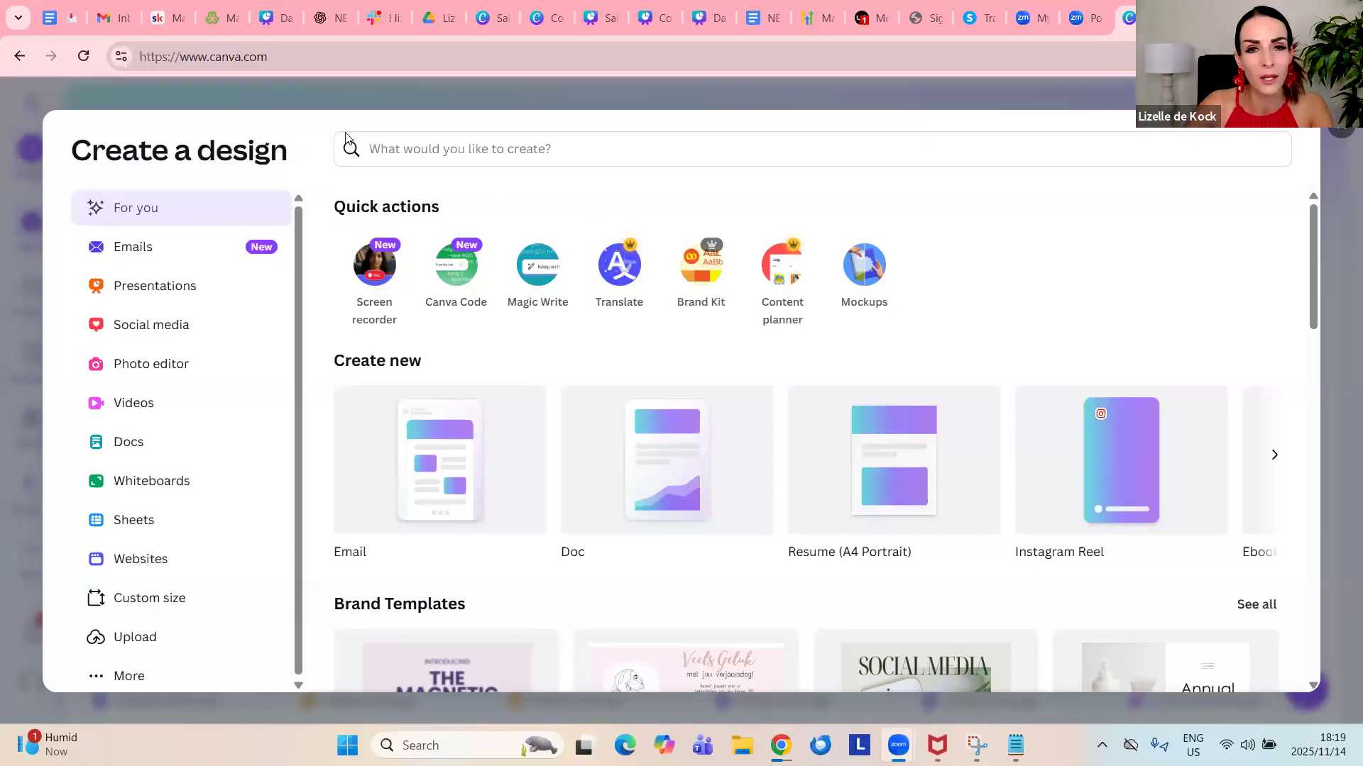
click(446, 91)
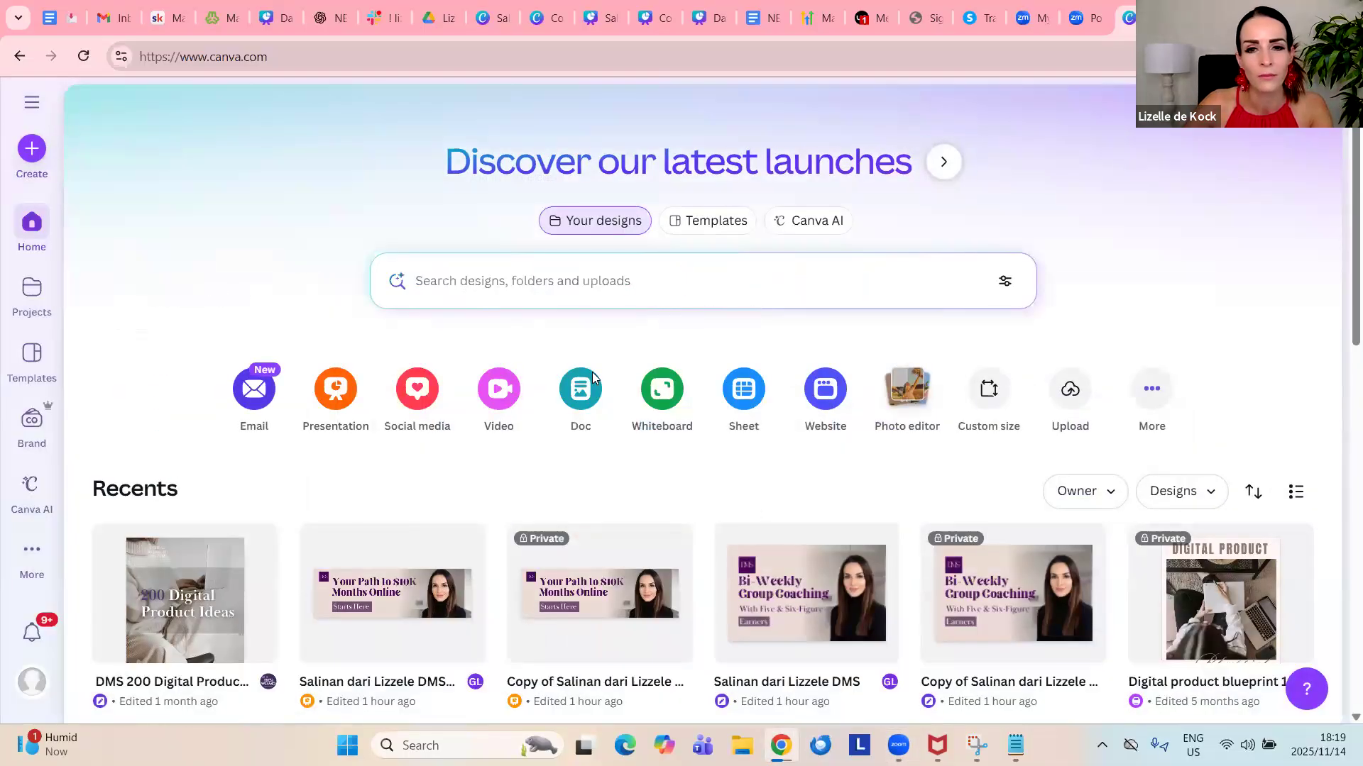
click(28, 155)
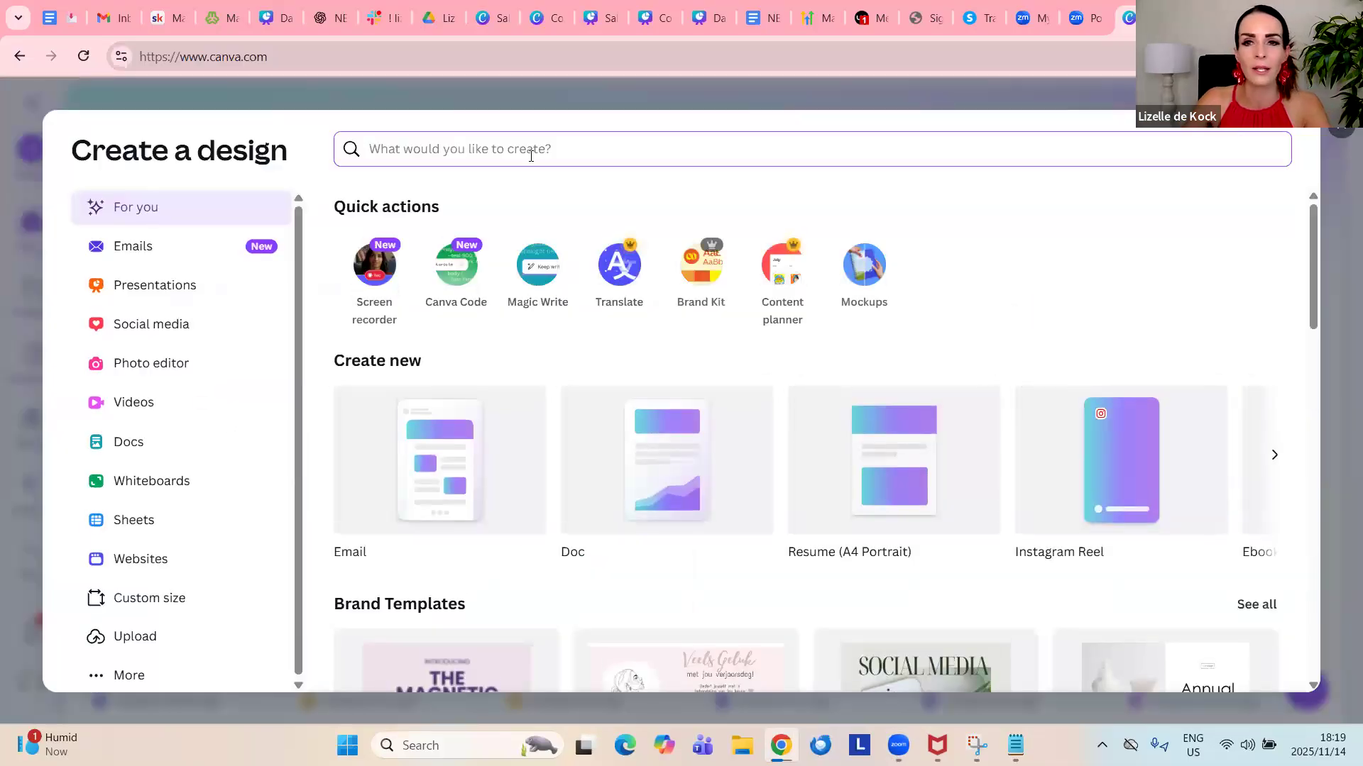
text(e-)
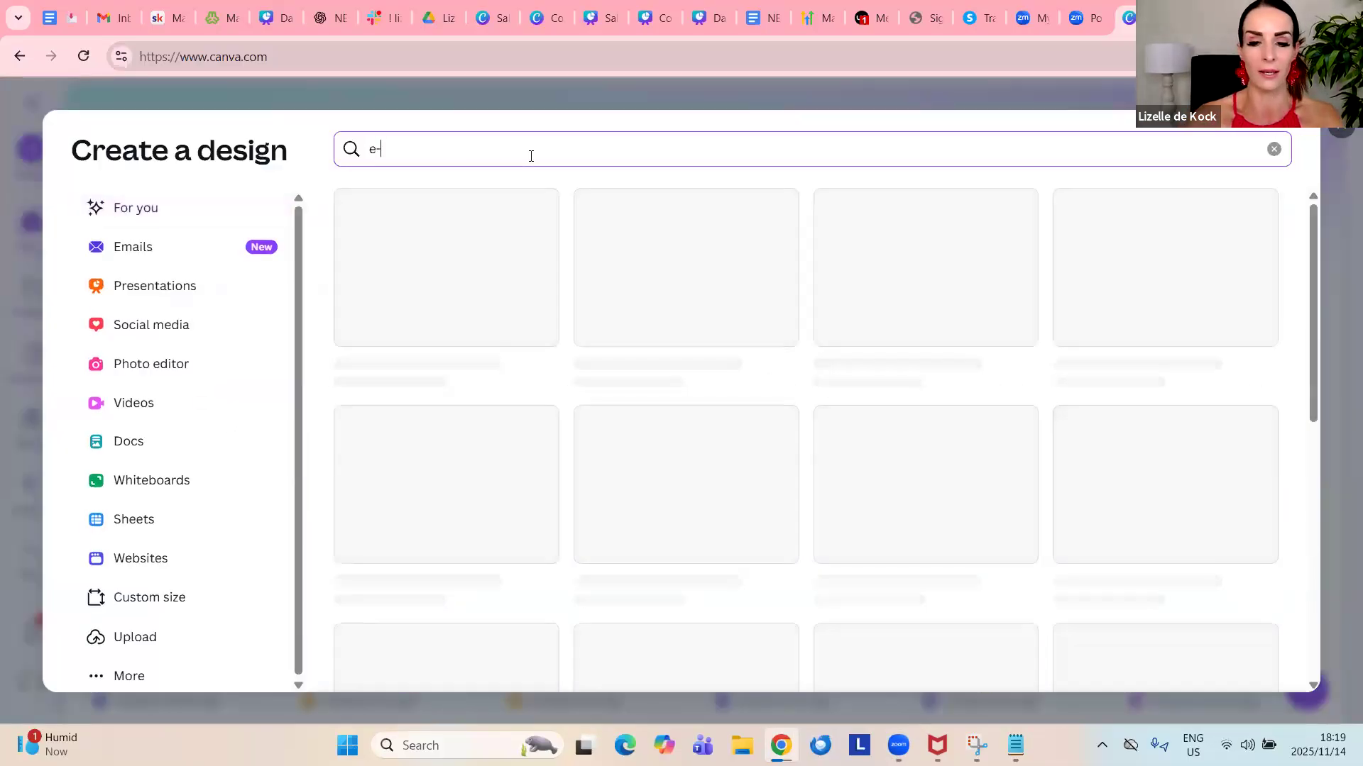
text(book)
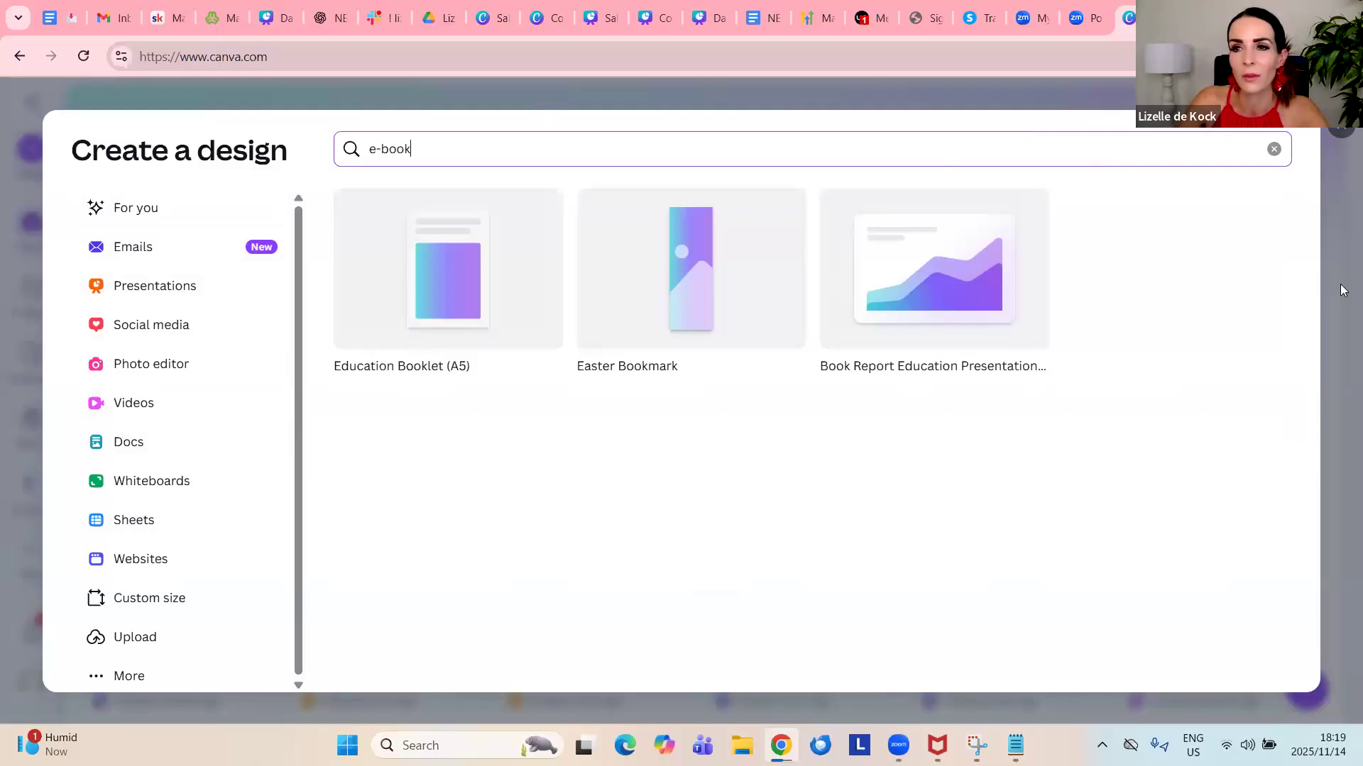
key(Escape)
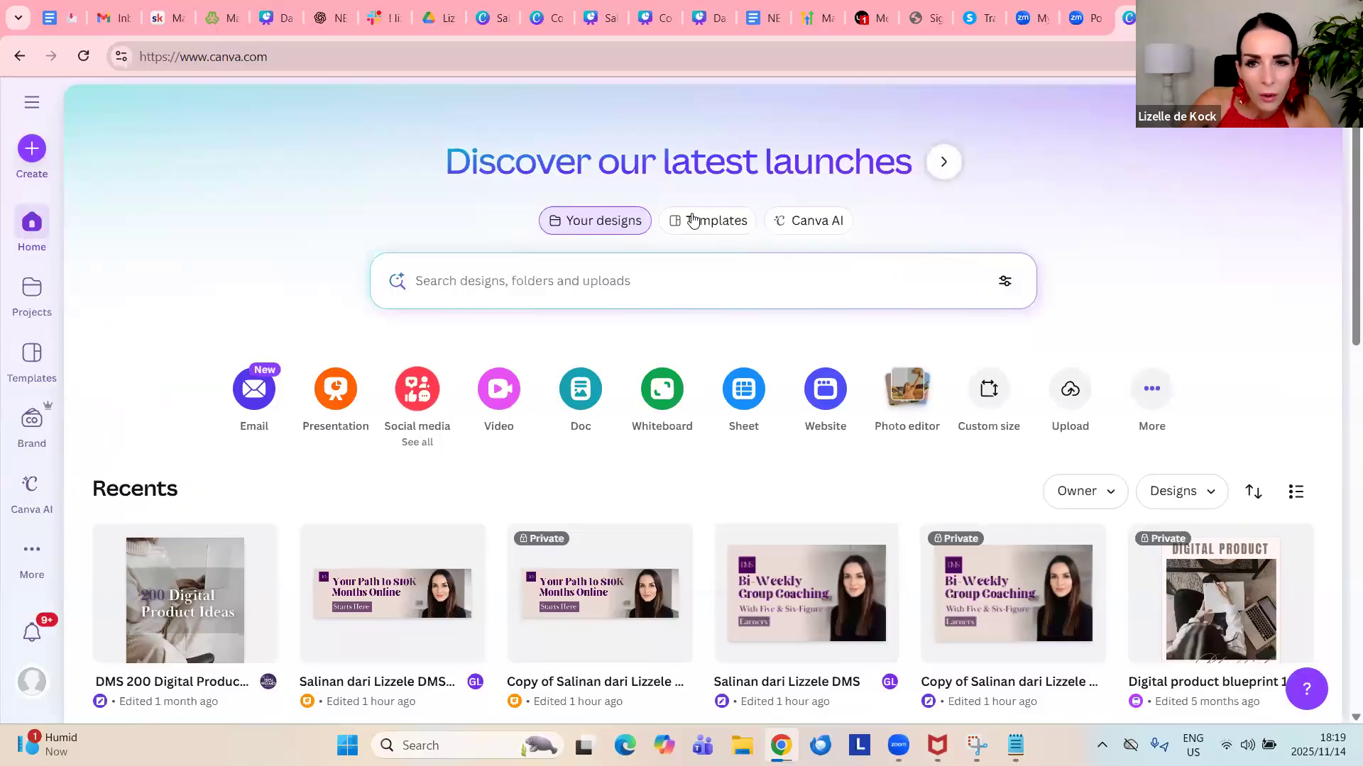
Open the template gallery and search it for "e-book".
click(729, 229)
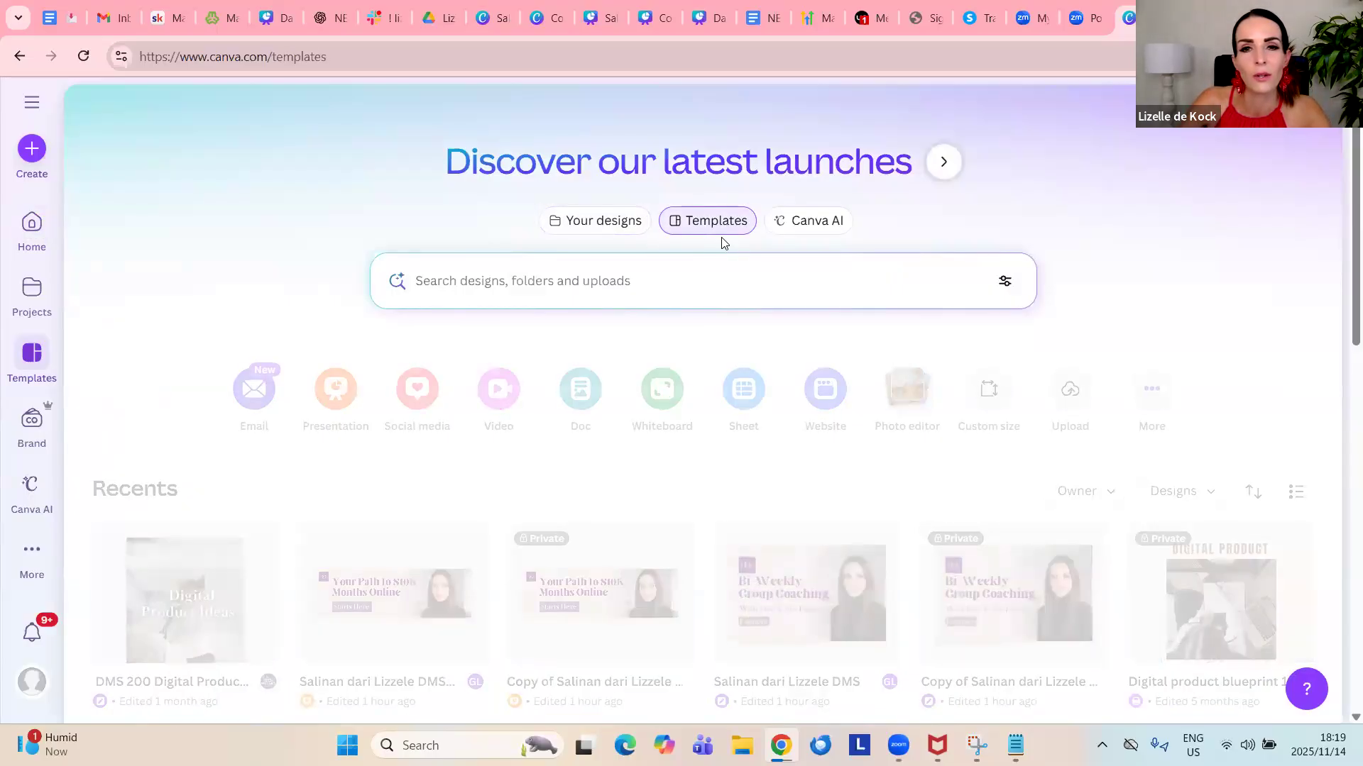
scroll(474, 496, down, 5)
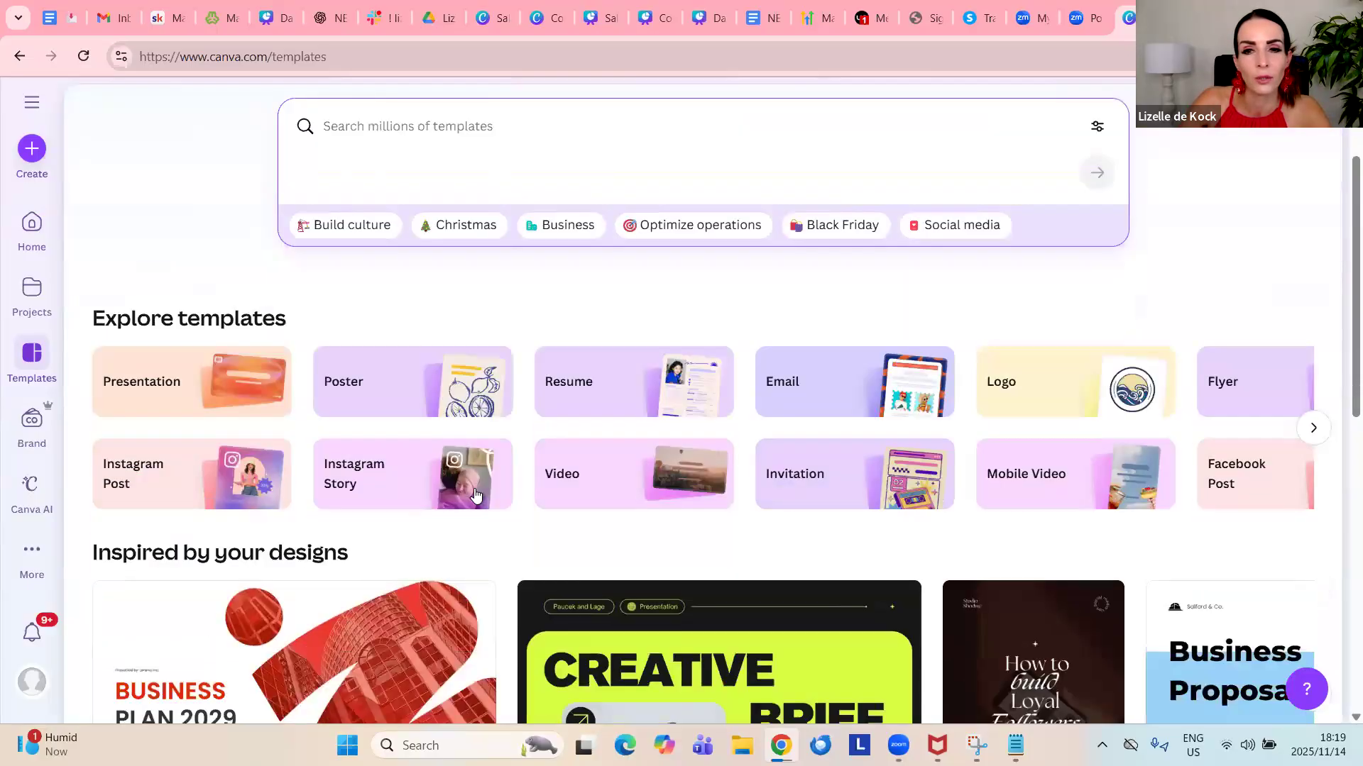
scroll(475, 496, down, 10)
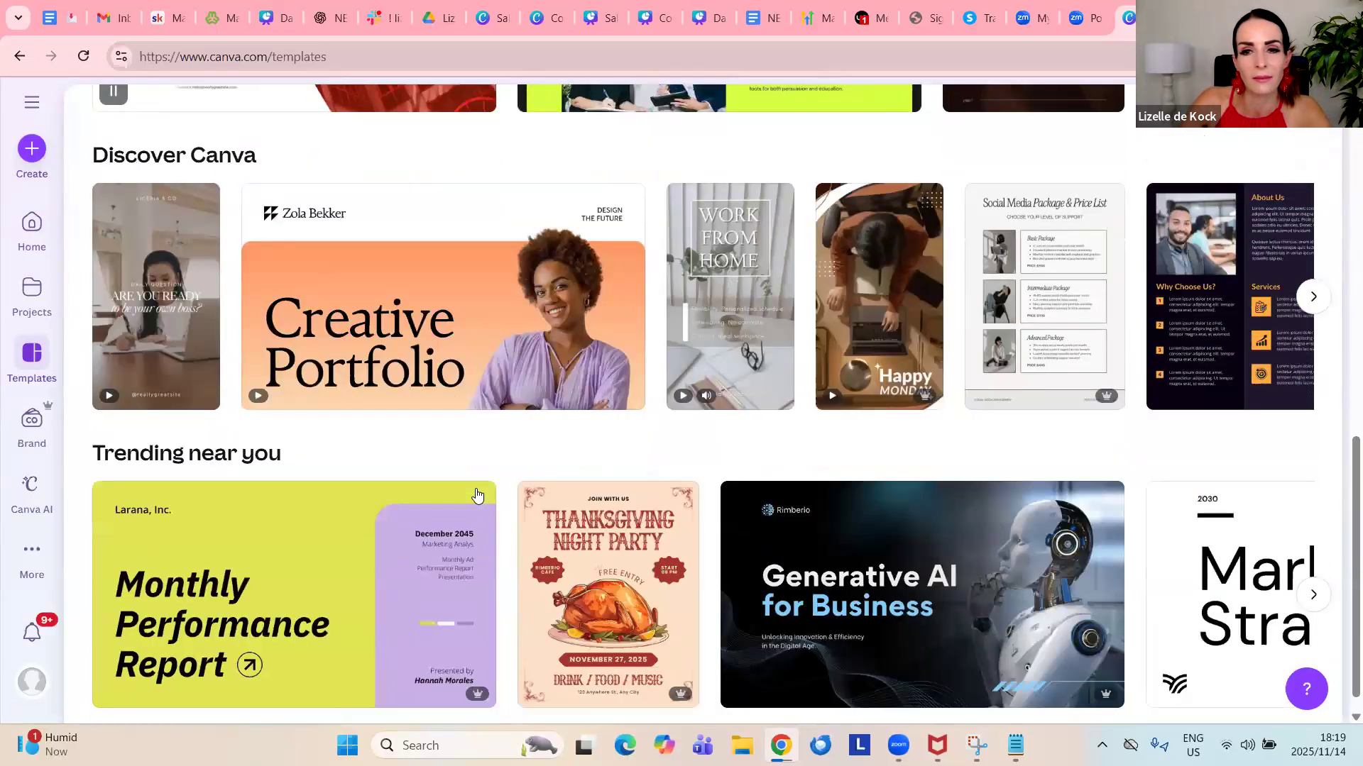
scroll(476, 495, down, 12)
scroll(480, 495, up, 6)
scroll(477, 492, up, 15)
scroll(490, 480, down, 4)
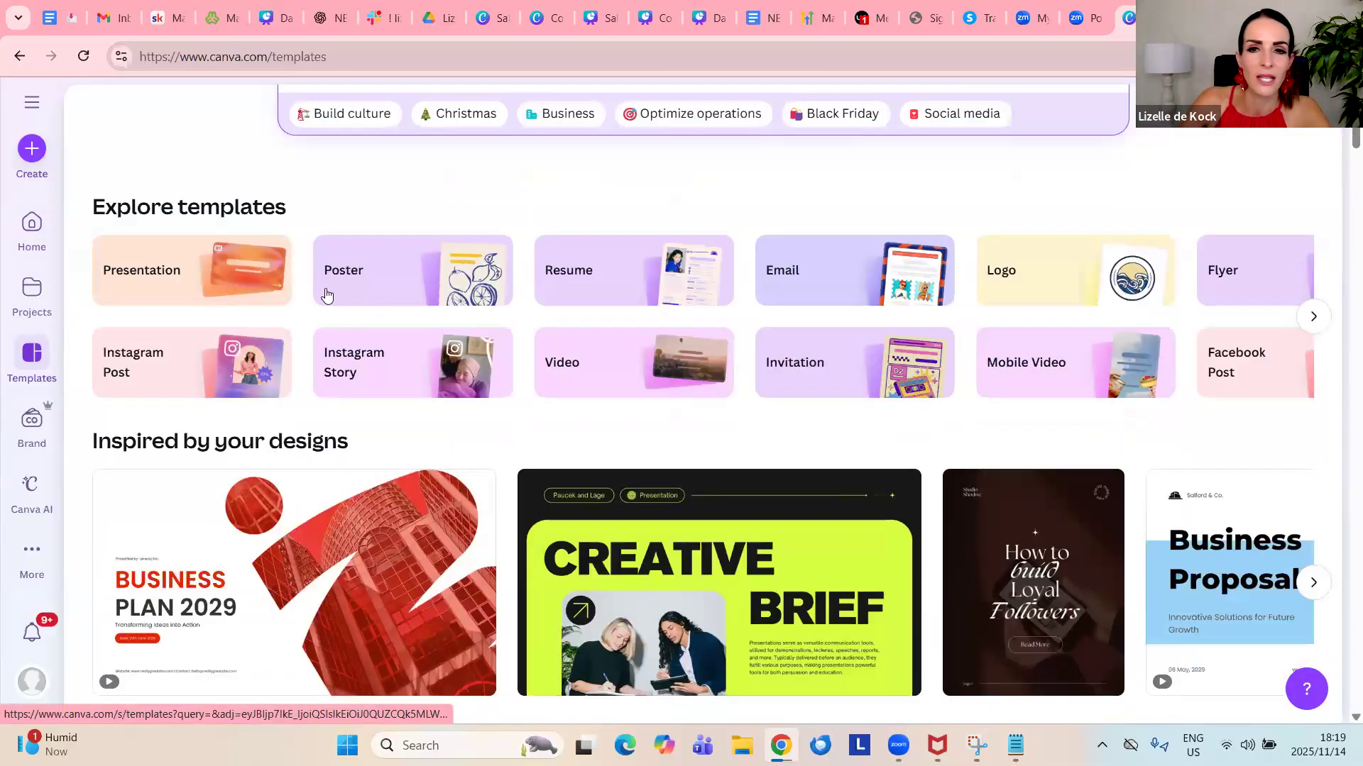
scroll(663, 298, up, 4)
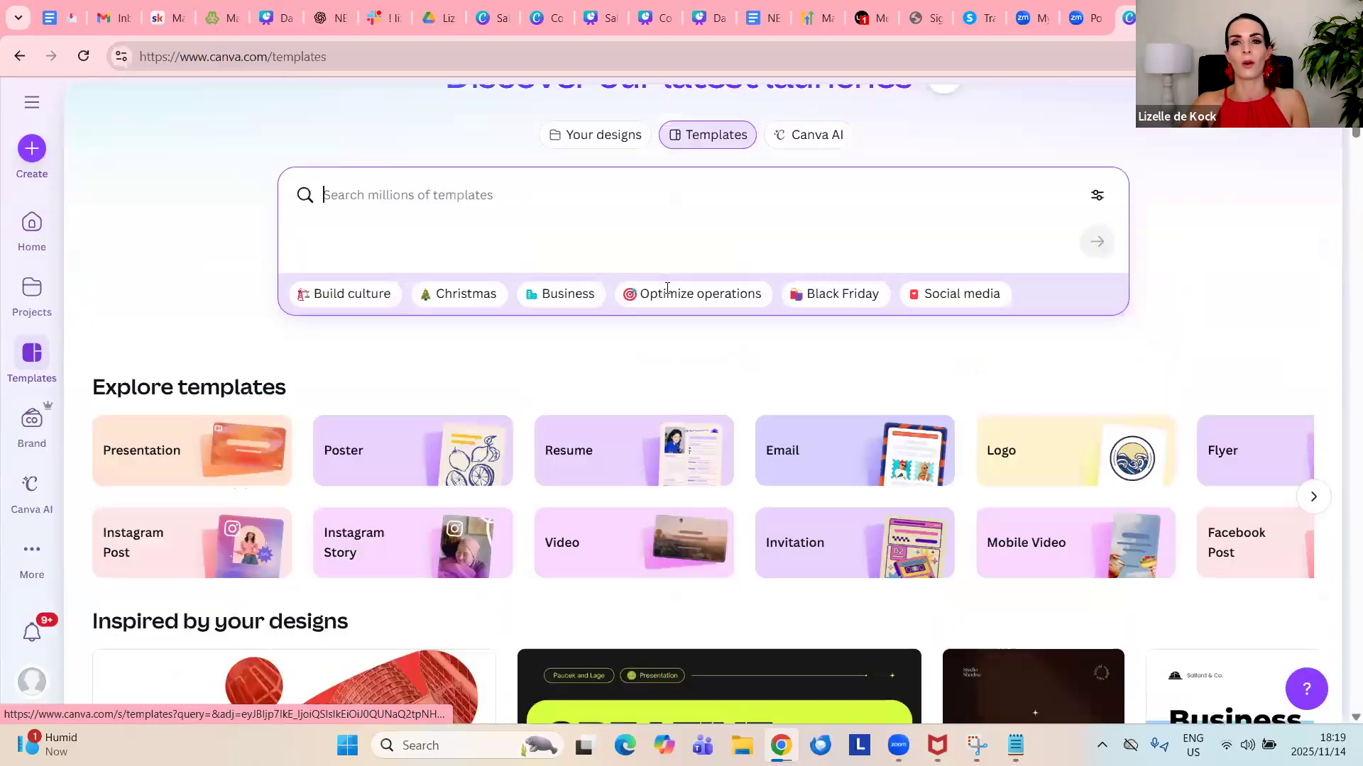
click(654, 277)
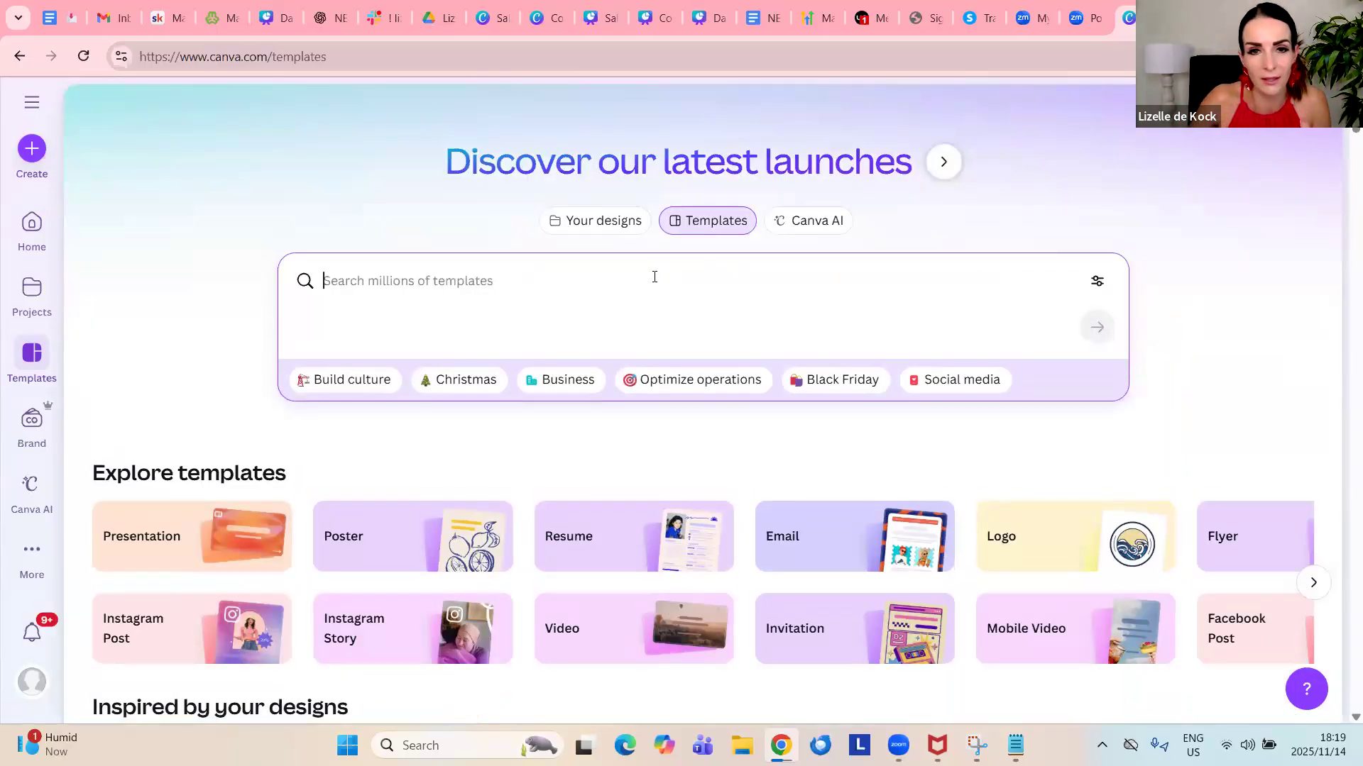
text(e-book)
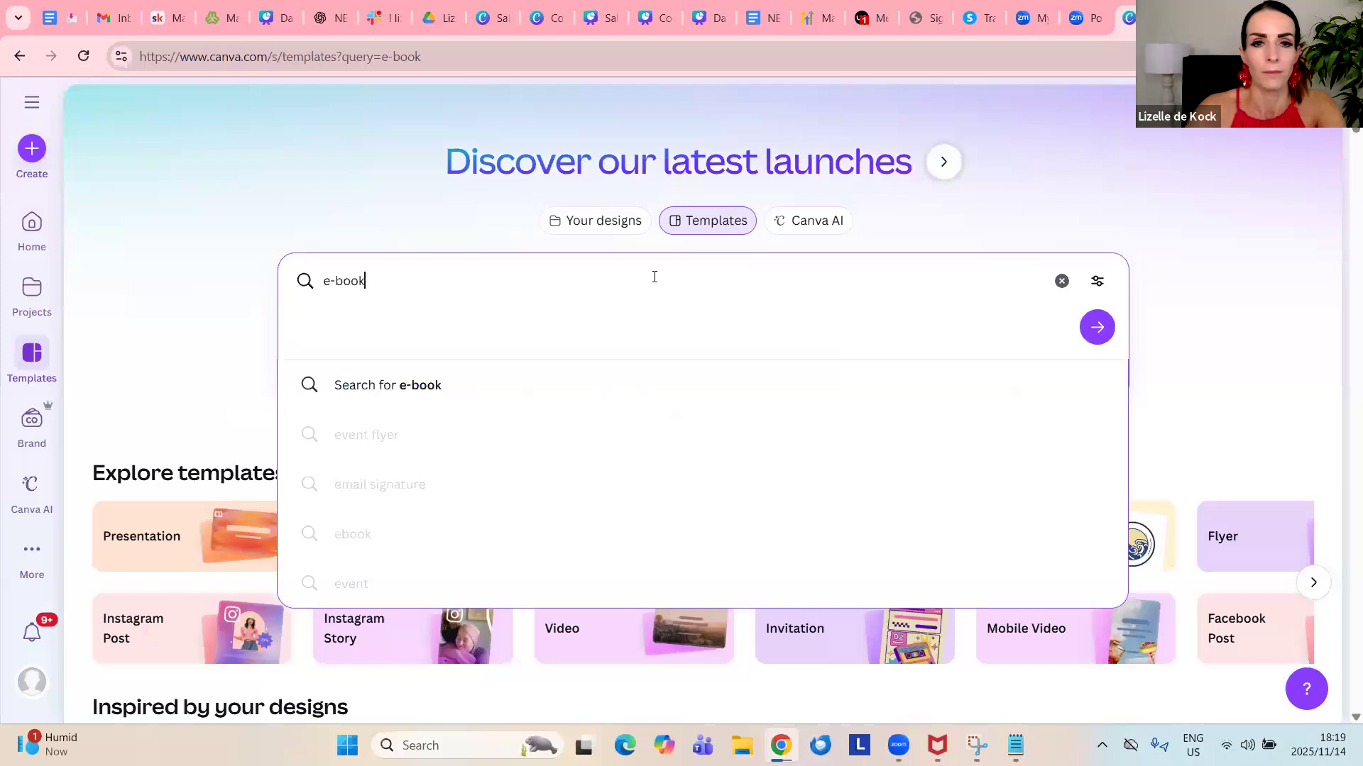
key(Return)
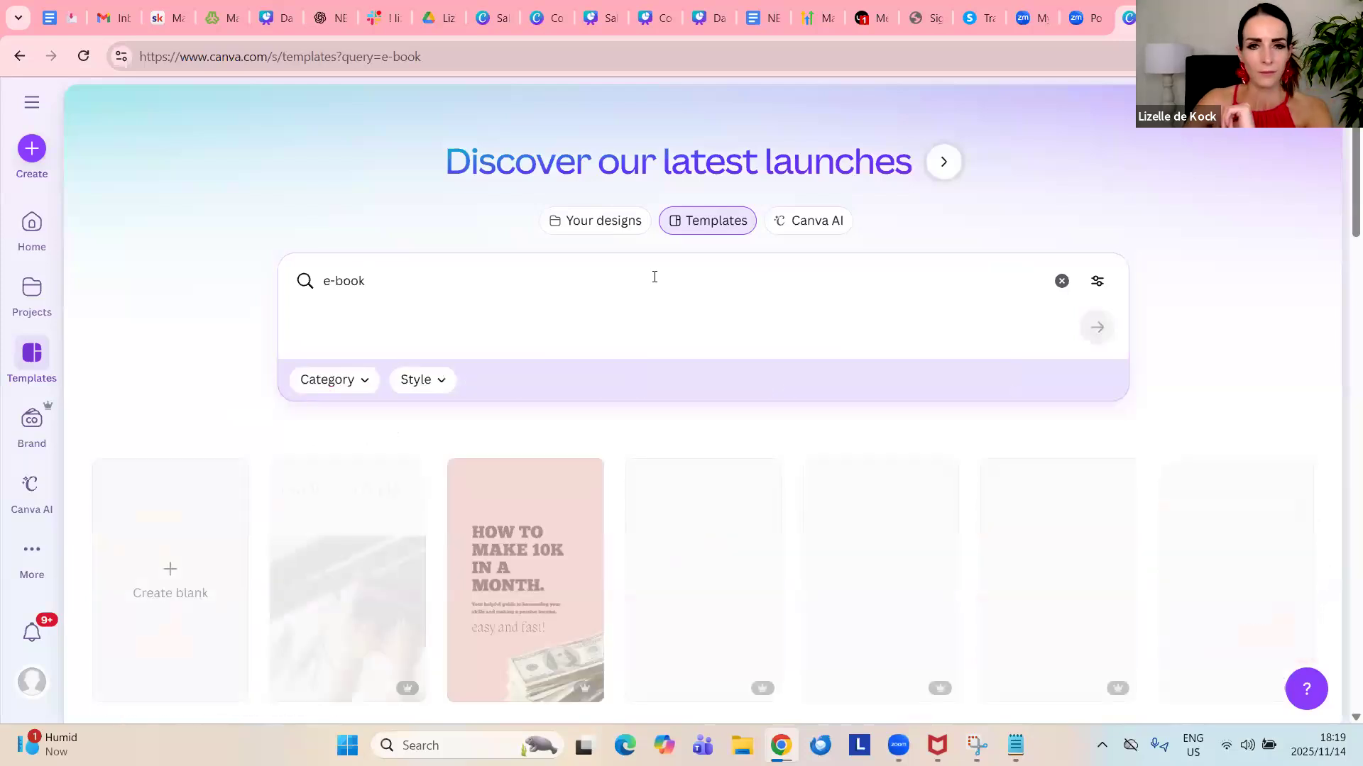
Choose the "Cook Book Ebook Cover in Beige Brown and Black Modern Style" template from the results and open it for customizing.
scroll(661, 286, down, 1)
scroll(662, 286, down, 3)
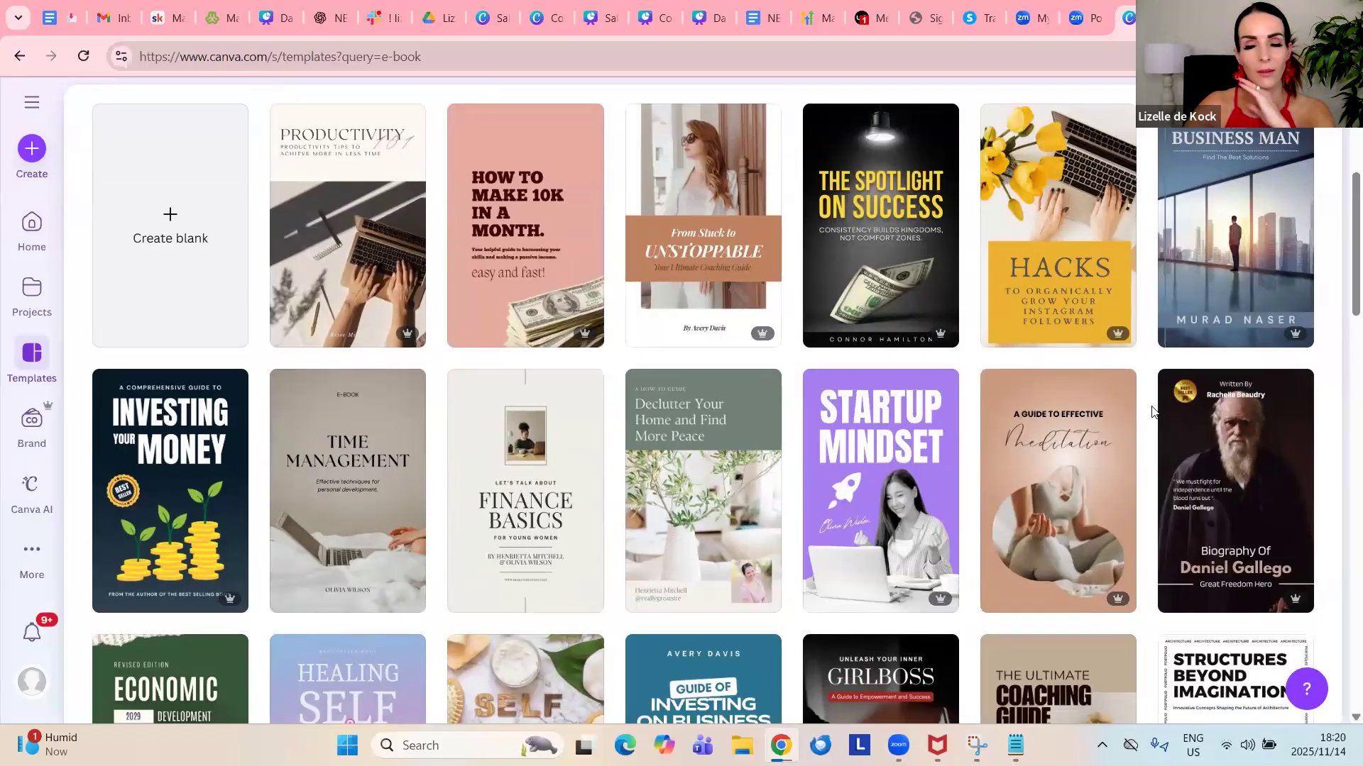
mouse_move(947, 421)
scroll(947, 422, down, 5)
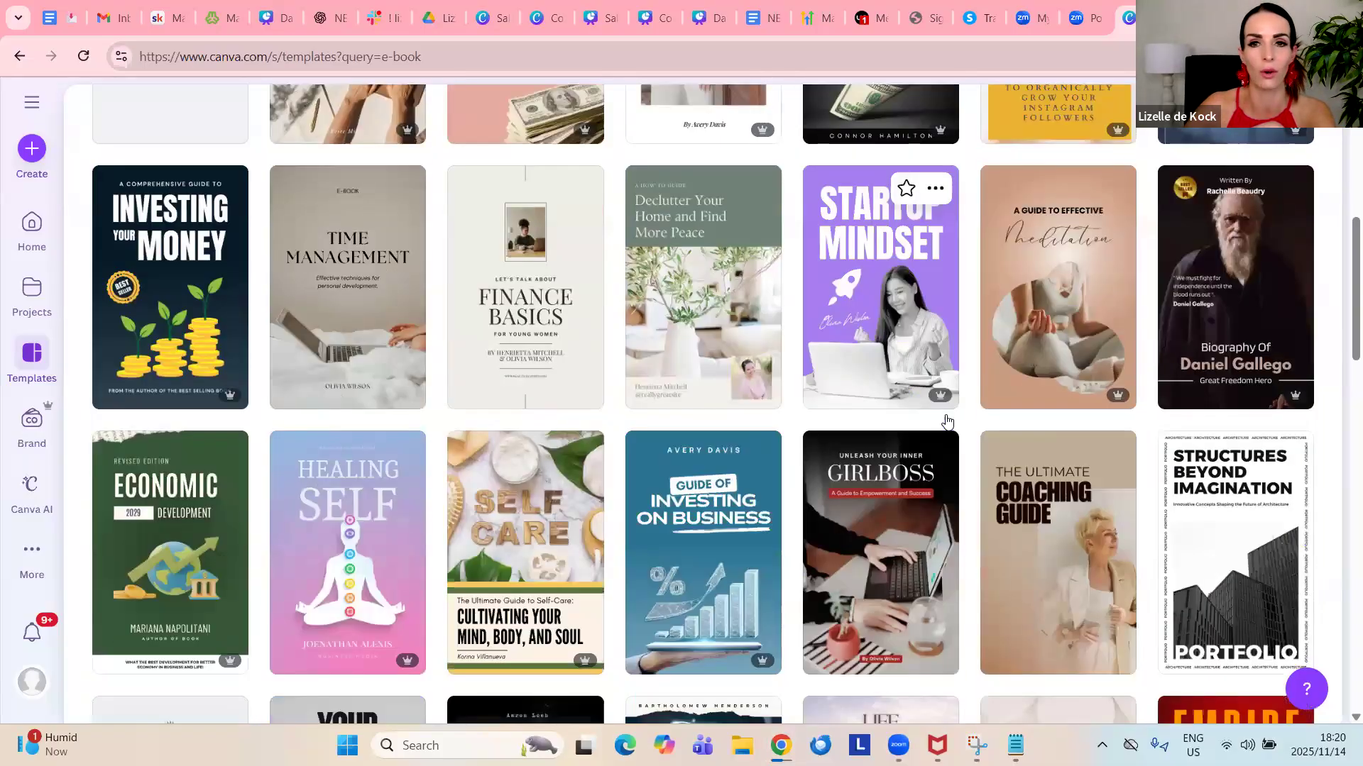
scroll(947, 422, down, 3)
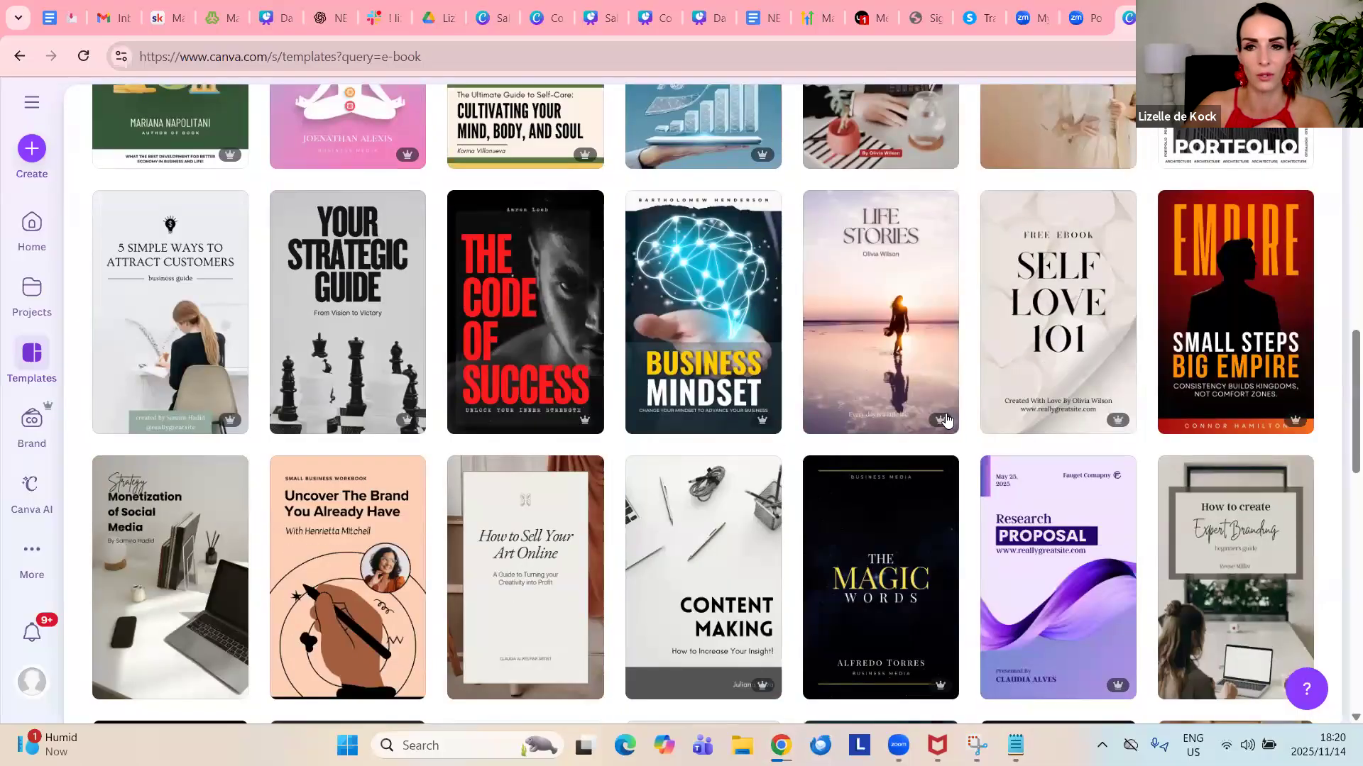
scroll(947, 422, down, 3)
scroll(947, 421, down, 5)
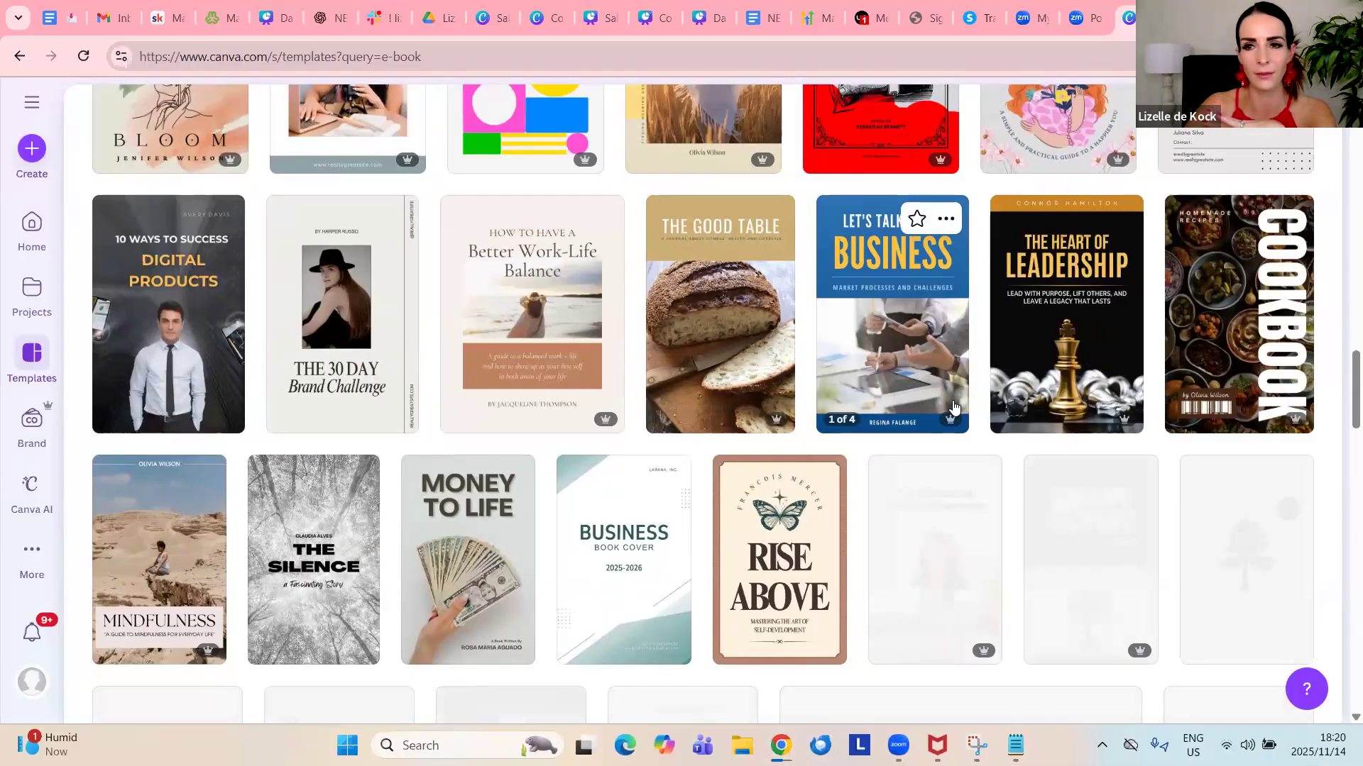
scroll(955, 406, down, 5)
scroll(954, 406, down, 7)
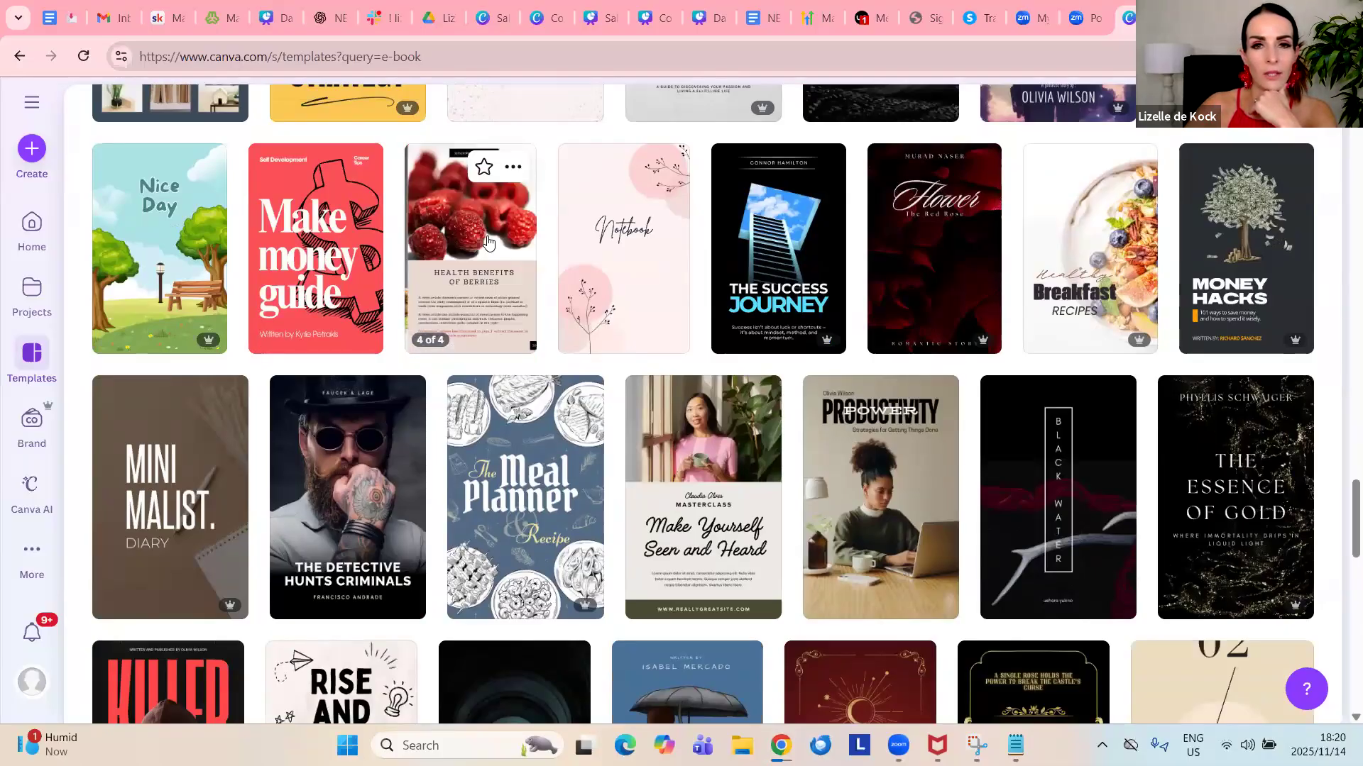
click(677, 265)
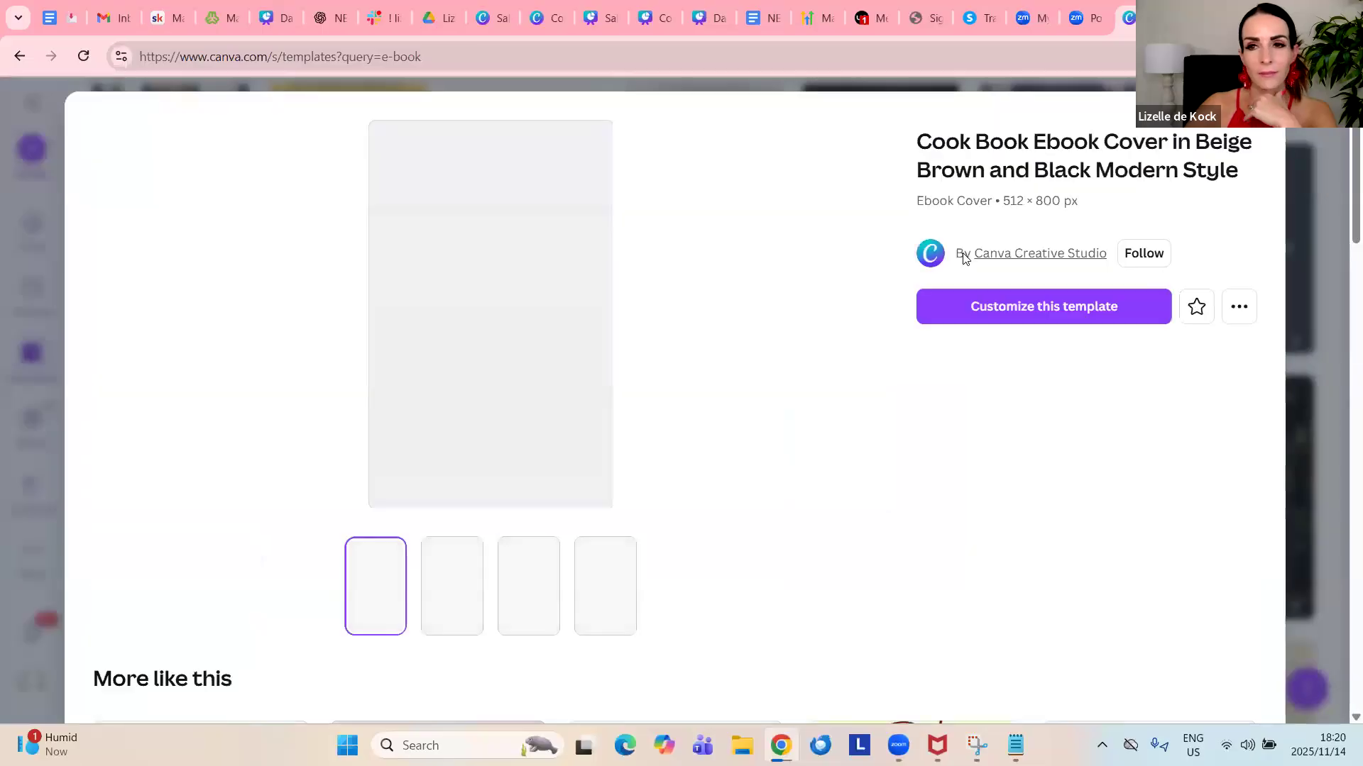
click(1044, 307)
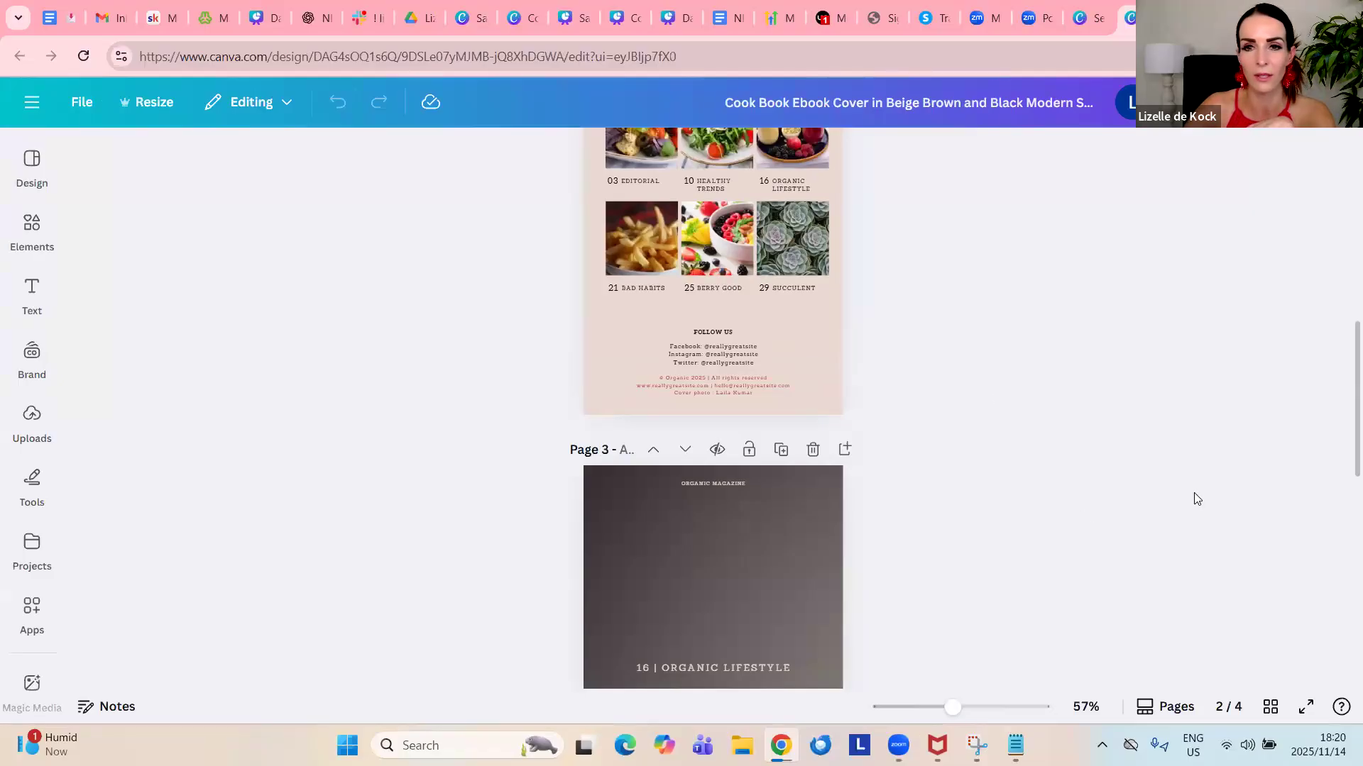
scroll(1196, 495, up, 9)
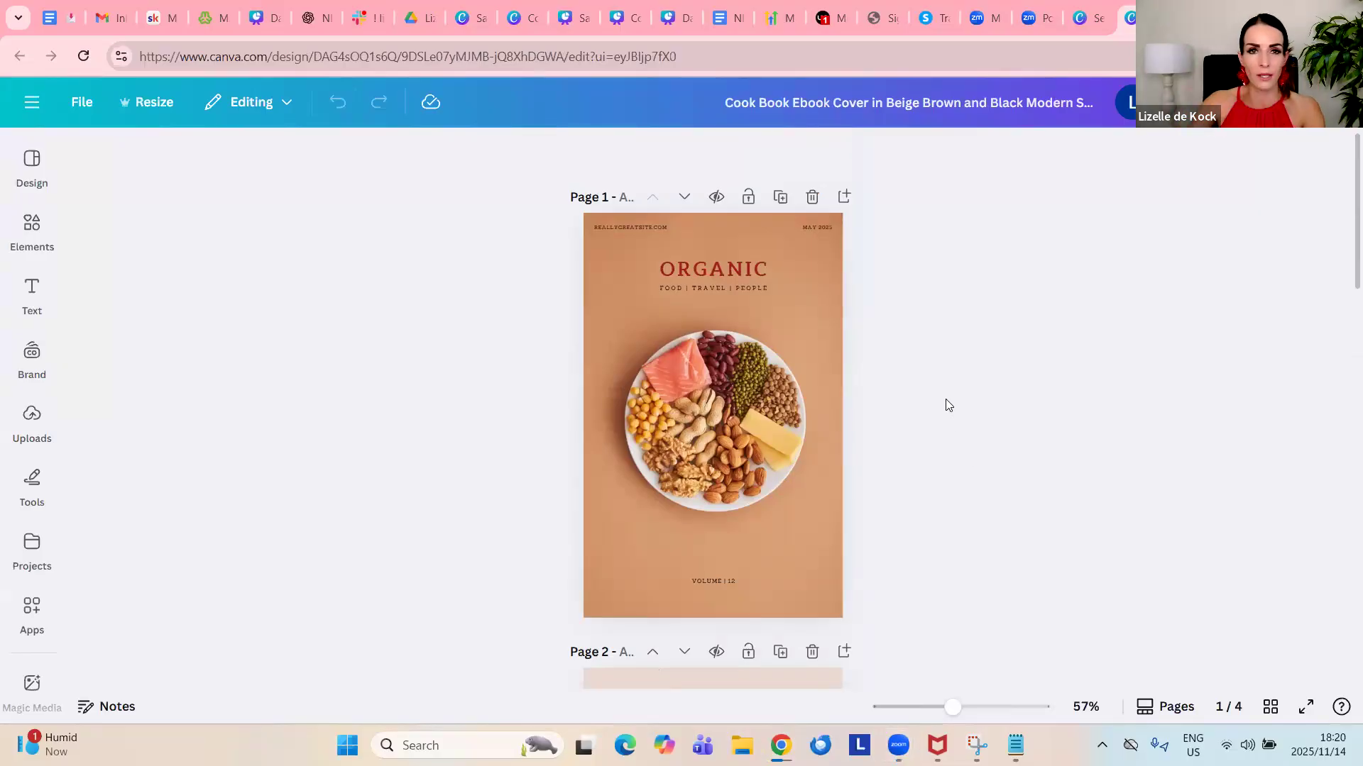
Switch to ChatGPT with the Secret Sales Weapon GPT and begin the prompt with "create an".
click(310, 18)
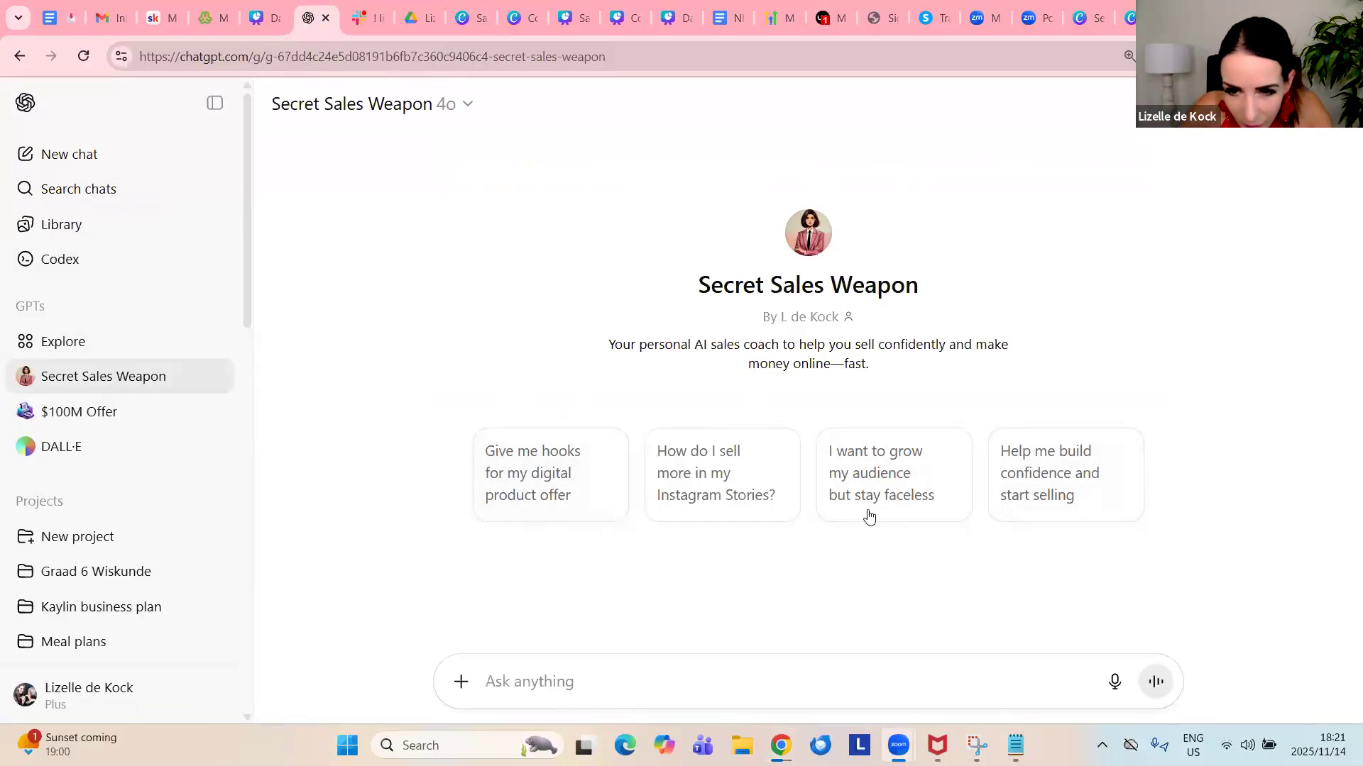
click(1047, 678)
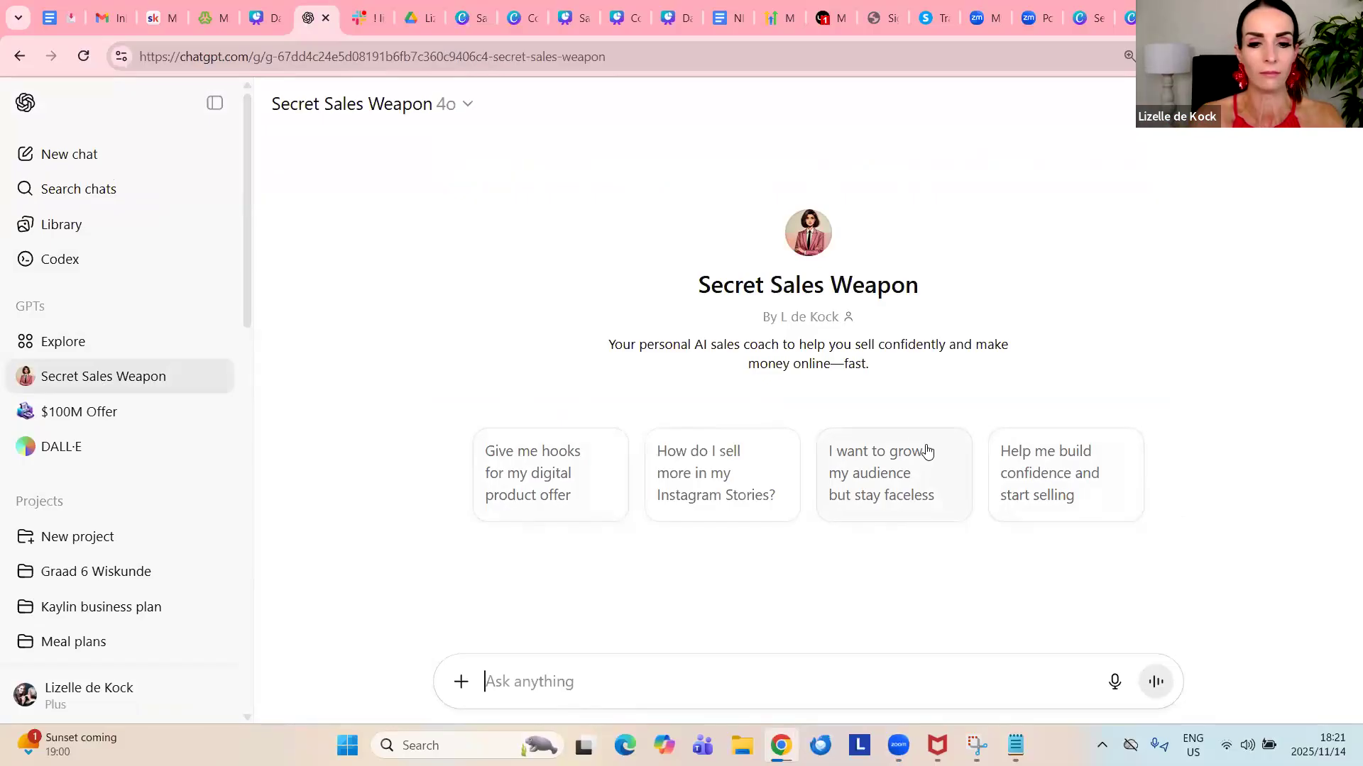
text(create an)
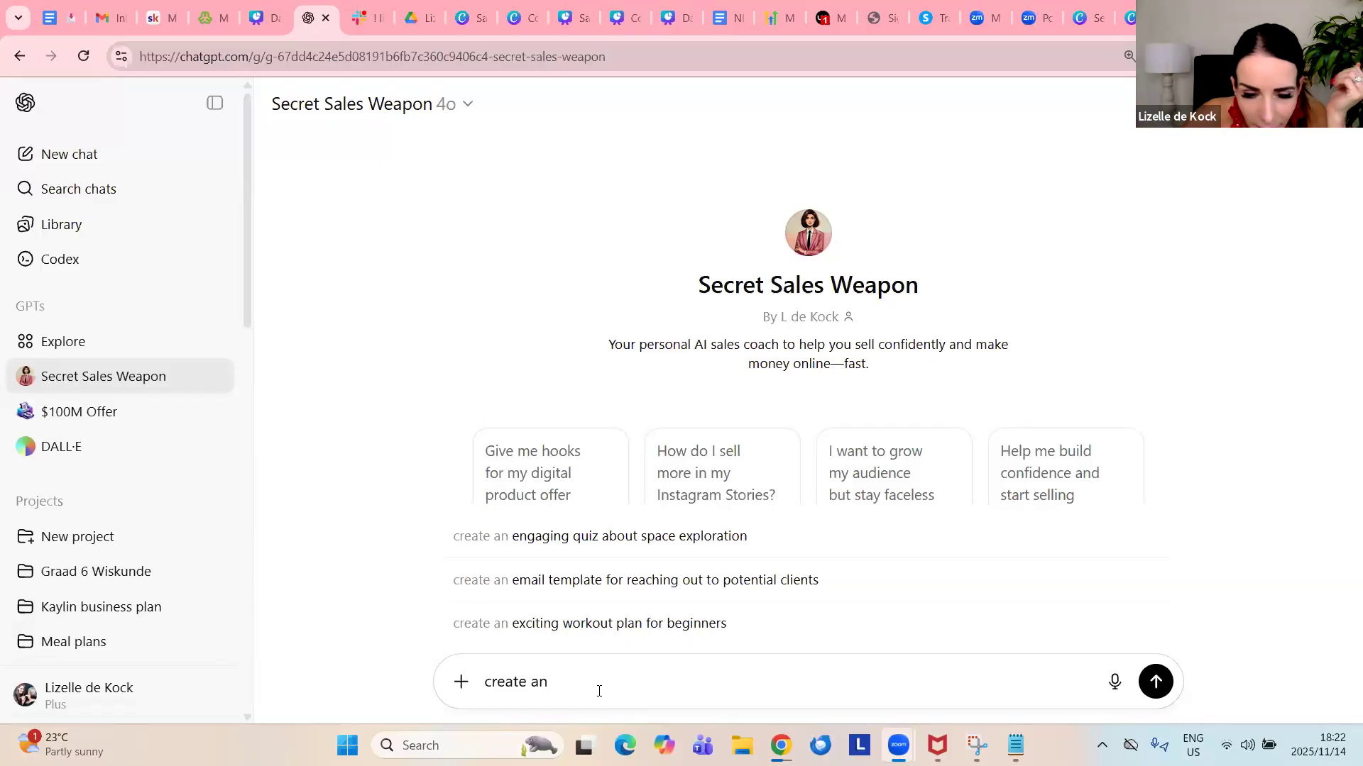
click(621, 685)
text(ebook)
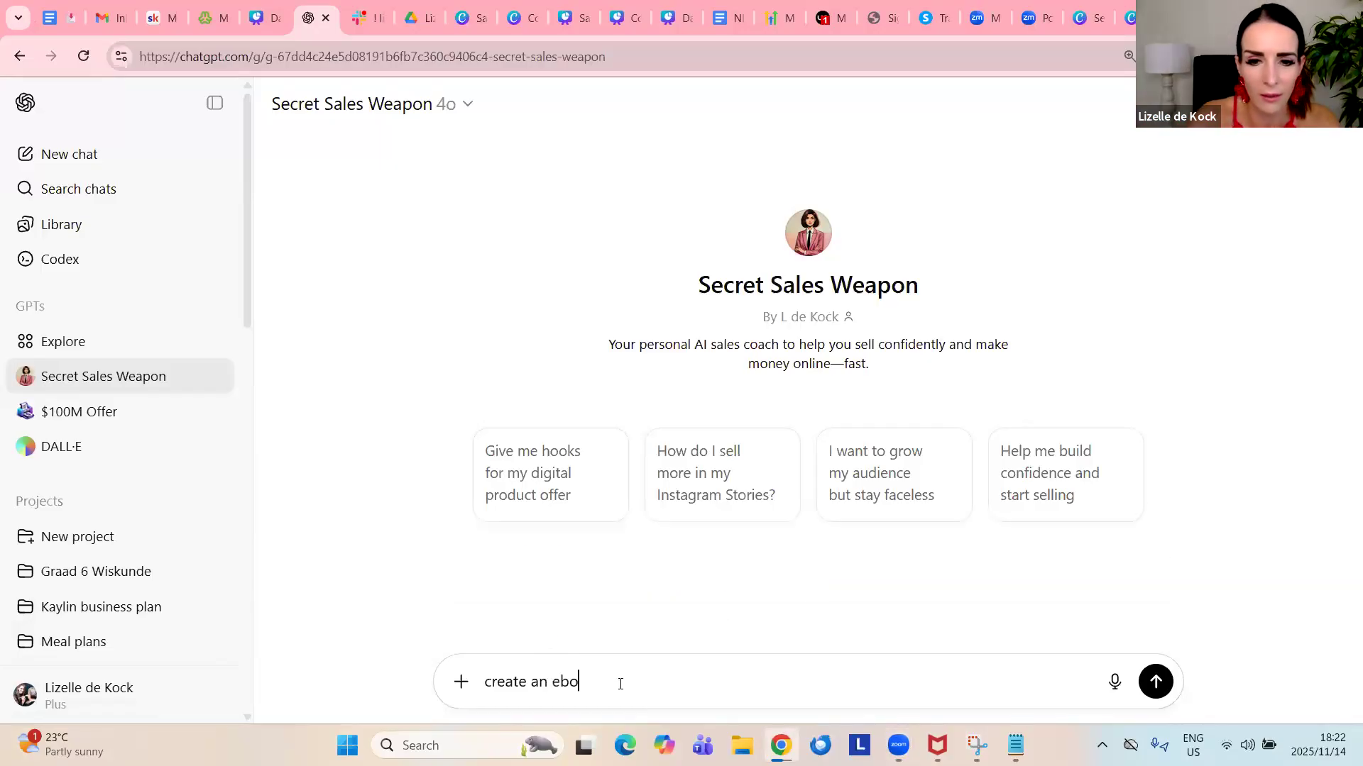
key(BackSpace)
key(BackSpace)
key(BackSpace)
key(BackSpace)
key(BackSpace)
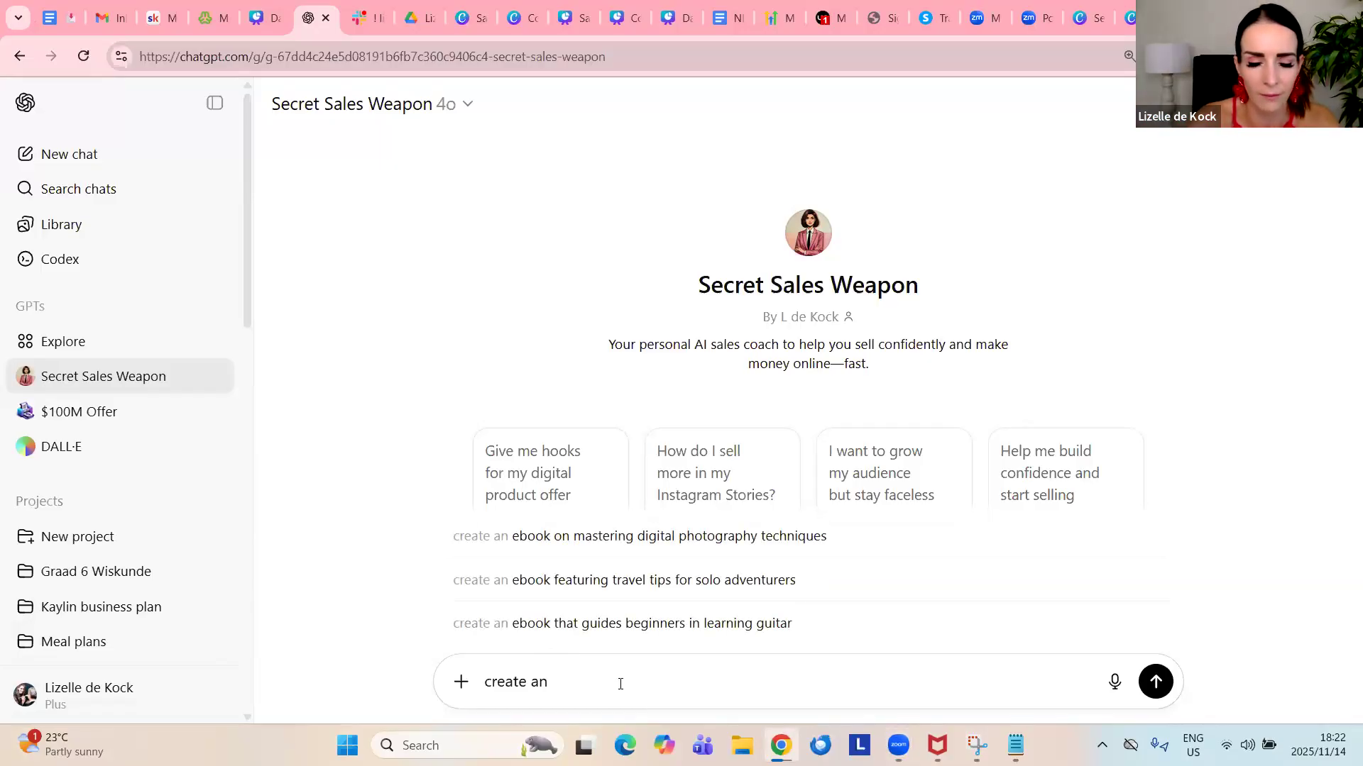
Complete the prompt as "create an introduction for my christmas recipe e-book" and send it.
text(introduction on)
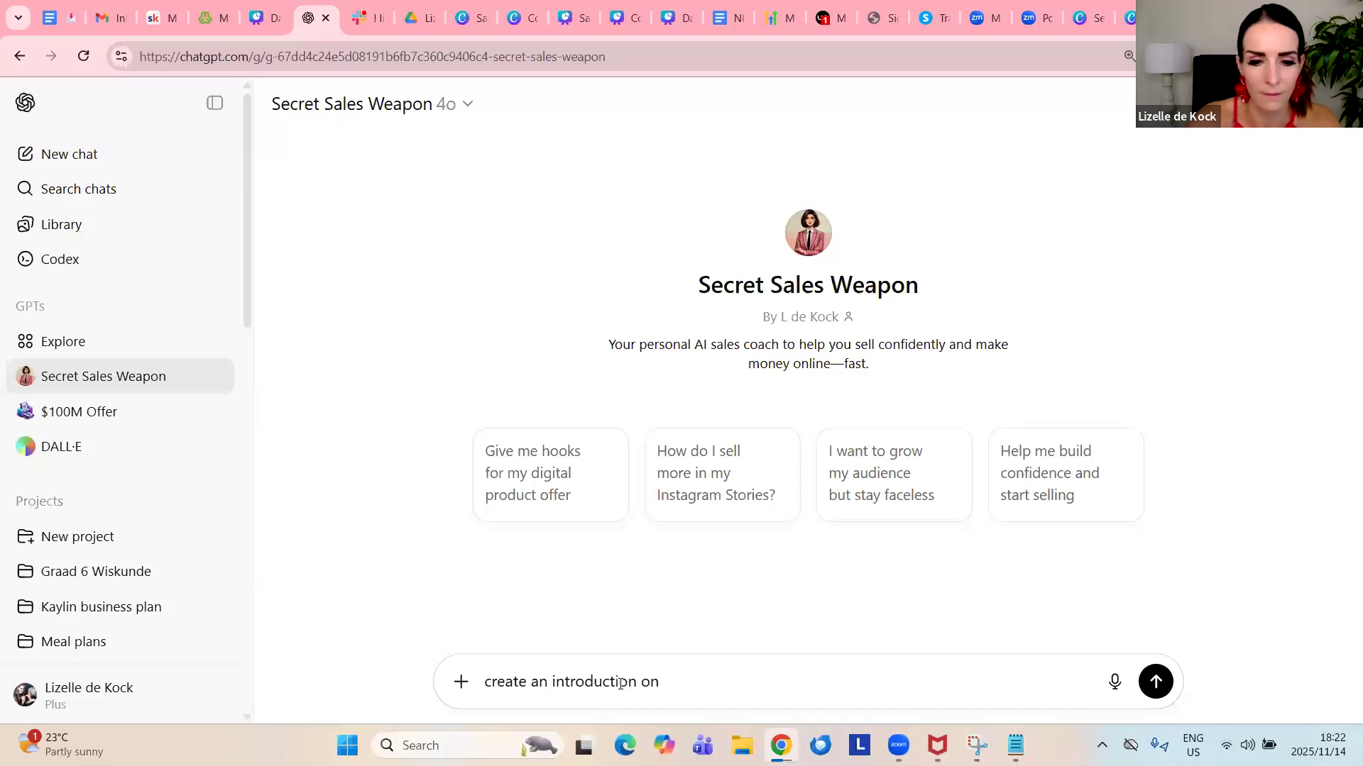
key(BackSpace)
key(BackSpace)
key(BackSpace)
text(for my )
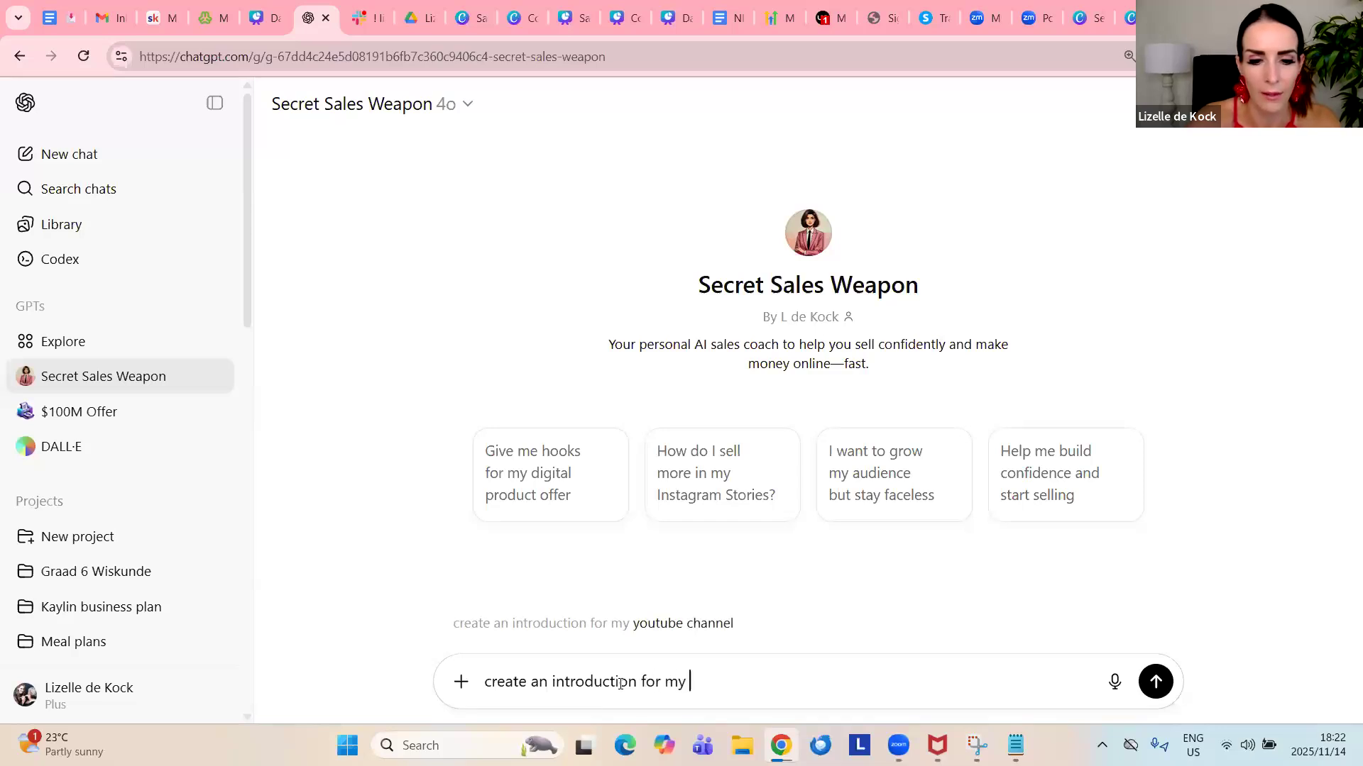
text(chis)
key(BackSpace)
key(BackSpace)
text(is)
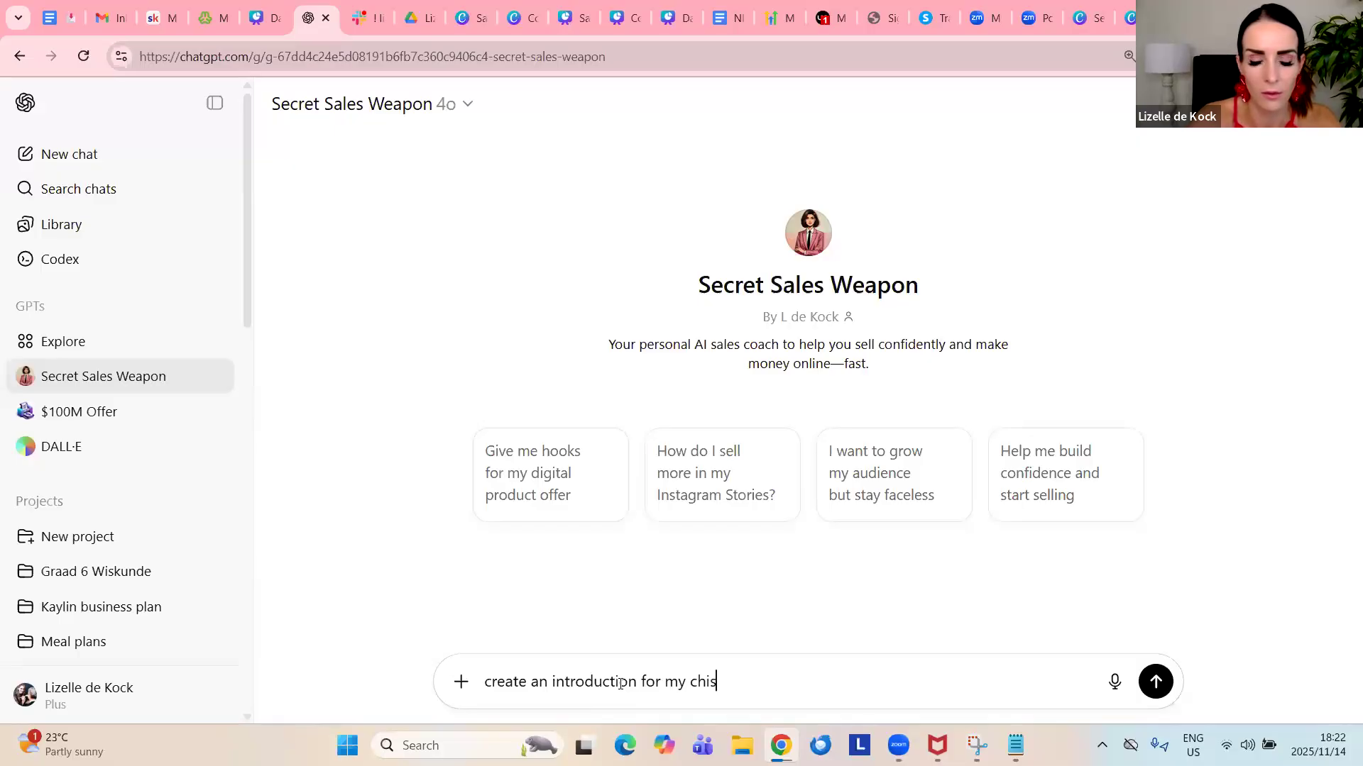
key(BackSpace)
key(BackSpace)
text(ristm)
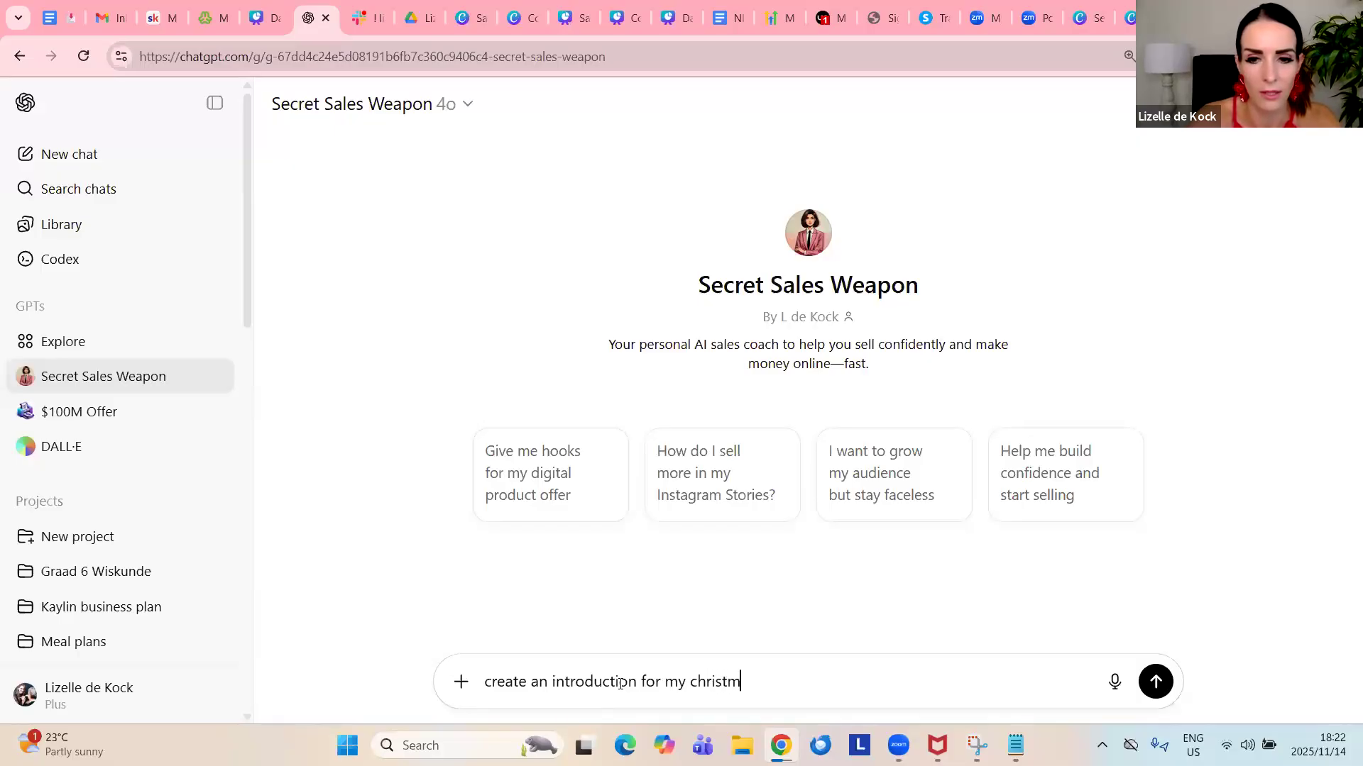
text(as recipe e-book)
key(Return)
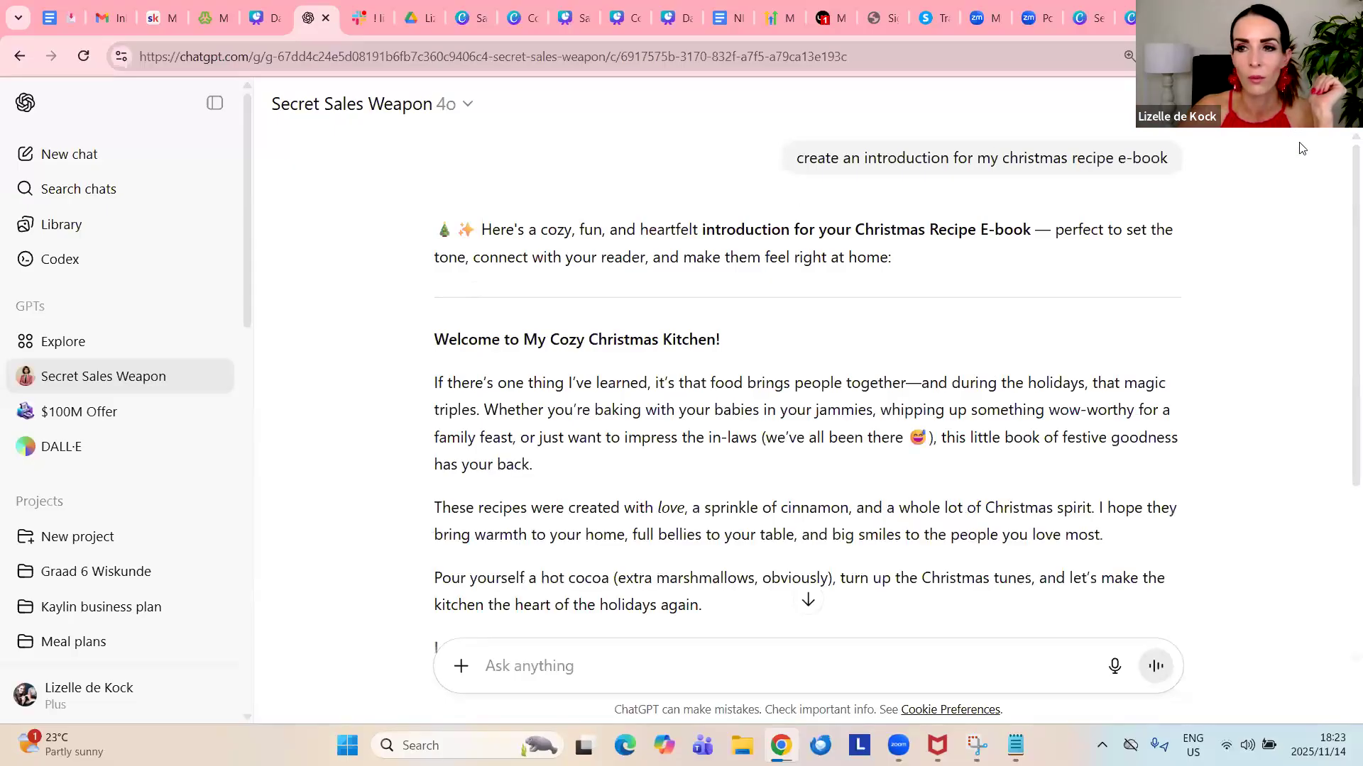
Copy the generated introduction from the "Welcome to My Cozy Christmas Kitchen!" heading through the "[Your Name]" sign-off.
mouse_move(432, 338)
mouse_down()
mouse_move(773, 350)
mouse_move(880, 382)
mouse_move(892, 477)
mouse_move(942, 630)
mouse_move(955, 615)
mouse_up()
scroll(930, 530, down, 1)
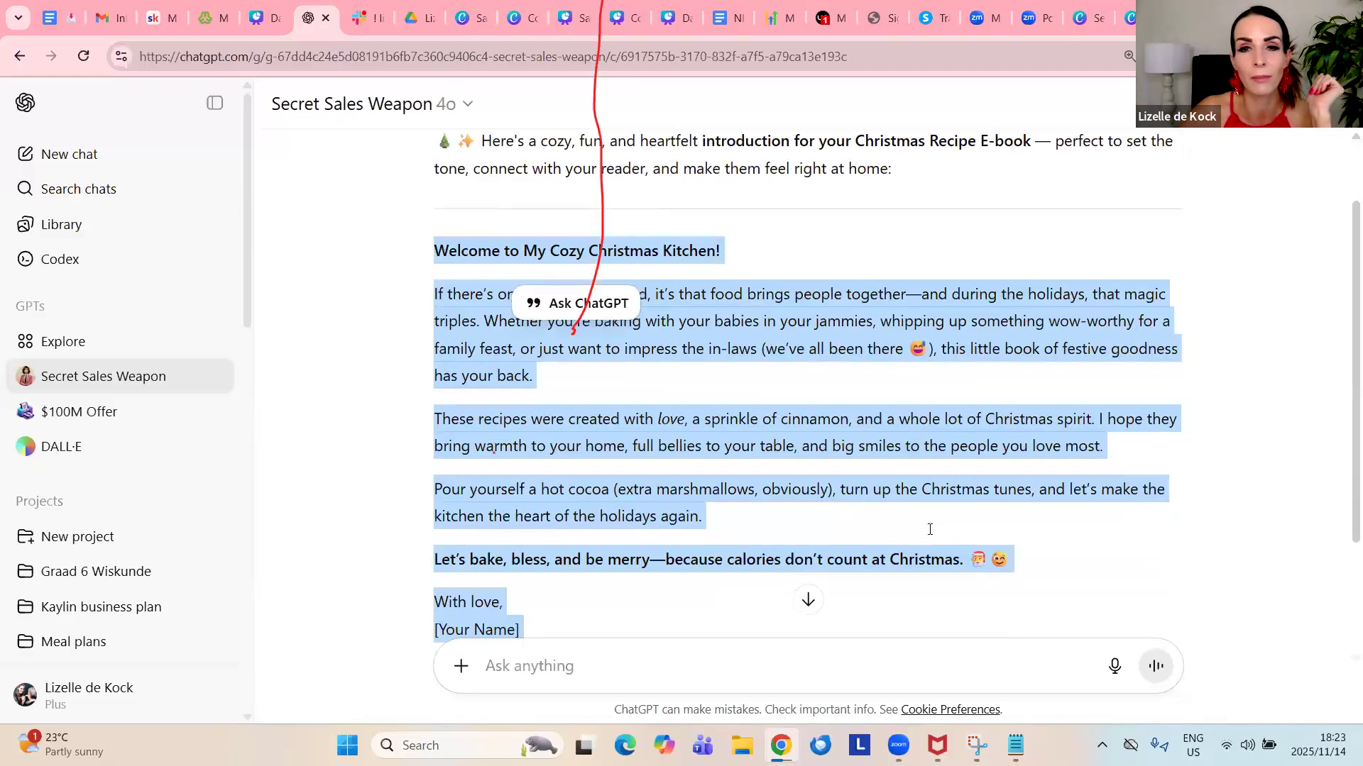
scroll(930, 530, up, 1)
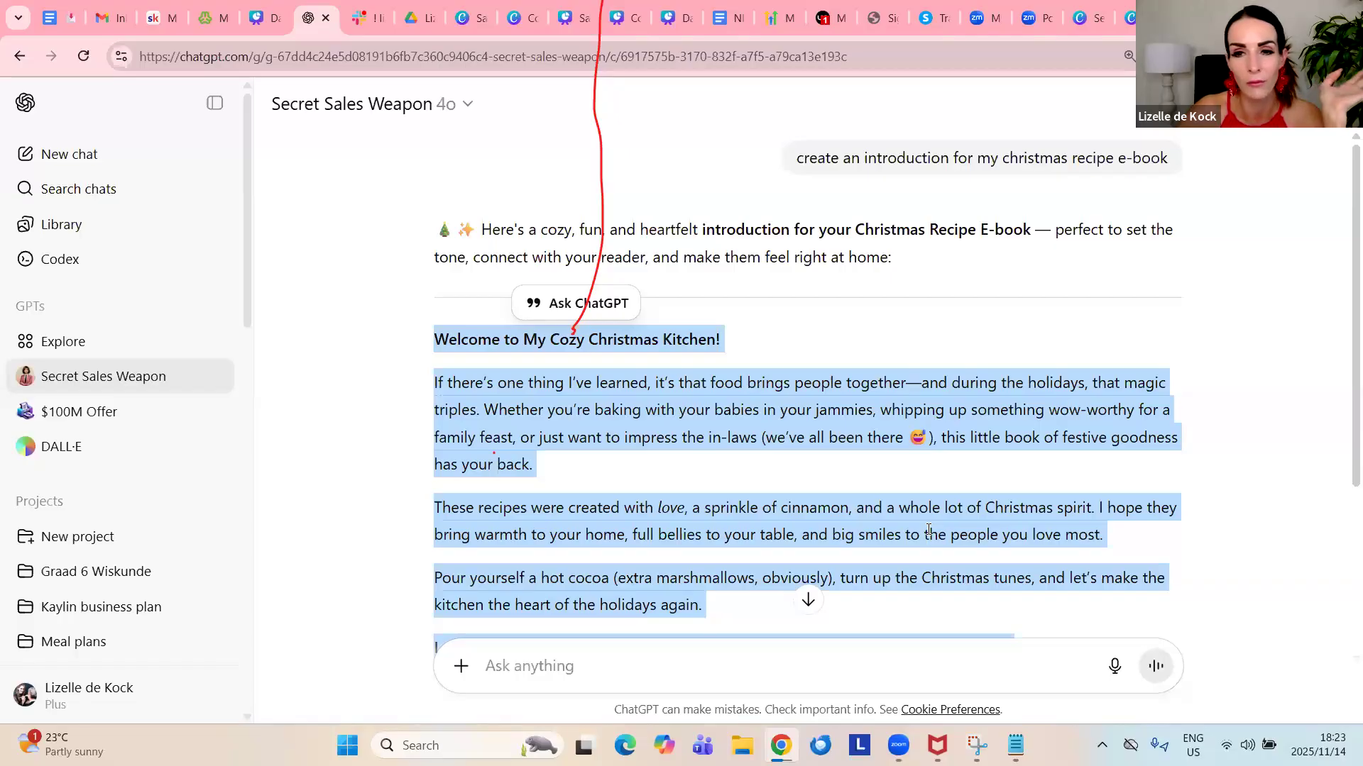
scroll(920, 484, down, 1)
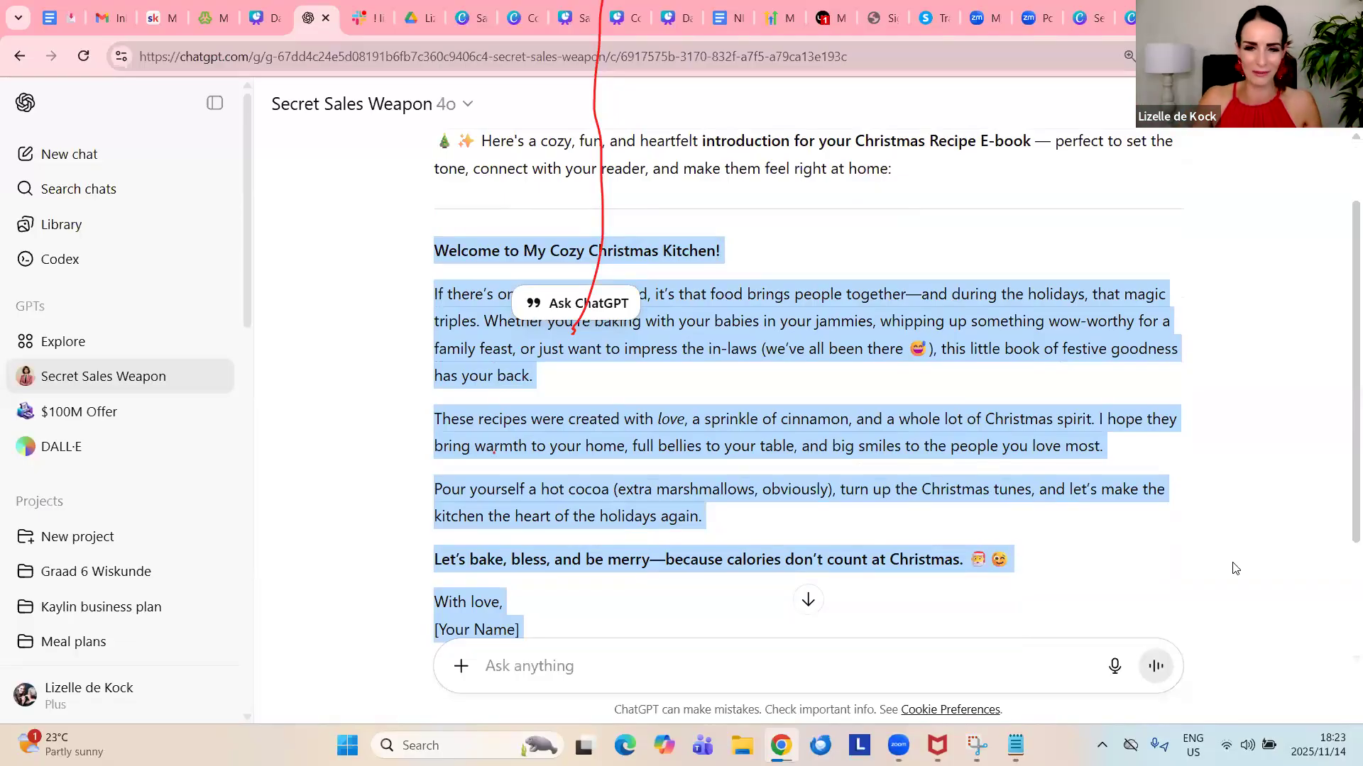
right_click(846, 325)
click(891, 362)
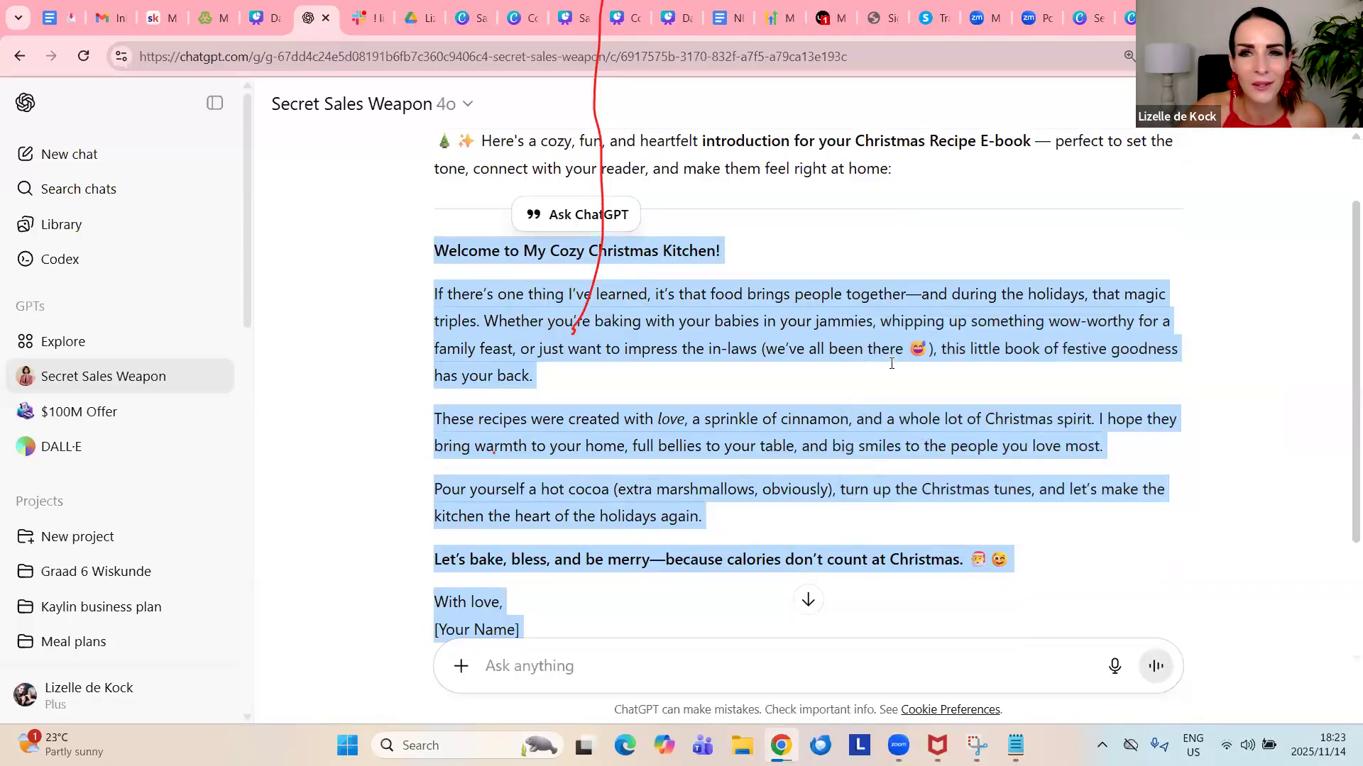
Switch to the Canva cook book design and review the pages of the template from cover to end.
click(1129, 18)
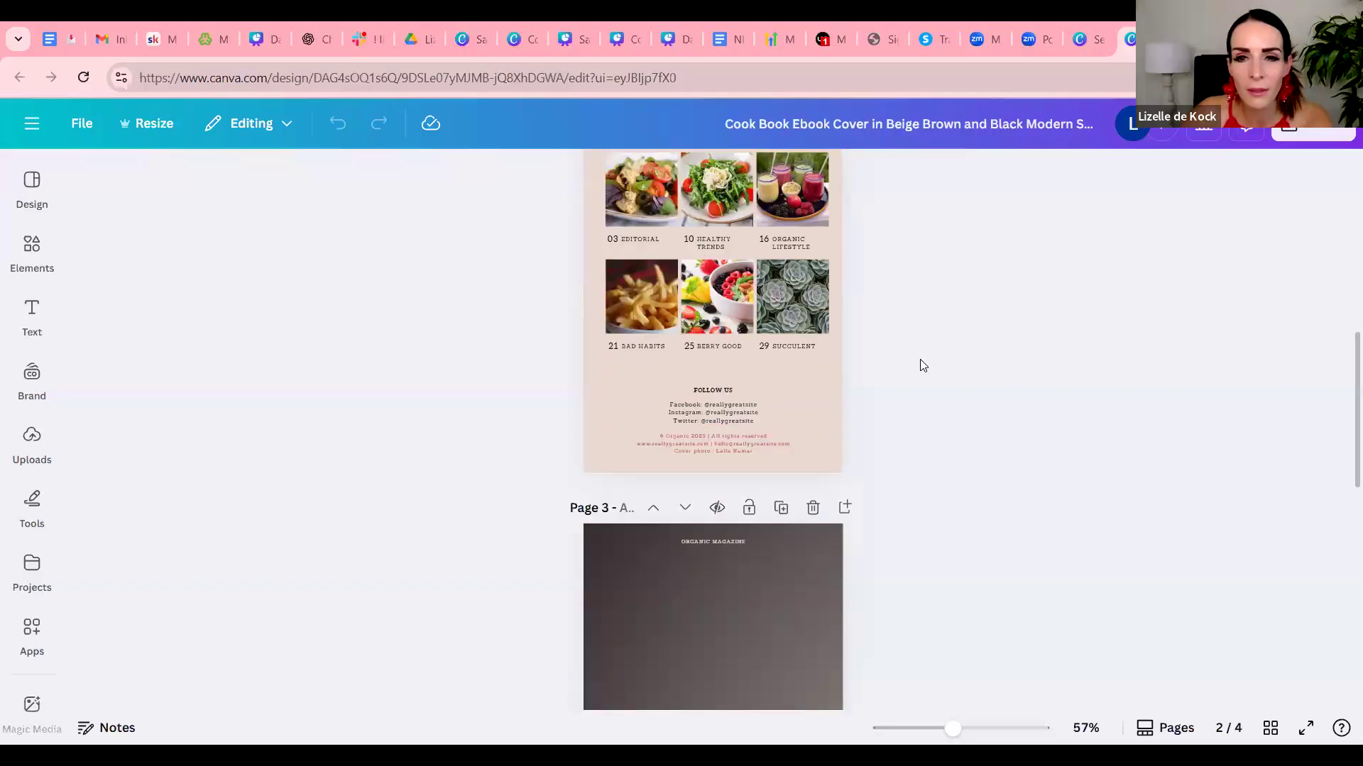
scroll(923, 365, up, 6)
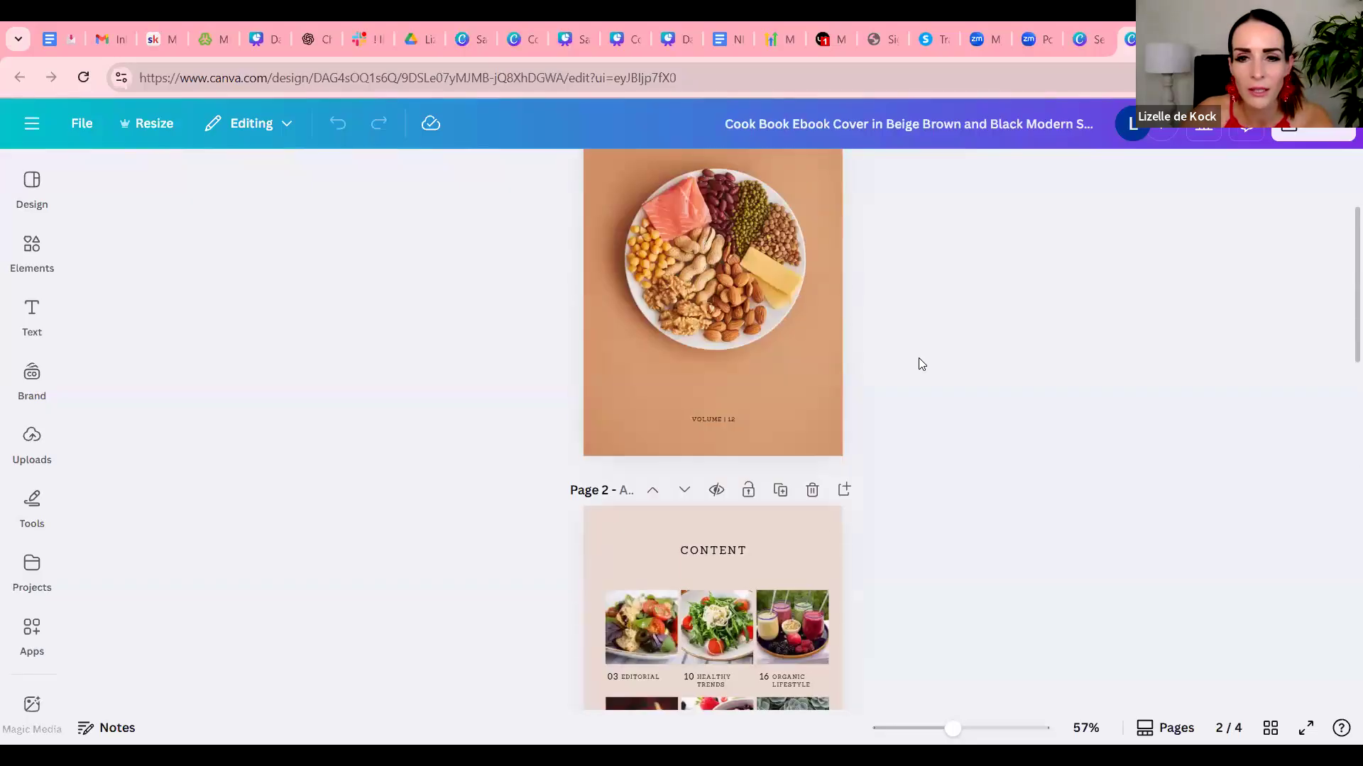
scroll(921, 364, down, 10)
scroll(921, 364, down, 8)
scroll(921, 364, up, 15)
scroll(922, 364, up, 3)
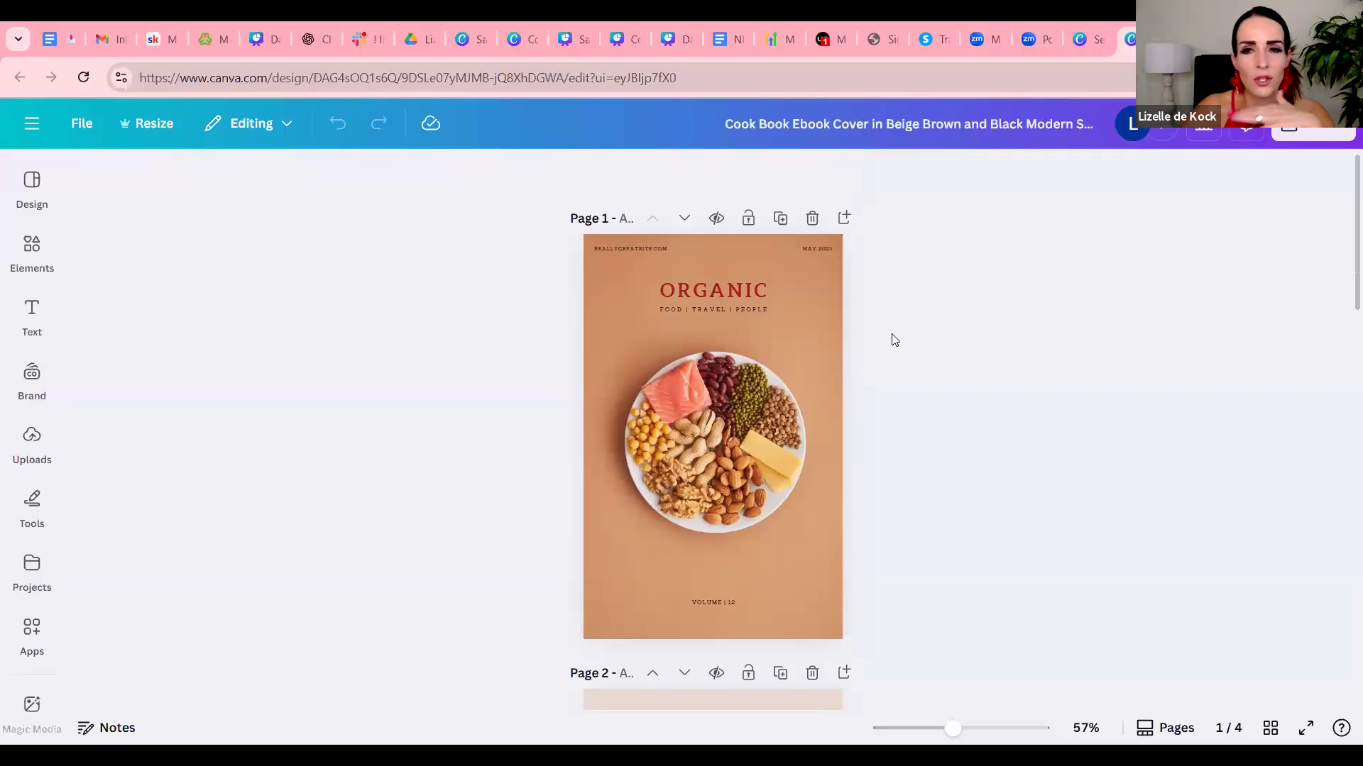
scroll(905, 331, down, 5)
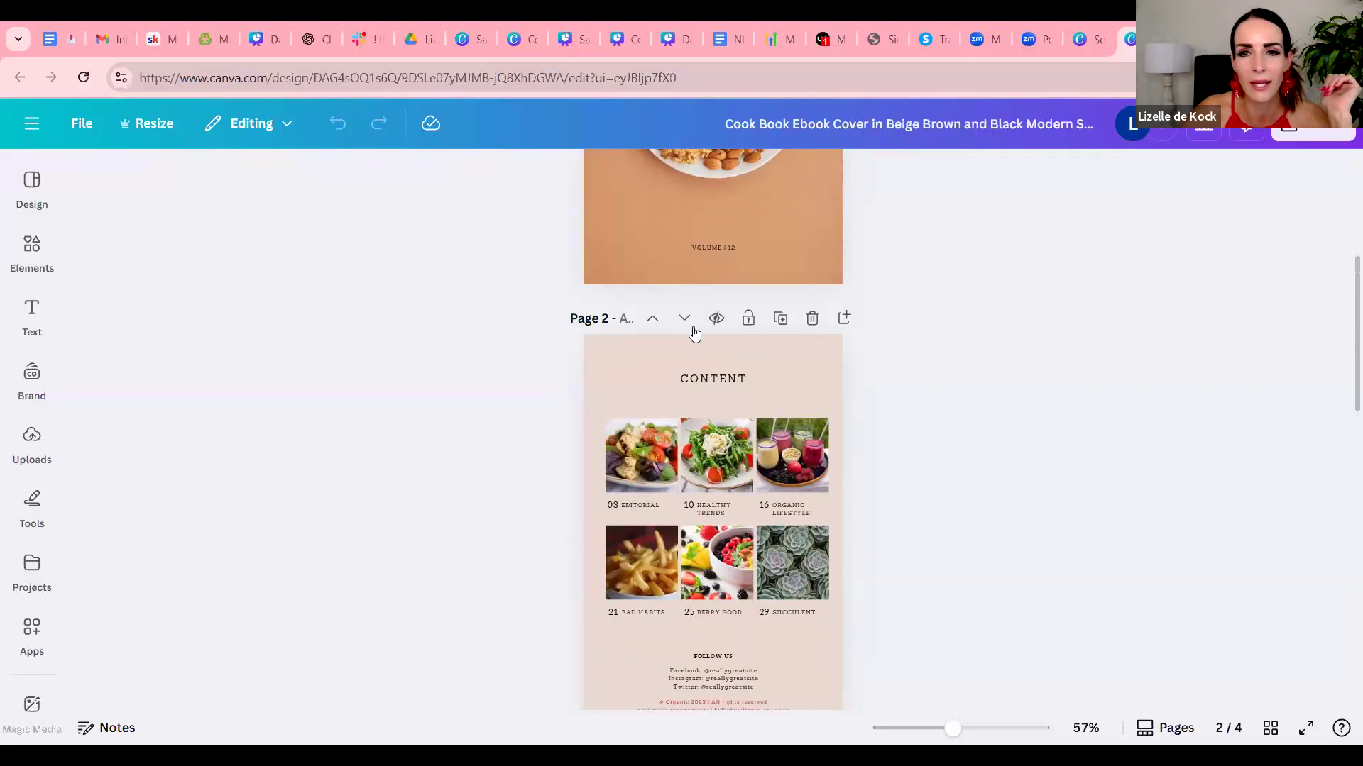
scroll(961, 363, up, 2)
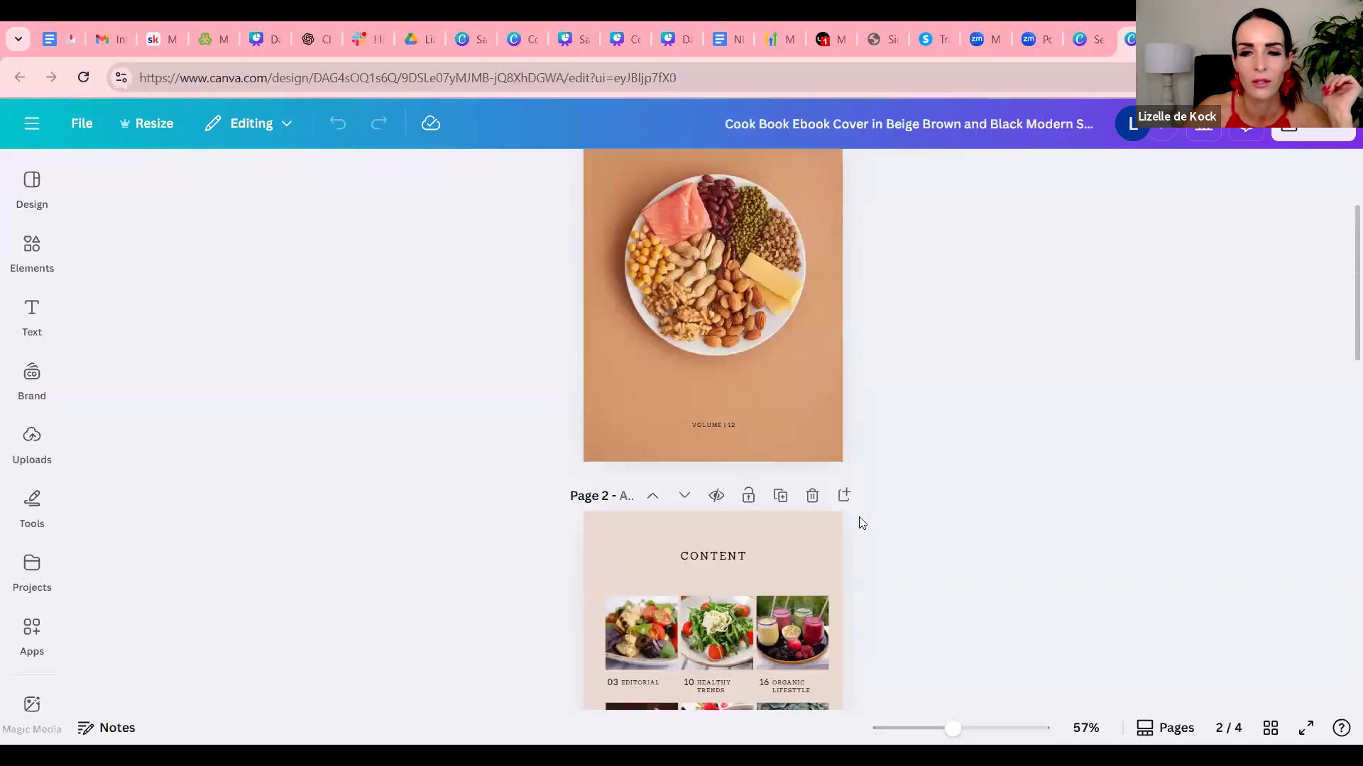
scroll(858, 520, down, 2)
scroll(891, 372, up, 5)
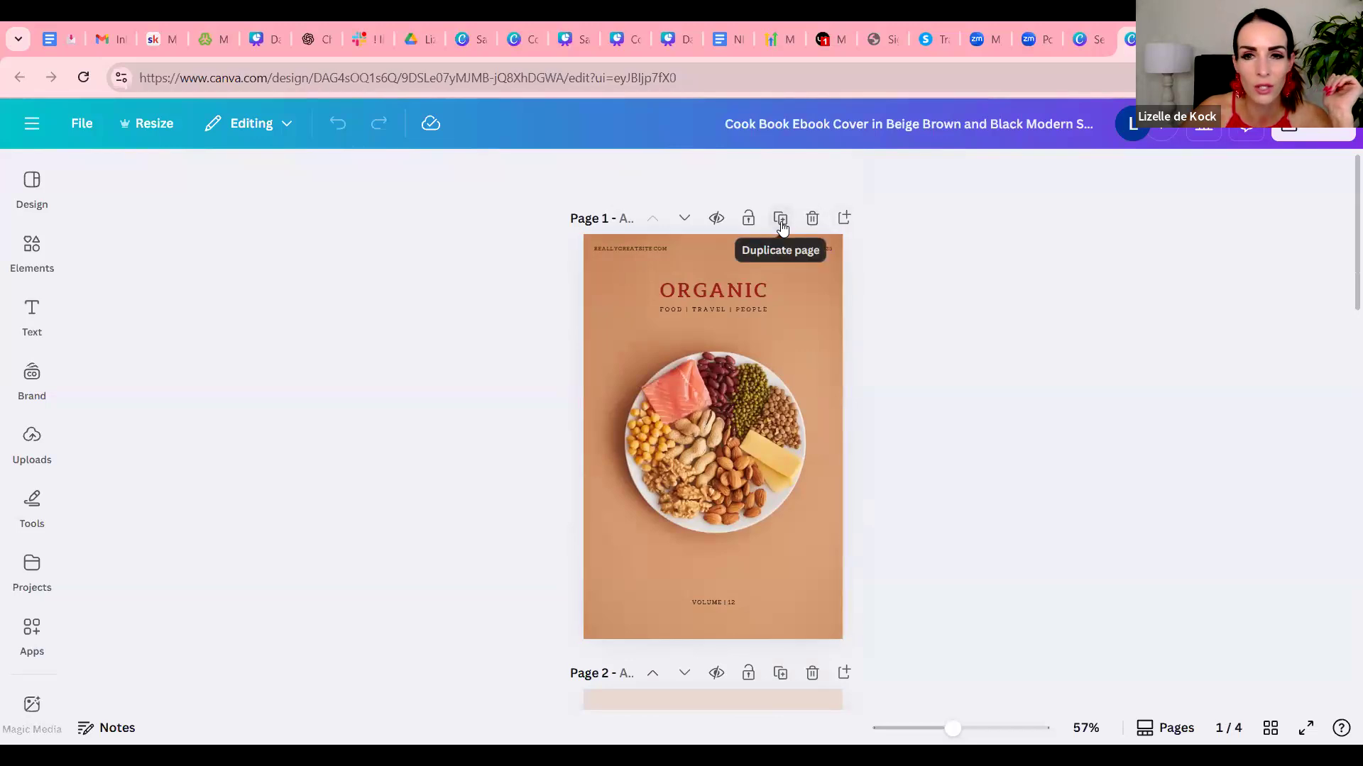
Add a blank page after the cover and paste the copied introduction text onto it, moving the text block slightly up.
click(844, 218)
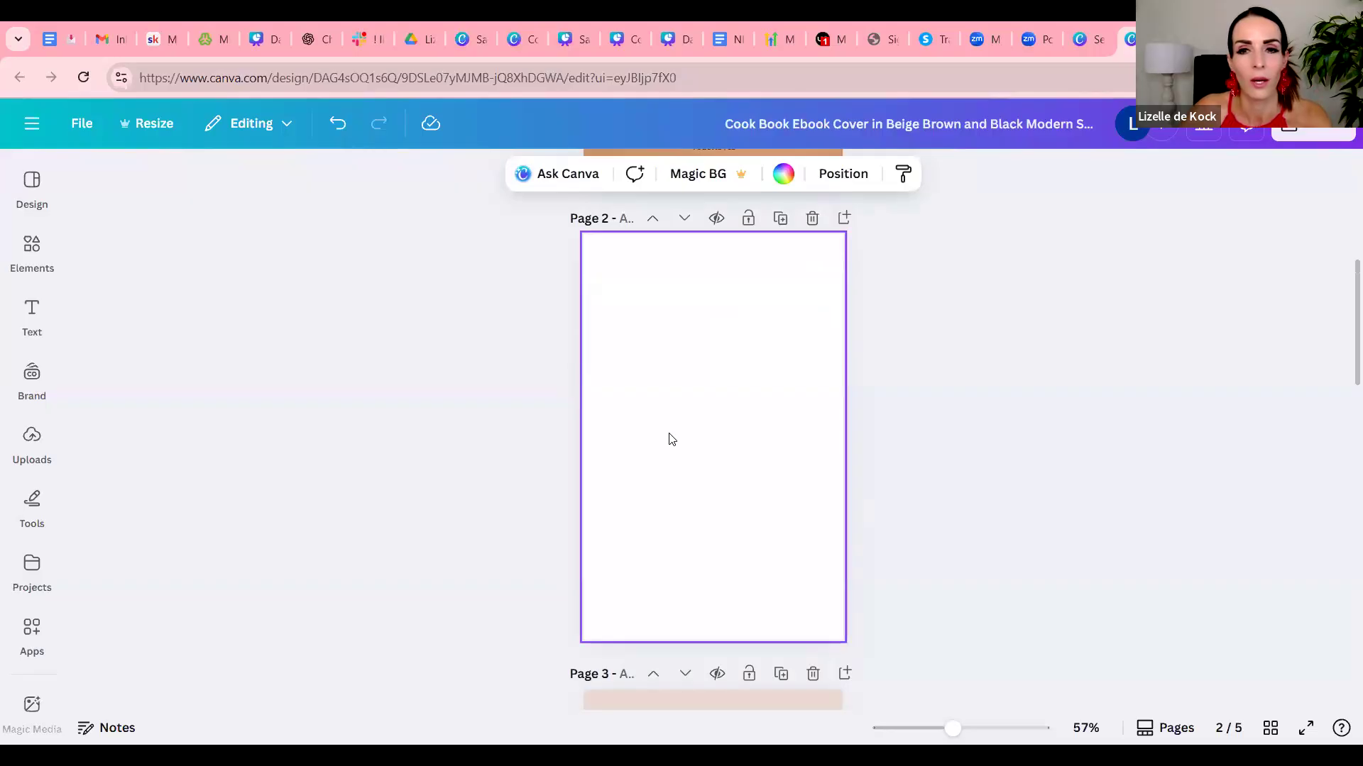
key(ctrl+v)
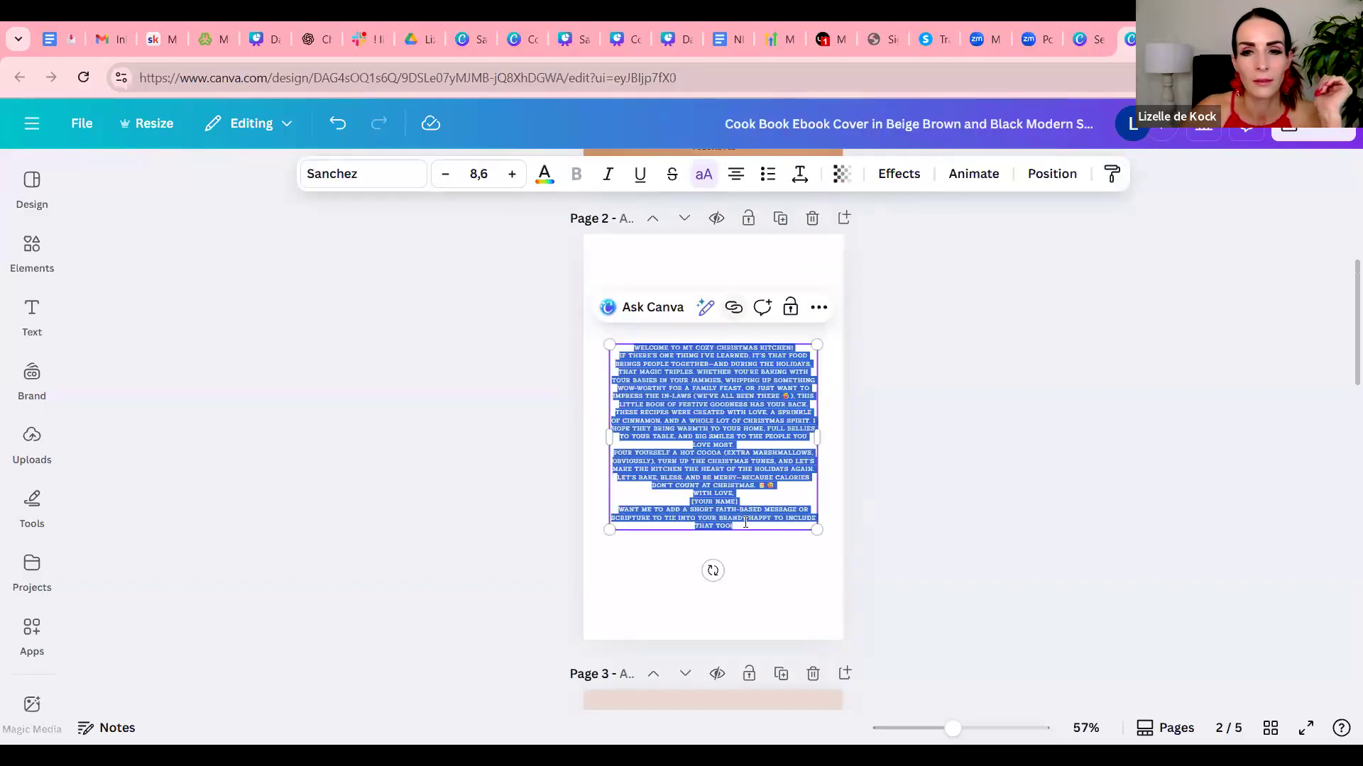
click(743, 550)
drag(736, 477, 735, 471)
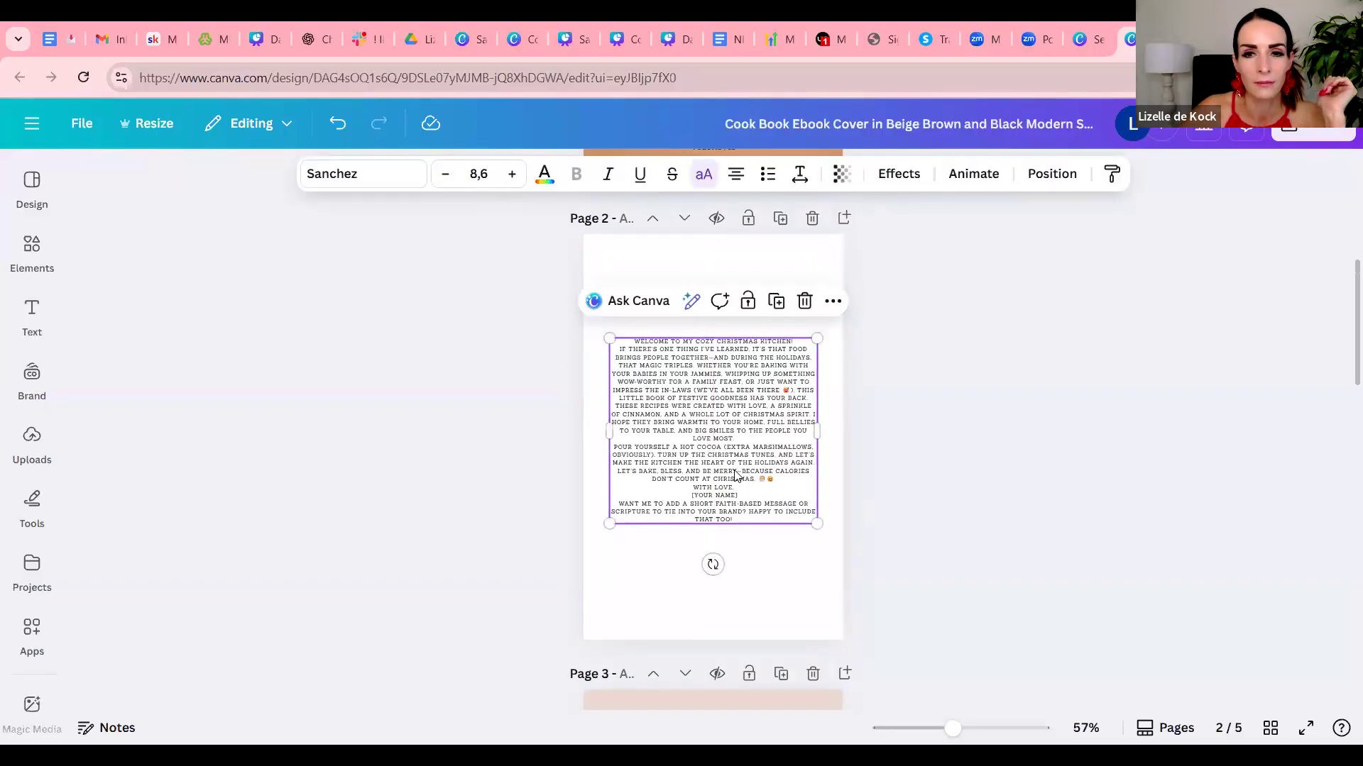
click(648, 269)
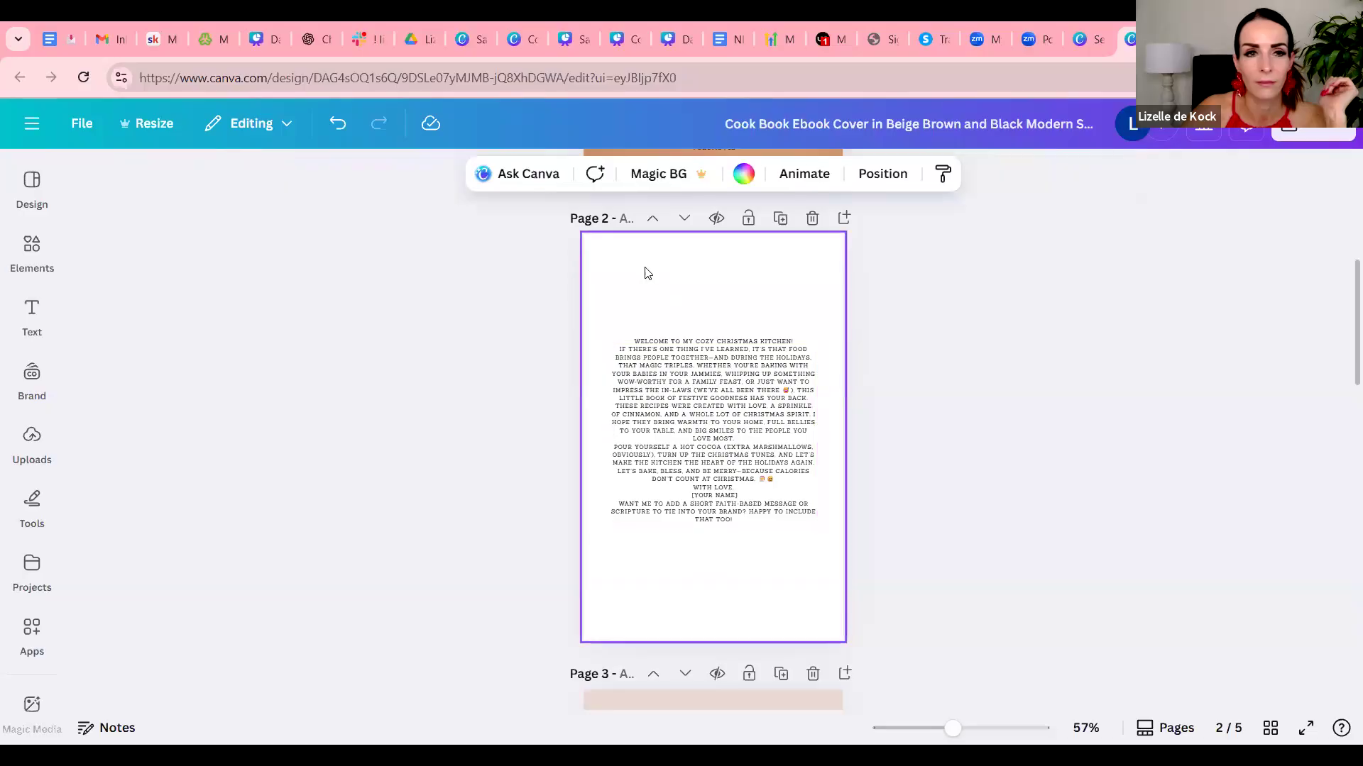
Find the Whole Foods EBook template among the design templates and add its "Healthy Snacks at Home" cover as a new page.
click(13, 210)
click(31, 256)
click(29, 213)
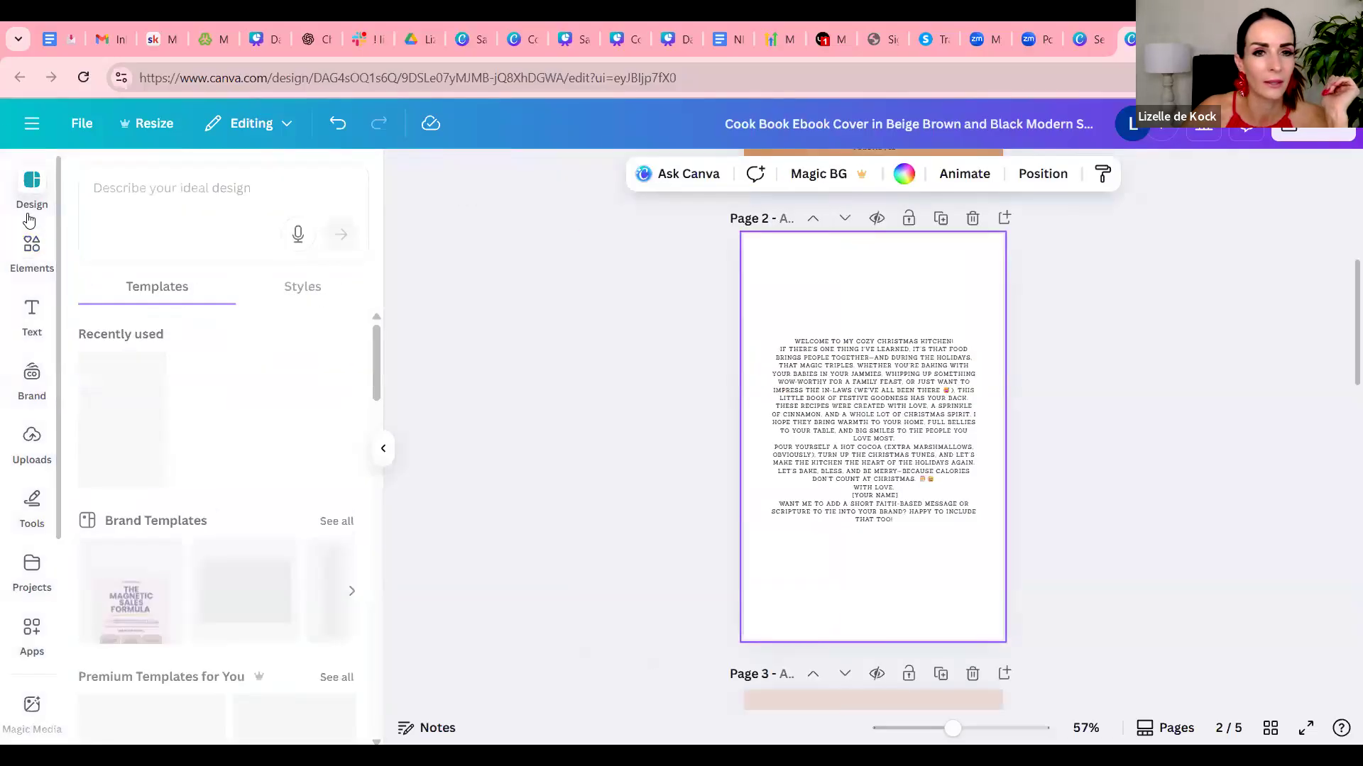
scroll(299, 448, down, 8)
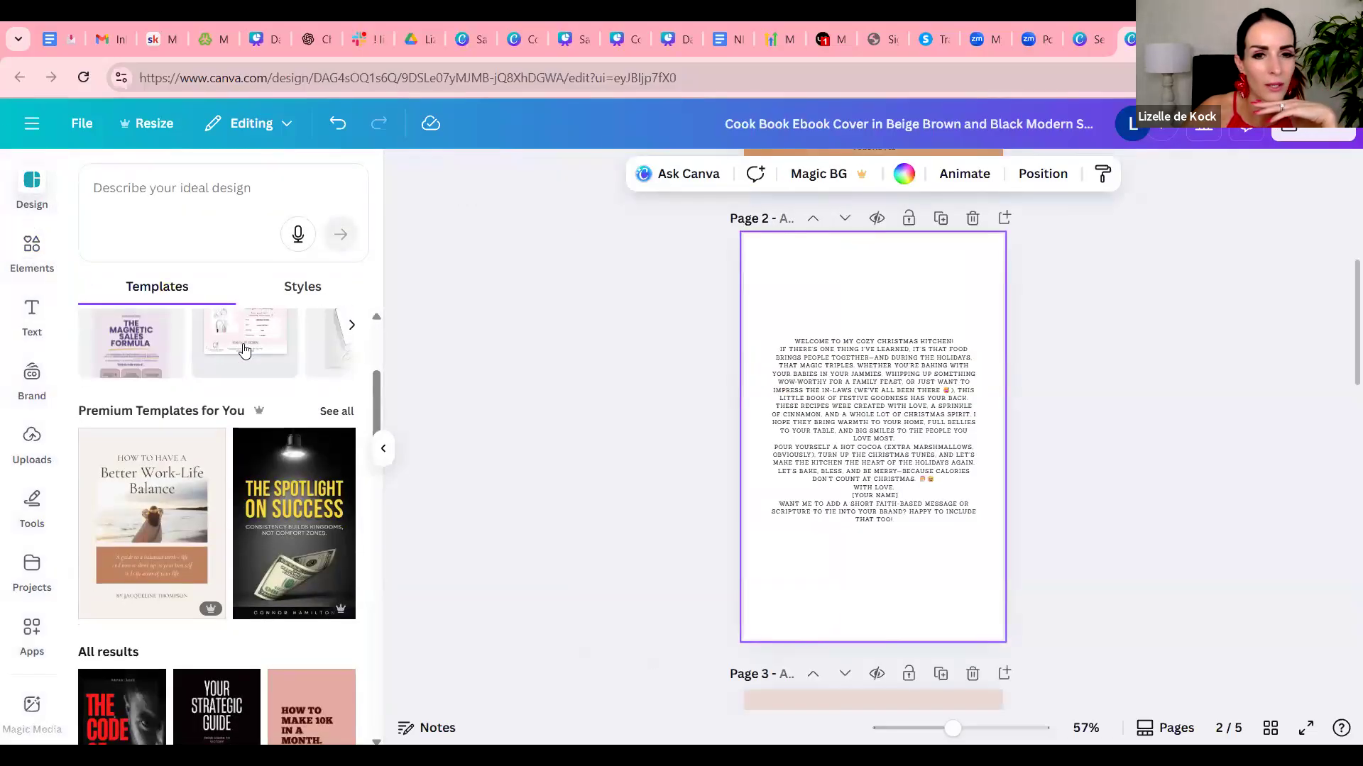
scroll(299, 448, down, 6)
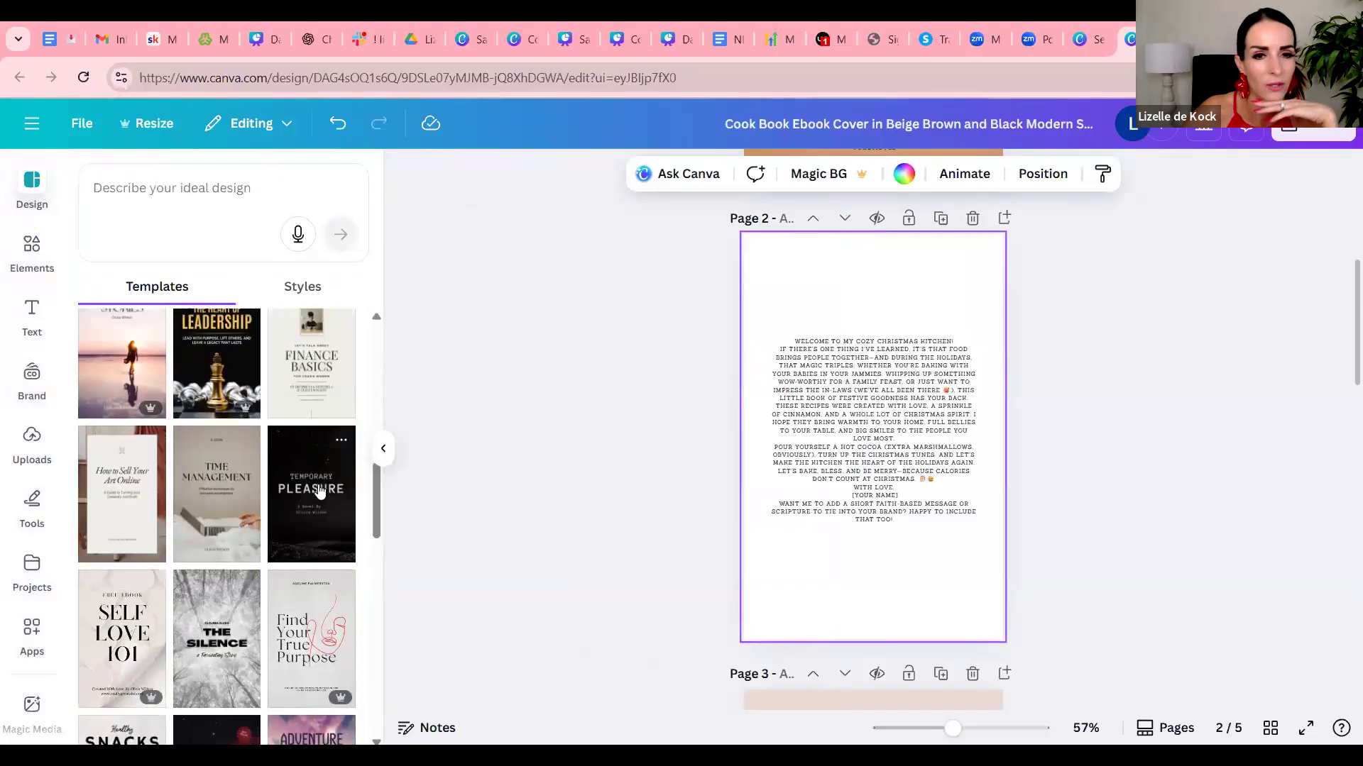
scroll(320, 490, down, 5)
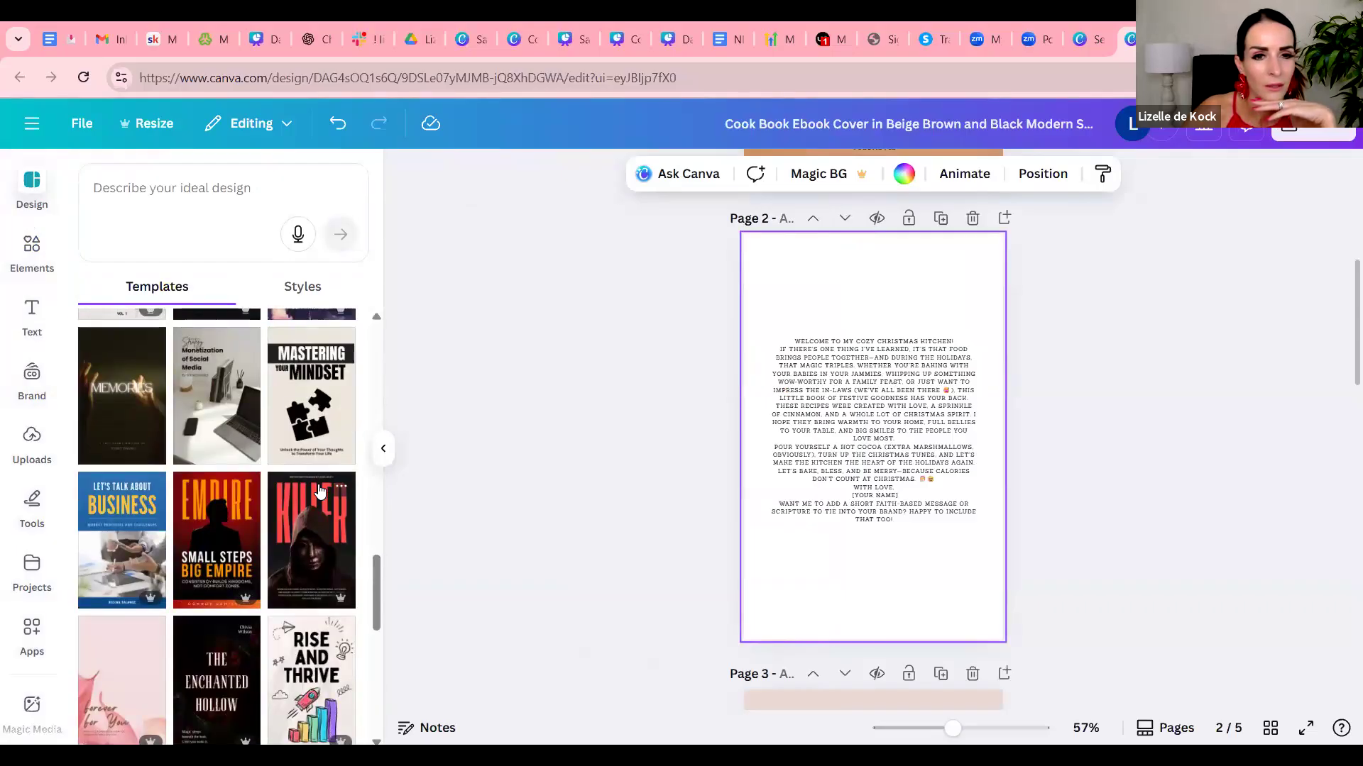
scroll(319, 490, up, 4)
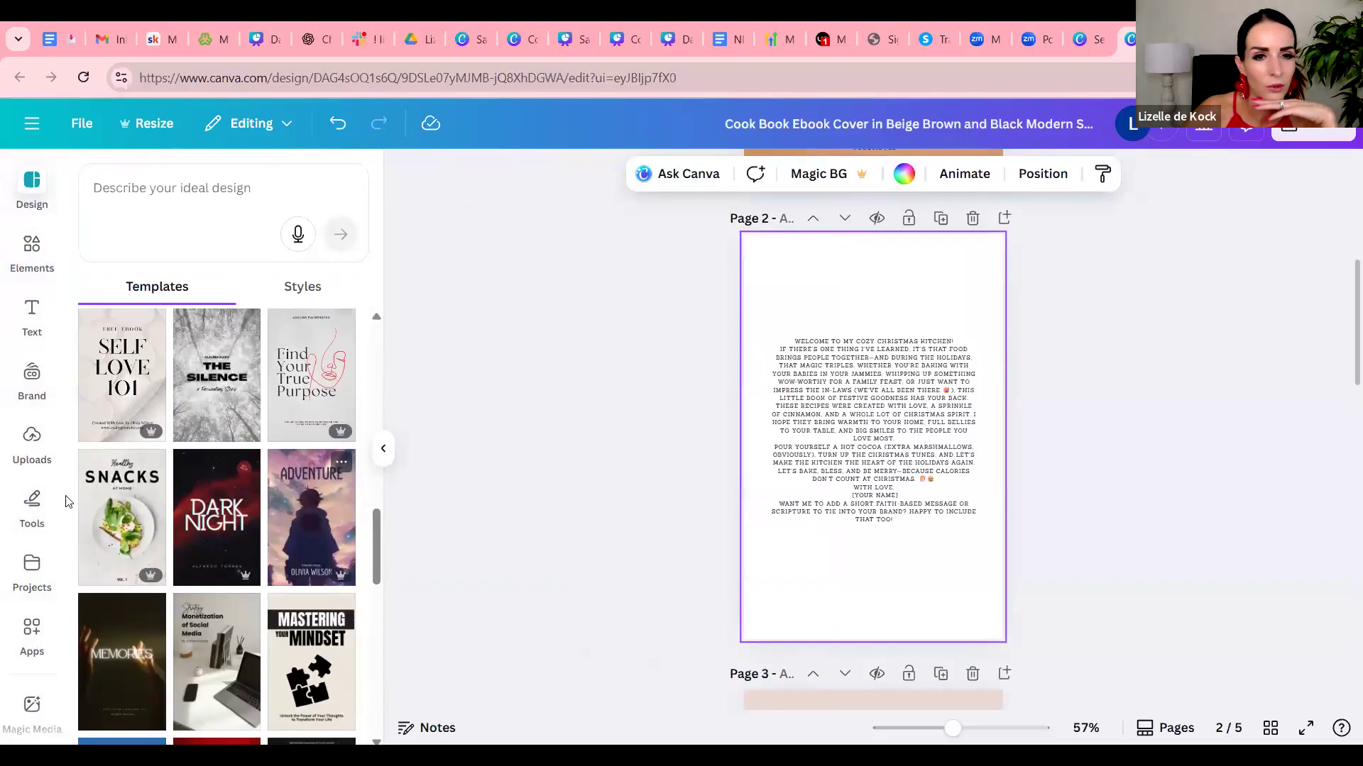
click(114, 521)
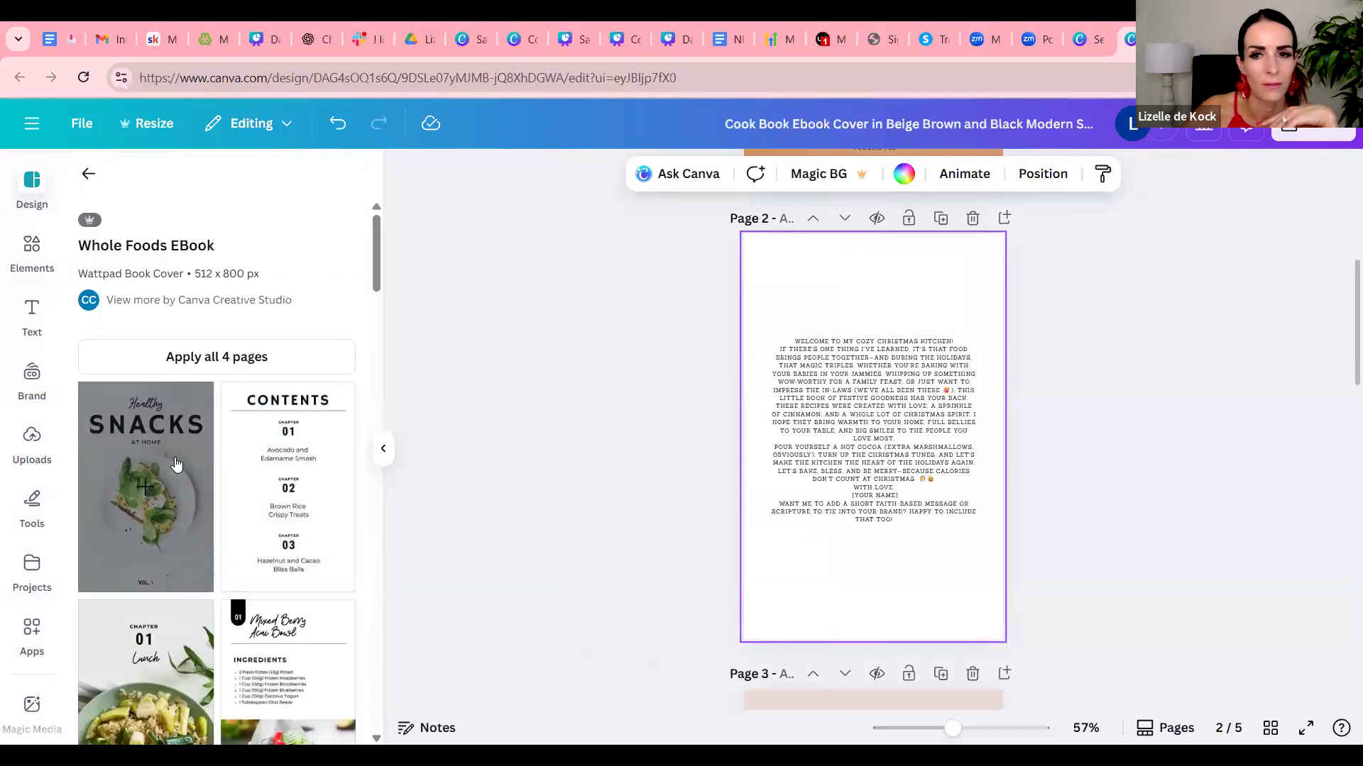
click(176, 463)
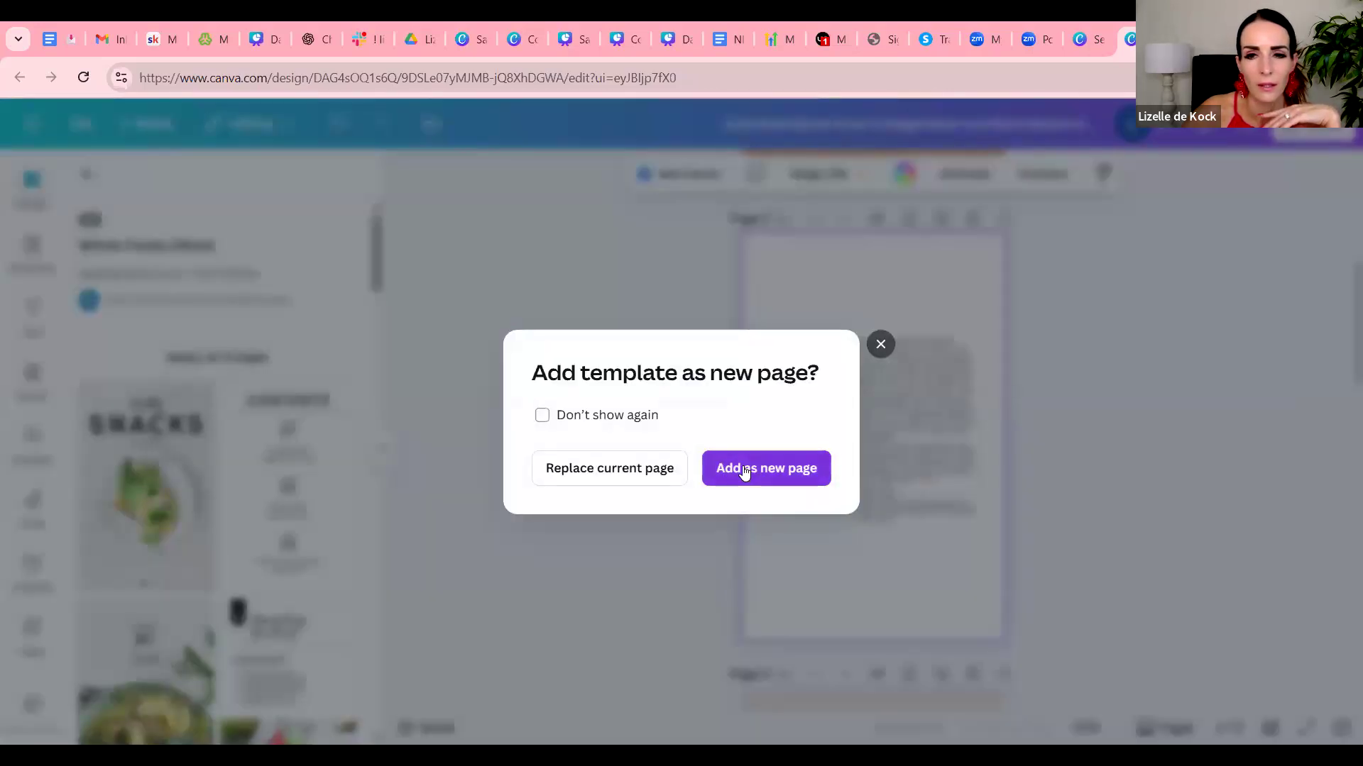
click(743, 470)
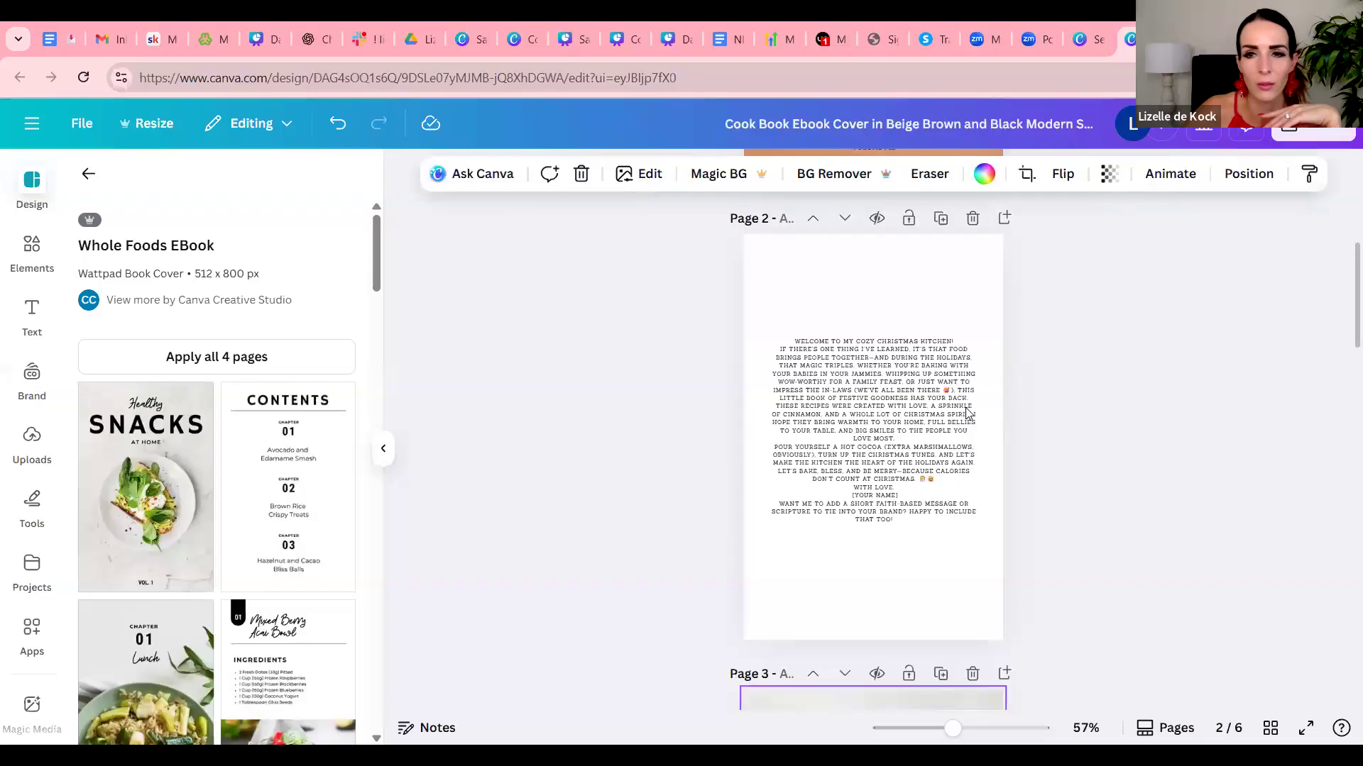
Delete page 2, which holds the pasted introduction text.
scroll(1034, 453, up, 6)
scroll(1034, 453, down, 8)
scroll(1036, 452, down, 4)
scroll(1005, 447, down, 3)
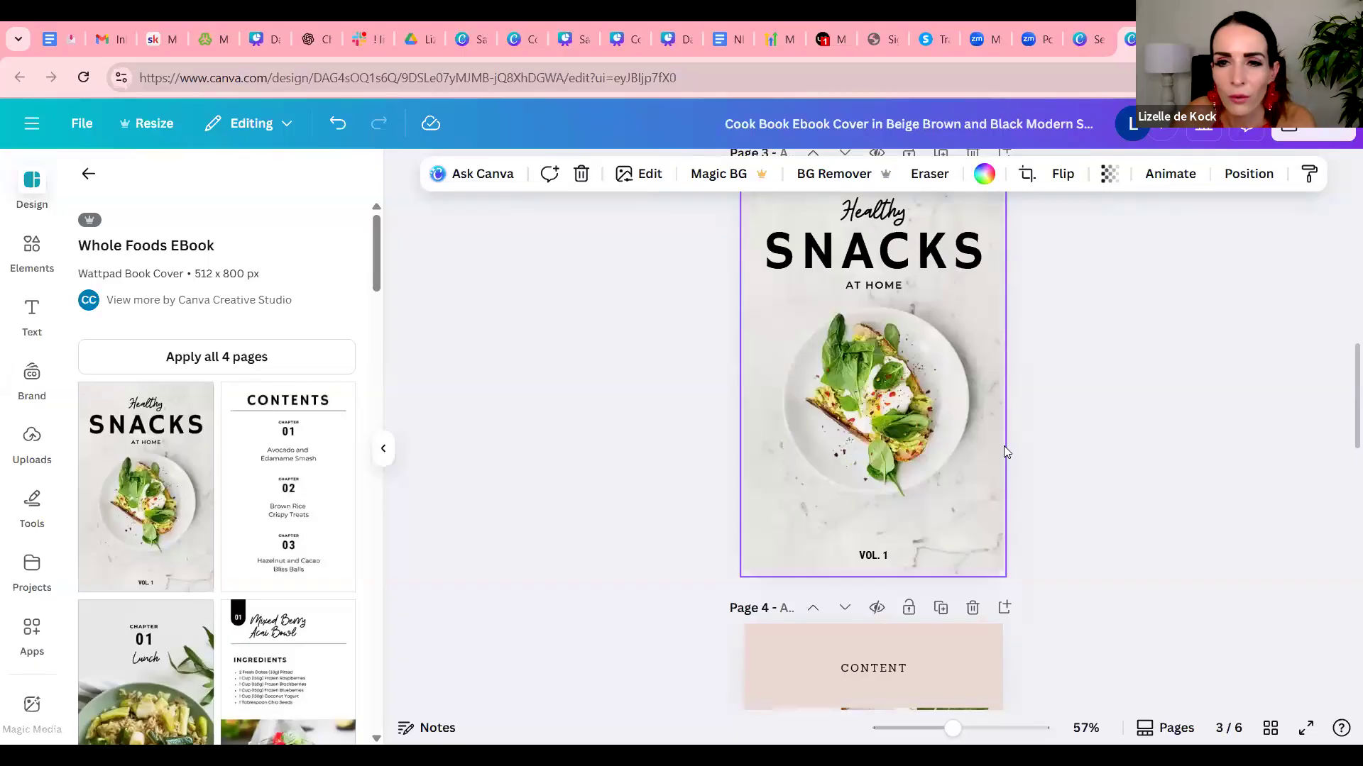
scroll(994, 442, up, 8)
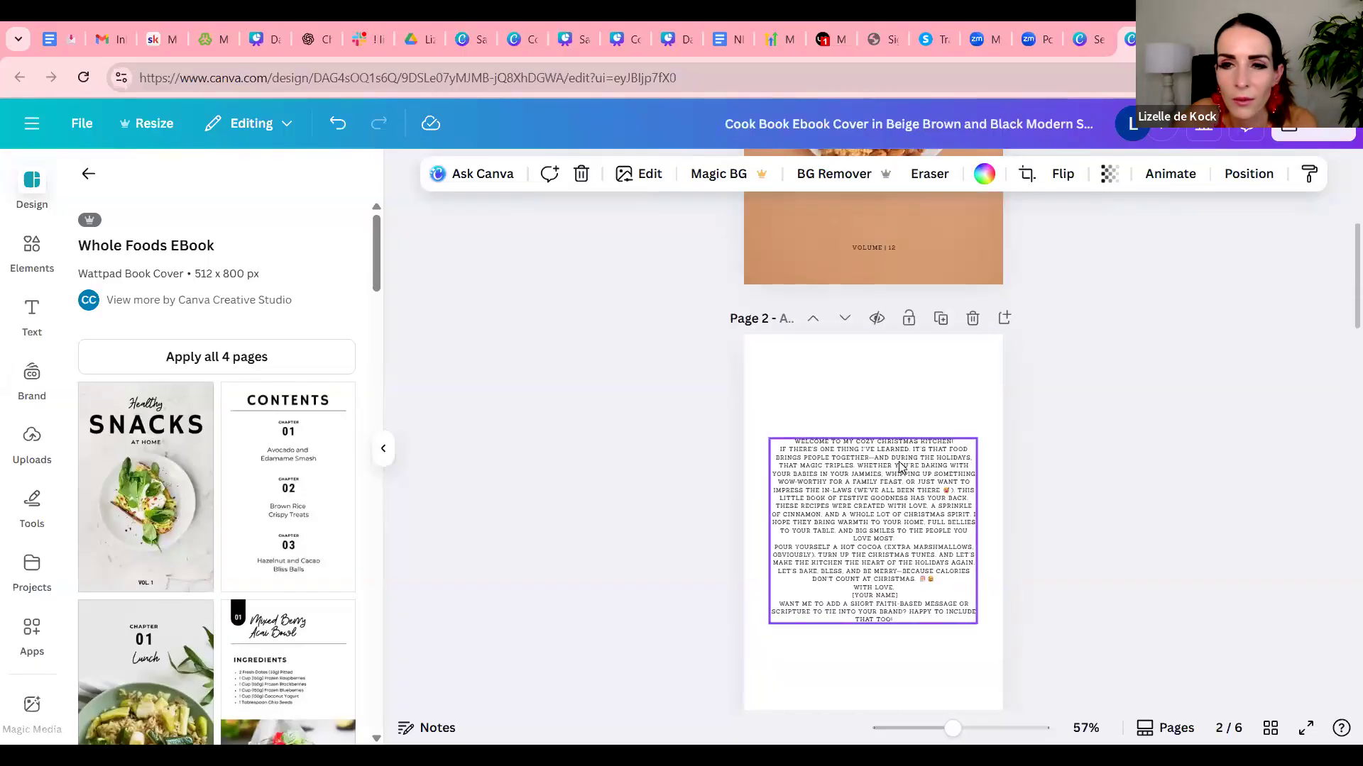
click(972, 318)
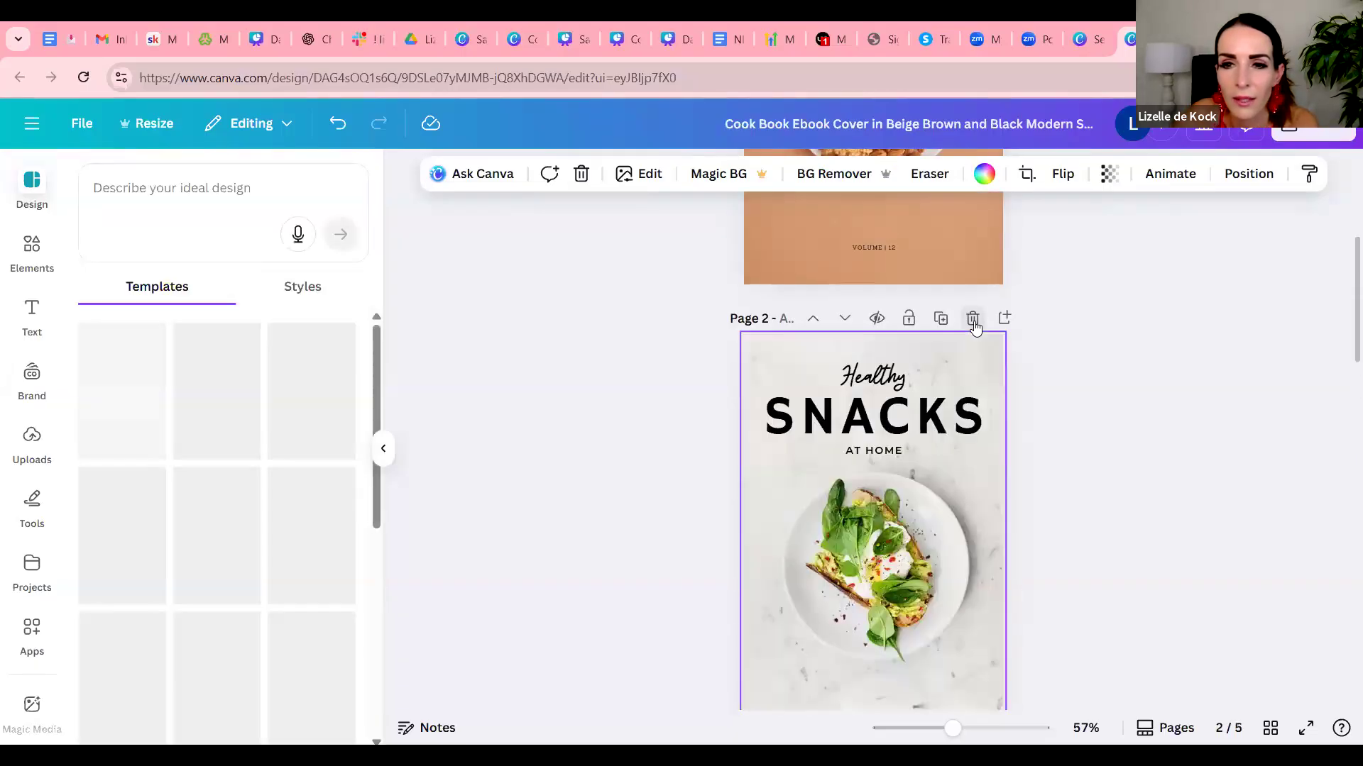
scroll(956, 410, down, 2)
scroll(916, 355, up, 2)
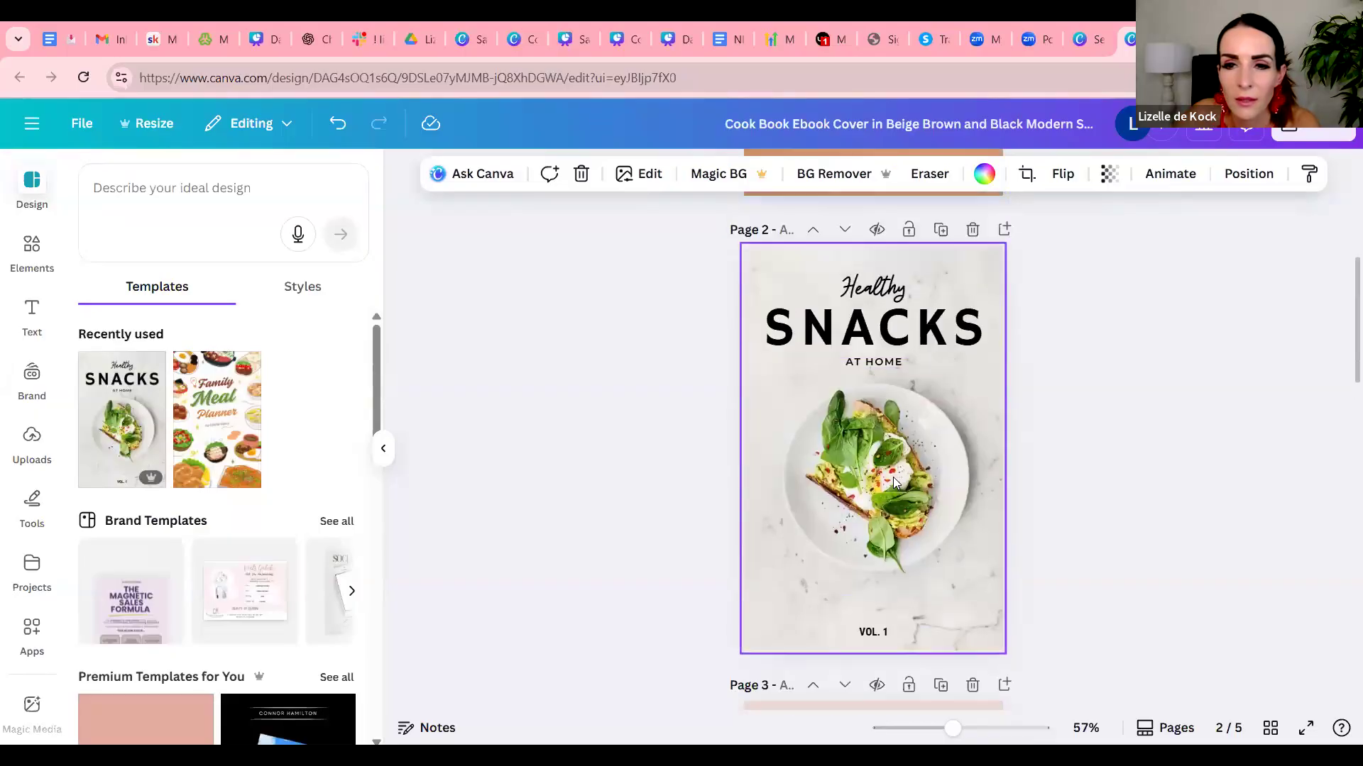
Replace the "SNACKS" heading on page 2 with "WELCOME" and scale it down to about size 54.1 so it fits one line.
double_click(893, 328)
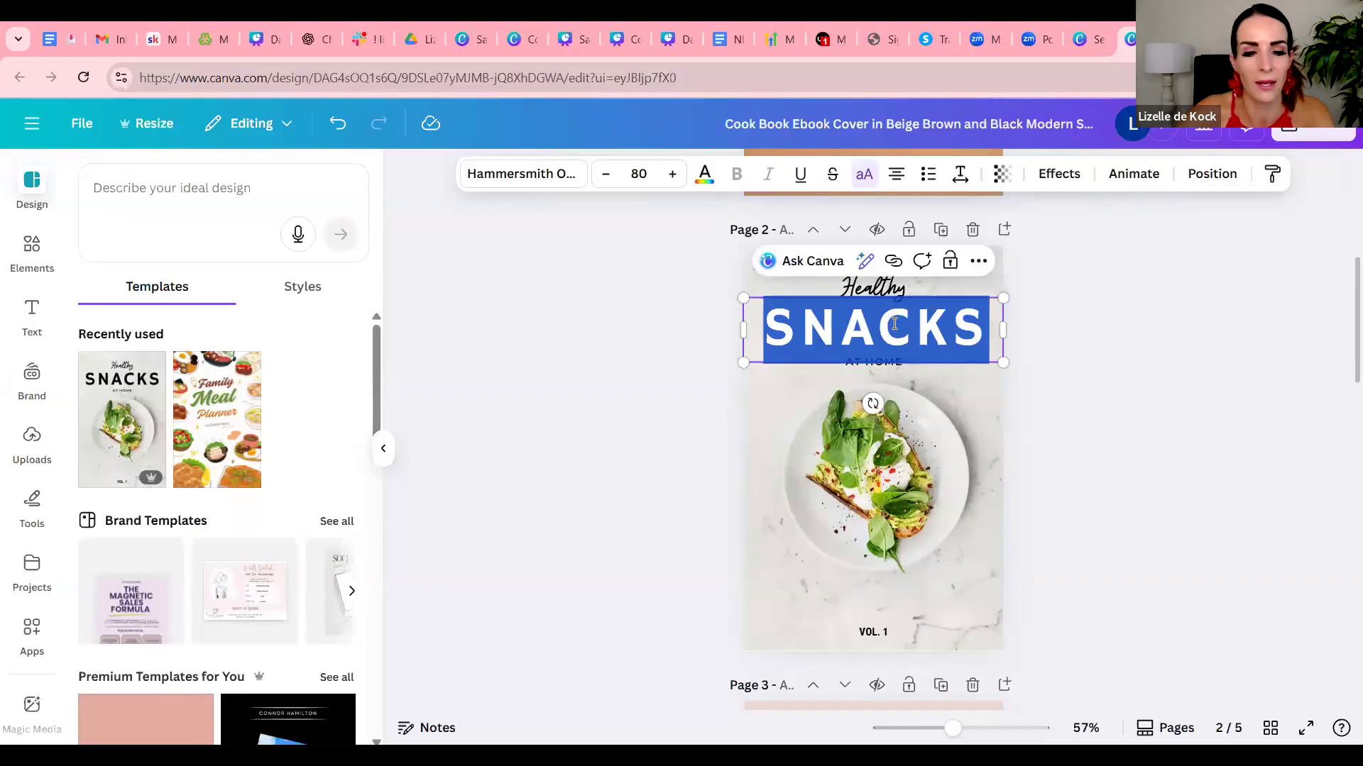
text(WELCOME)
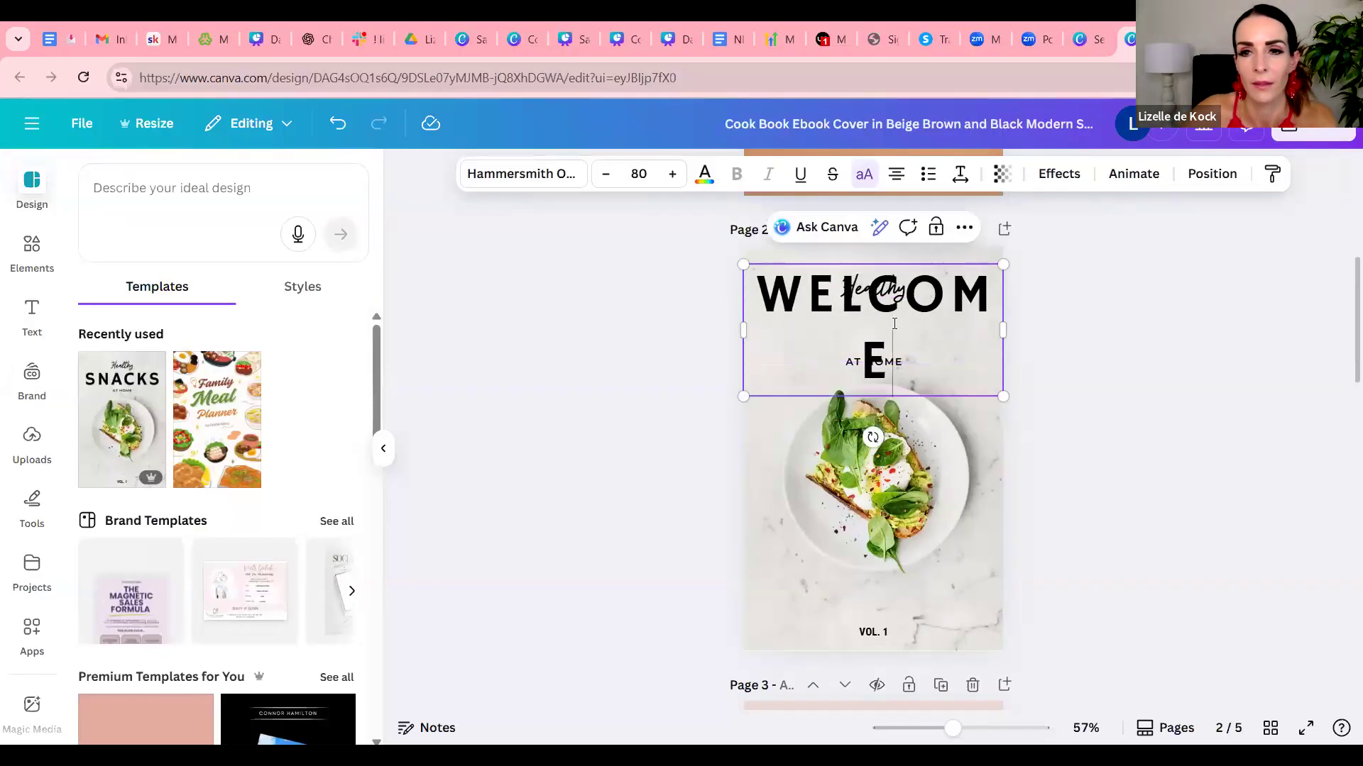
drag(1003, 264, 974, 335)
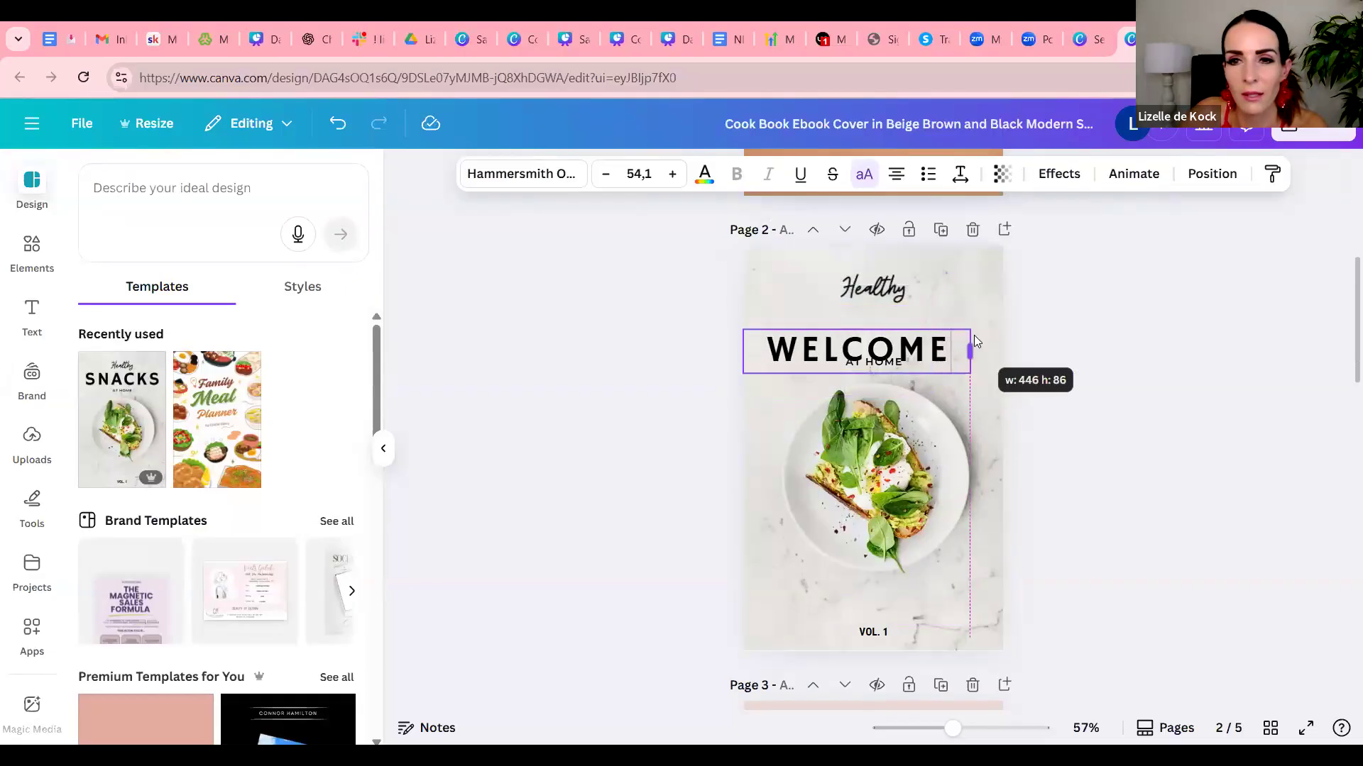
click(1052, 341)
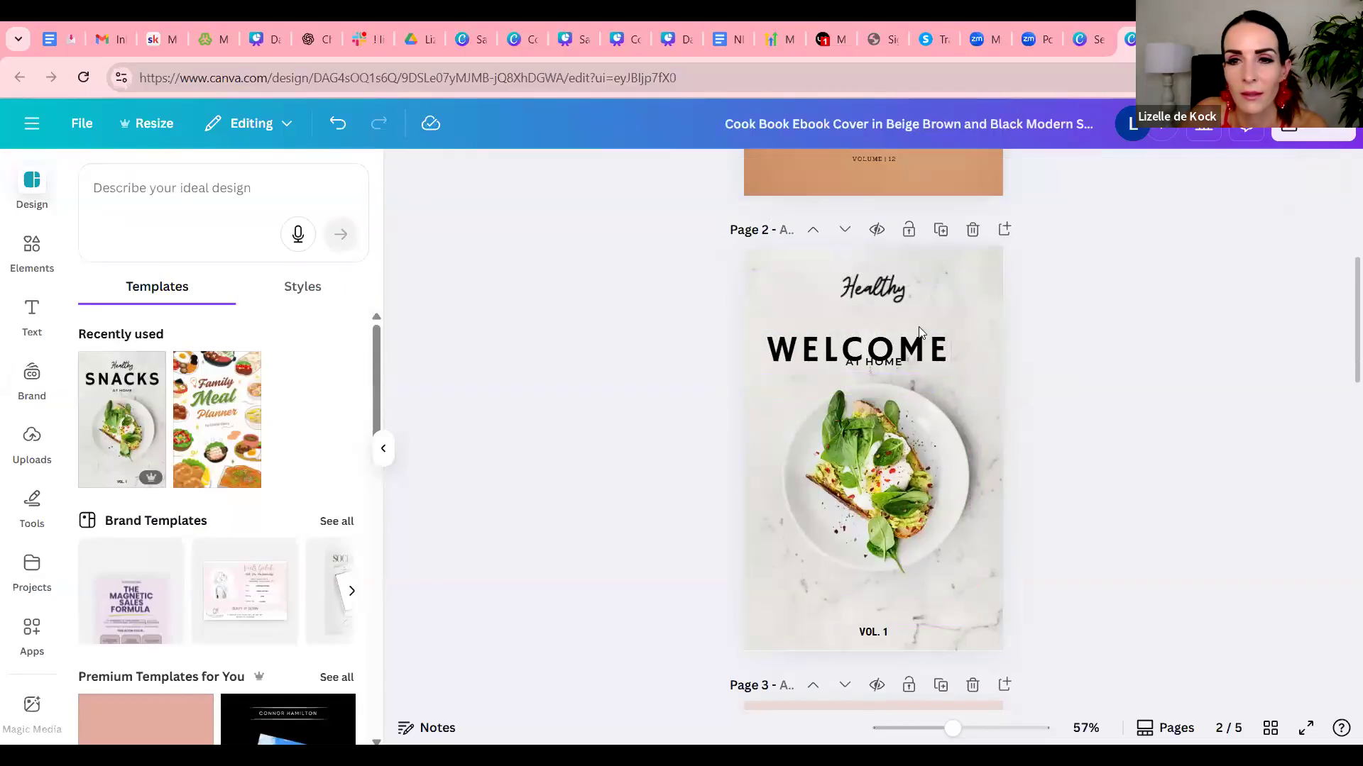
Rearrange the page 2 headings so "WELCOME" sits near the page's upper edge with the script text "Healthy" directly beneath it.
click(873, 294)
click(874, 293)
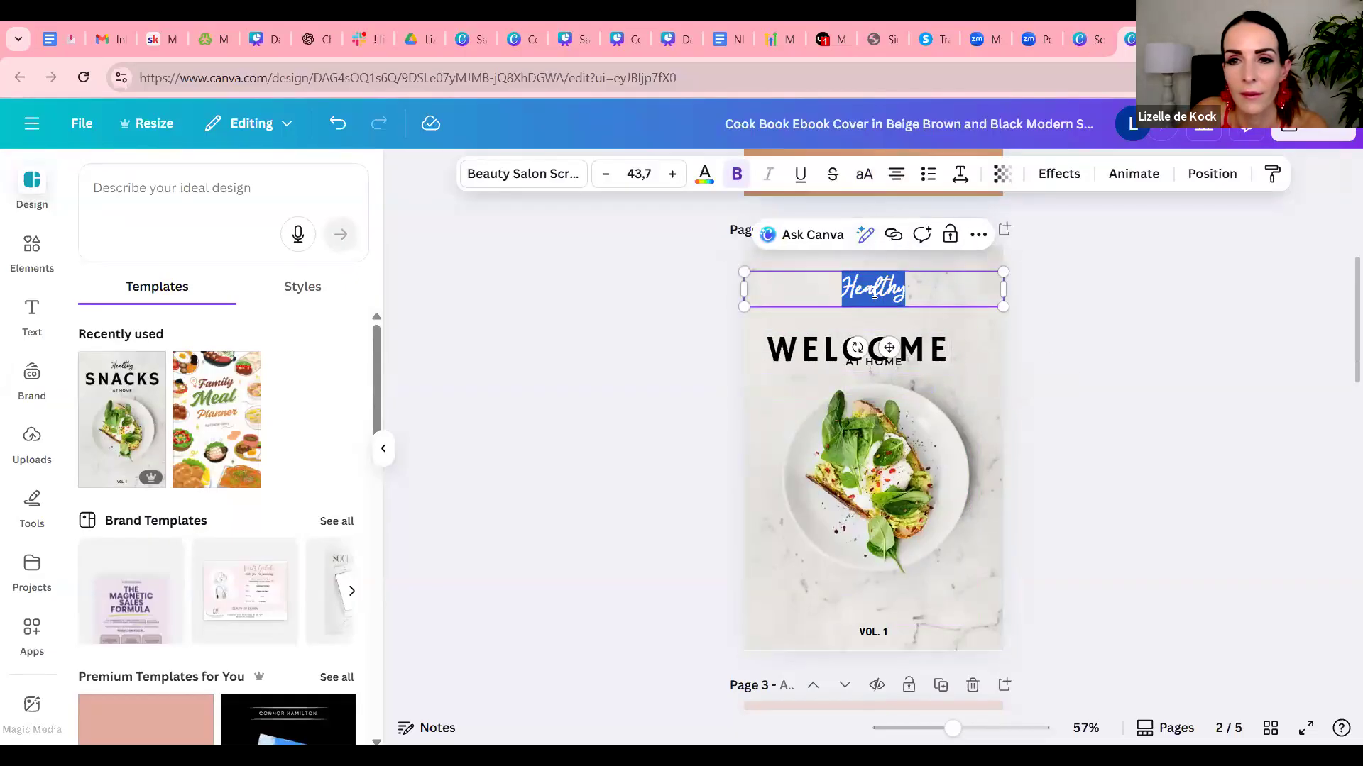
click(1081, 340)
click(898, 300)
drag(908, 315, 997, 421)
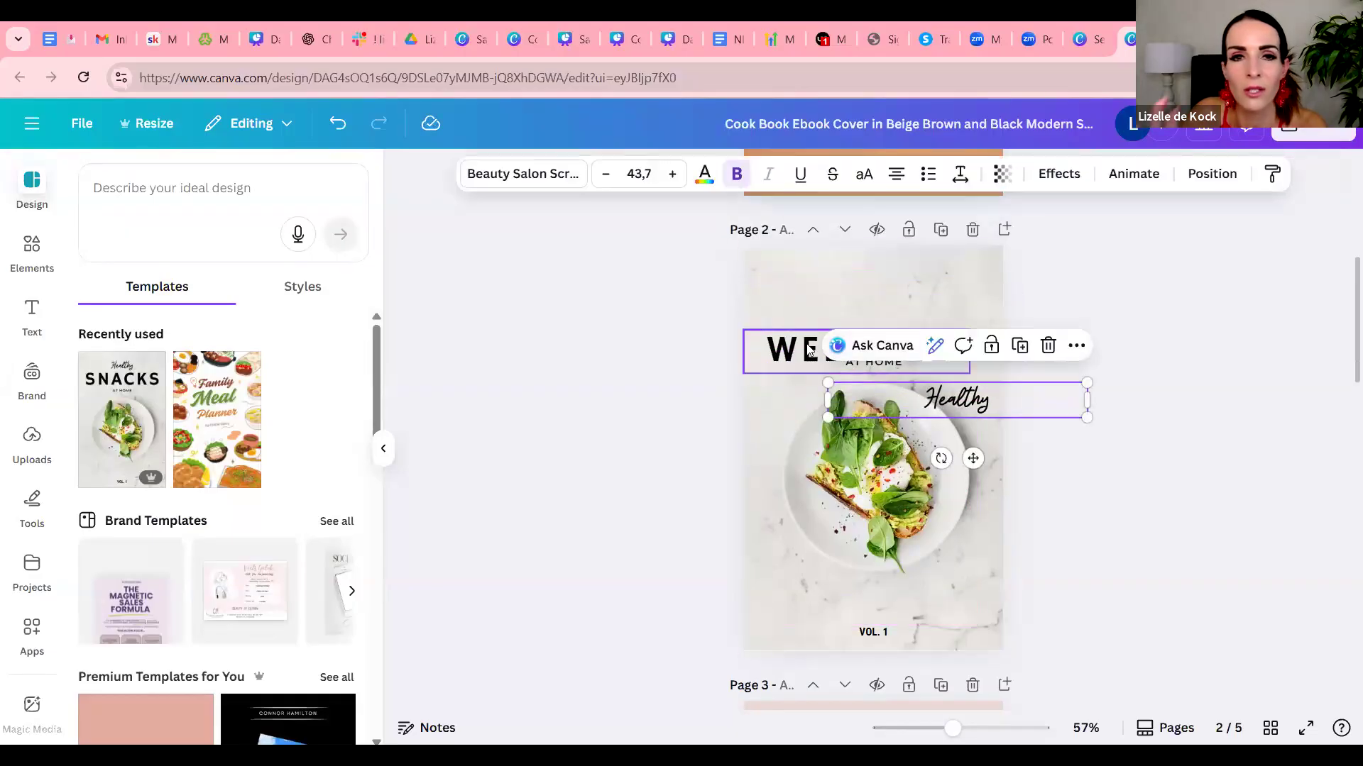
drag(809, 350, 794, 297)
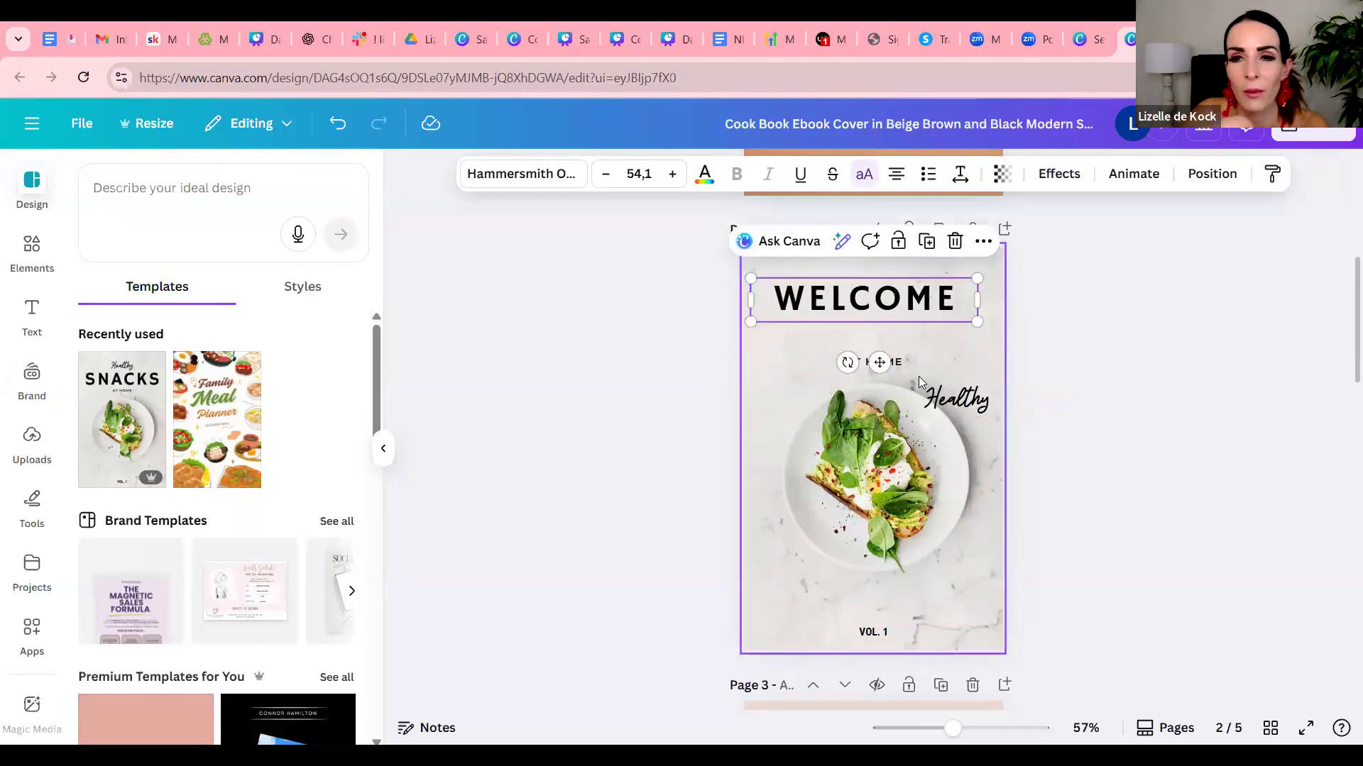
drag(950, 299, 963, 292)
click(970, 396)
drag(970, 396, 887, 333)
Replace the script text "Healthy" under the heading with "to my Christmas table".
double_click(889, 333)
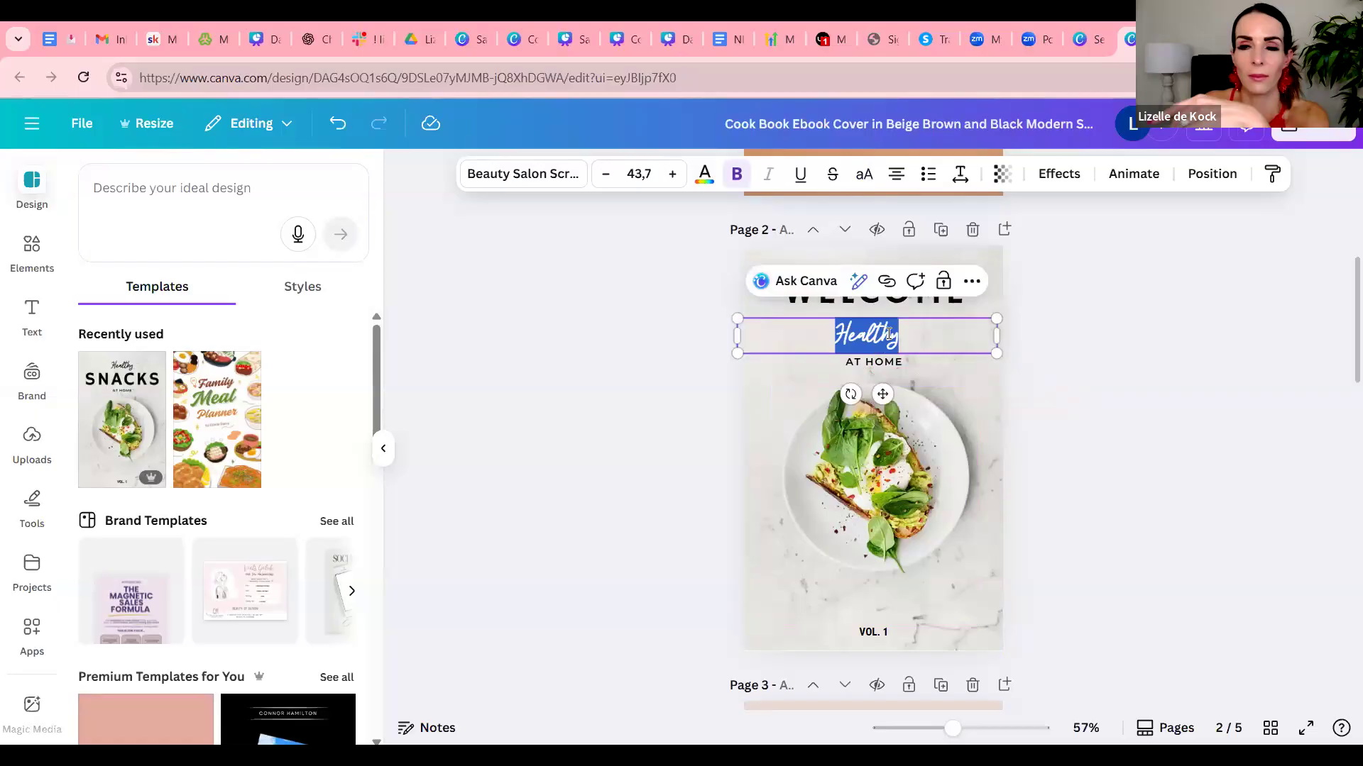
text(to my)
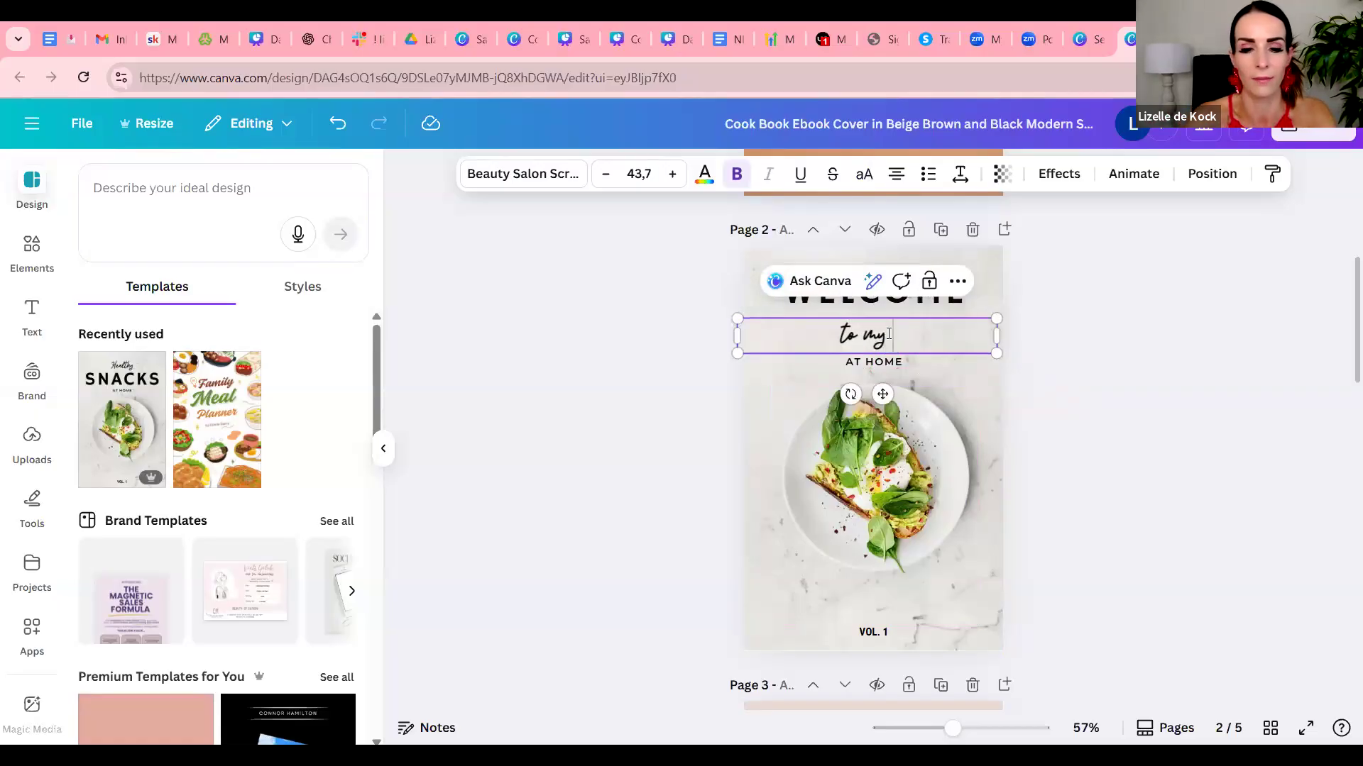
text( Christmas )
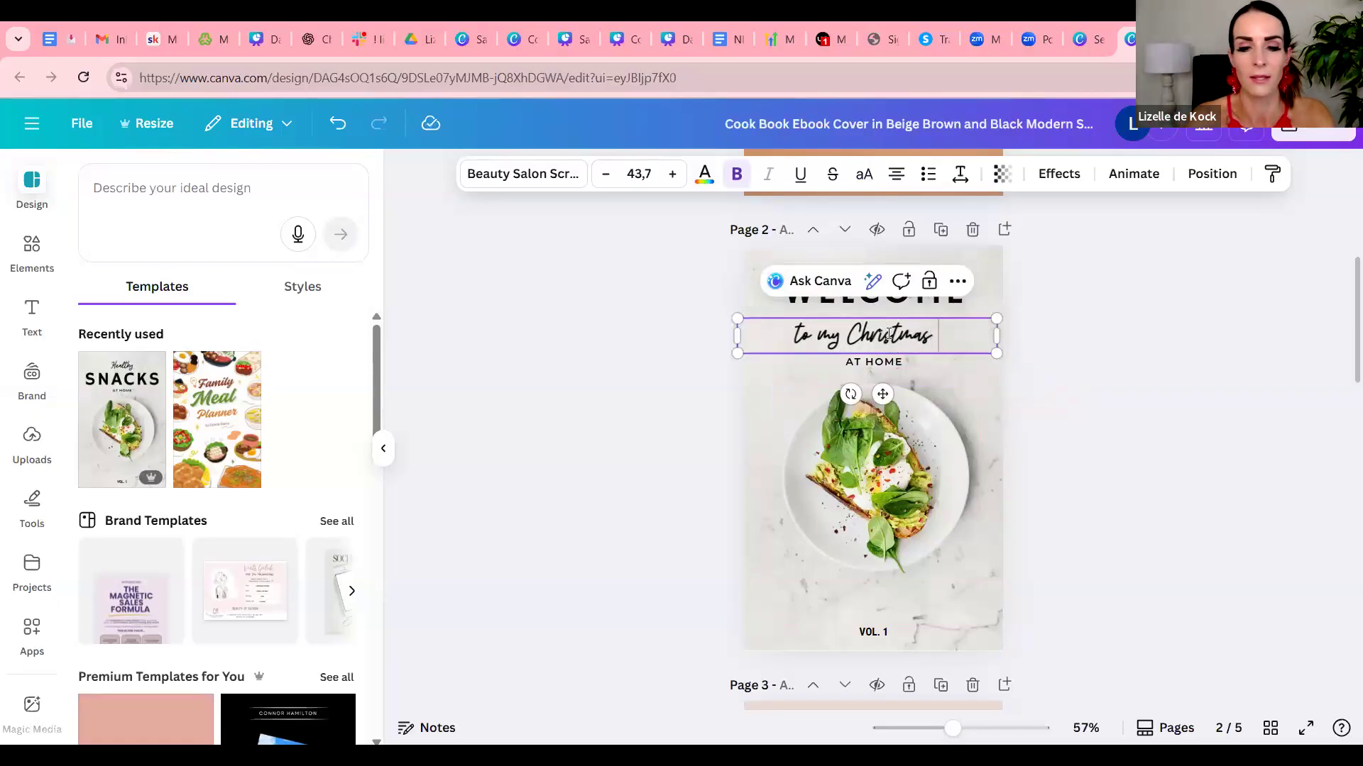
text(table)
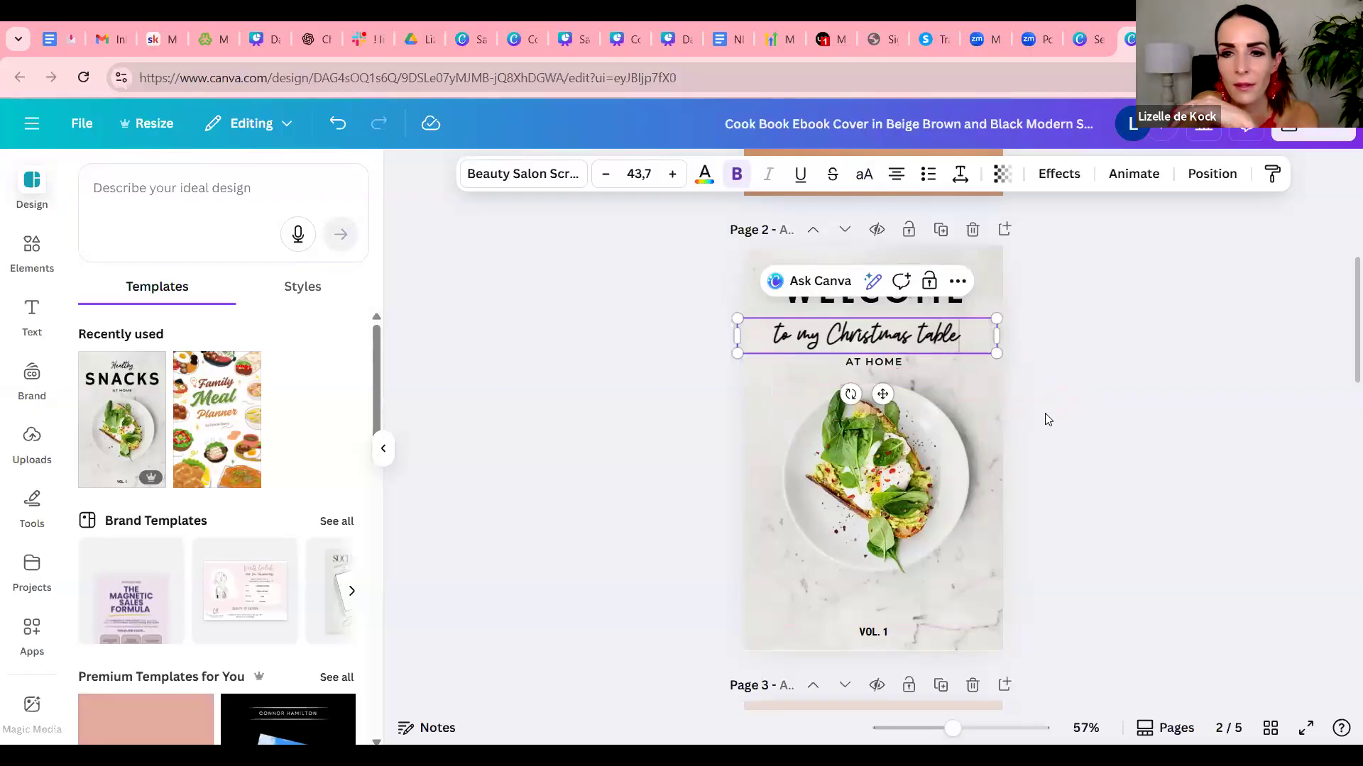
click(1022, 374)
Set the transparency of the plate photo filling the page 2 background to 34.
scroll(1022, 374, down, 2)
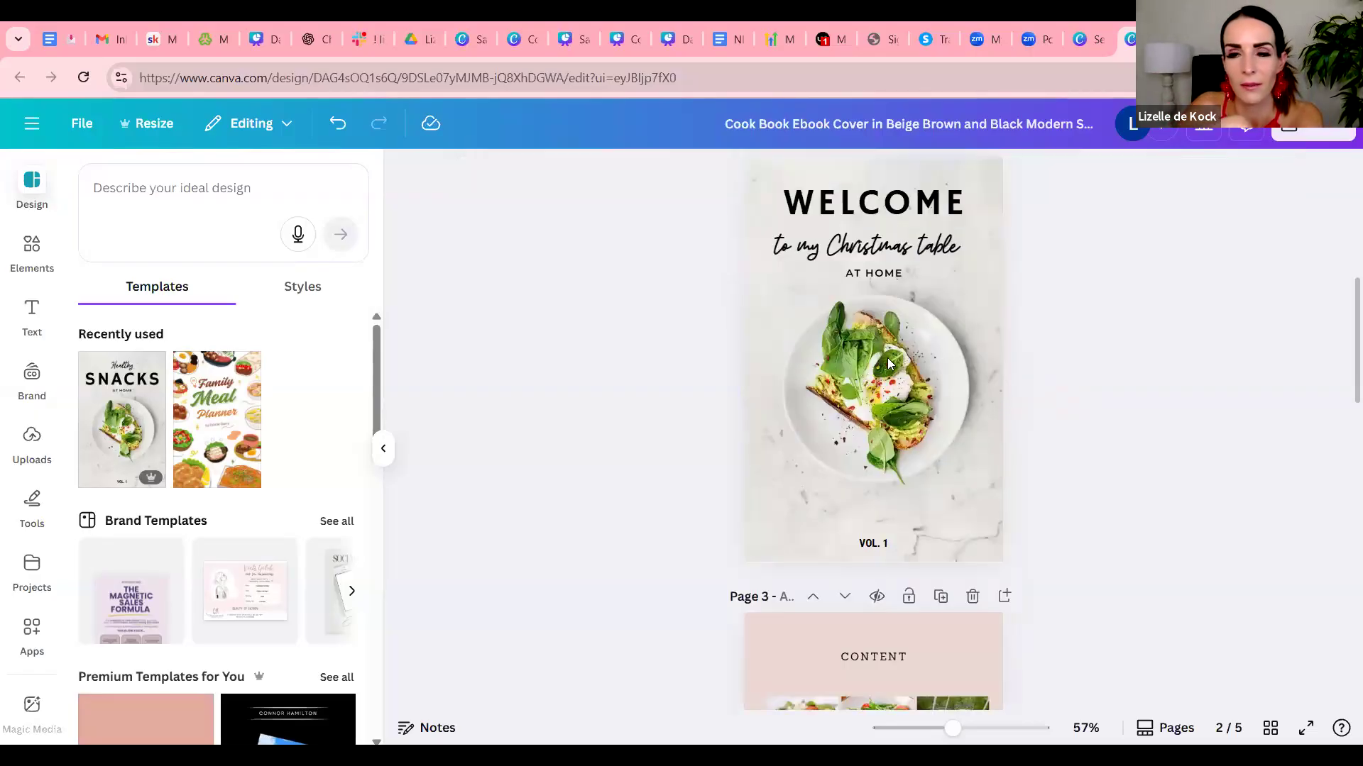
click(892, 354)
scroll(1228, 459, up, 2)
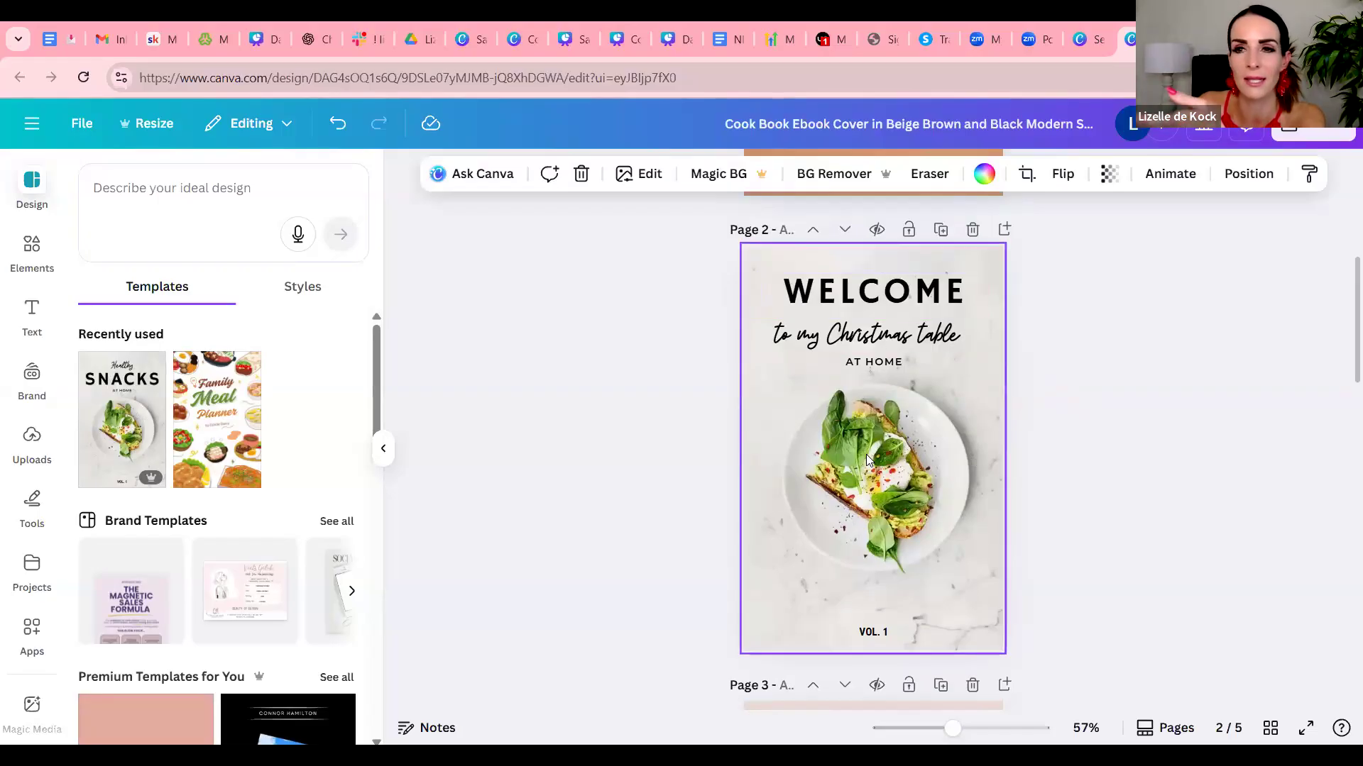
click(1113, 177)
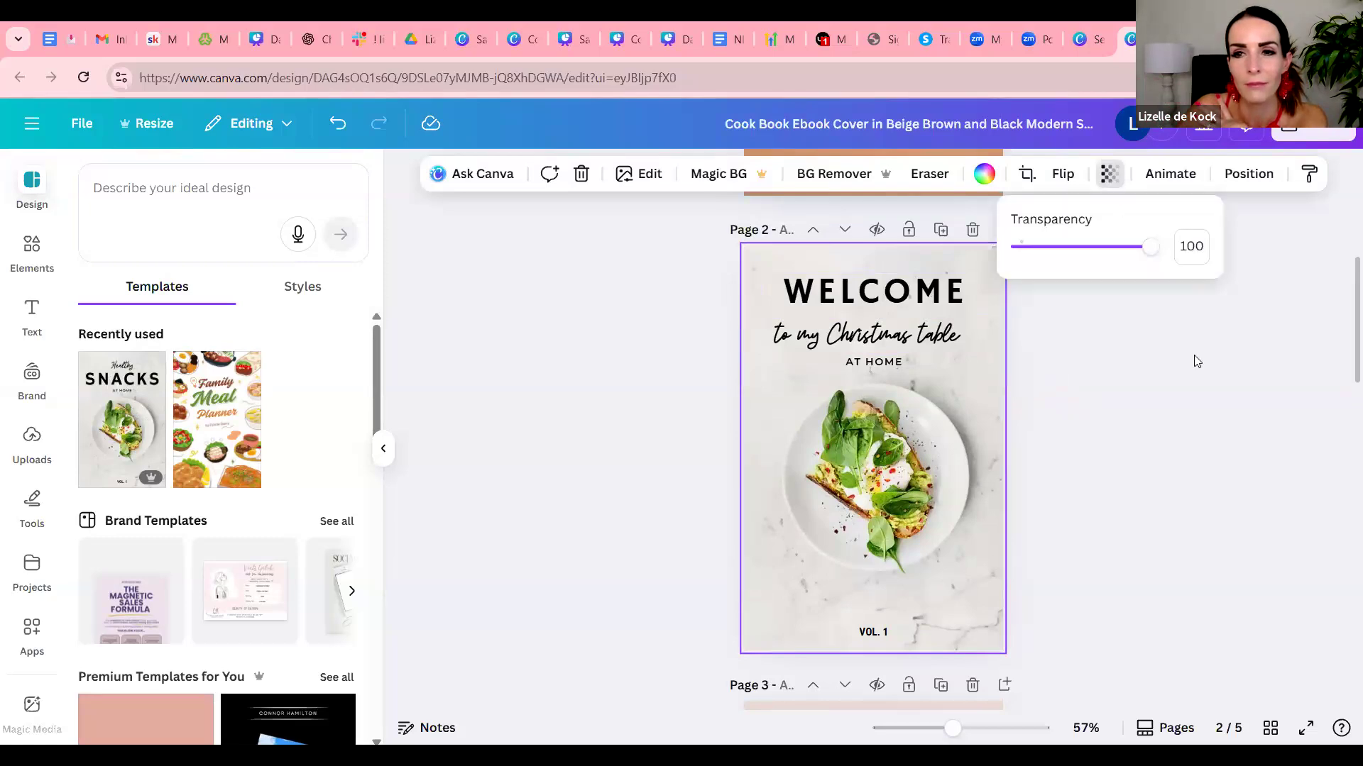
drag(1155, 250, 1064, 248)
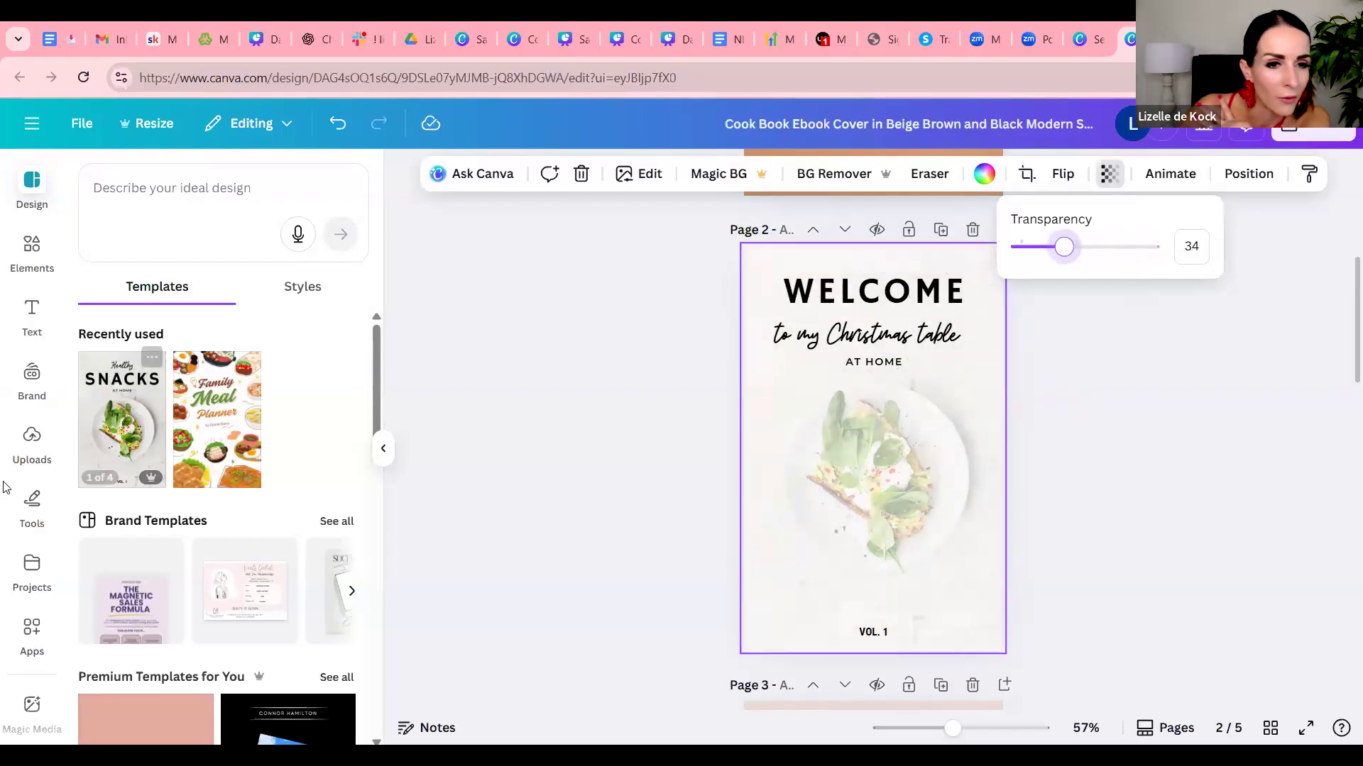
Search the photo library for "christmass dish".
scroll(78, 529, down, 2)
drag(58, 482, 59, 604)
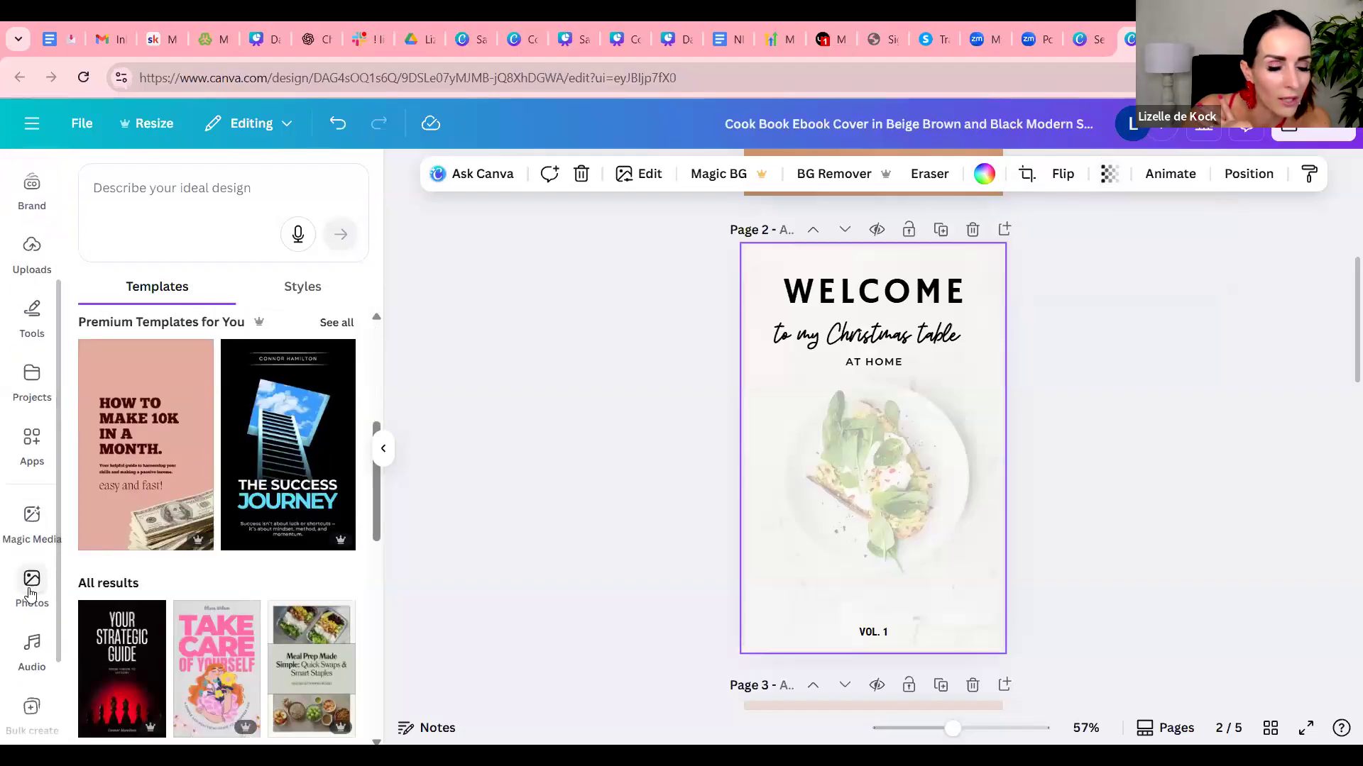
click(32, 584)
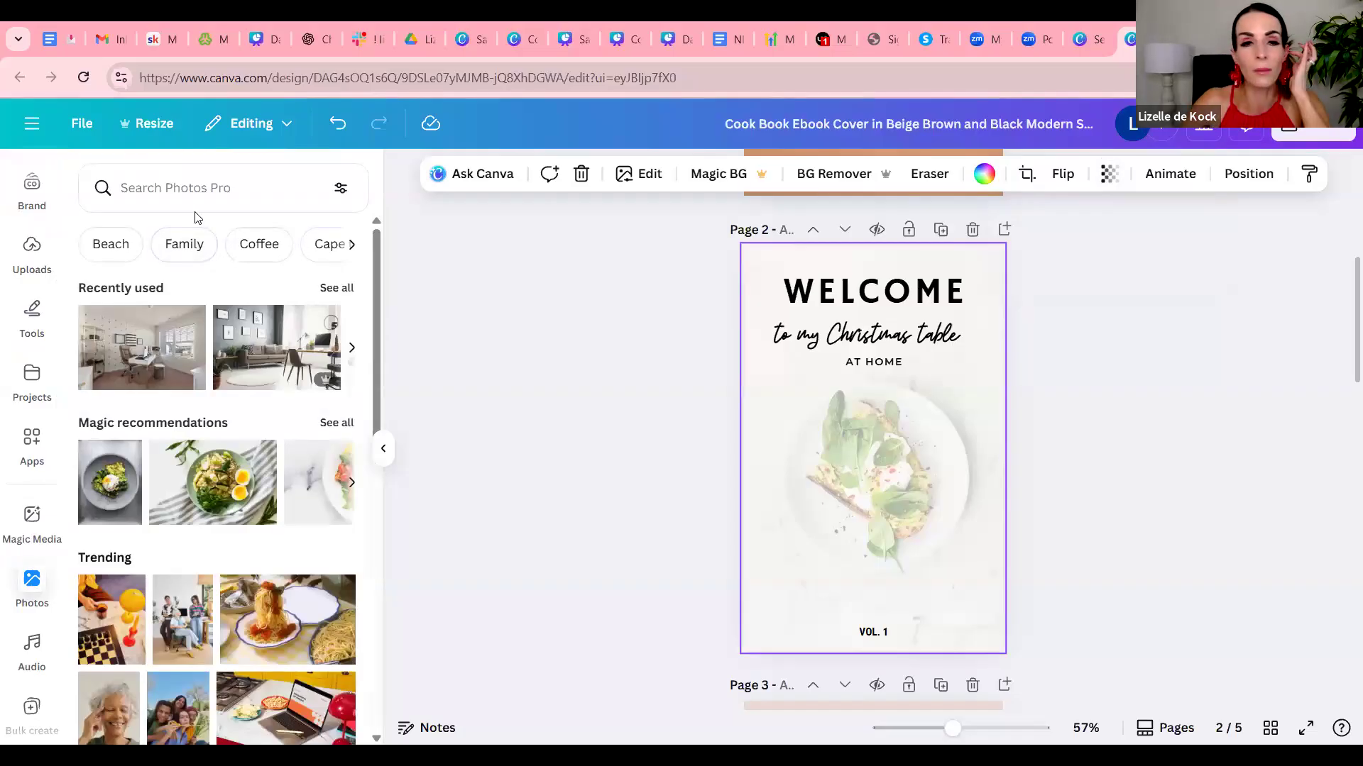
click(207, 188)
text(ch)
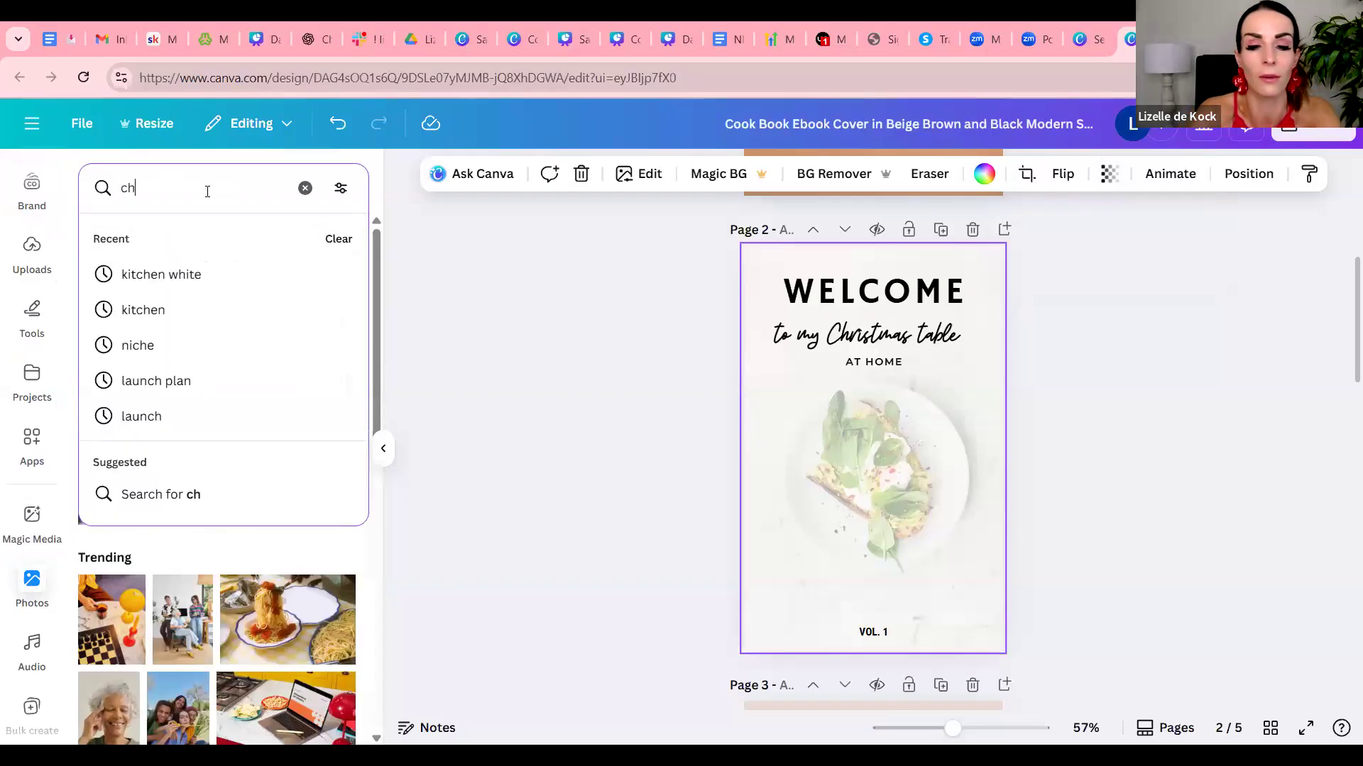
text(rist)
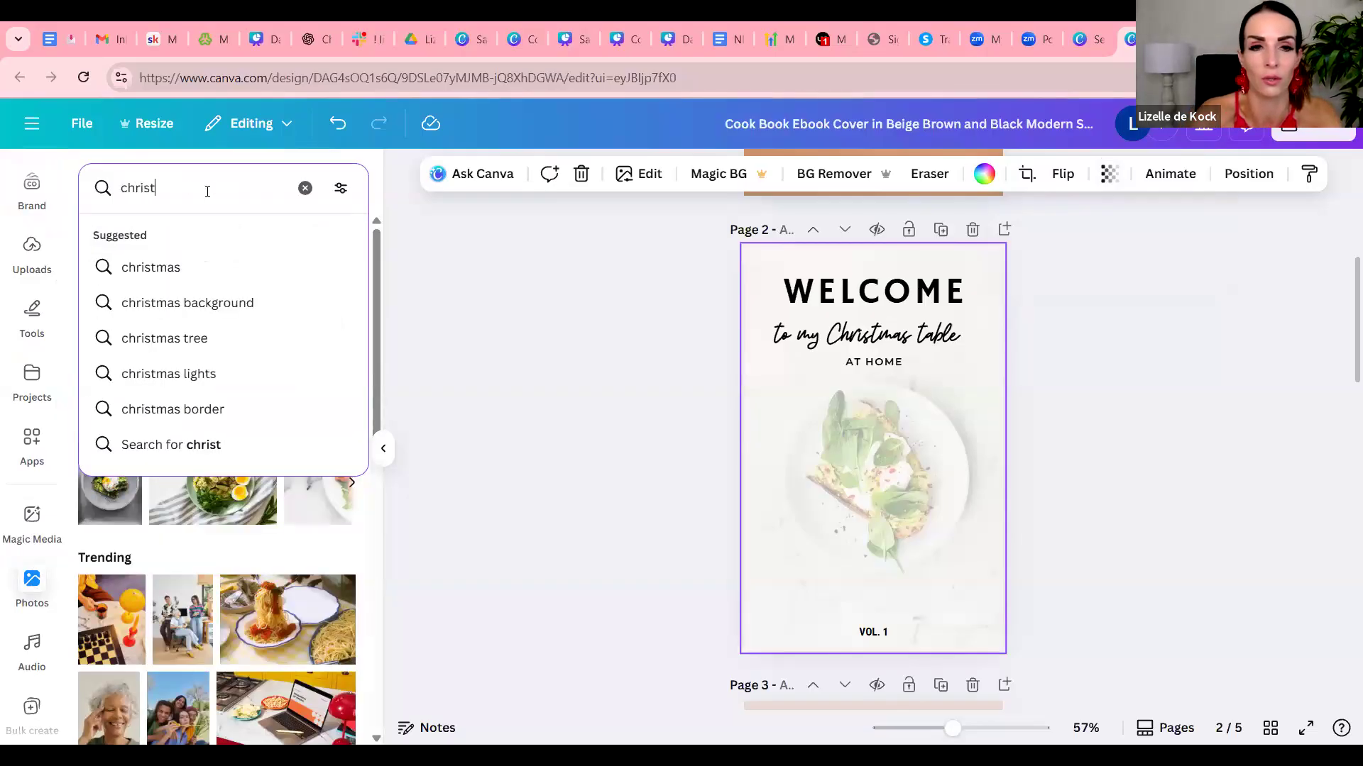
text(mass dish)
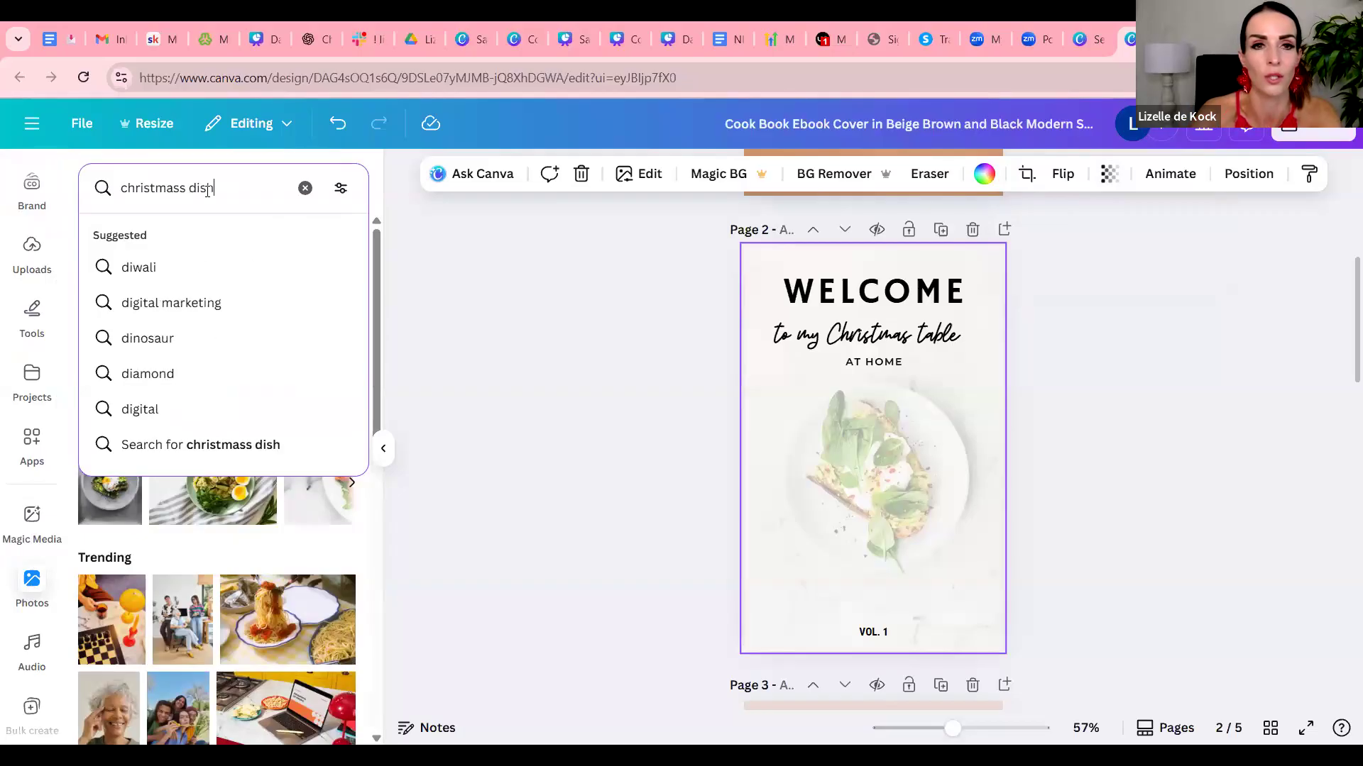
key(Return)
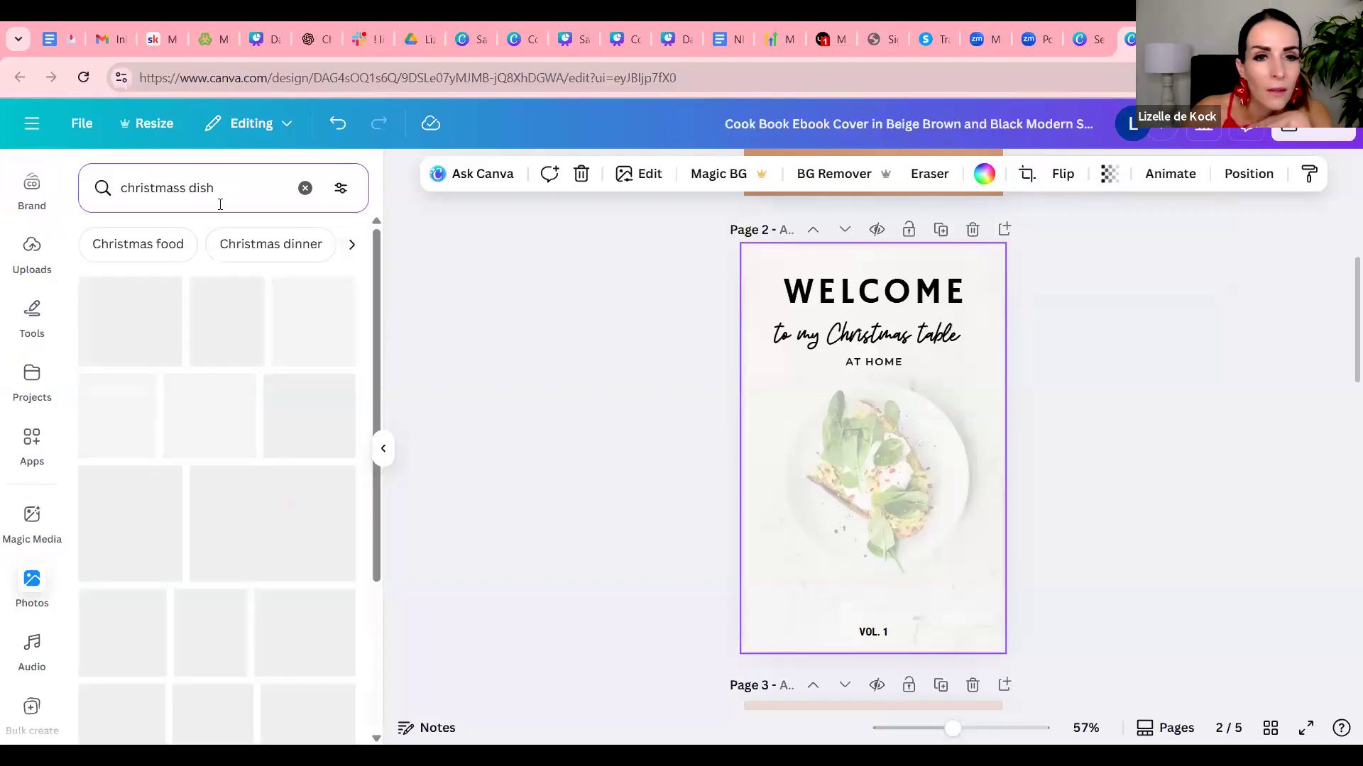
Replace the page 2 background with the photo of a plate of Christmas cookies on a white table beside the tree.
scroll(325, 313, down, 5)
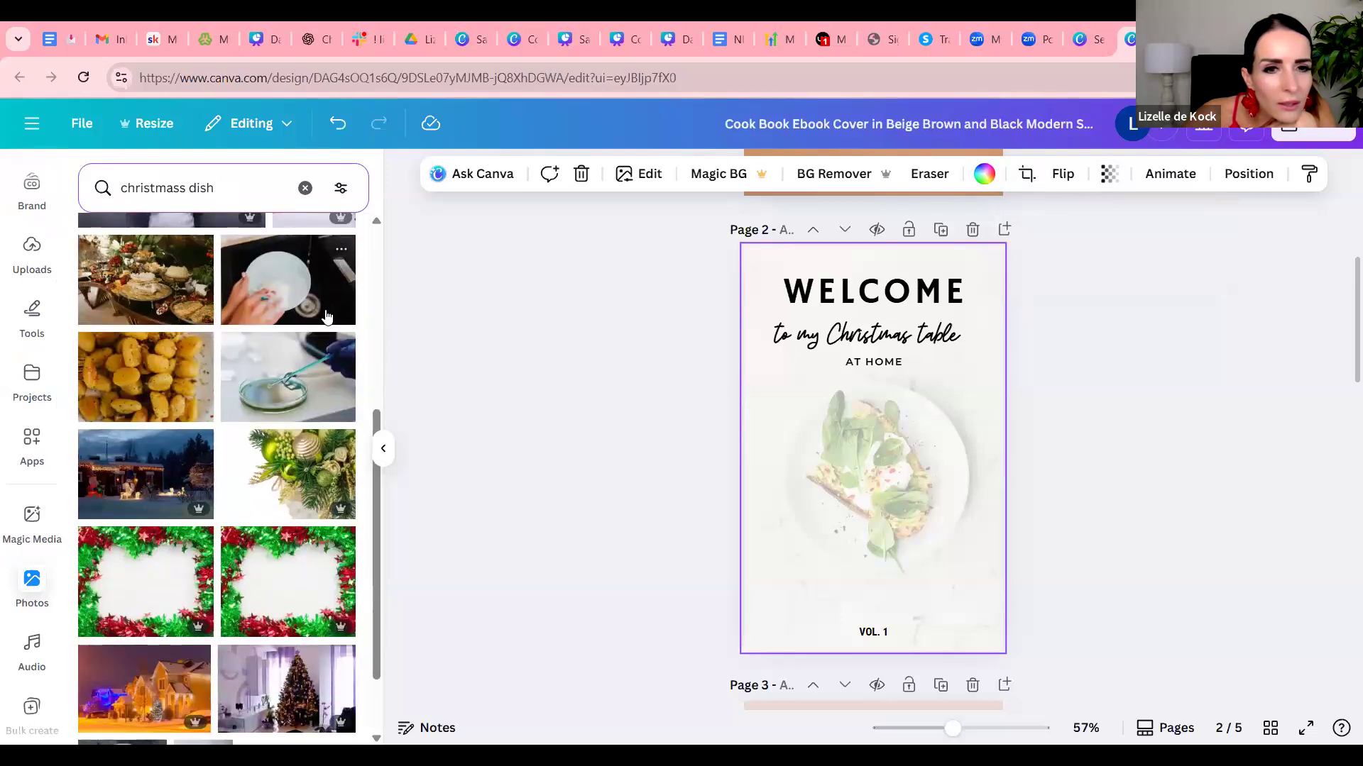
scroll(326, 315, down, 4)
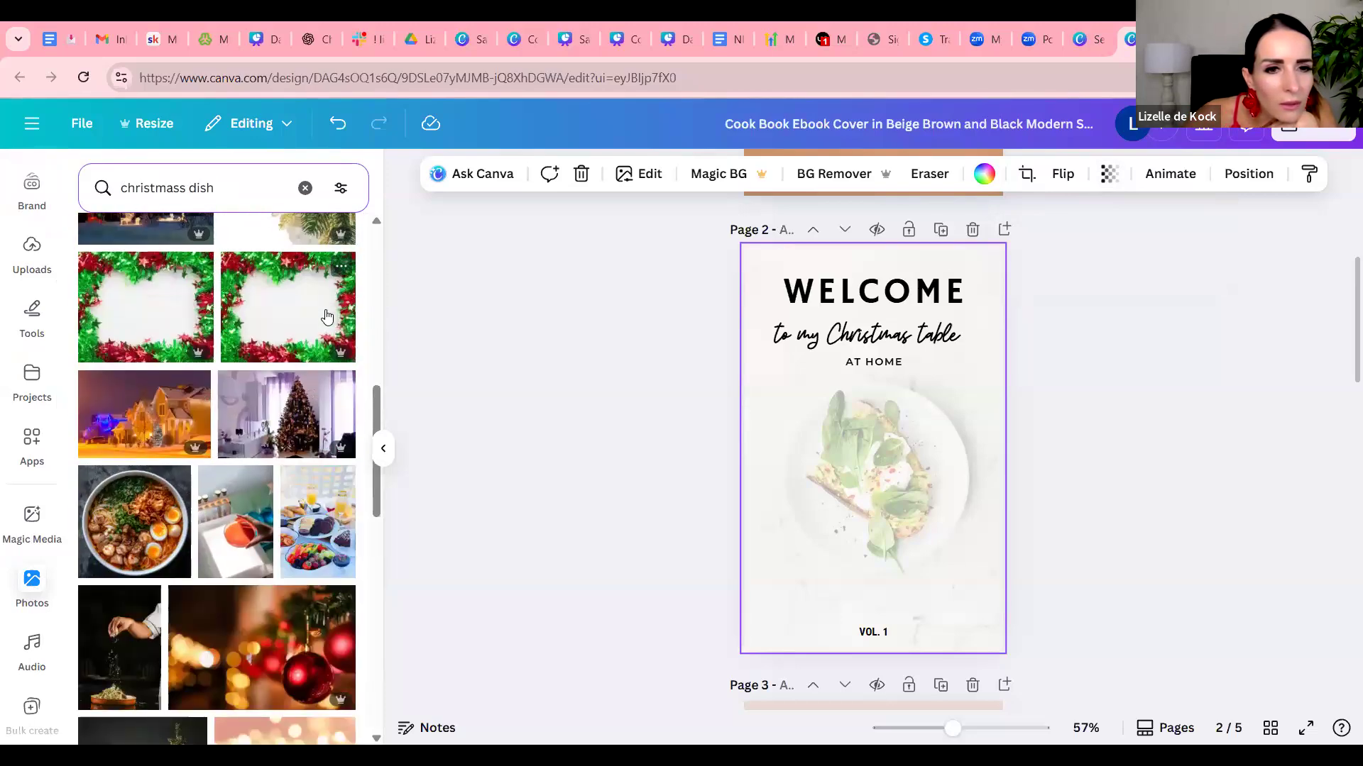
scroll(326, 316, down, 4)
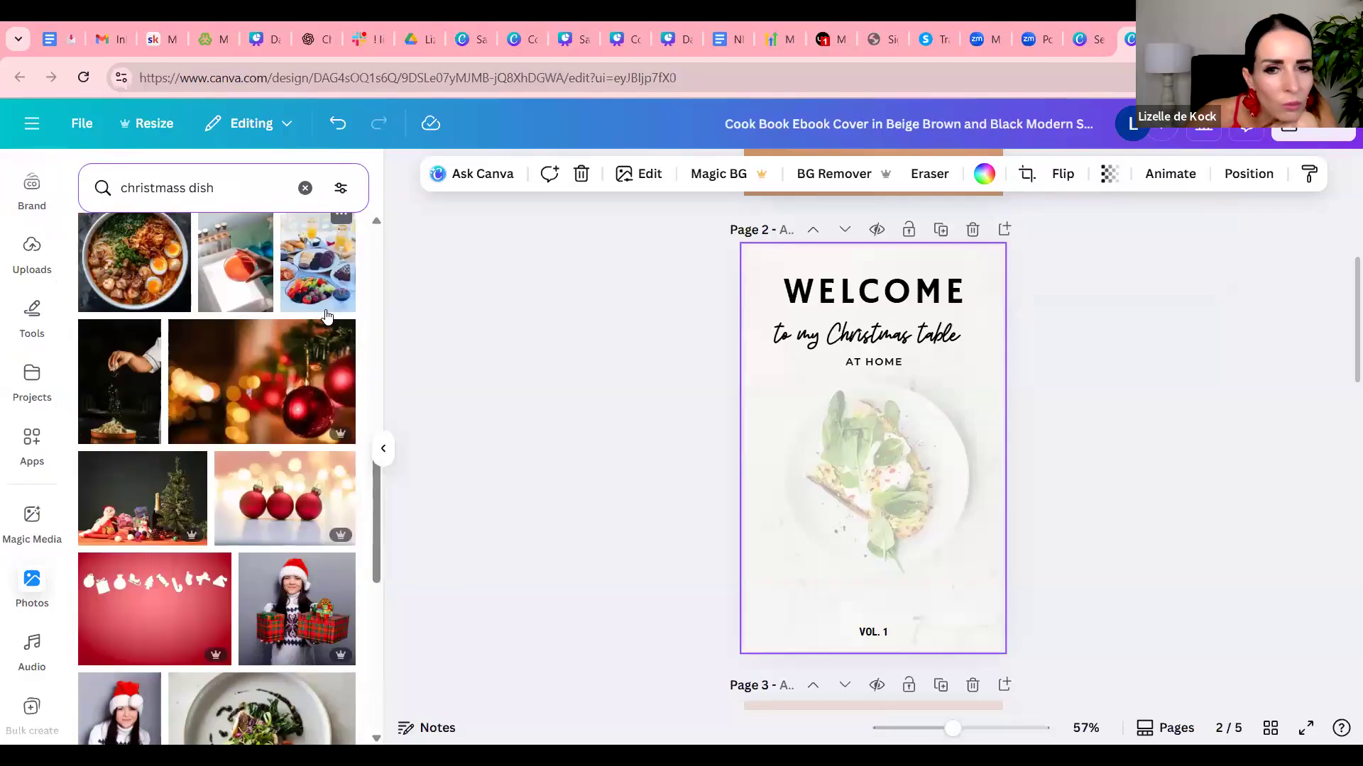
scroll(326, 316, down, 5)
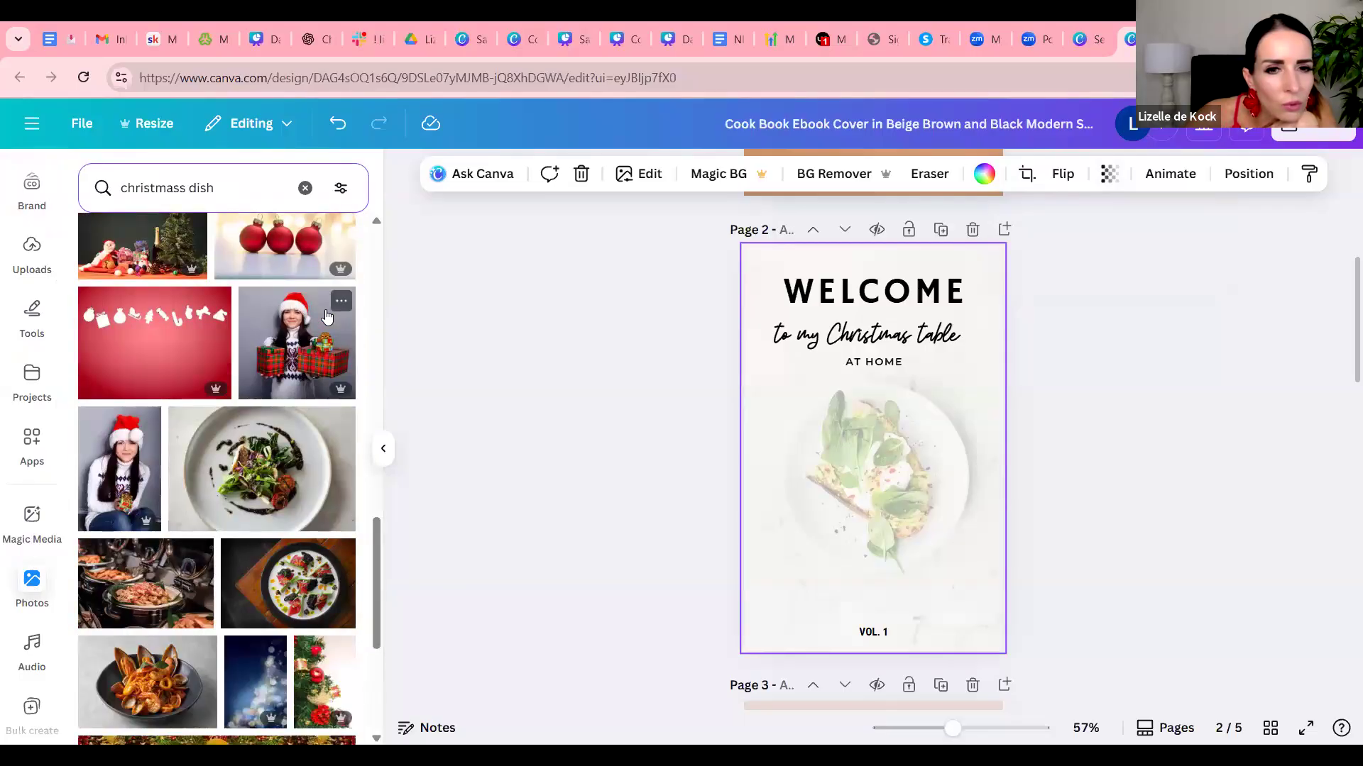
scroll(326, 315, down, 1)
scroll(326, 316, down, 1)
scroll(327, 316, down, 3)
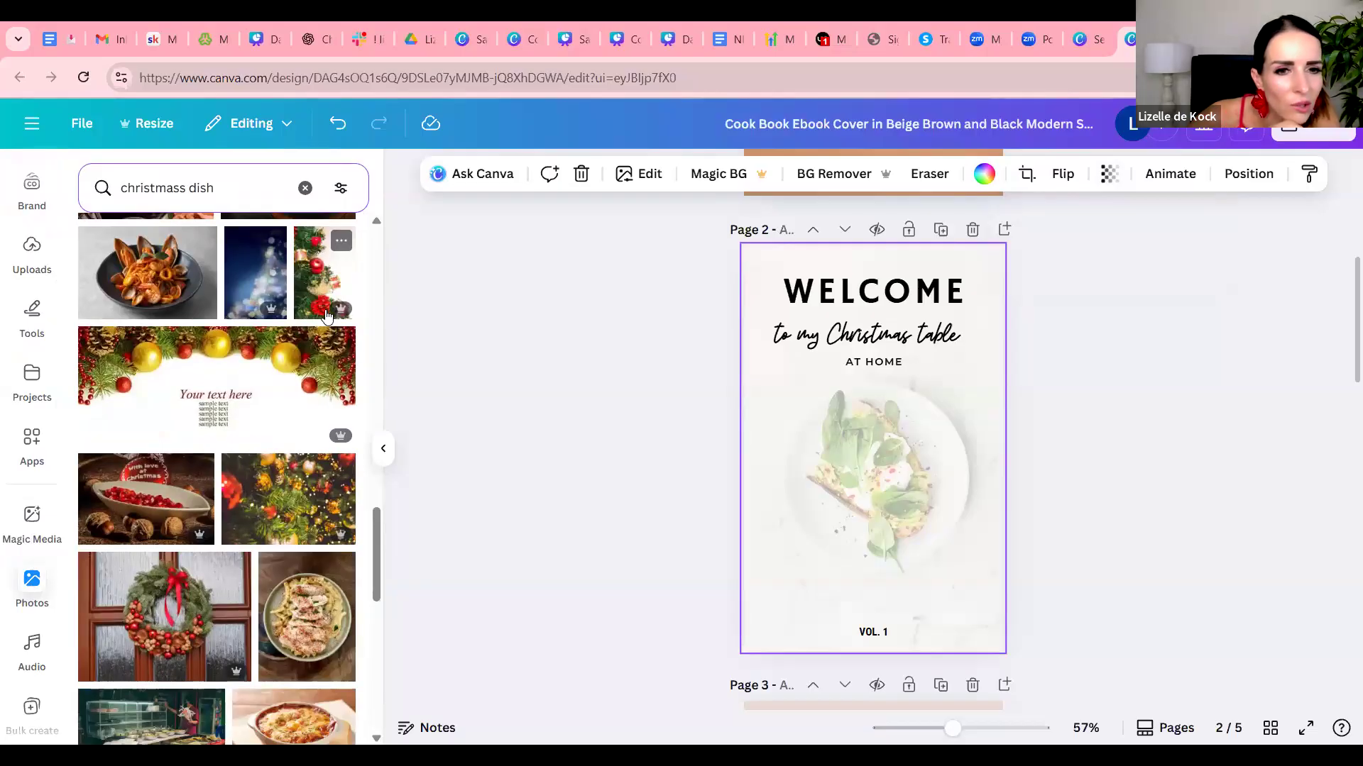
scroll(327, 315, down, 7)
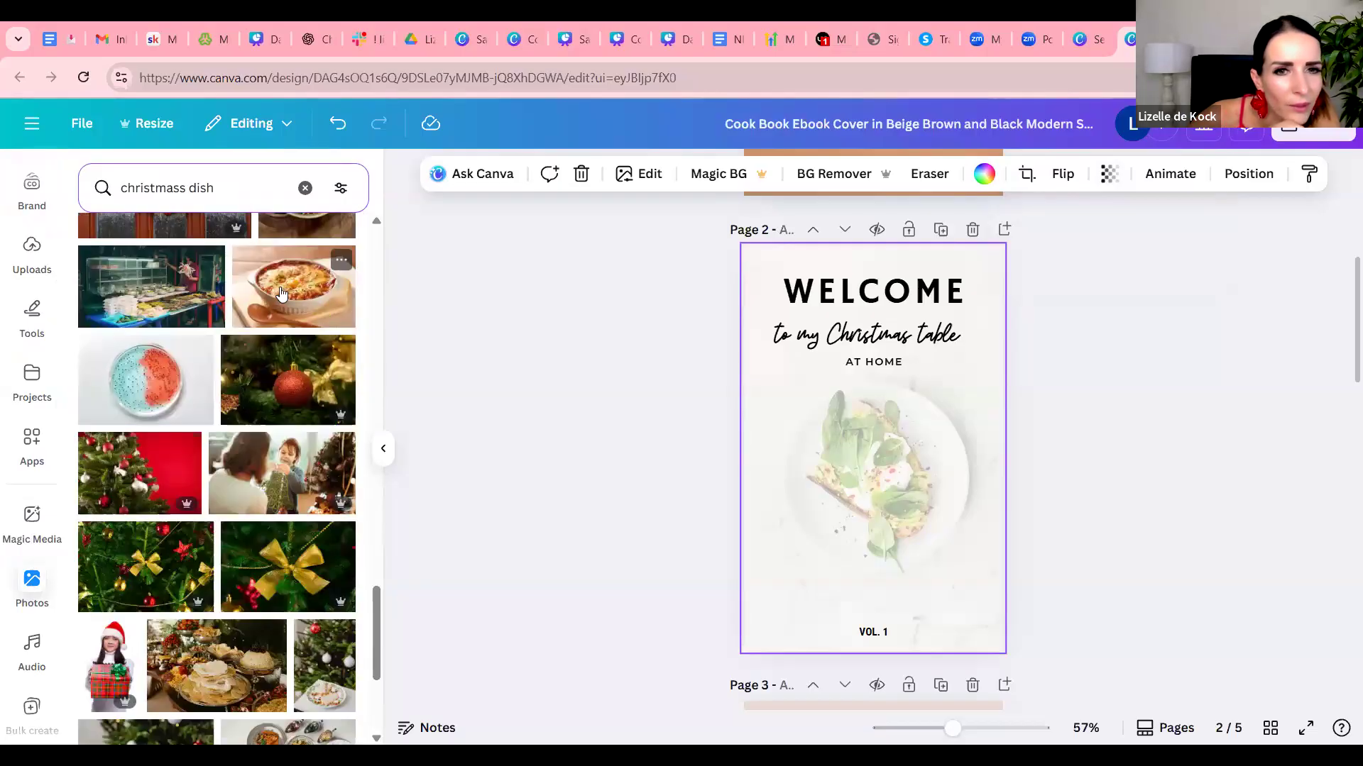
scroll(282, 297, down, 3)
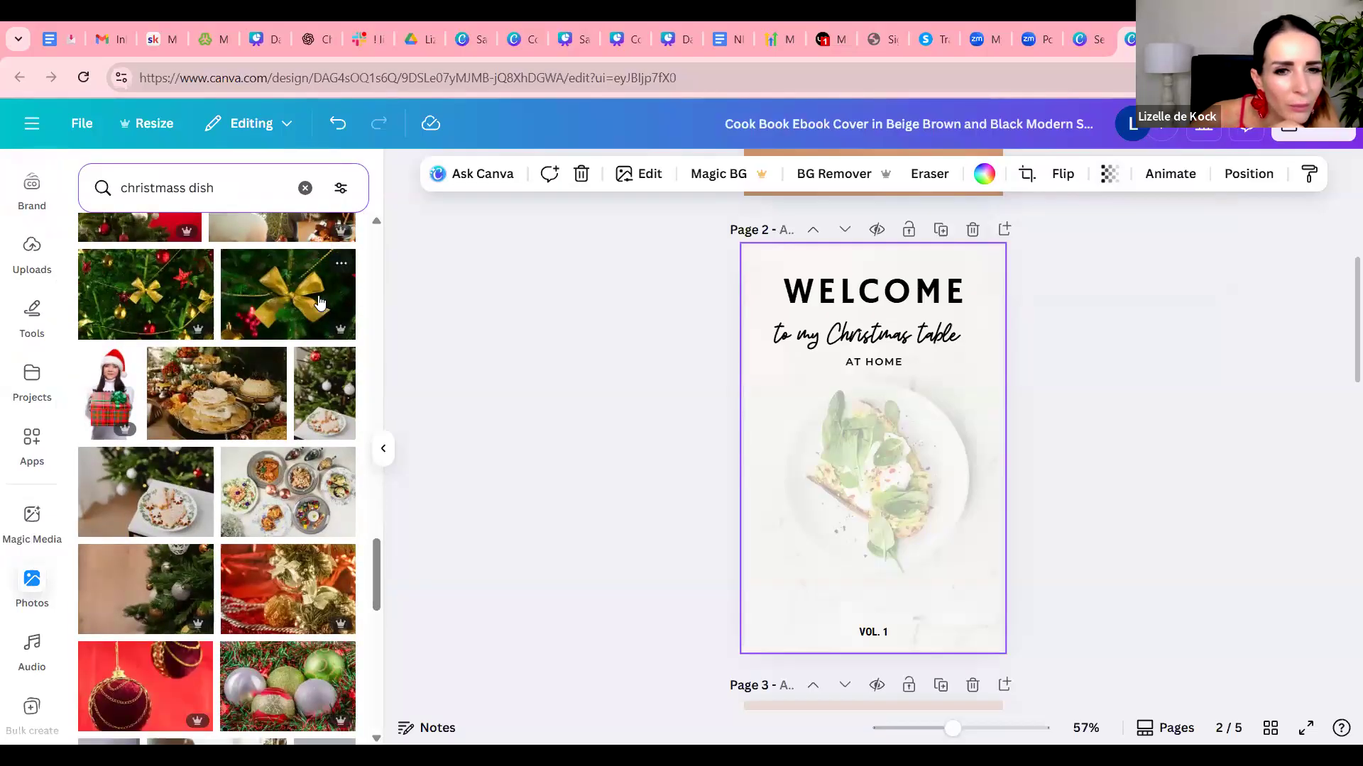
scroll(321, 302, down, 3)
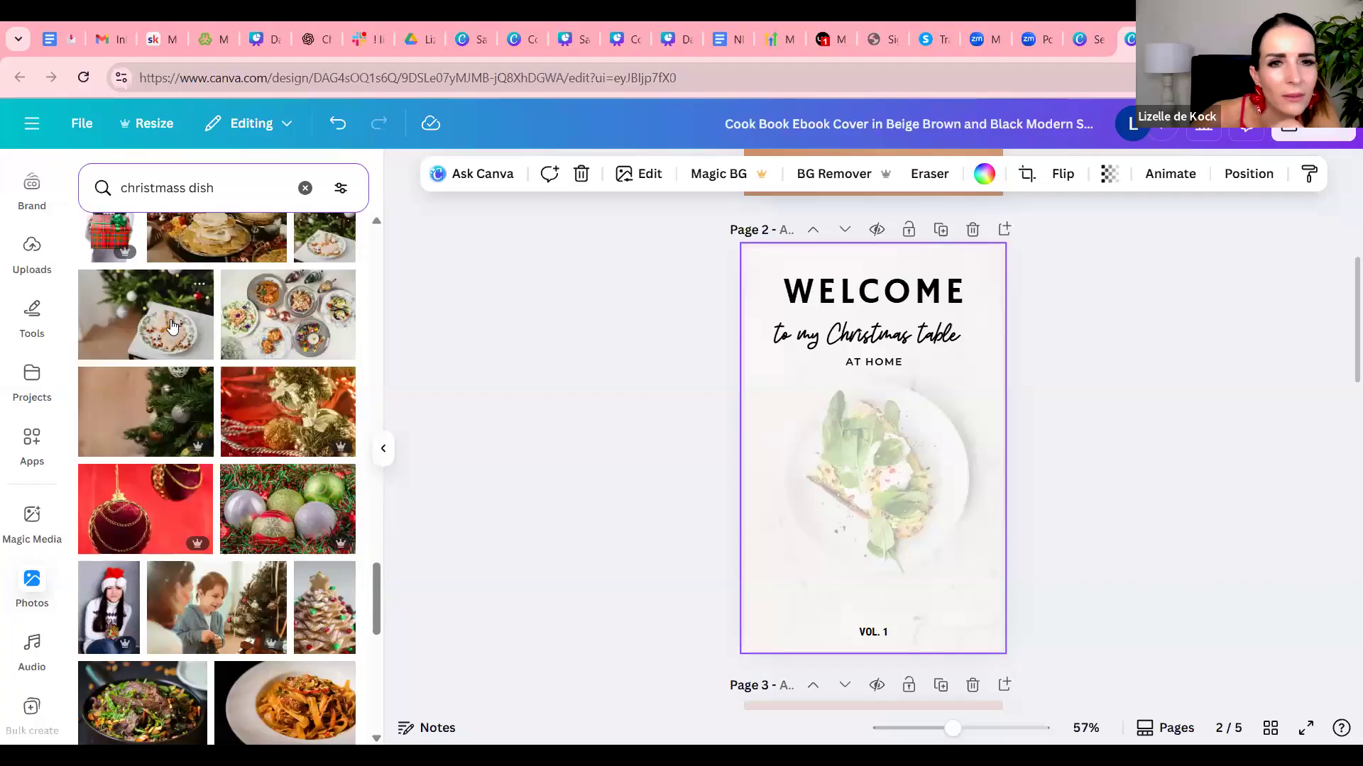
drag(182, 320, 746, 271)
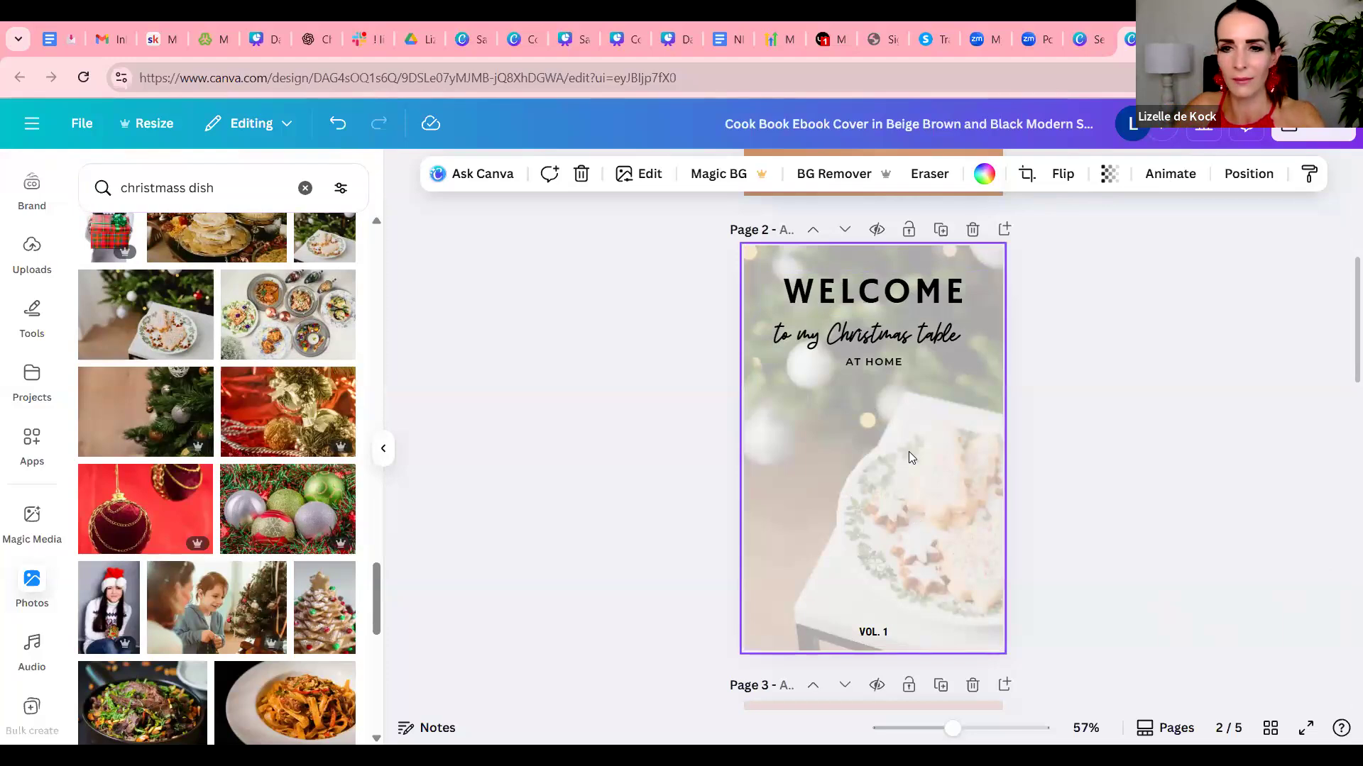
Paste the cozy Christmas kitchen introduction text onto page 2 and move it just below the "AT HOME" line.
key(ctrl+v)
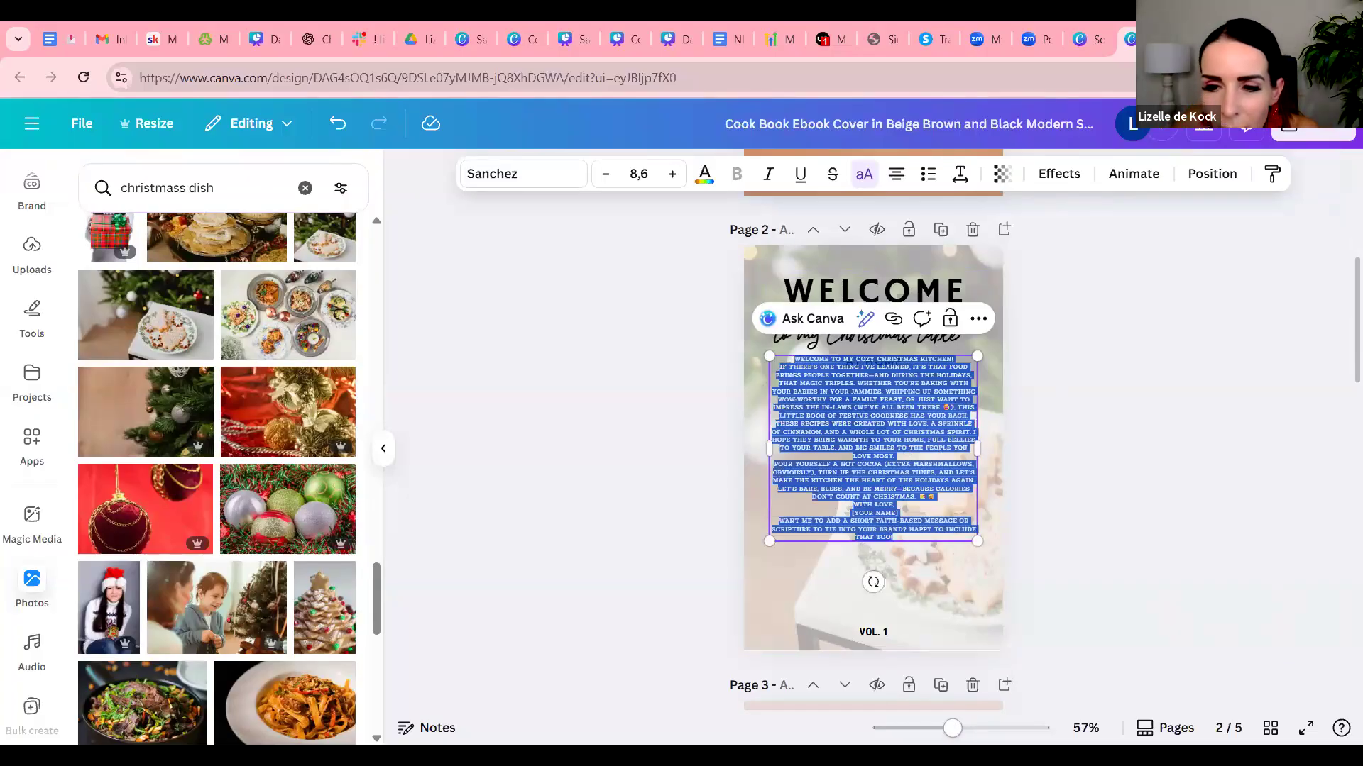
click(977, 731)
drag(1003, 738, 967, 728)
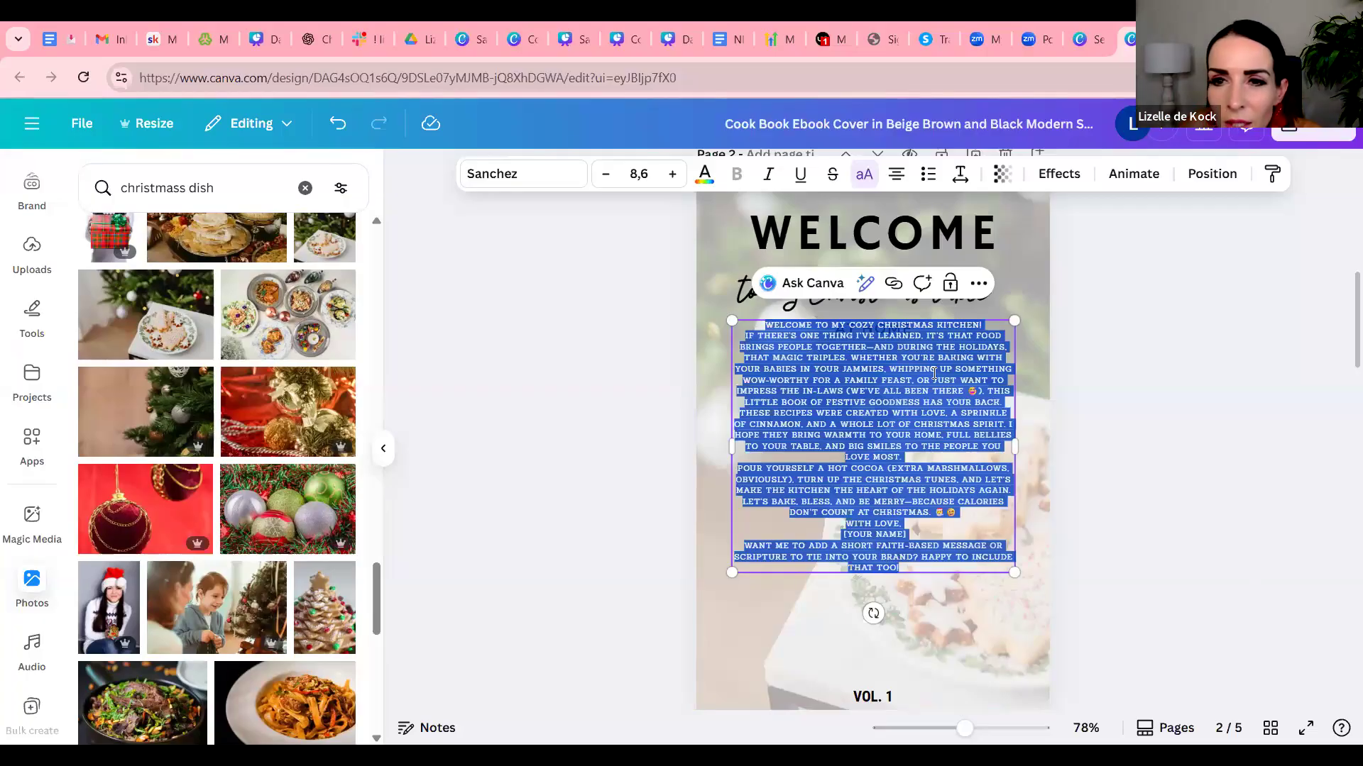
click(941, 338)
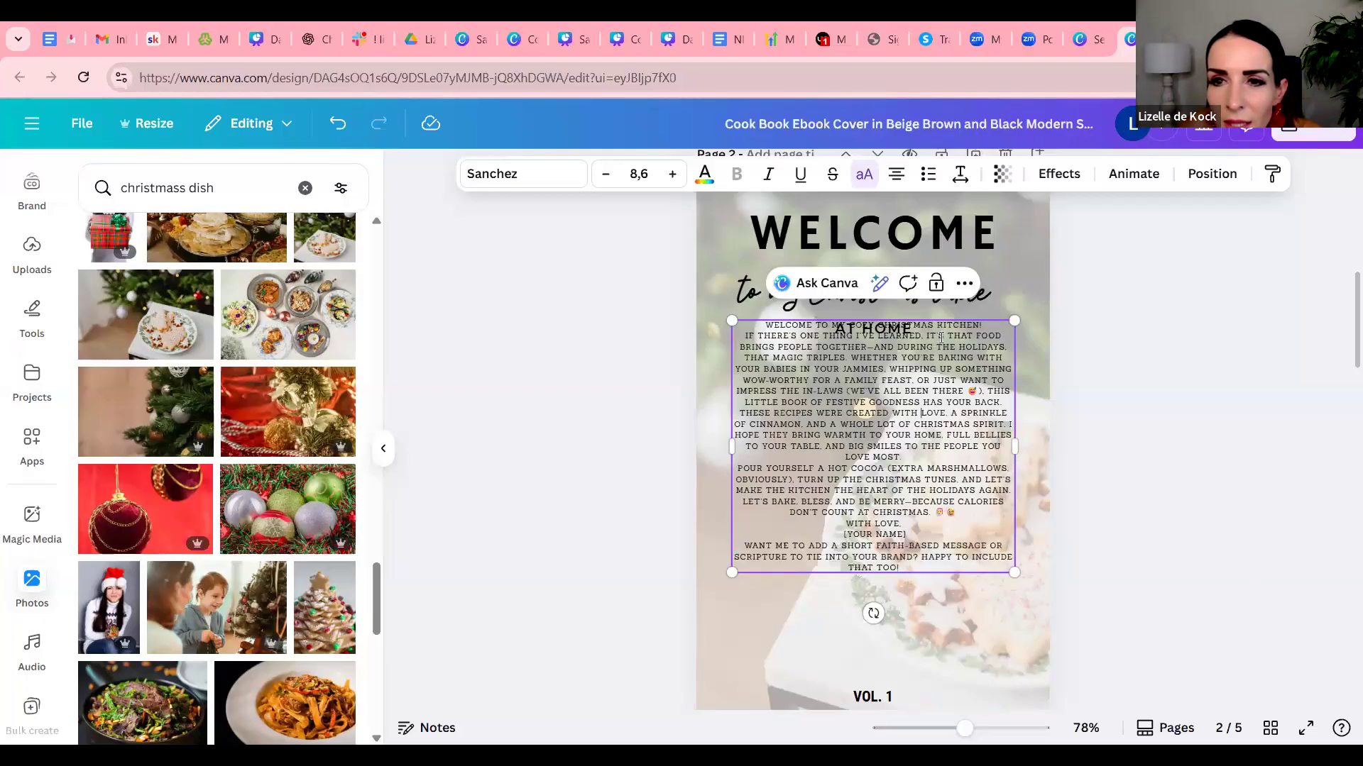
click(1174, 387)
drag(911, 422, 909, 464)
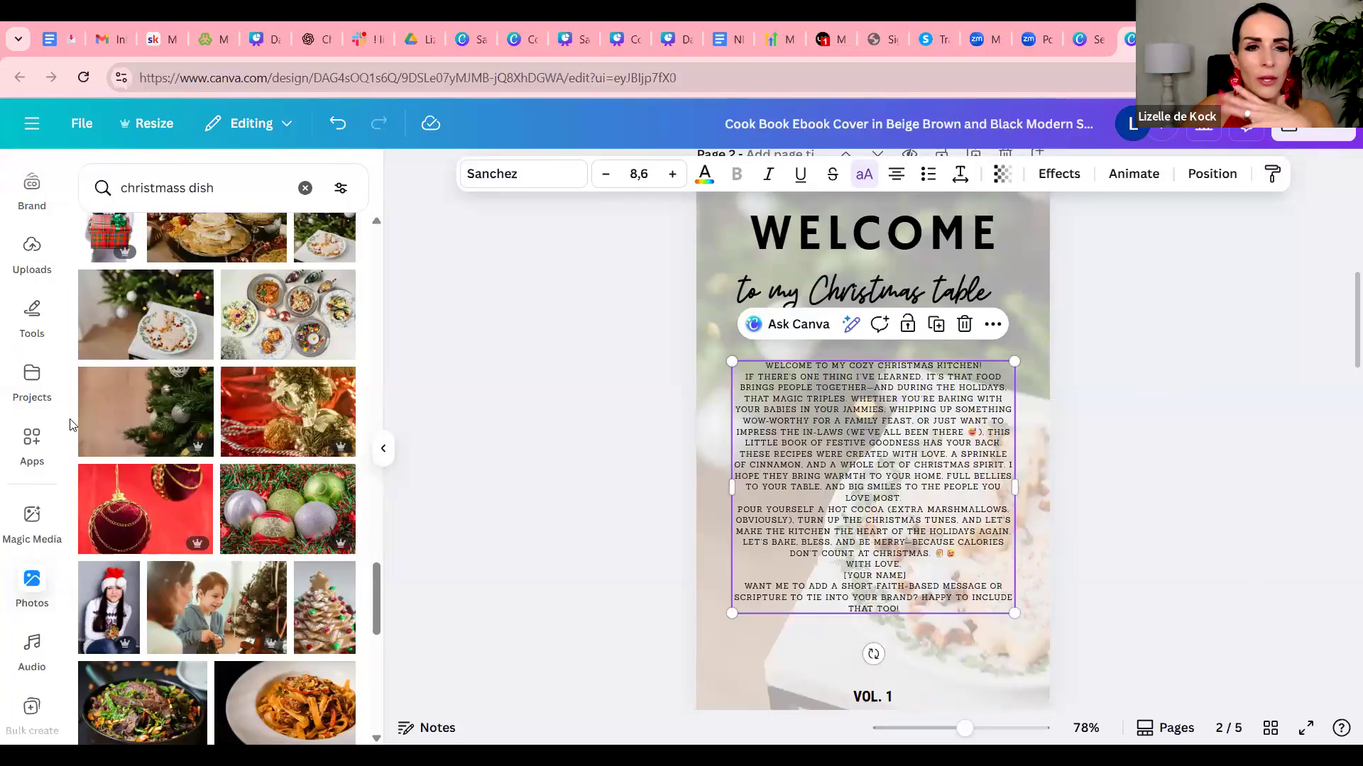
Find the square shapes among the design elements and add the rounded square to page 2.
scroll(74, 427, up, 5)
scroll(12, 283, up, 3)
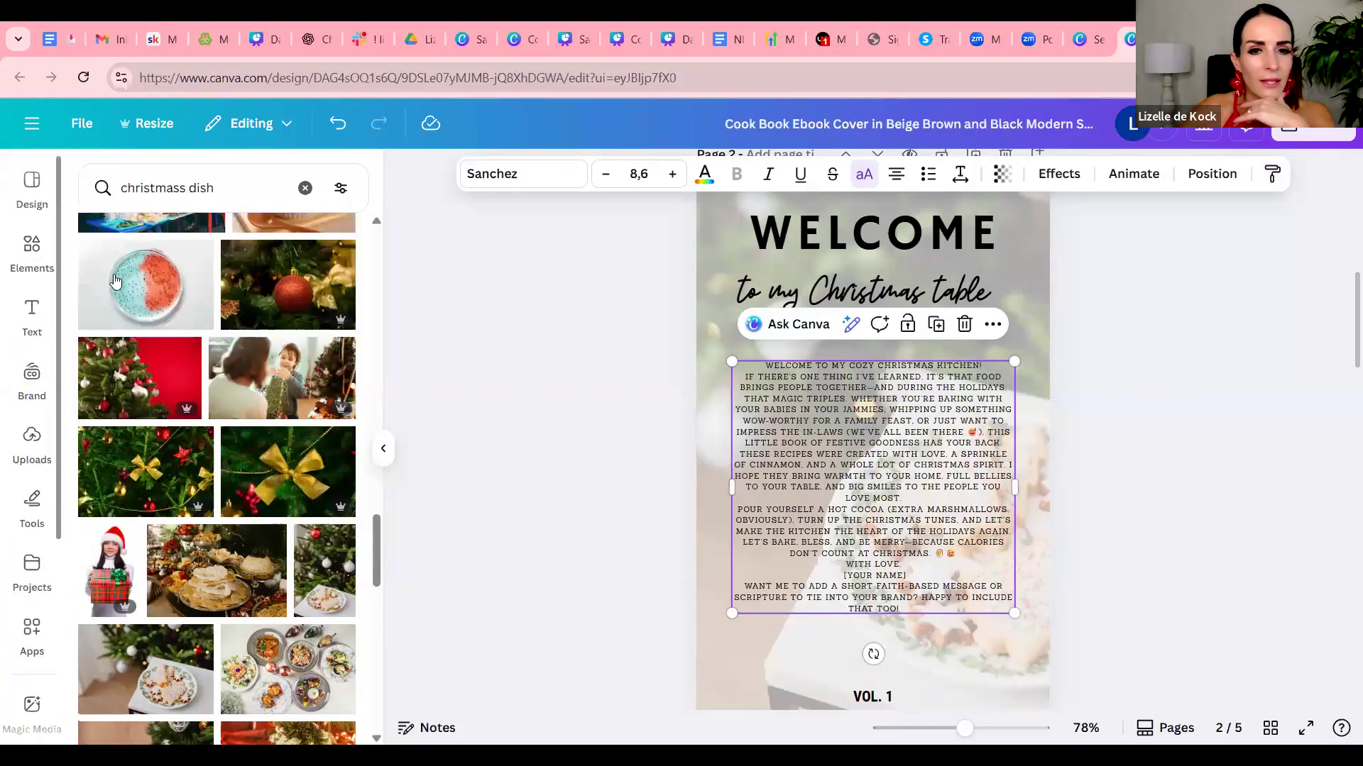
click(28, 253)
click(28, 253)
scroll(250, 364, down, 2)
scroll(250, 364, up, 2)
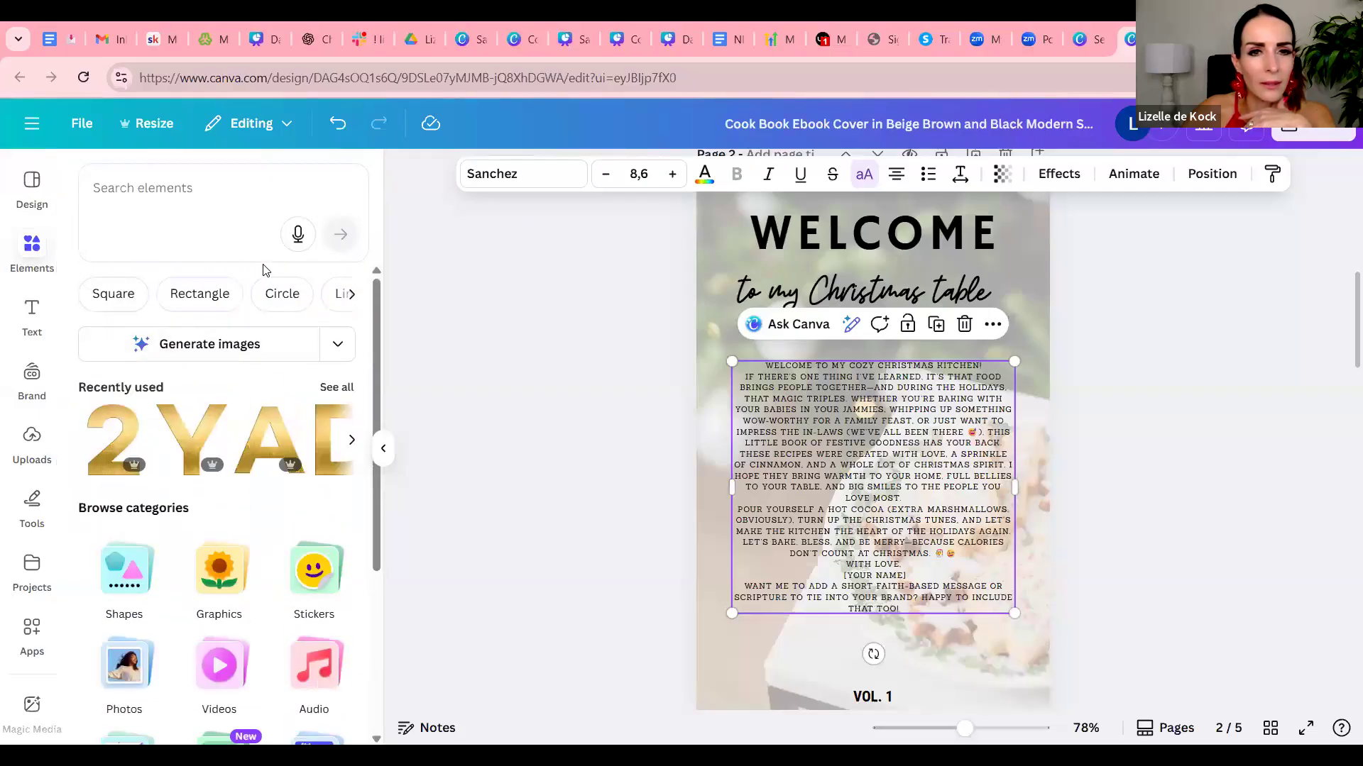
click(131, 297)
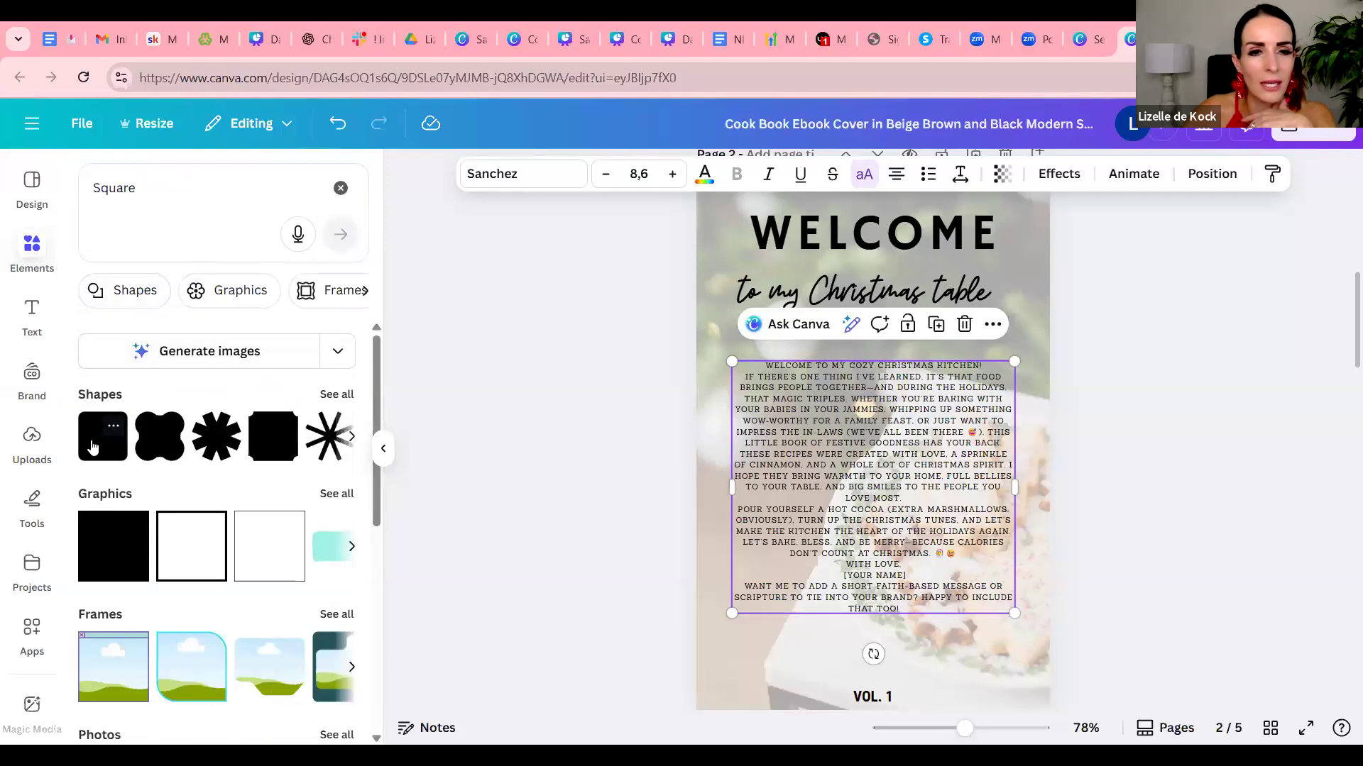
click(92, 446)
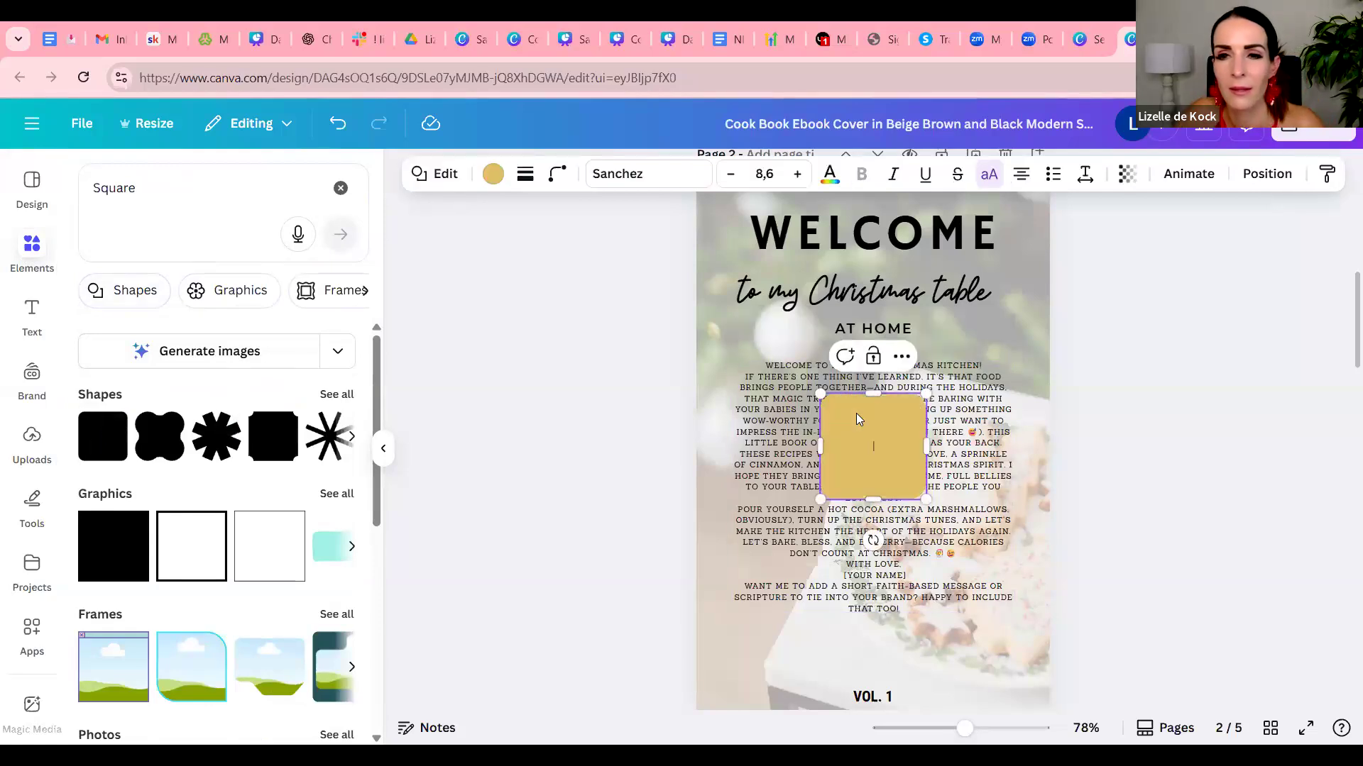
Enlarge the square so it covers the whole introduction text block, from just below "AT HOME" to above "VOL. 1".
drag(817, 447, 719, 446)
drag(822, 393, 820, 347)
drag(928, 424, 1054, 424)
drag(878, 500, 879, 636)
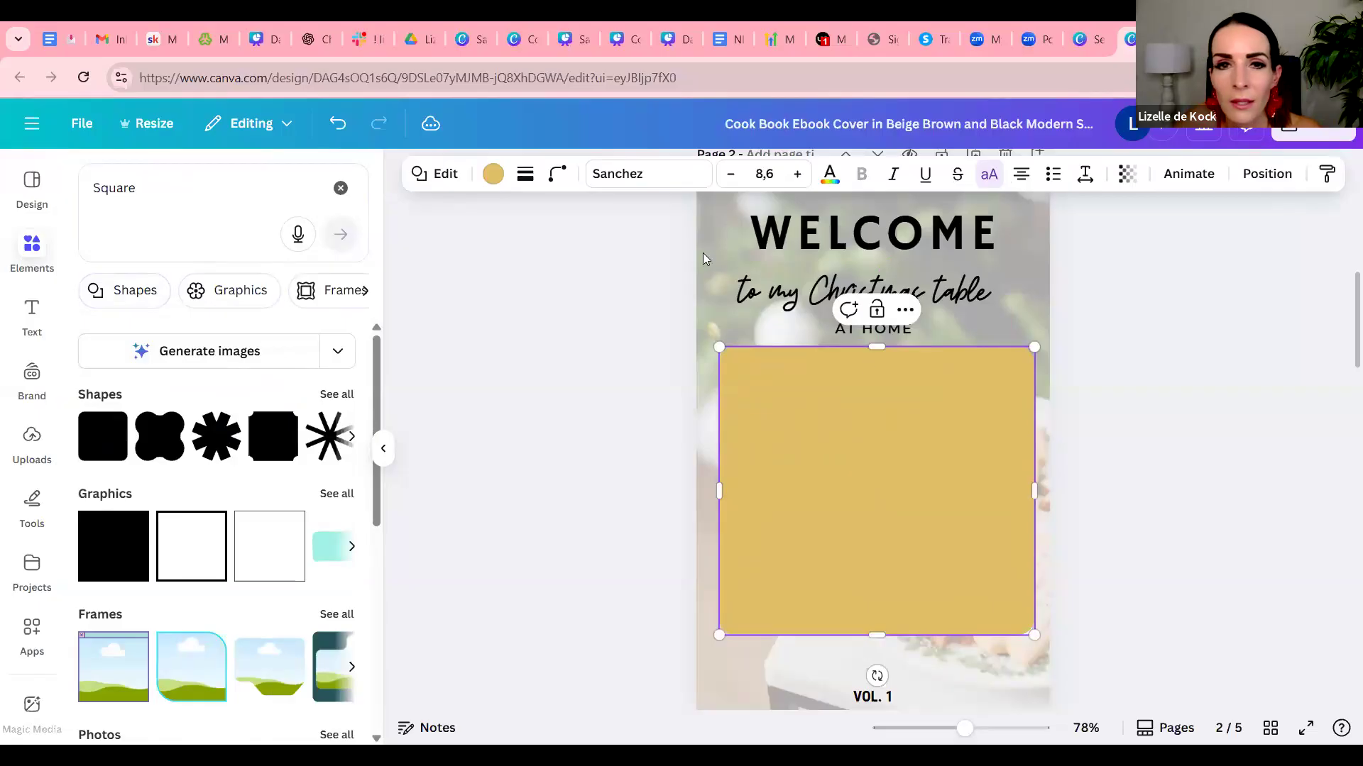
Fill the square with the photo's olive green after trying bright green and lime, and set its transparency to 60.
click(495, 176)
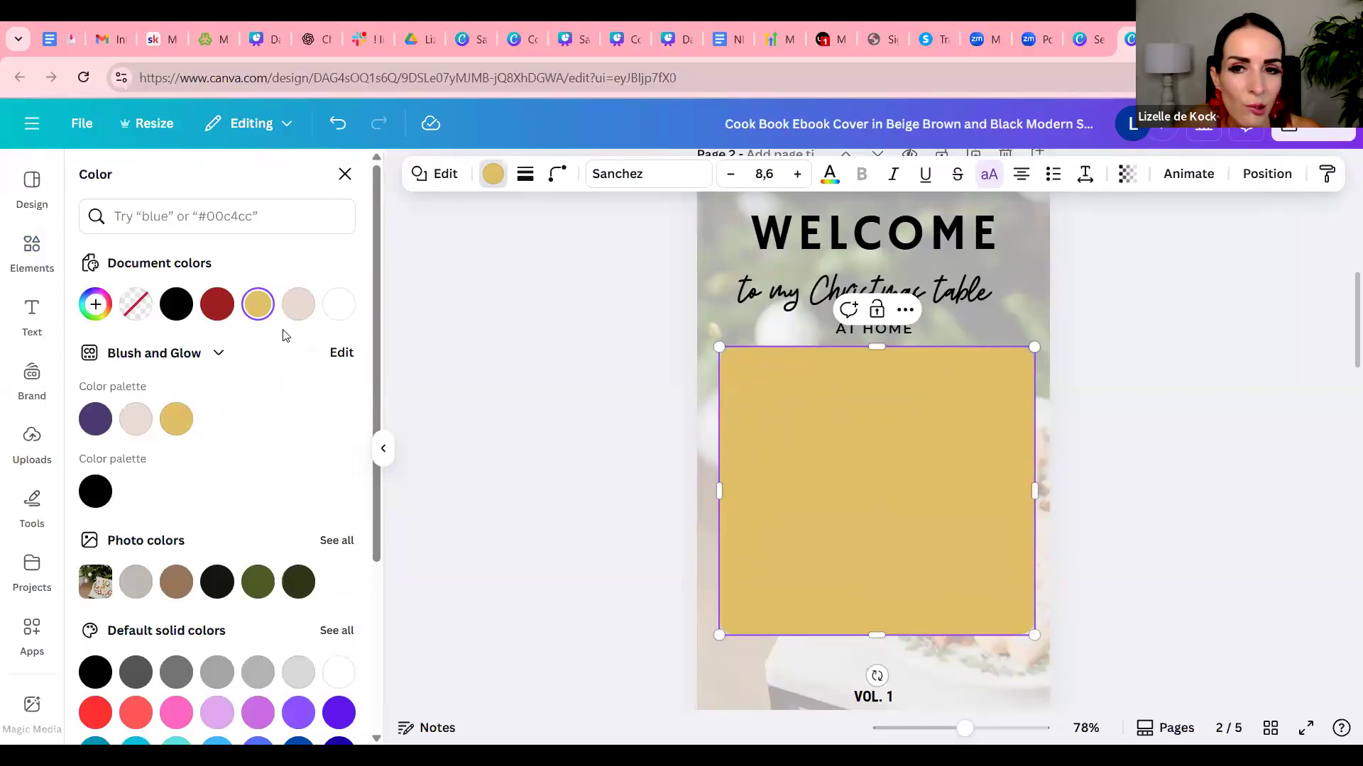
click(260, 584)
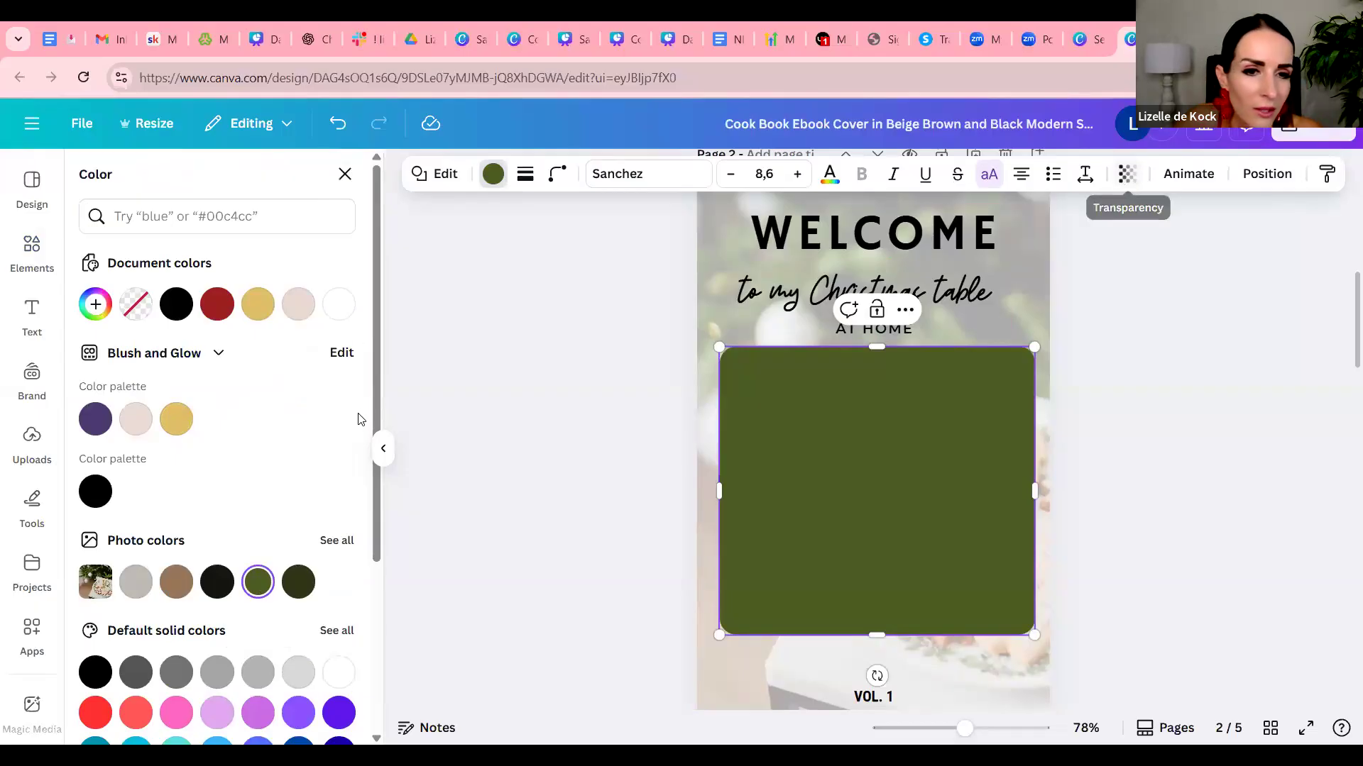
scroll(264, 442, down, 3)
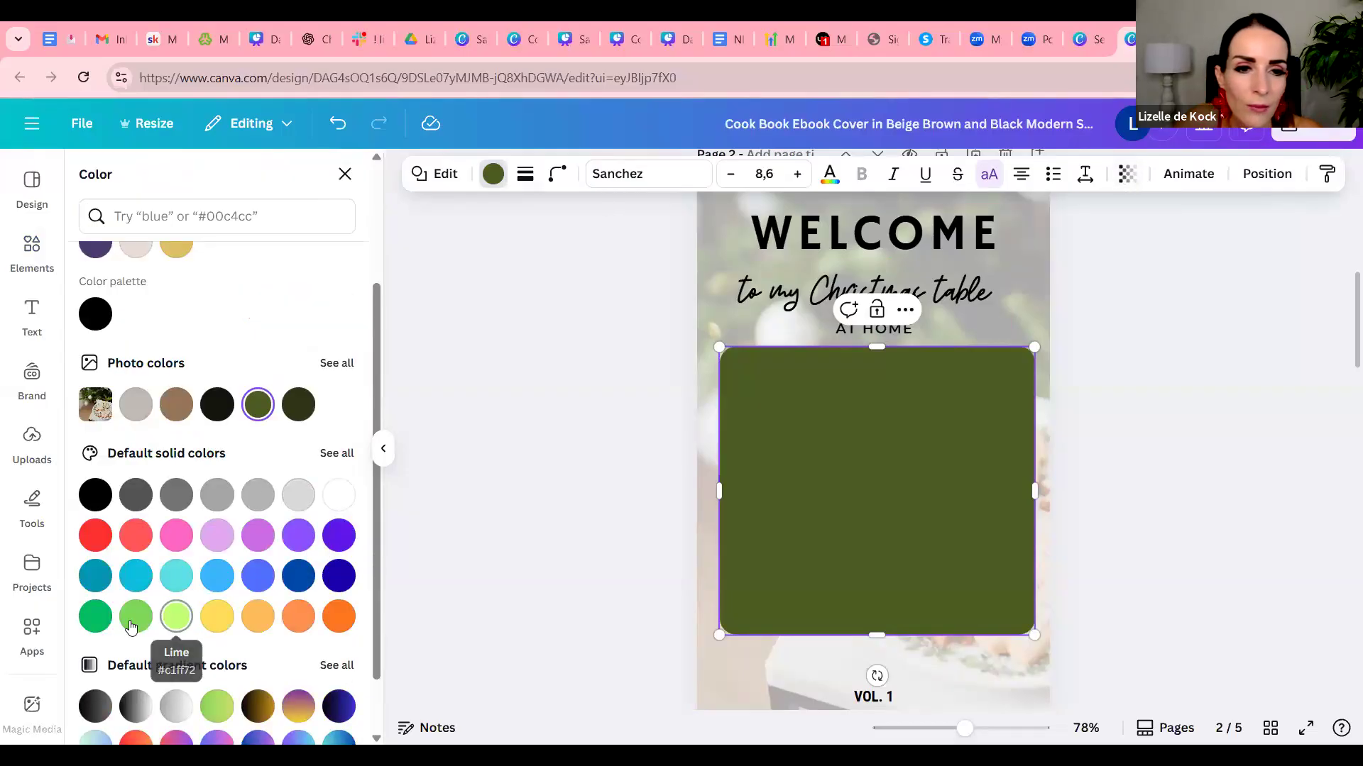
click(95, 616)
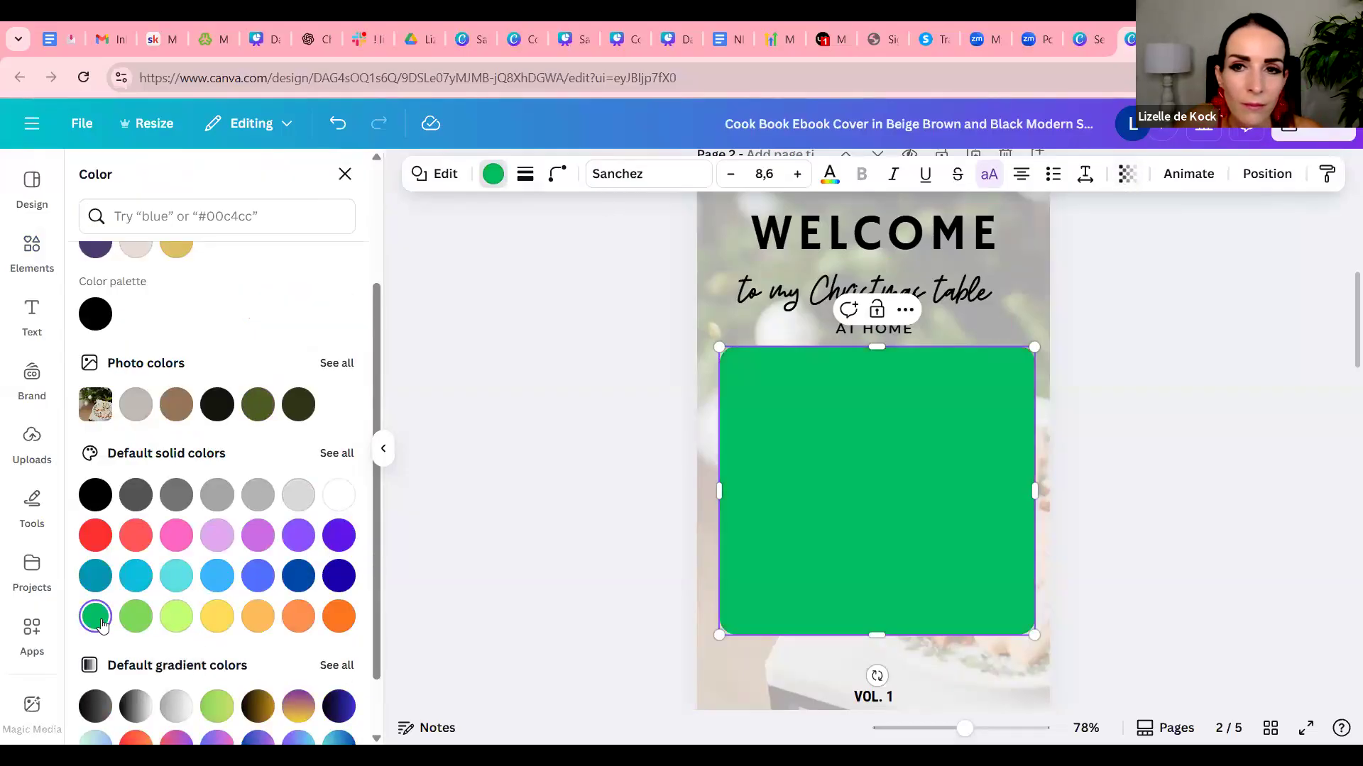
click(171, 623)
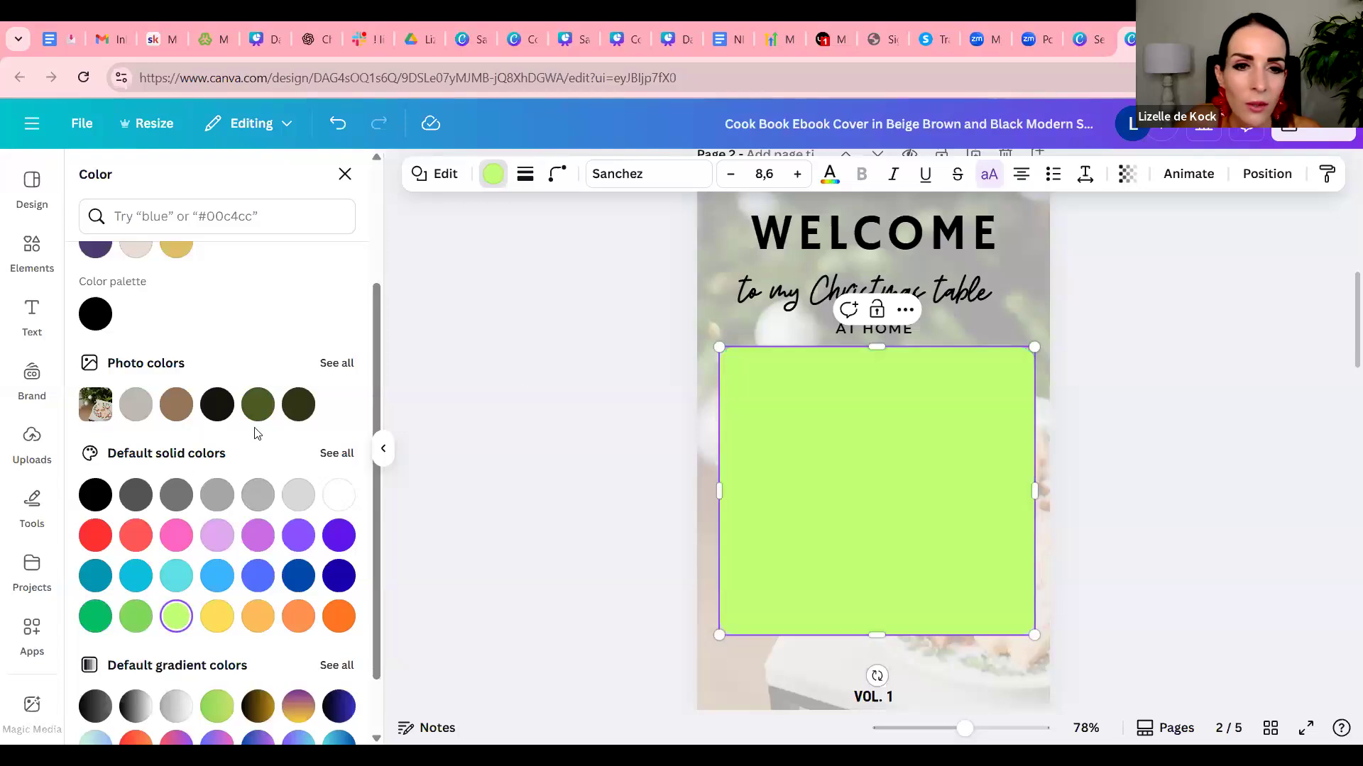
click(257, 405)
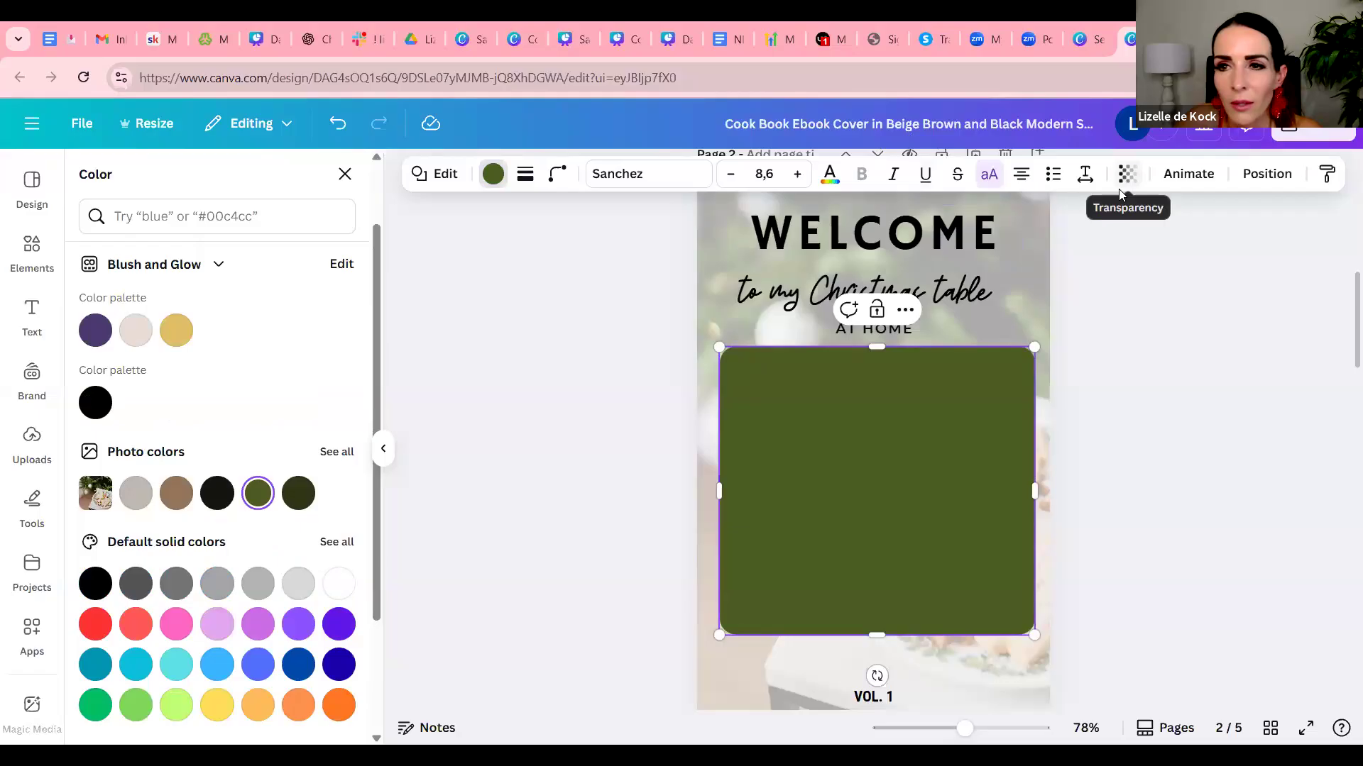
click(1124, 183)
drag(1165, 247, 1119, 252)
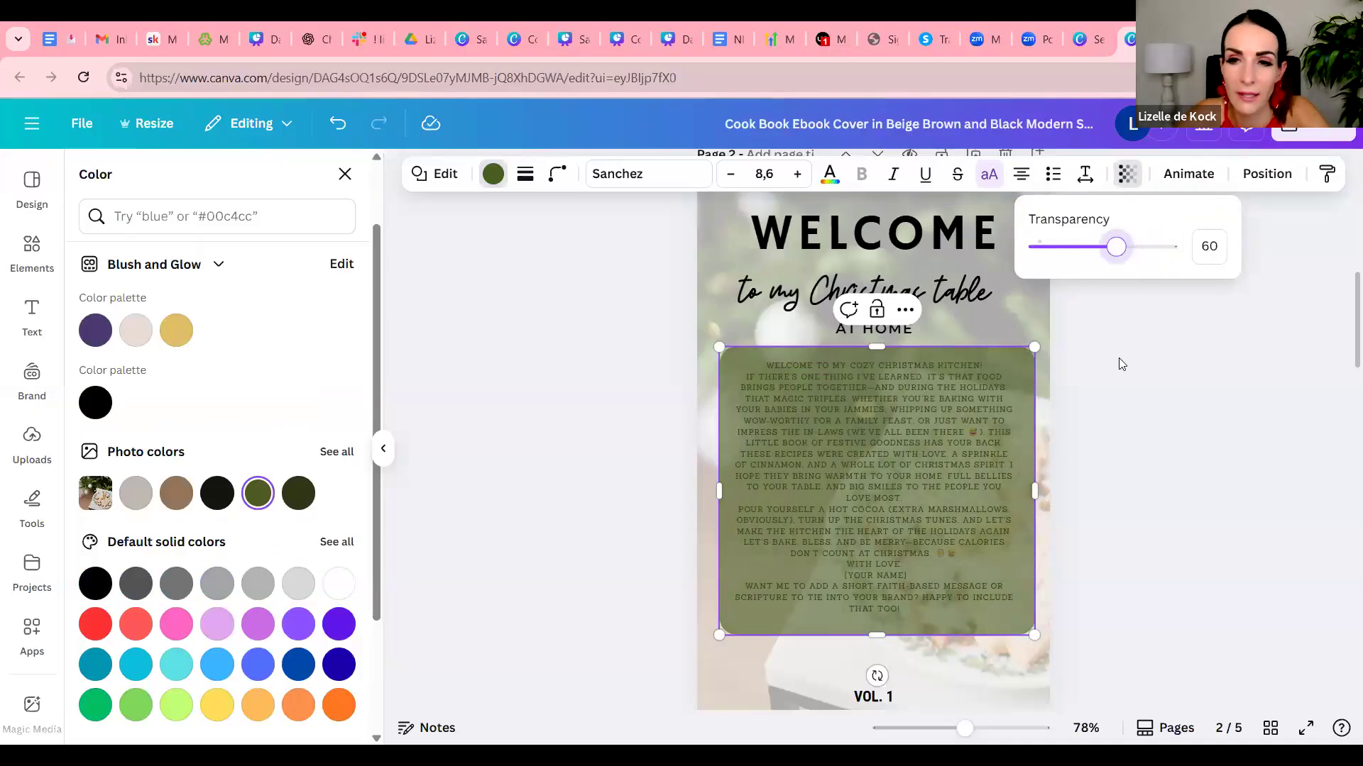
Send the olive green square backward so it sits behind the introduction text on page 2.
key(Escape)
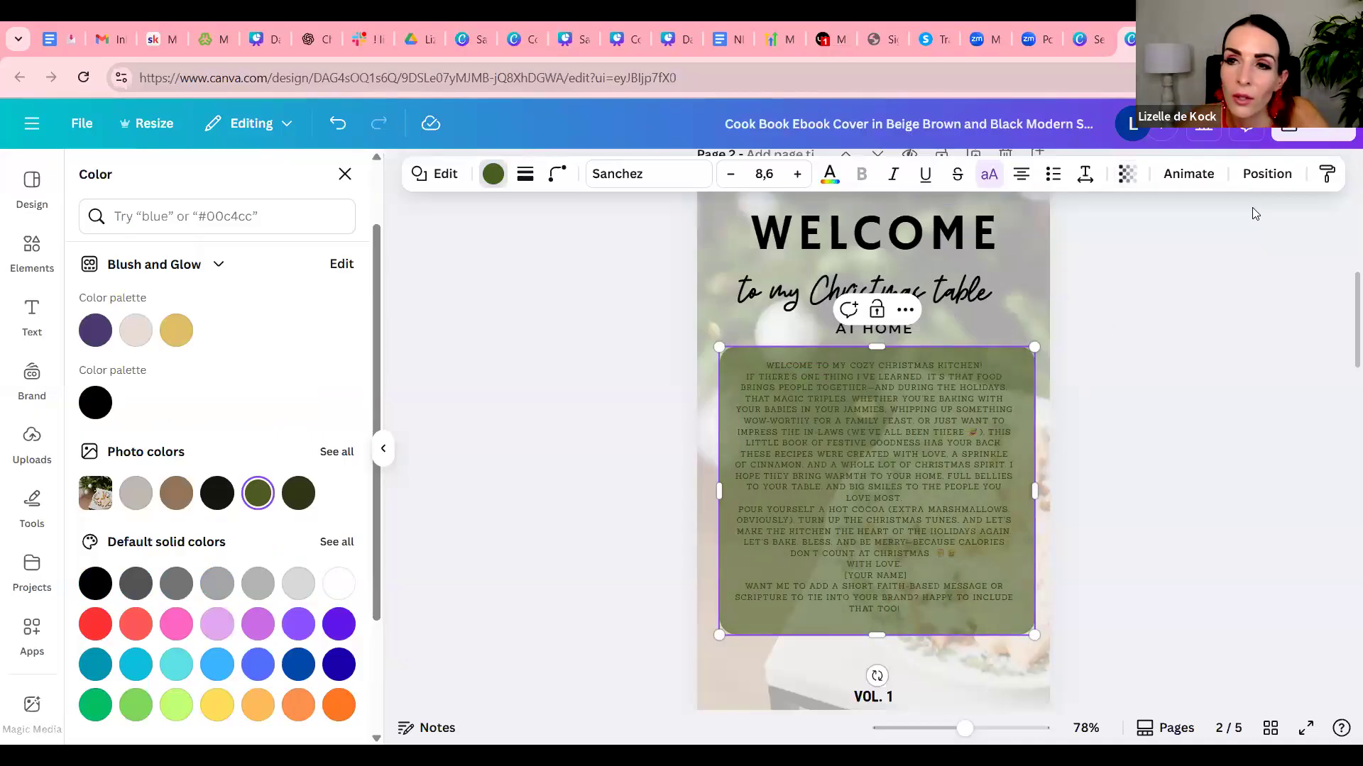
click(1268, 177)
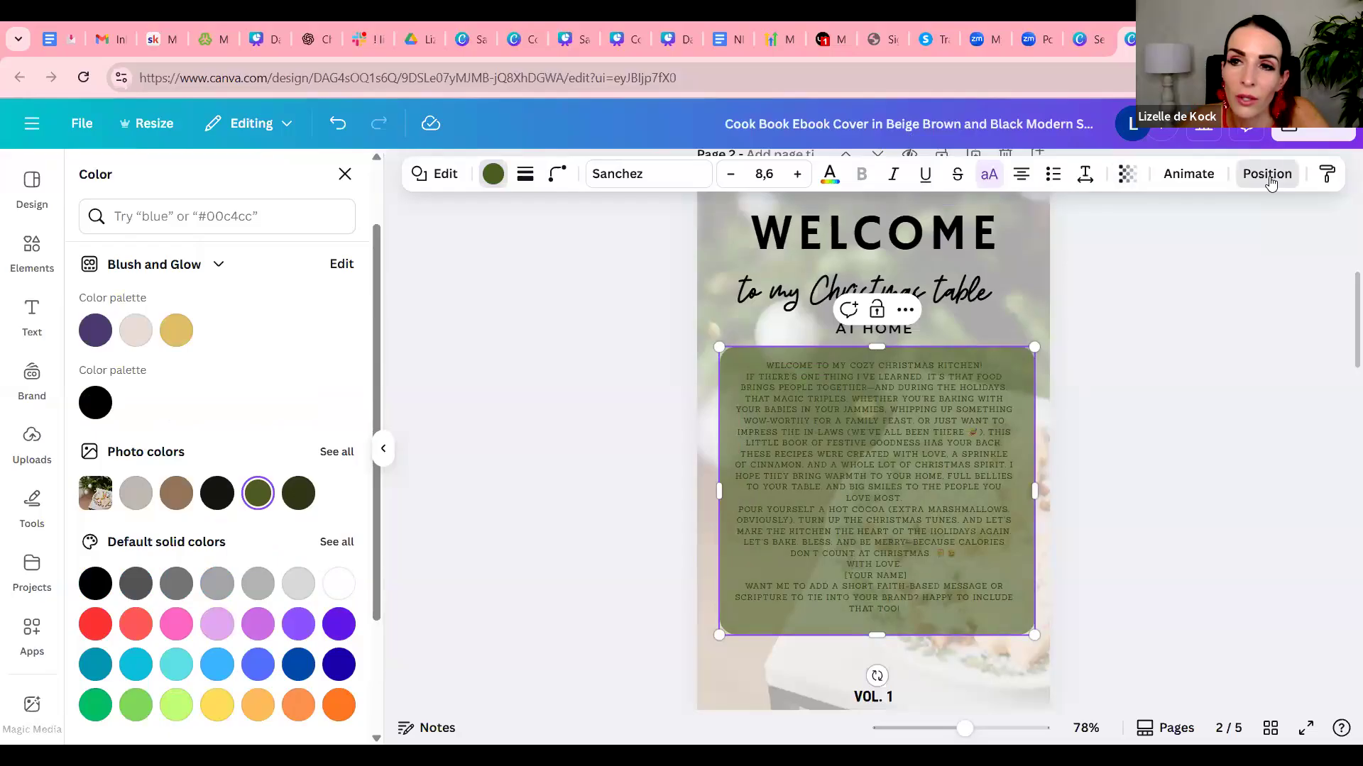
click(314, 274)
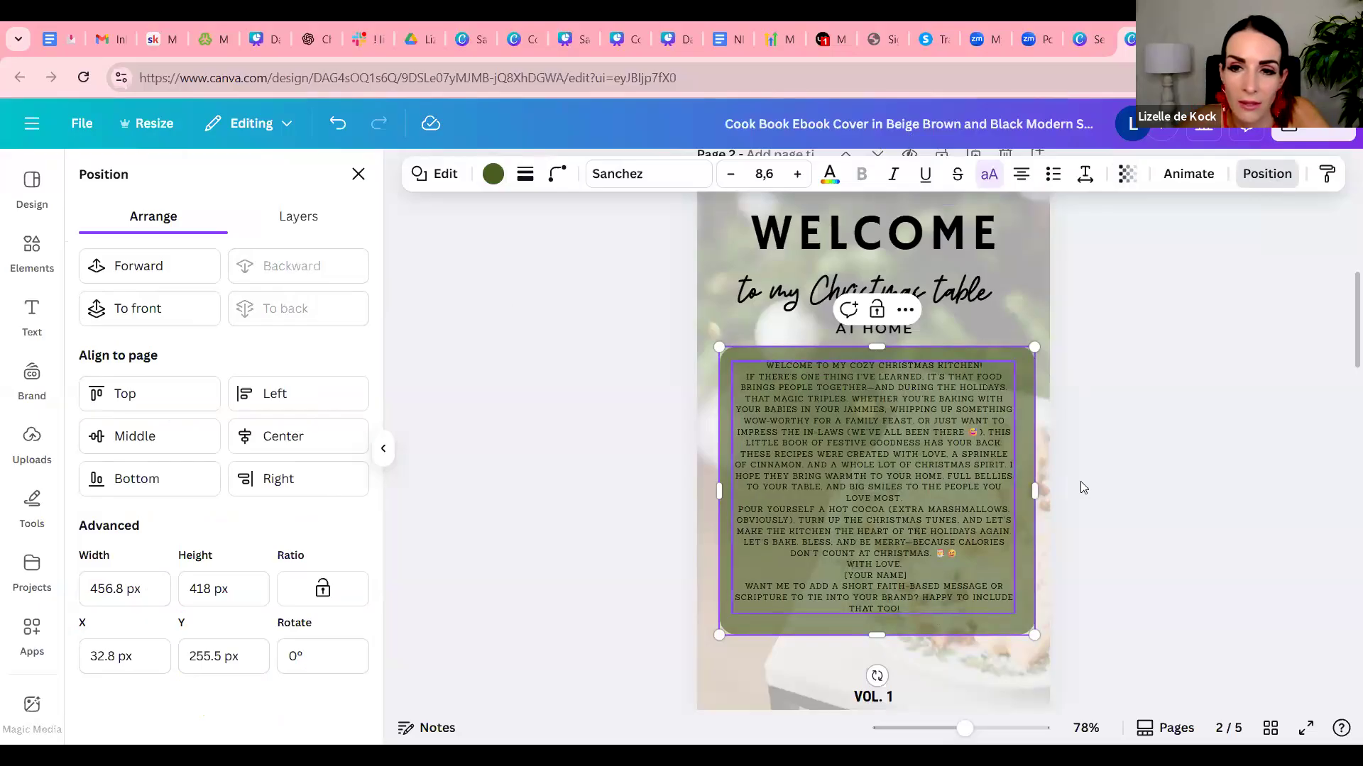
click(1143, 471)
Change the introduction text's font to Roboto Condensed.
click(905, 450)
click(906, 448)
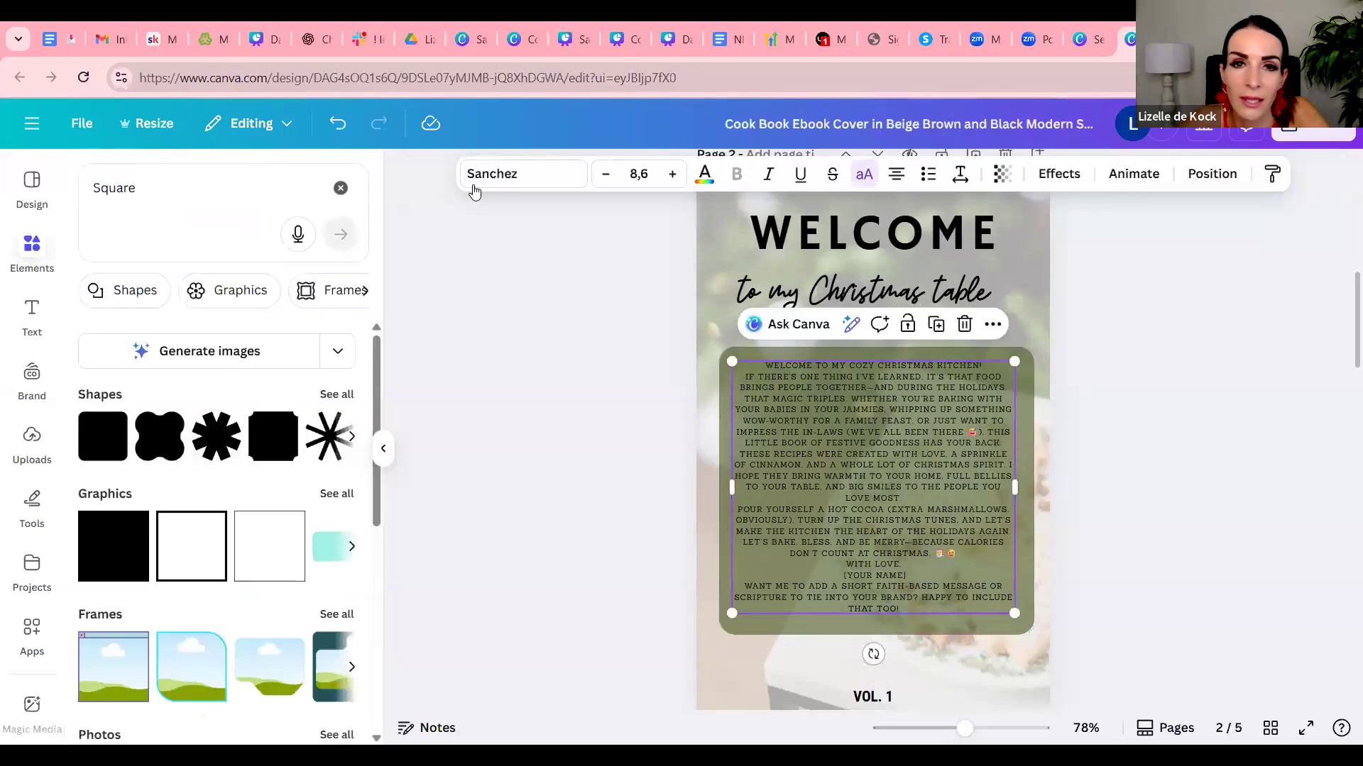
click(519, 179)
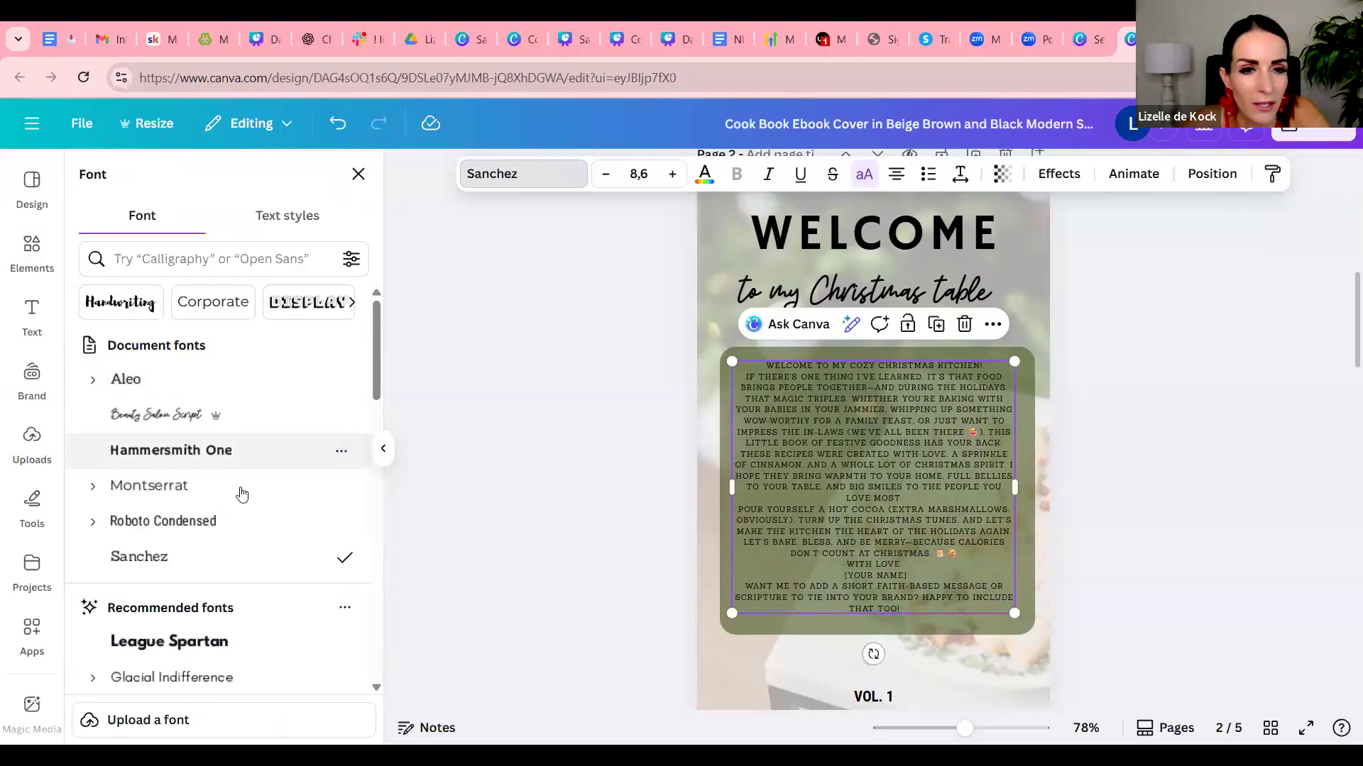
click(229, 523)
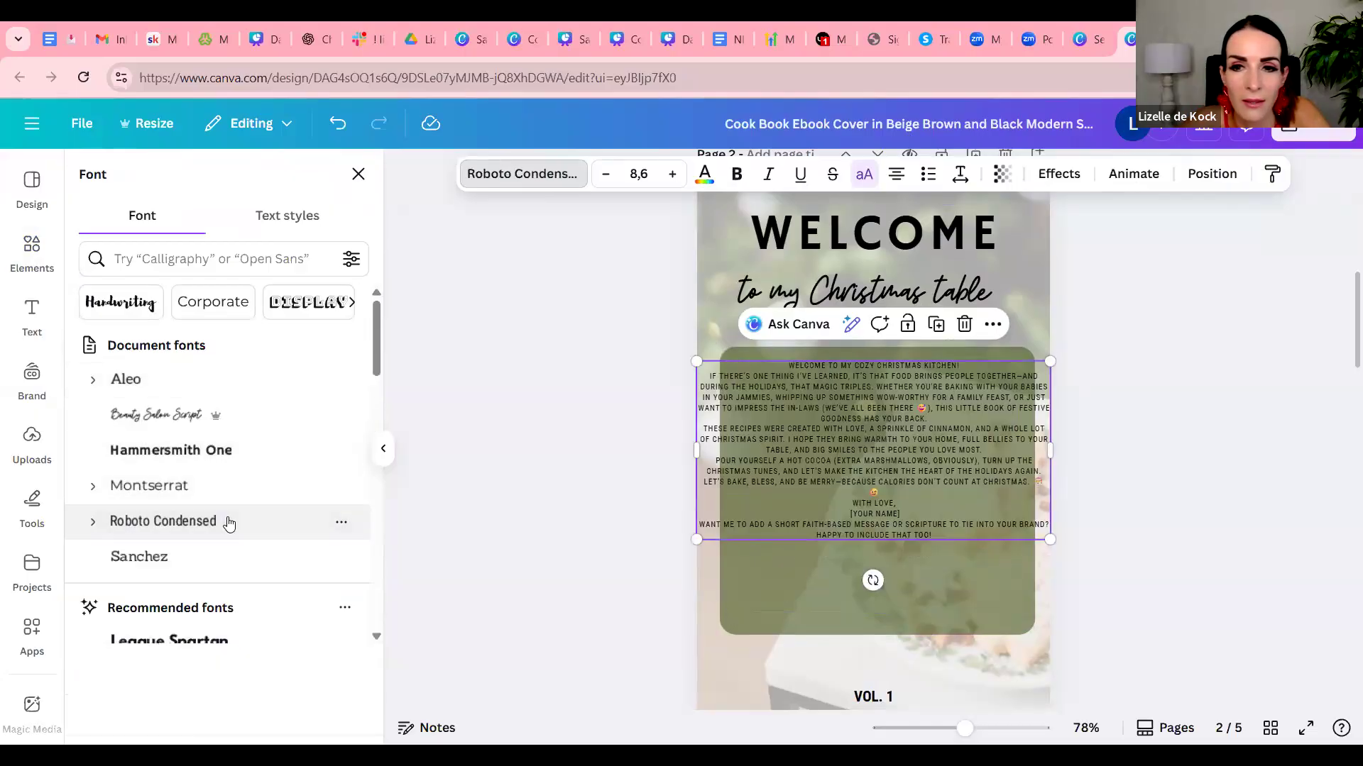
Resize the introduction text to font size 10 and position it so the whole block fits inside the green square.
drag(1036, 452, 967, 462)
drag(965, 572, 1027, 619)
drag(688, 489, 731, 485)
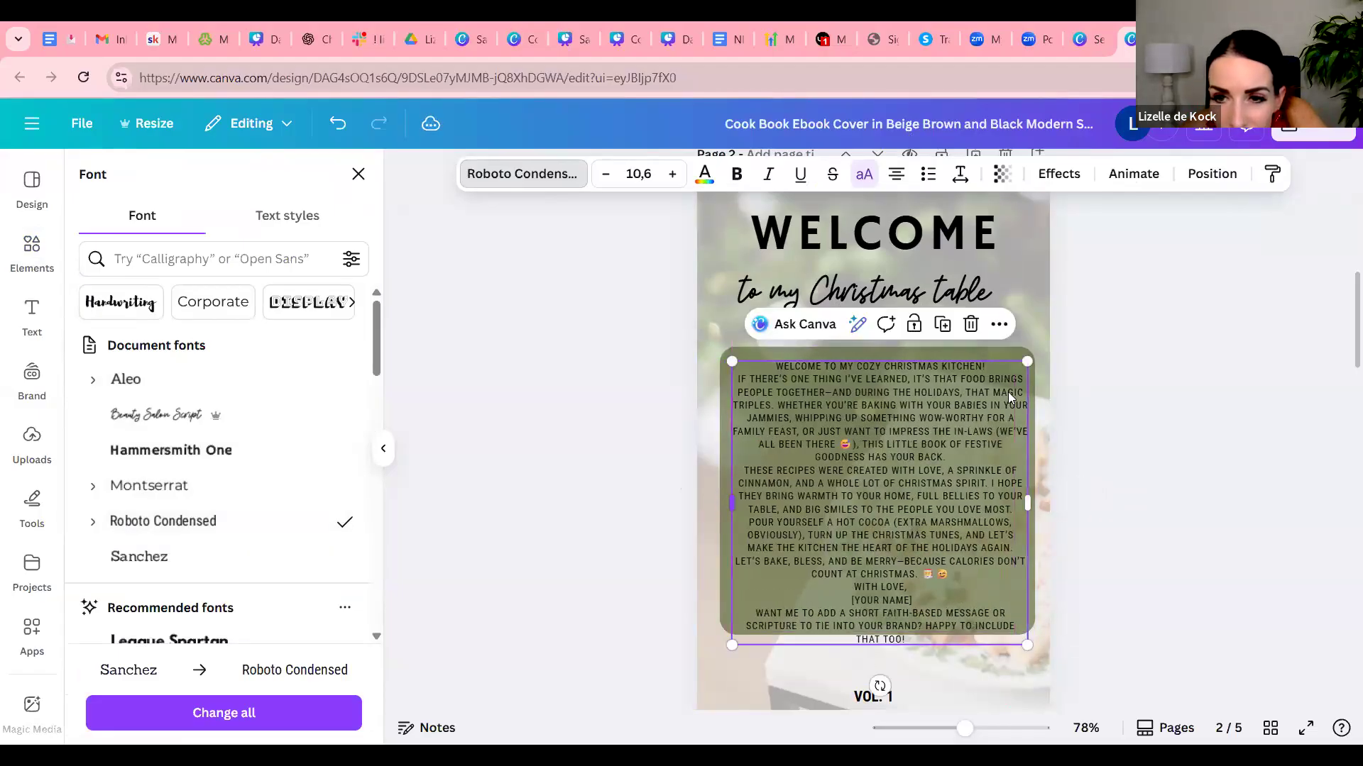
drag(911, 457, 900, 450)
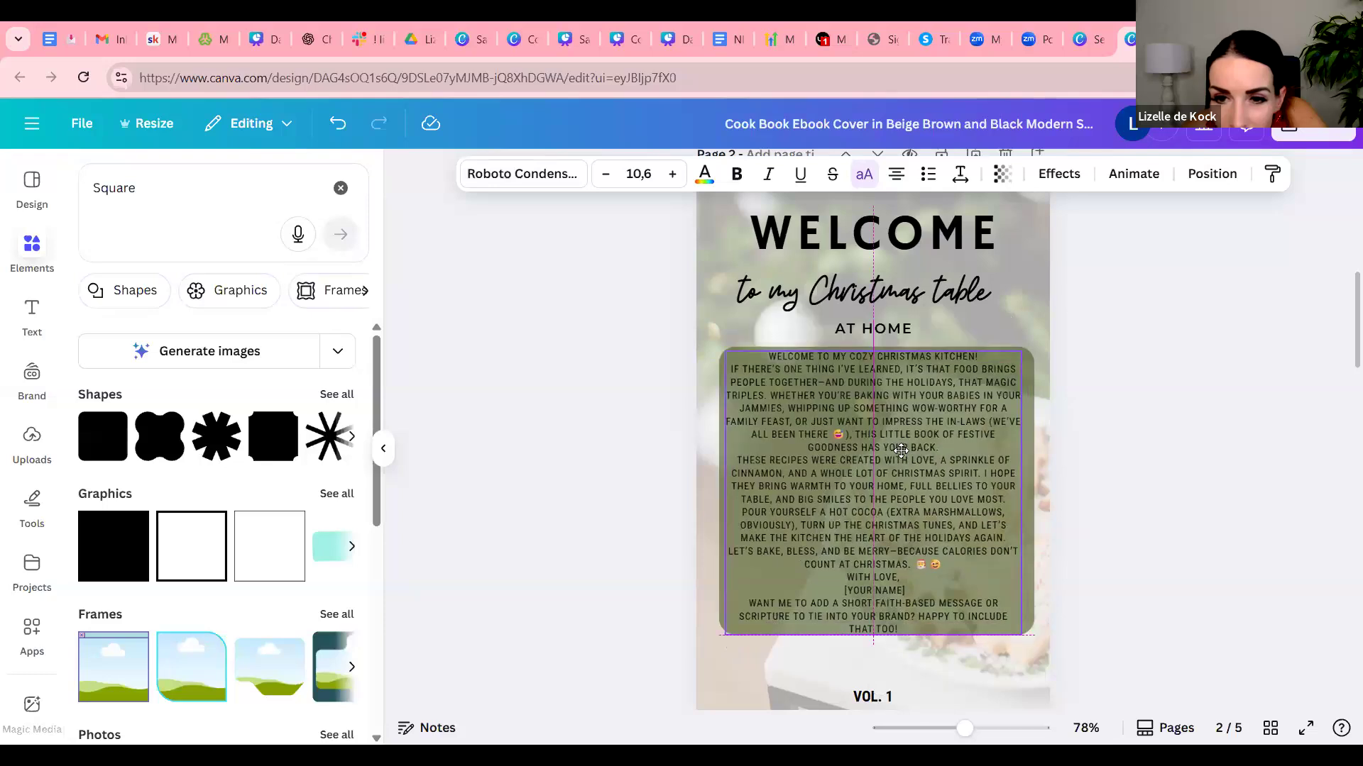
drag(1018, 352, 1004, 367)
drag(1004, 501, 1014, 500)
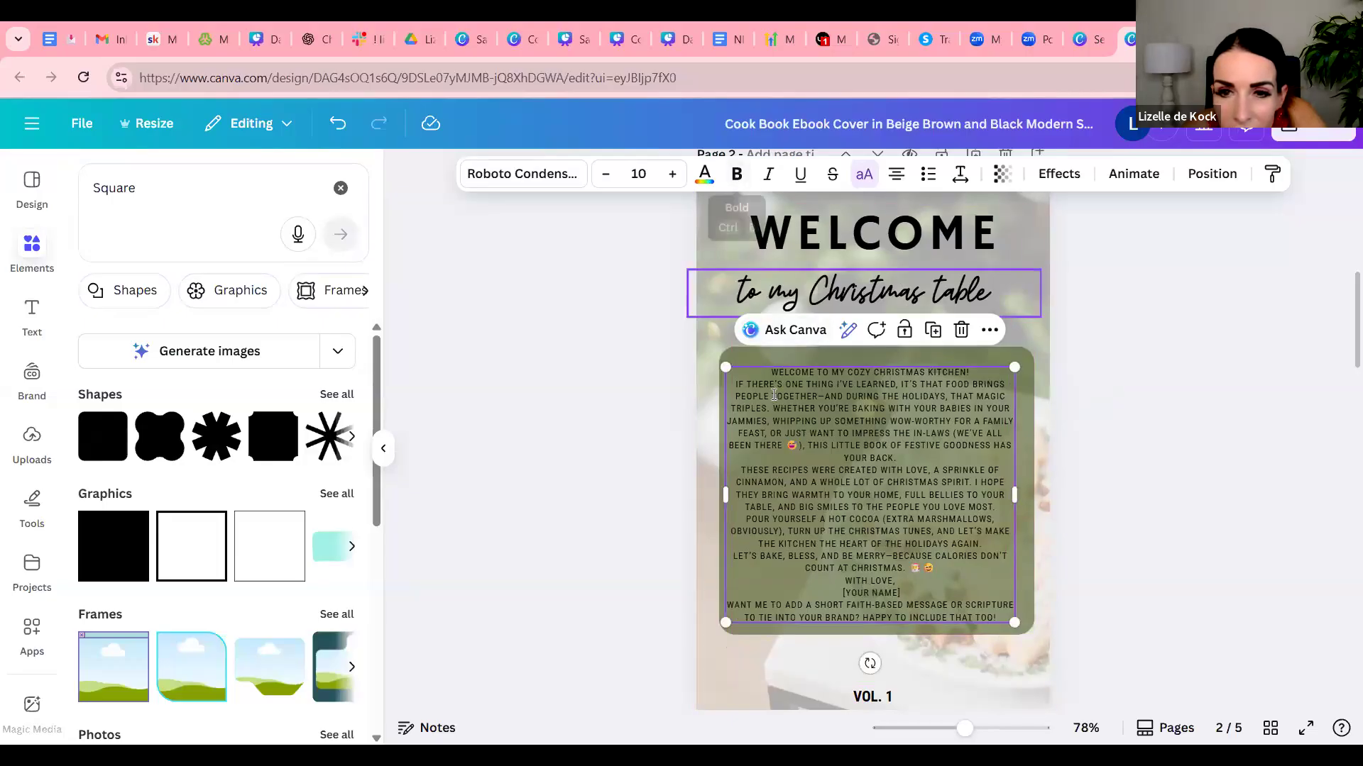
Recolor all of the introduction text white and center the block on the green square.
key(Return)
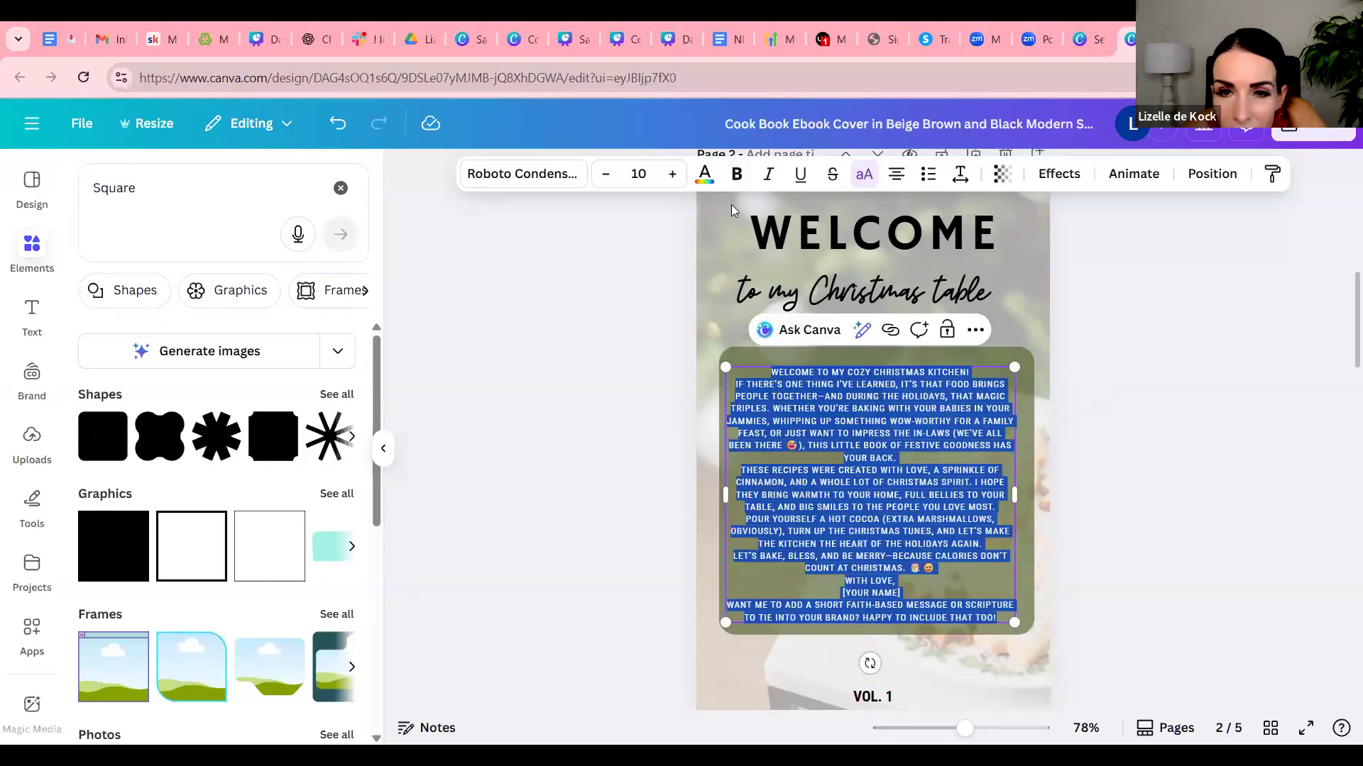
click(705, 176)
click(298, 304)
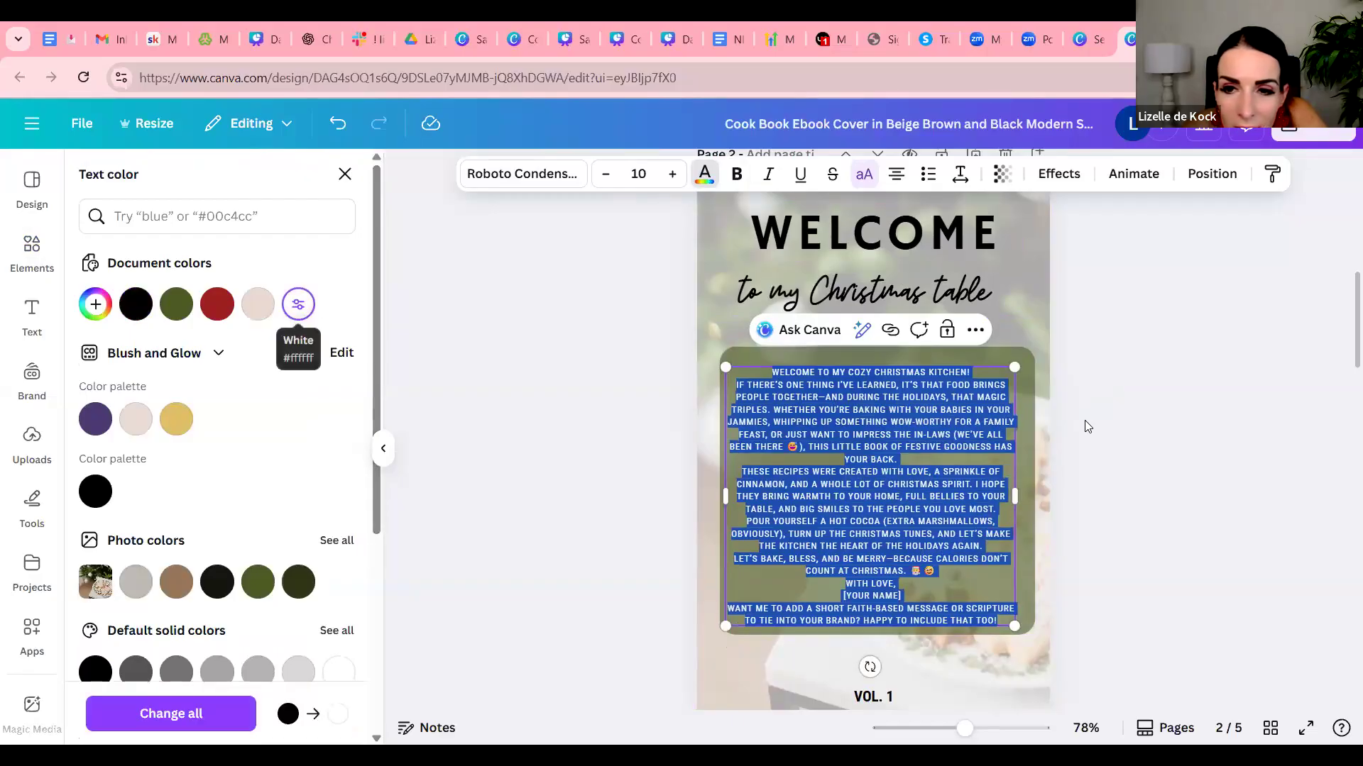
click(1120, 435)
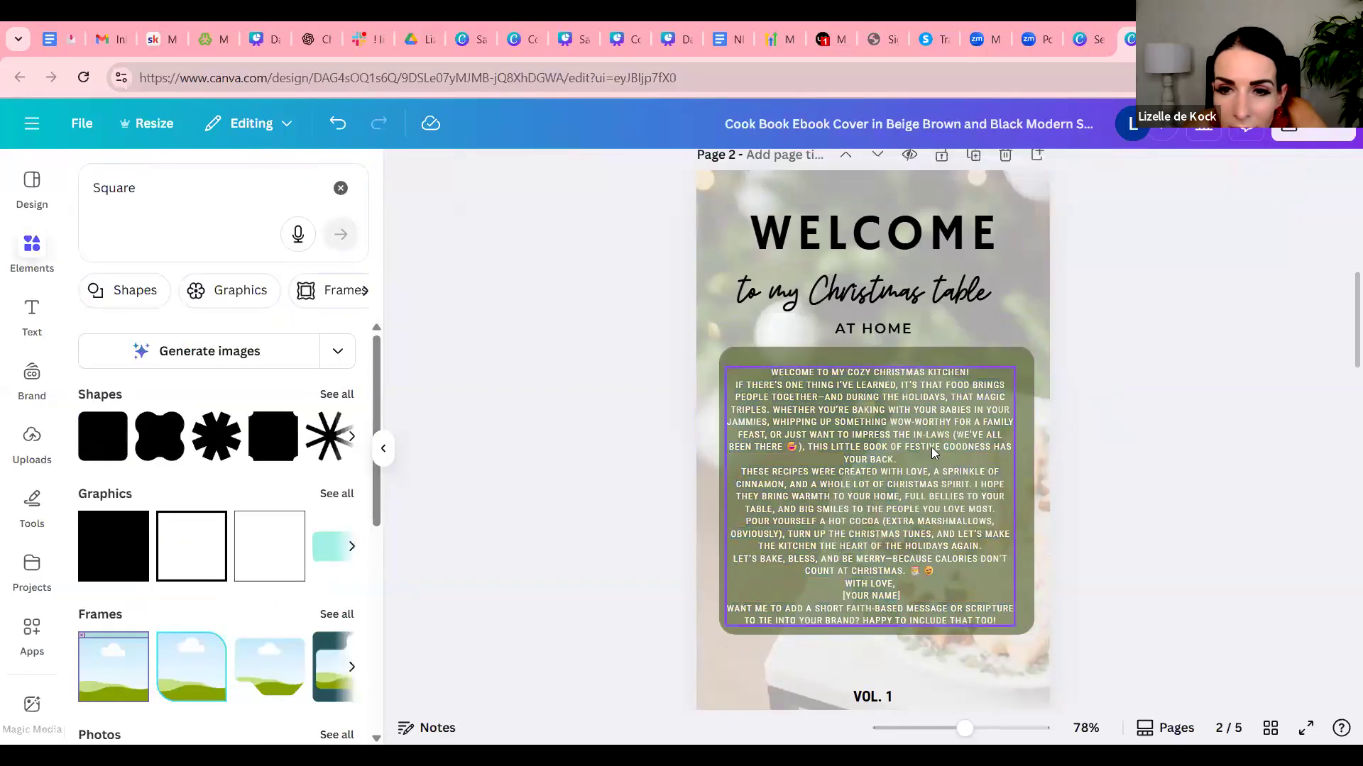
drag(930, 454, 935, 449)
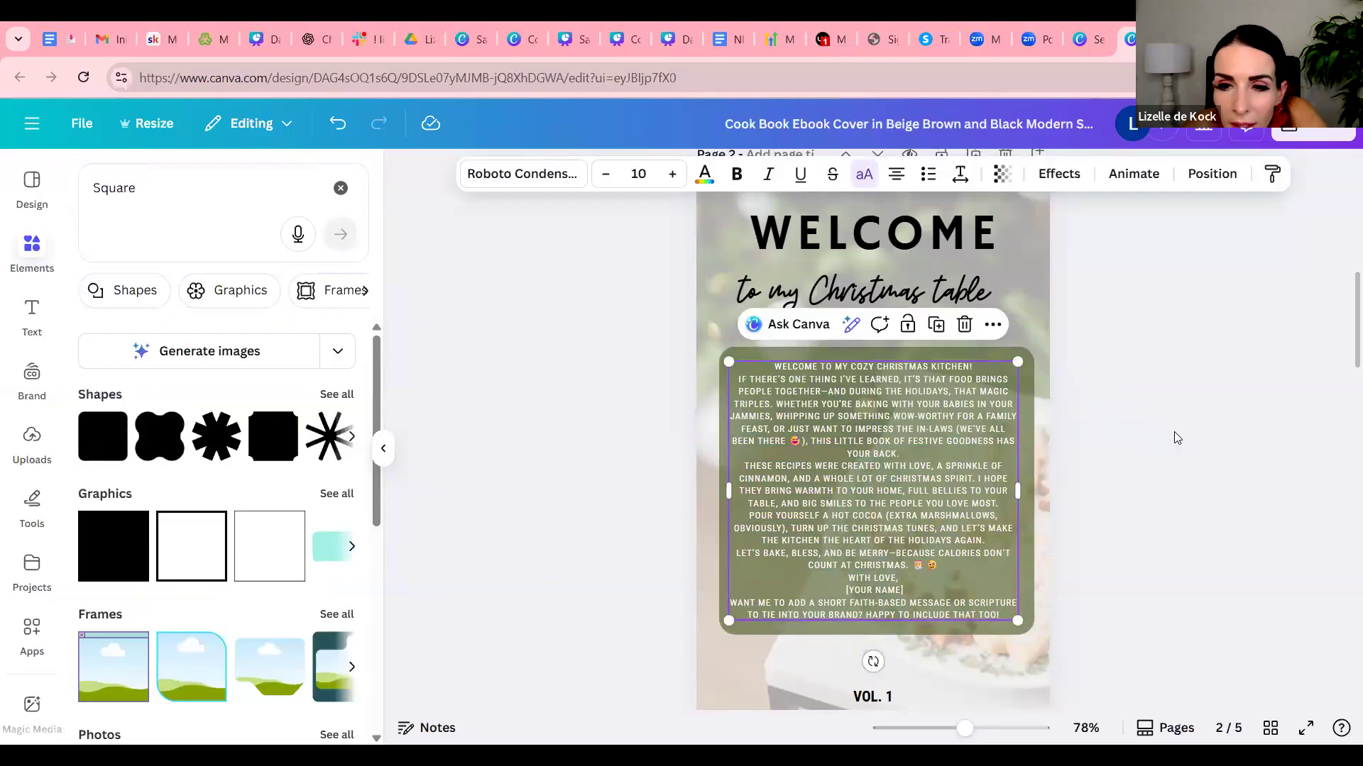
click(1197, 435)
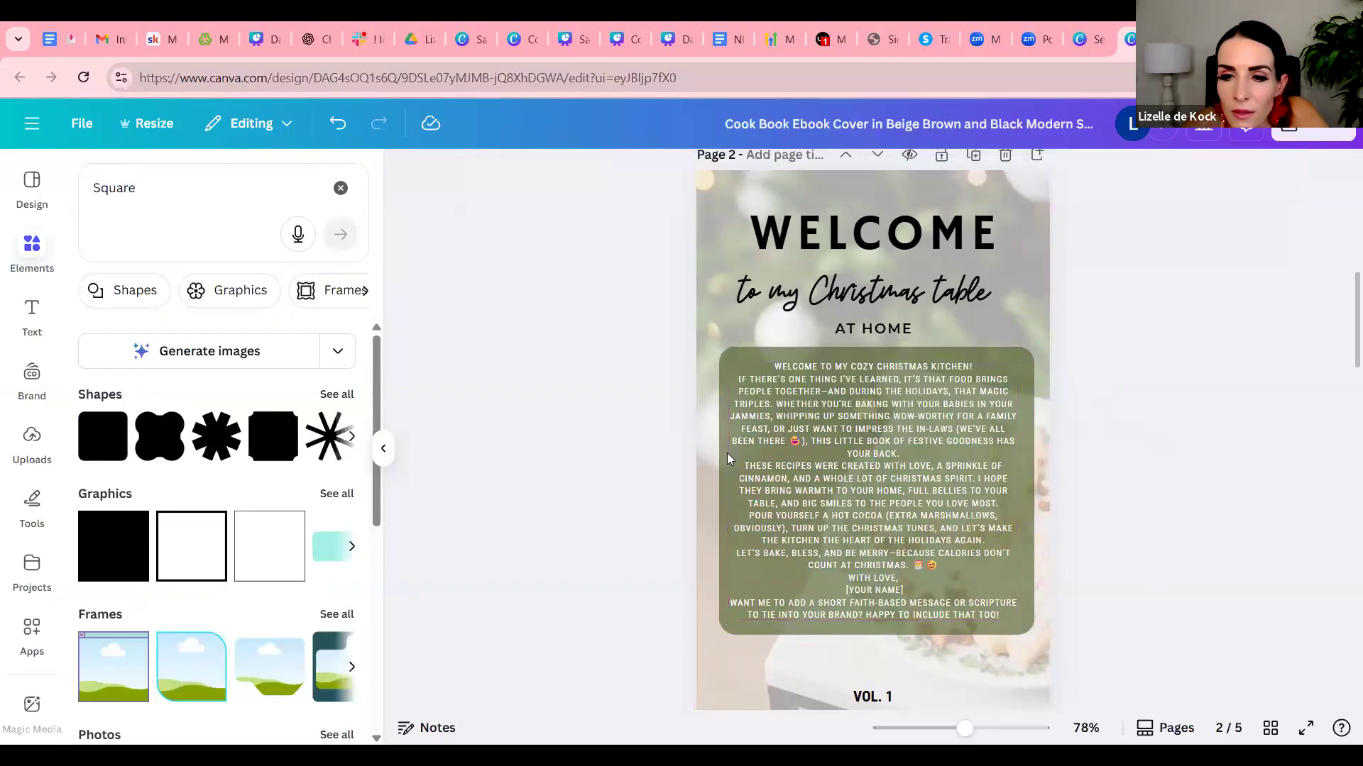
Insert blank lines after "Welcome to my cozy Christmas kitchen!" and after the paragraph ending "your back.".
drag(973, 740, 998, 741)
double_click(927, 464)
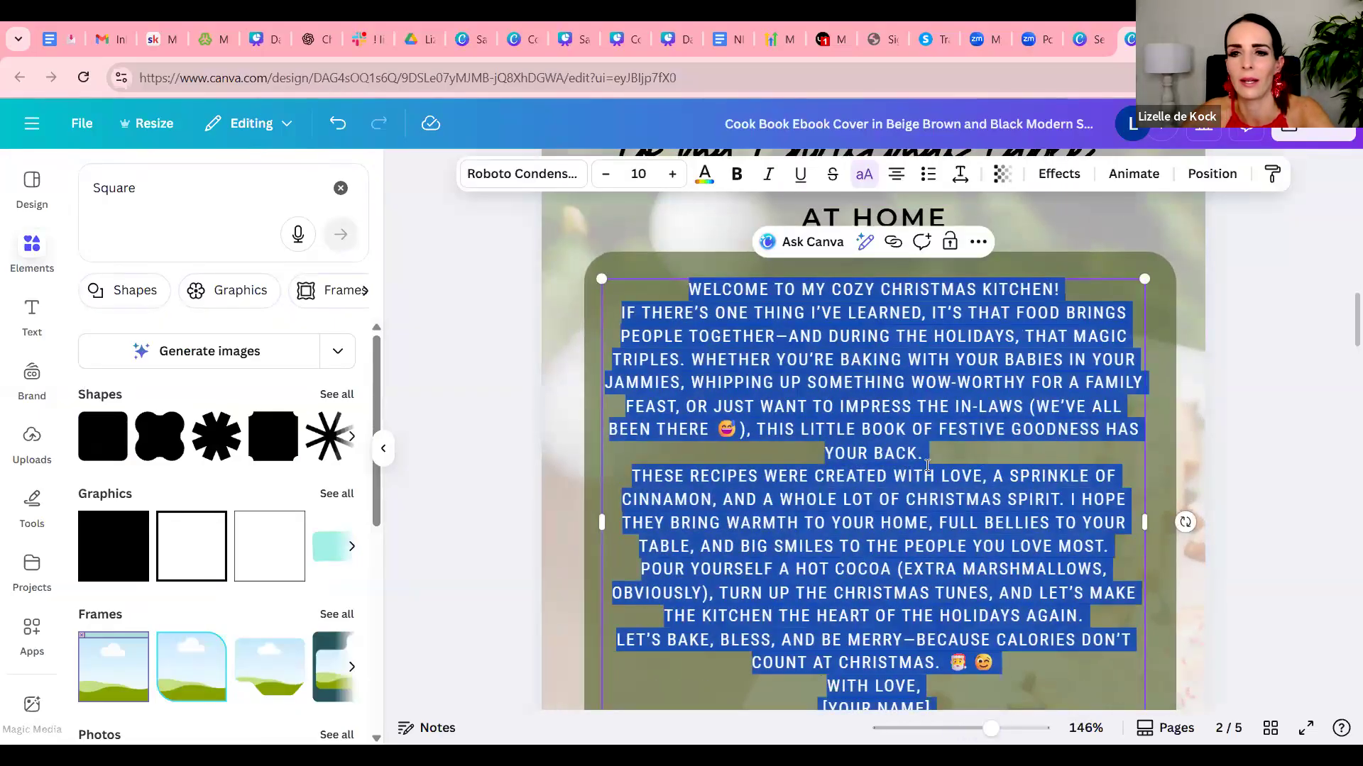
click(1000, 457)
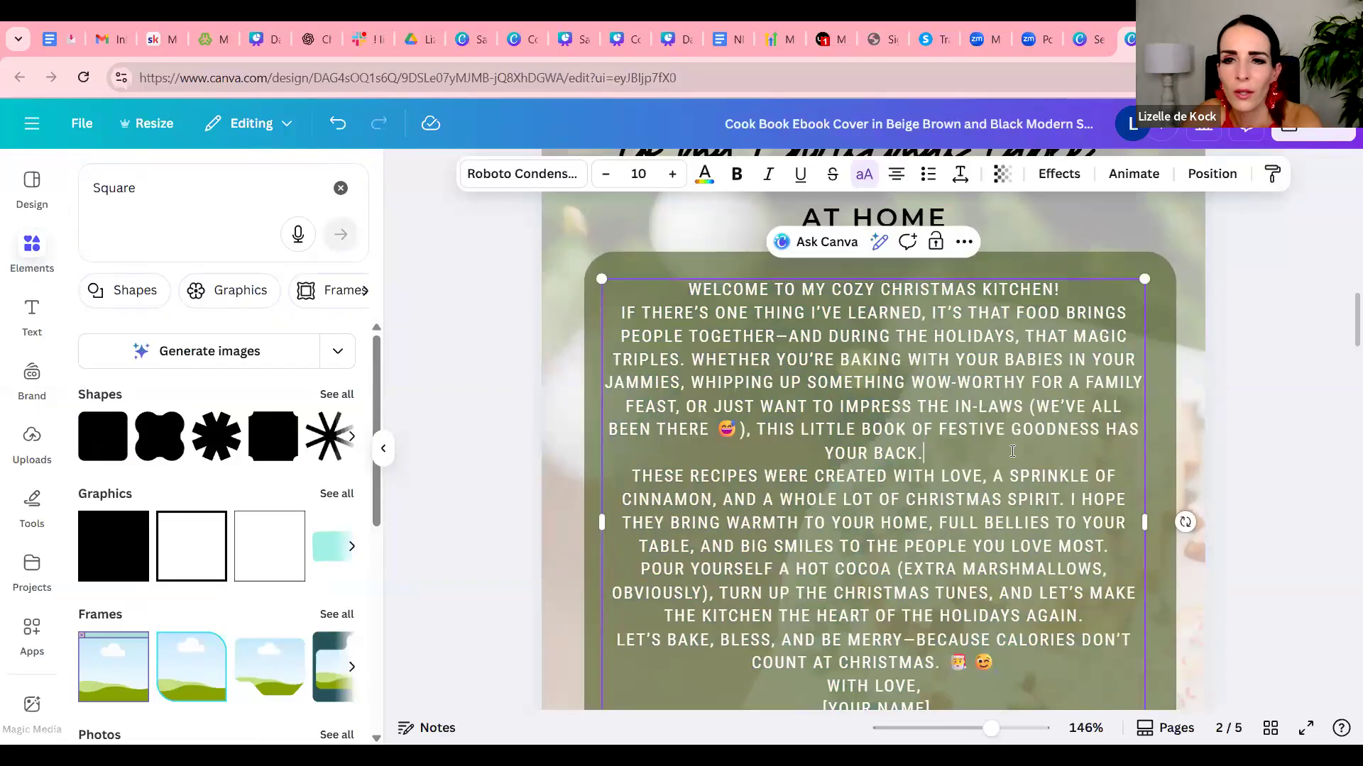
key(Return)
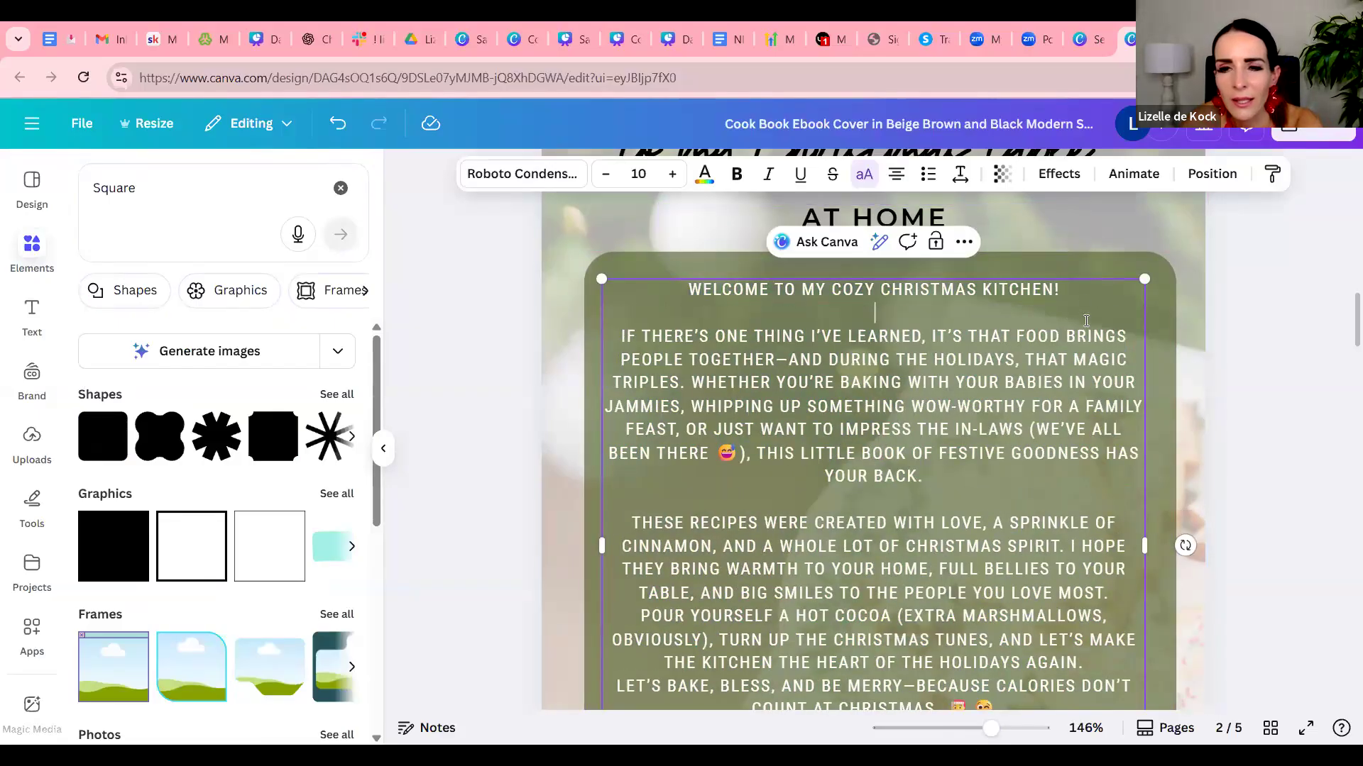
Replace the [YOUR NAME] placeholder below "With love," with the author's first name.
scroll(1024, 447, down, 2)
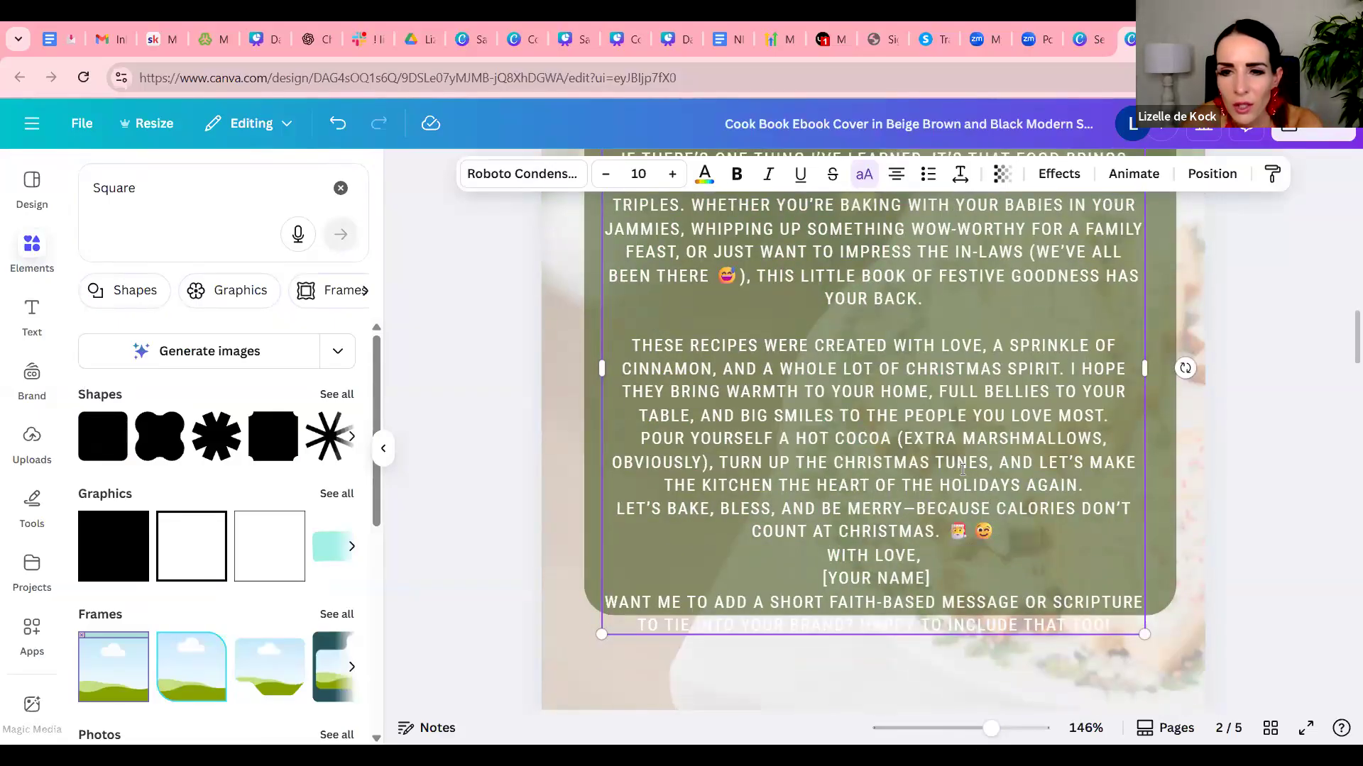
triple_click(816, 572)
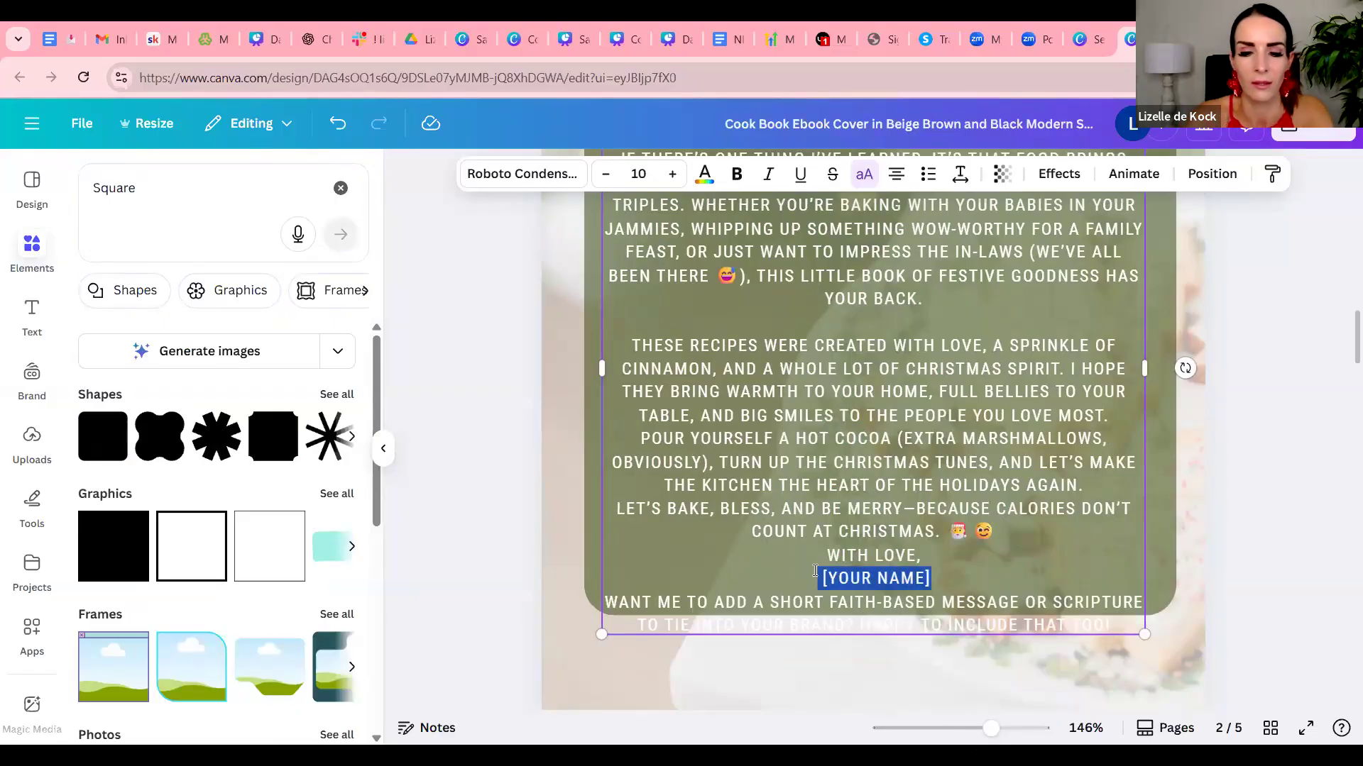
text(LIZELL)
key(BackSpace)
key(BackSpace)
key(BackSpace)
text(ELLE)
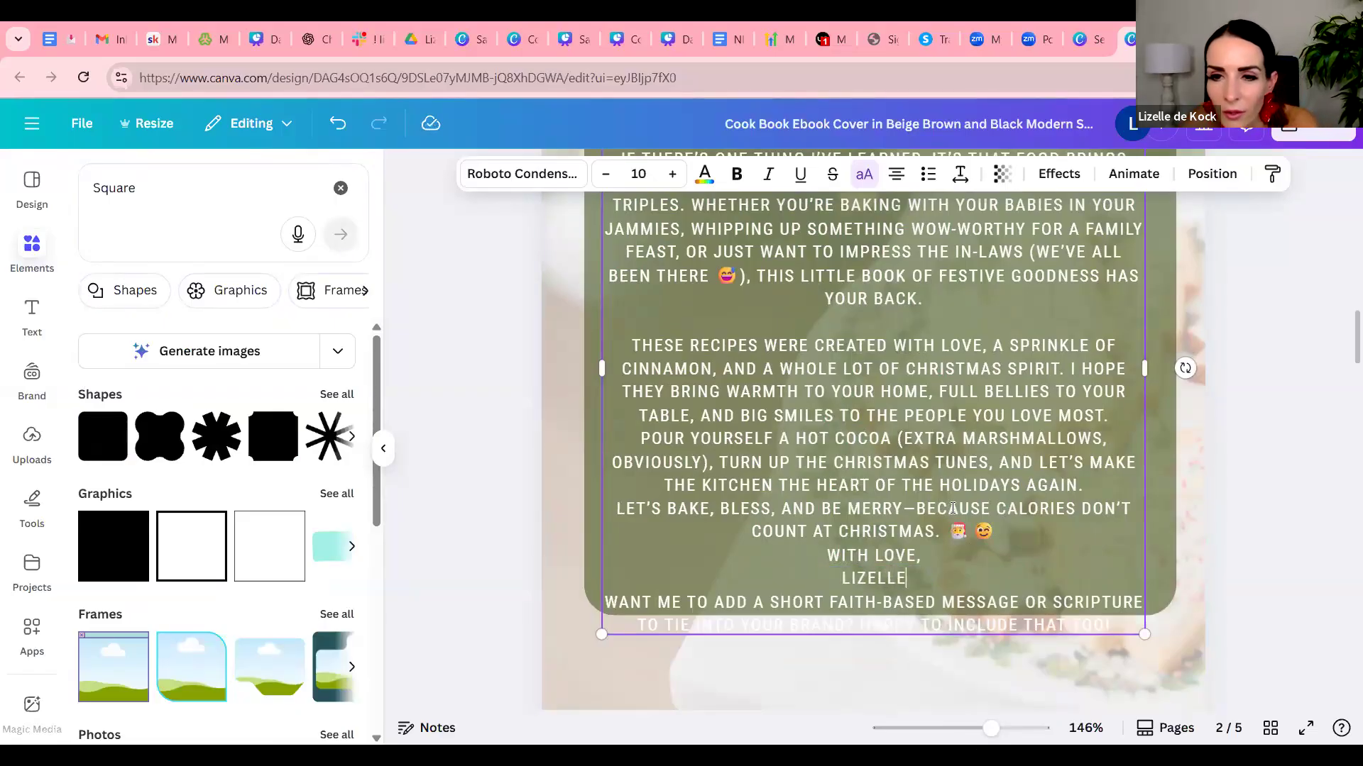
Put the closing emojis on their own line, then shrink and widen the text block to fit inside the green square.
click(949, 534)
key(Return)
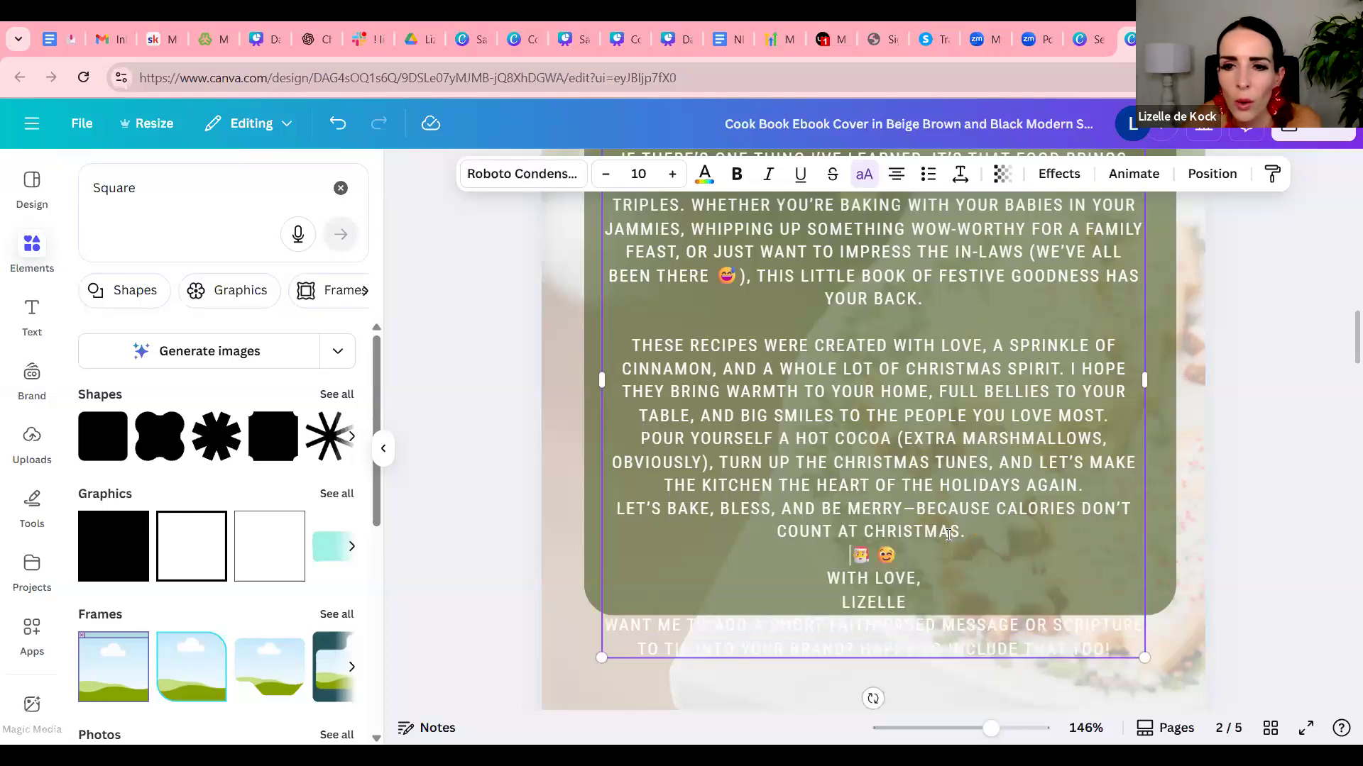
drag(1140, 656, 1092, 605)
drag(1099, 342, 1158, 342)
click(1268, 357)
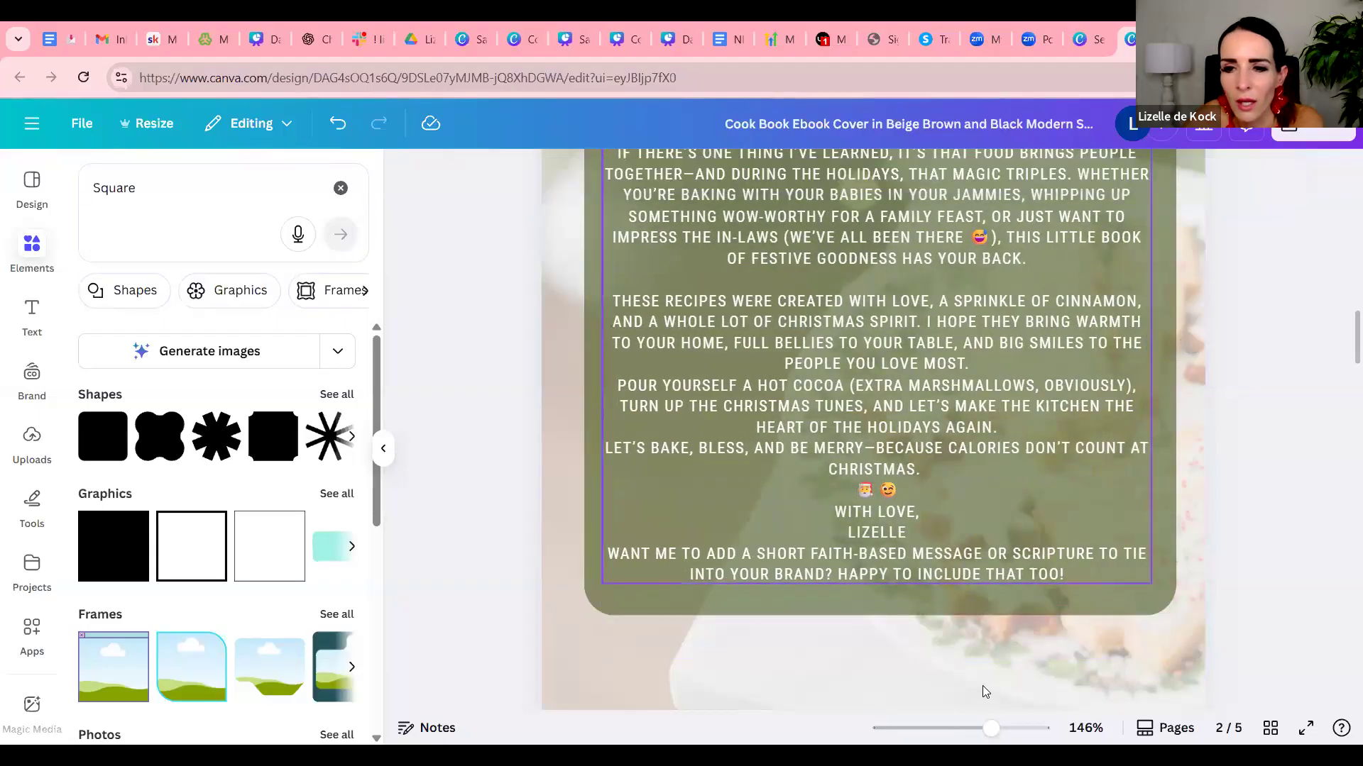
Delete the "VOL. 1" text at the foot of page 2.
click(970, 730)
scroll(1037, 542, up, 3)
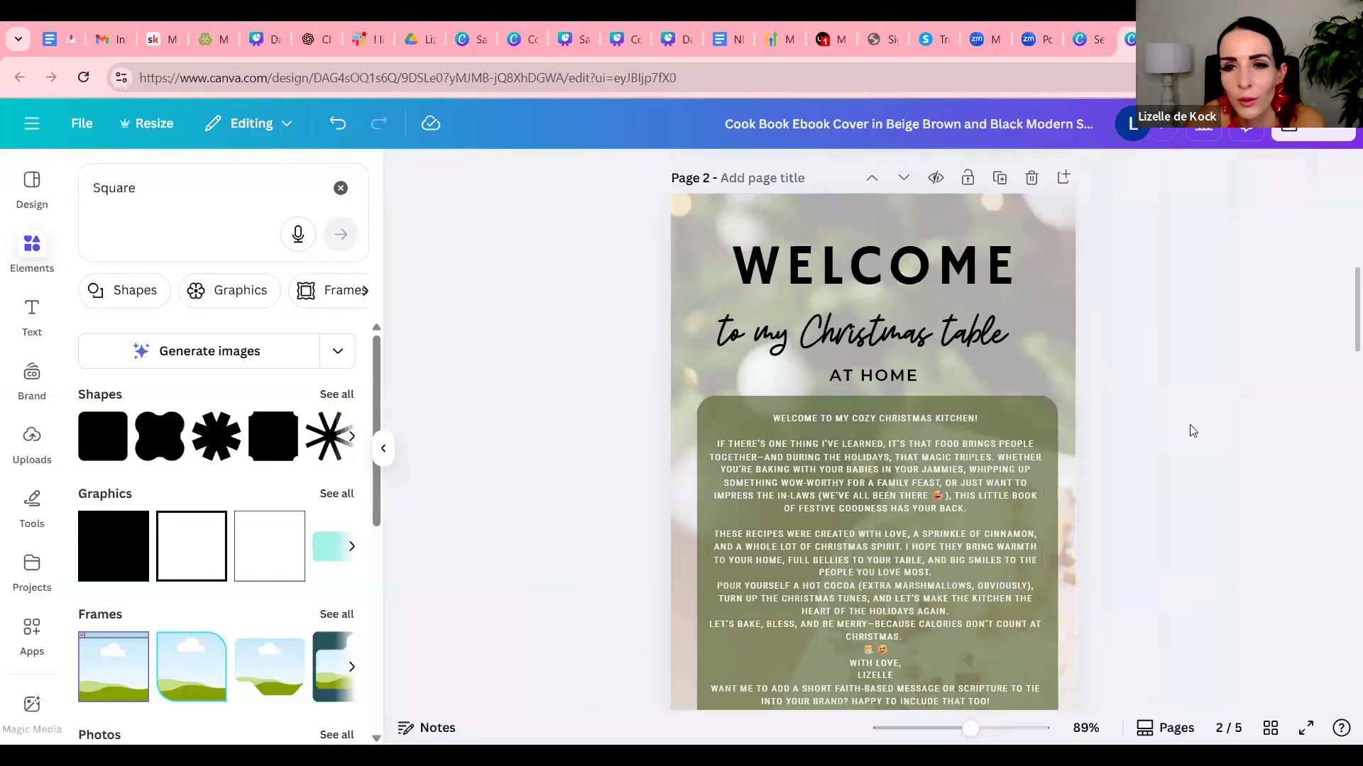
scroll(1150, 444, up, 3)
scroll(1150, 444, down, 7)
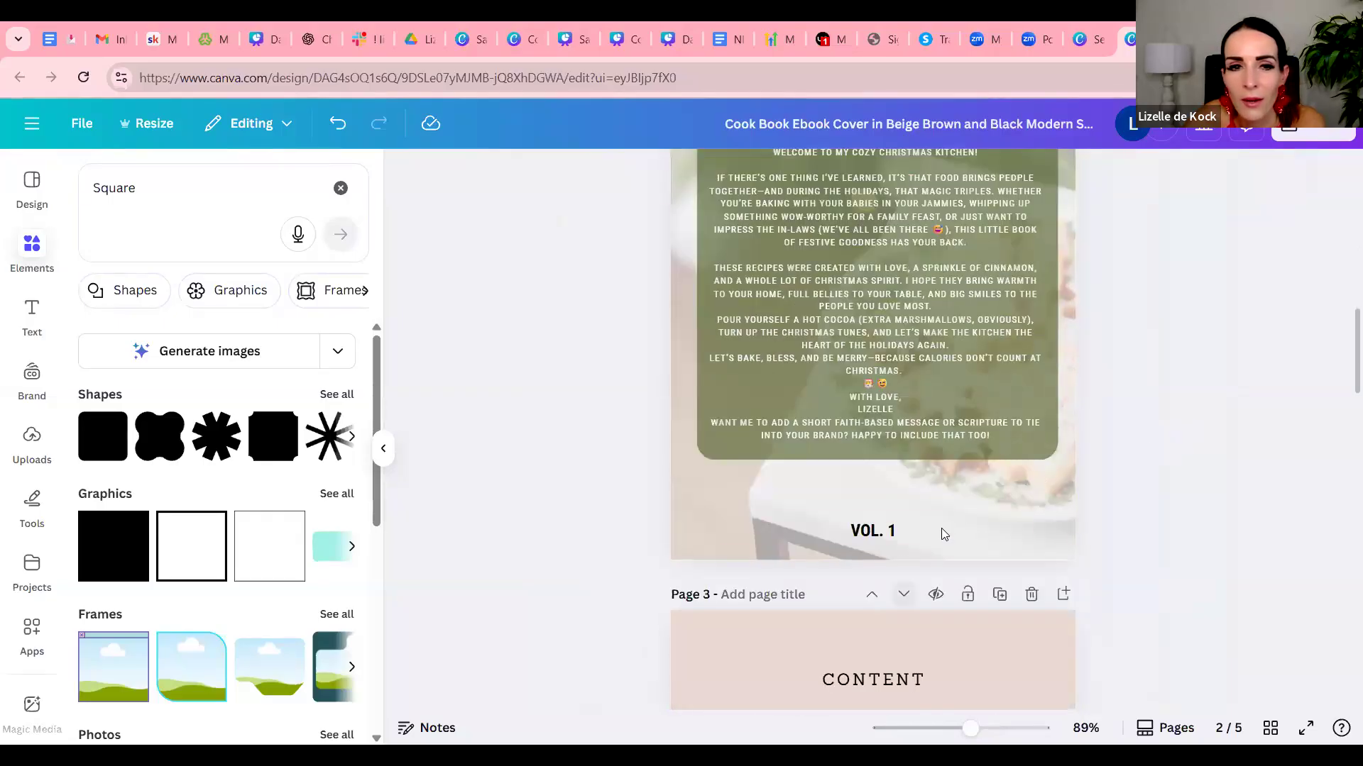
click(871, 534)
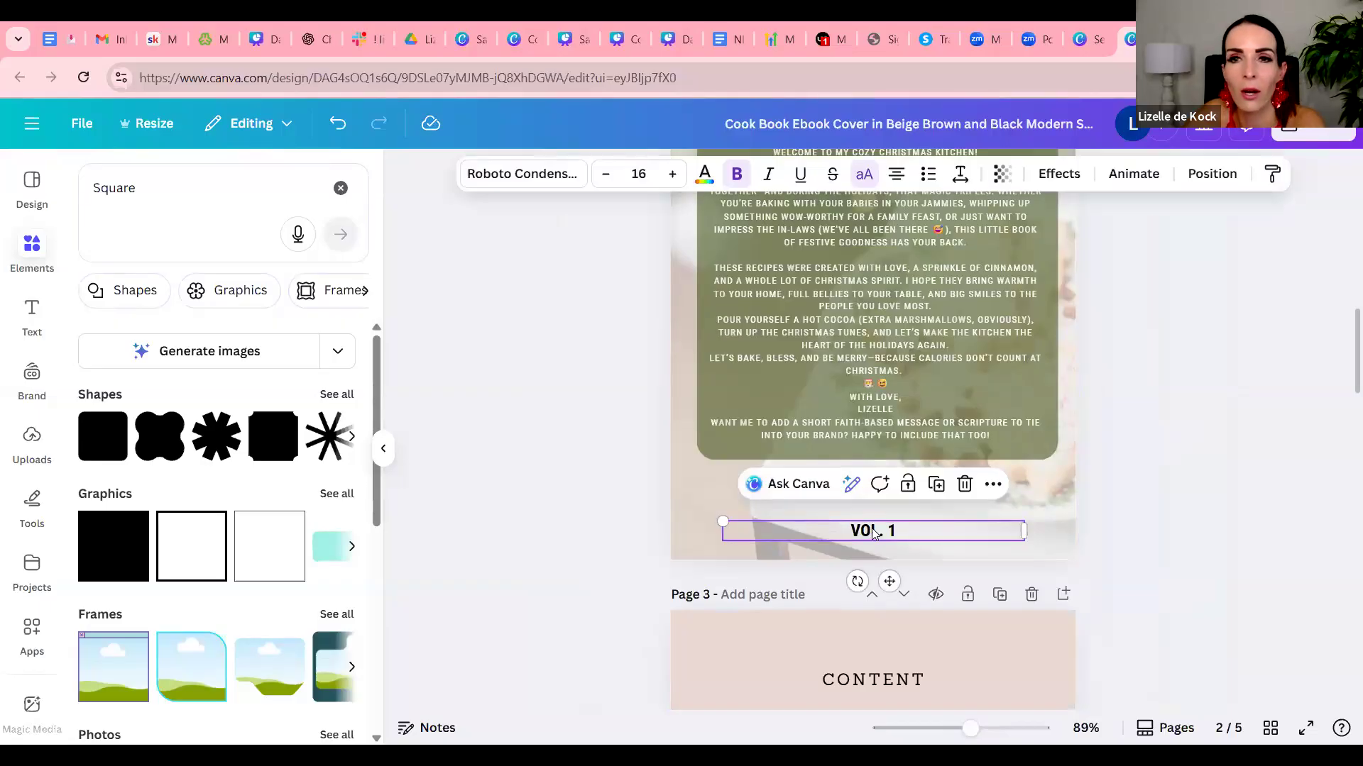
click(1309, 536)
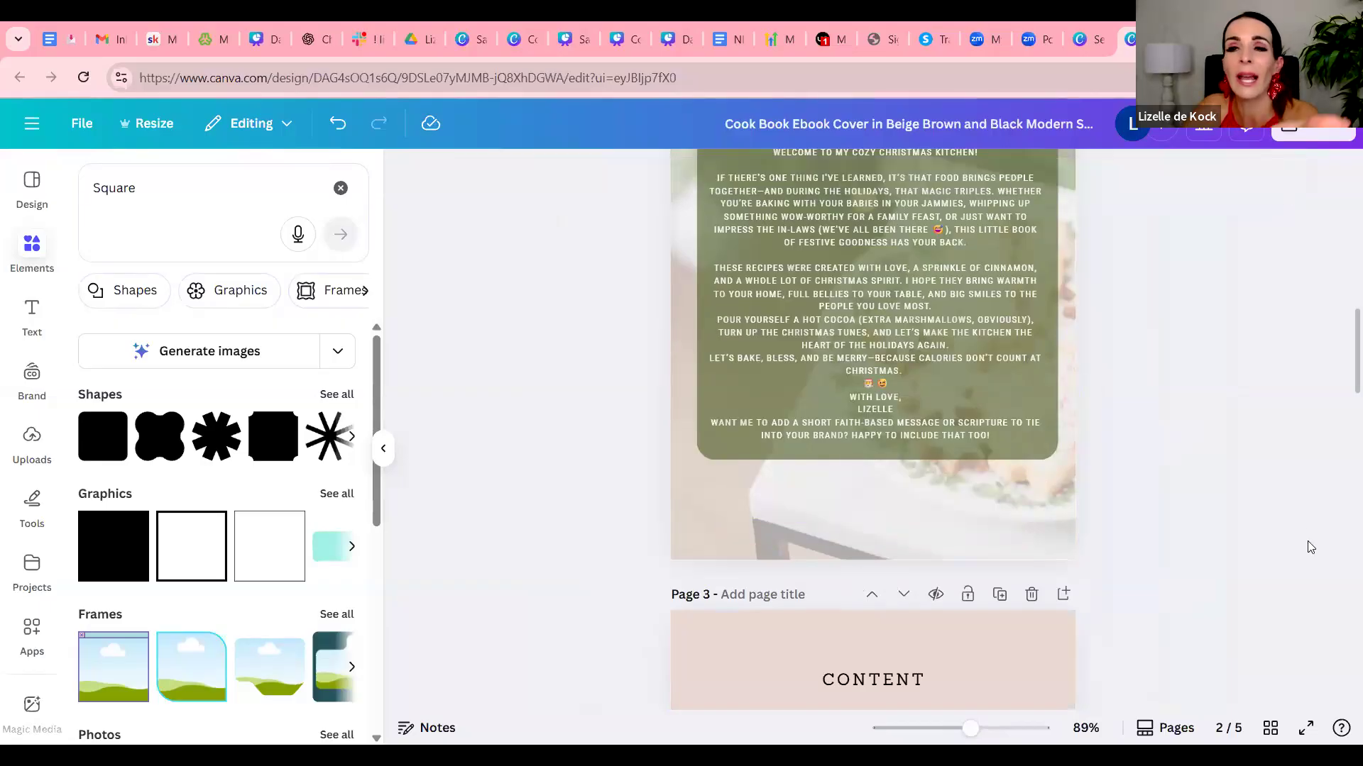
Compare the look of the cover page with the finished welcome page.
scroll(1311, 547, up, 4)
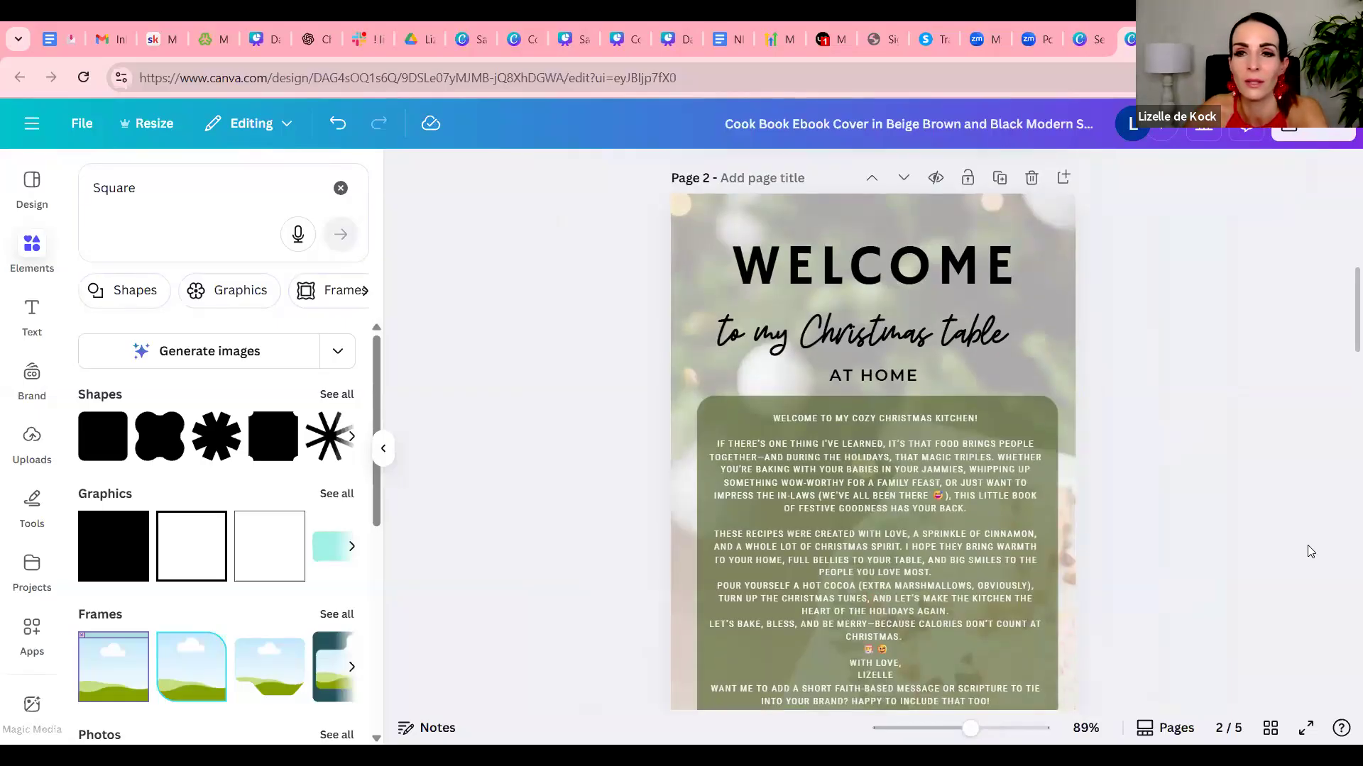
scroll(1311, 552, up, 7)
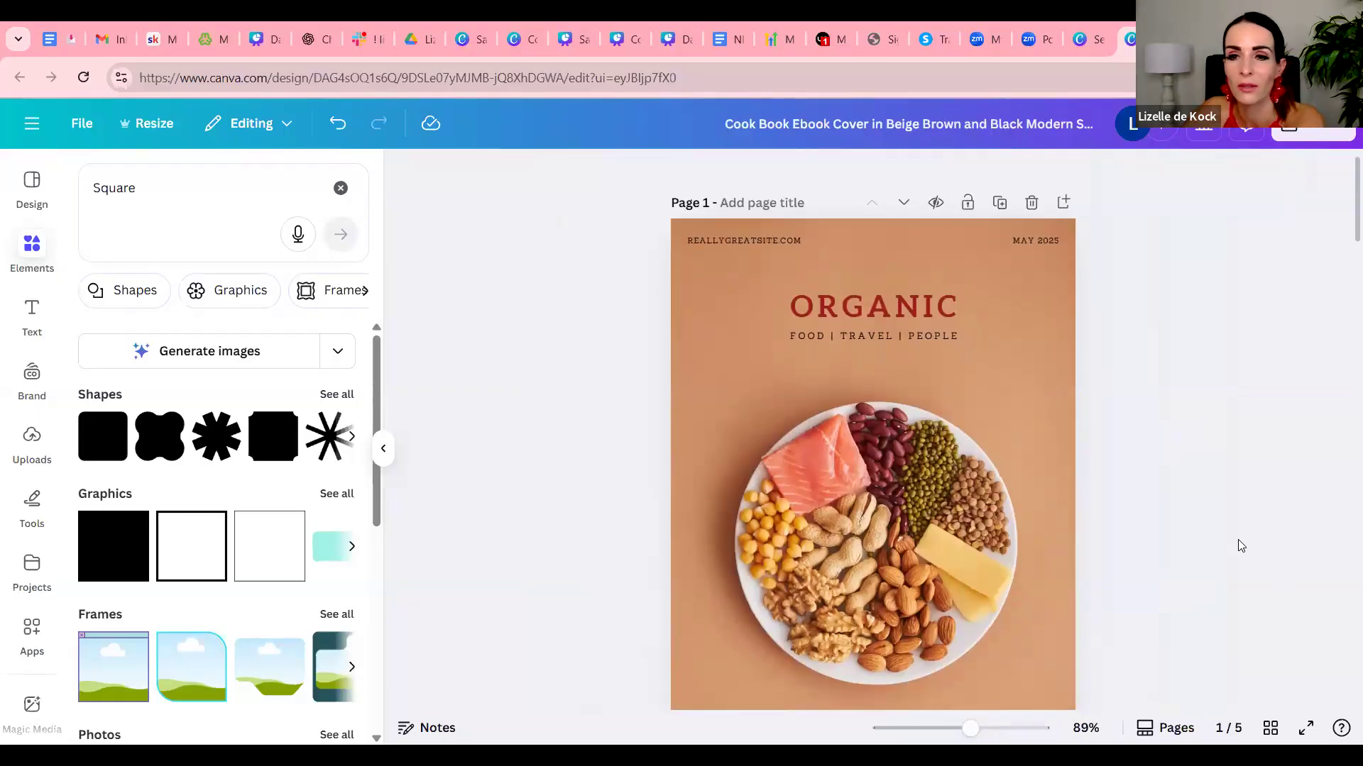
scroll(1240, 546, down, 7)
scroll(1239, 546, down, 2)
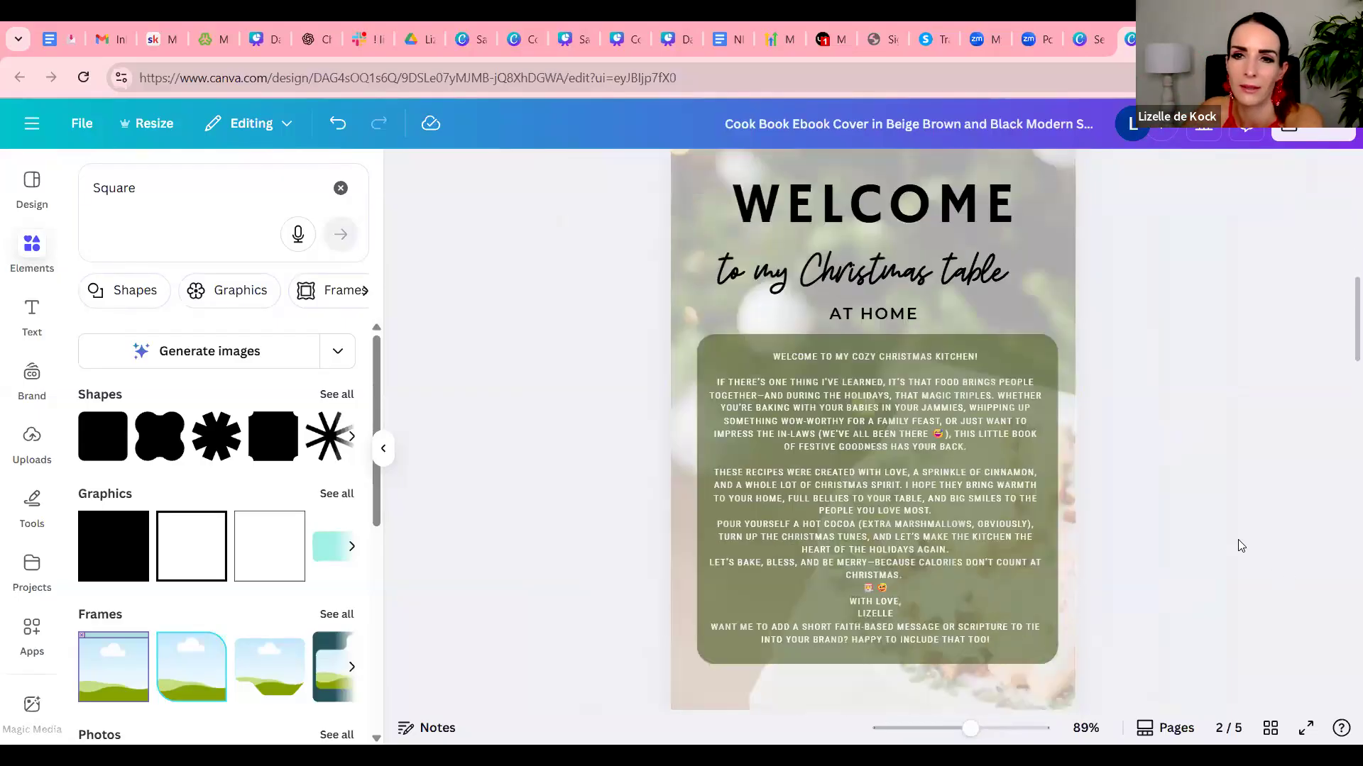
scroll(1238, 547, up, 7)
scroll(1236, 541, down, 9)
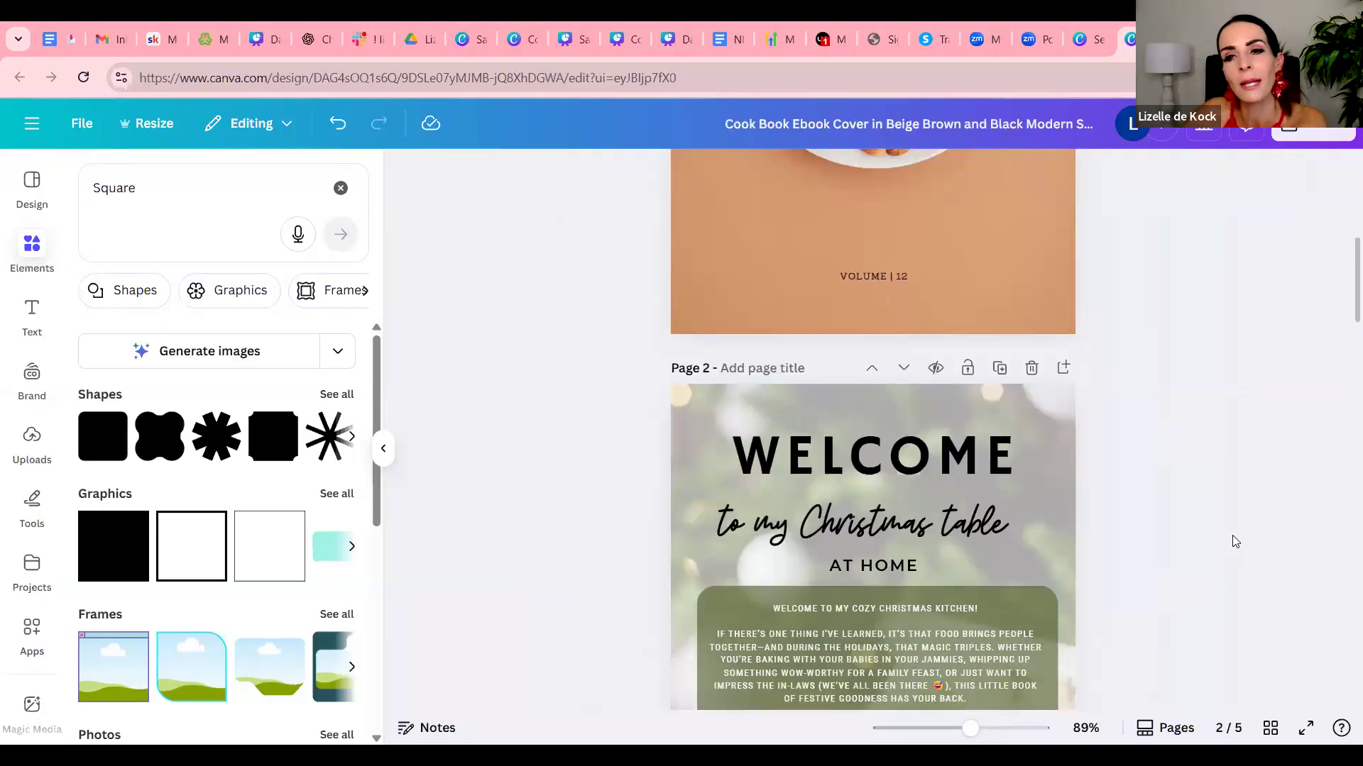
scroll(1207, 532, up, 4)
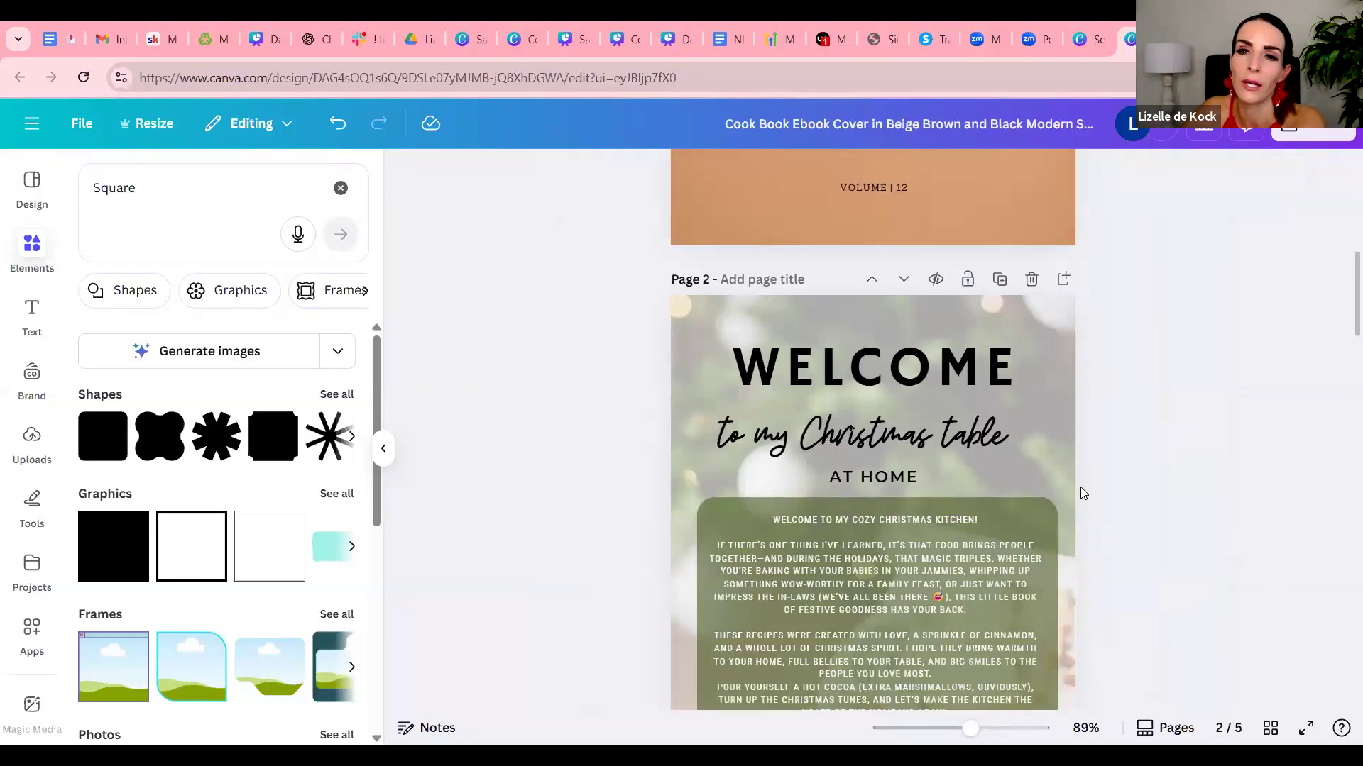
Replace the cover page's food photo background with the olive green from the document colors.
scroll(1080, 487, up, 8)
click(977, 278)
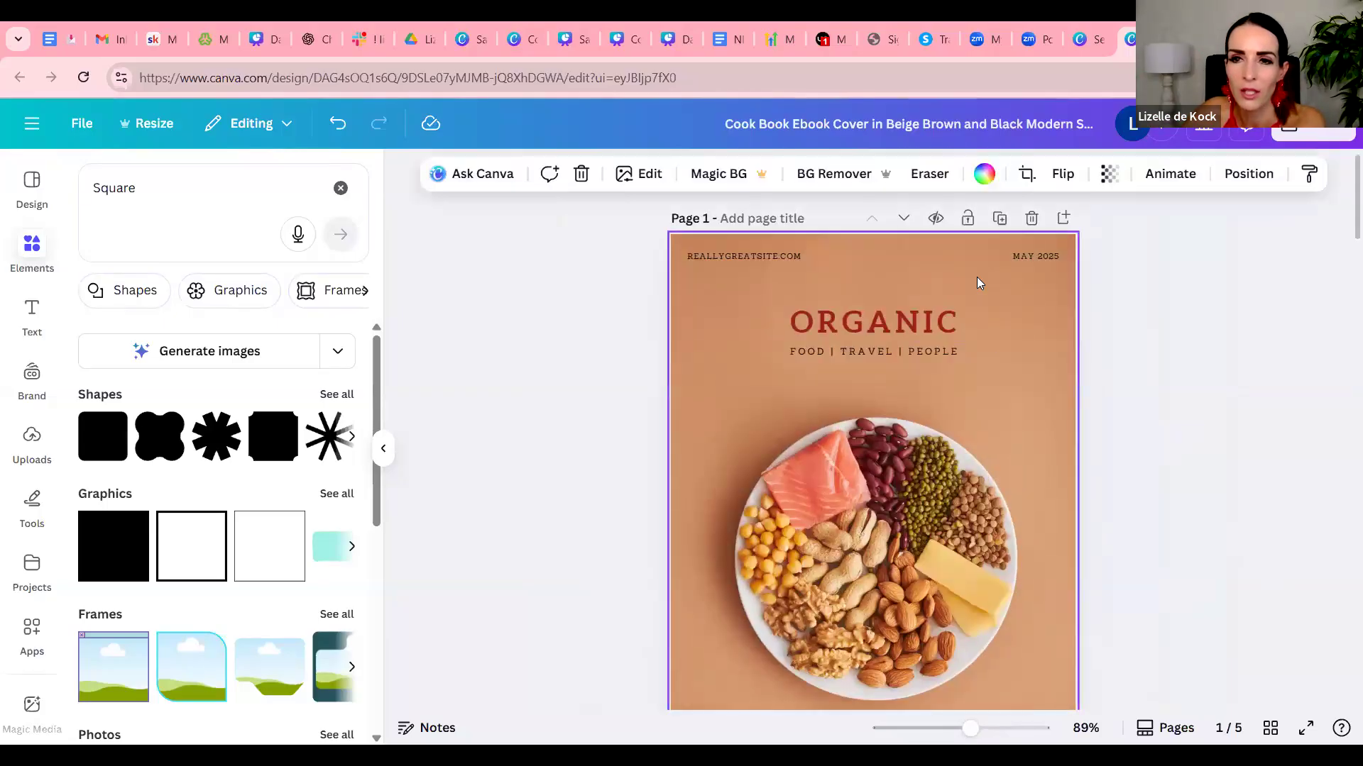
click(984, 177)
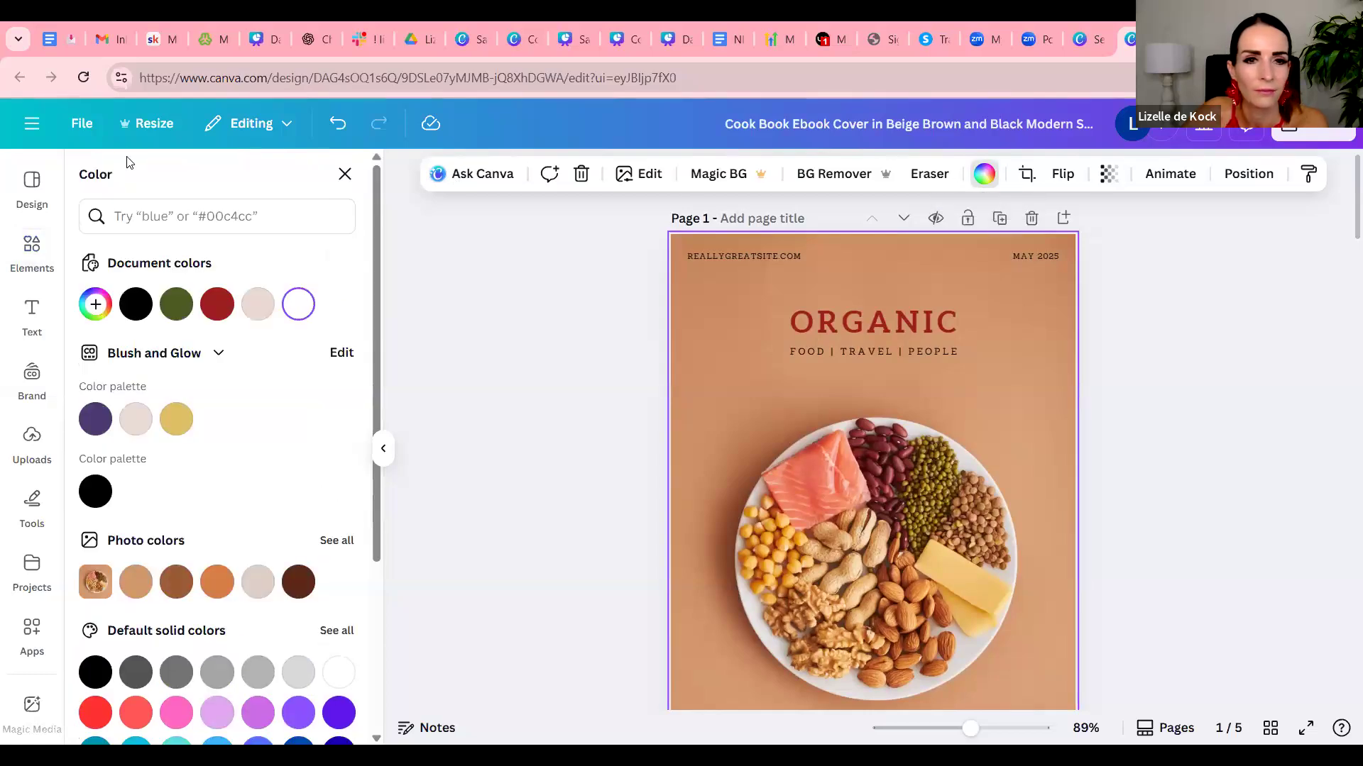
click(176, 304)
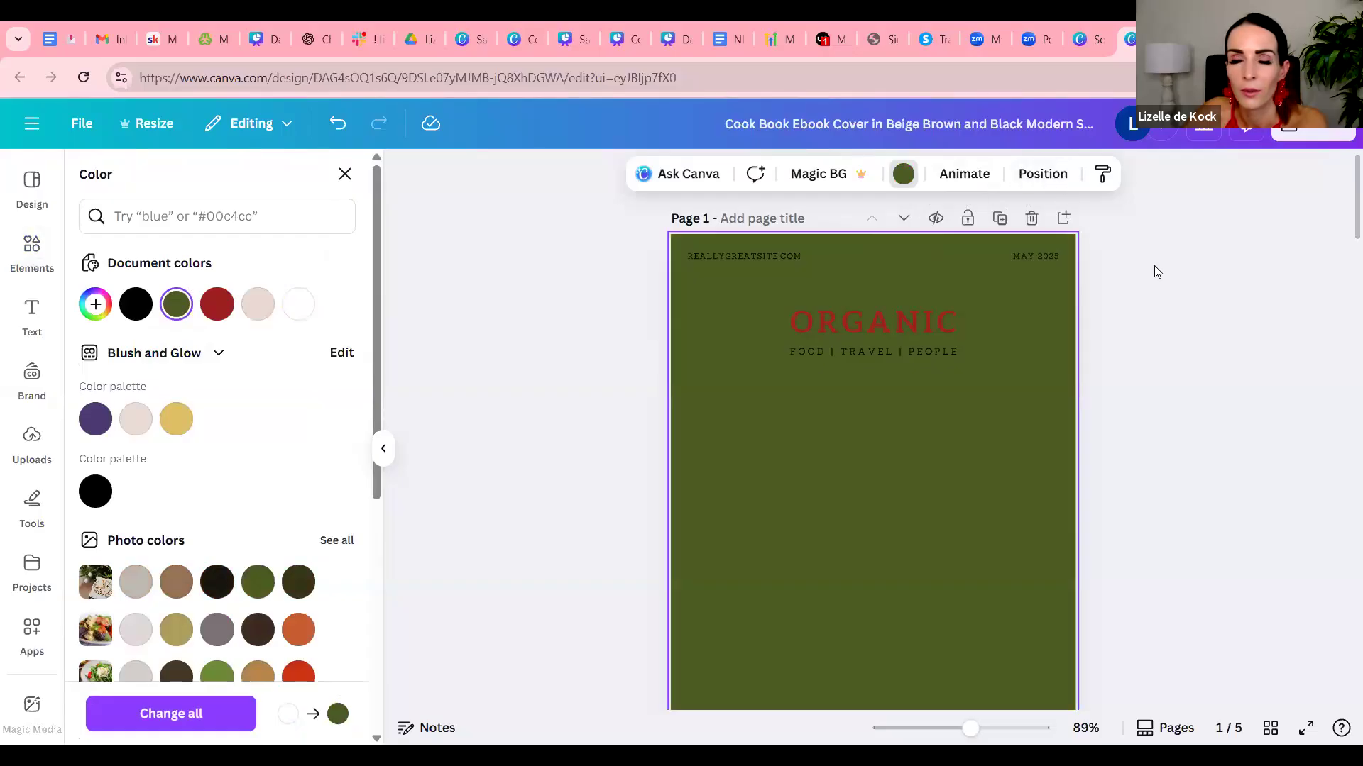
click(1002, 511)
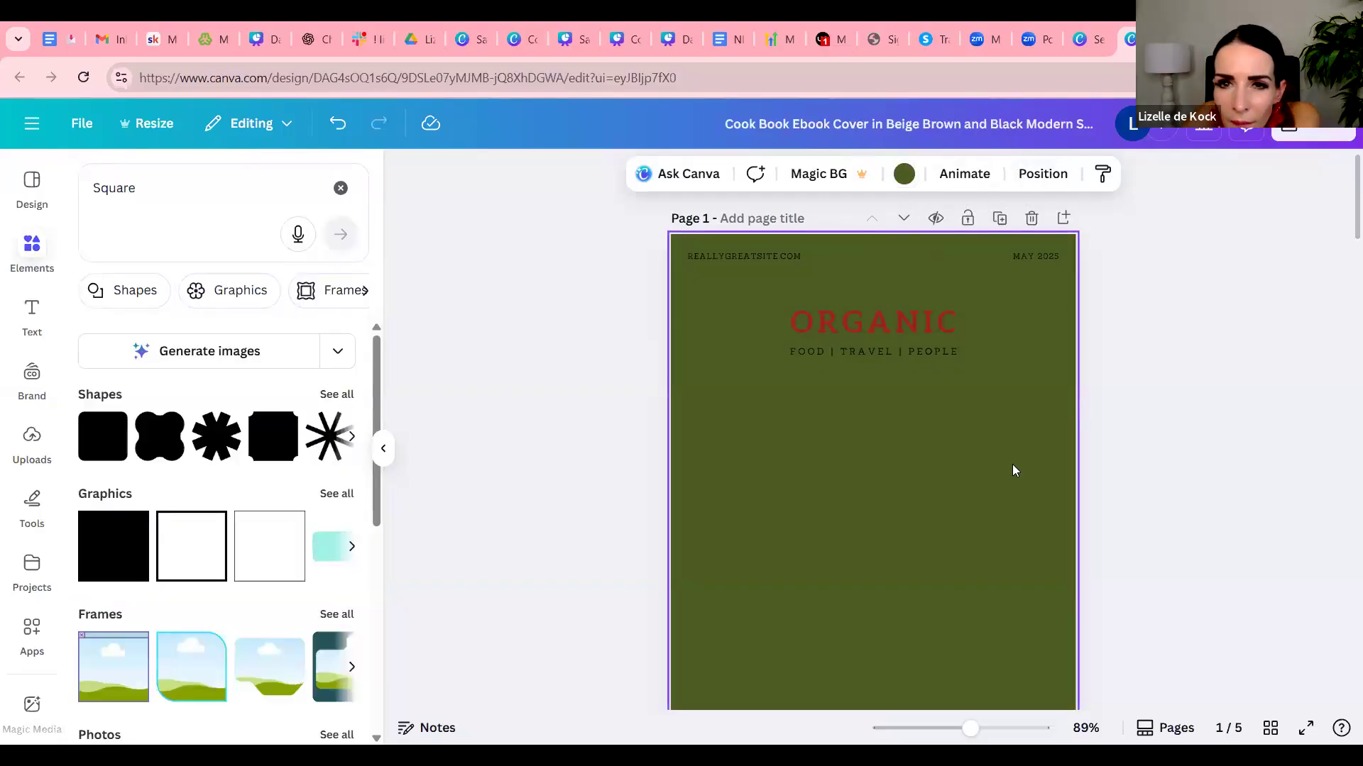
Change the cover page's olive green background to white from the document colors.
scroll(1008, 486, down, 1)
scroll(1008, 477, up, 1)
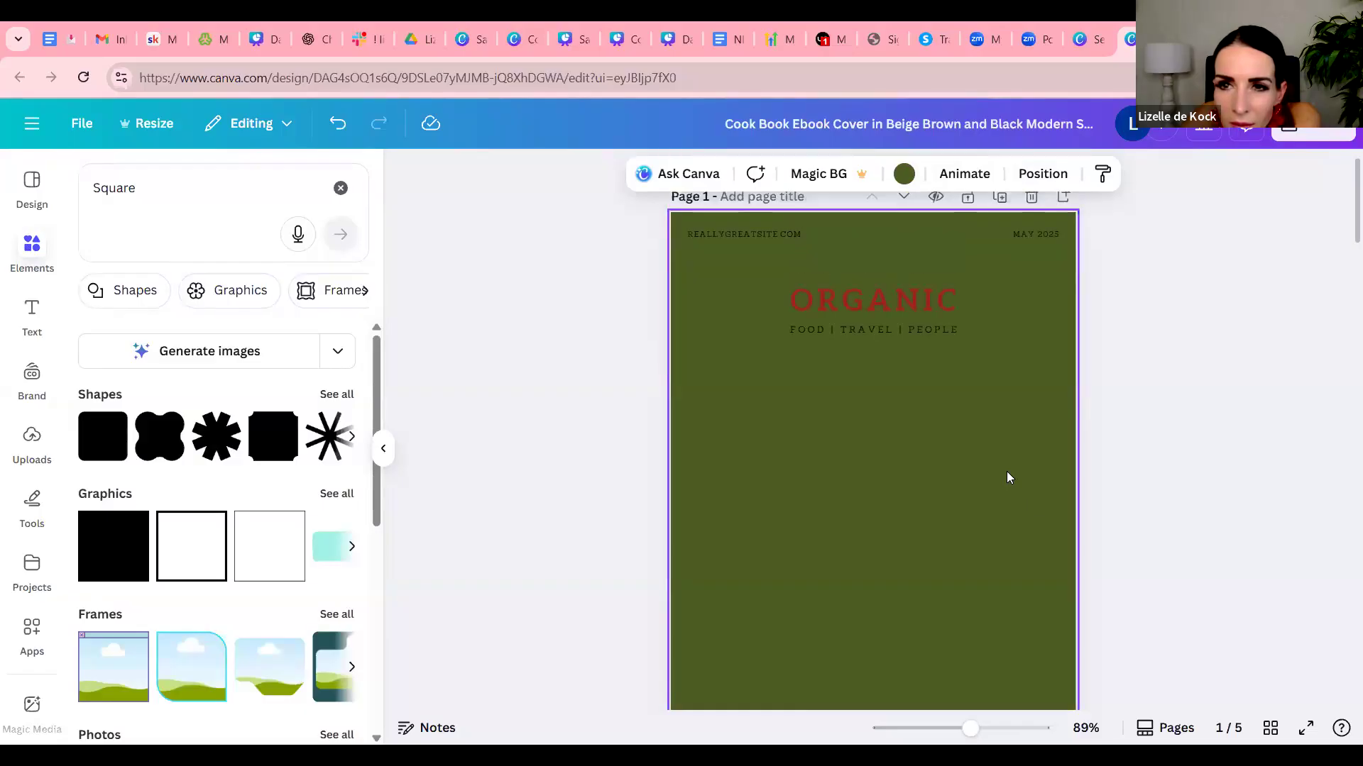
click(1179, 322)
click(995, 394)
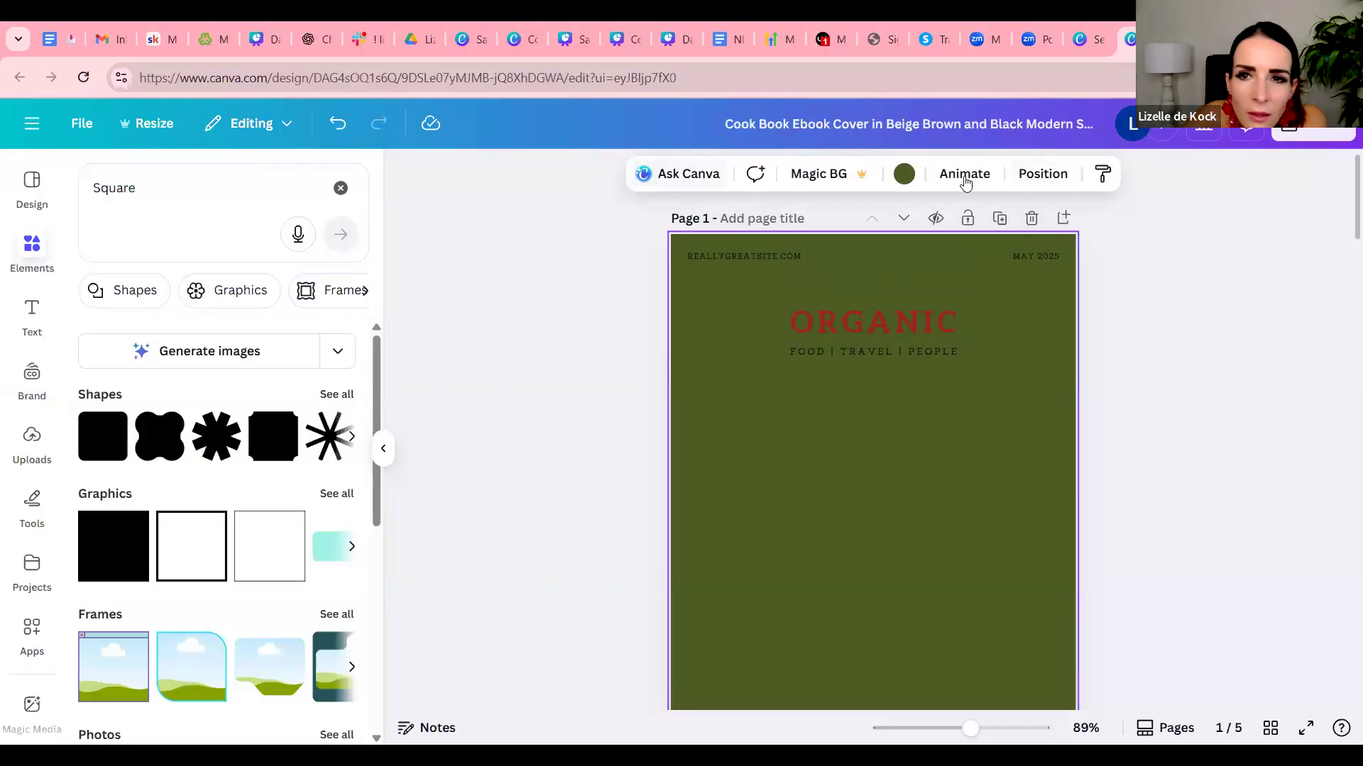
click(903, 174)
click(297, 305)
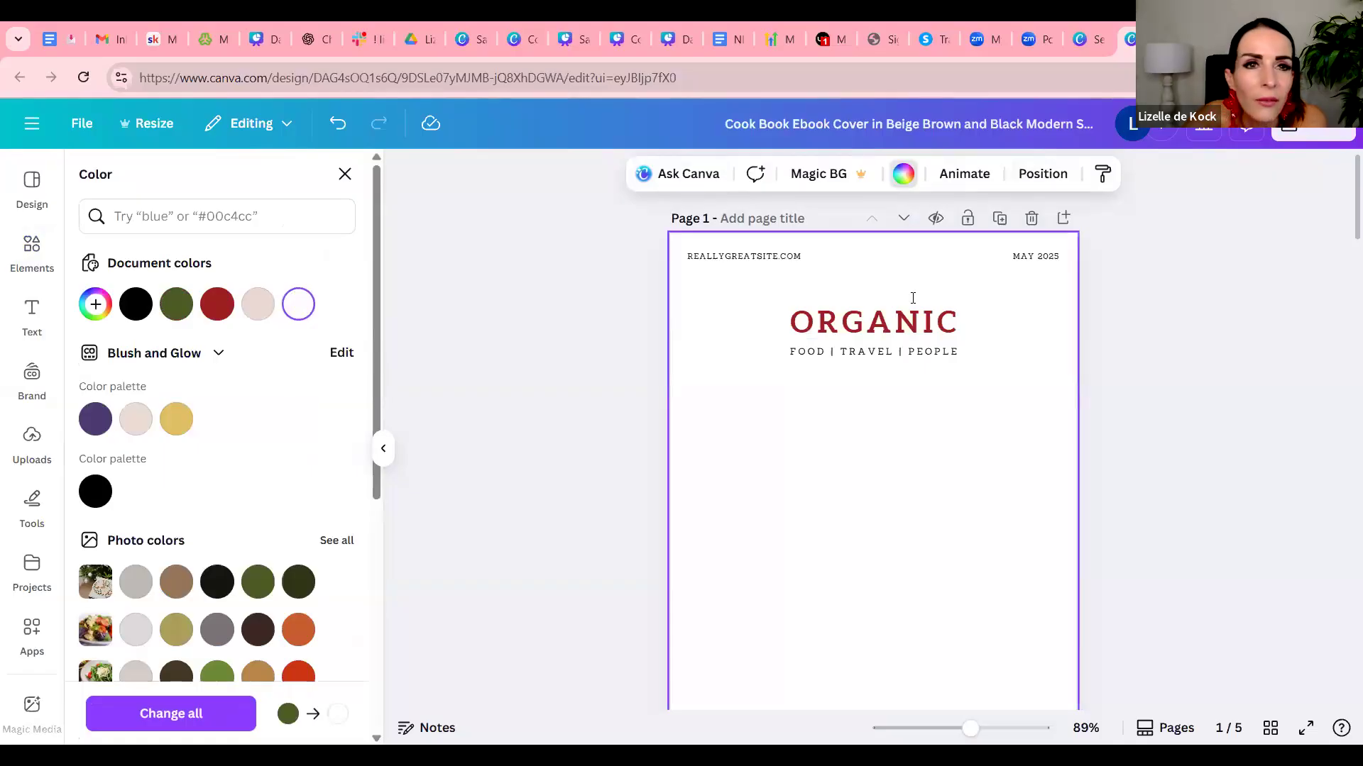
Undo the recent cover background changes back to the food photo.
click(338, 124)
click(337, 125)
click(338, 124)
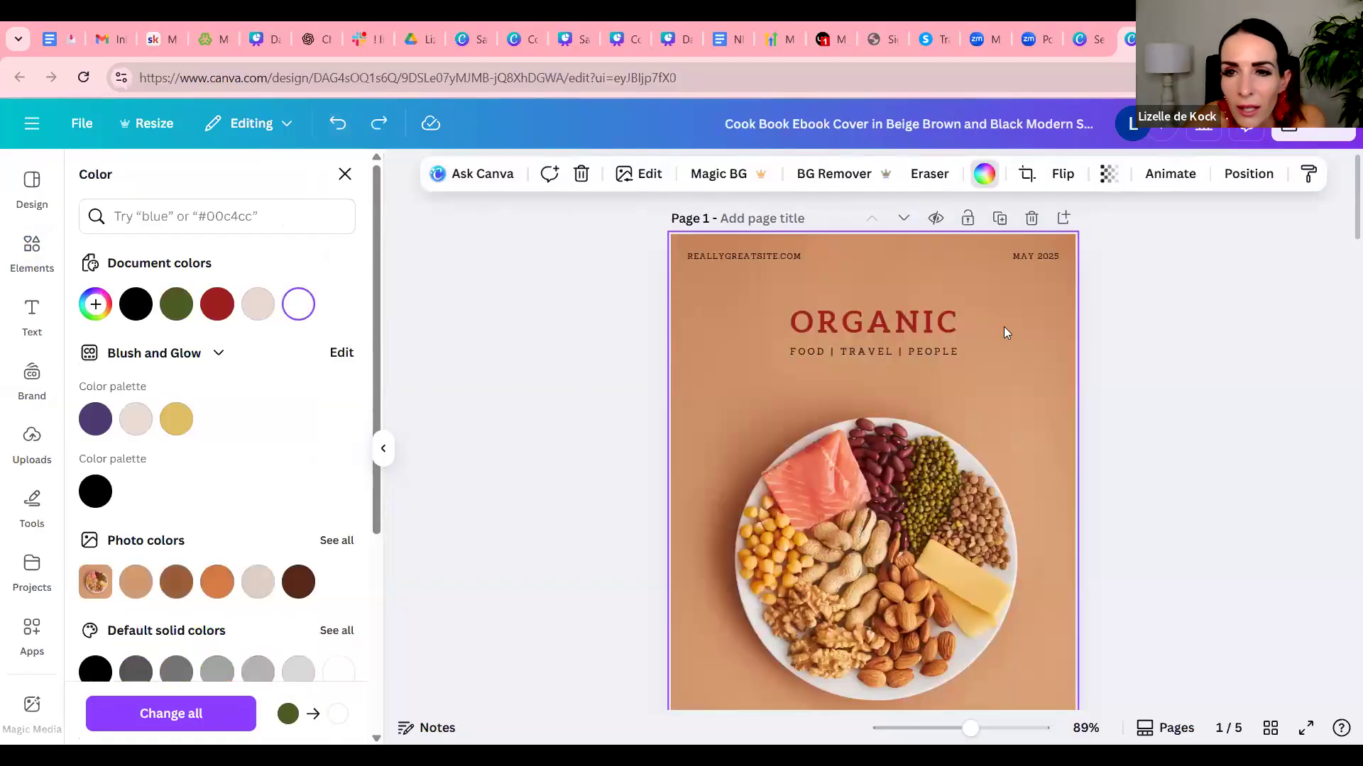
Set the cover food photo's transparency to 56 and apply the document's olive green behind it.
click(1038, 339)
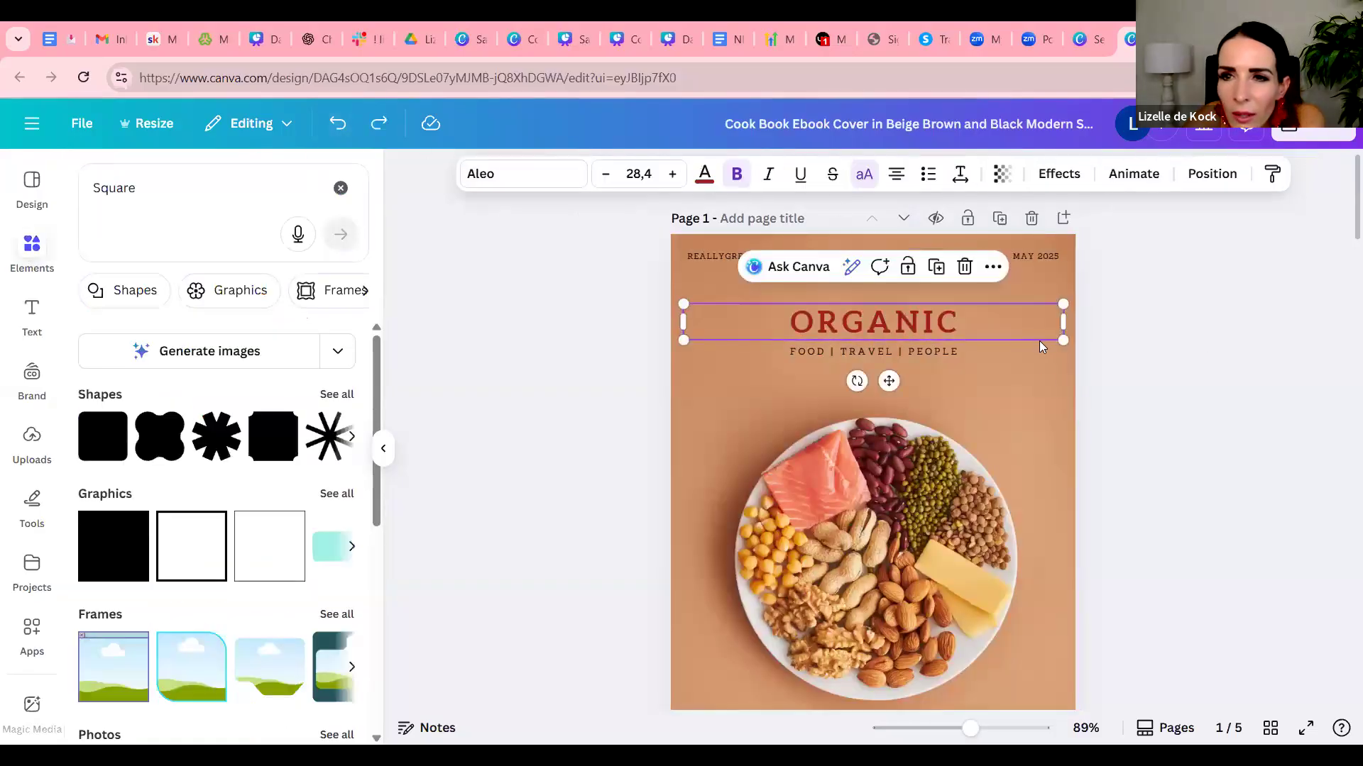
click(1048, 388)
click(1109, 174)
drag(1150, 252, 1094, 250)
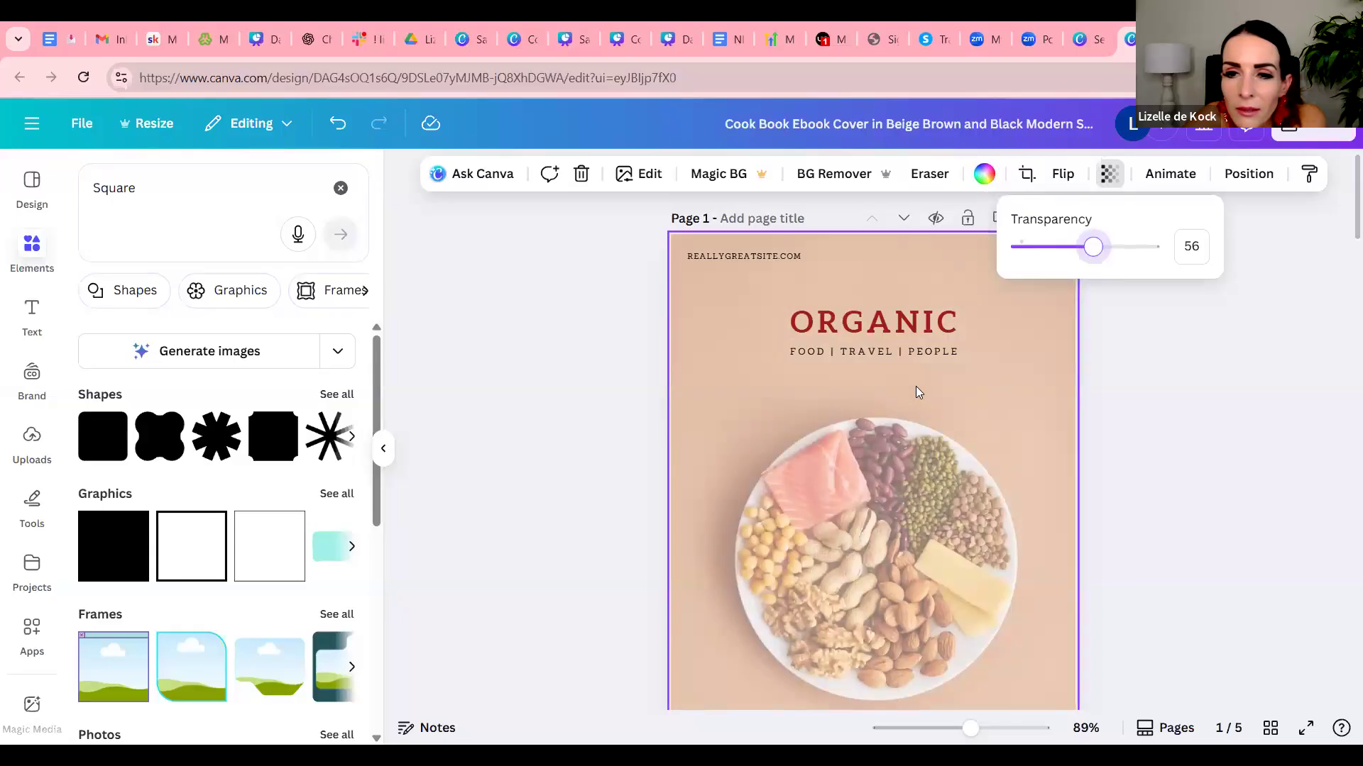
click(983, 175)
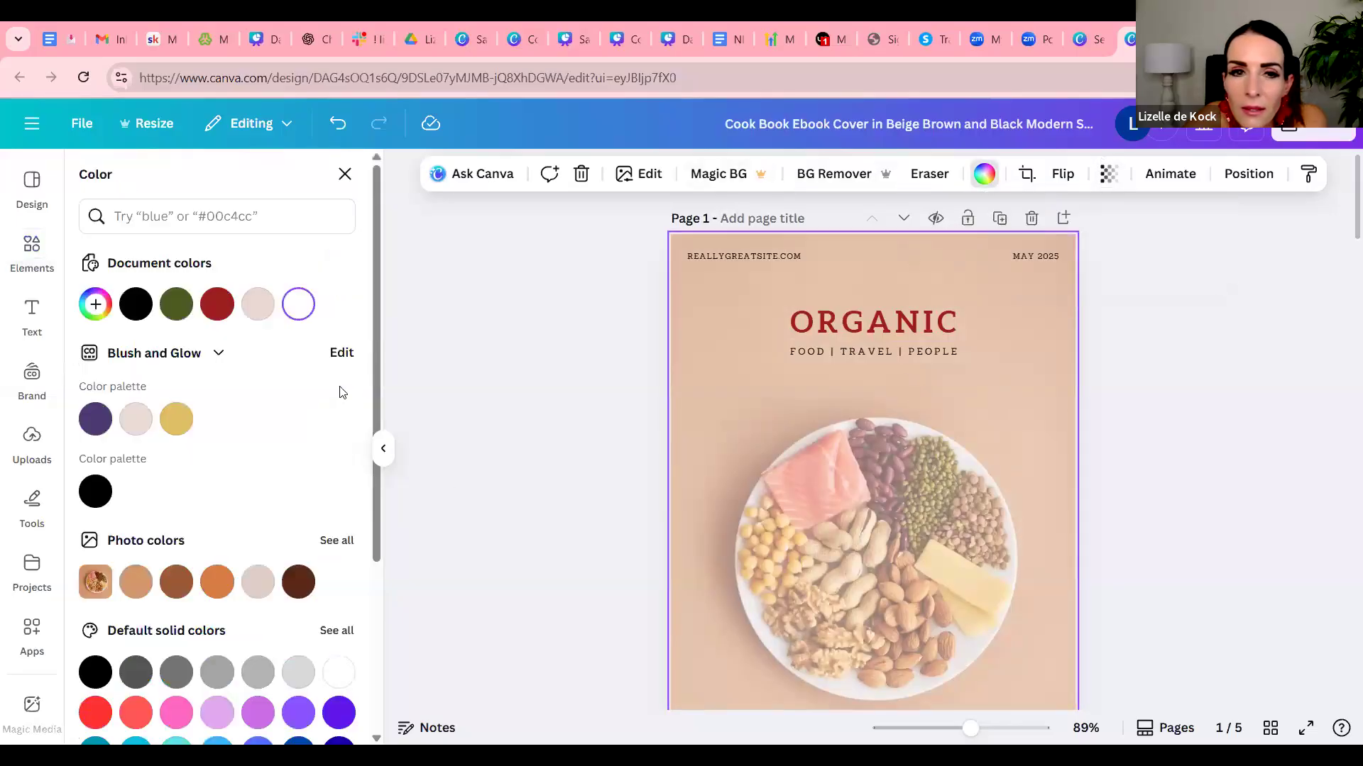
click(175, 304)
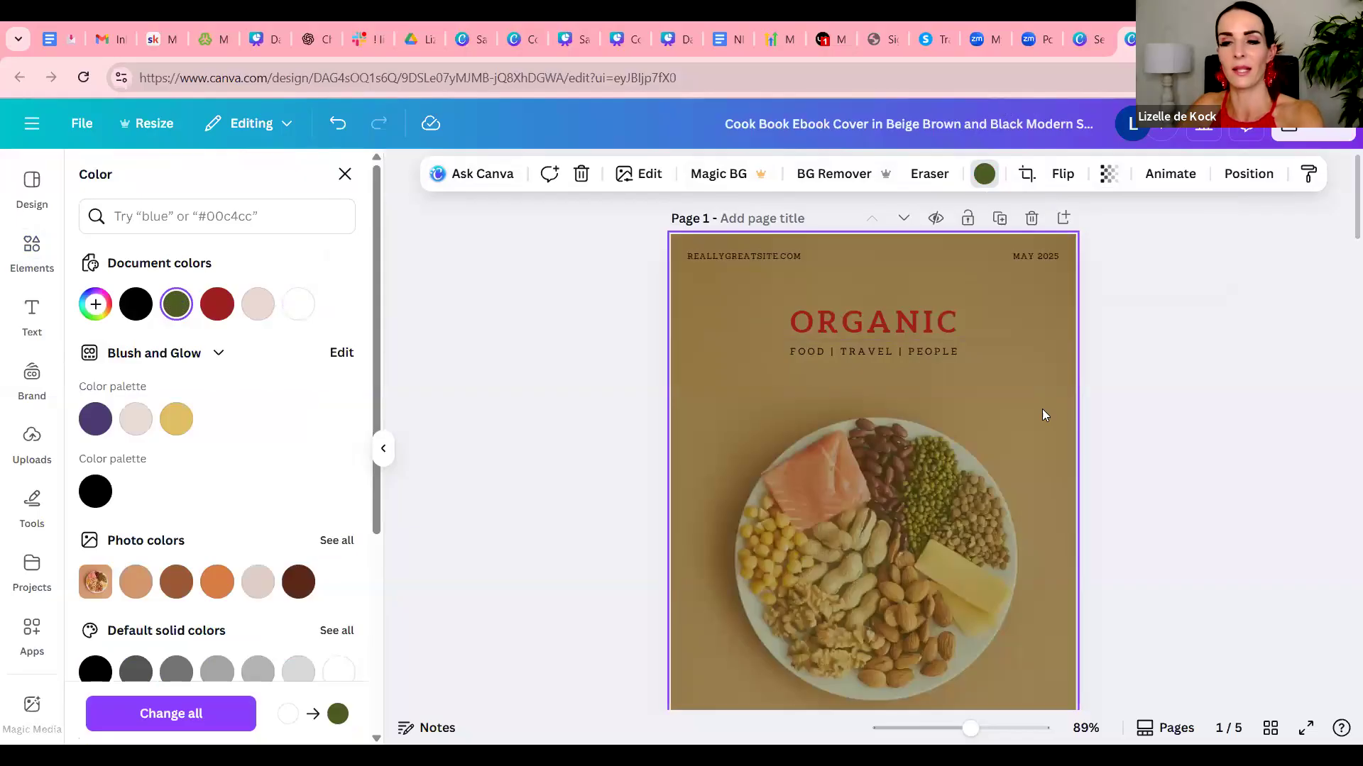
Delete the food photo from the cover and set the page background to white.
key(Delete)
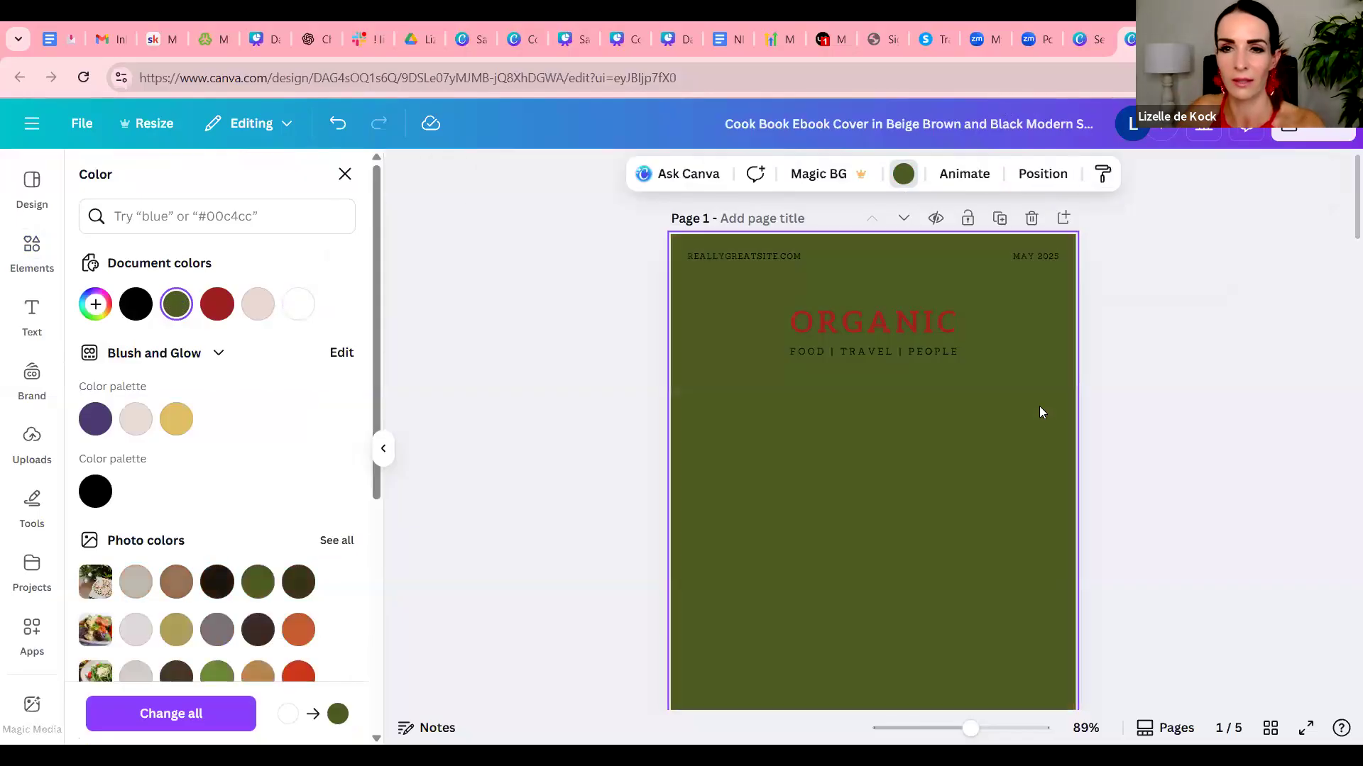
click(299, 304)
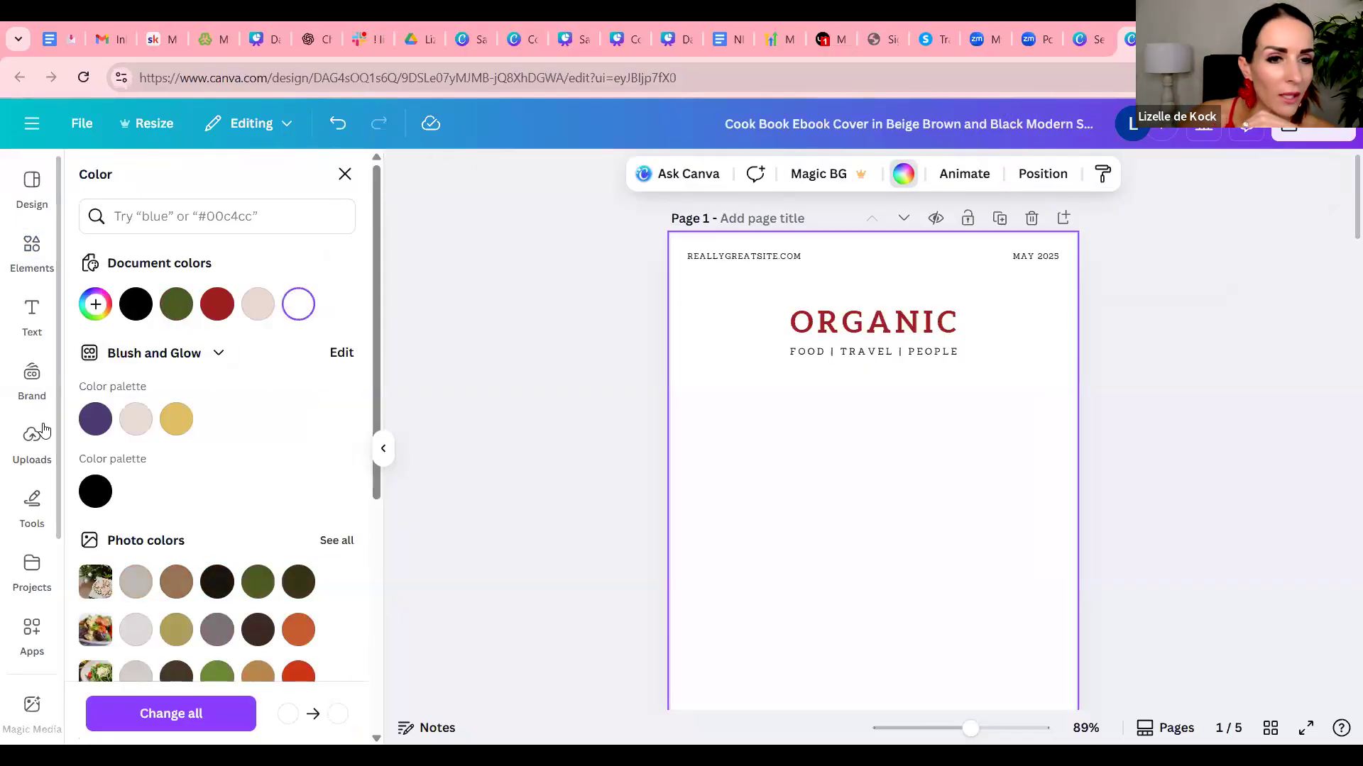
Search the photo library for "christmas cookbook cove".
scroll(42, 430, down, 5)
scroll(71, 554, down, 2)
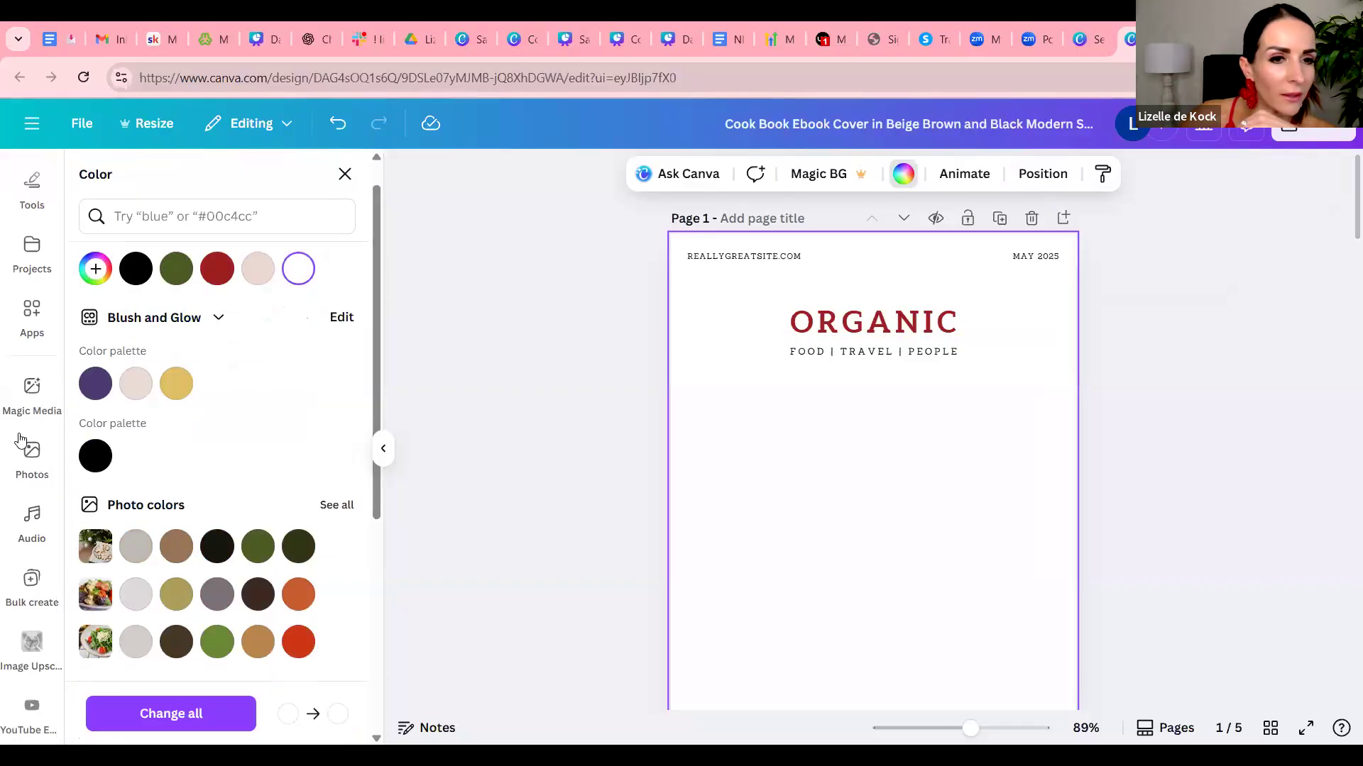
click(51, 452)
click(188, 186)
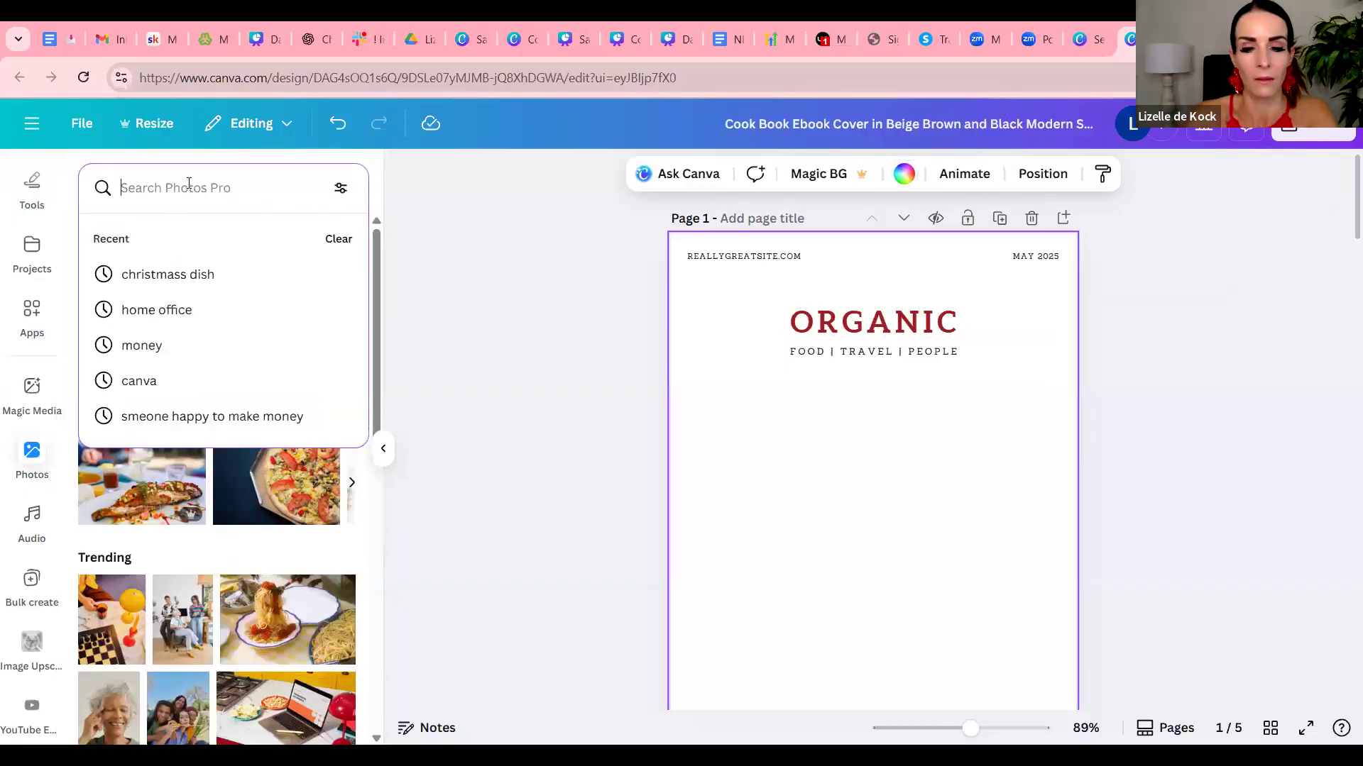
text(chris)
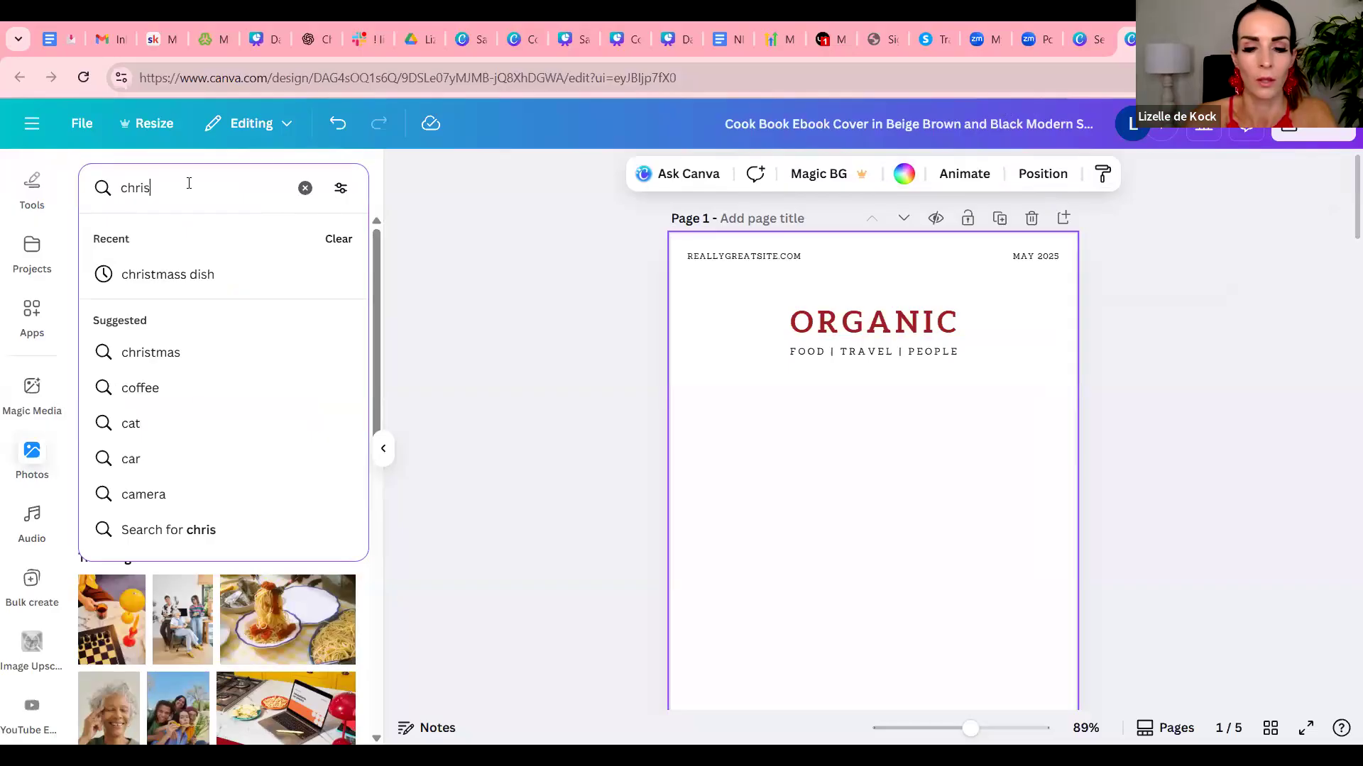
text(tmas cookbook co)
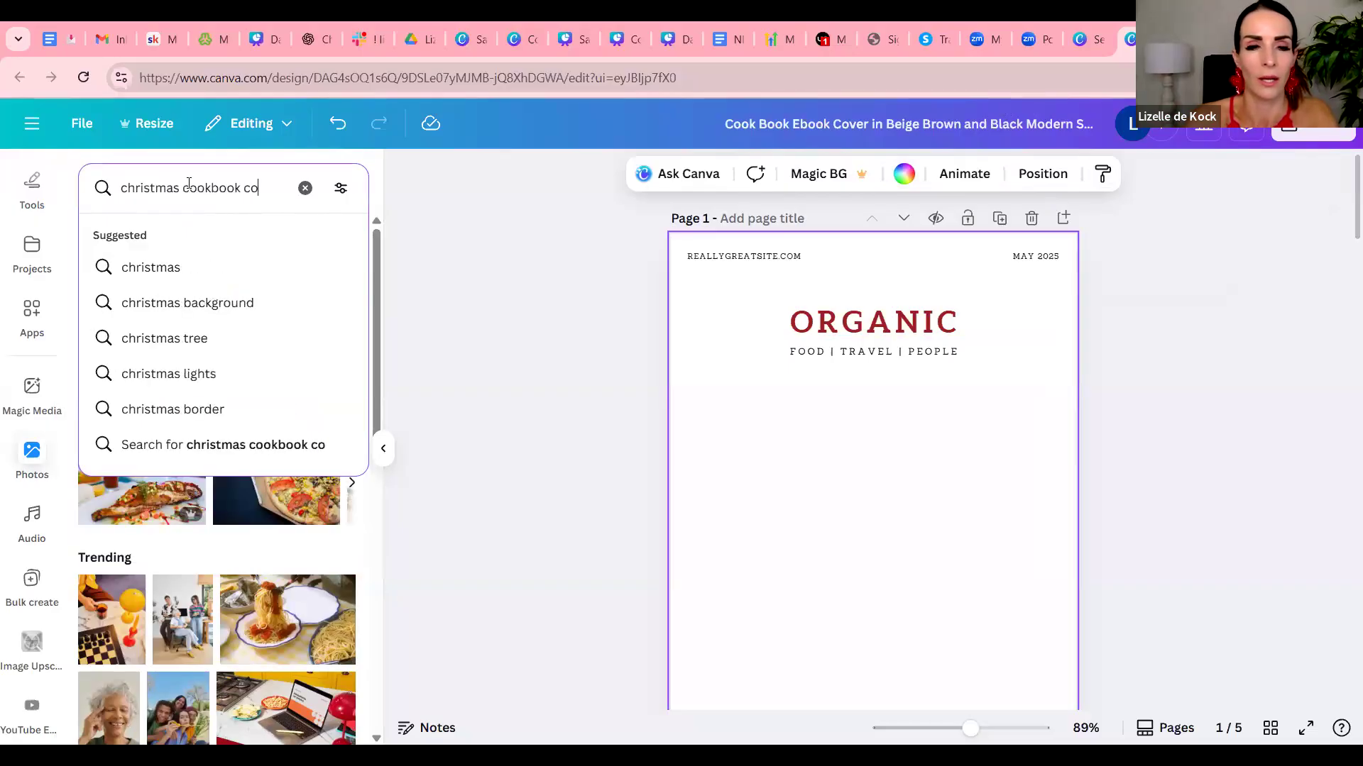
text(ve)
key(Return)
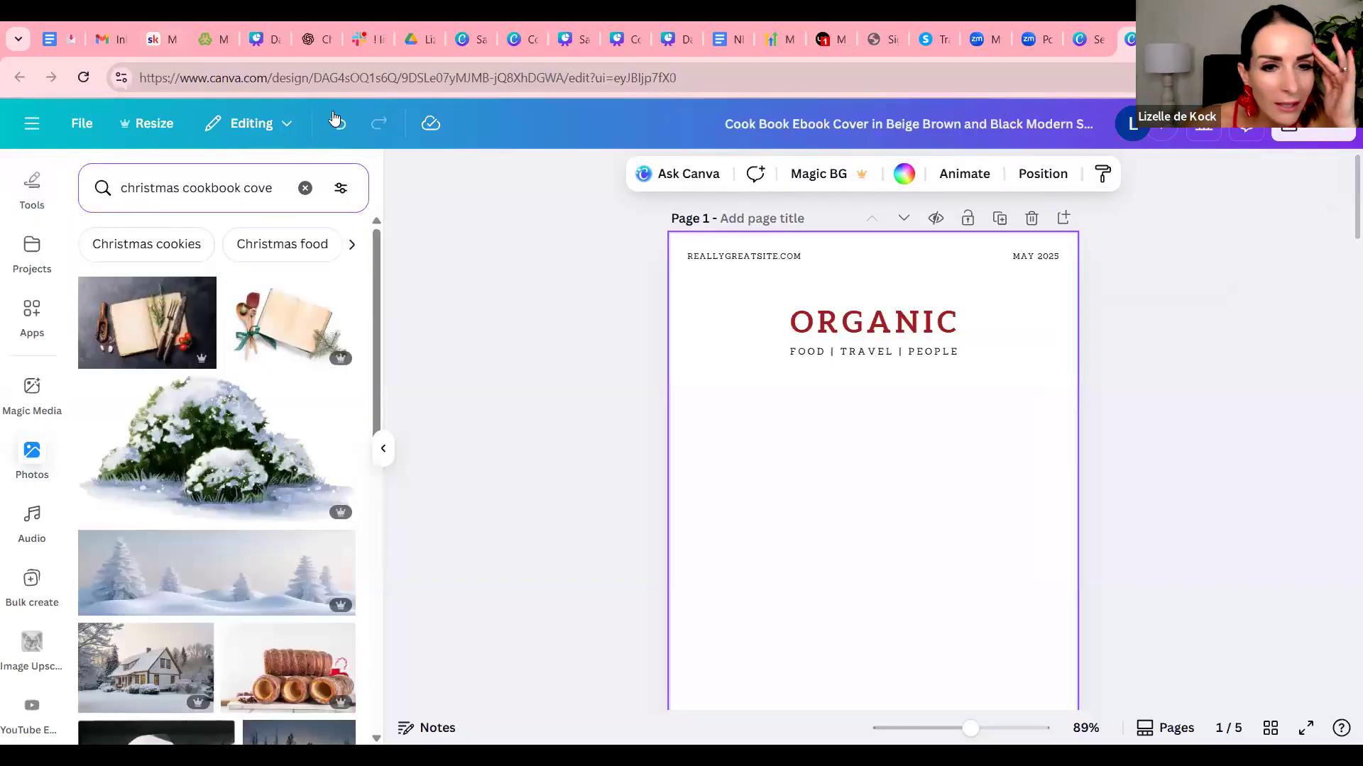
Place the photo of the open cookbook with a red page and a dessert so it fills the cover page.
scroll(505, 398, down, 3)
scroll(306, 495, down, 10)
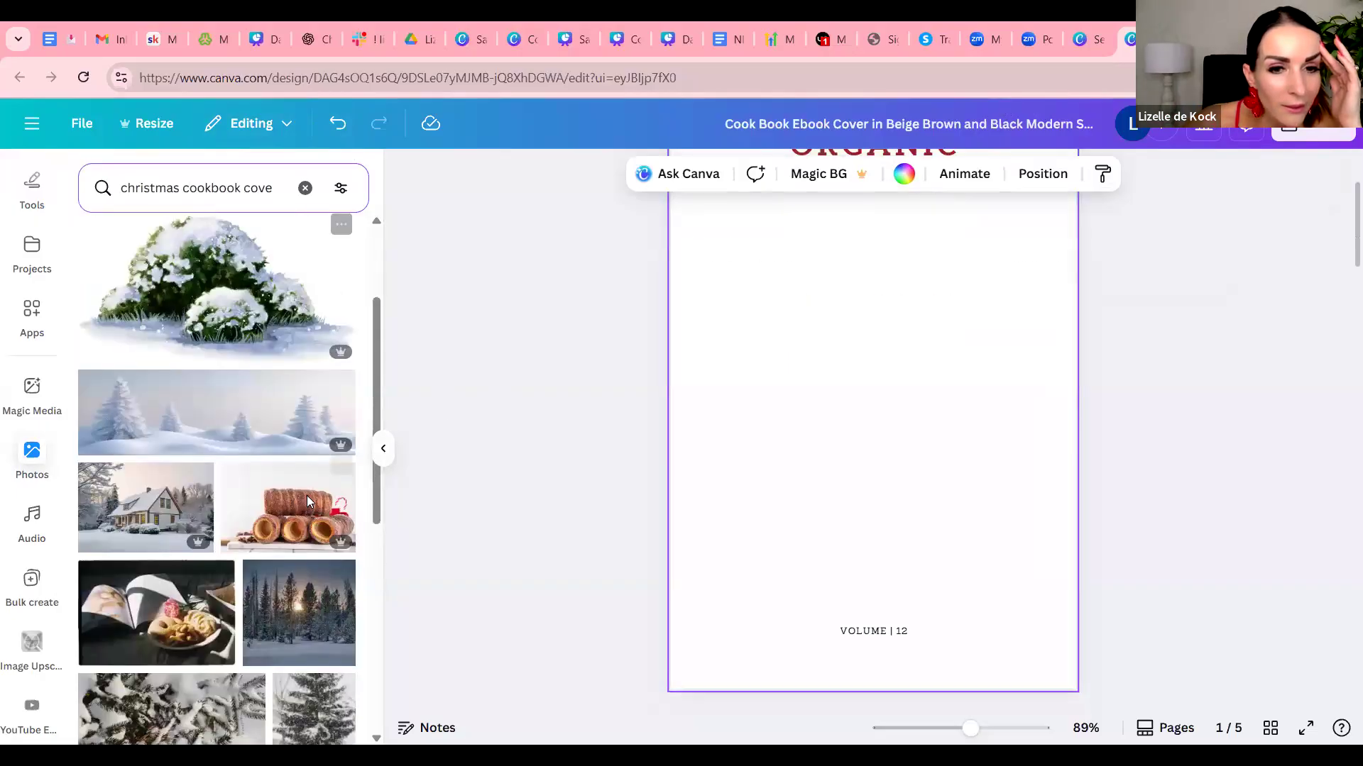
scroll(303, 499, up, 4)
scroll(278, 448, down, 1)
scroll(280, 454, down, 4)
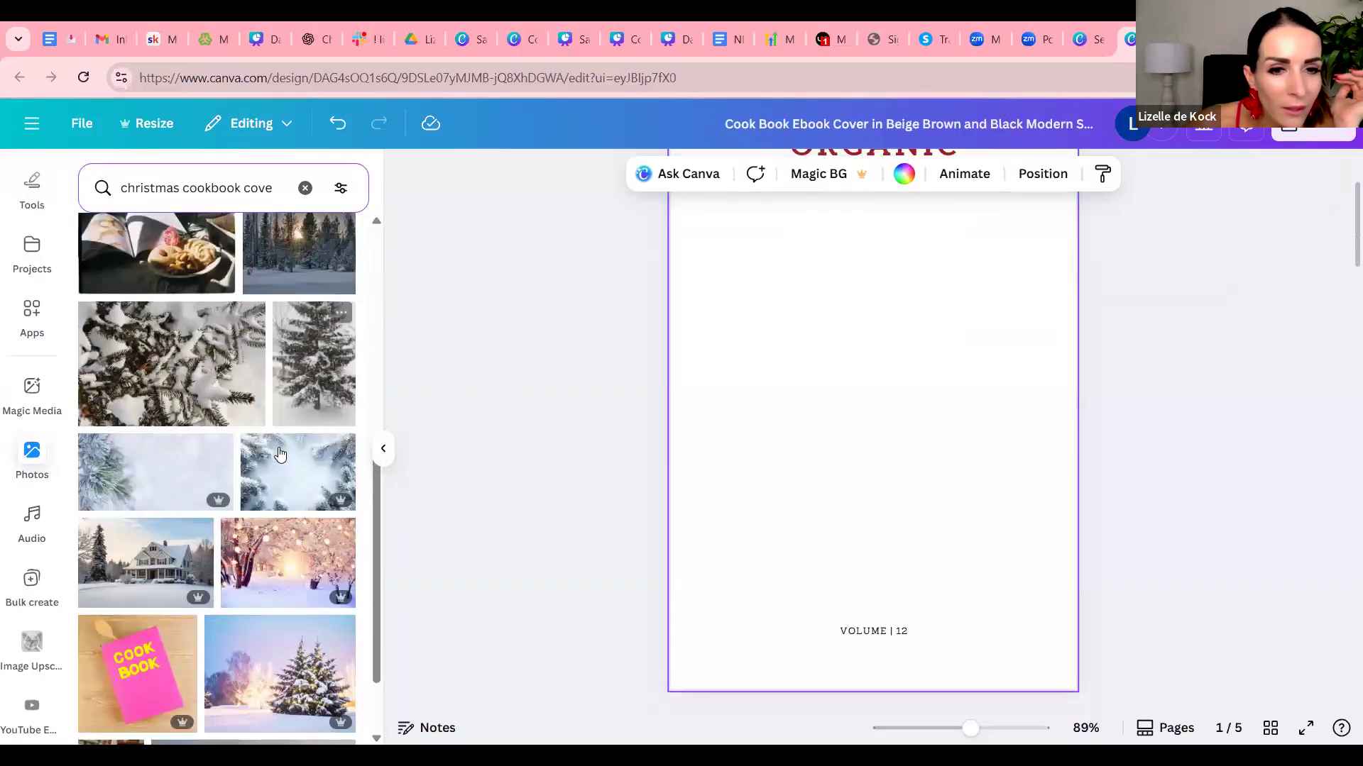
scroll(280, 454, down, 5)
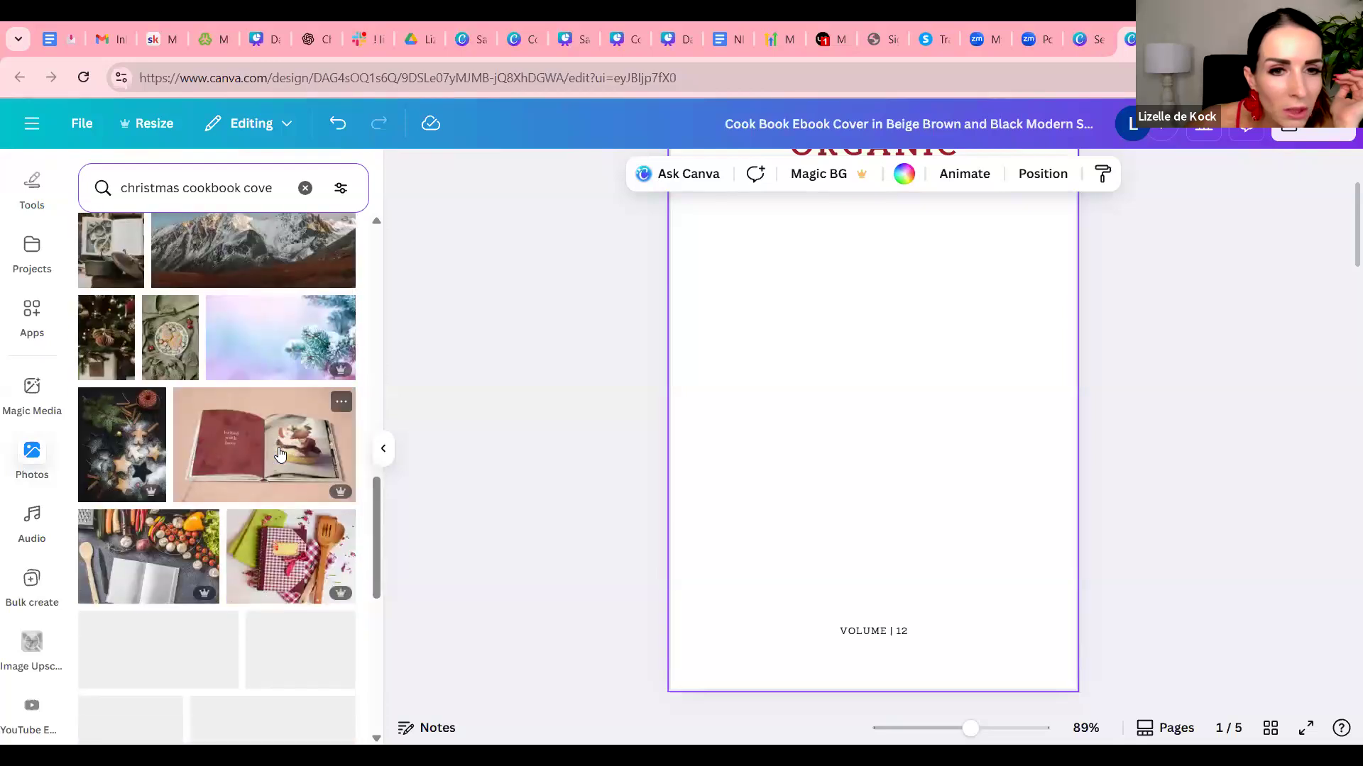
drag(280, 440, 692, 241)
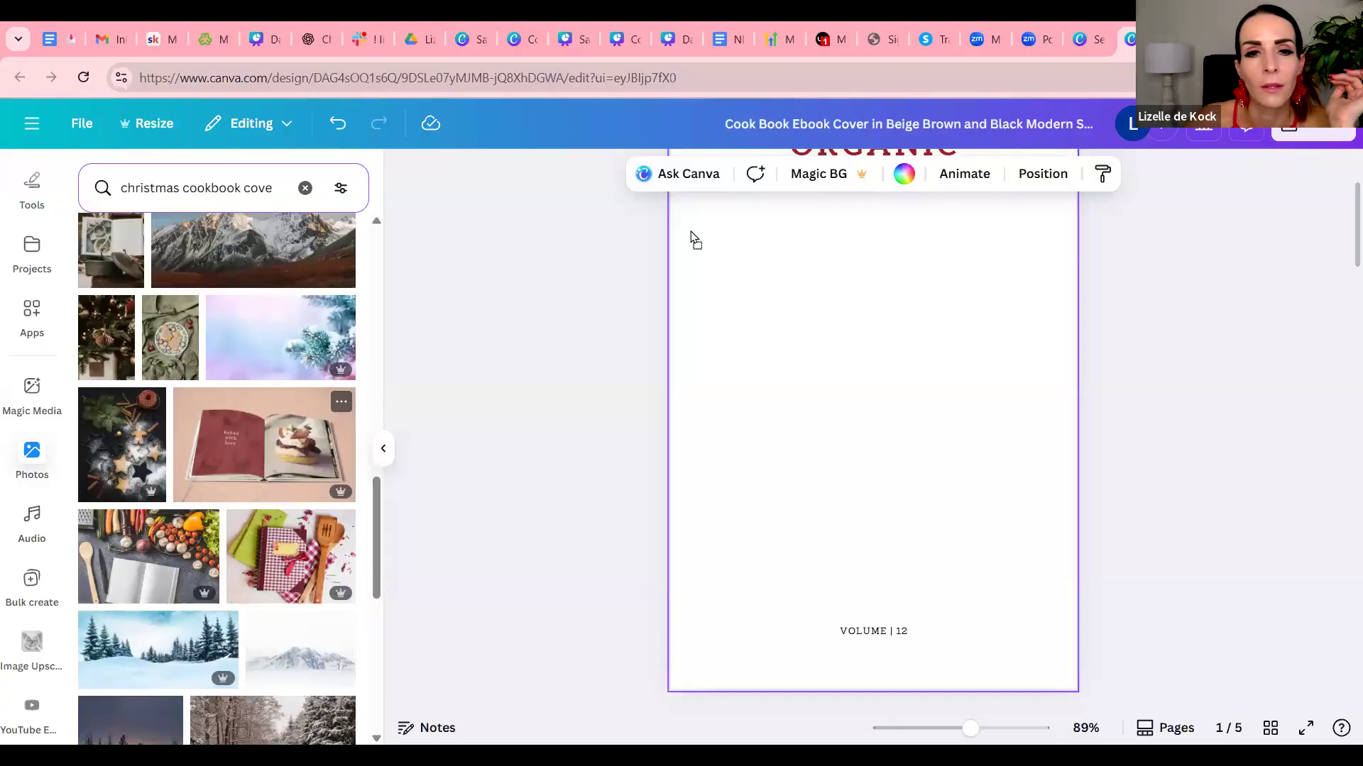
scroll(955, 430, up, 3)
drag(243, 453, 239, 451)
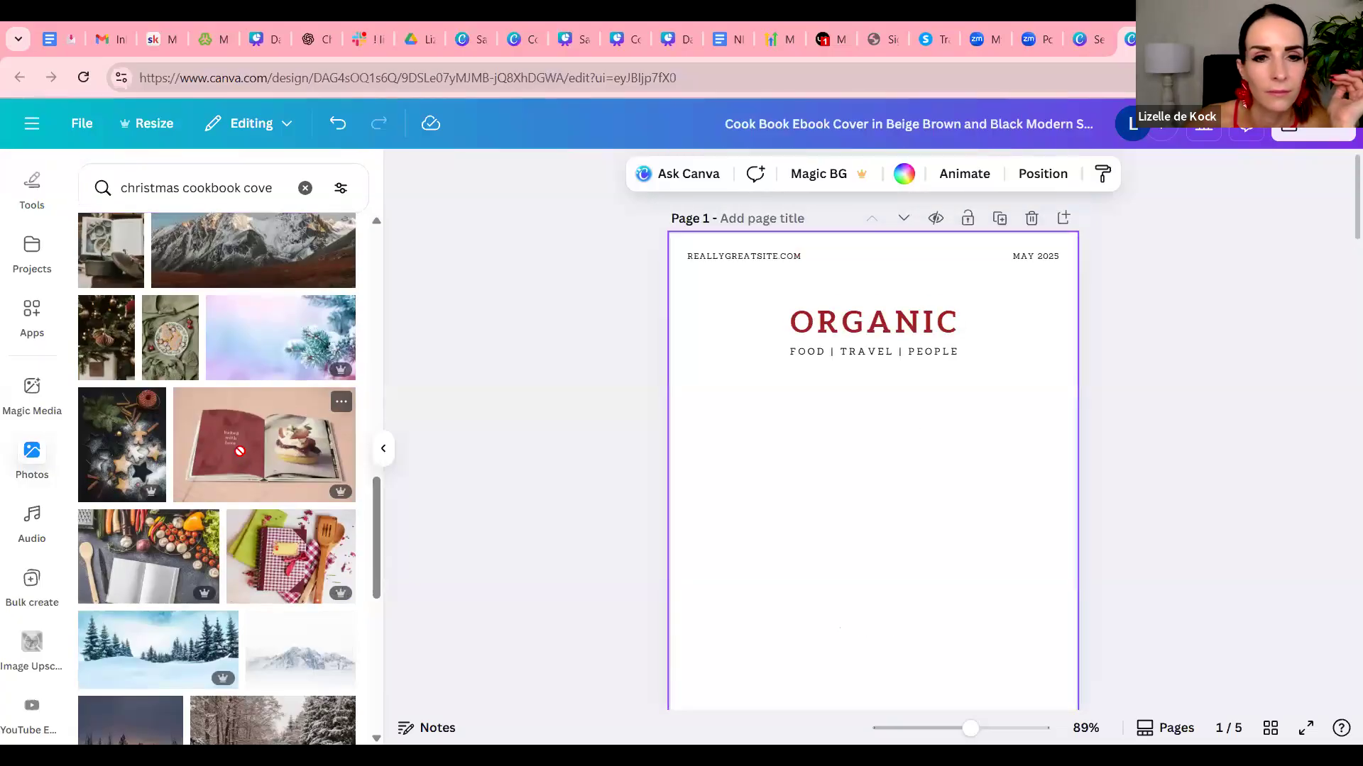
drag(654, 264, 817, 328)
scroll(823, 331, down, 1)
scroll(829, 332, down, 1)
scroll(819, 312, up, 1)
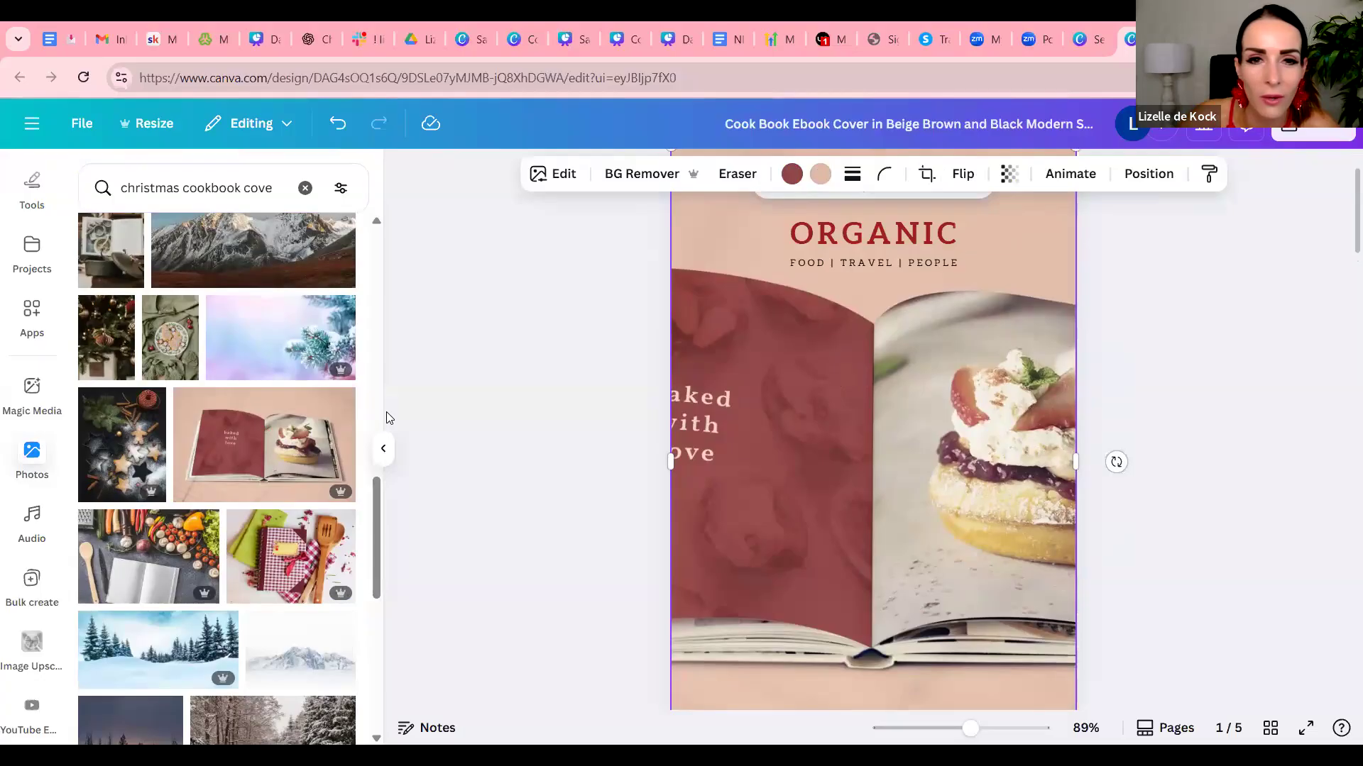
Look through more of the Christmas cookbook photo results for an alternative cover image.
scroll(223, 408, down, 3)
scroll(288, 425, down, 10)
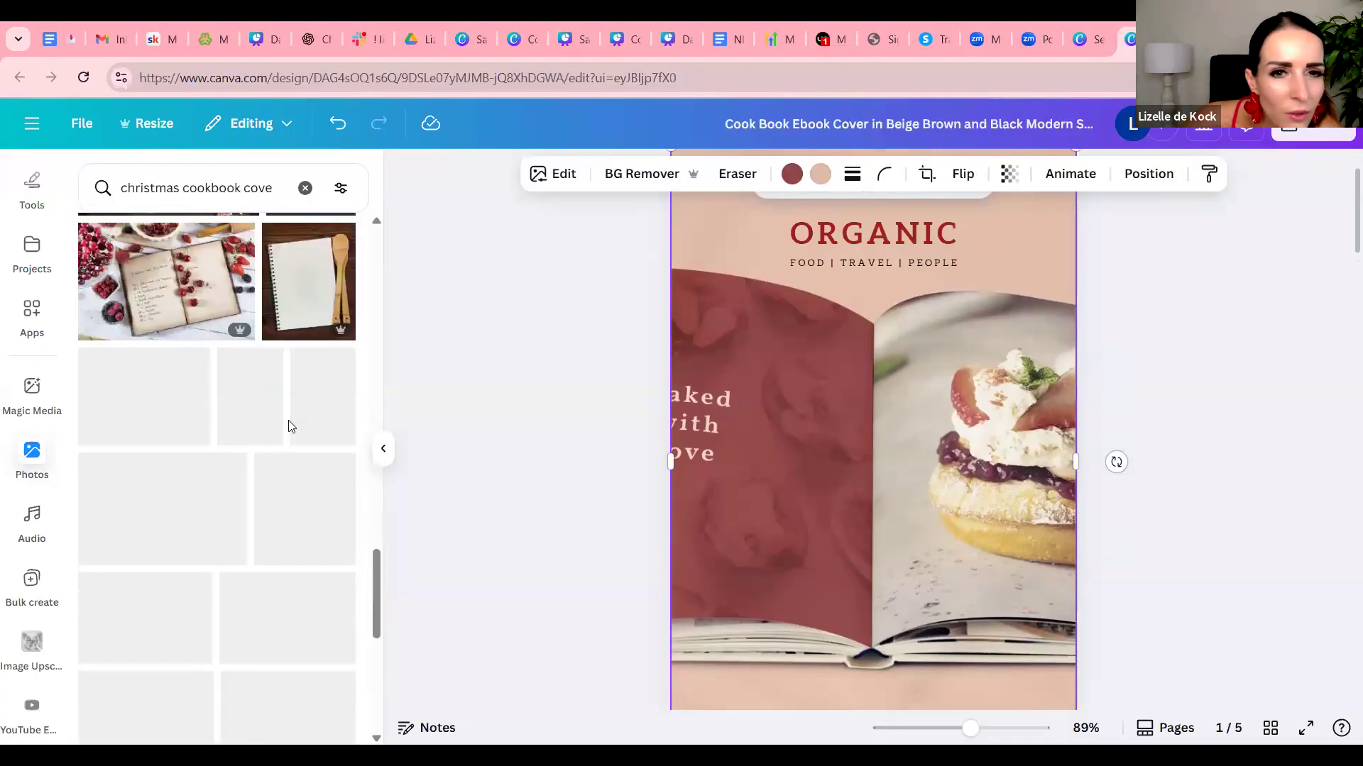
scroll(289, 424, down, 10)
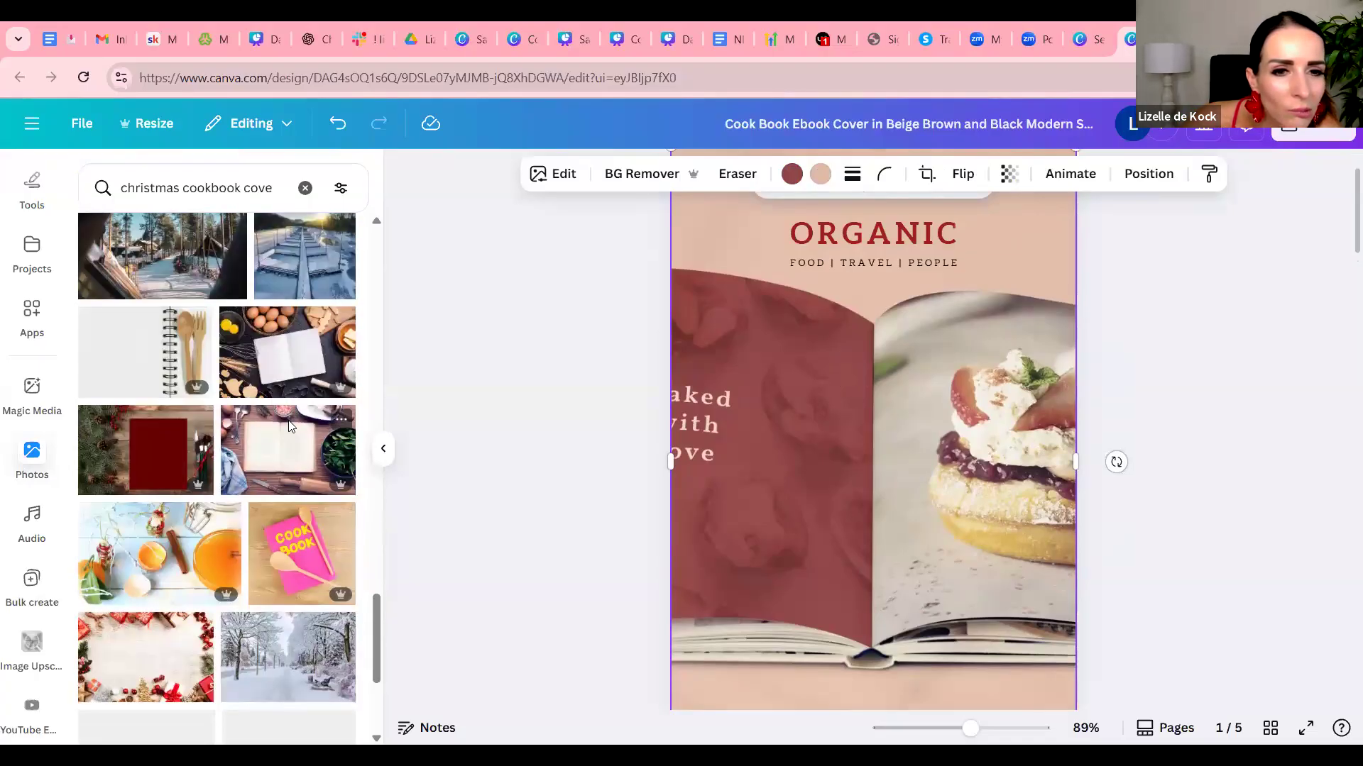
scroll(288, 424, down, 10)
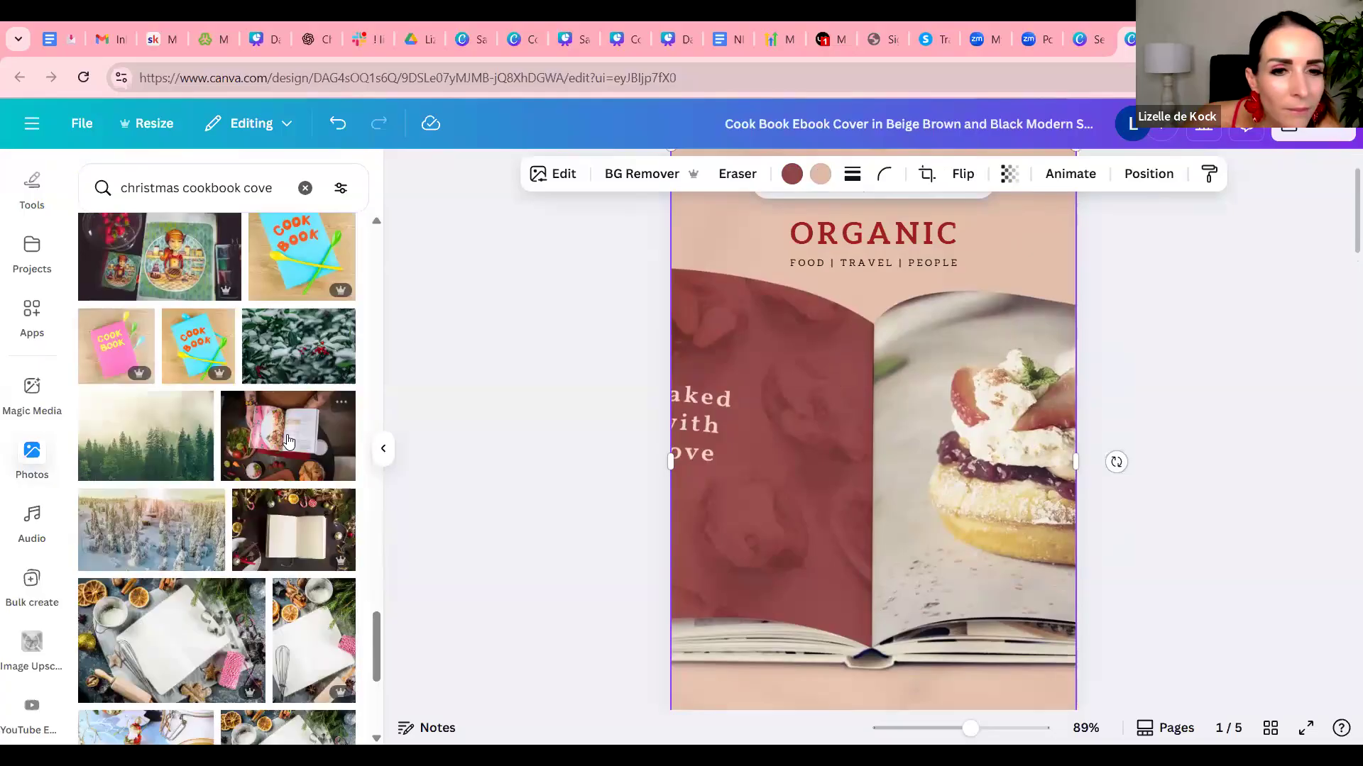
scroll(306, 401, down, 3)
scroll(306, 401, down, 8)
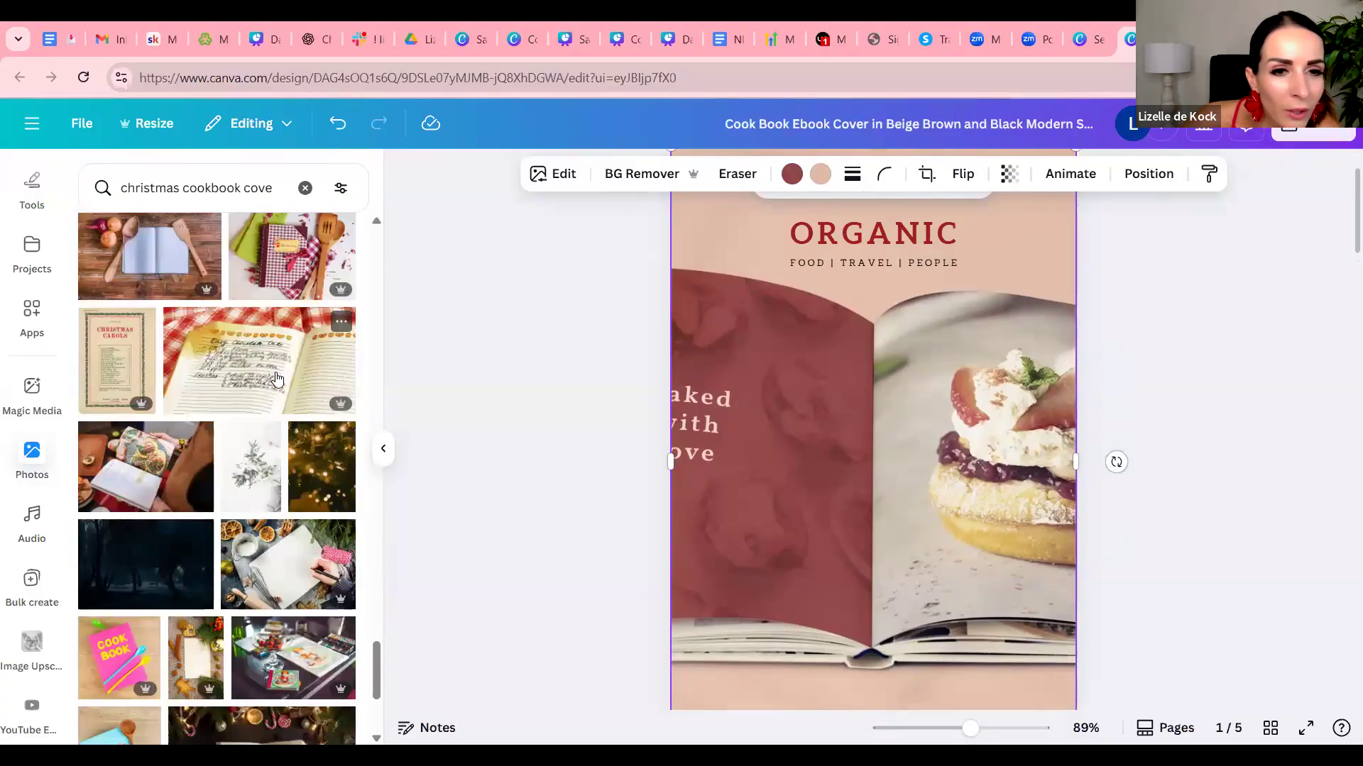
scroll(253, 365, down, 5)
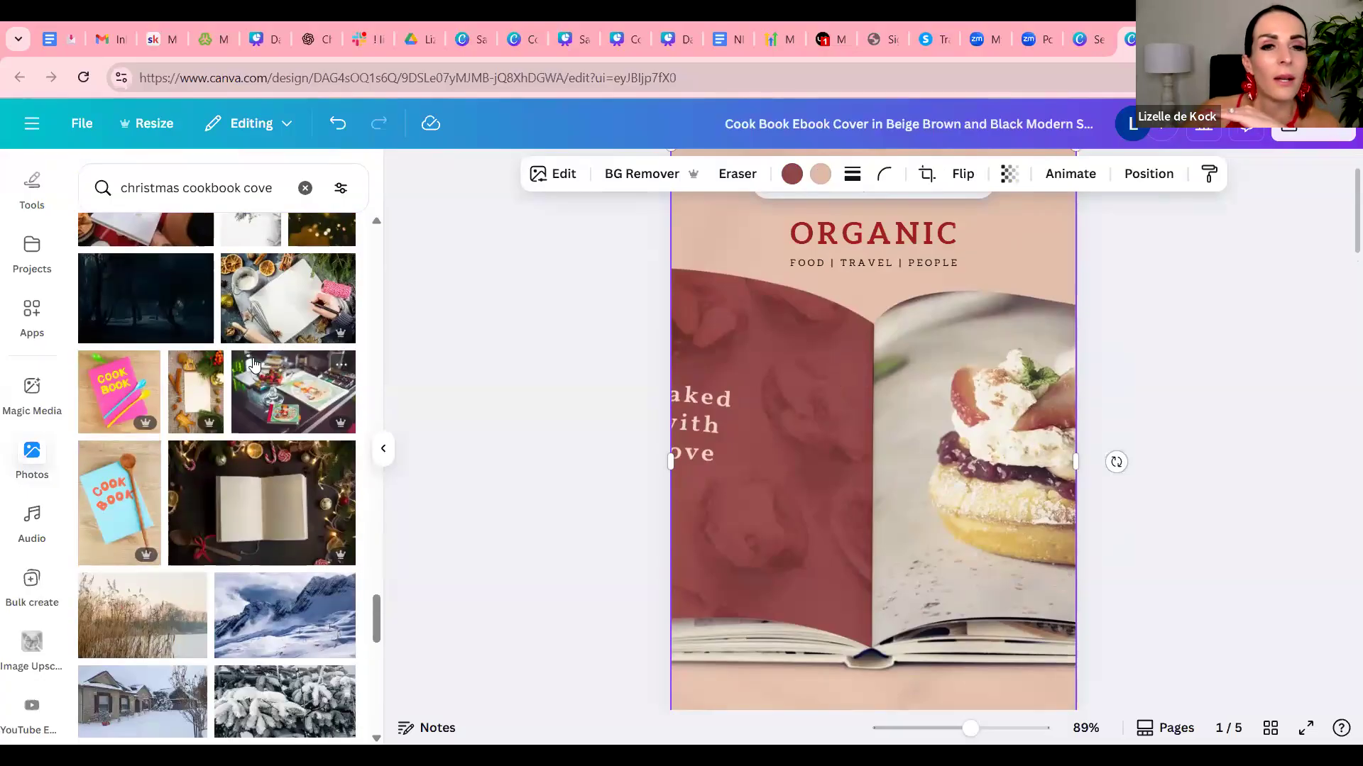
scroll(254, 365, down, 8)
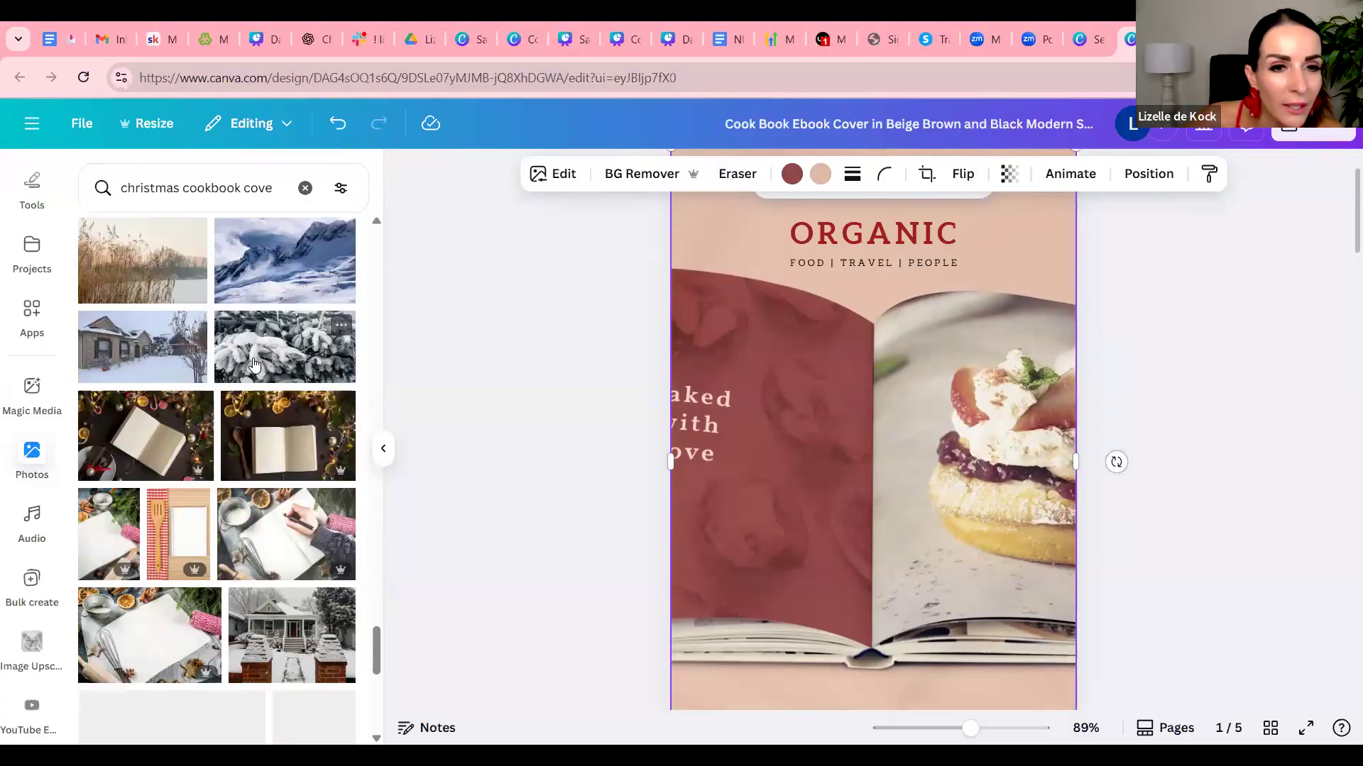
scroll(254, 365, down, 1)
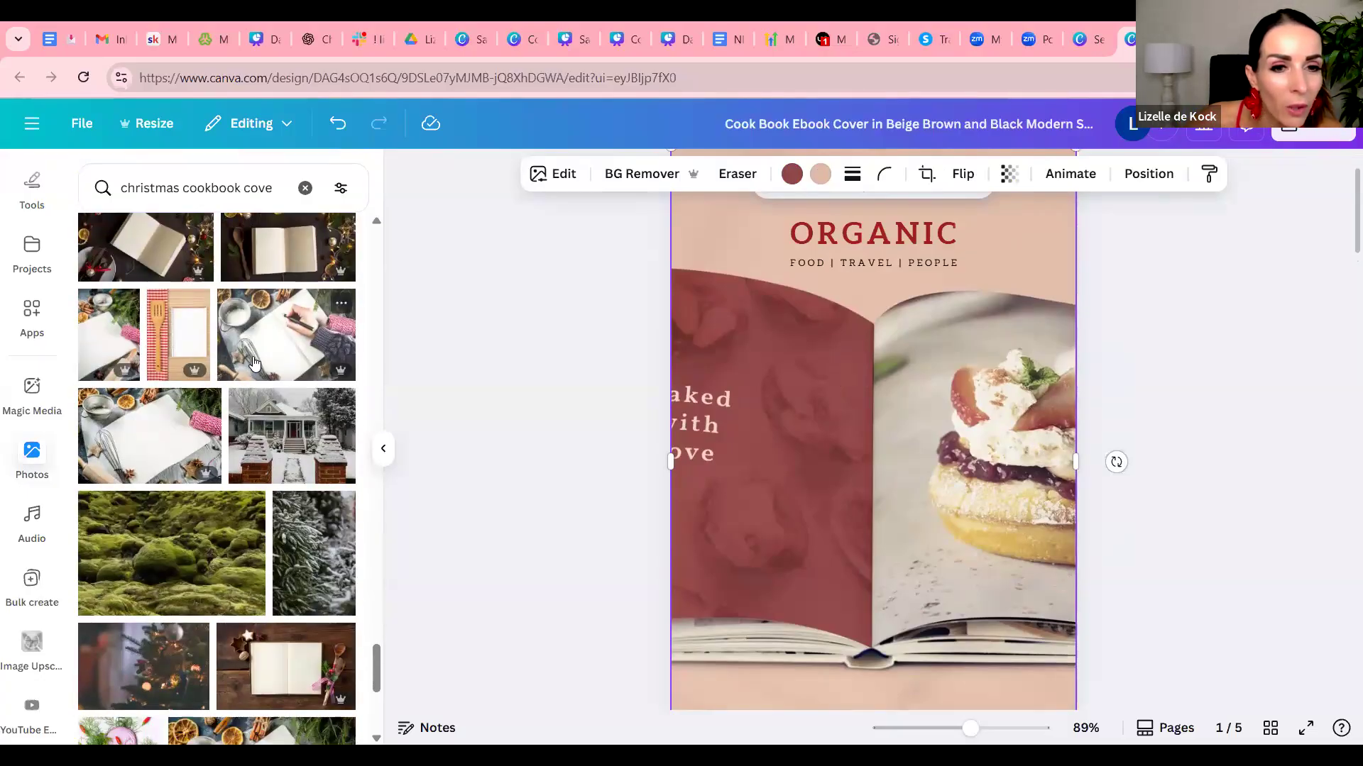
scroll(254, 365, down, 5)
scroll(299, 335, down, 5)
scroll(298, 330, down, 6)
scroll(298, 332, up, 3)
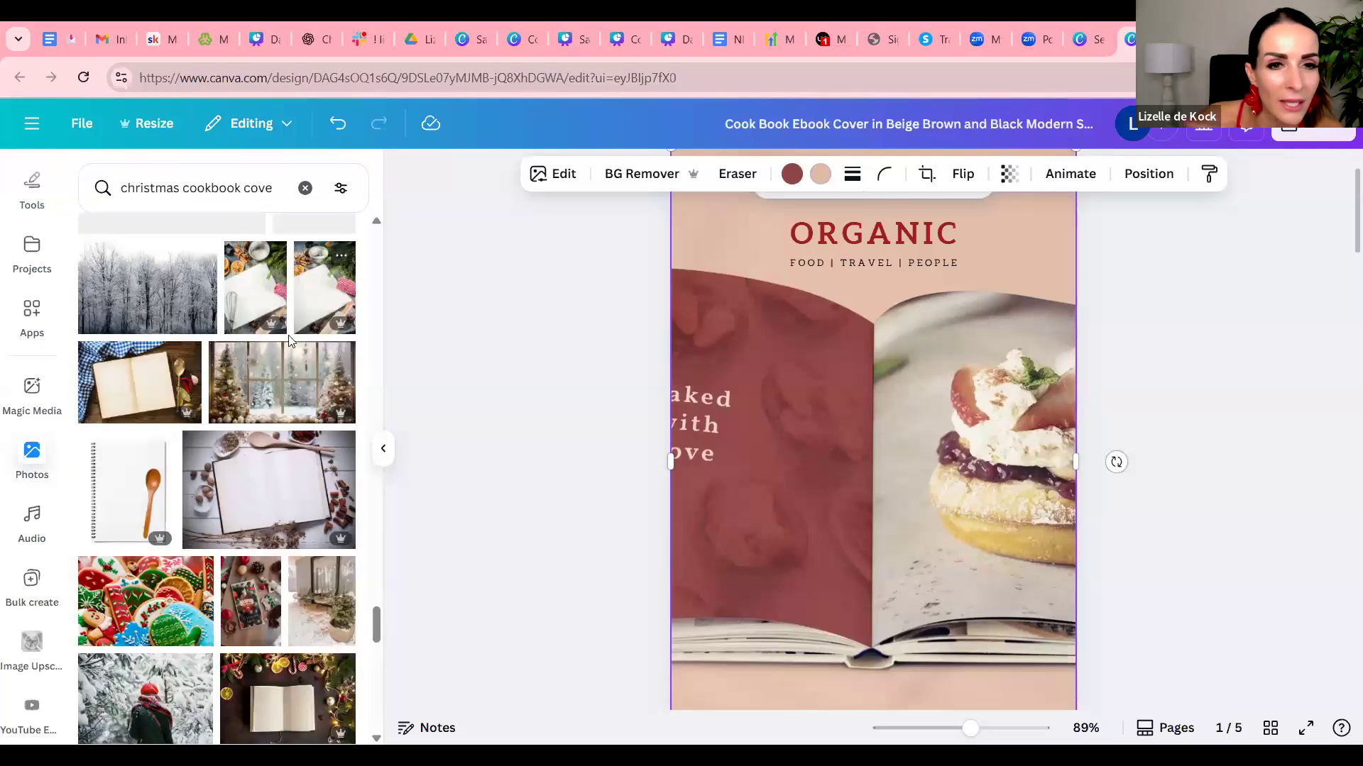
scroll(277, 344, down, 10)
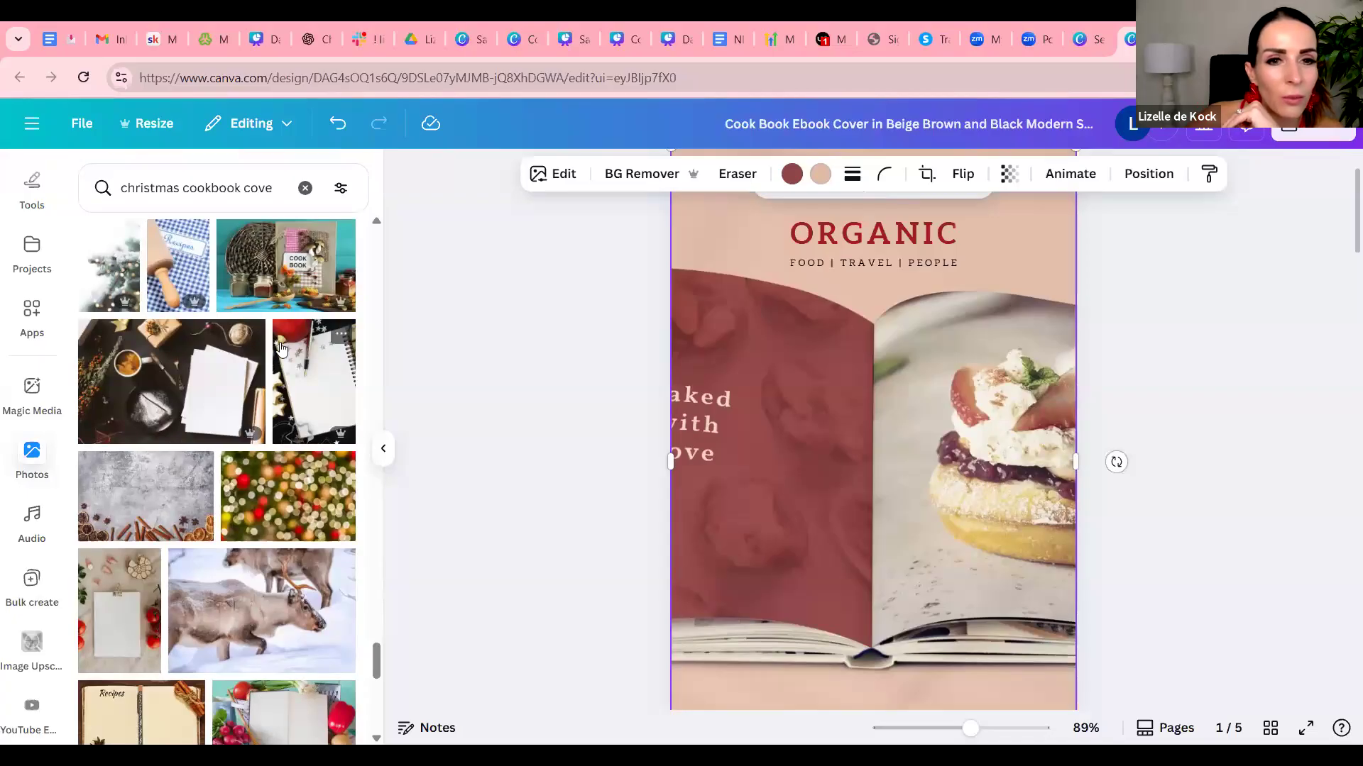
scroll(282, 347, down, 4)
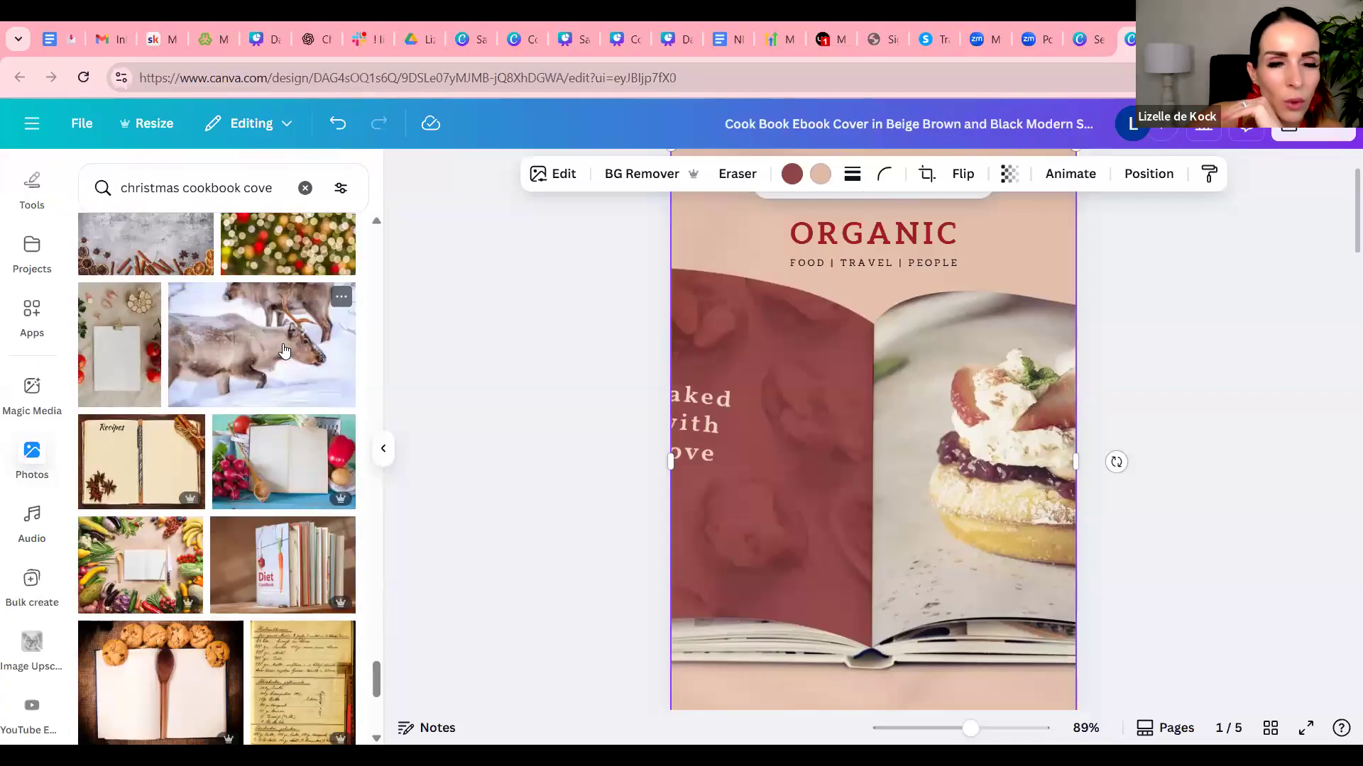
scroll(284, 349, down, 3)
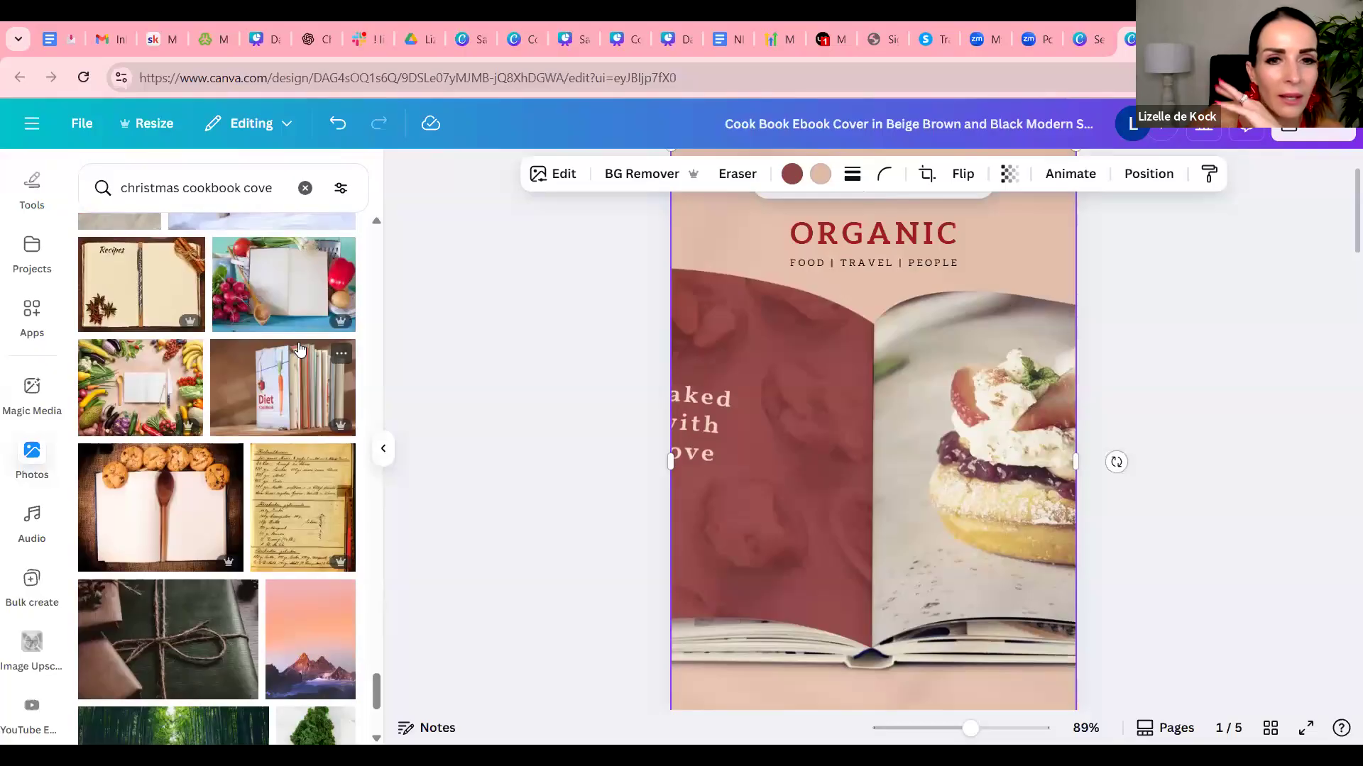
scroll(301, 348, down, 4)
scroll(312, 343, down, 4)
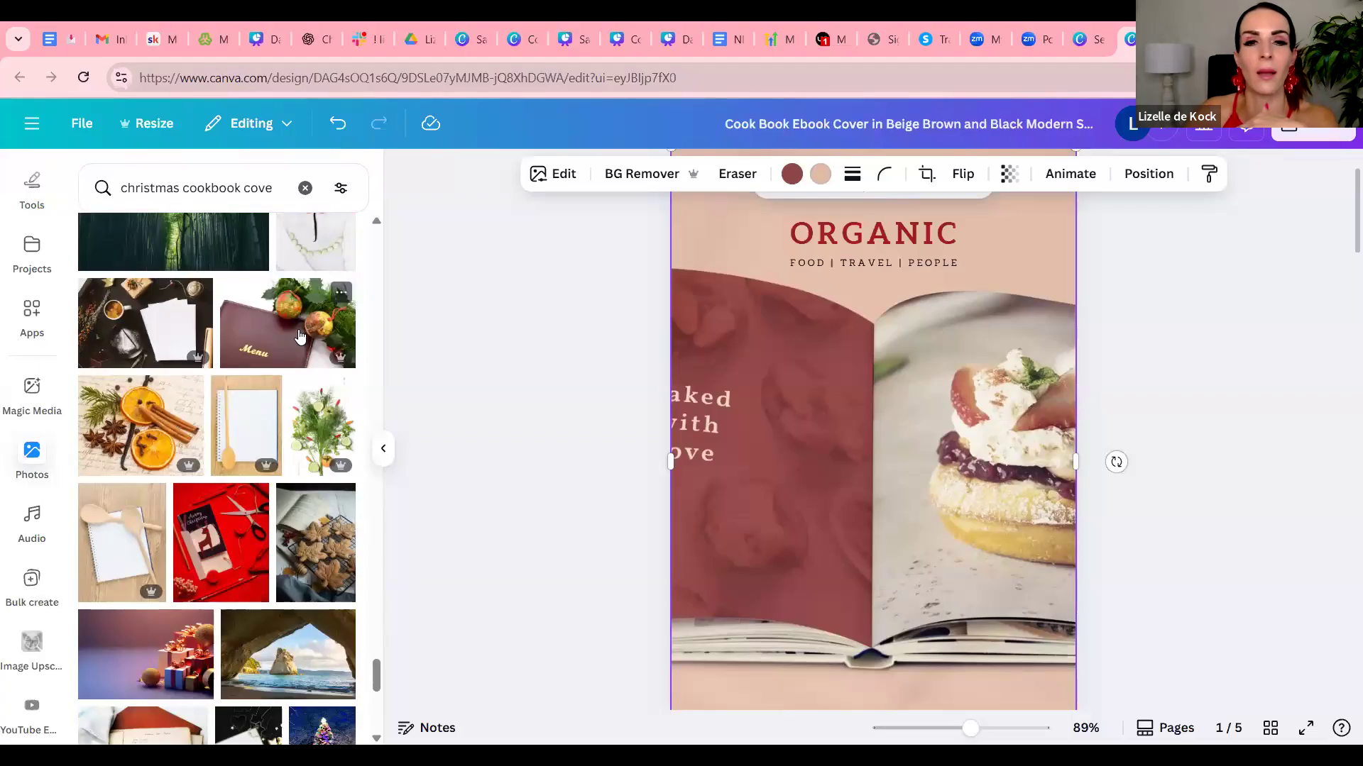
scroll(300, 337, down, 10)
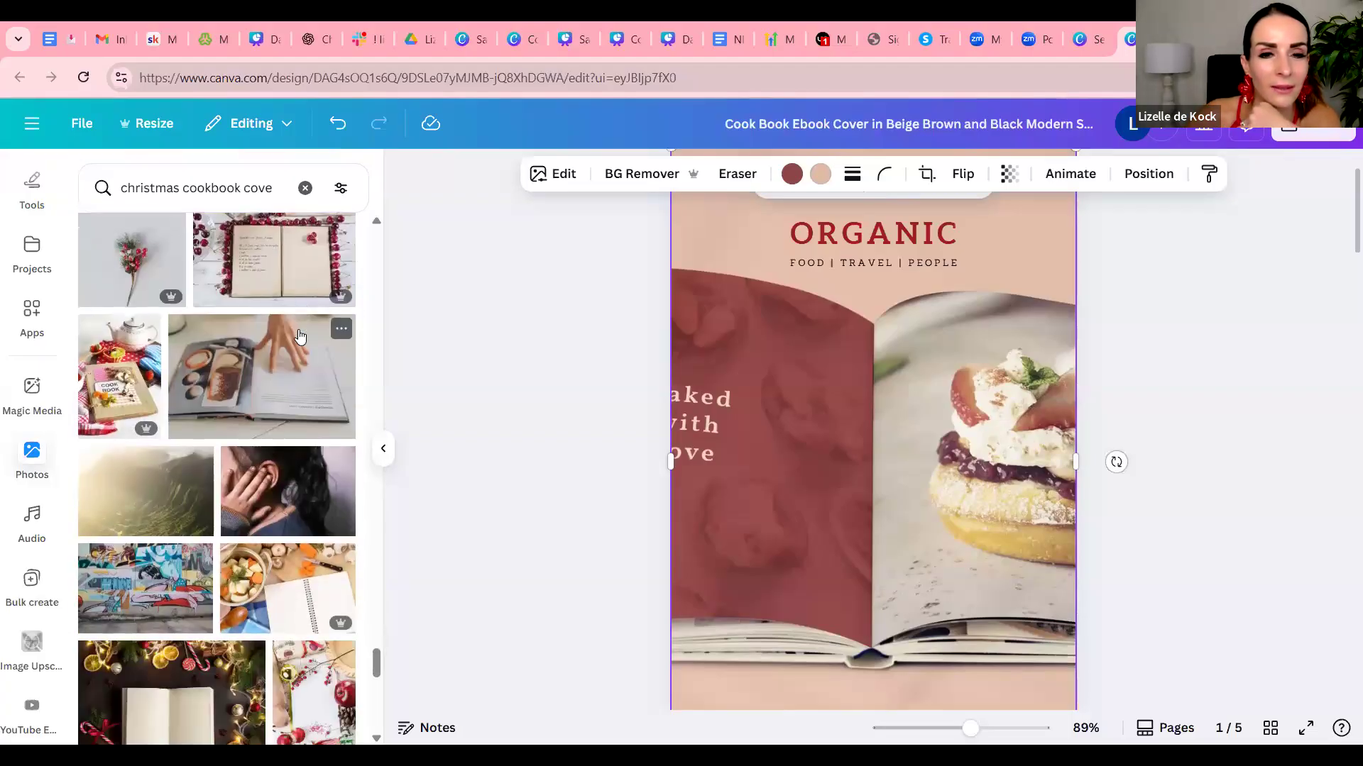
scroll(300, 340, down, 10)
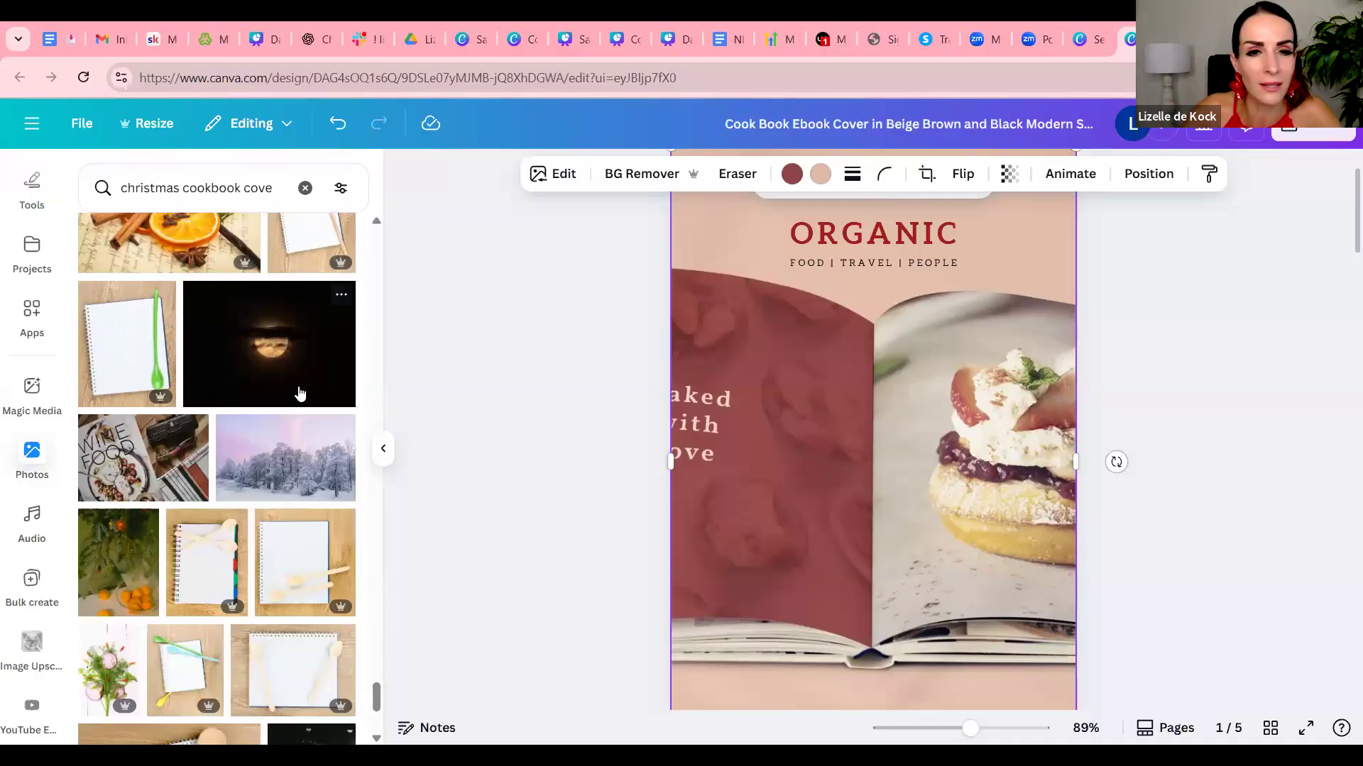
Replace the cover background with the photo of the snowy wooden terrace with wicker chairs and a potted fir tree.
scroll(334, 390, down, 5)
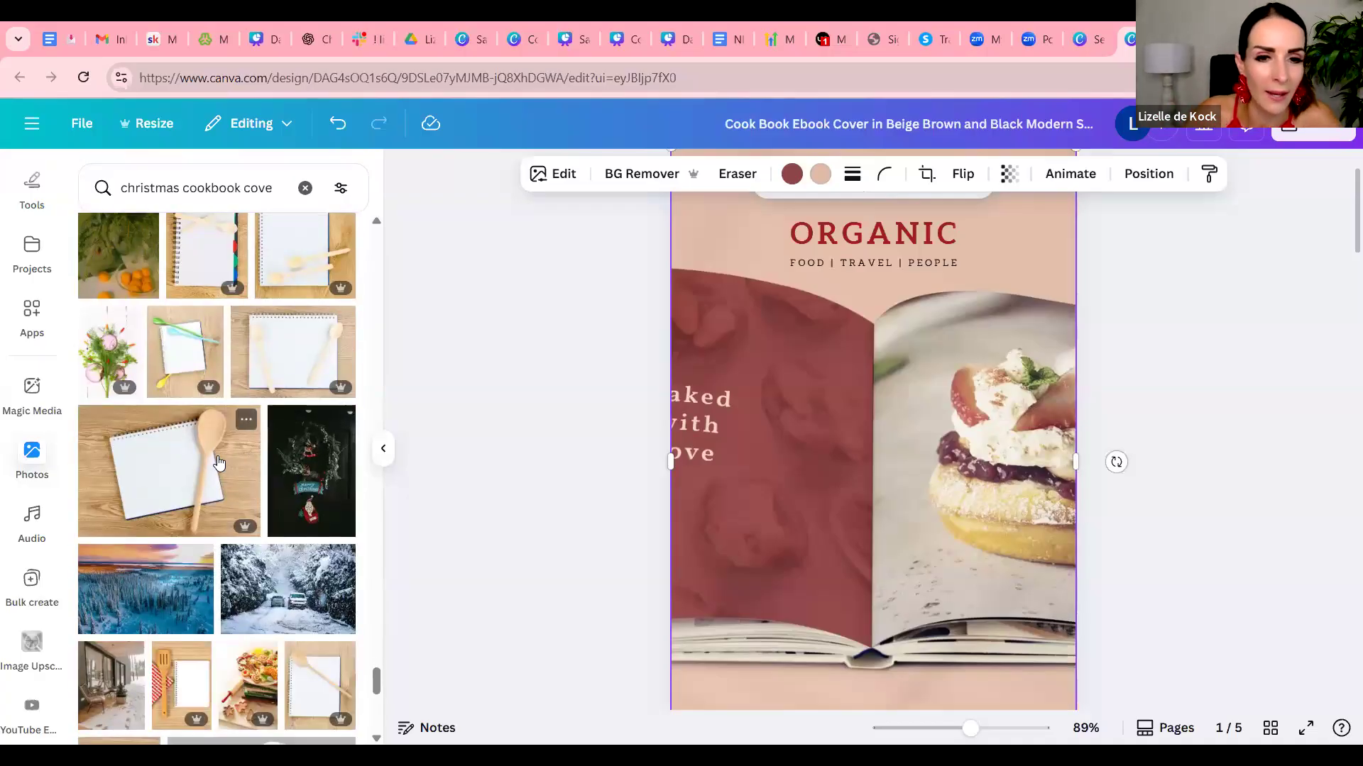
scroll(238, 468, down, 5)
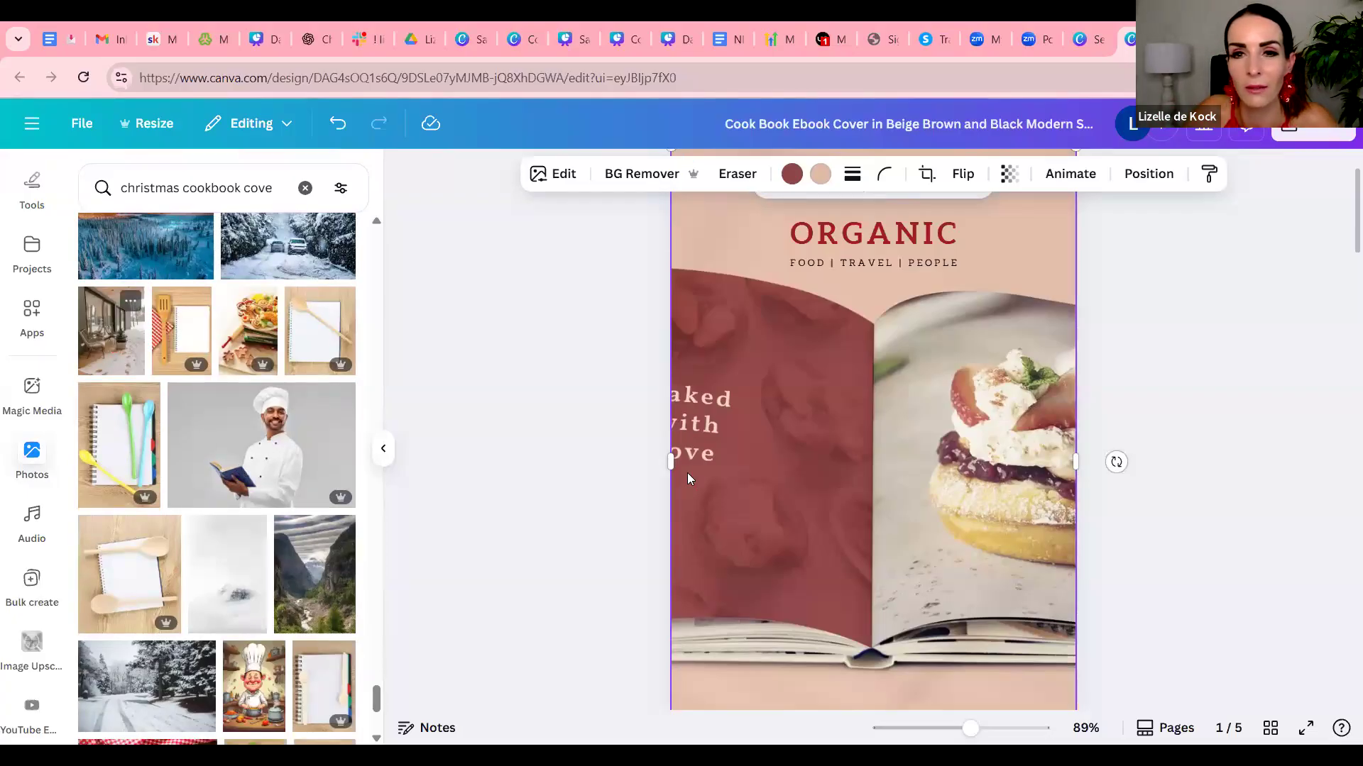
scroll(687, 479, up, 1)
drag(165, 330, 1035, 476)
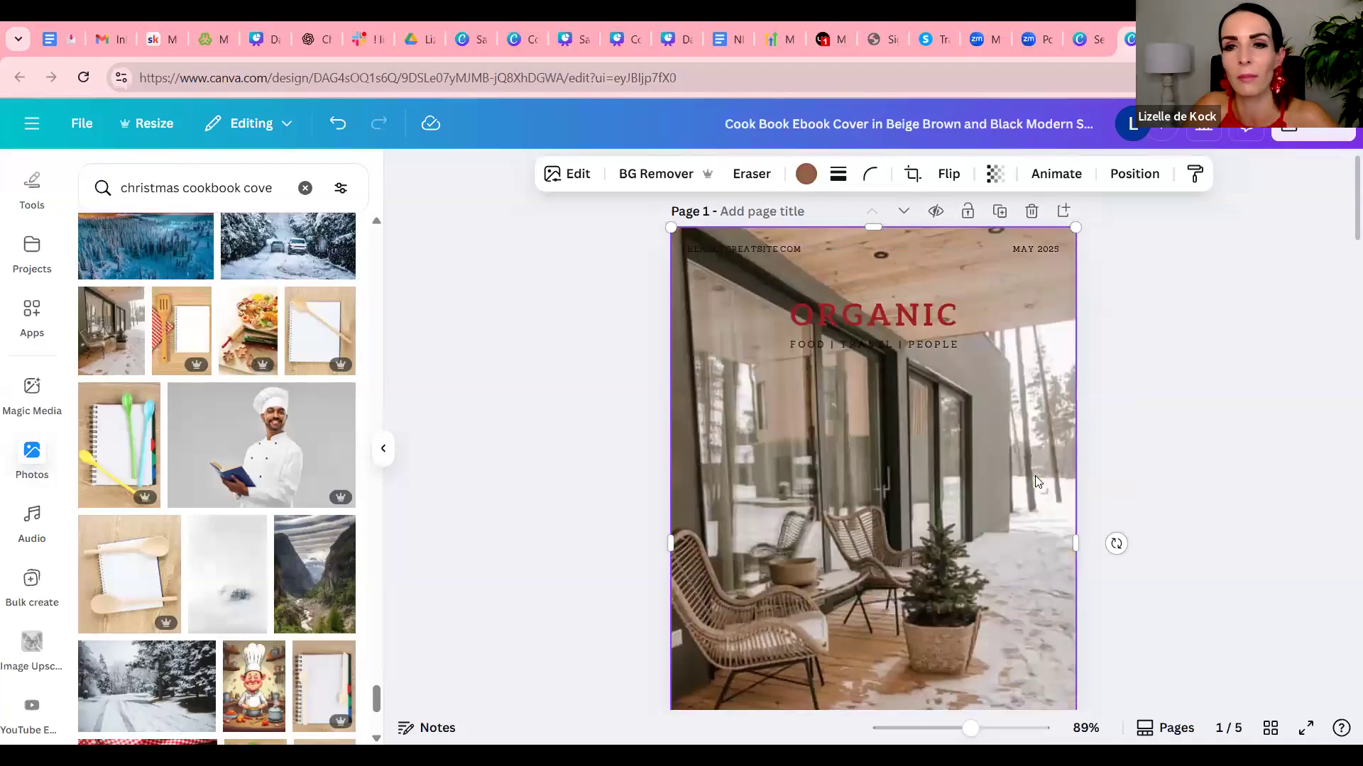
scroll(1035, 476, down, 1)
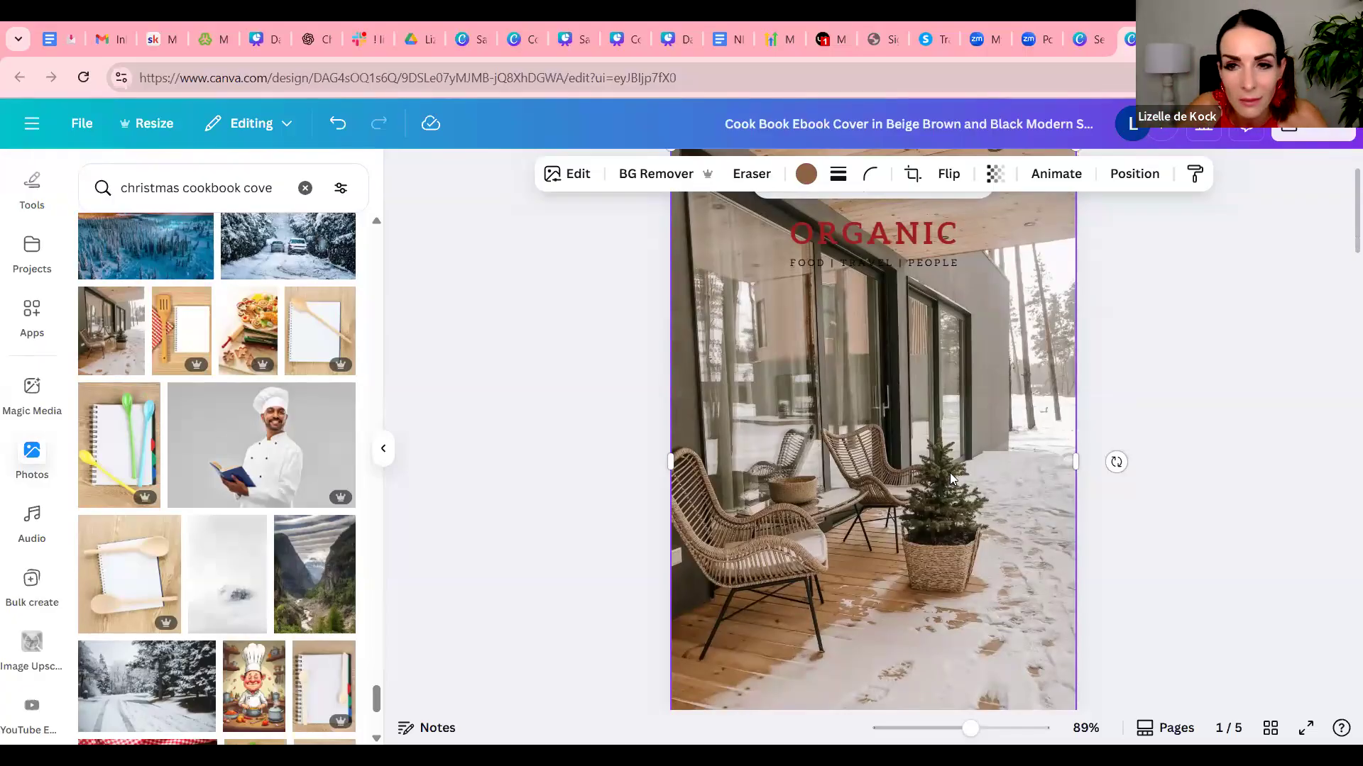
Review the welcome page's heading text and the brand kit against the cover to find matching styling.
scroll(1030, 426, down, 5)
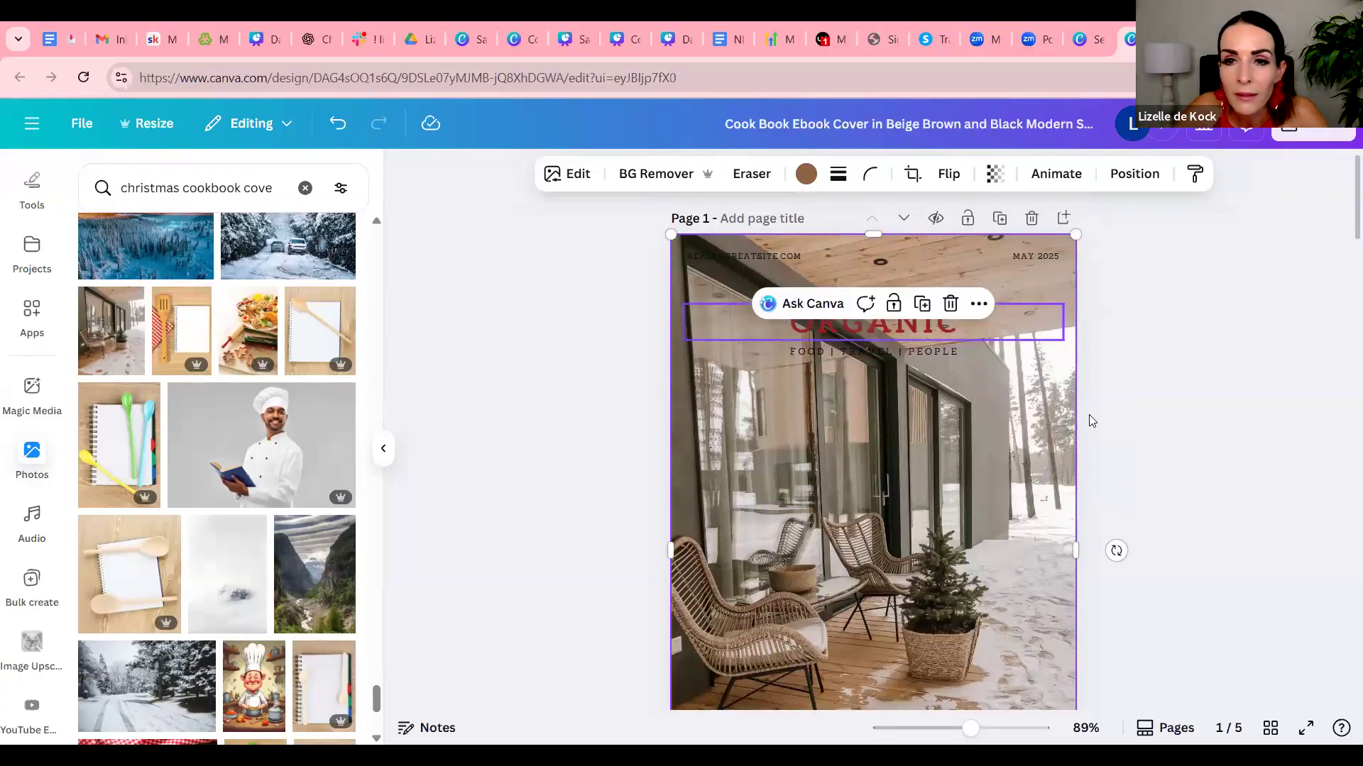
scroll(1093, 426, down, 5)
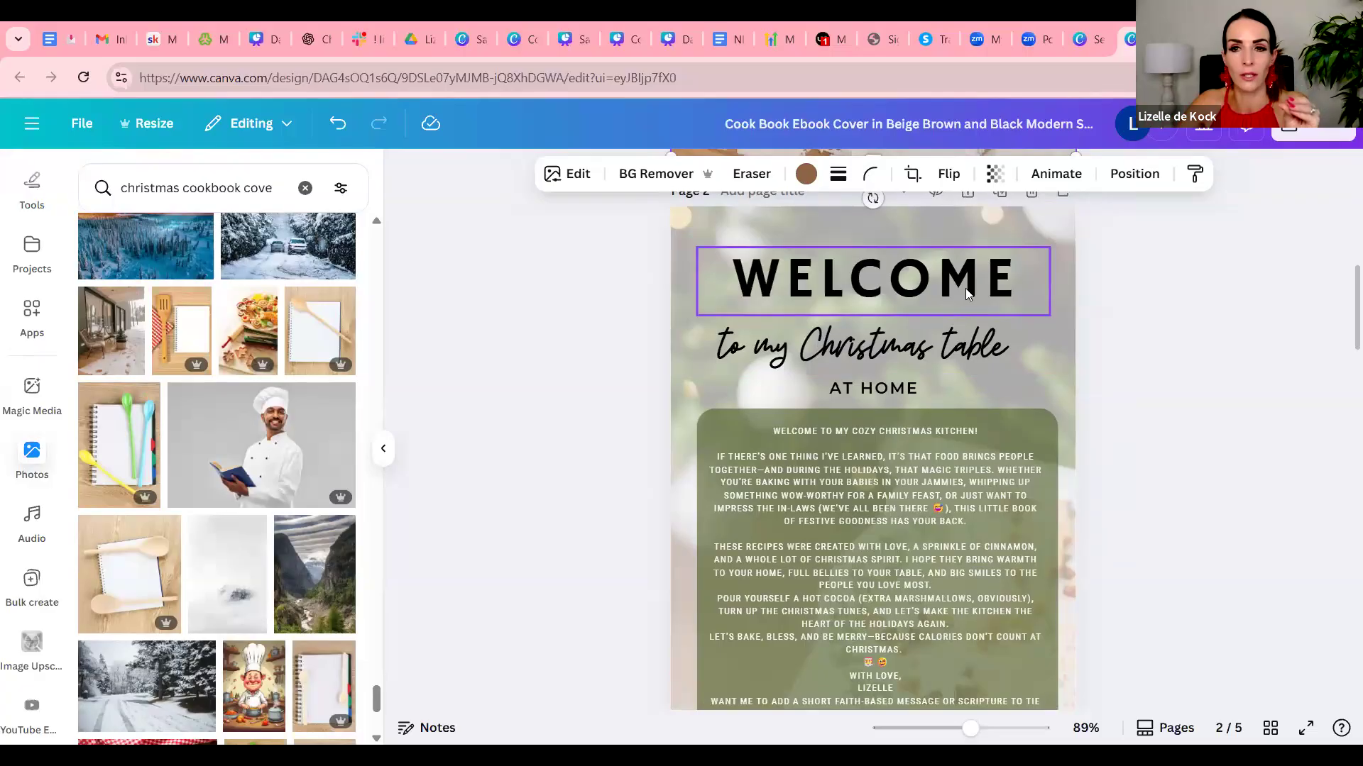
click(960, 327)
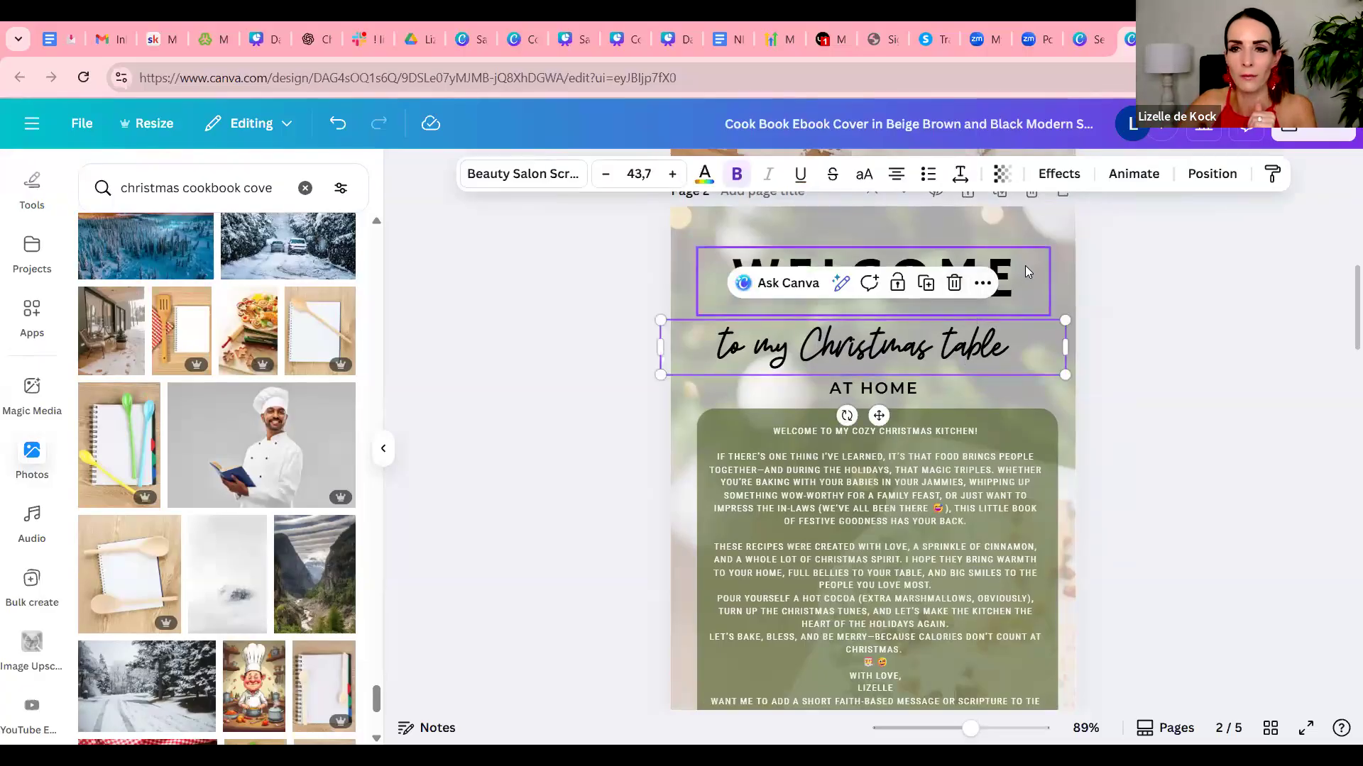
click(1025, 265)
click(1040, 362)
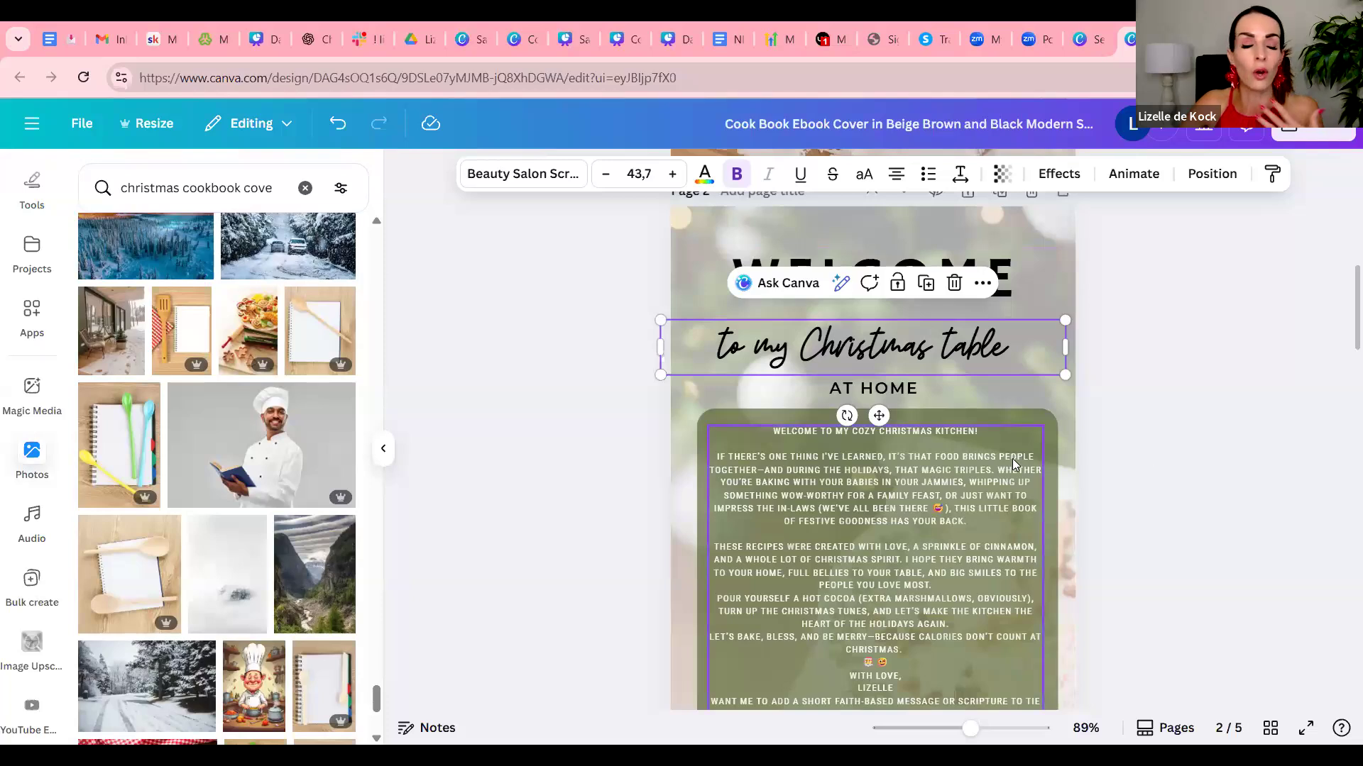
scroll(1012, 458, up, 3)
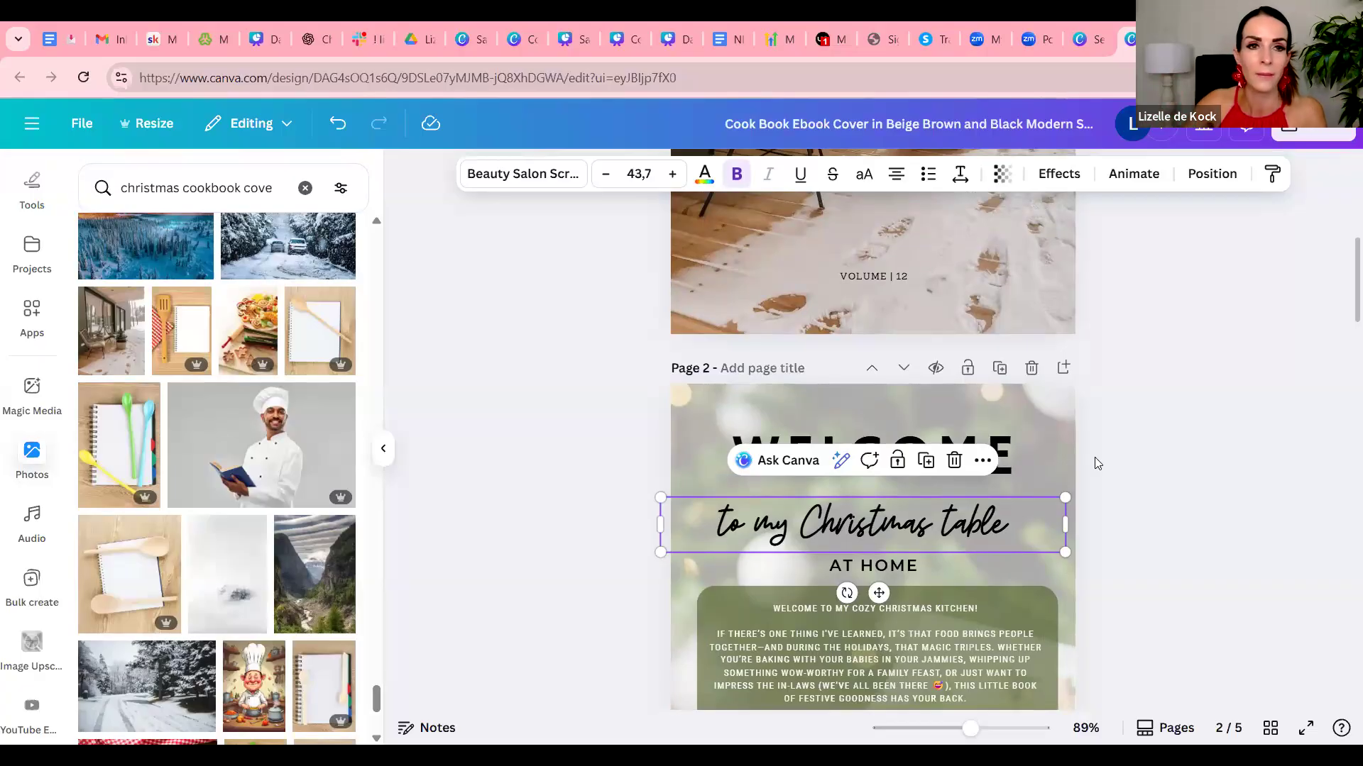
scroll(32, 213, up, 5)
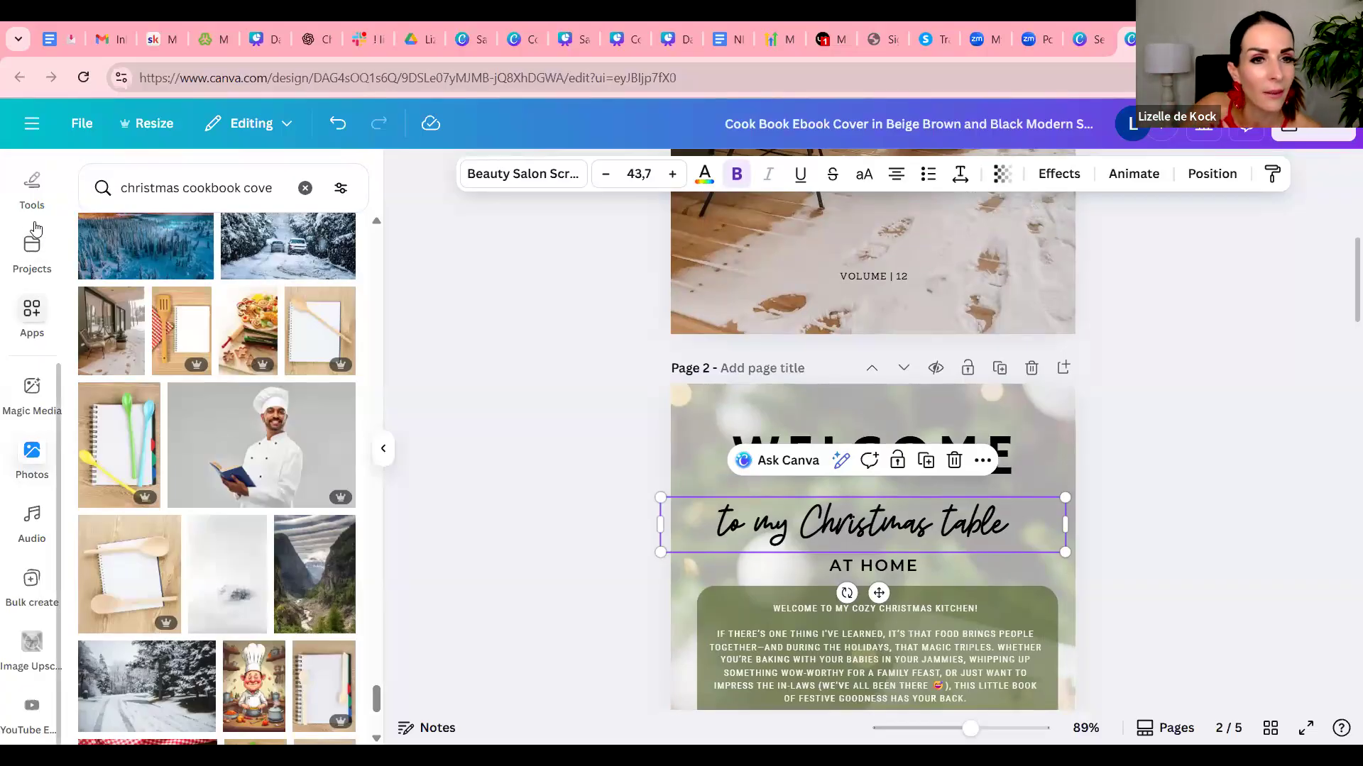
click(39, 190)
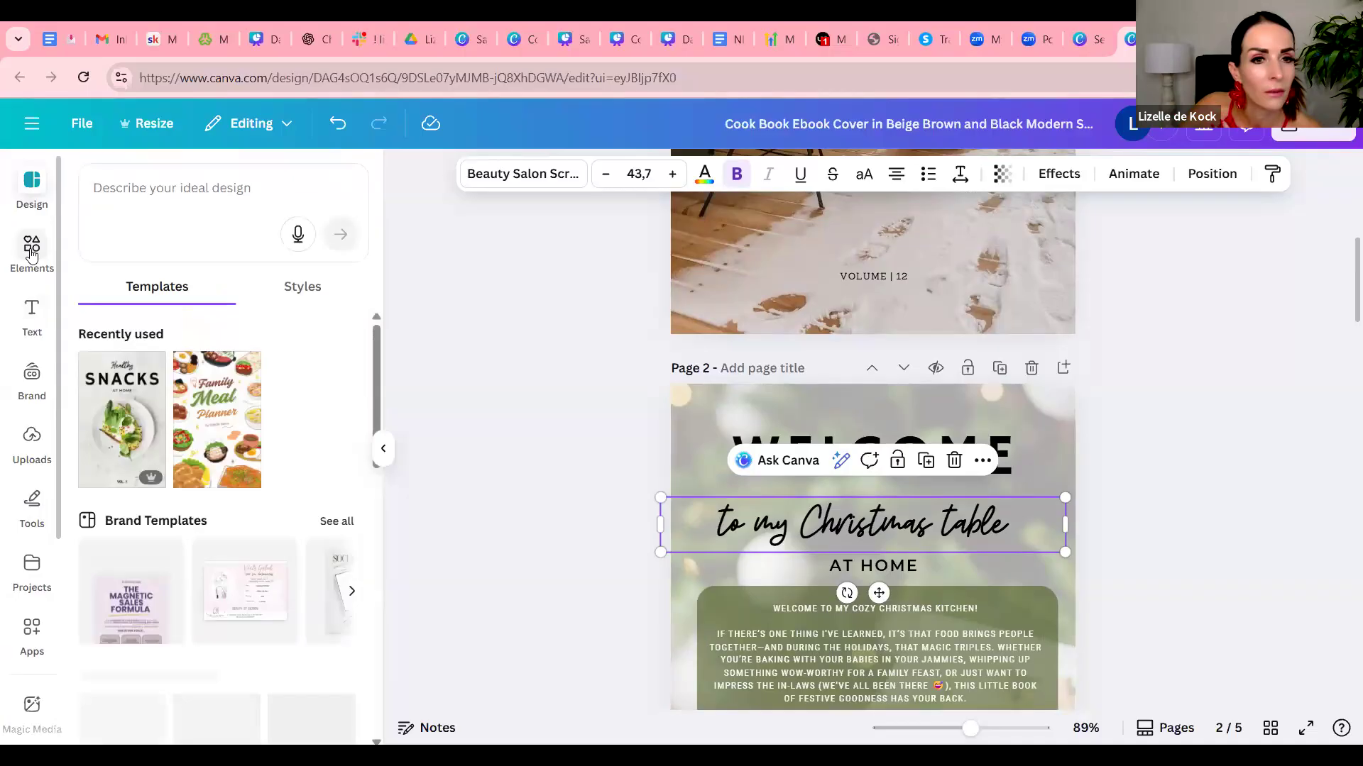
click(35, 387)
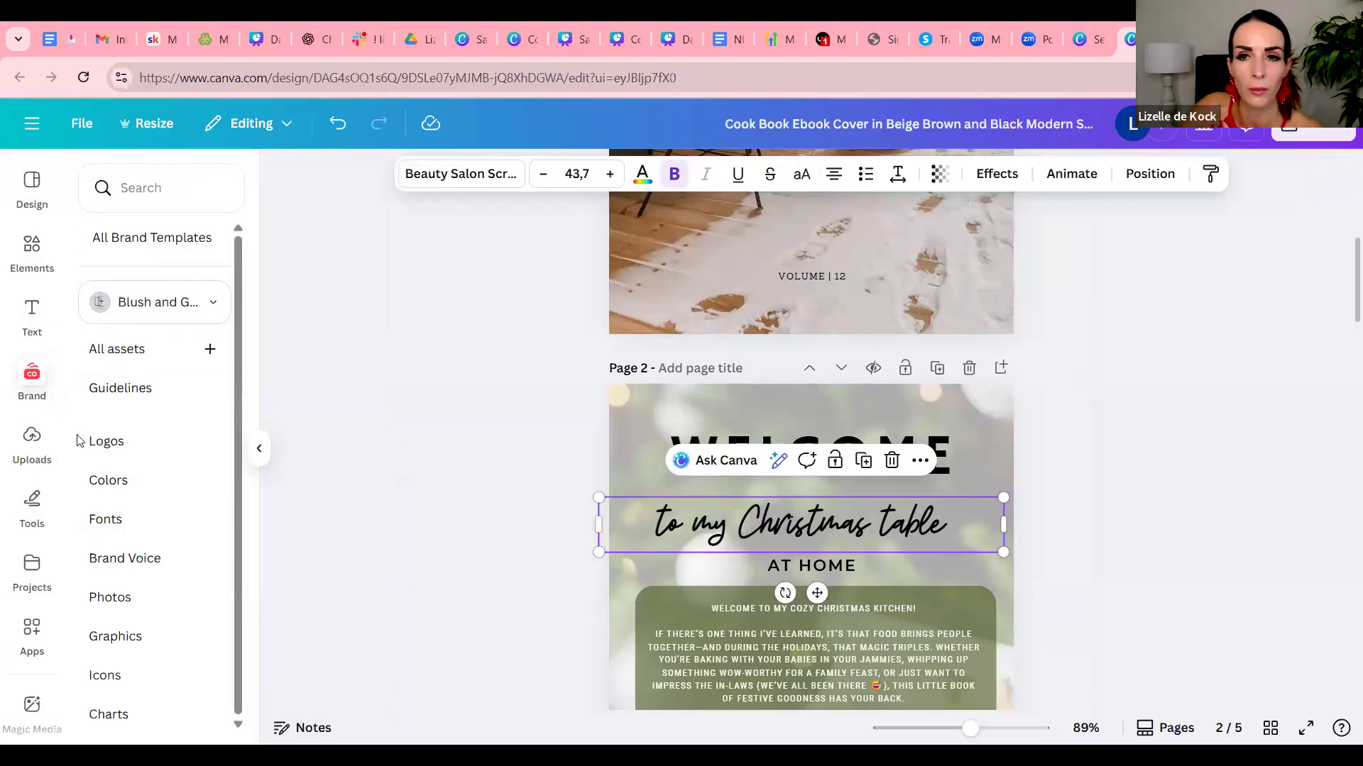
scroll(1107, 542, up, 5)
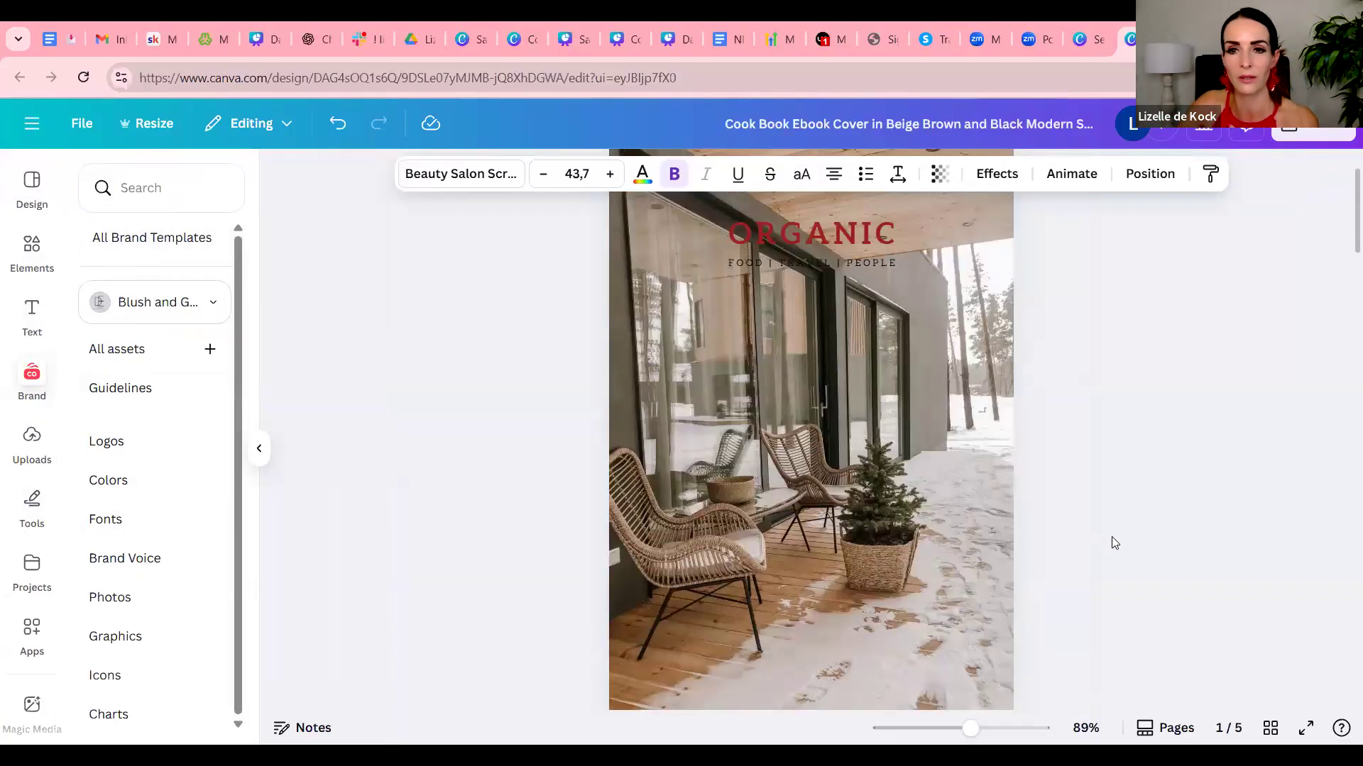
scroll(1113, 542, down, 5)
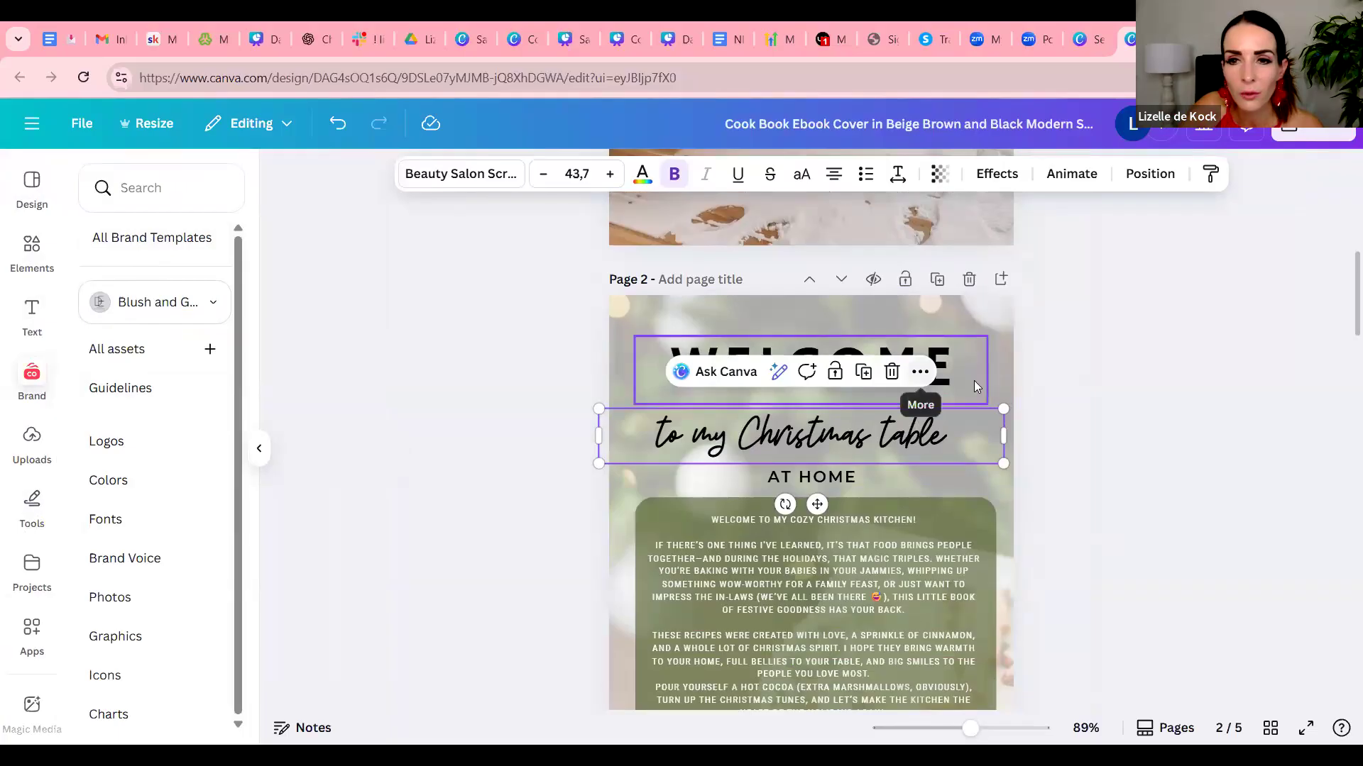
Match the cover heading "ORGANIC" to the welcome page heading by setting its font to Hammersmith One.
click(923, 387)
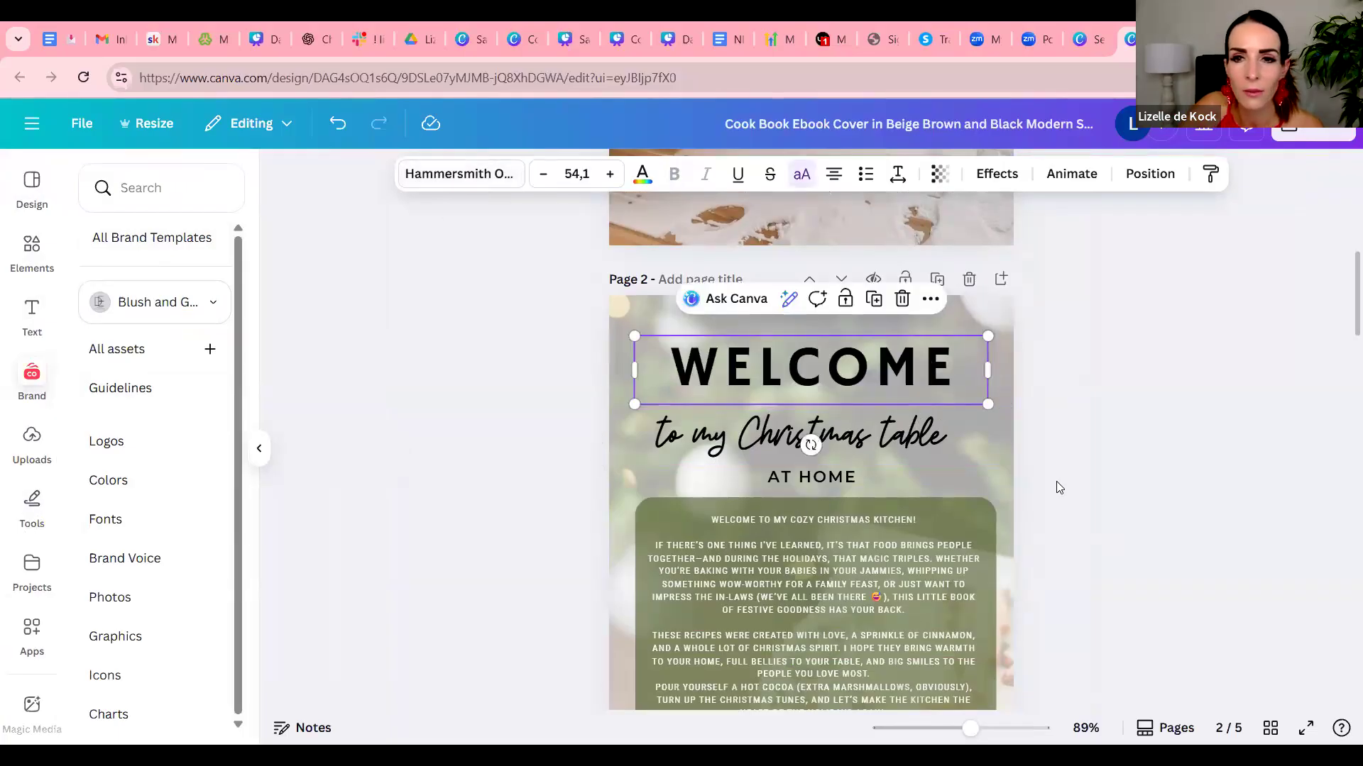
scroll(1065, 504, up, 5)
scroll(1068, 507, up, 5)
click(798, 332)
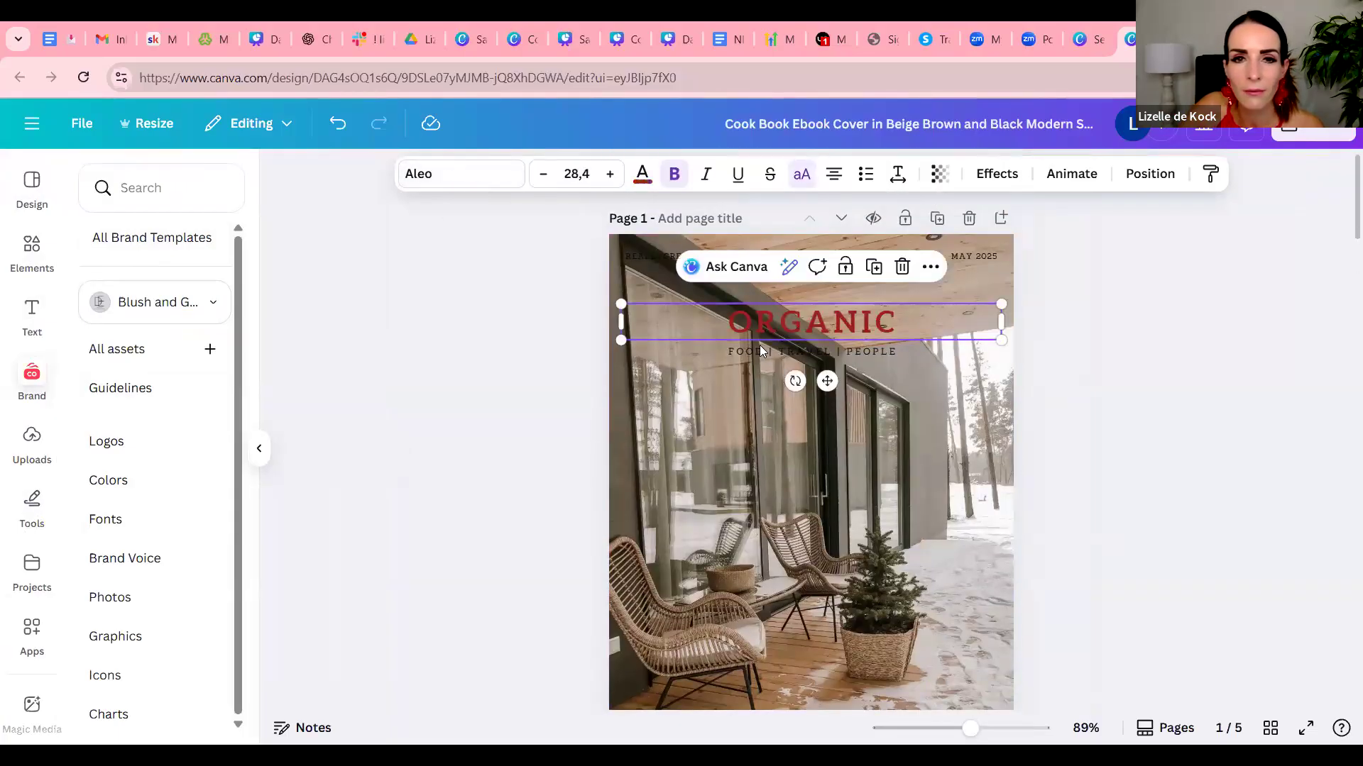
click(494, 183)
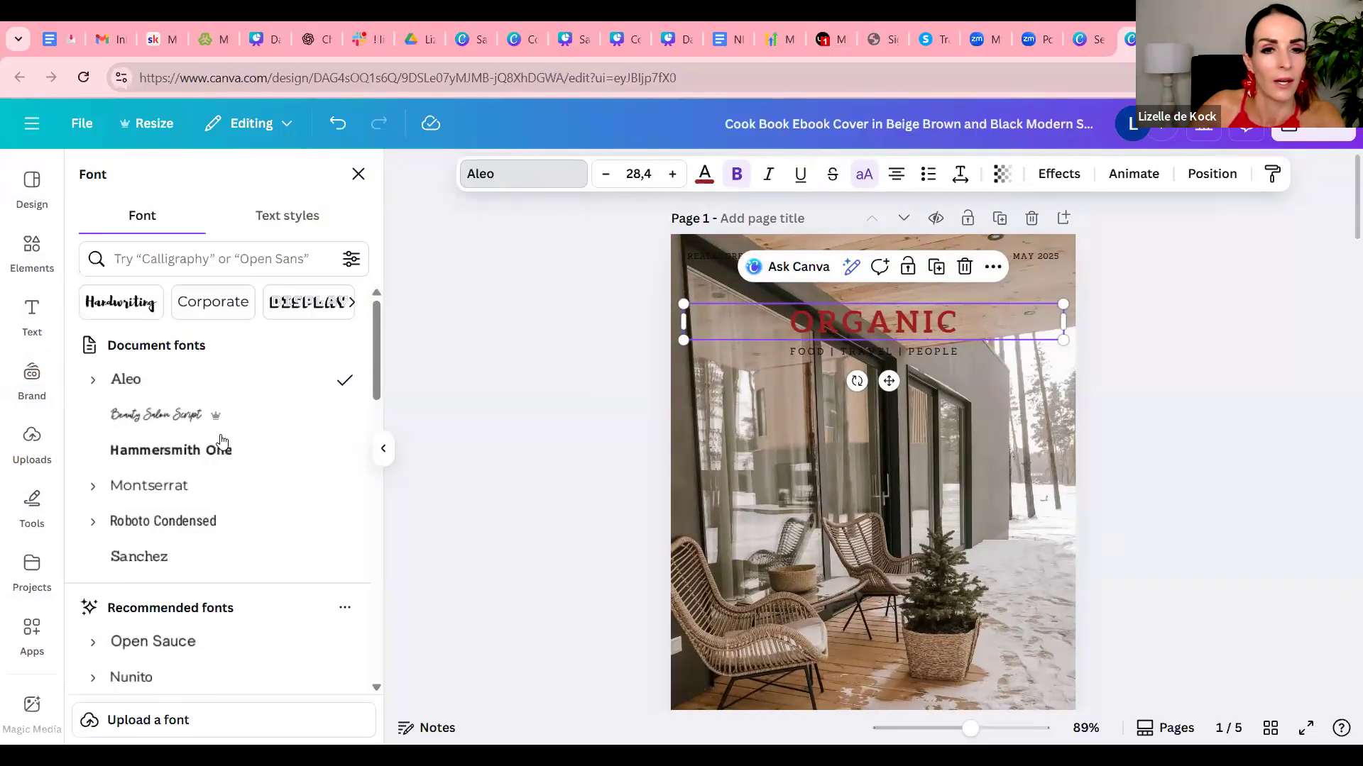
click(222, 450)
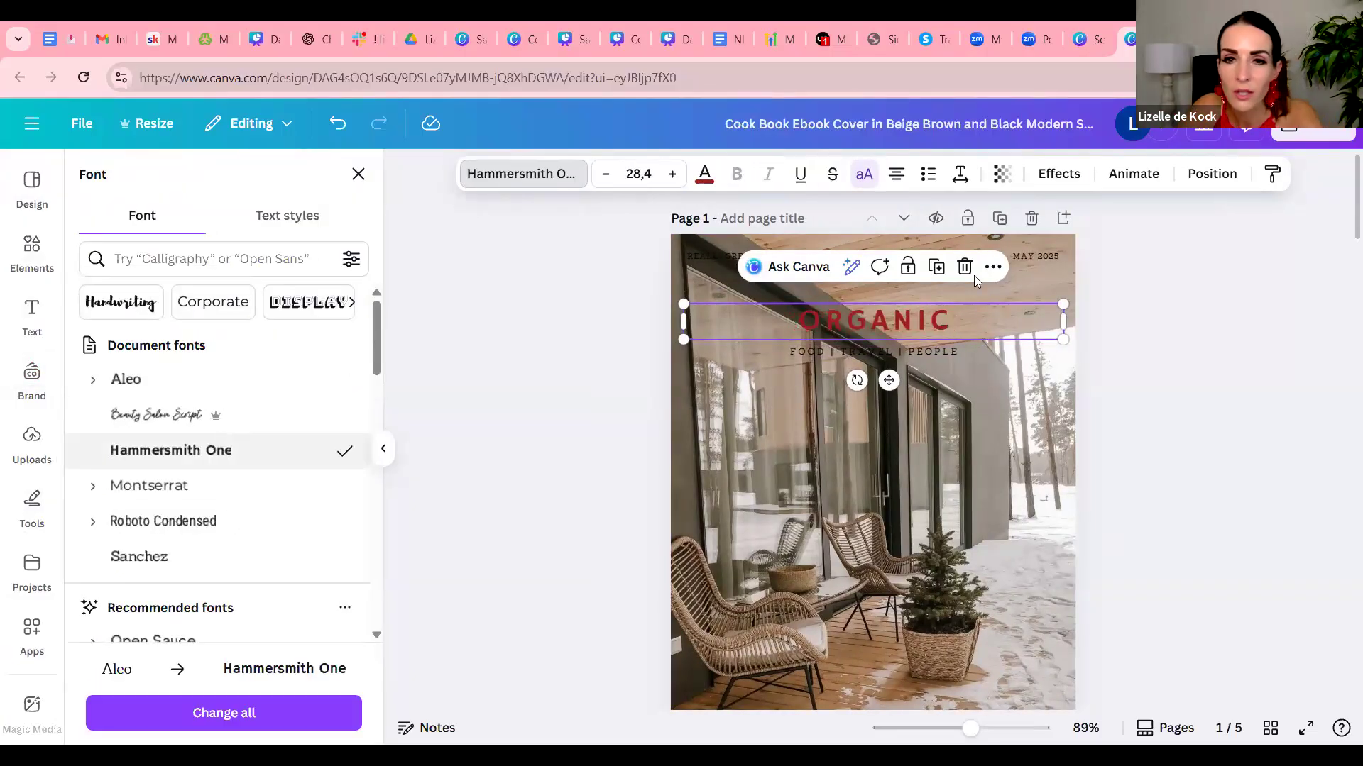
Enlarge the cover heading to a font size of about 54.8 and replace its text with "CHRISTMAS".
drag(614, 279, 563, 262)
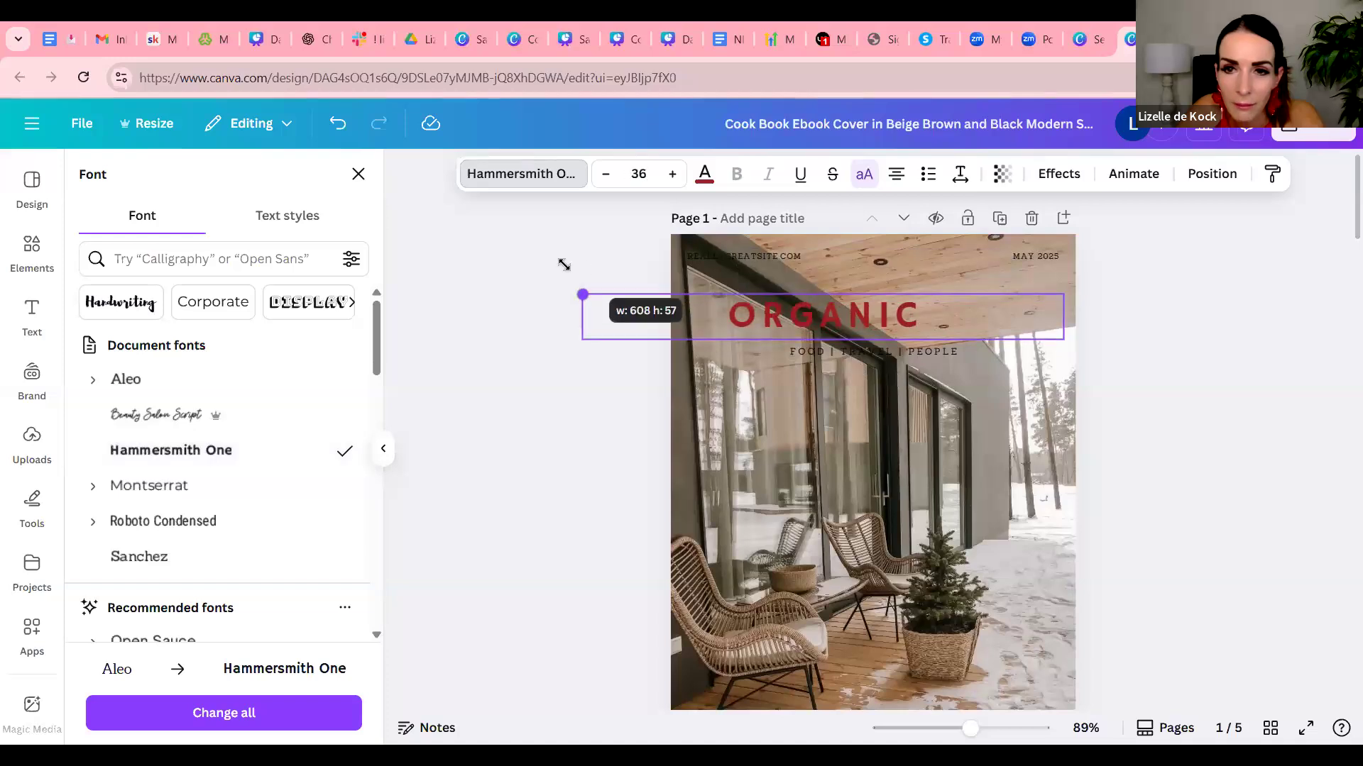
drag(1070, 286, 1239, 272)
drag(562, 285, 507, 271)
double_click(944, 305)
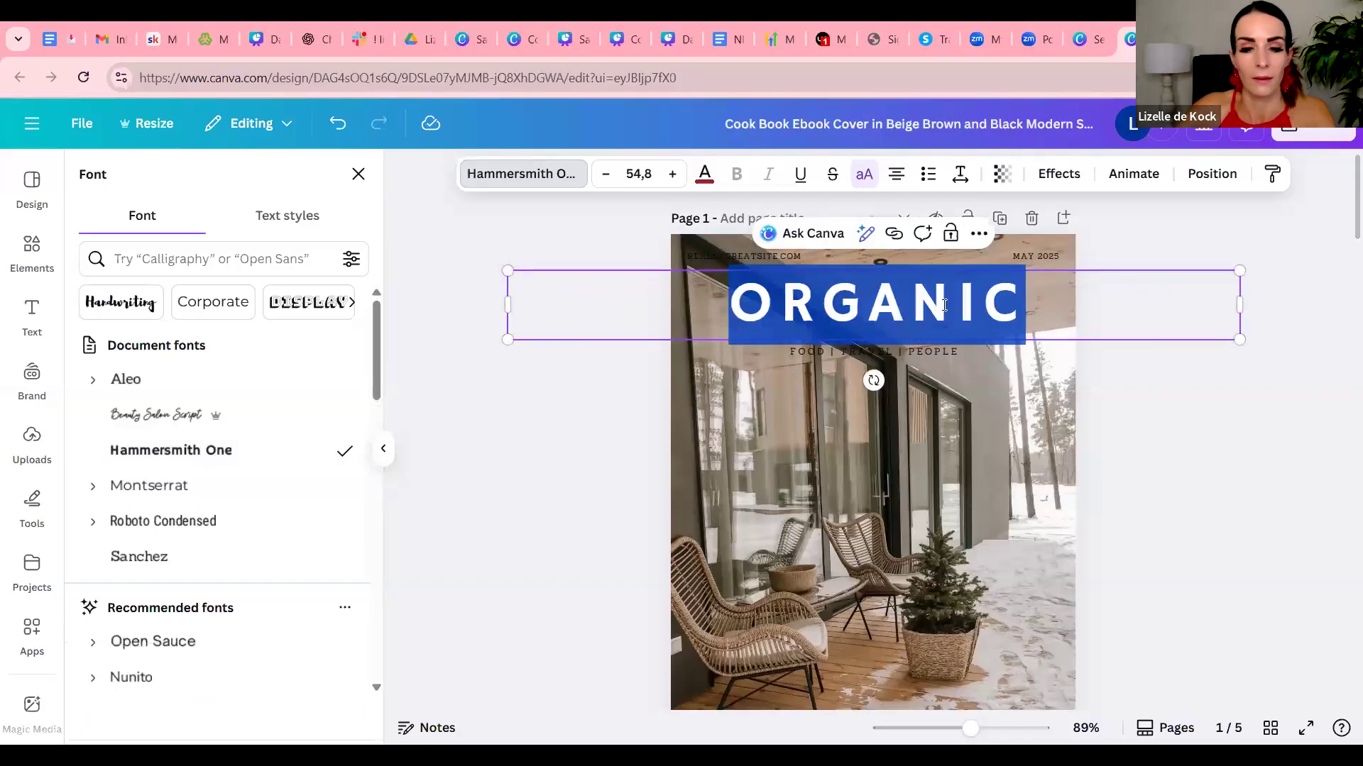
text(CHRISTMAS)
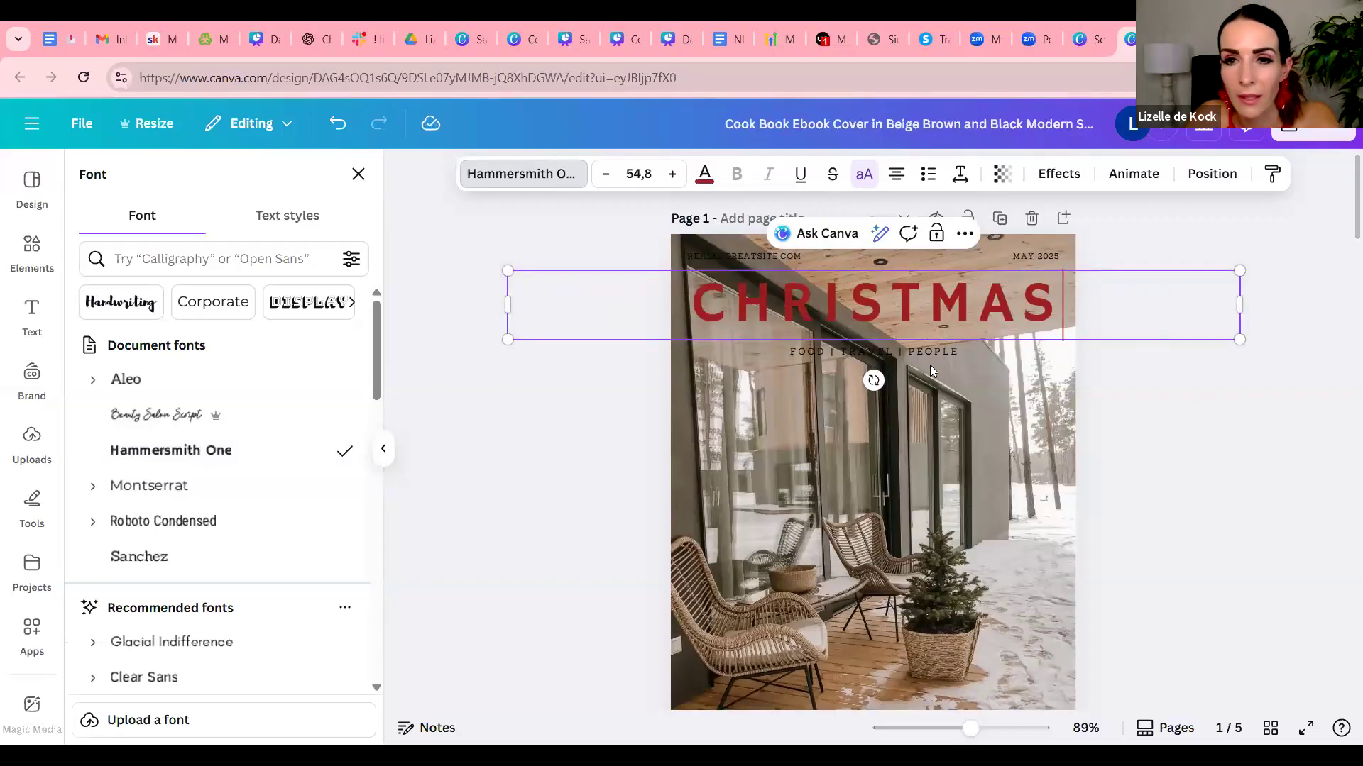
click(1009, 413)
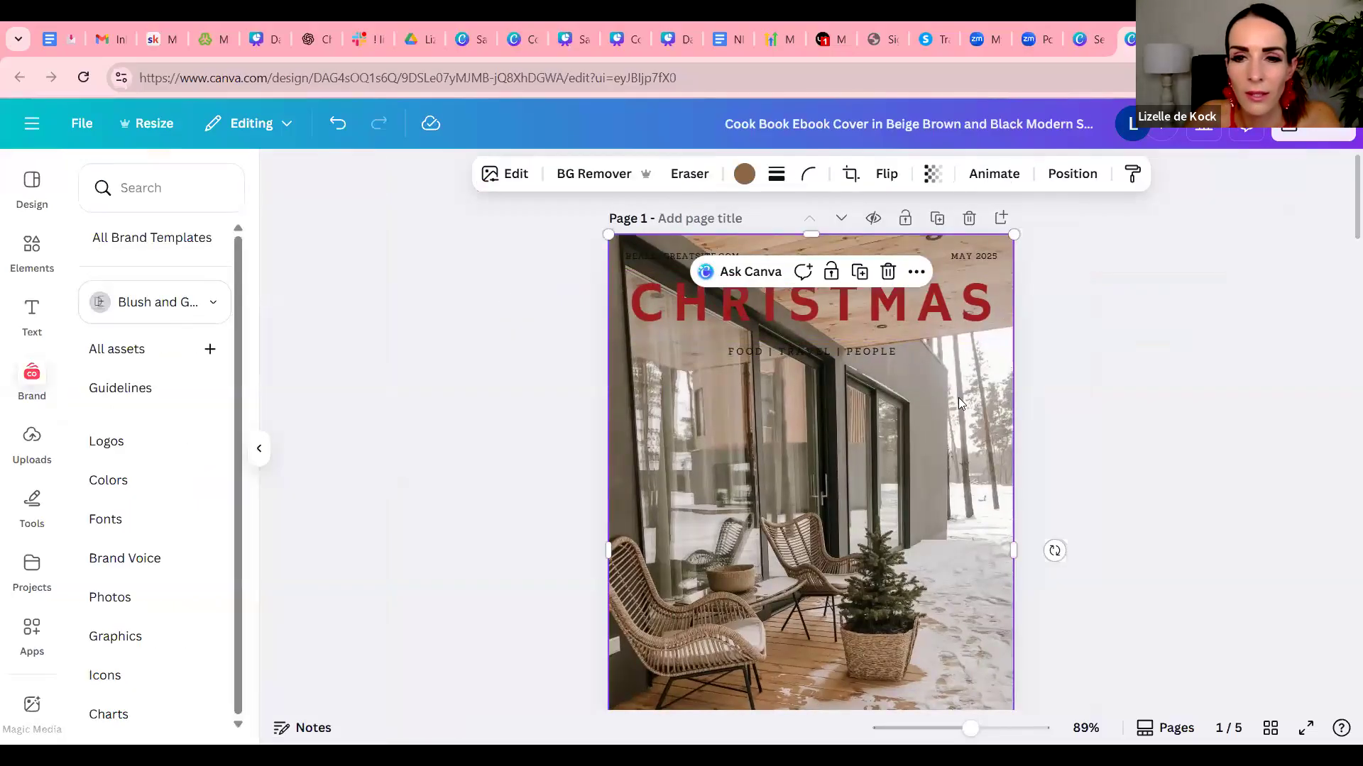
click(32, 249)
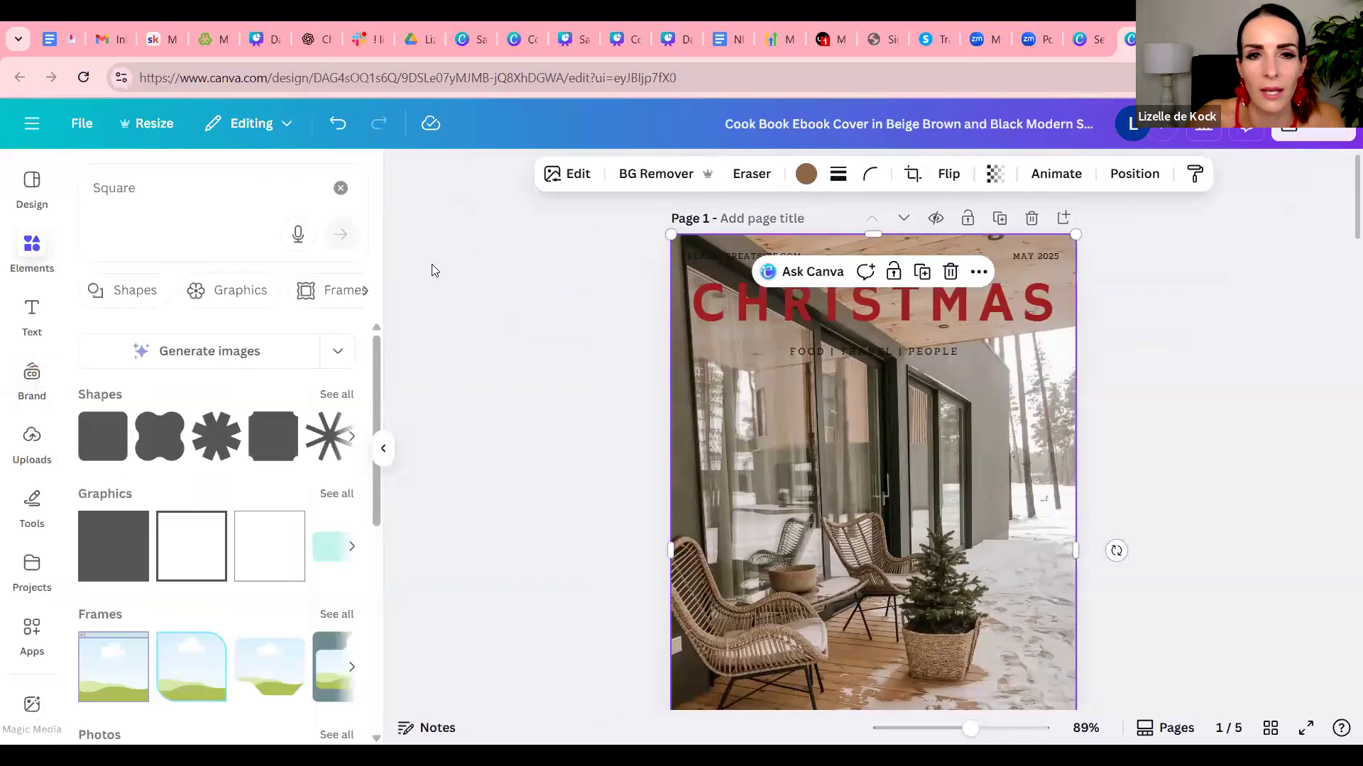
click(124, 554)
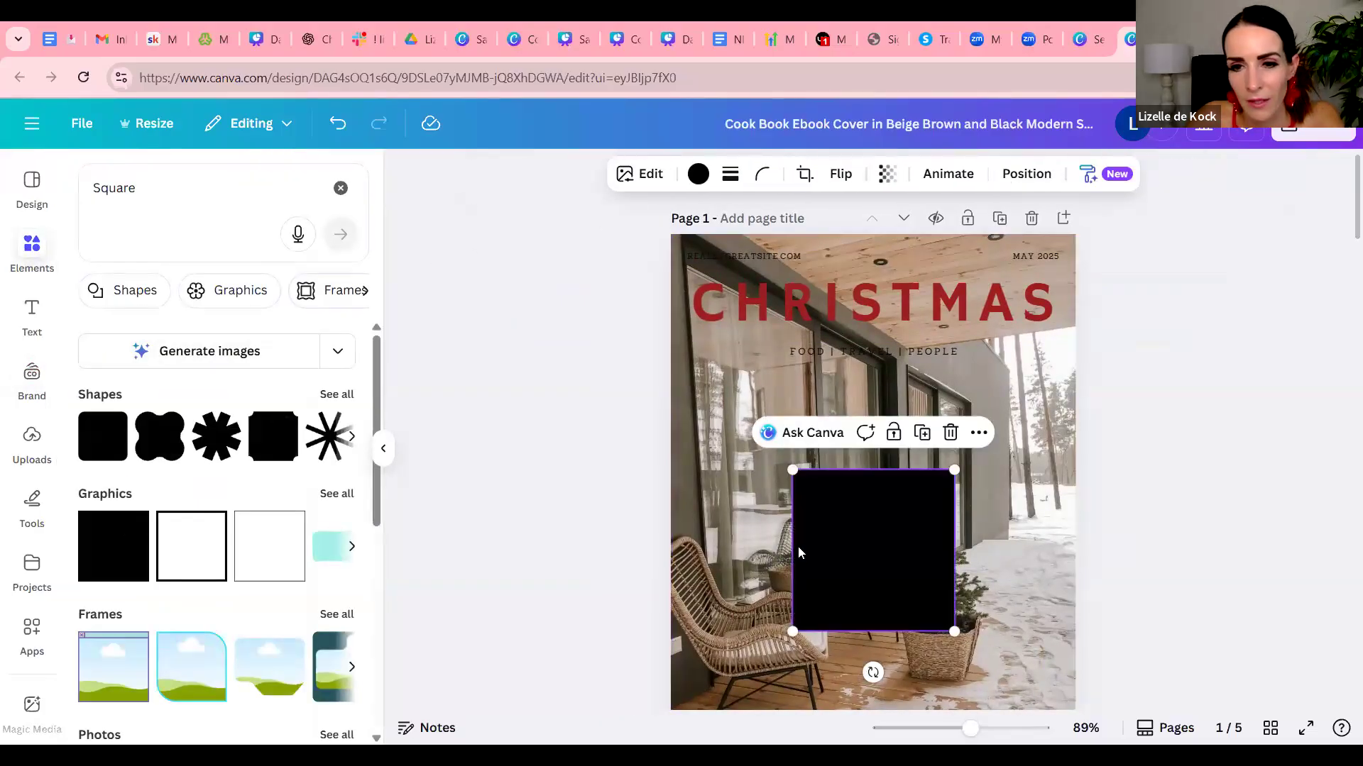
drag(859, 602, 720, 383)
mouse_move(816, 413)
mouse_down()
mouse_move(776, 372)
mouse_move(806, 402)
mouse_up()
key(Delete)
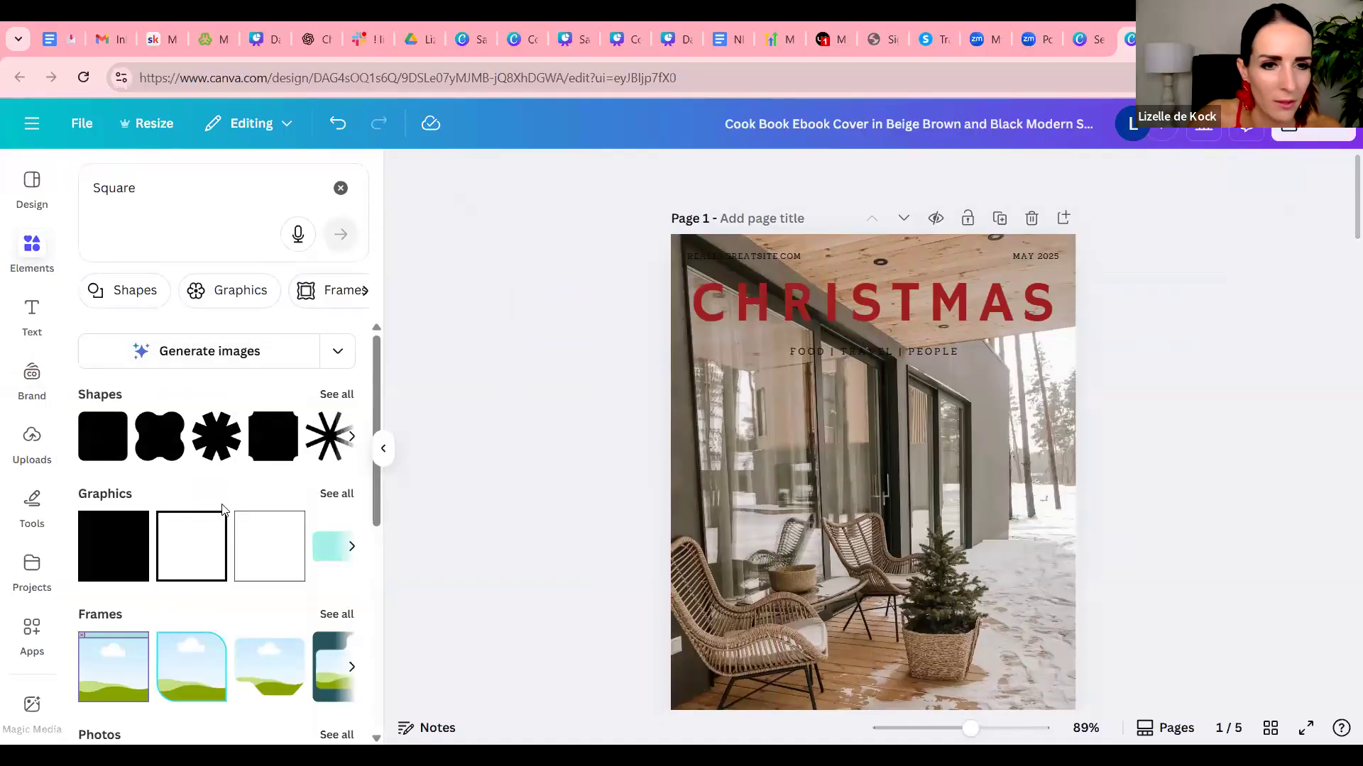
Add a square shape behind the cover heading and its subtitle, stretched into a band across the full page width.
scroll(222, 509, down, 3)
scroll(222, 508, up, 3)
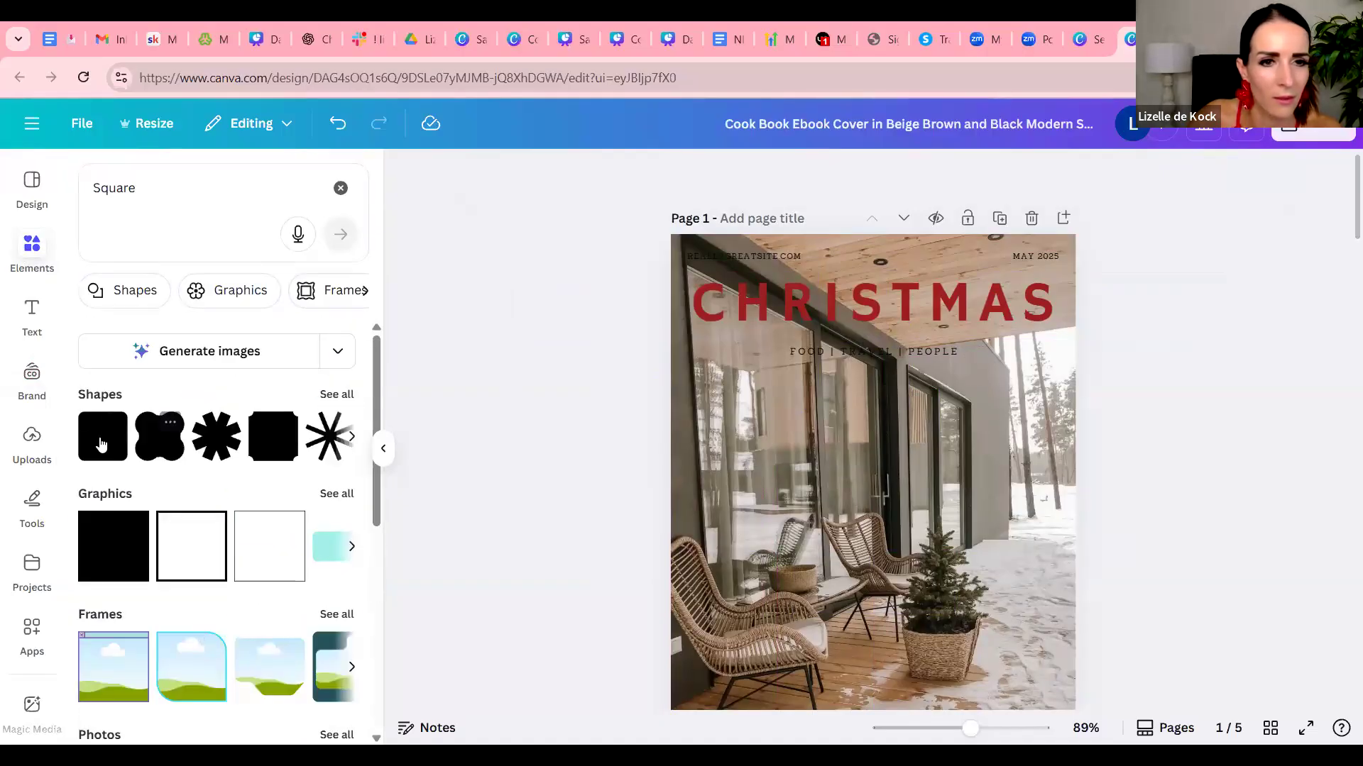
click(101, 444)
drag(852, 567, 694, 329)
drag(903, 306, 1120, 311)
Delete the website address and the "MAY 2025" date from the upper edge of the cover.
click(762, 264)
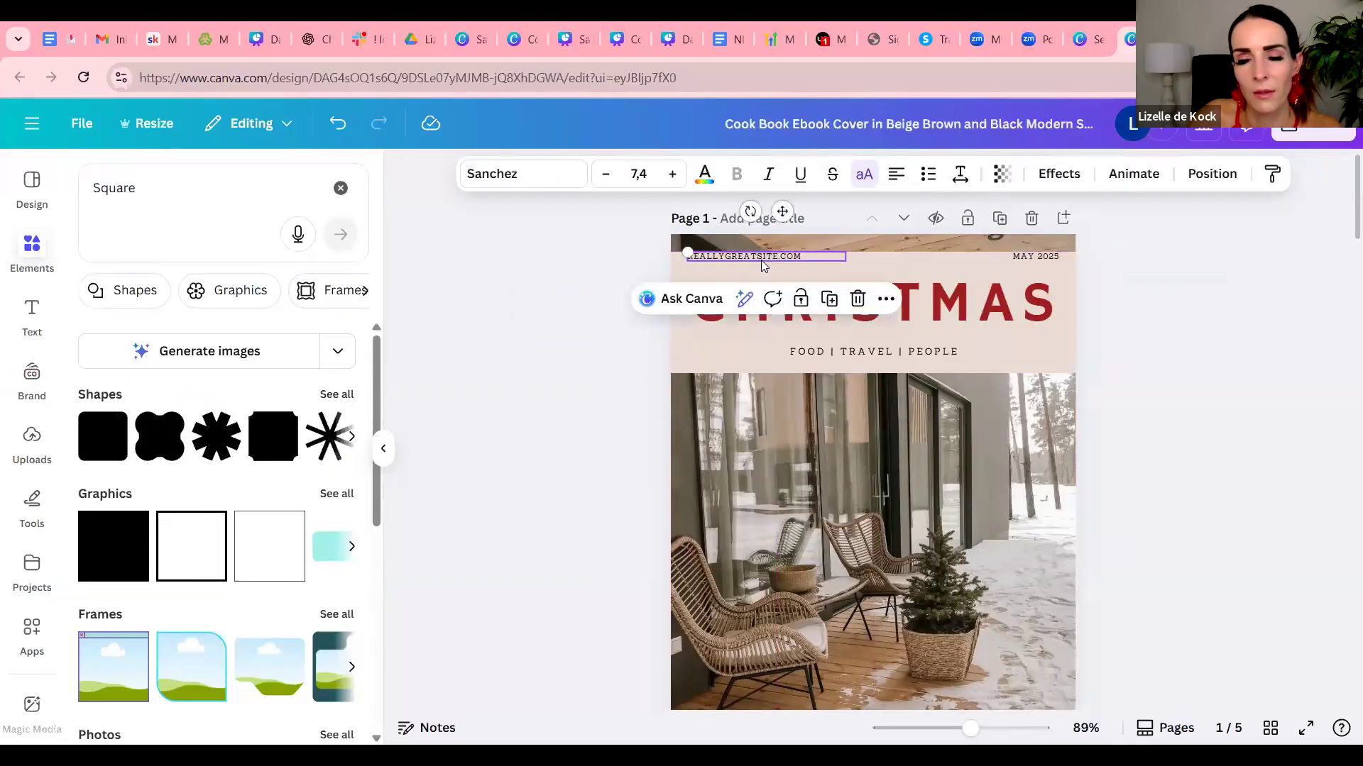
key(Delete)
click(1042, 258)
key(Delete)
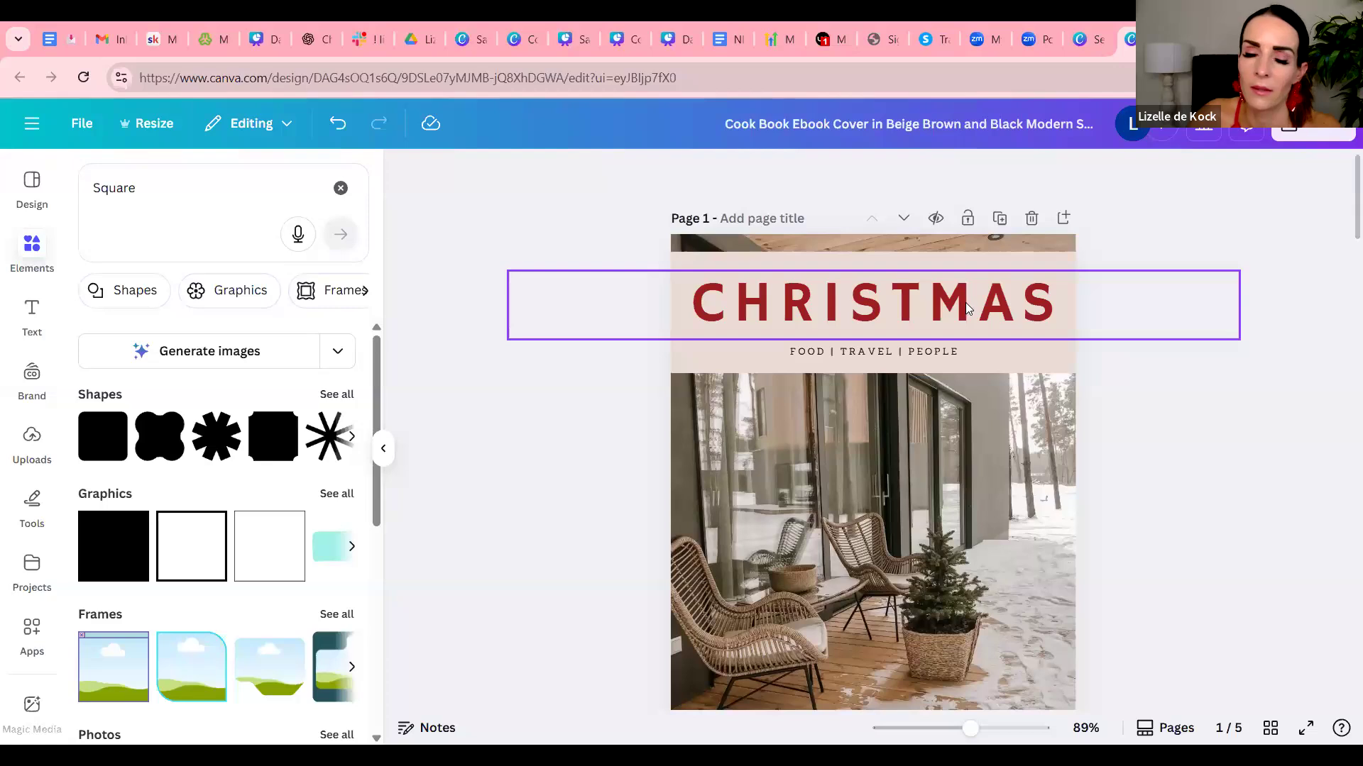
Replace the cover subtitle with "RECIPES", enlarge it to a font size of about 12.8 and centre it beneath the heading.
click(937, 354)
double_click(950, 353)
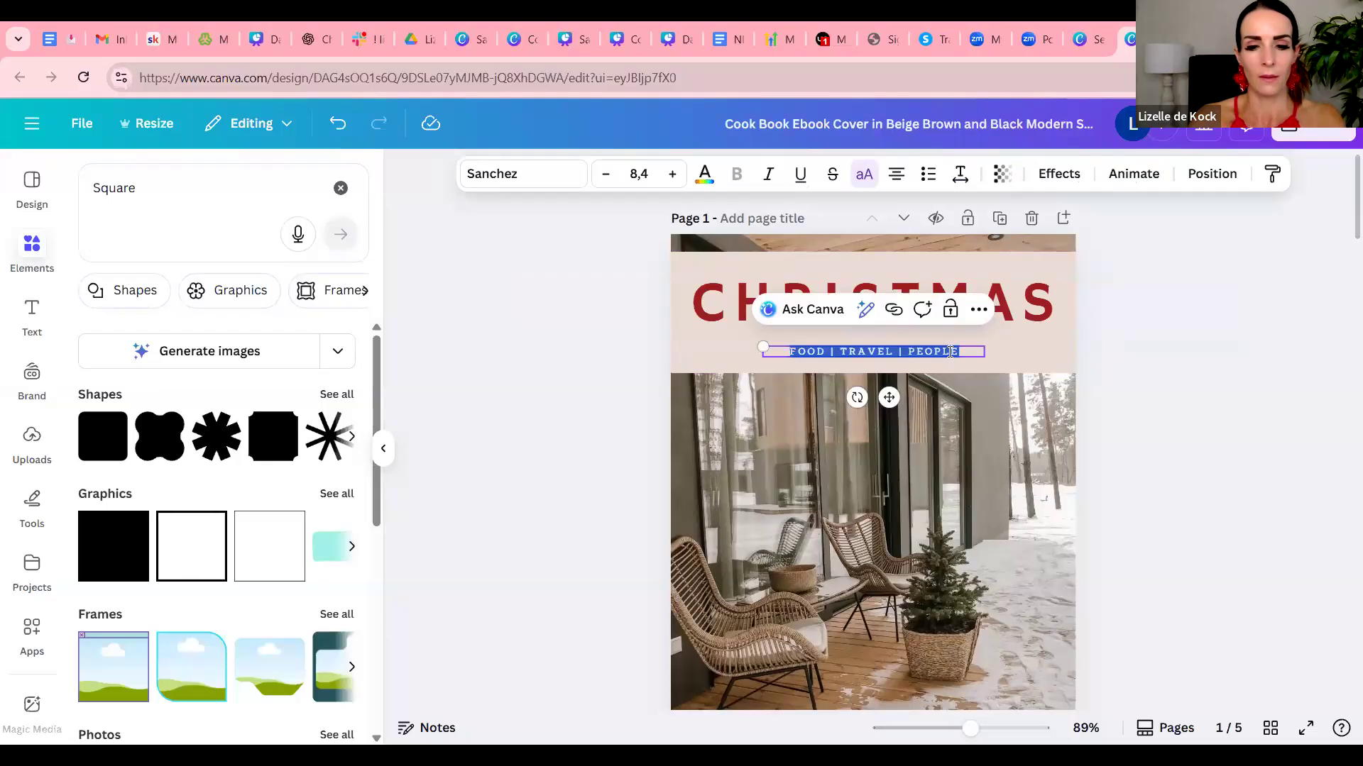
text(RECIPES)
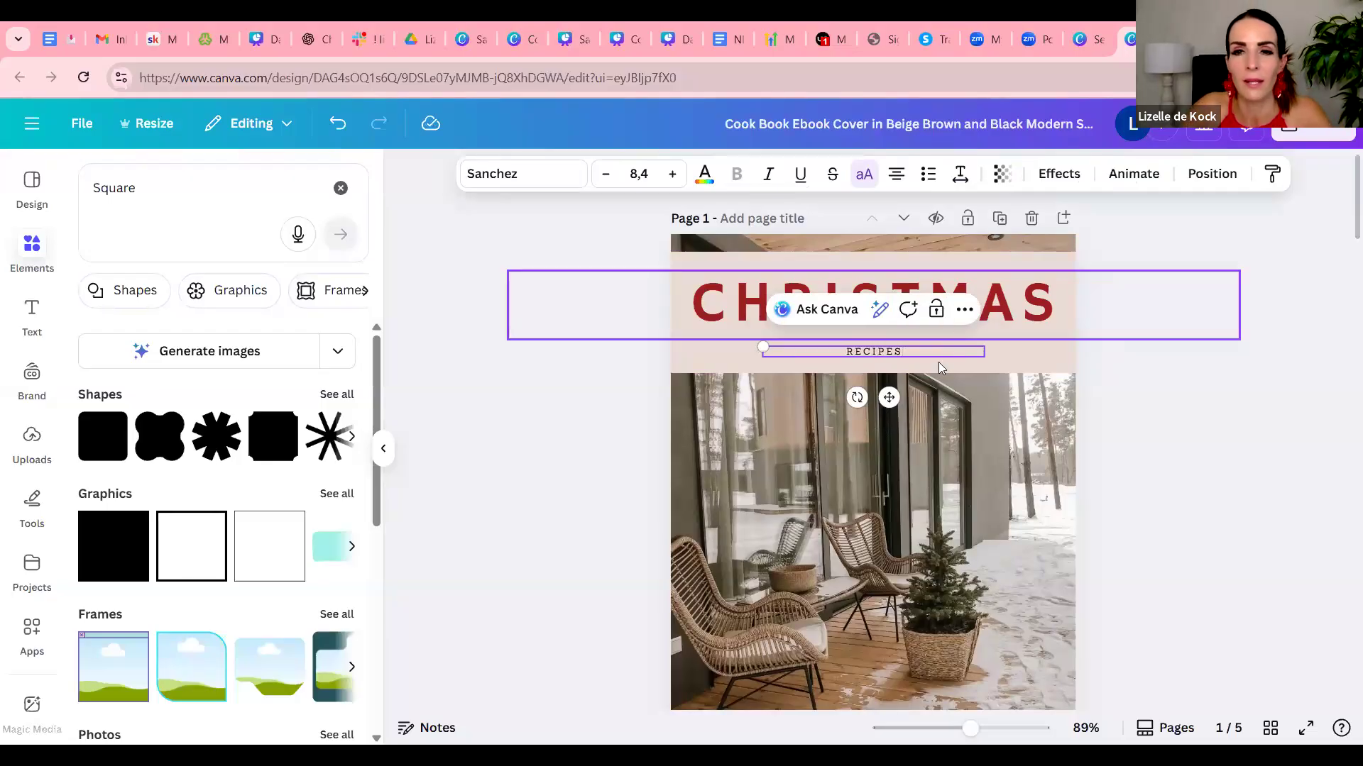
drag(760, 346, 610, 333)
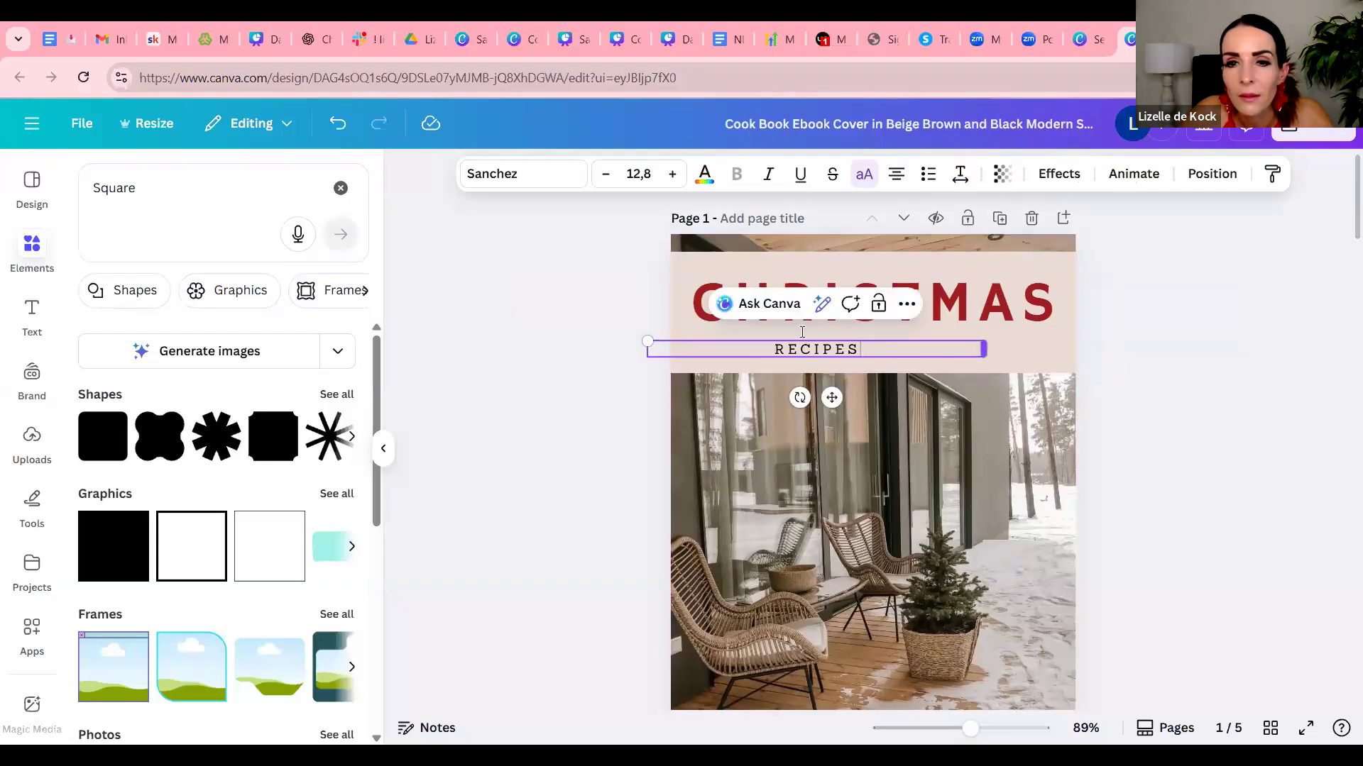
drag(832, 397, 892, 398)
click(1171, 430)
scroll(1168, 426, down, 3)
scroll(1167, 433, up, 3)
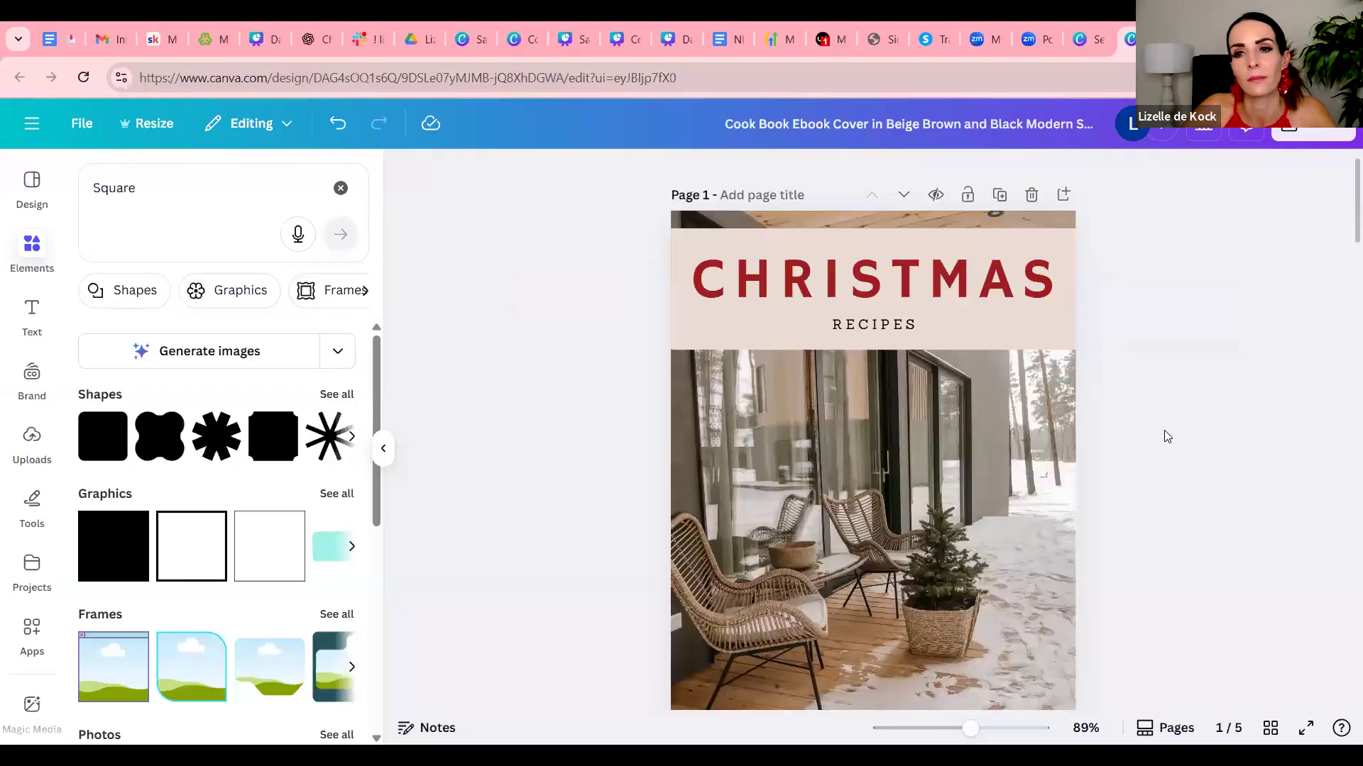
Replace the volume line near the lower edge of the cover with "BY" followed by the author's first name.
scroll(1164, 435, down, 4)
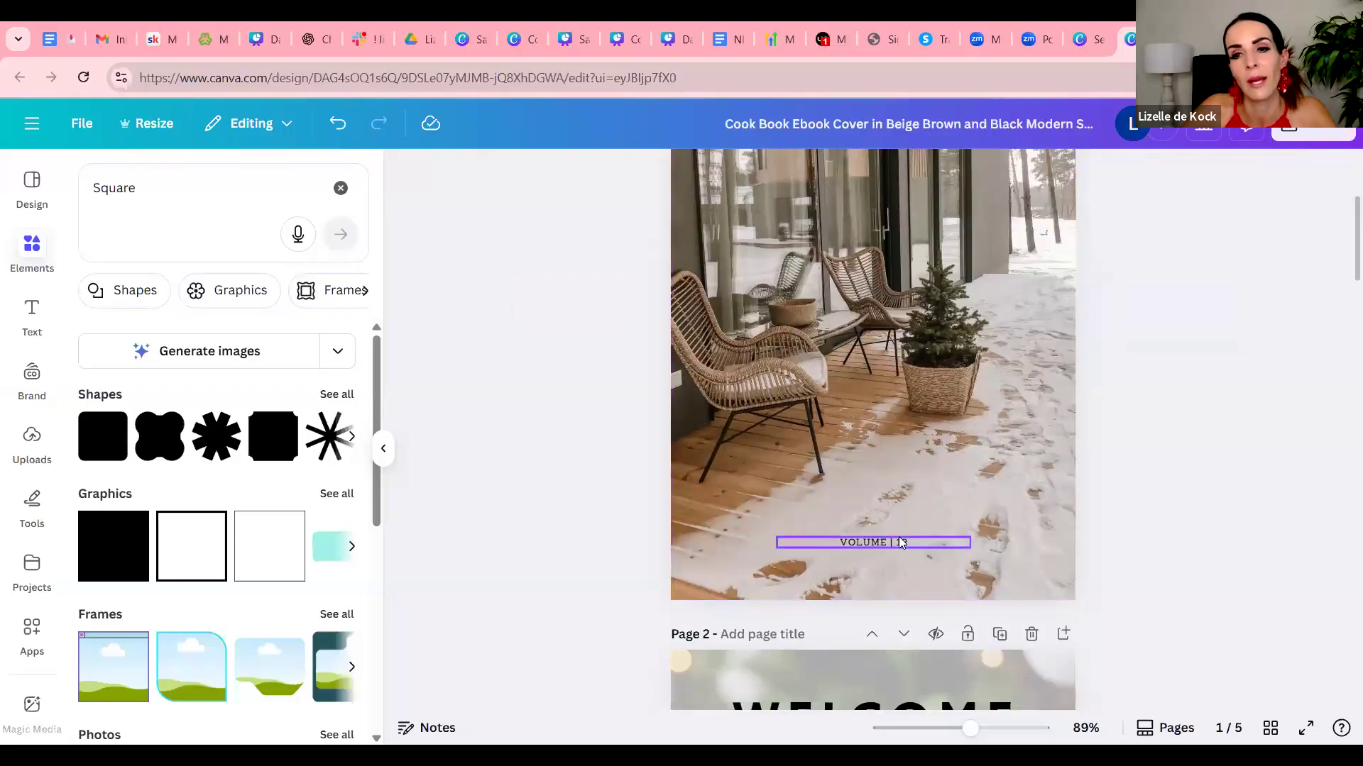
click(898, 537)
click(900, 537)
text(BY MA)
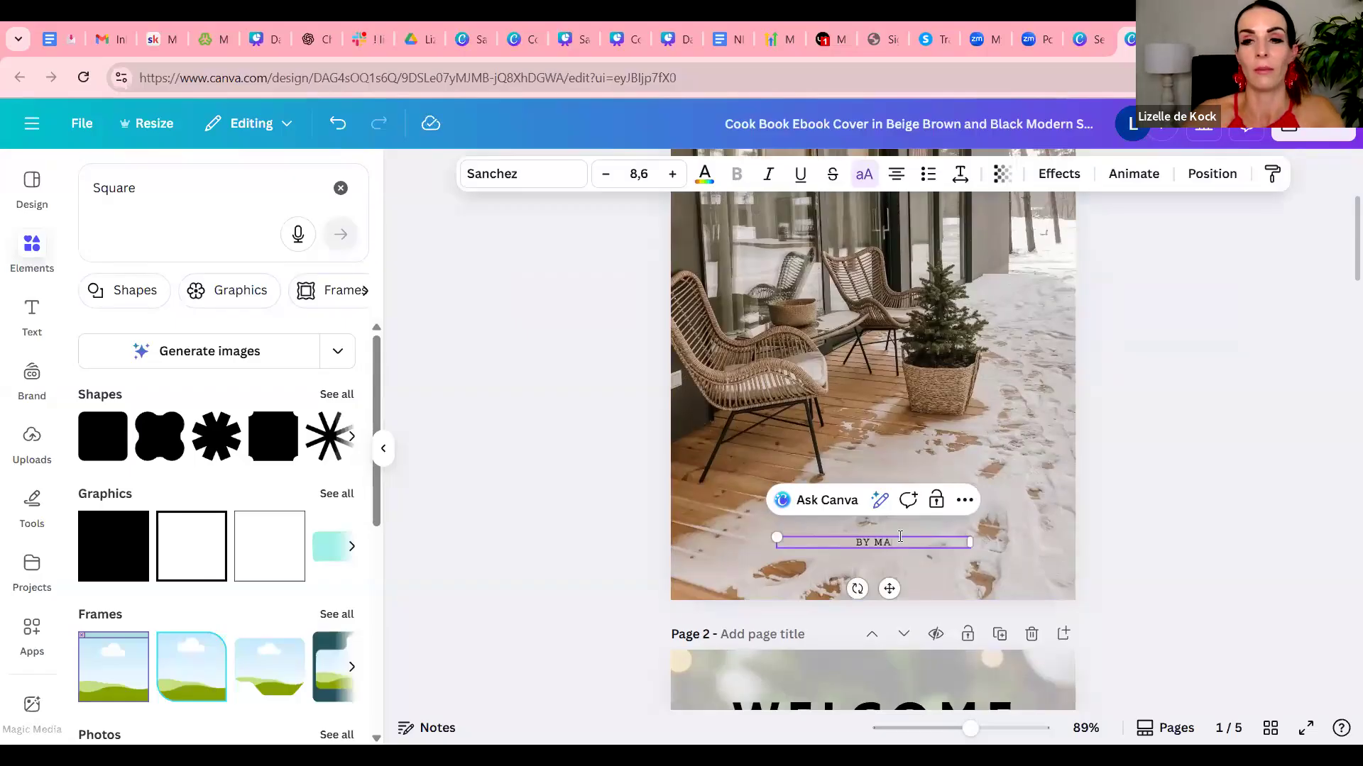
click(1129, 501)
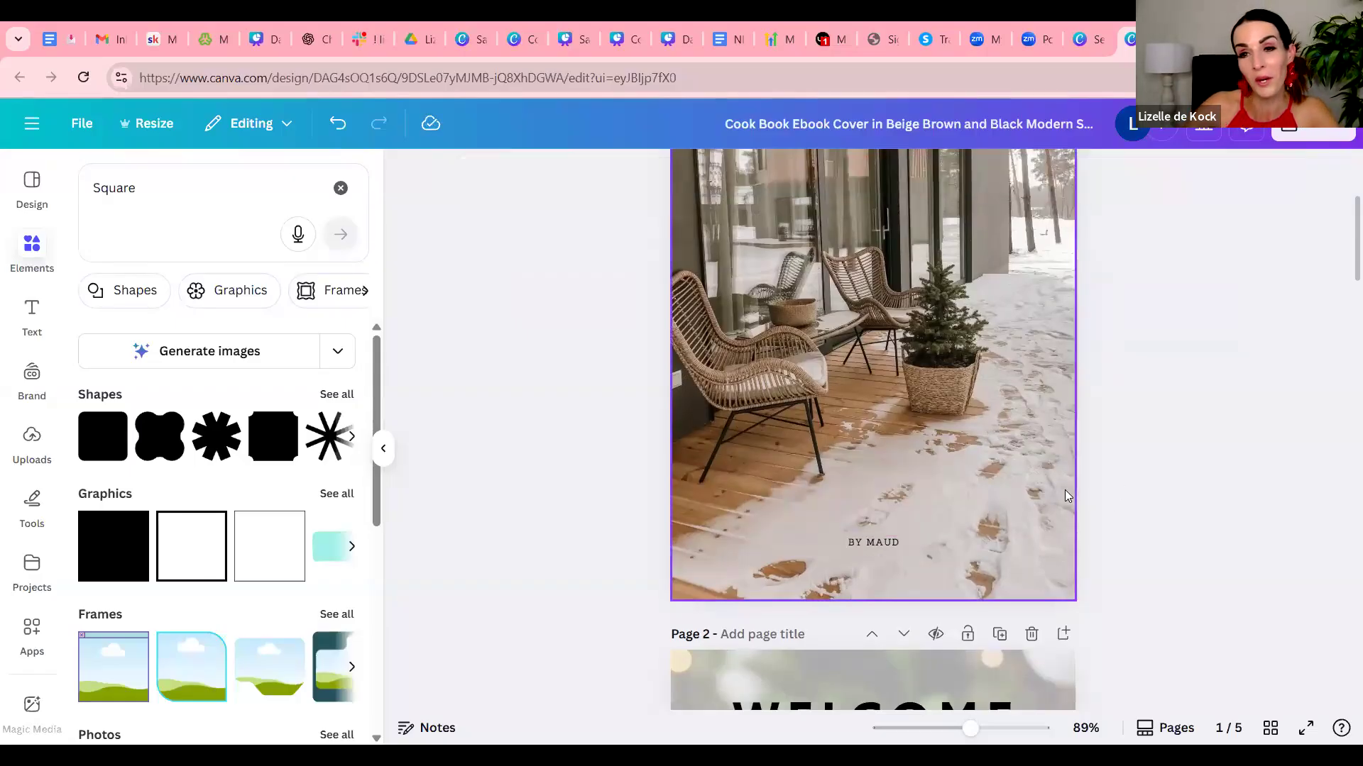
Search the elements library for "christmas bell".
scroll(1070, 490, up, 3)
scroll(857, 406, down, 1)
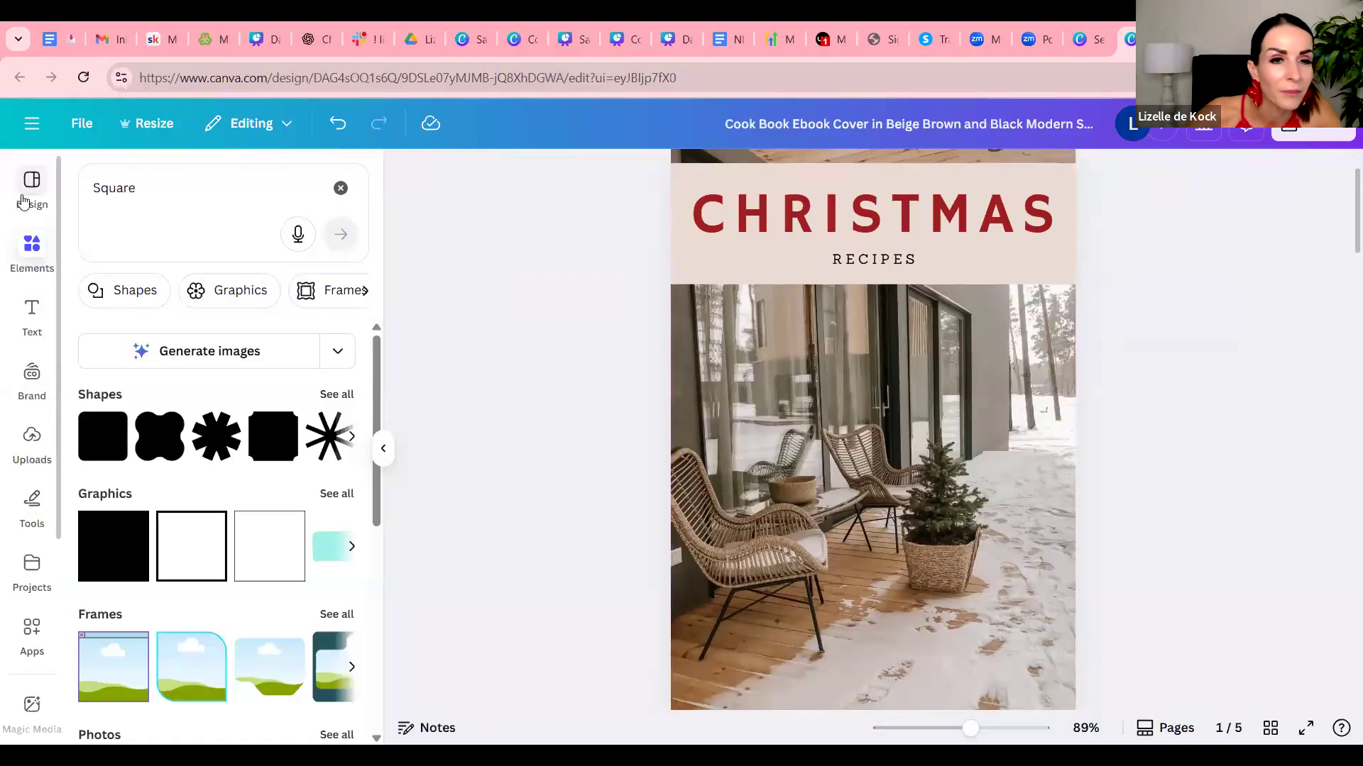
scroll(35, 313, up, 3)
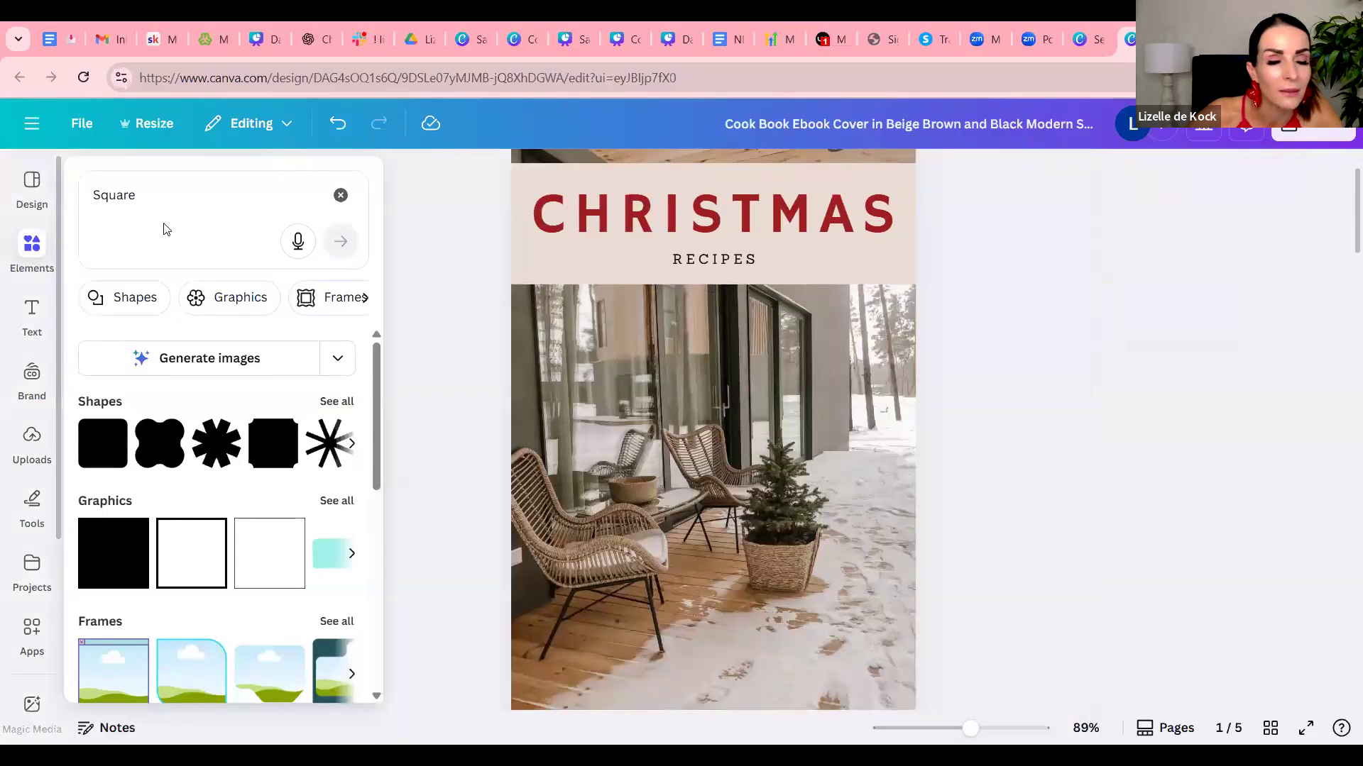
drag(138, 196, 78, 193)
text(christmas bell)
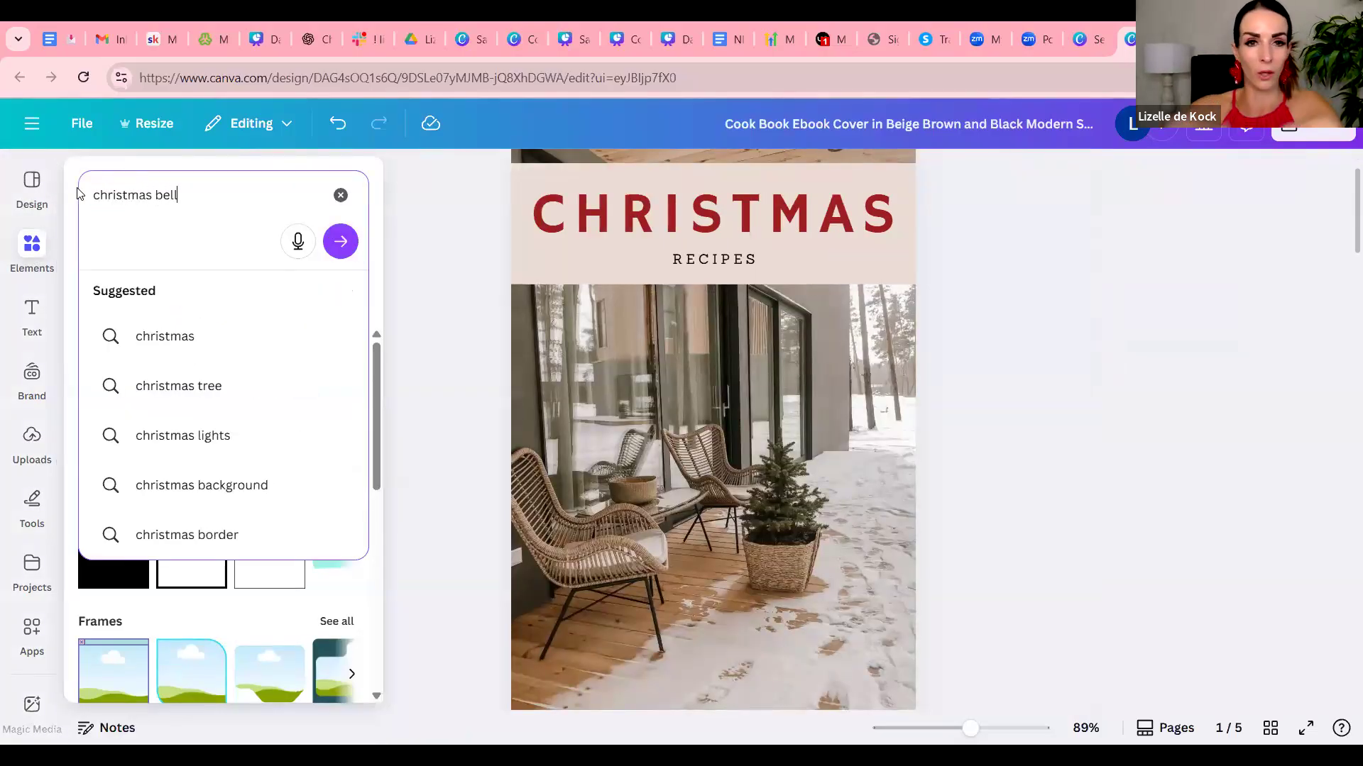
key(Return)
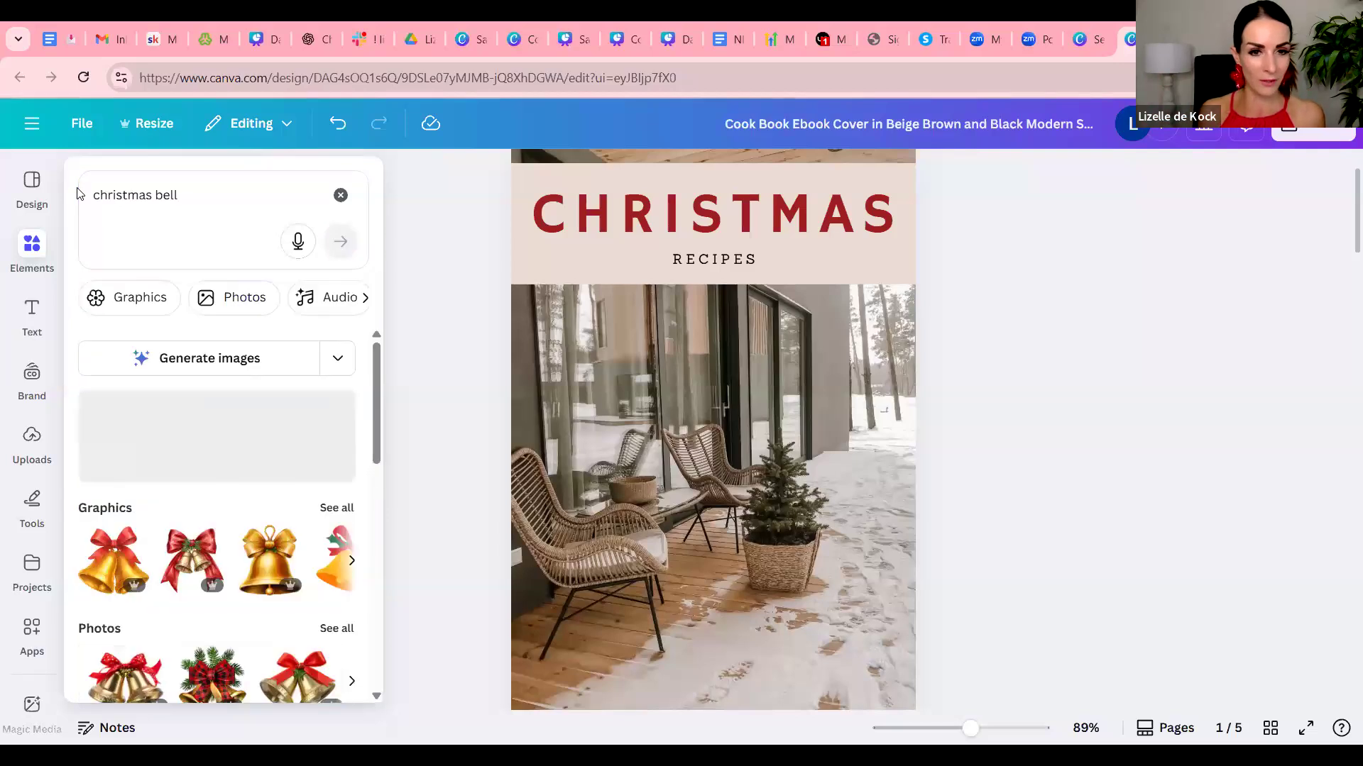
scroll(32, 426, down, 5)
click(32, 320)
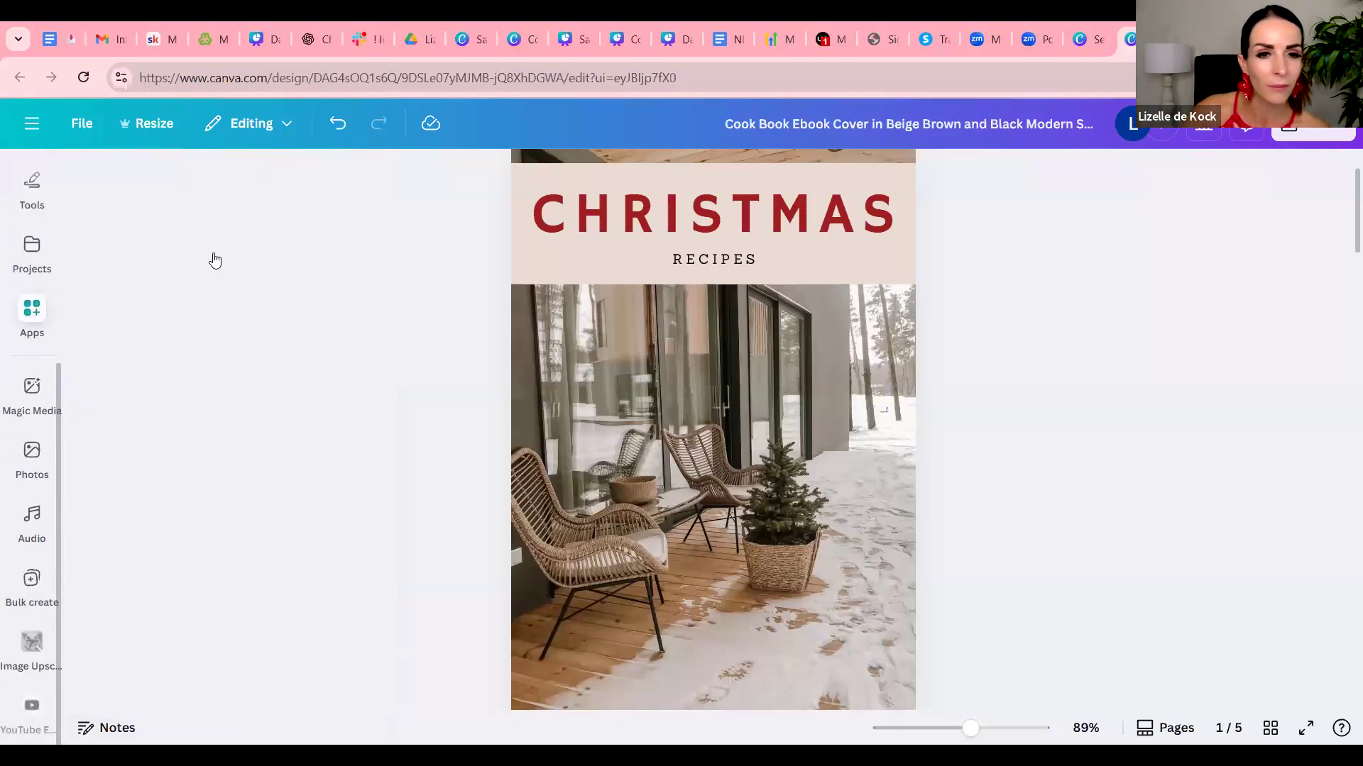
scroll(15, 369, up, 3)
click(32, 301)
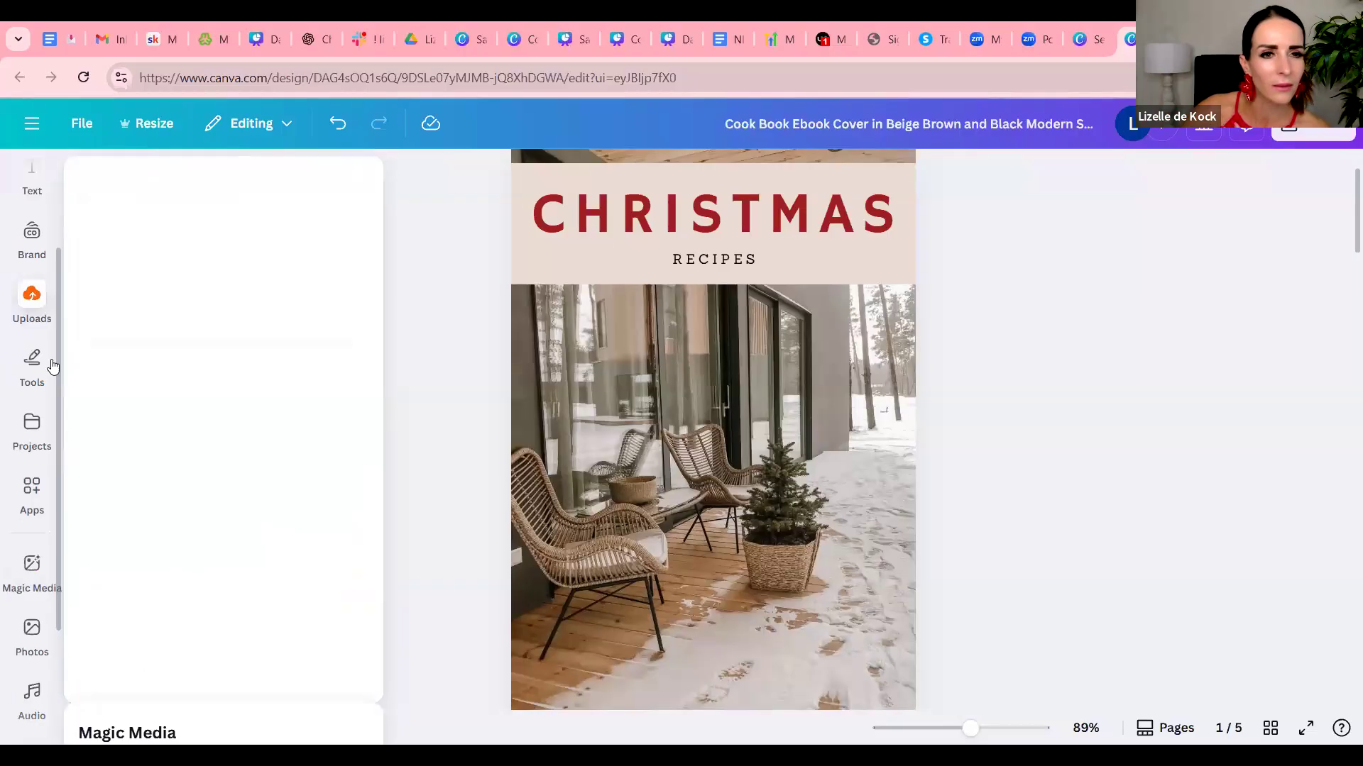
scroll(36, 241, up, 2)
click(32, 254)
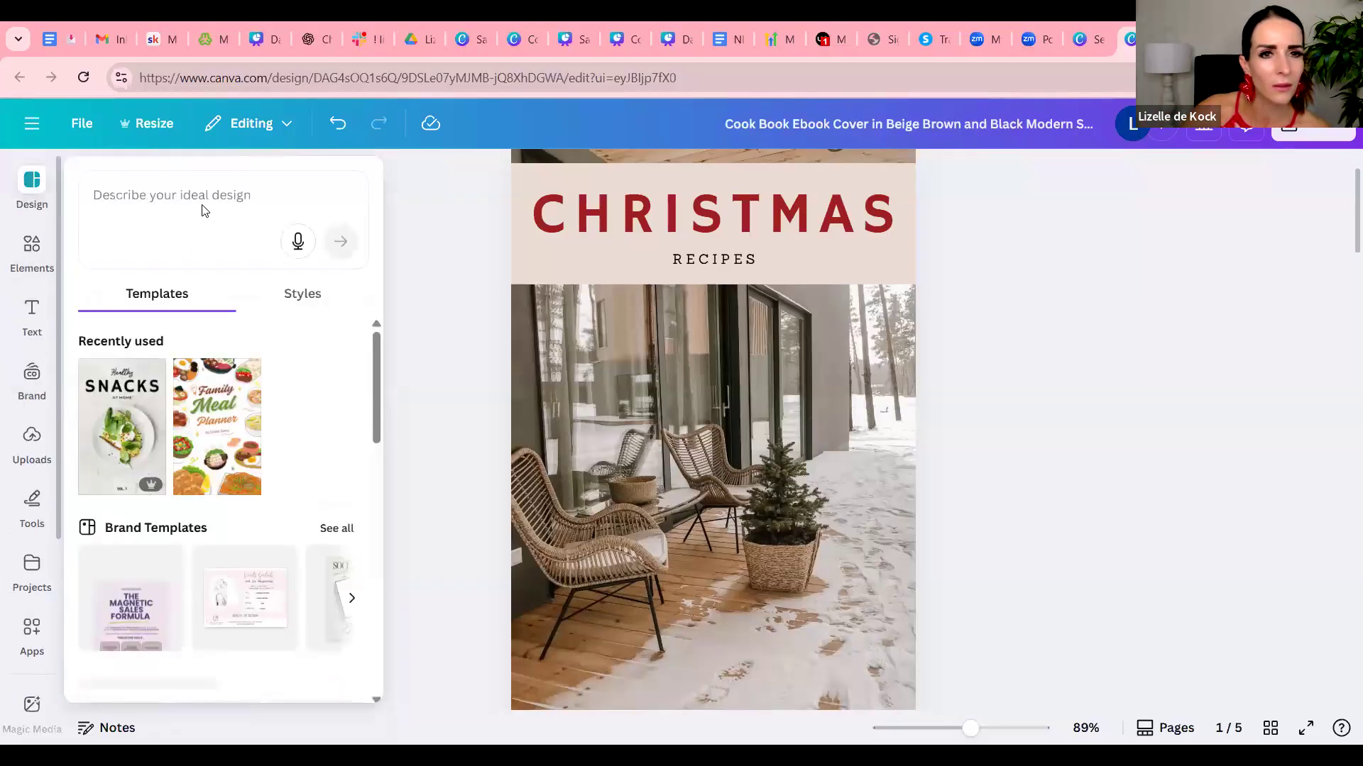
Change the elements search to "christmas baulb" and look through the graphics, photos and frames for a cover ornament.
click(203, 196)
key(BackSpace)
key(BackSpace)
key(BackSpace)
text(aulb)
key(Return)
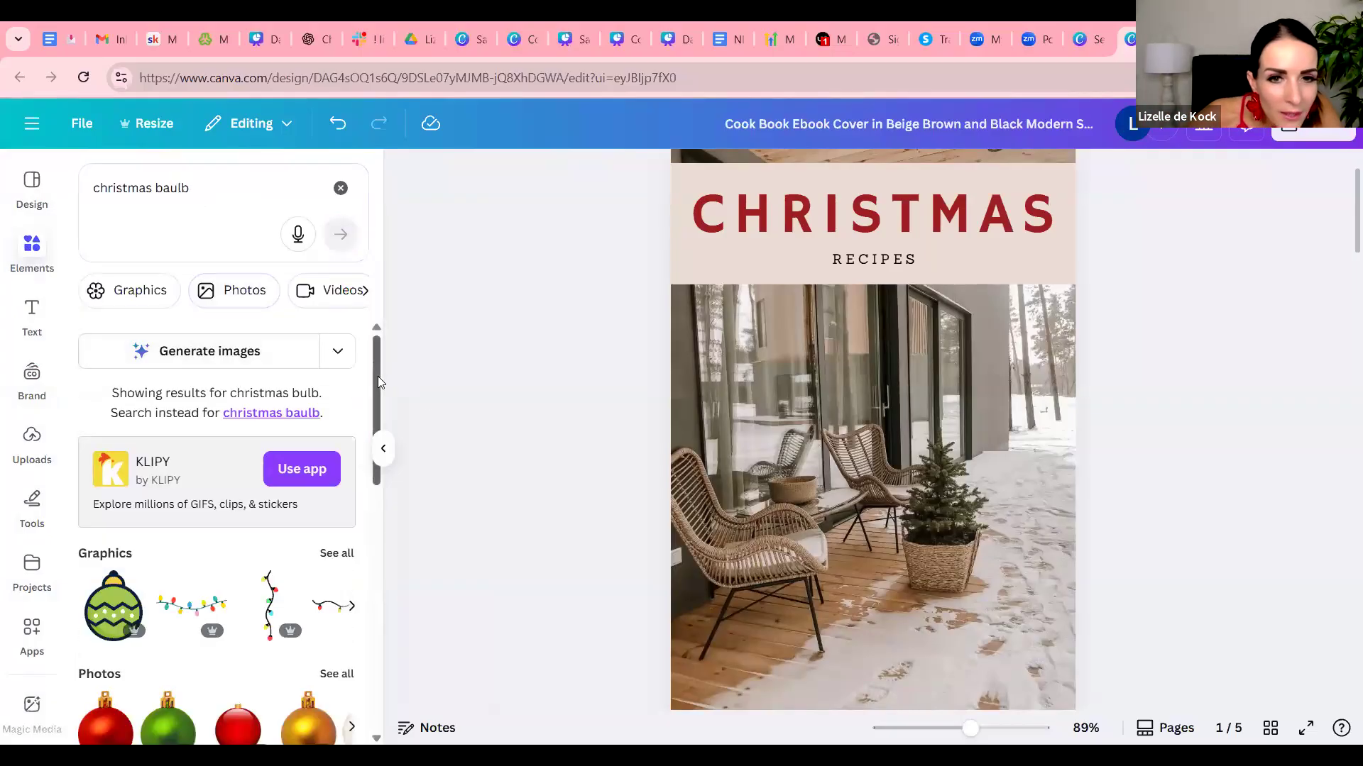
scroll(389, 418, down, 3)
scroll(390, 475, down, 2)
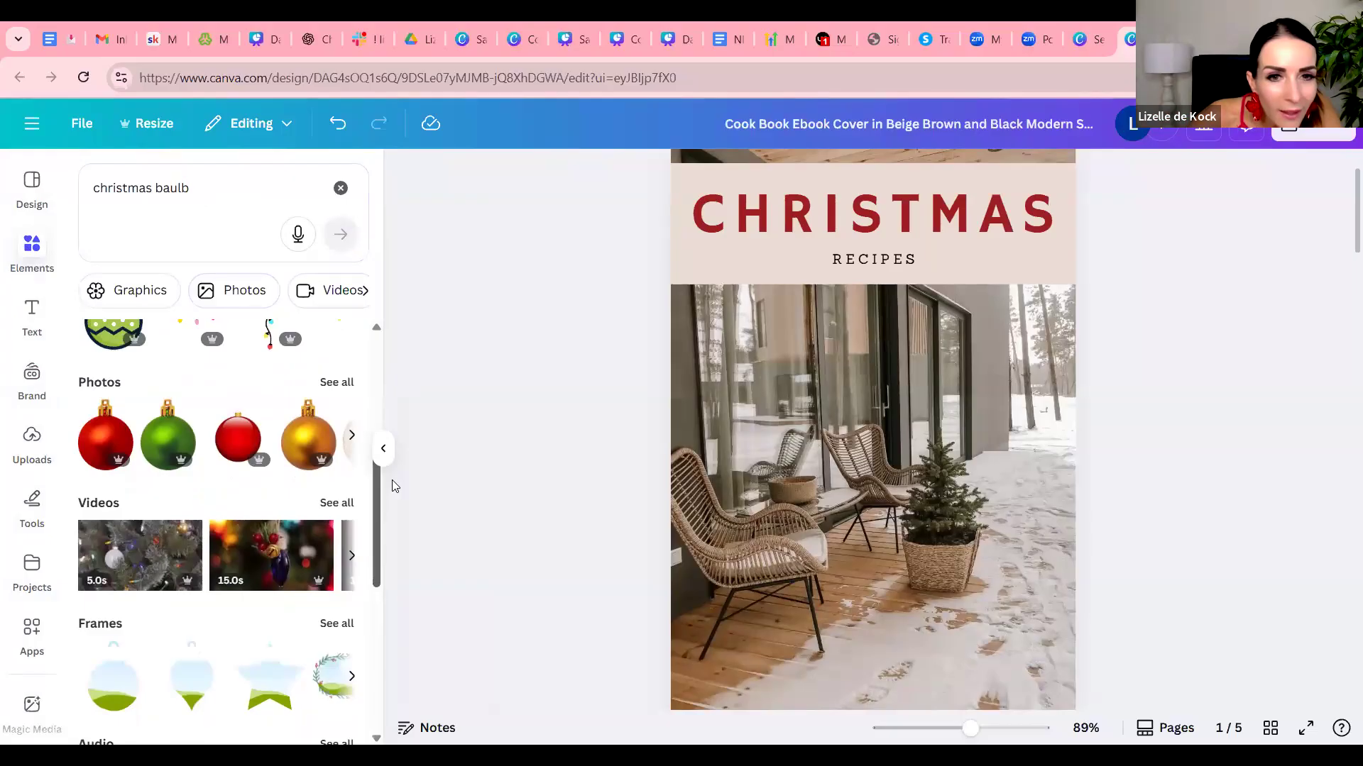
scroll(395, 485, down, 1)
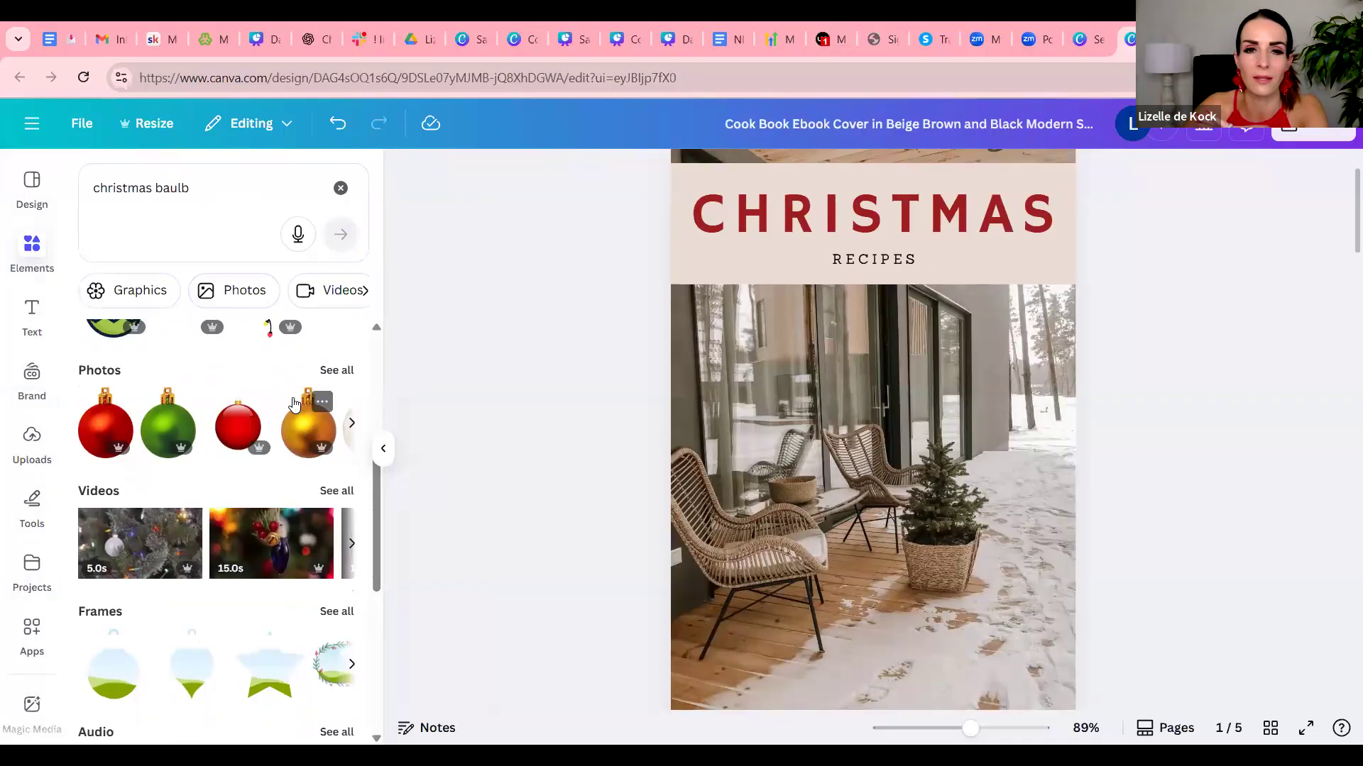
scroll(294, 425, down, 5)
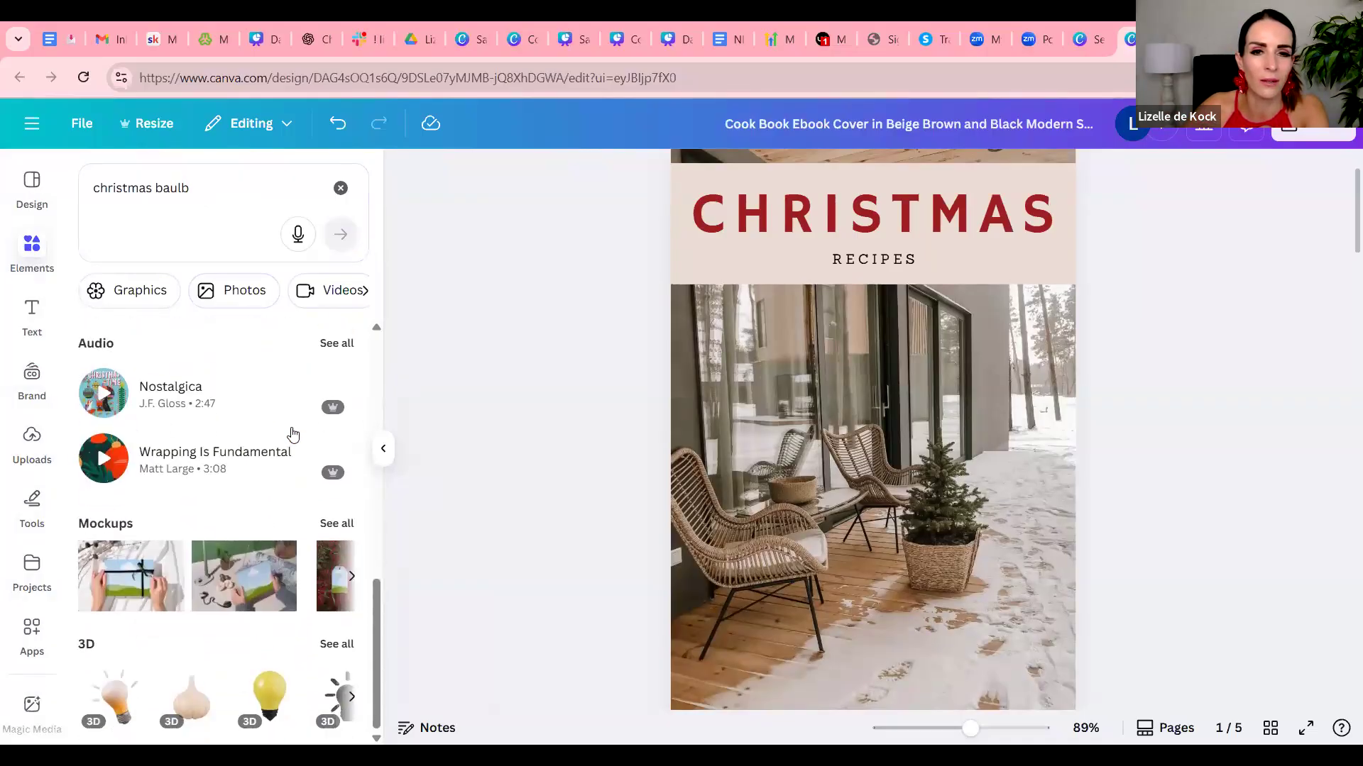
scroll(294, 434, up, 6)
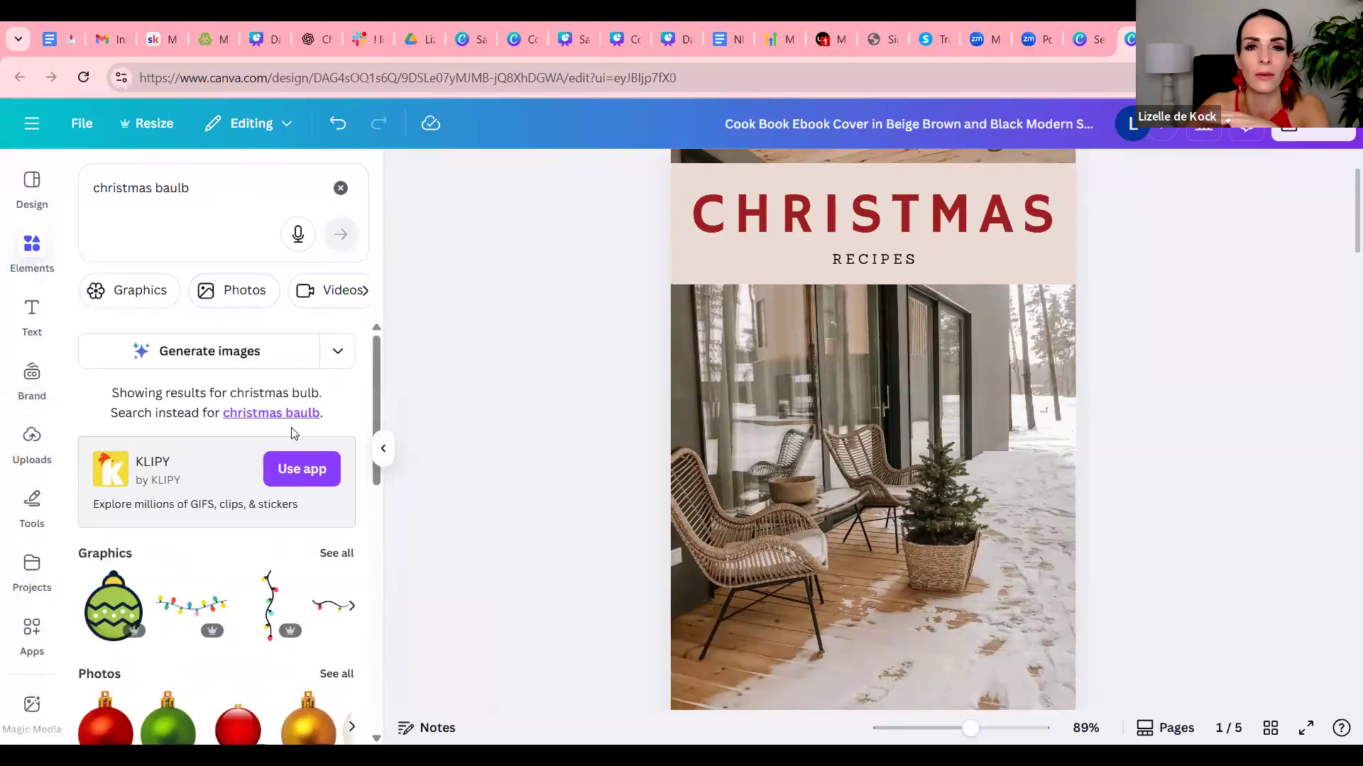
scroll(317, 550, down, 4)
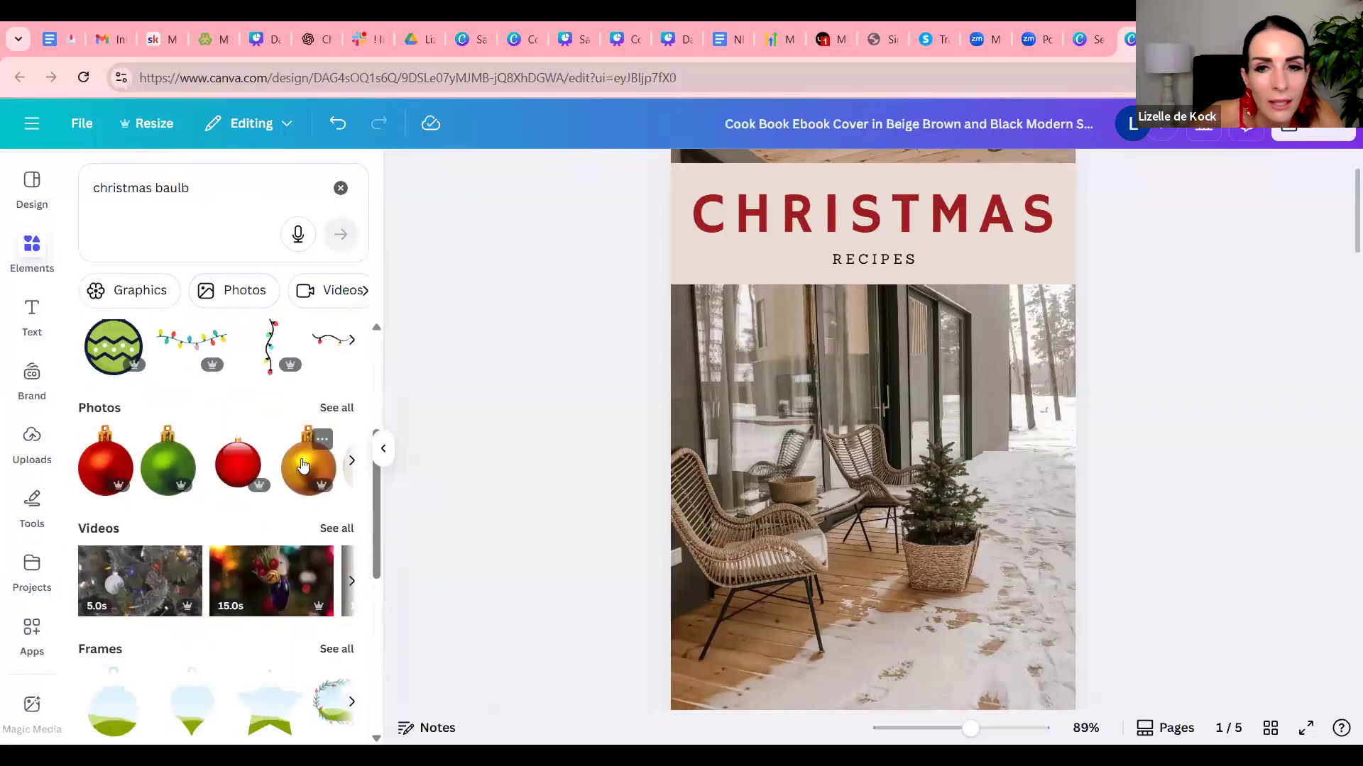
Add the gold Christmas bauble photo to the cover, shrunk and placed over the right-hand end of the title band.
click(303, 465)
drag(1011, 279, 798, 553)
drag(768, 609, 1033, 313)
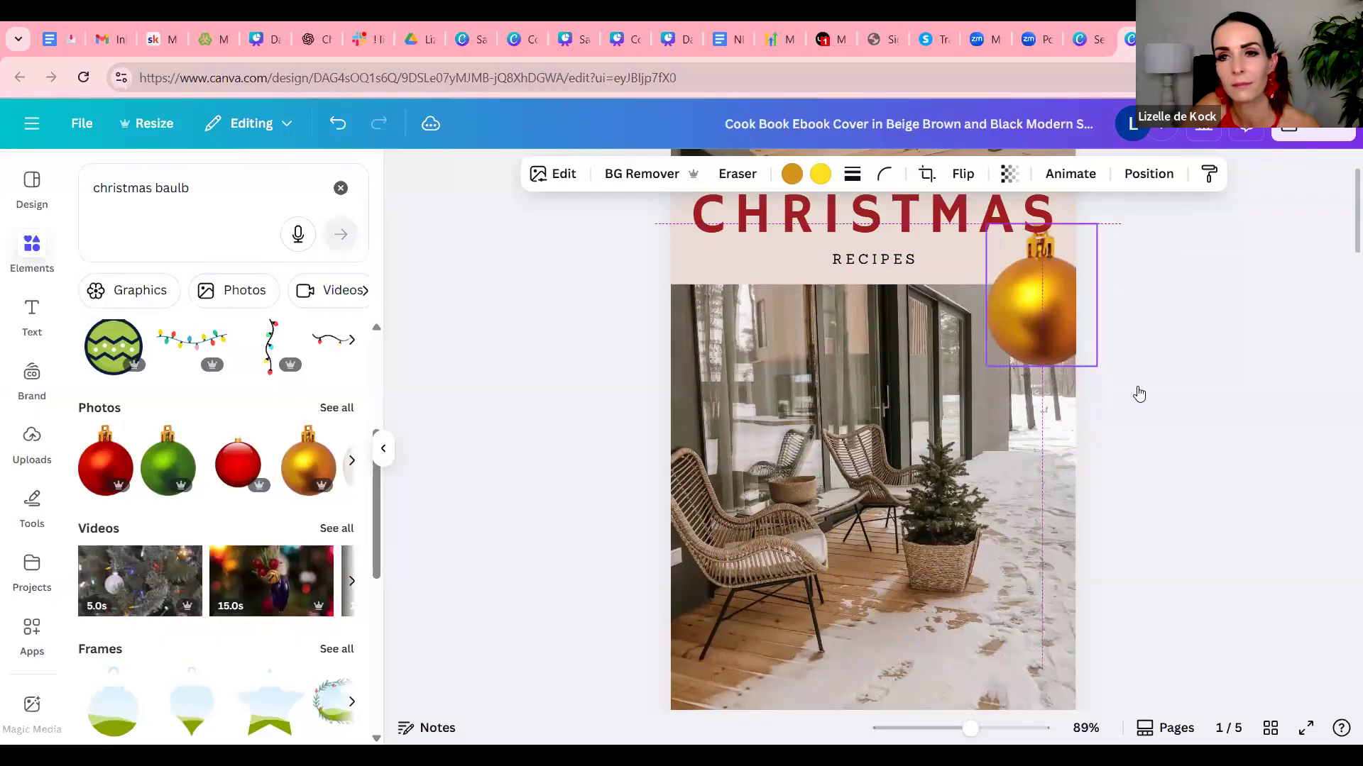
click(1154, 484)
scroll(1154, 484, up, 1)
scroll(1154, 483, down, 3)
scroll(1154, 483, up, 3)
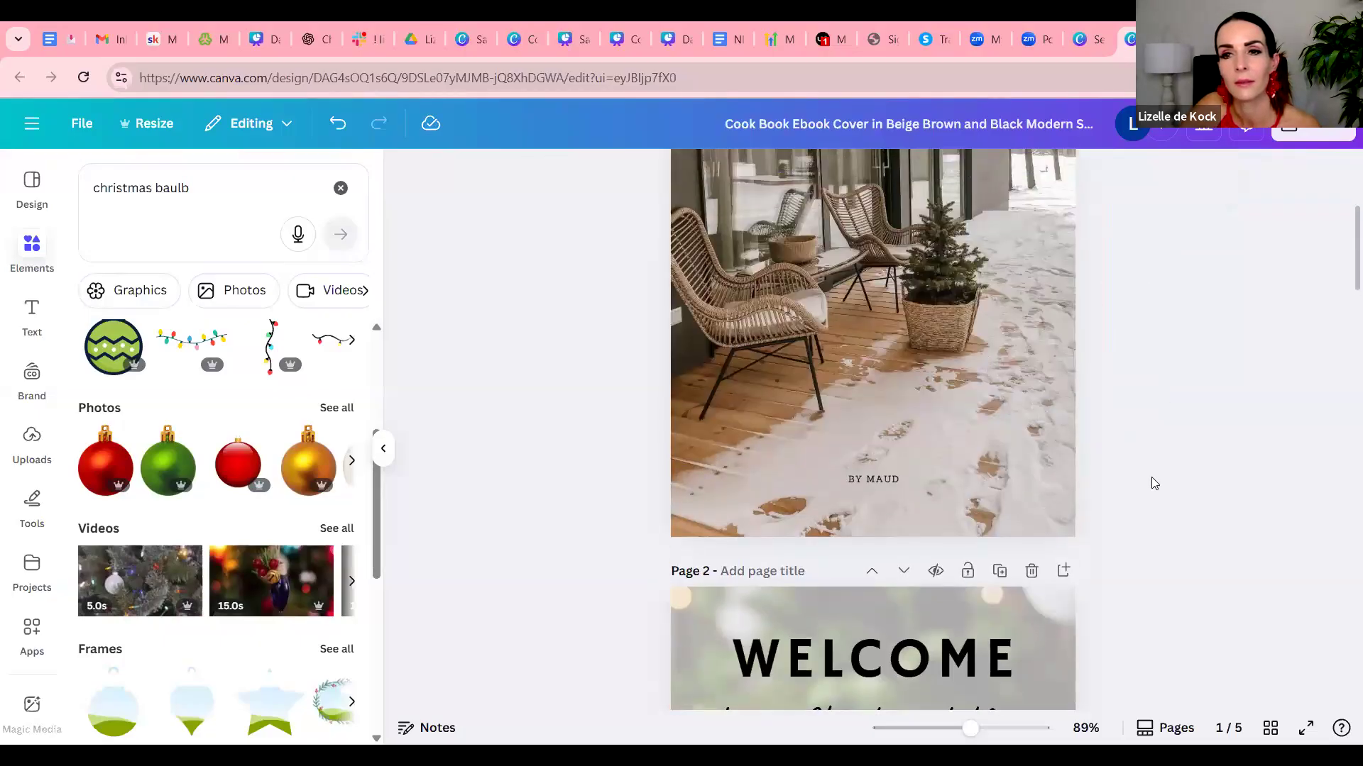
scroll(1151, 454, down, 1)
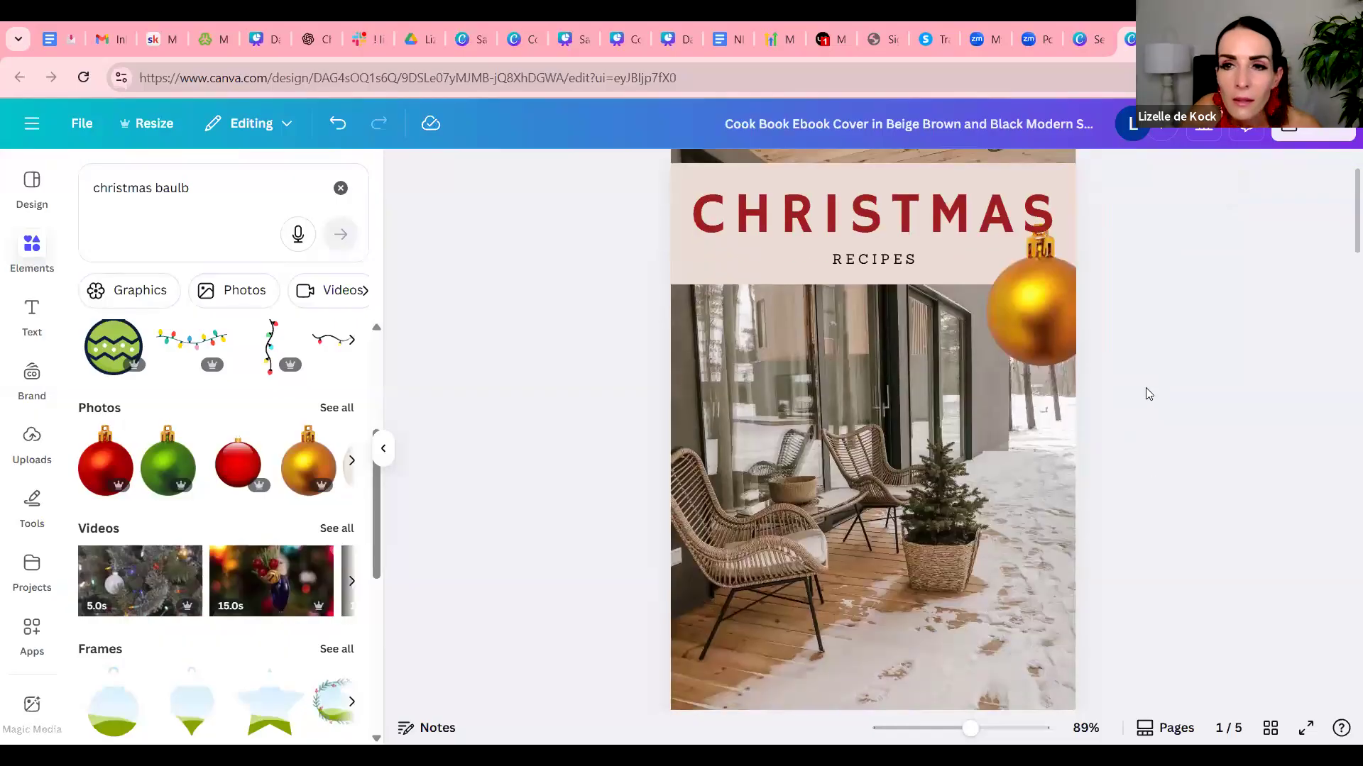
Adjust the gold bauble's position so its cap overlaps the last letter of the heading and its side overhangs the page edge.
drag(1042, 327, 1029, 314)
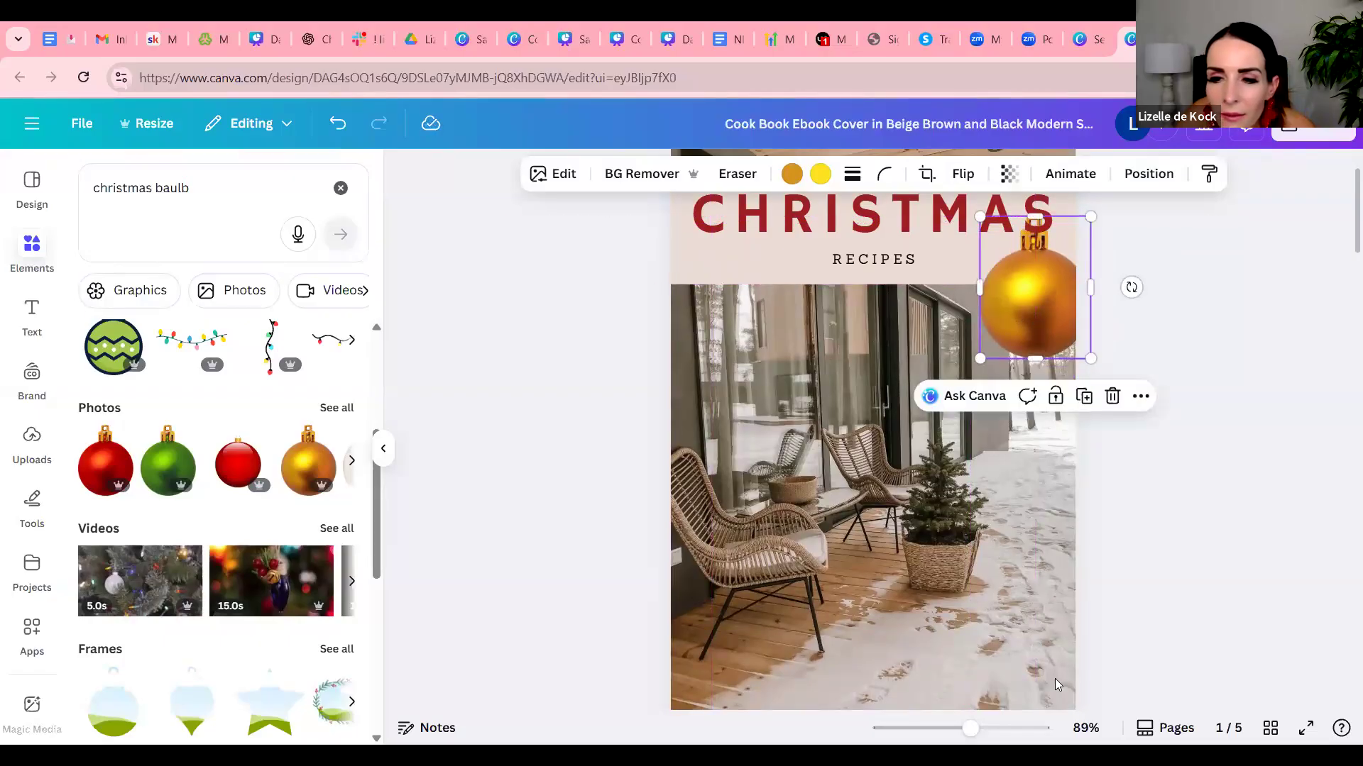
ctrl+scroll(1079, 516, up, 5)
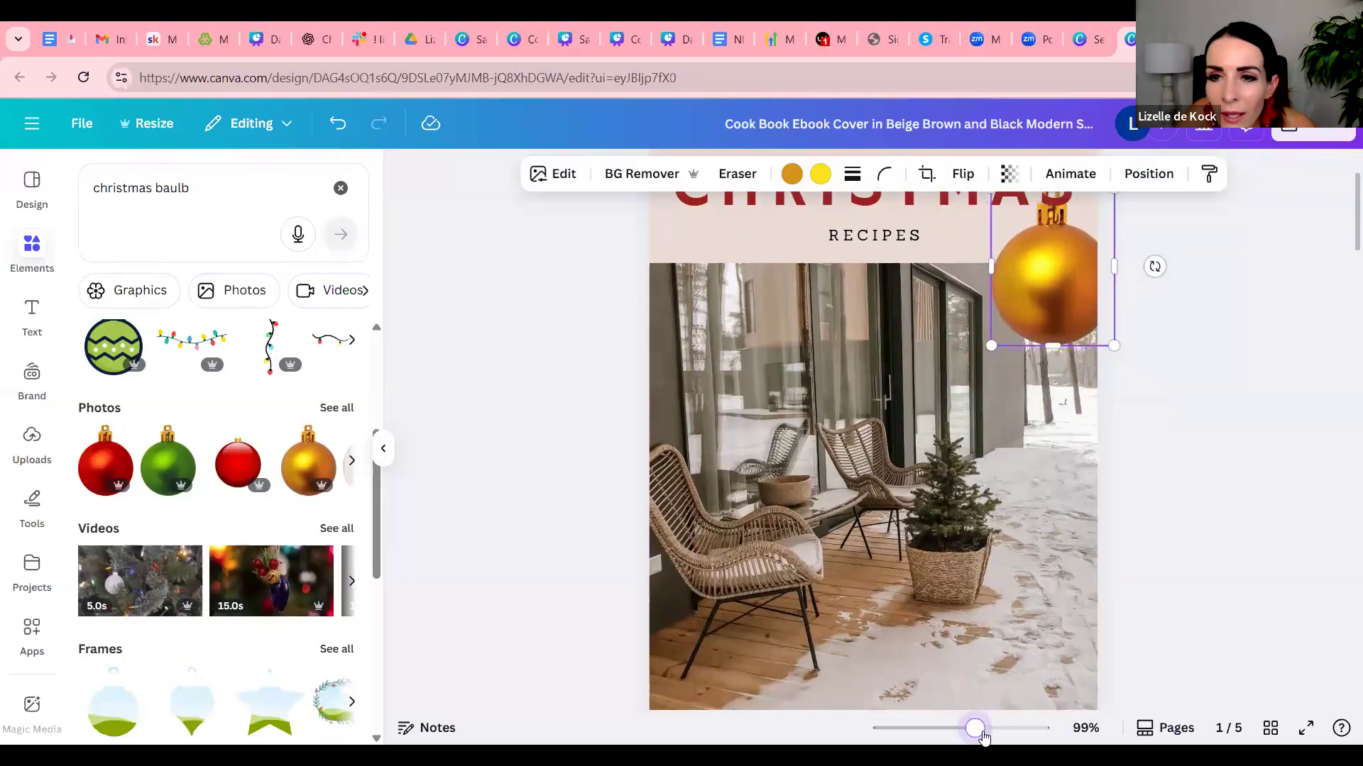
scroll(1181, 468, up, 4)
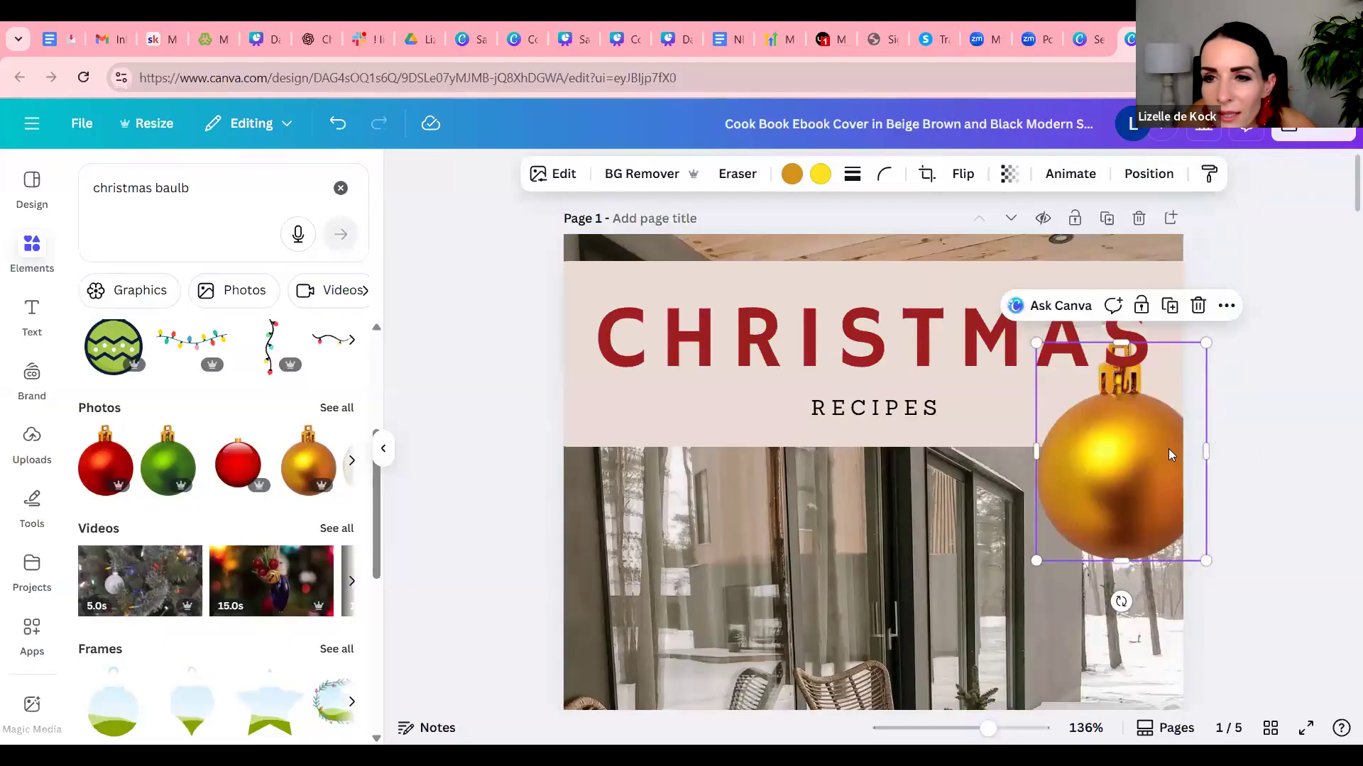
mouse_move(988, 729)
mouse_down()
mouse_move(1007, 729)
mouse_move(991, 729)
mouse_up()
drag(1192, 312, 1137, 429)
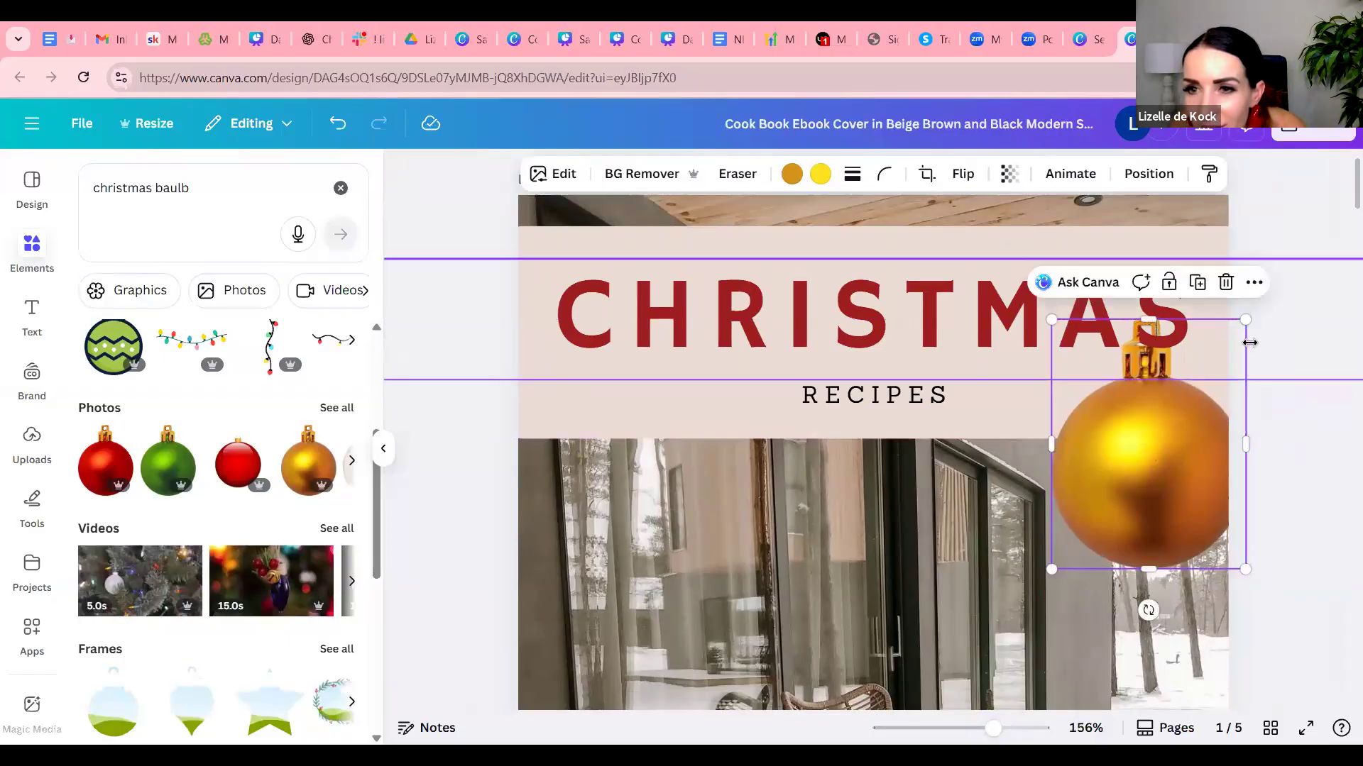
click(1289, 317)
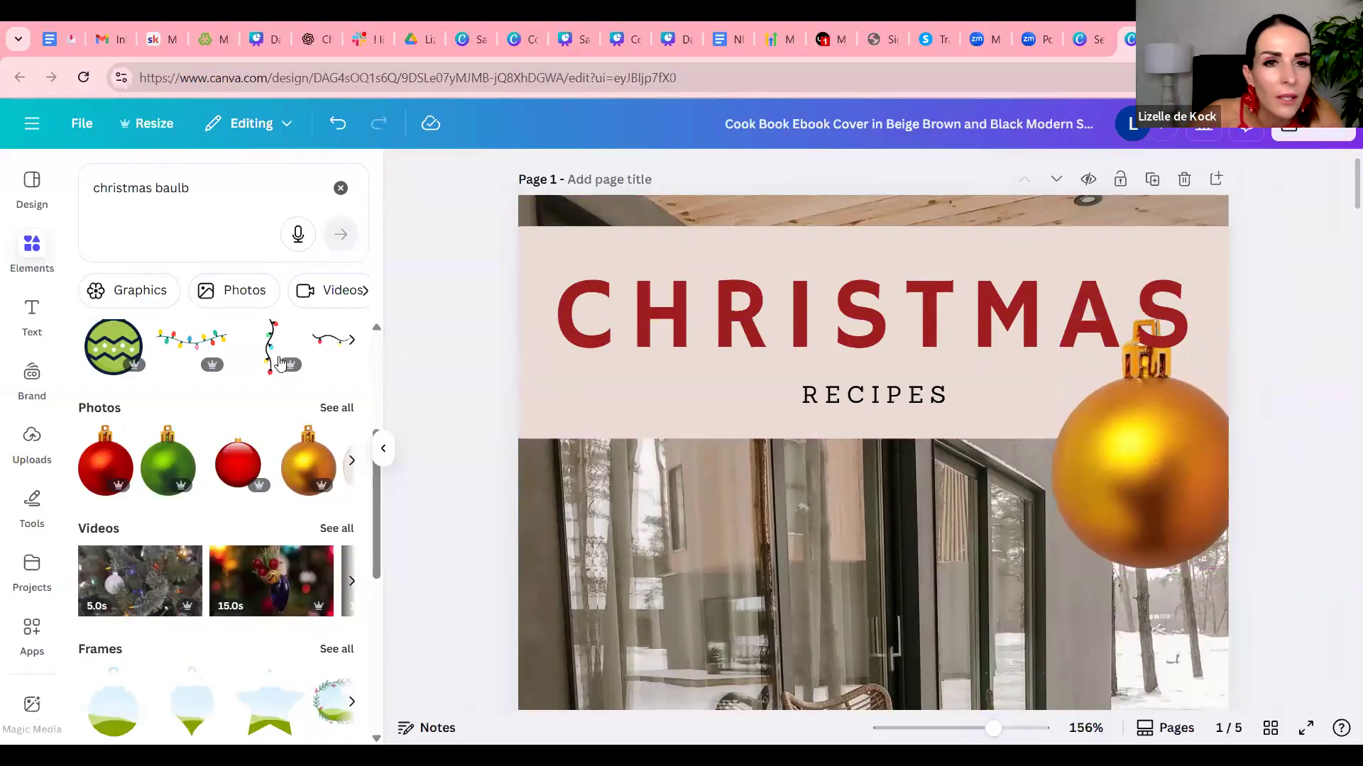
Find the basic shapes among the elements and add a circle to the cover.
click(29, 251)
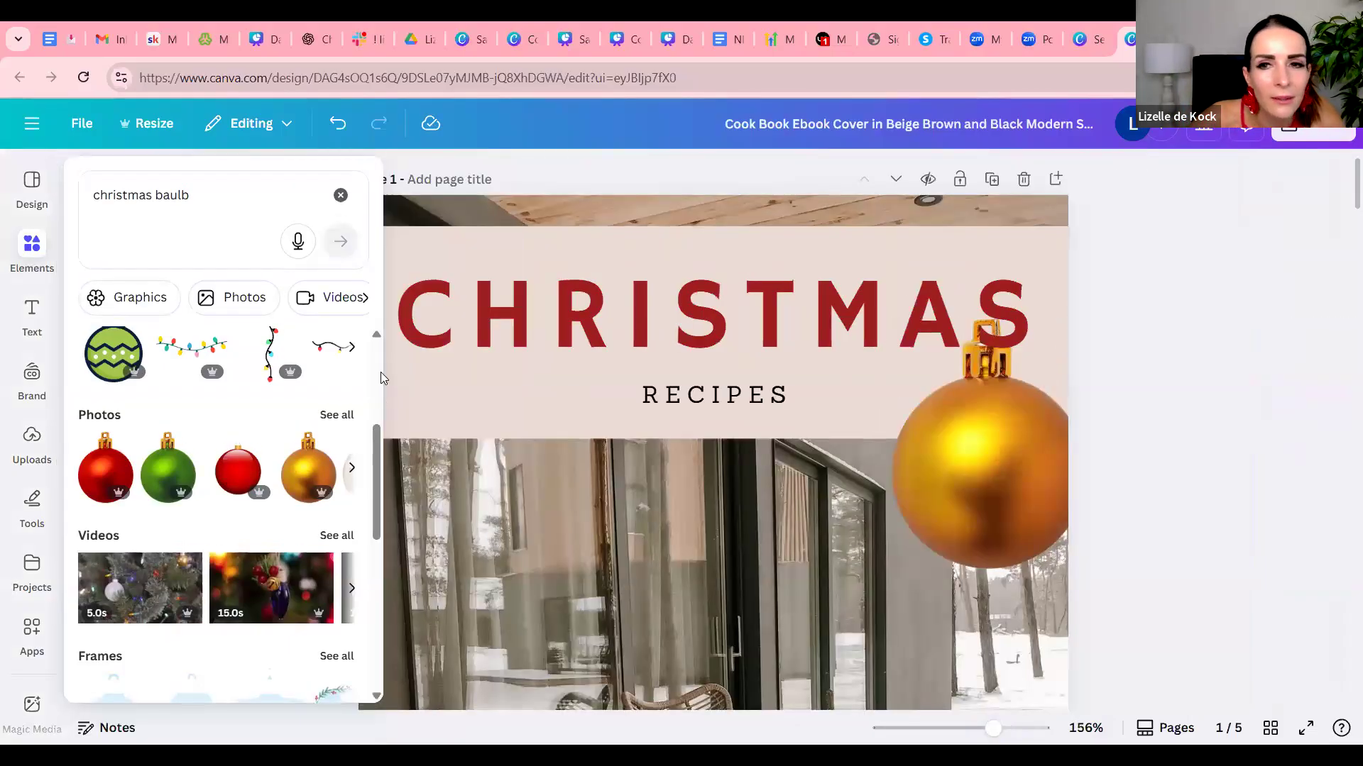
click(340, 196)
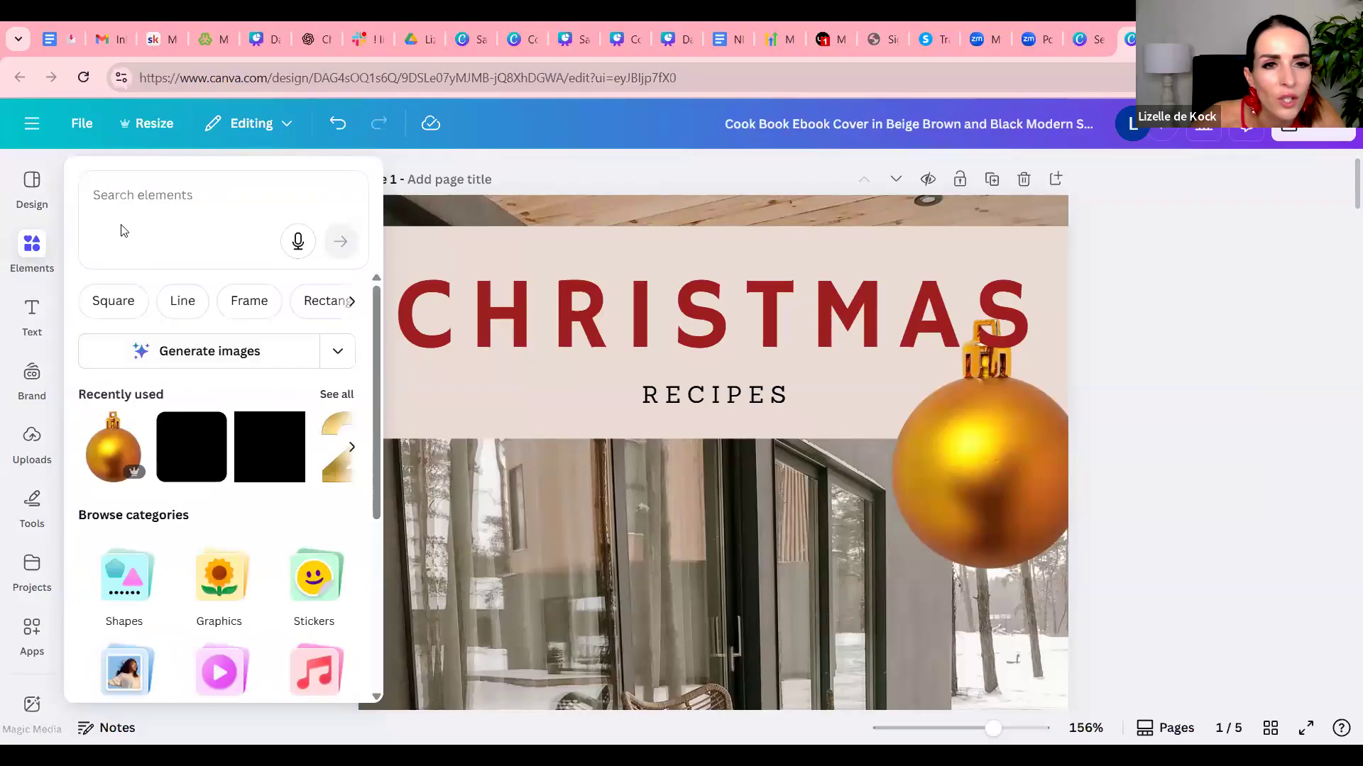
click(348, 302)
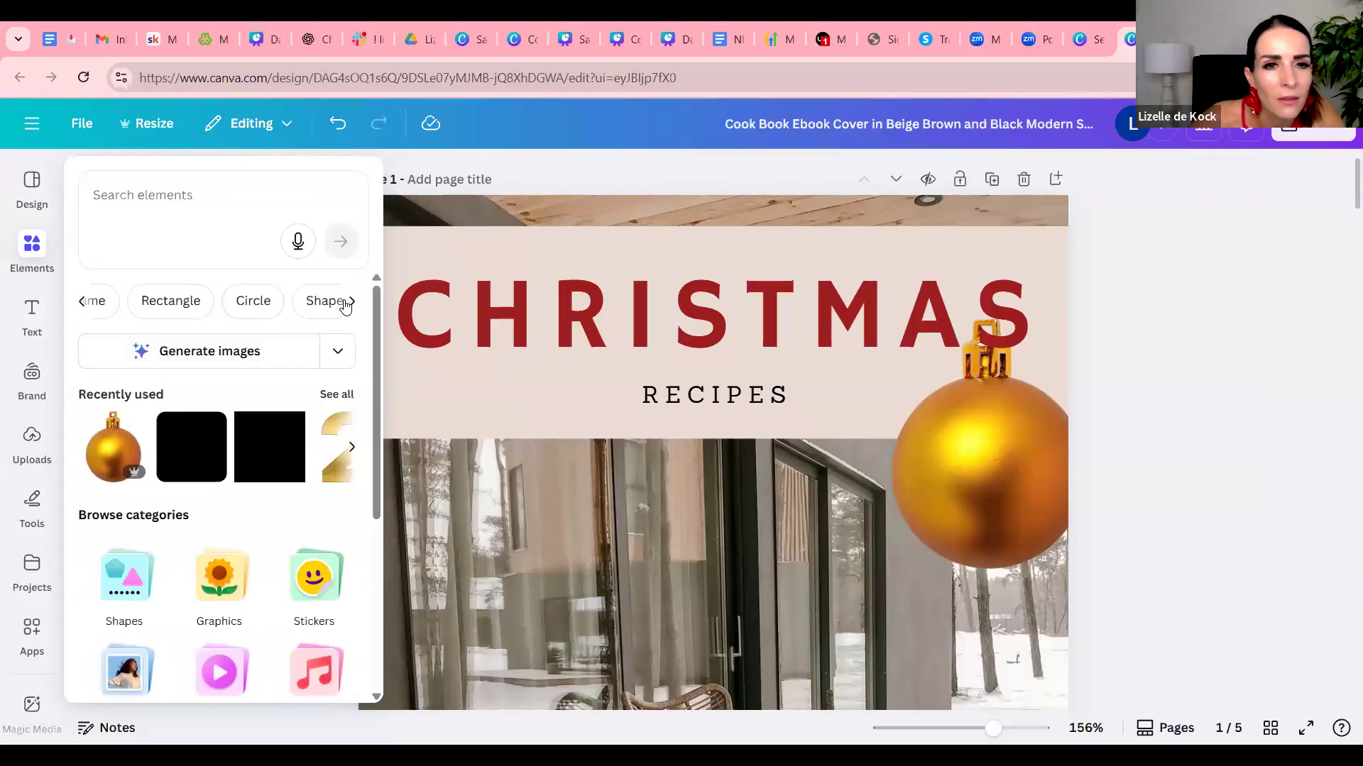
click(270, 304)
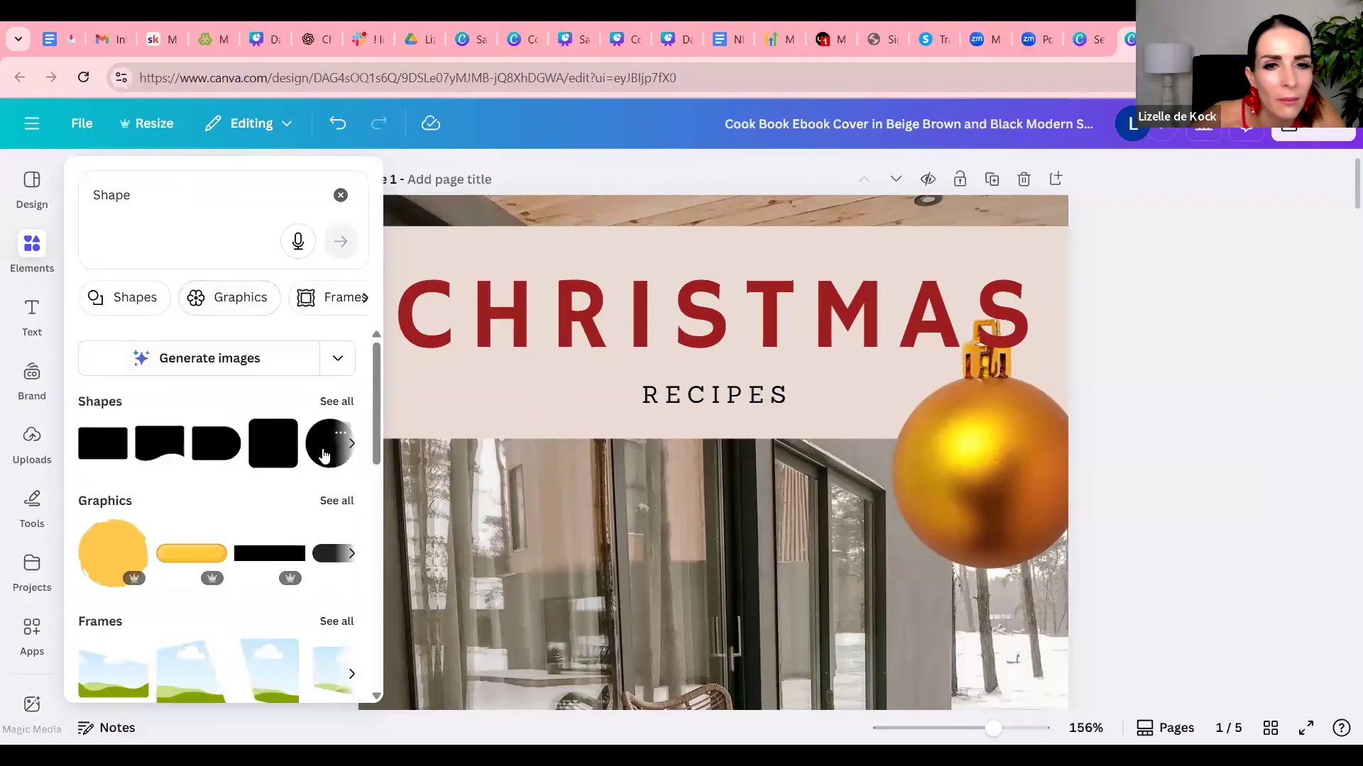
click(324, 454)
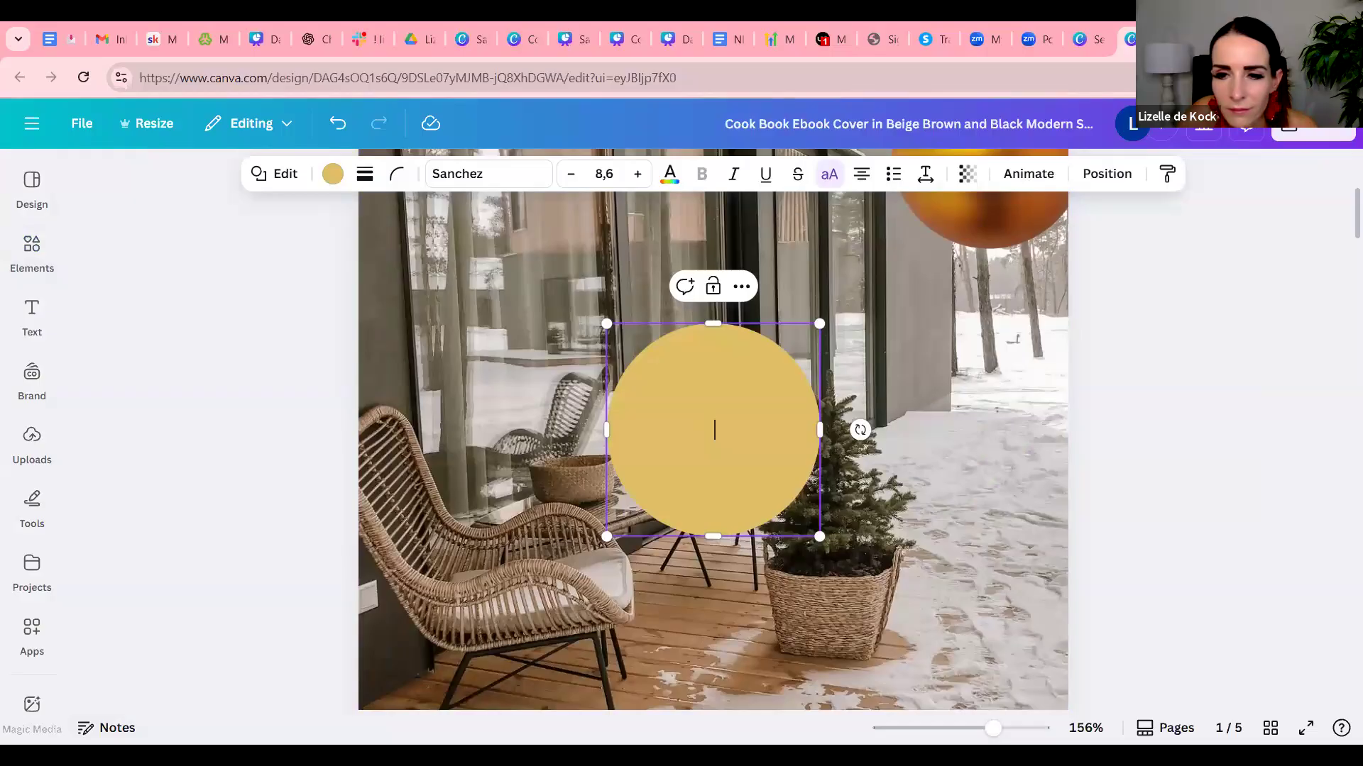
click(967, 731)
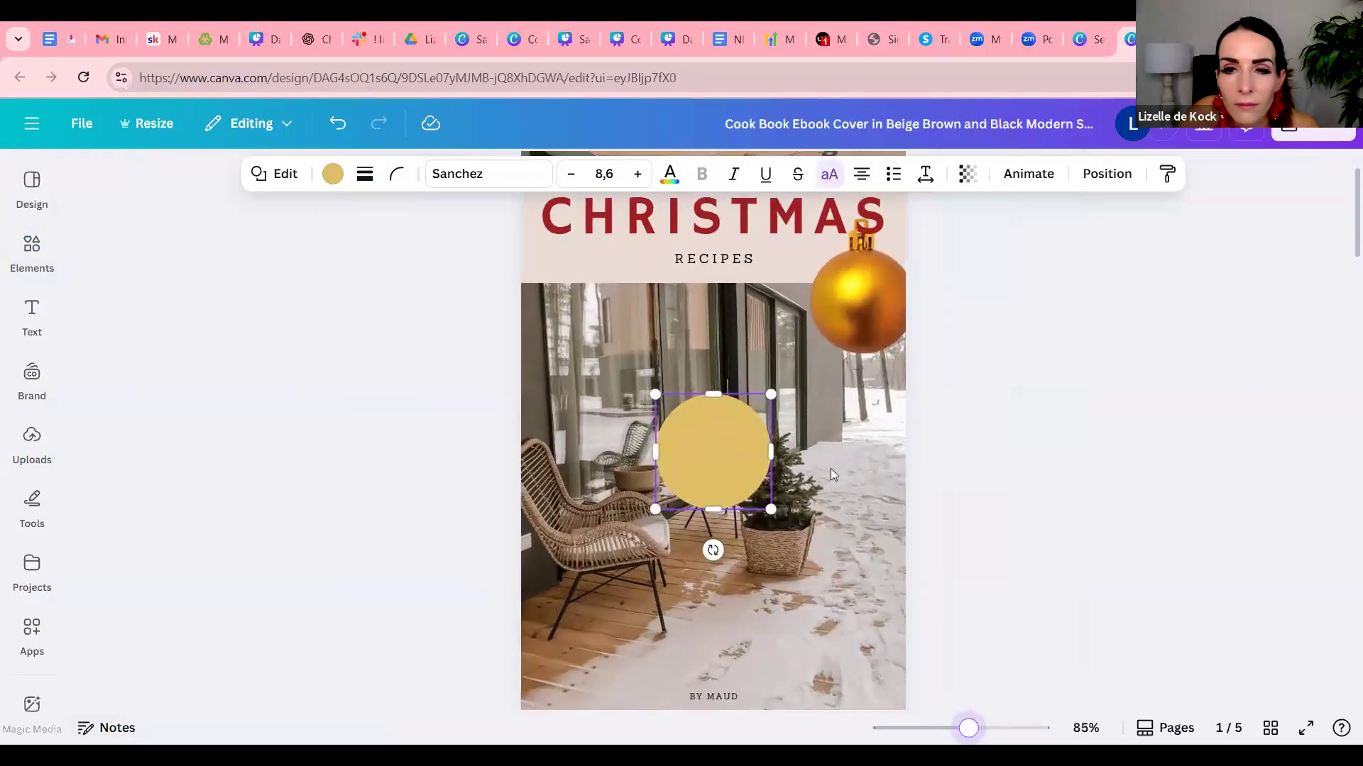
click(722, 452)
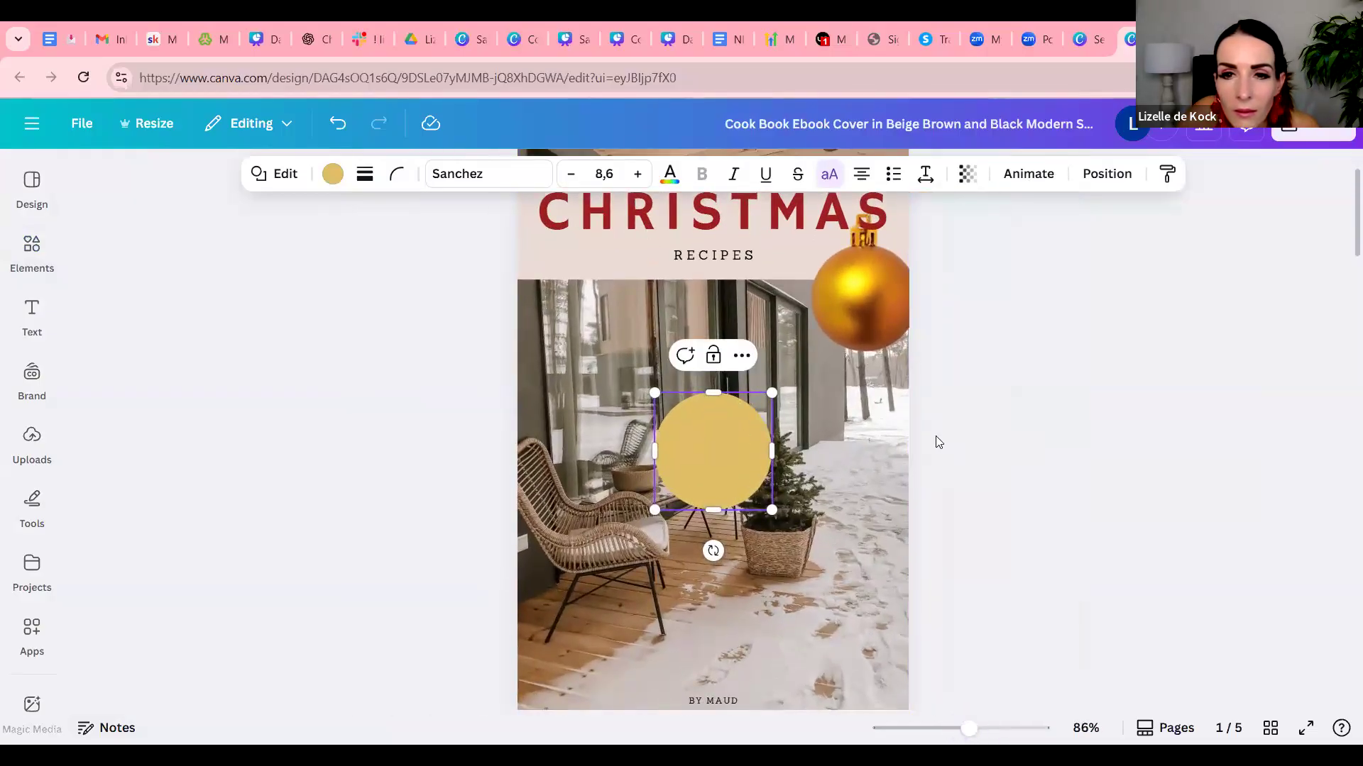
Shrink the circle to slightly smaller than the gold bauble and centre it on the bauble.
drag(724, 452, 864, 288)
drag(793, 363, 818, 338)
drag(883, 298, 885, 298)
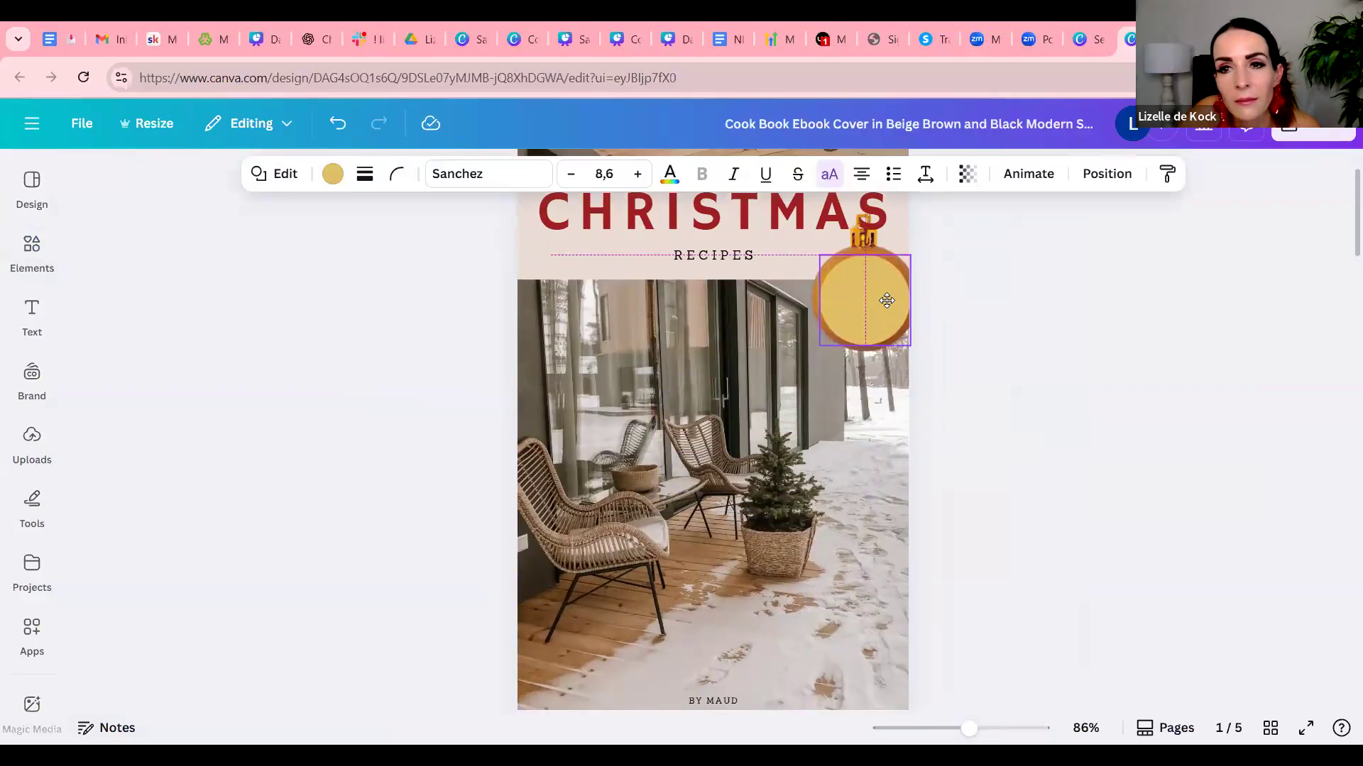
scroll(1007, 371, up, 2)
drag(974, 730, 997, 730)
scroll(1187, 430, up, 1)
scroll(979, 447, up, 2)
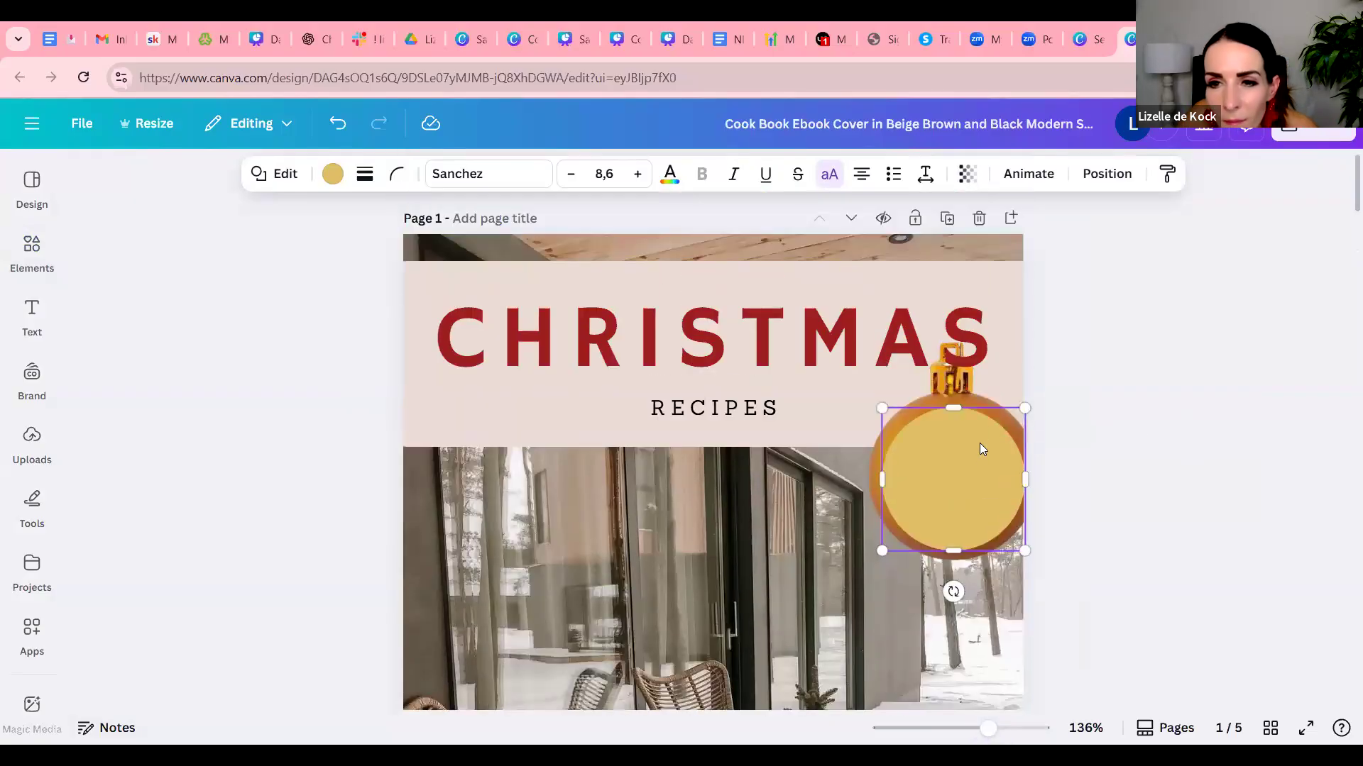
mouse_move(984, 454)
mouse_down()
mouse_move(975, 444)
mouse_move(992, 443)
mouse_up()
click(1097, 406)
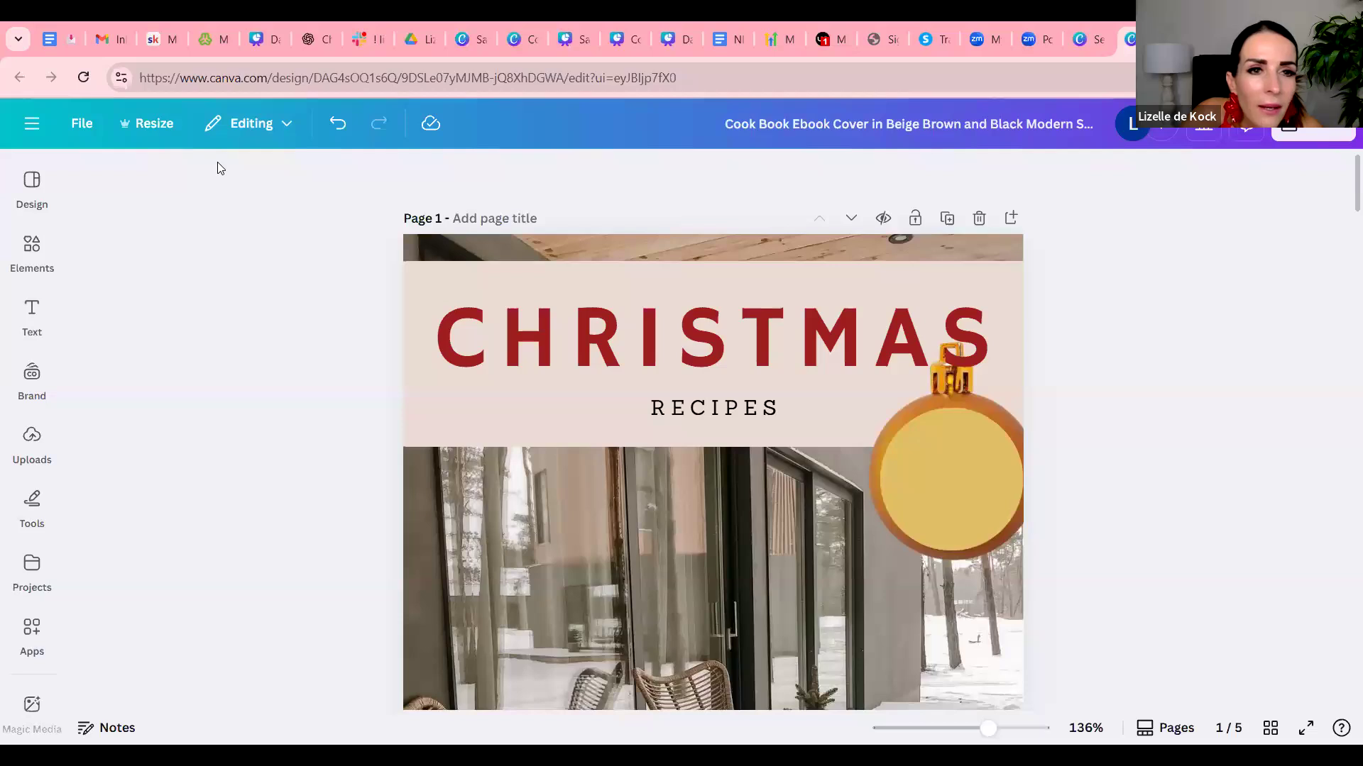
Add heading text reading "The ideal christmas gift for the busy mom" and shrink it to font size 8.7, wrapped onto three lines.
click(32, 317)
click(215, 412)
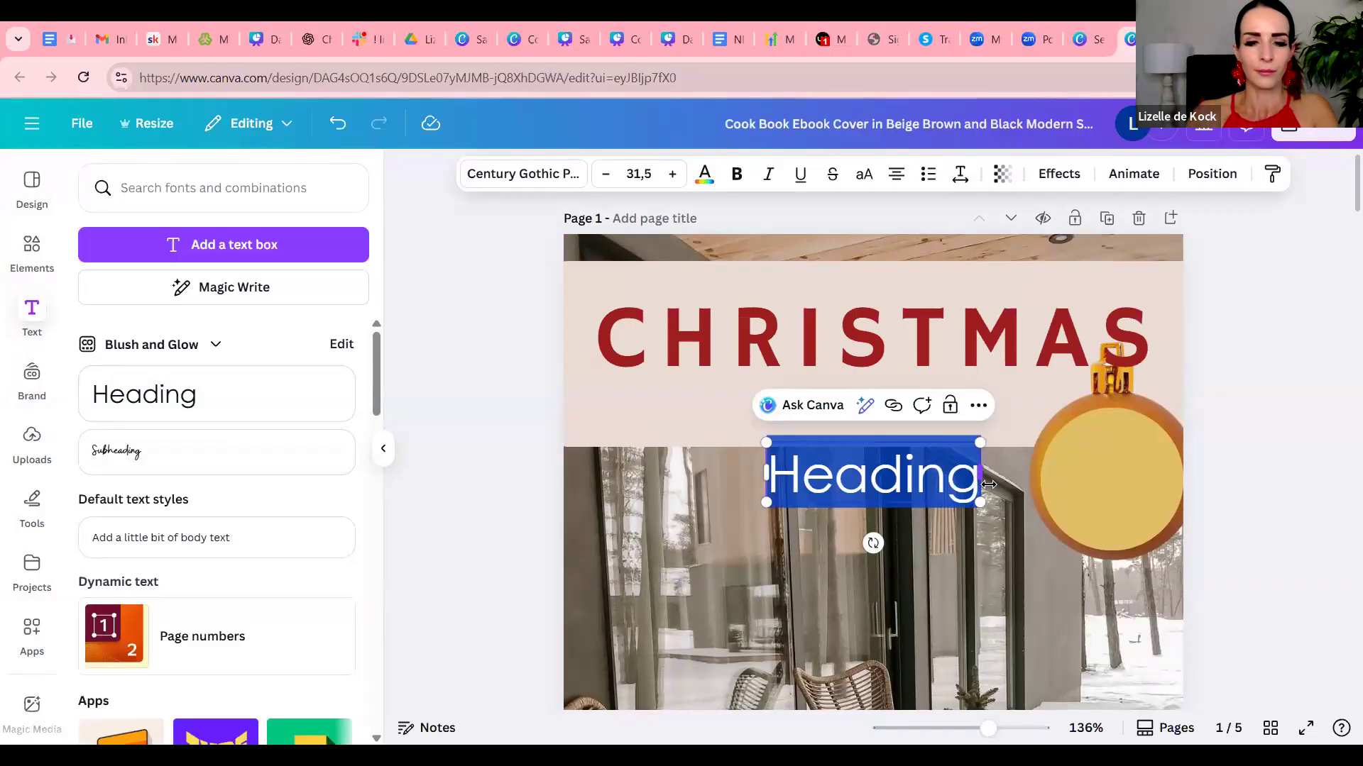
text(The)
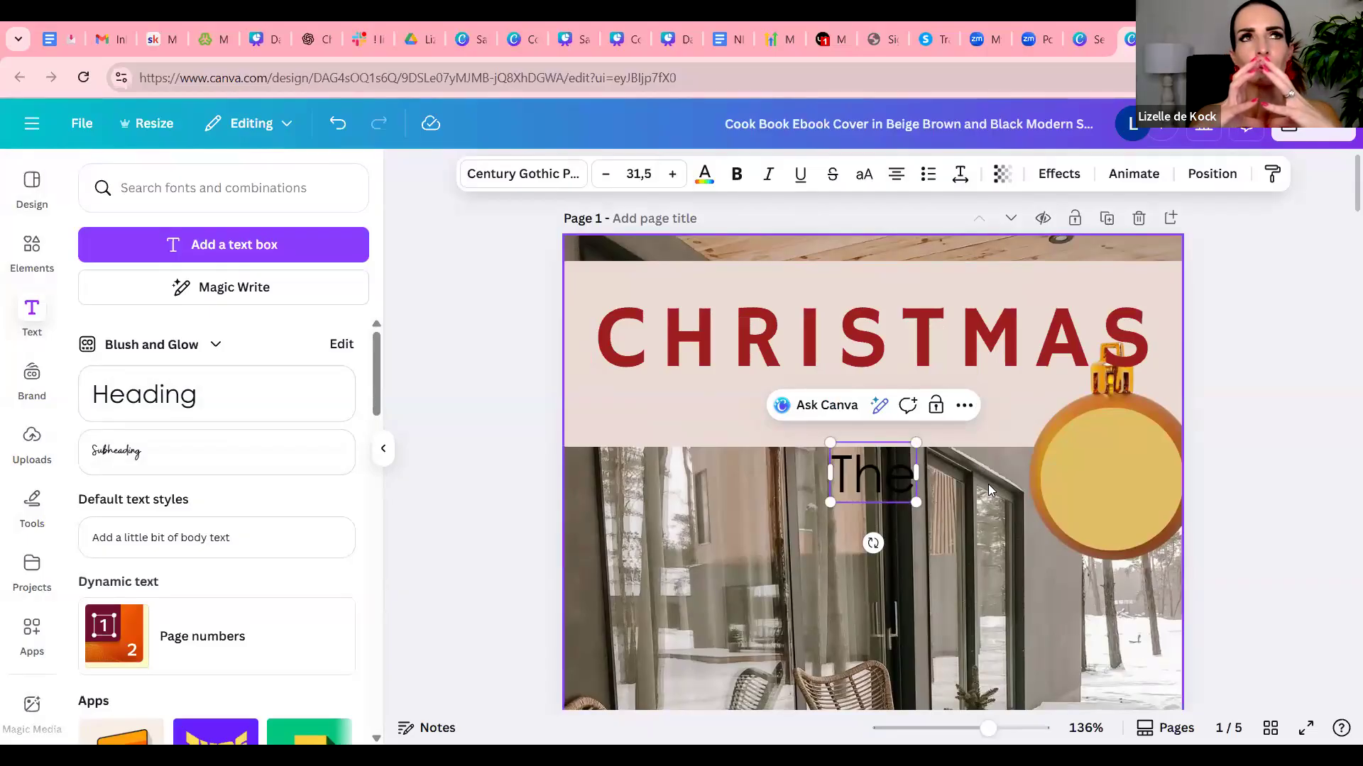
text(ideal christmas gift for the busy mom)
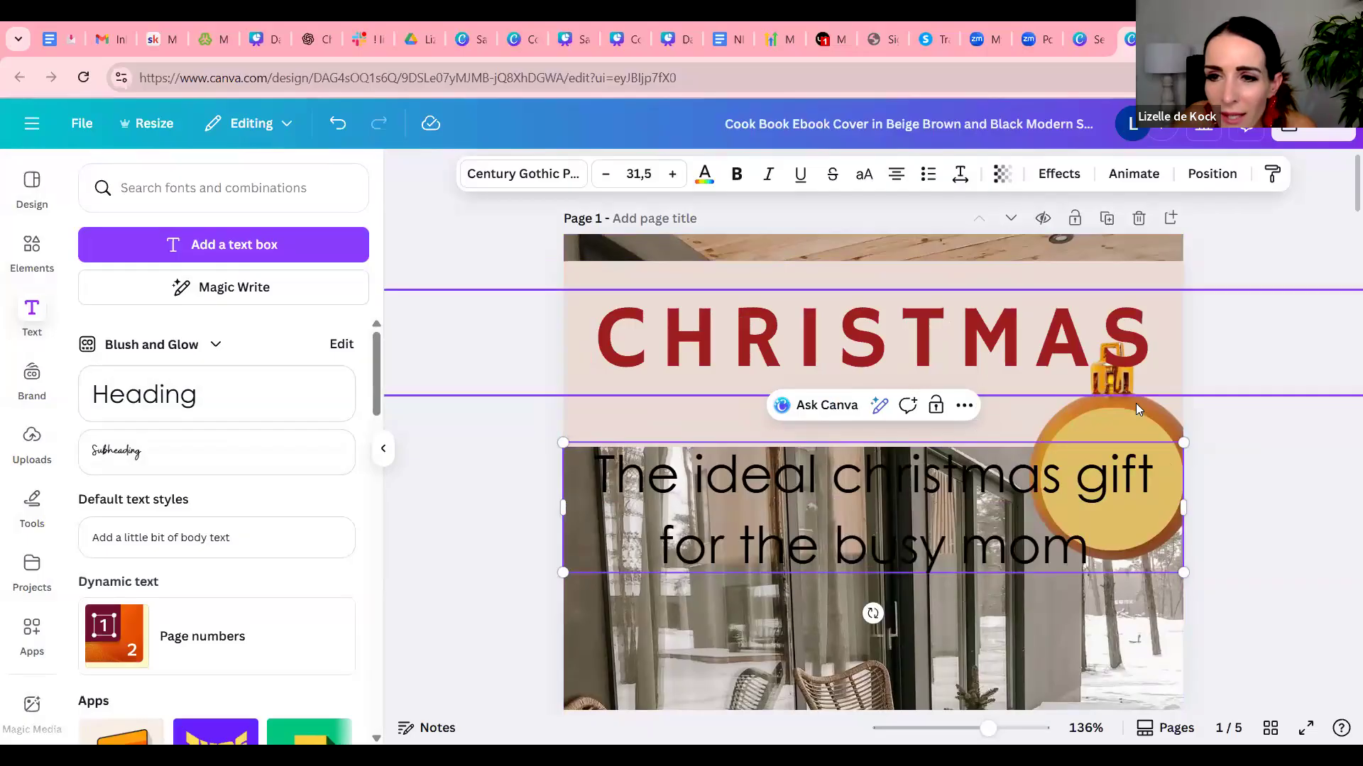
drag(1184, 442, 1160, 447)
drag(948, 484, 676, 564)
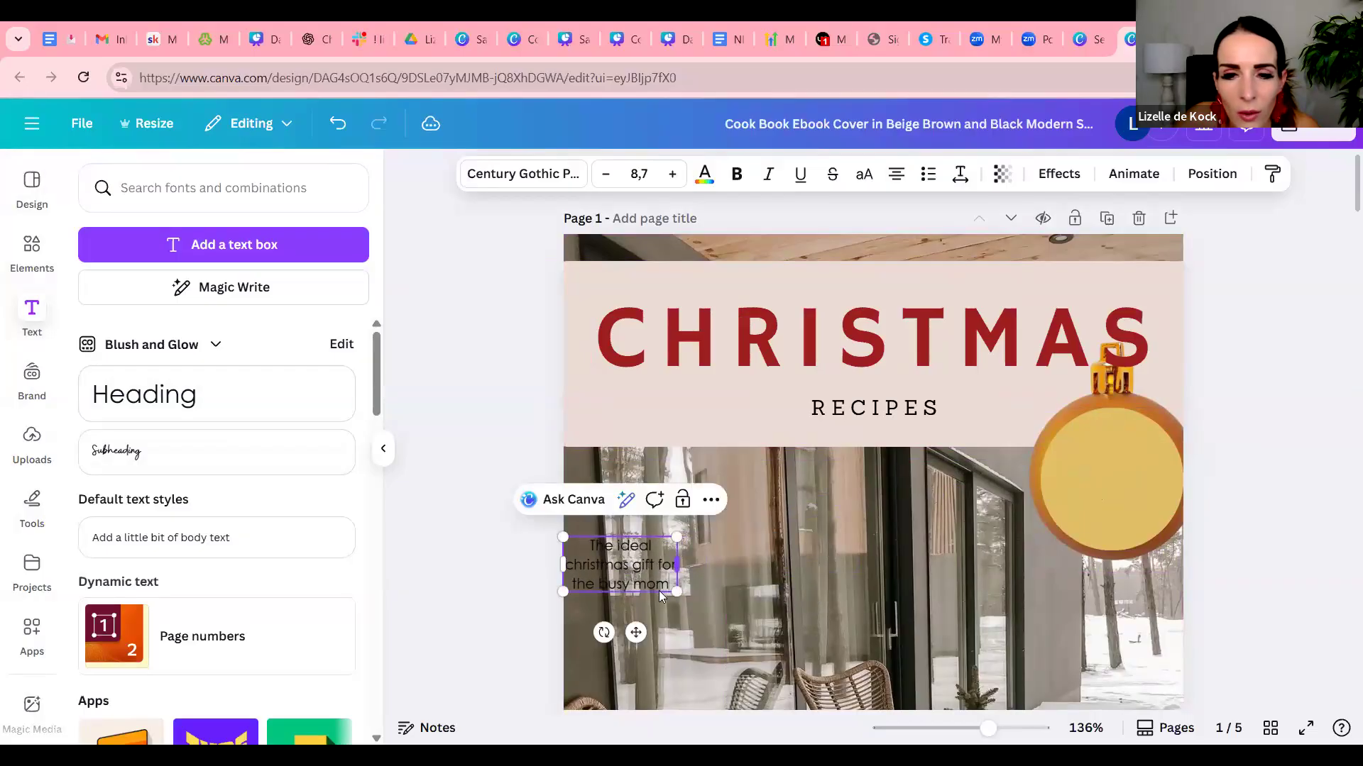
Move the gift tagline onto the centre of the bauble's circle and set its font to Hammersmith One.
drag(635, 632, 1122, 537)
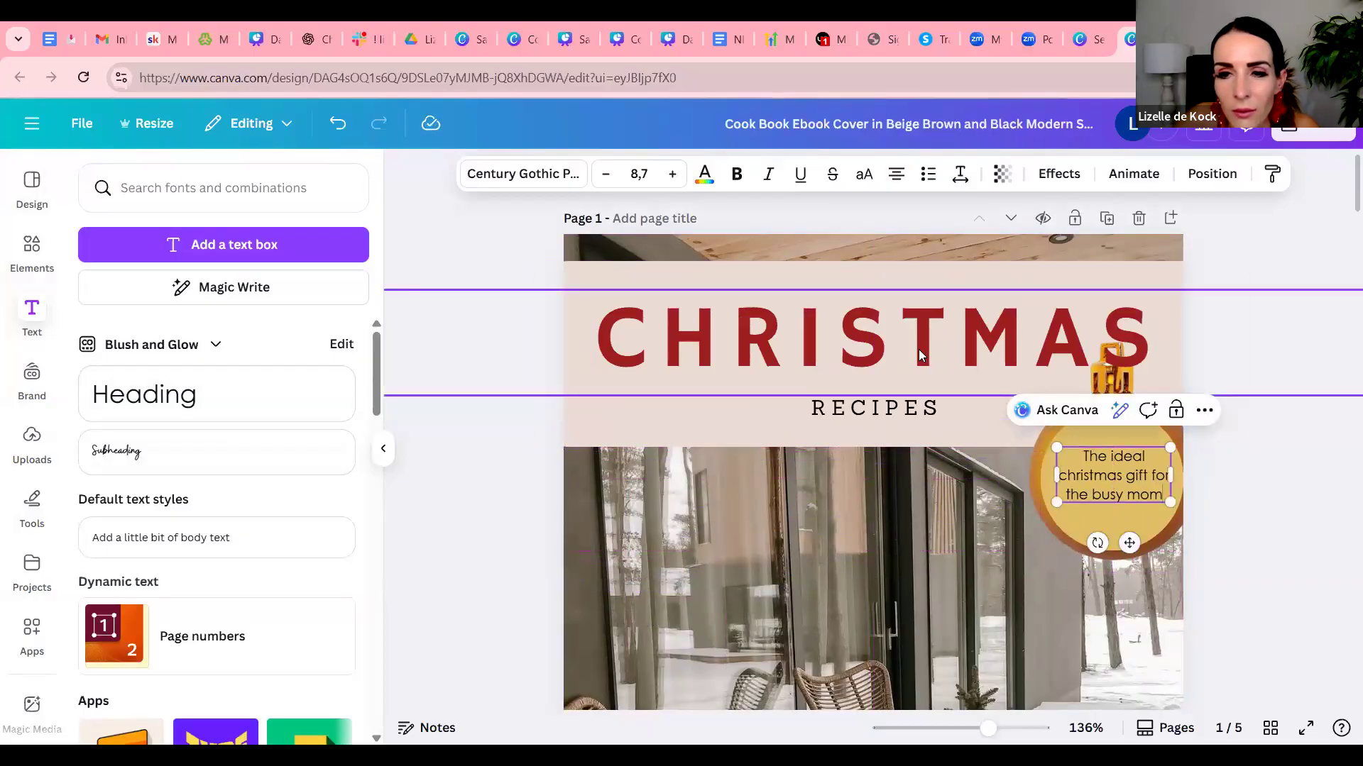
click(918, 349)
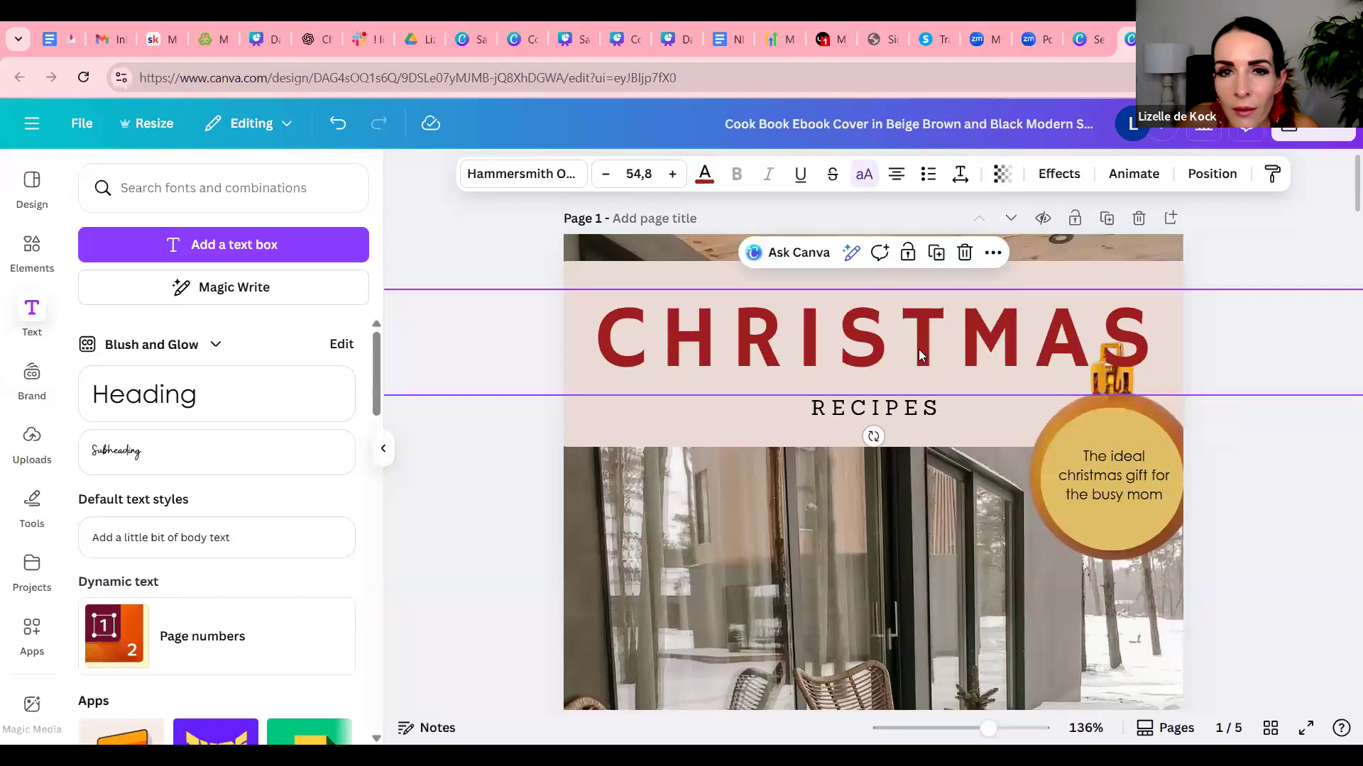
click(1077, 474)
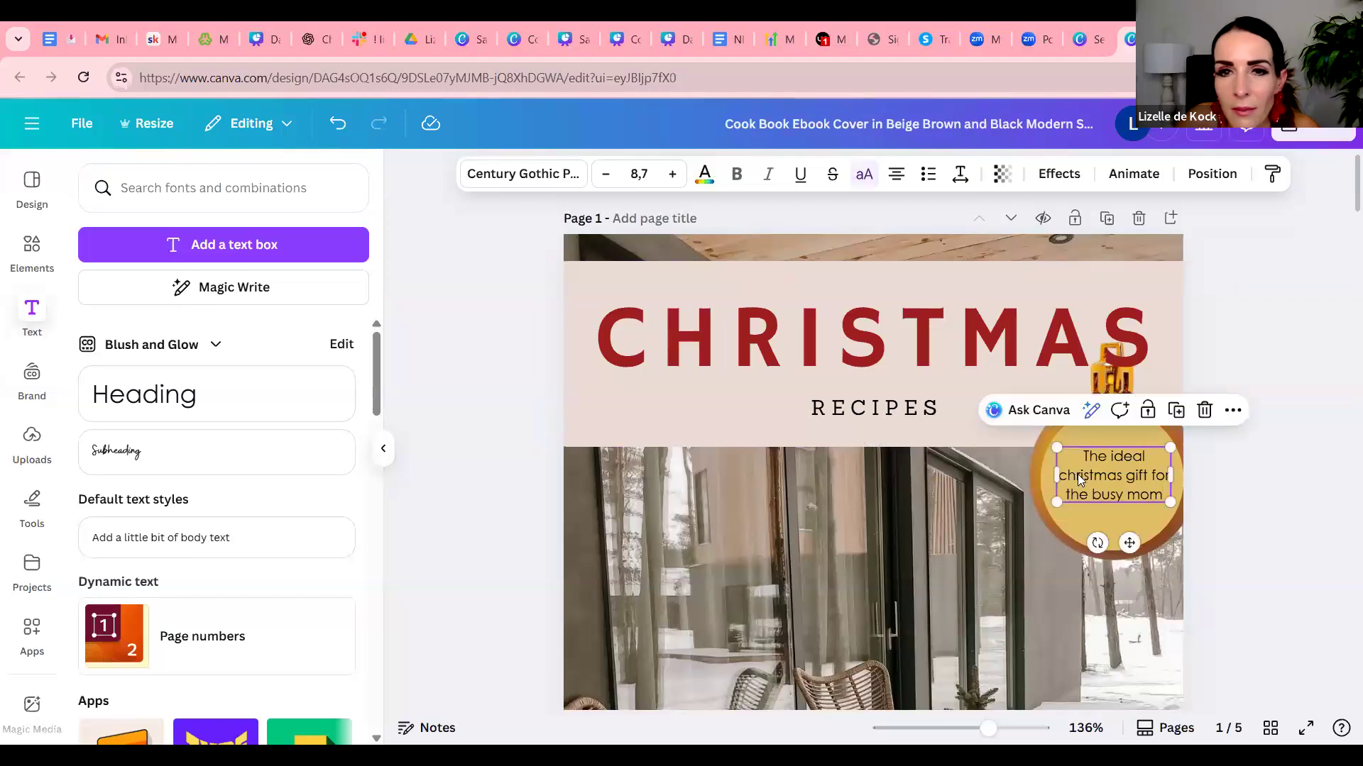
click(525, 174)
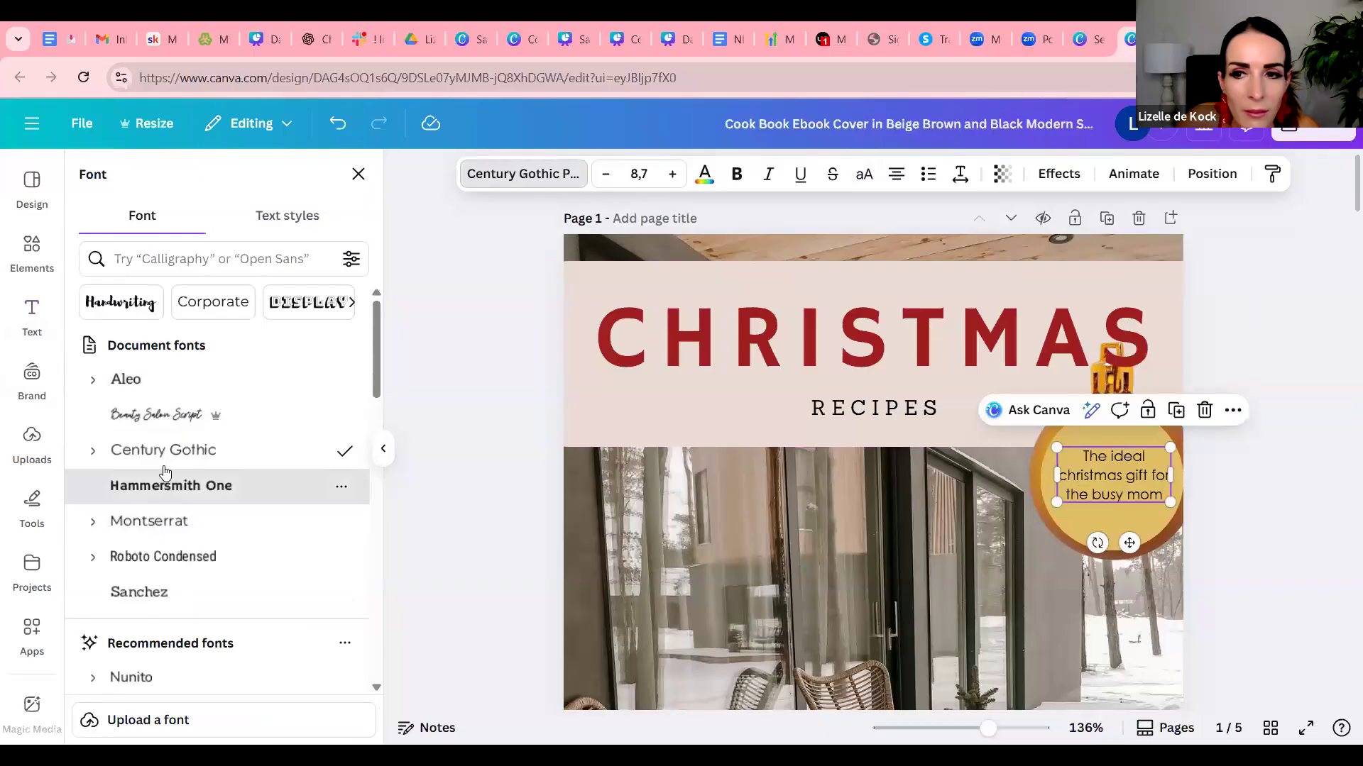
click(170, 485)
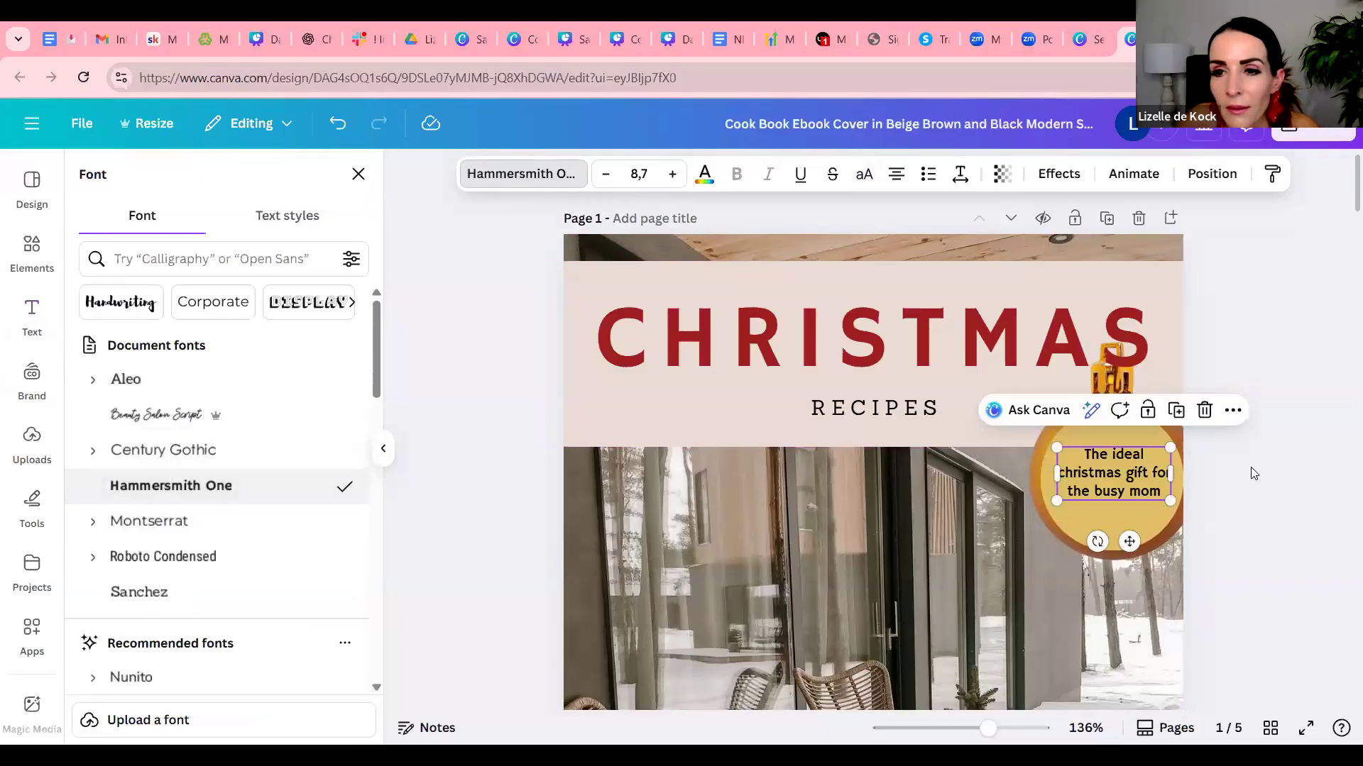
click(1273, 388)
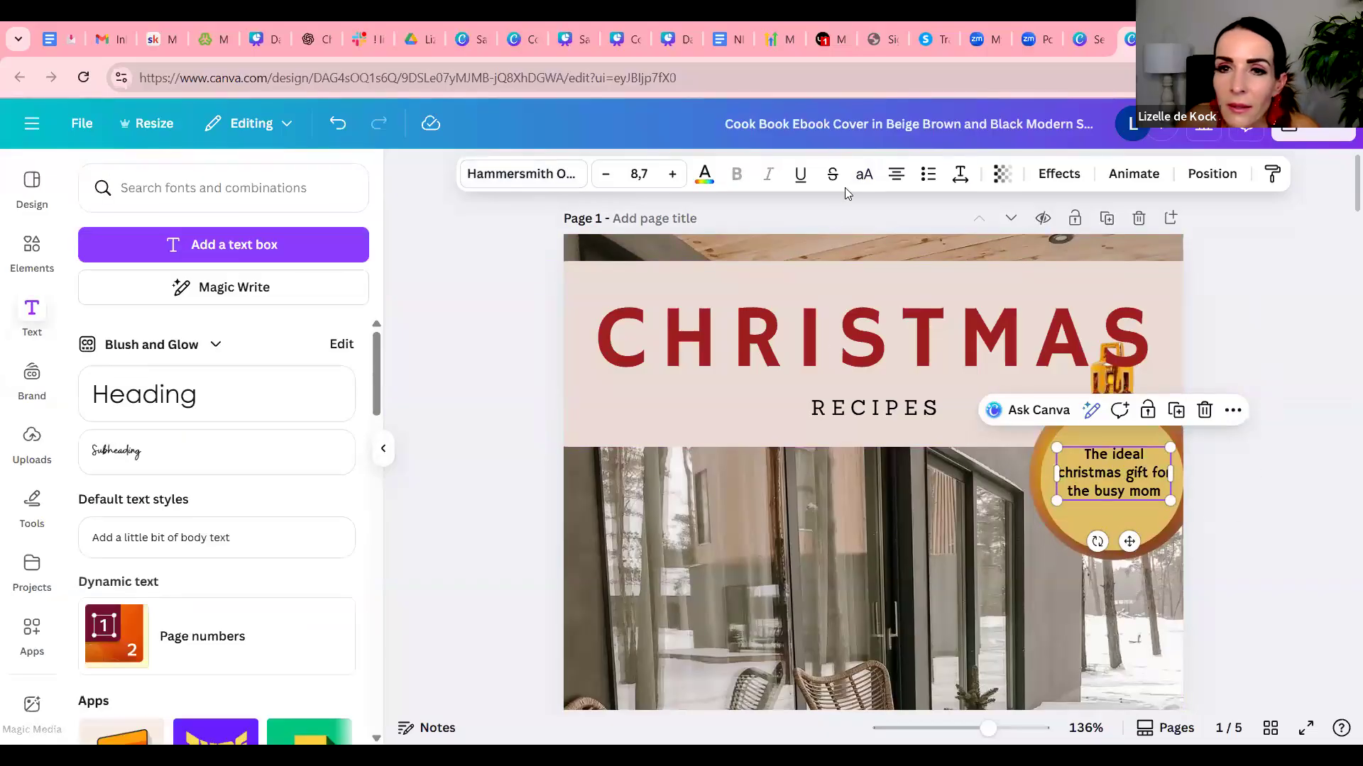
Colour the bauble's tagline text in the heading's dark red from the document colours.
click(704, 174)
click(220, 304)
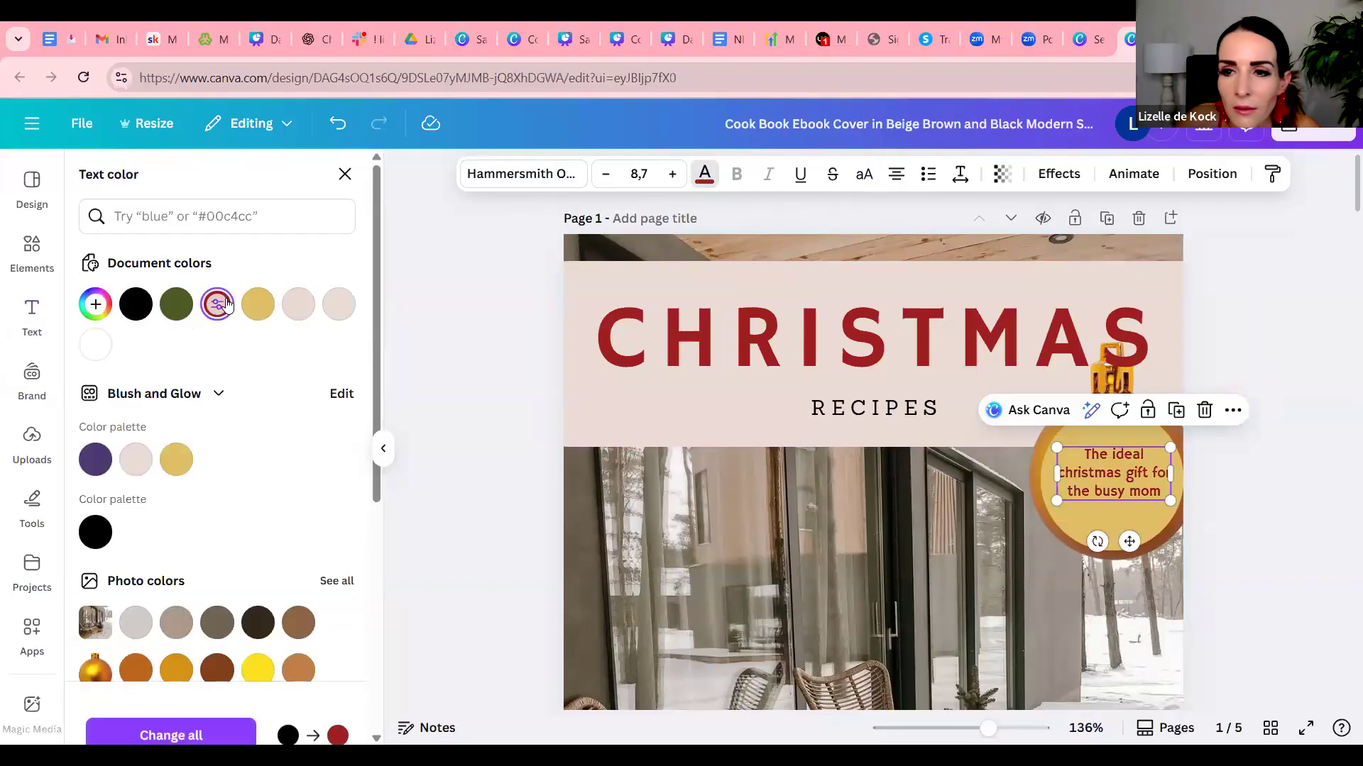
click(1320, 464)
click(1213, 347)
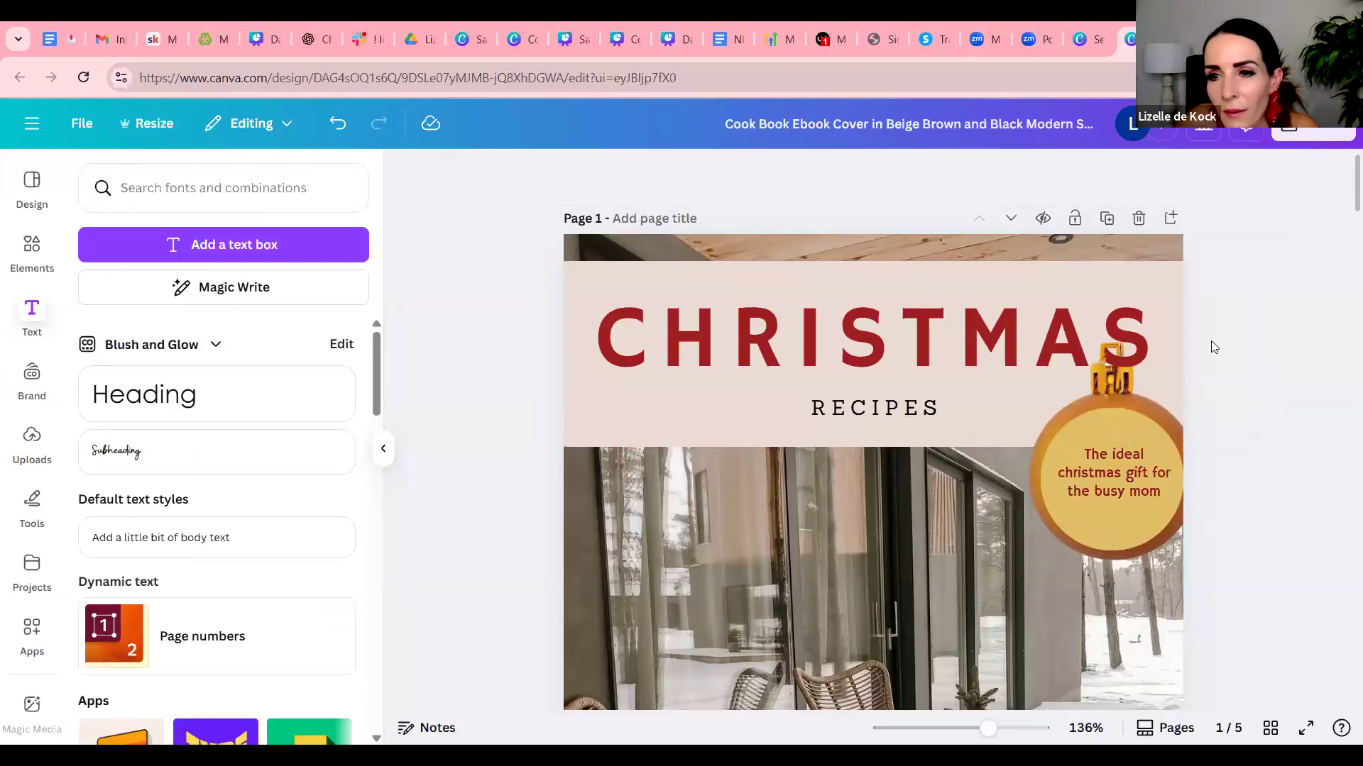
Set the transparency of the gold circle behind the tagline to 63.
click(1122, 429)
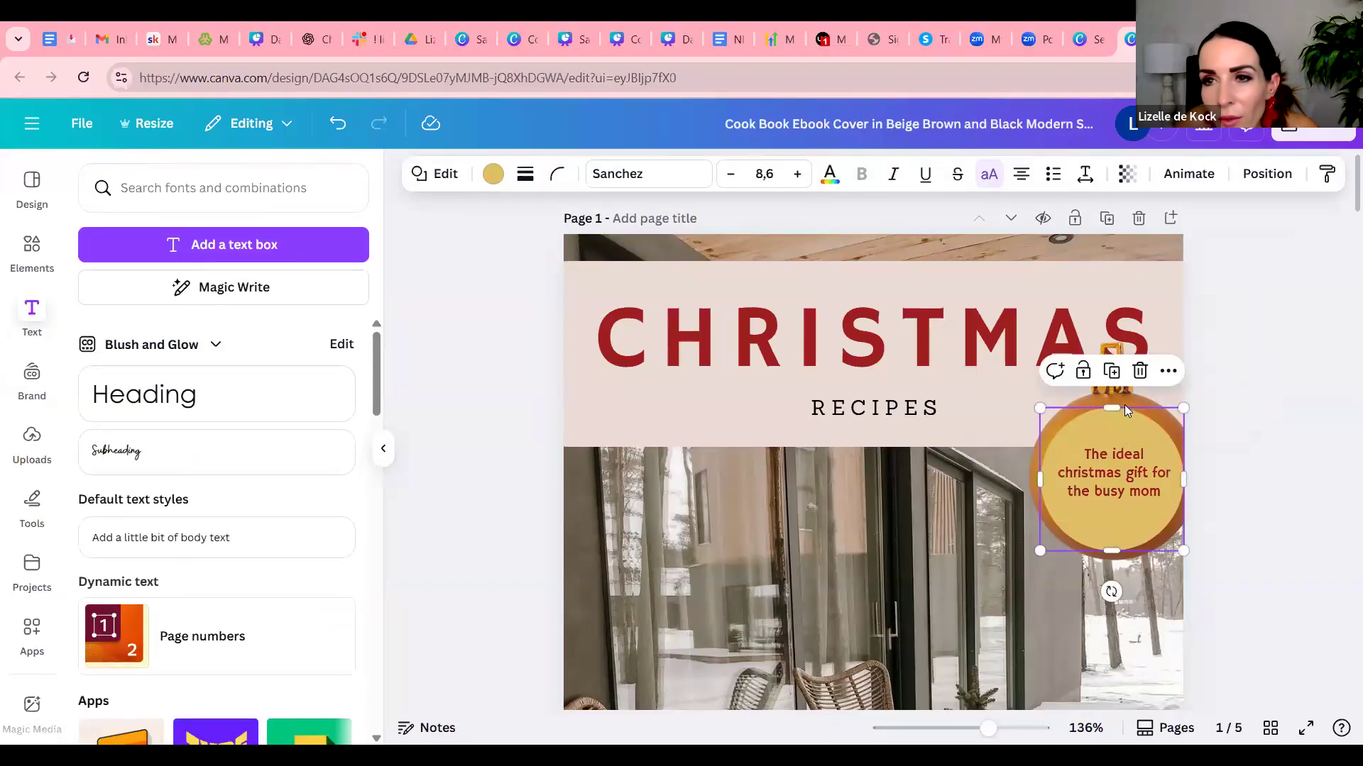
click(1129, 177)
drag(1177, 249, 1120, 248)
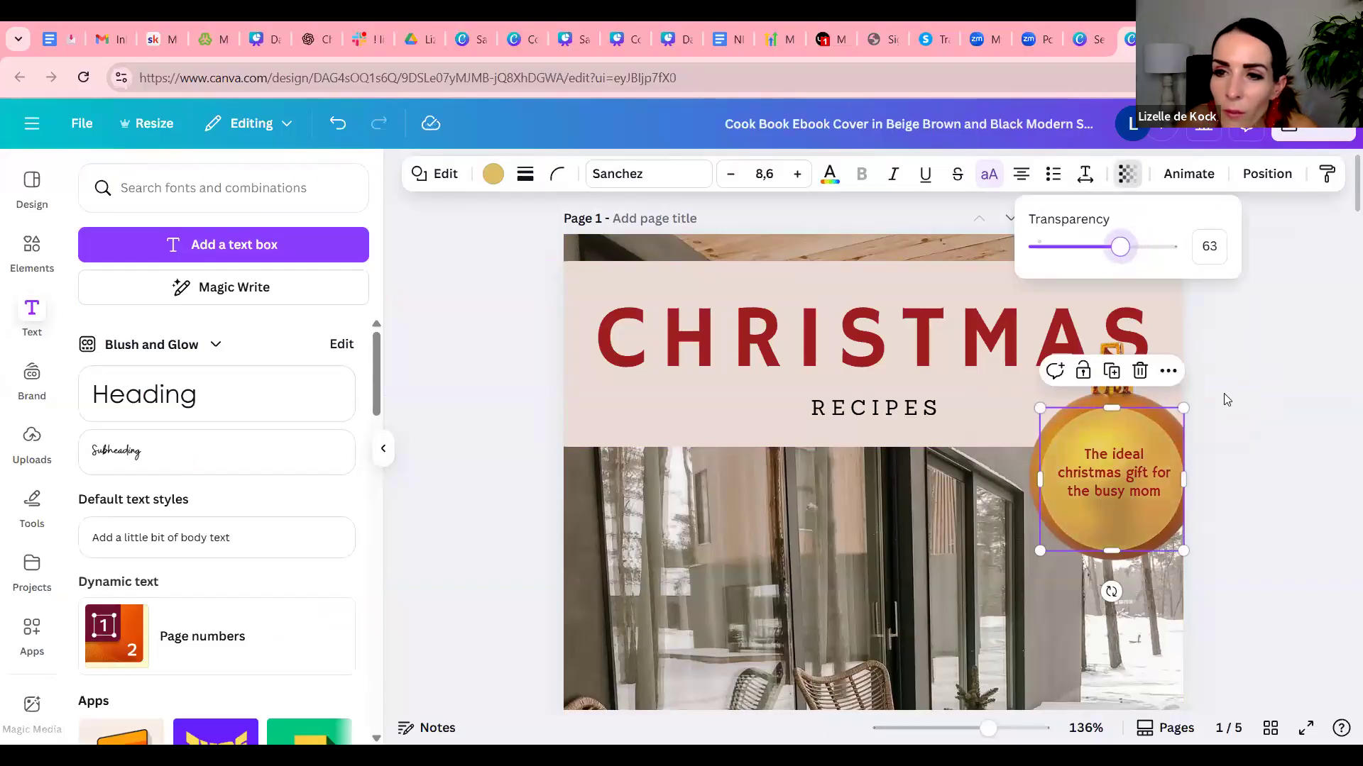
click(1309, 508)
click(1286, 526)
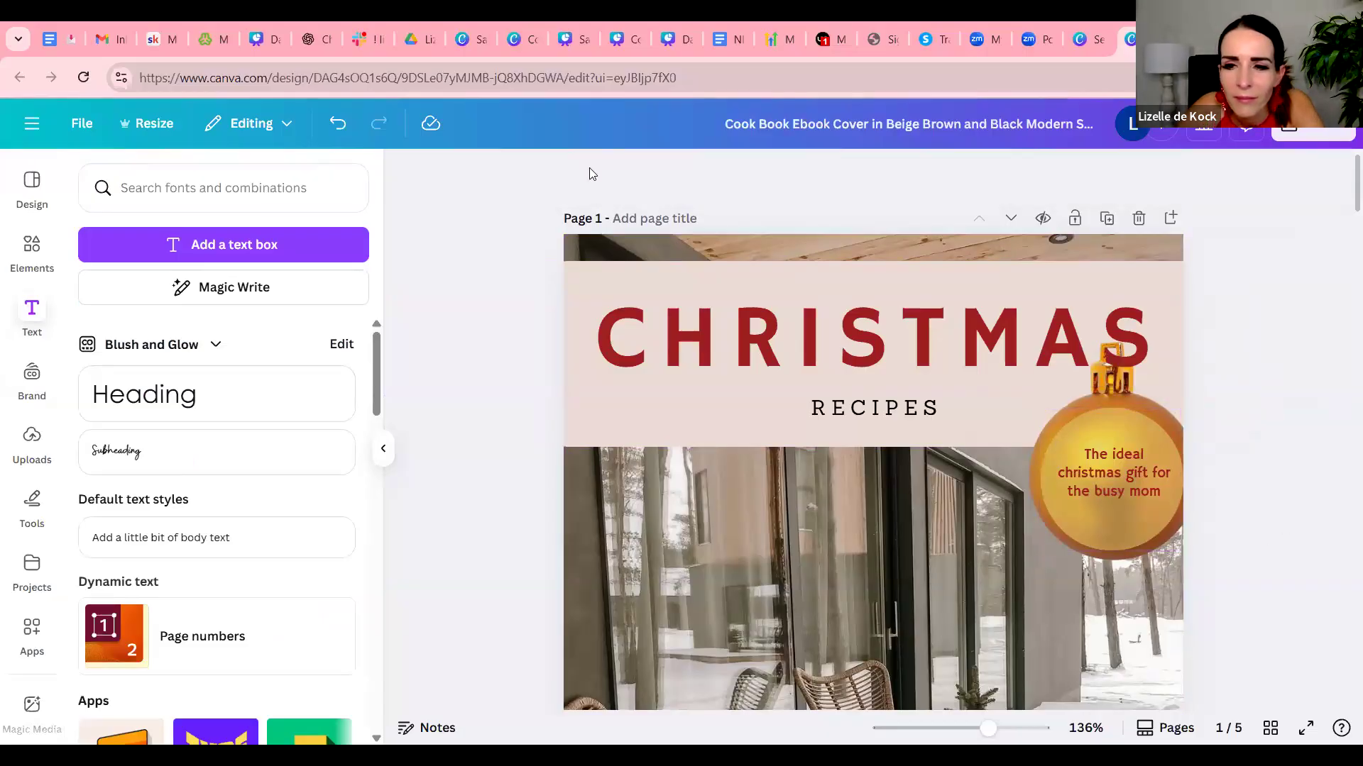
Set the cover's subheading to Roboto Condensed and enlarge it to font size 14, keeping it beneath the heading.
click(886, 410)
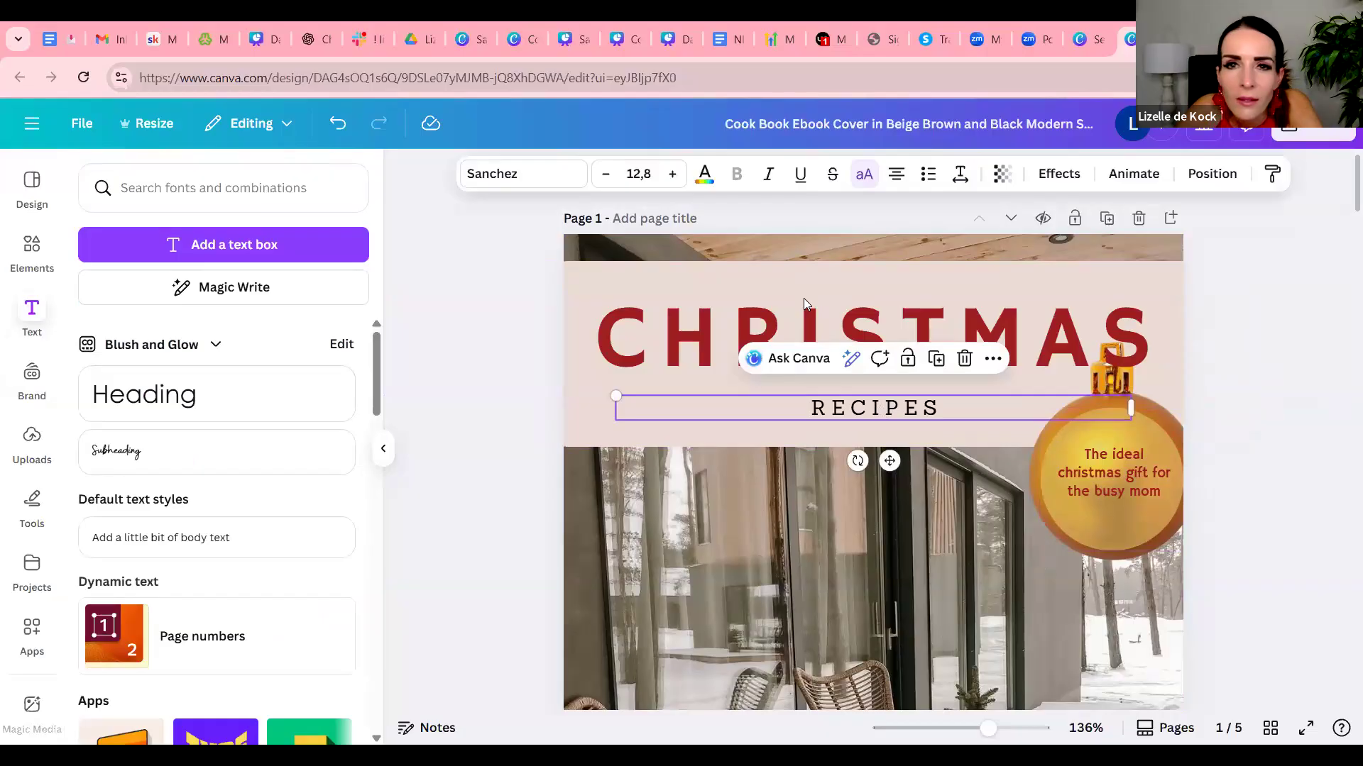
click(529, 190)
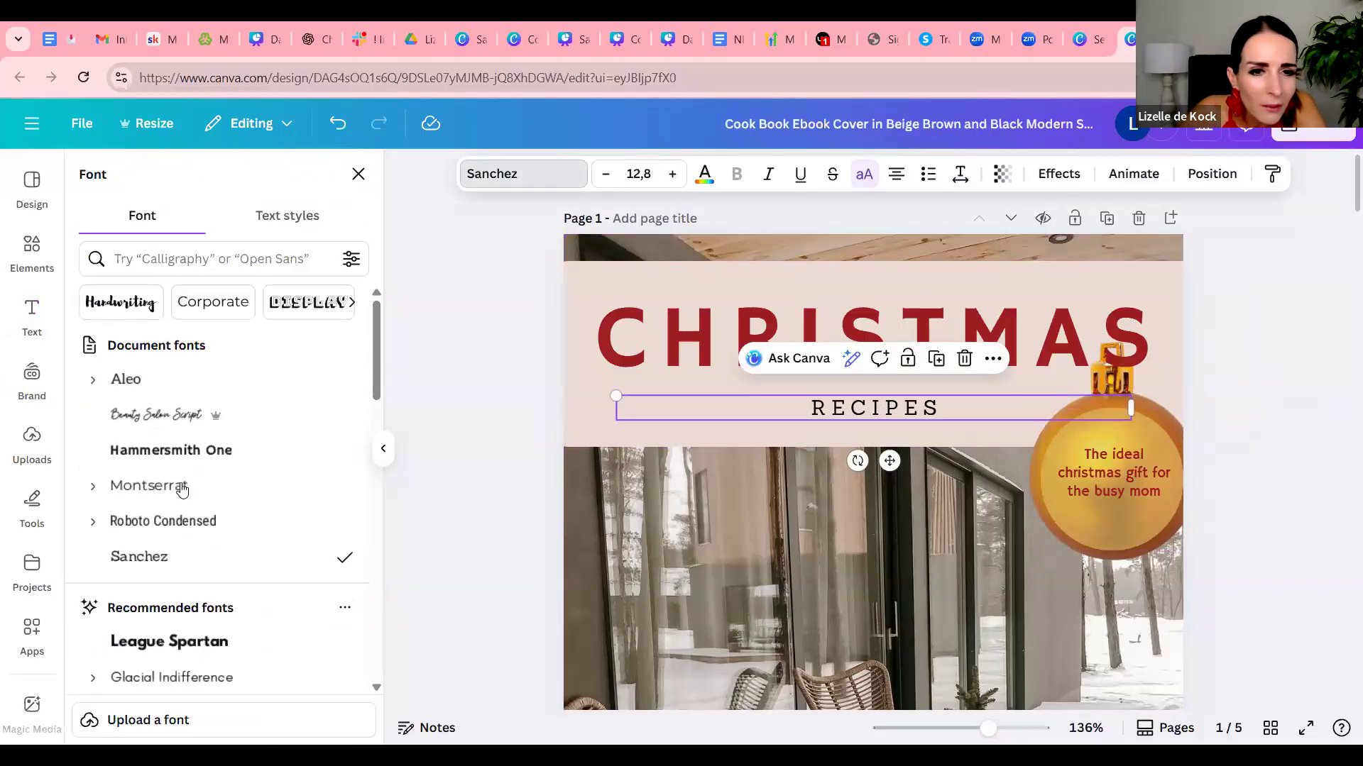
click(188, 528)
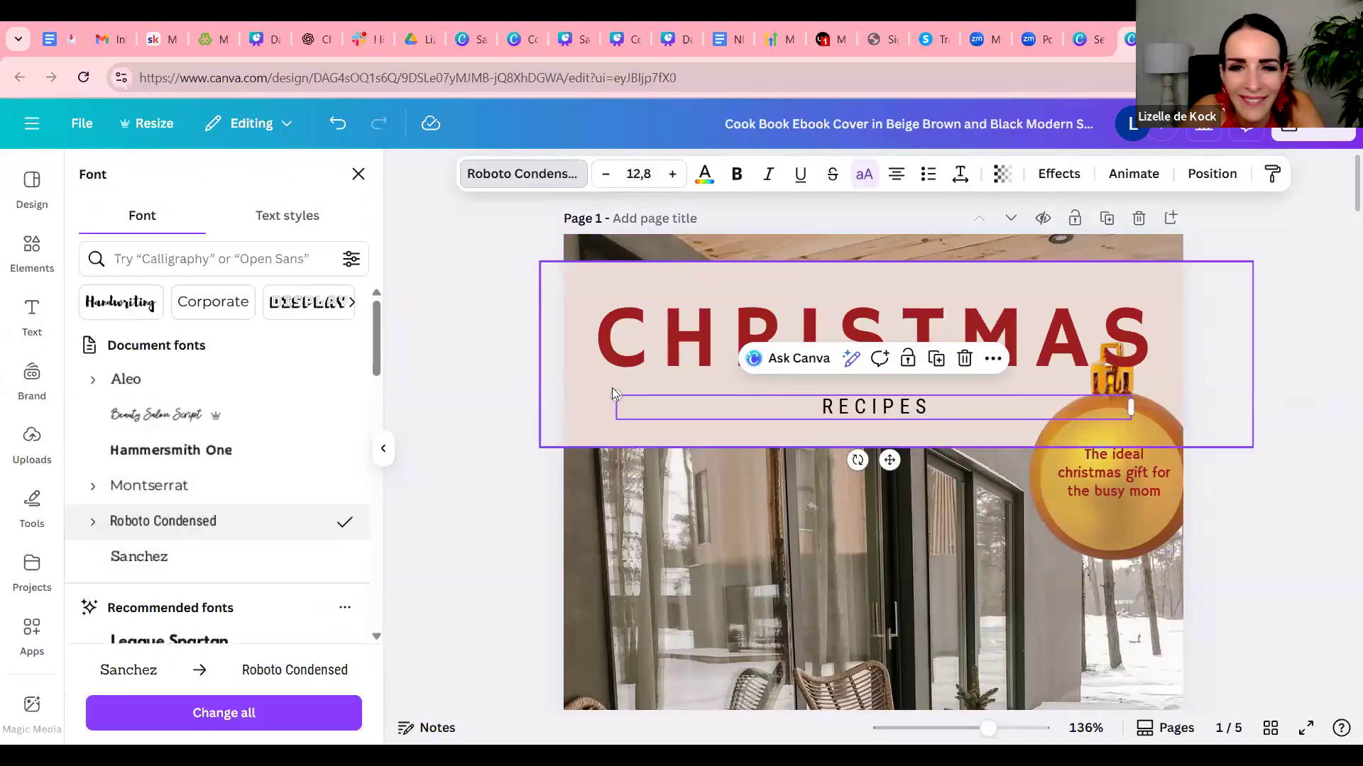
drag(612, 394, 569, 391)
mouse_move(862, 460)
mouse_down()
mouse_move(902, 462)
mouse_move(873, 470)
mouse_move(879, 442)
mouse_up()
Change the cover's subheading text to "RECIPE EDITION".
double_click(938, 406)
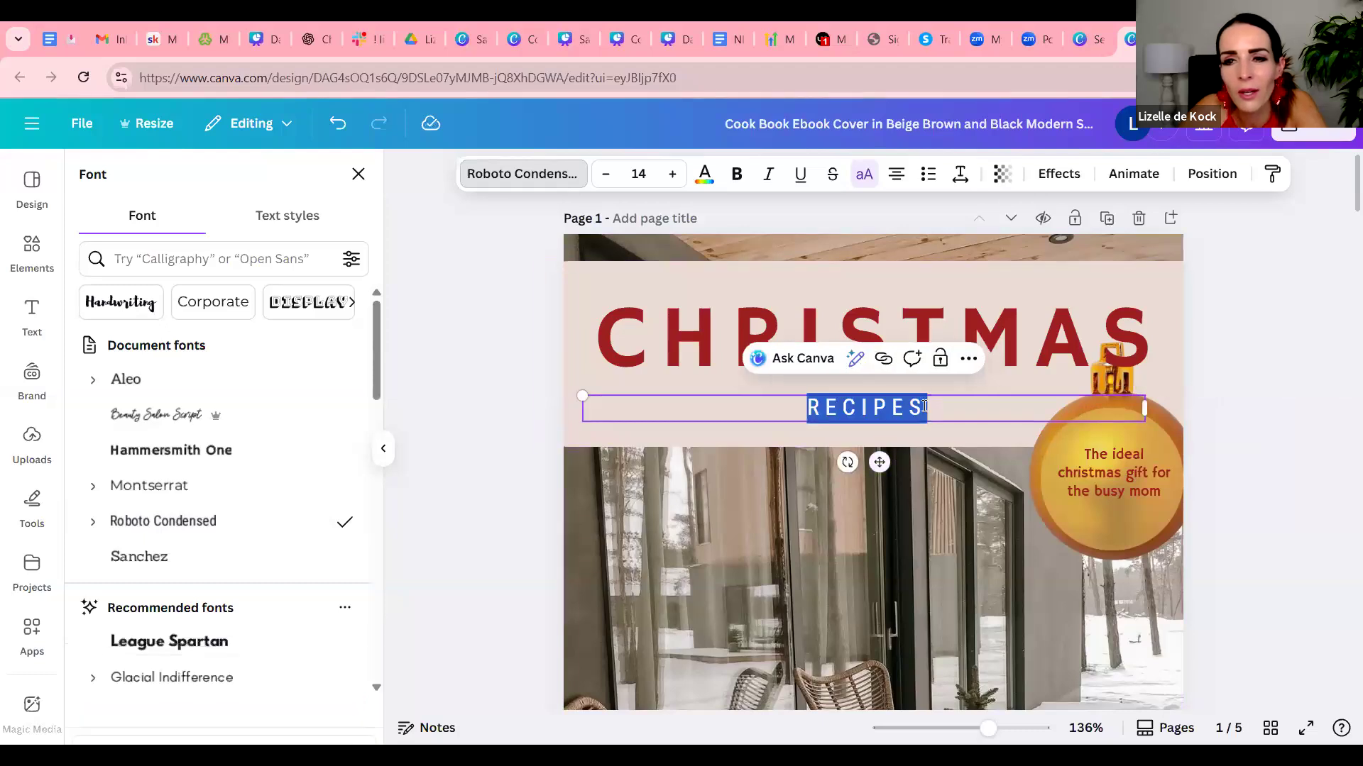
click(924, 406)
key(BackSpace)
text(EDITION)
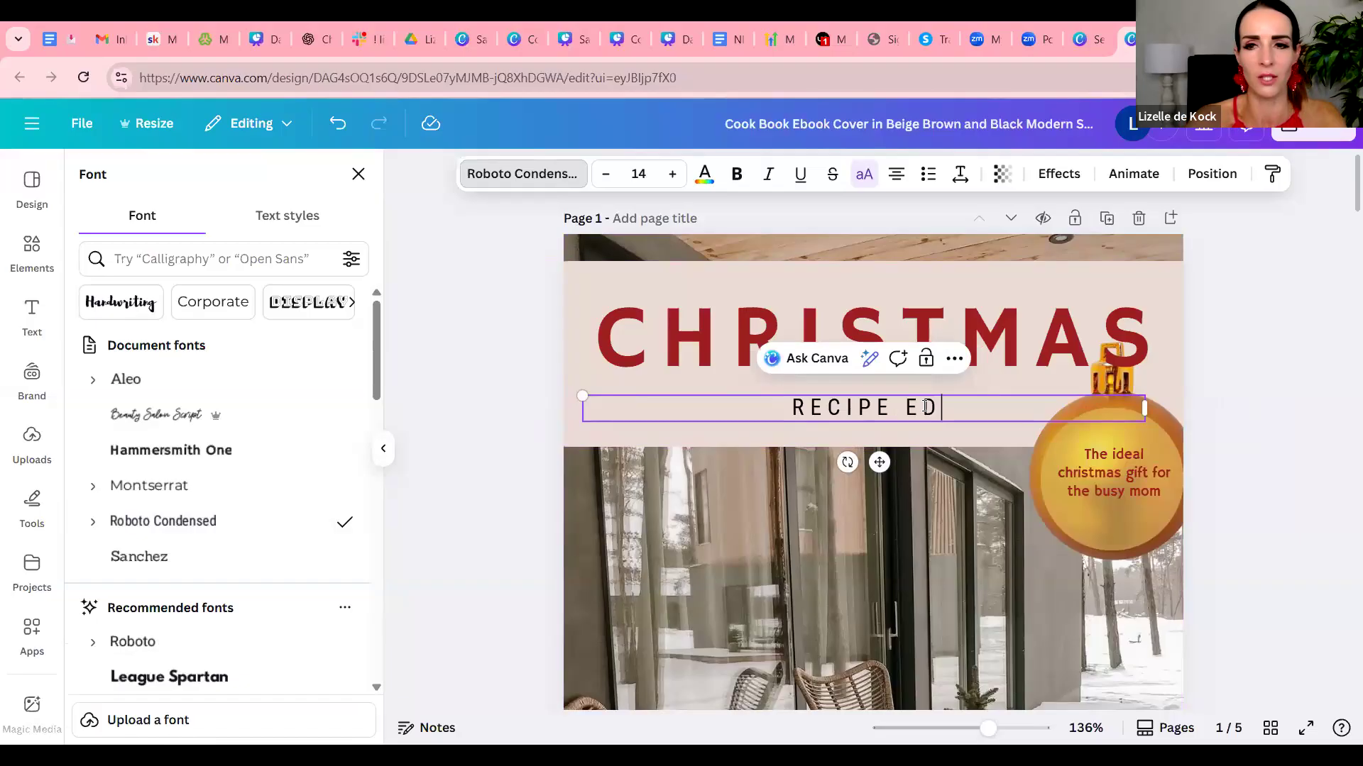
click(1275, 519)
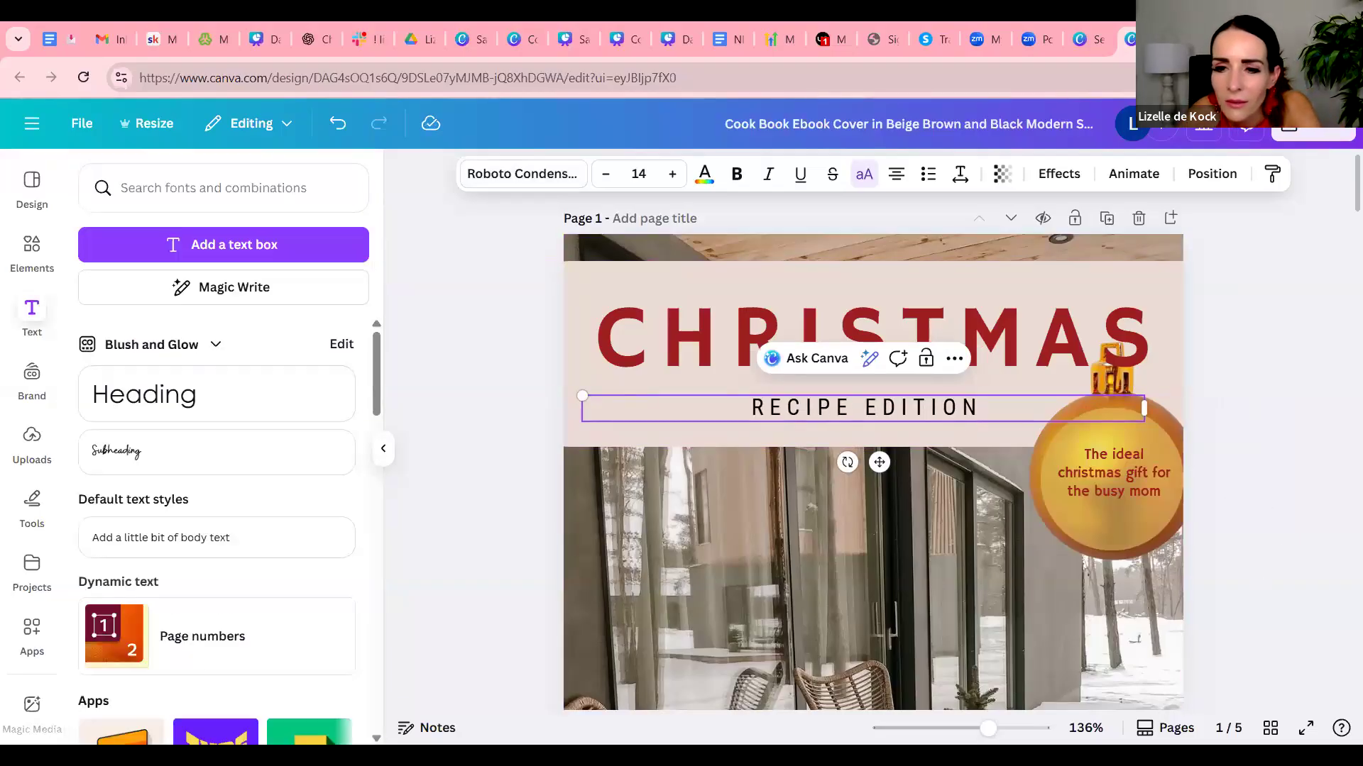
Zoom out to 60% and compare the finished cover with the welcome page's styling.
drag(988, 727, 950, 725)
drag(959, 711, 962, 710)
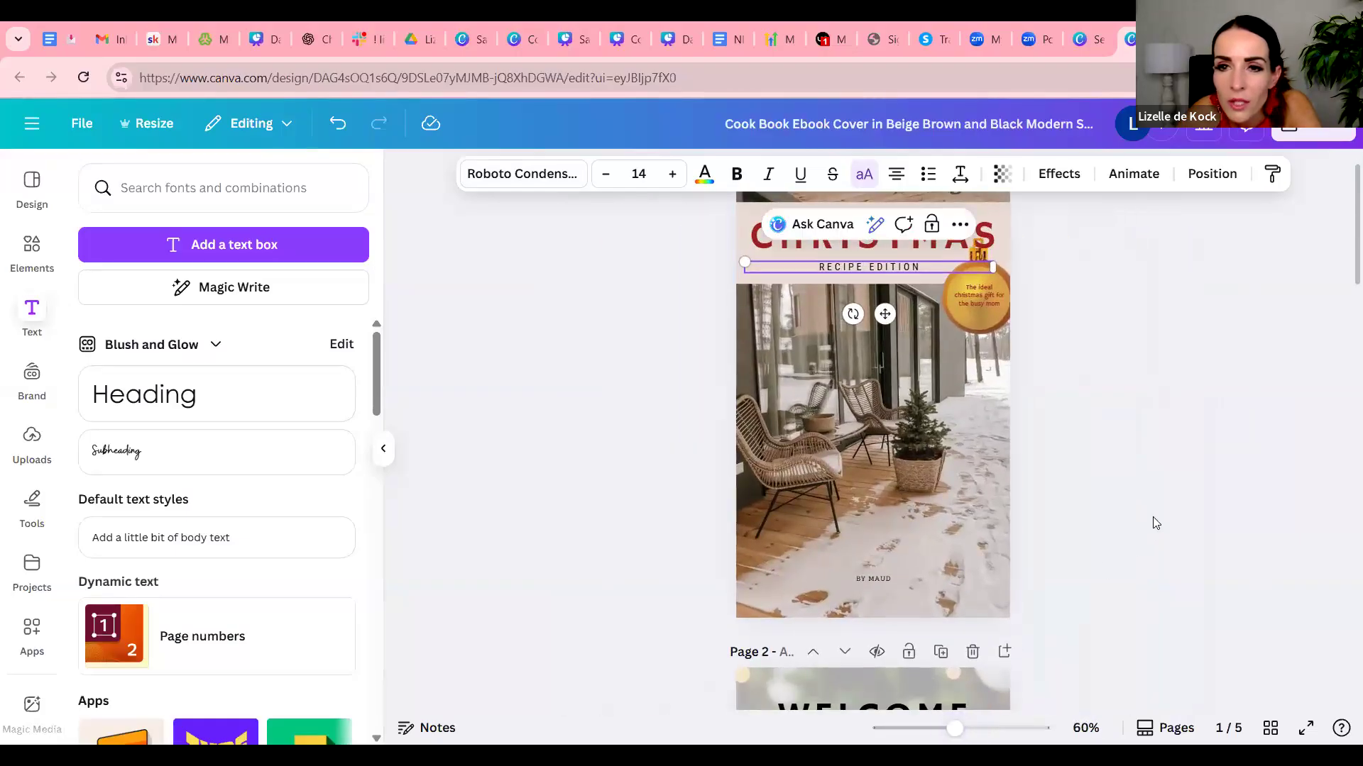
click(1129, 381)
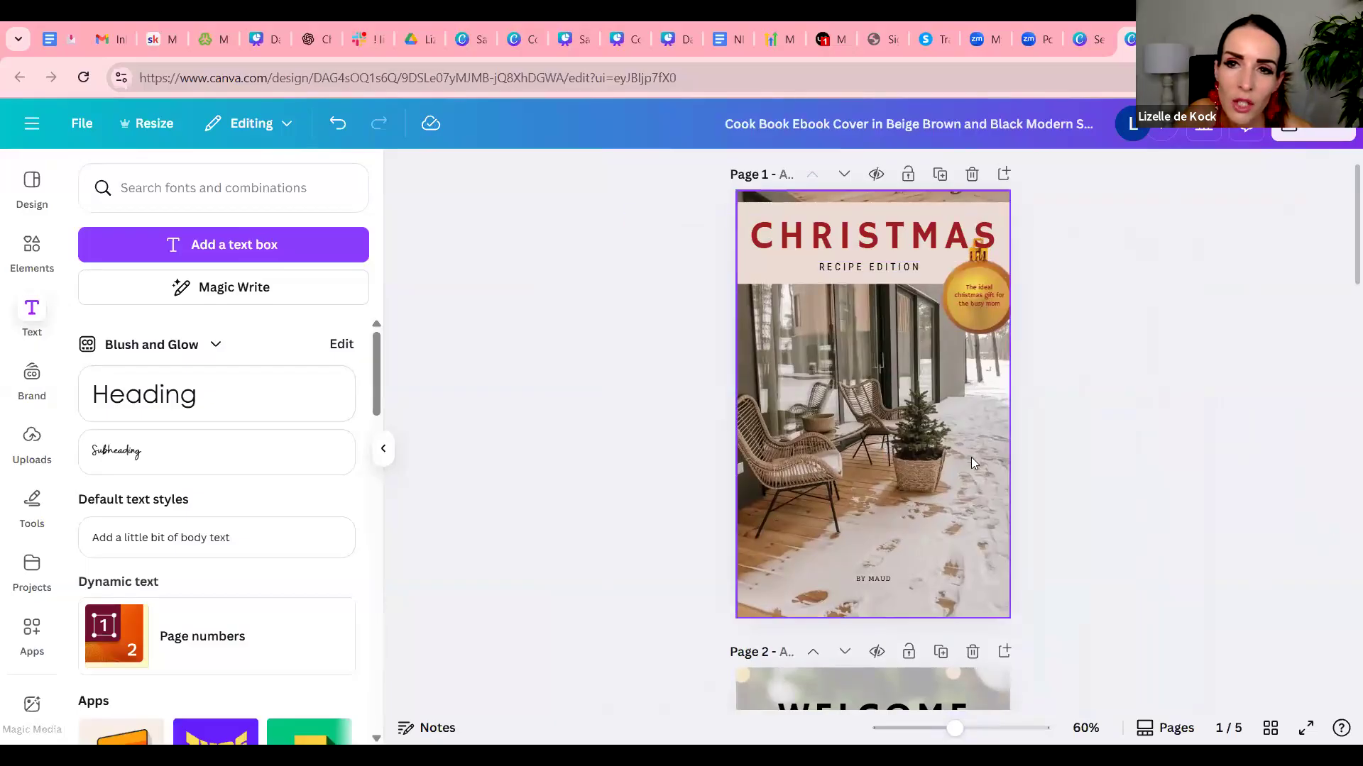
scroll(985, 458, down, 5)
scroll(985, 458, up, 5)
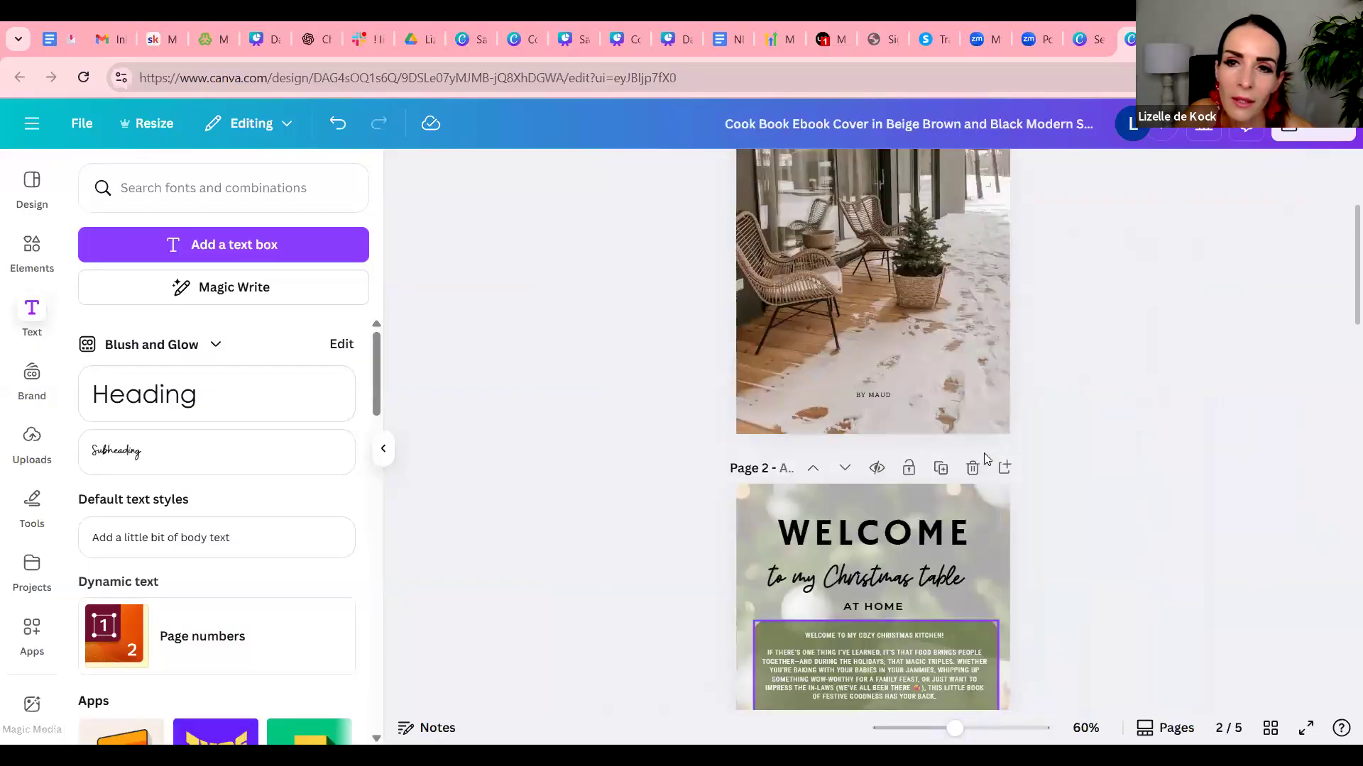
scroll(986, 457, down, 4)
scroll(985, 457, up, 5)
scroll(985, 458, down, 10)
scroll(985, 458, up, 4)
scroll(983, 458, up, 5)
scroll(785, 334, down, 5)
Recolour the box behind the welcome message on page 2 to the dark red document colour.
click(764, 321)
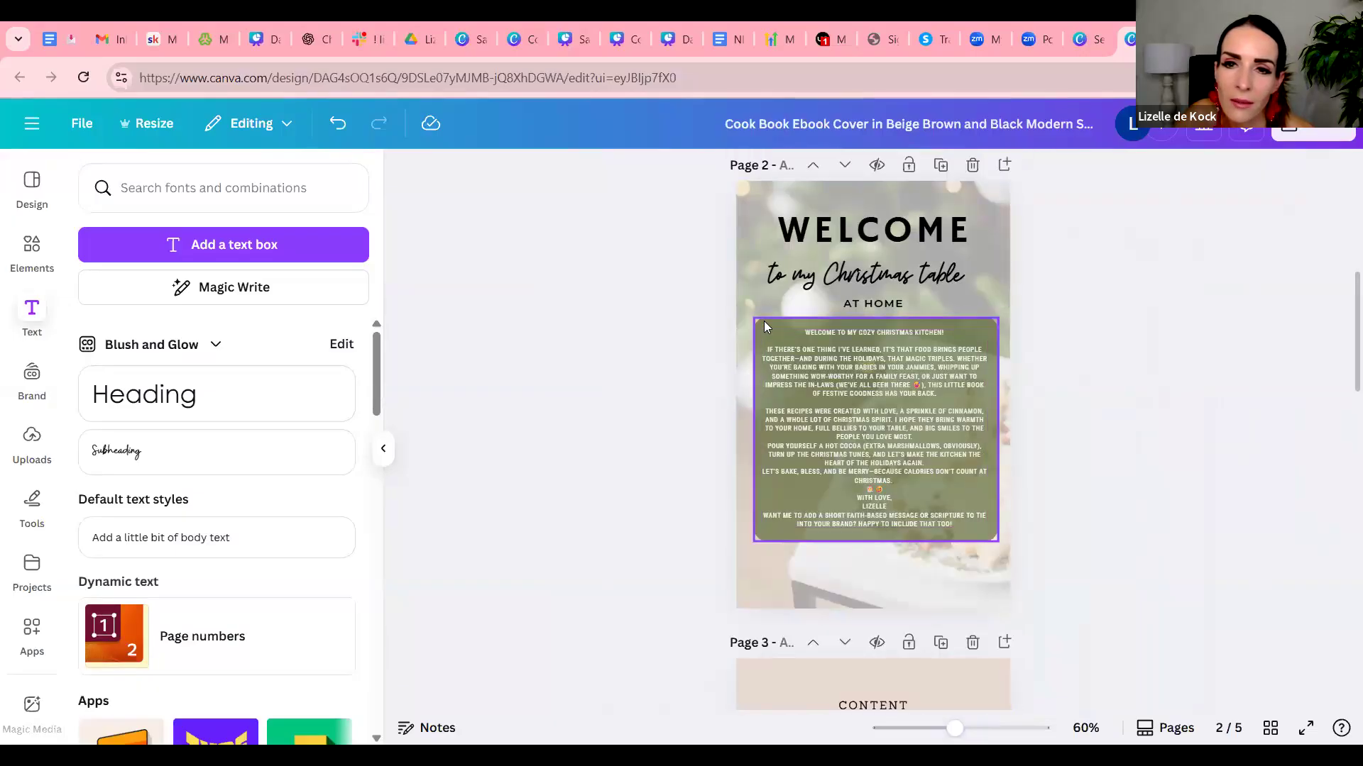
click(493, 174)
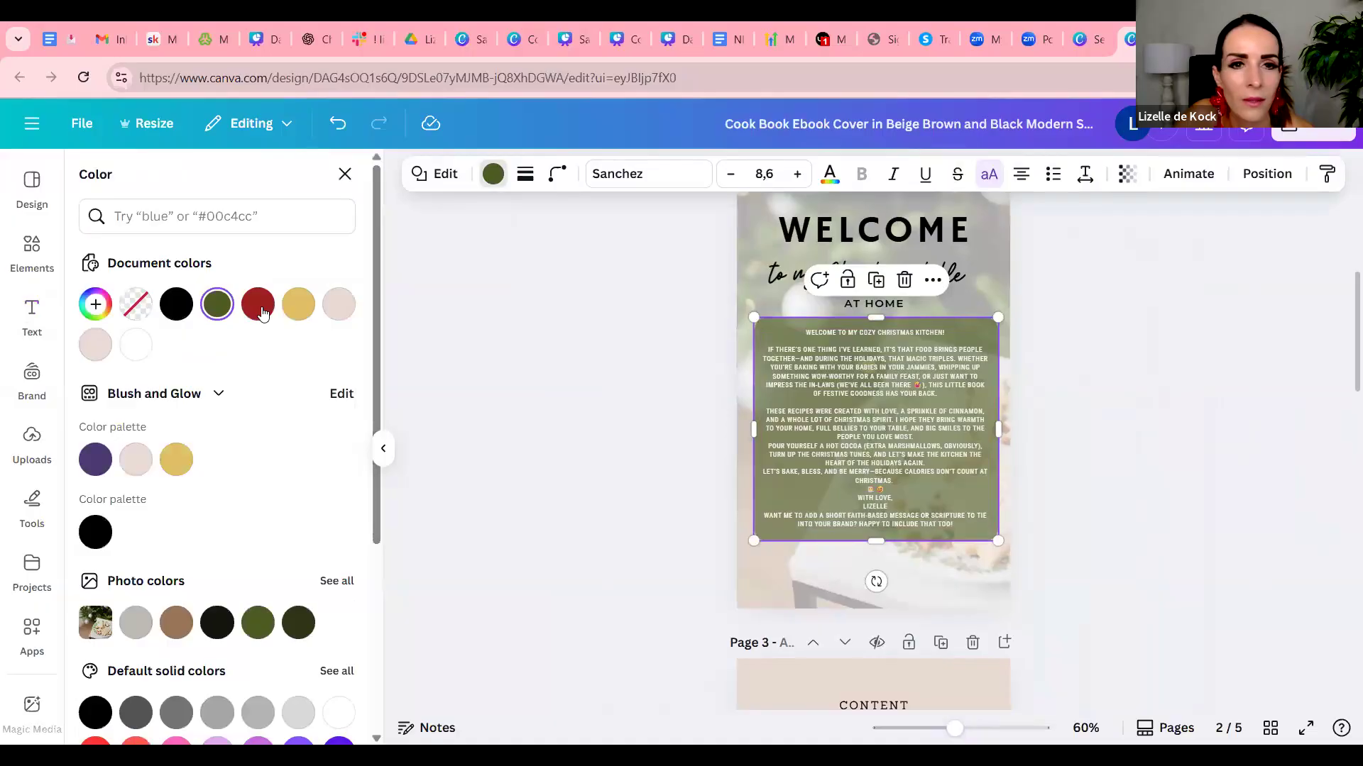
click(963, 407)
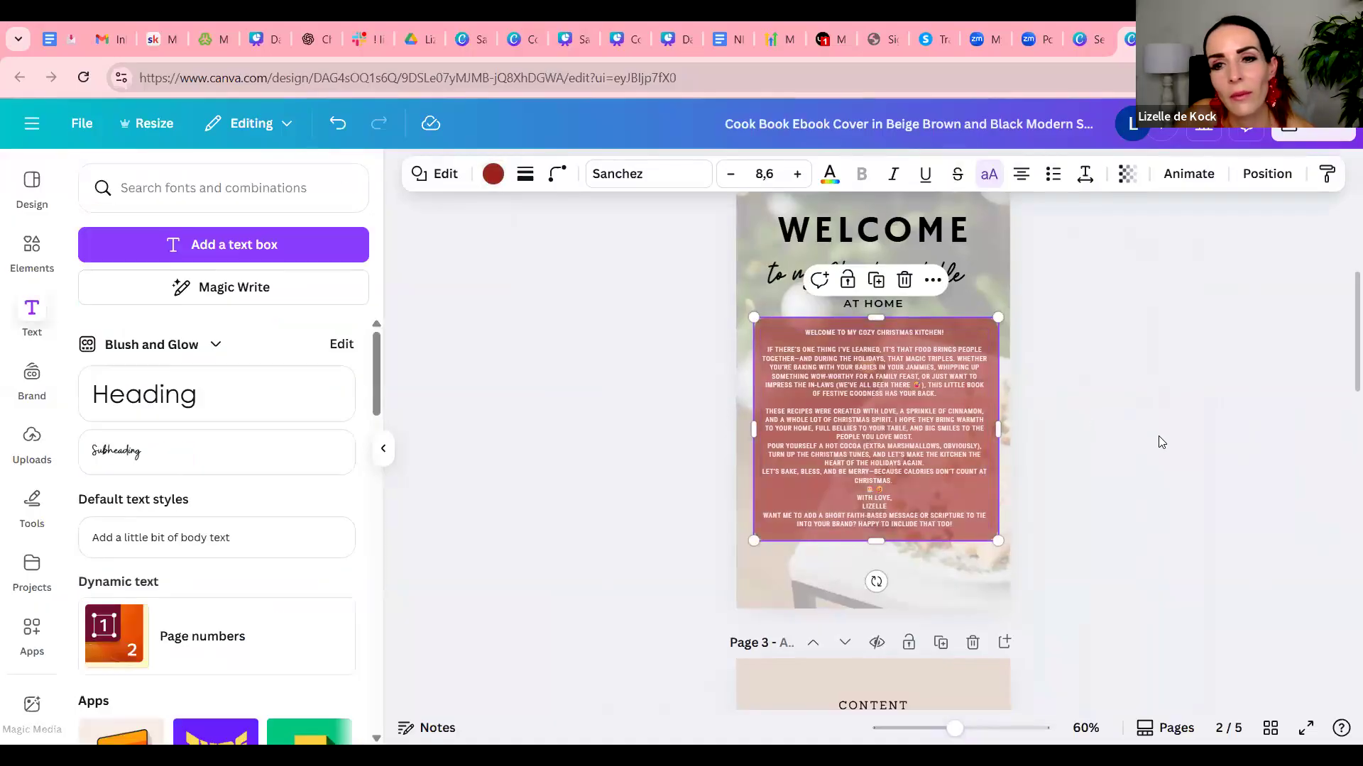
Review the cover, the welcome page and the contents page of the cookbook design.
click(1058, 465)
scroll(1058, 467, up, 7)
scroll(1058, 467, down, 5)
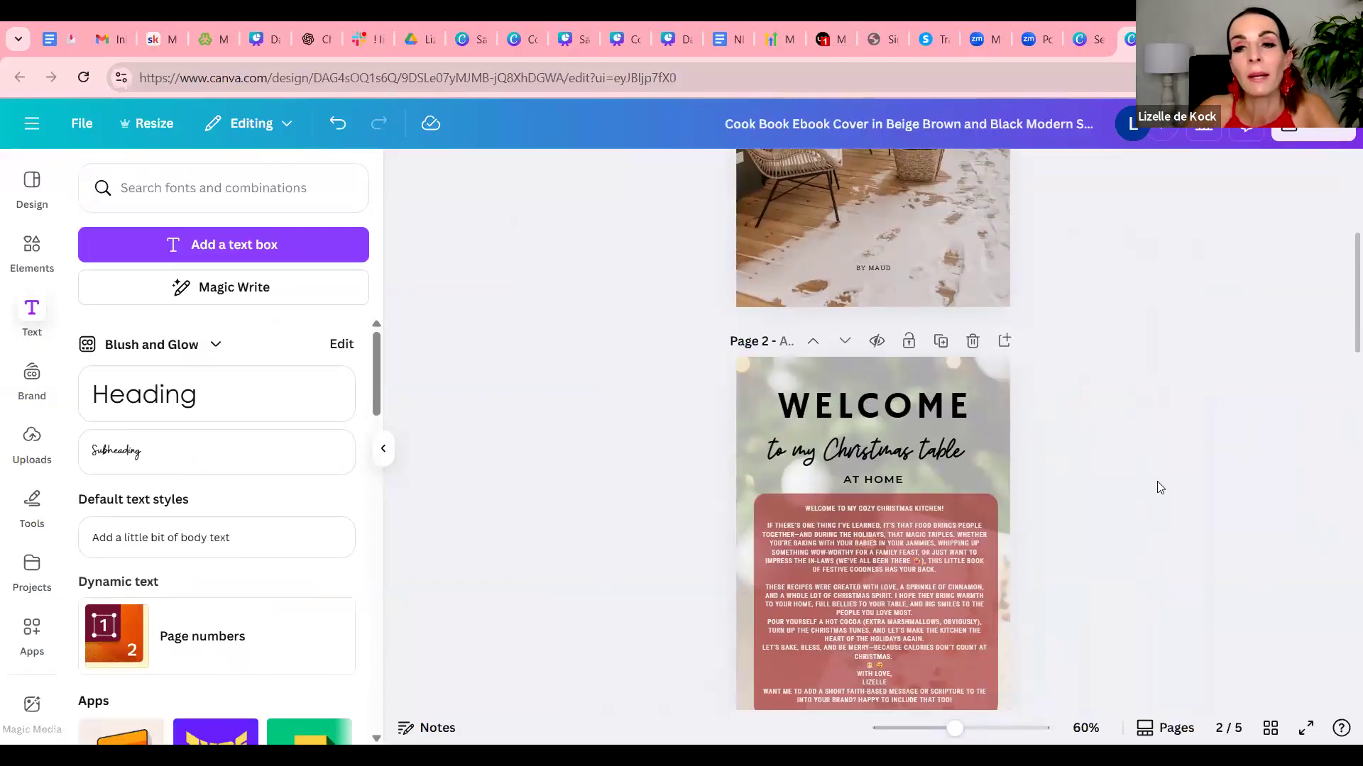
scroll(1160, 487, down, 1)
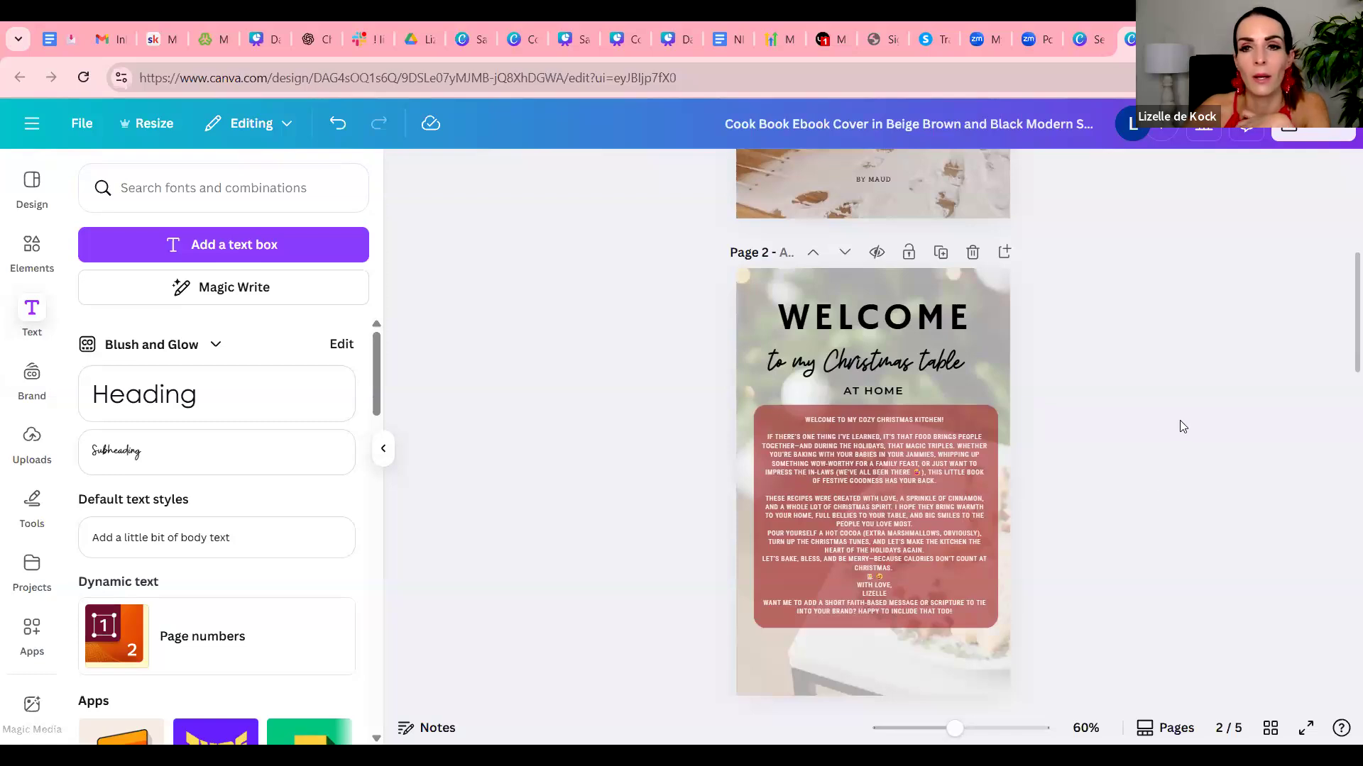
scroll(1182, 426, down, 1)
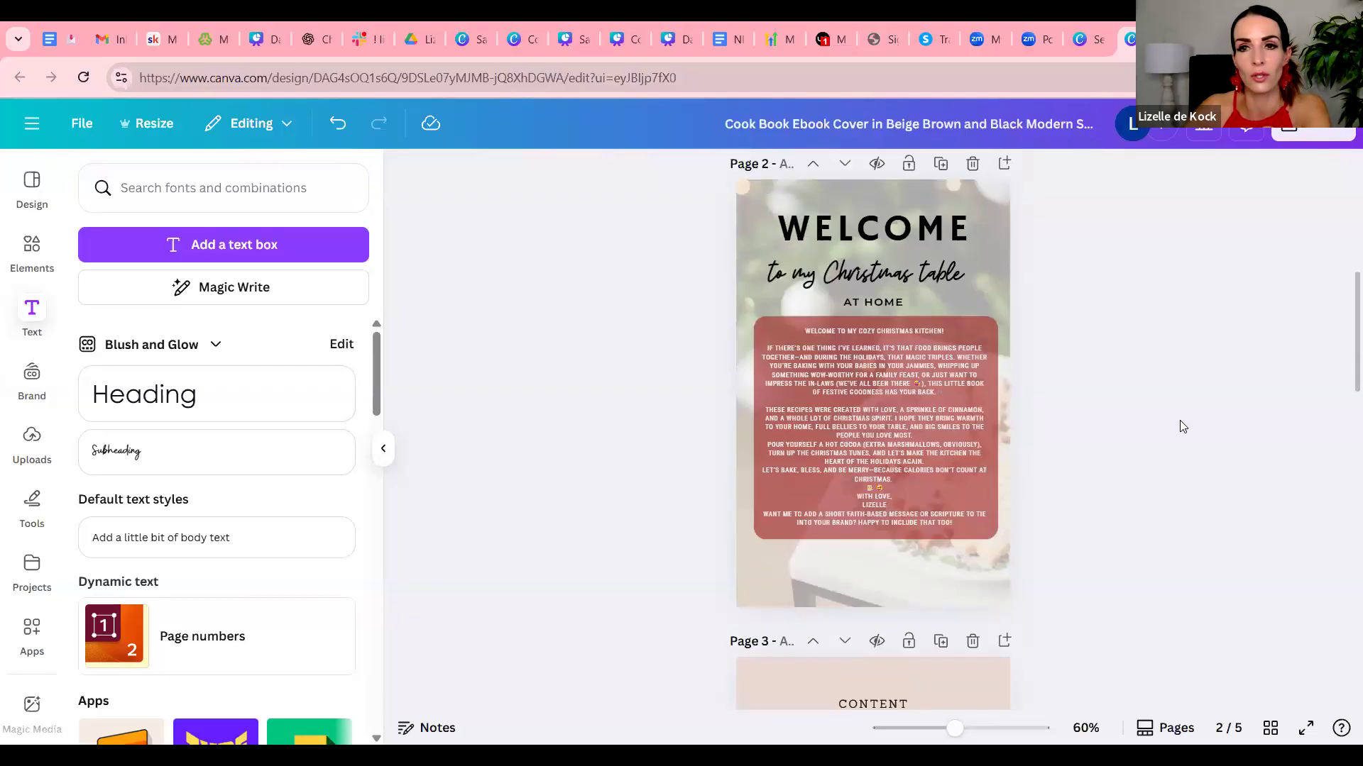
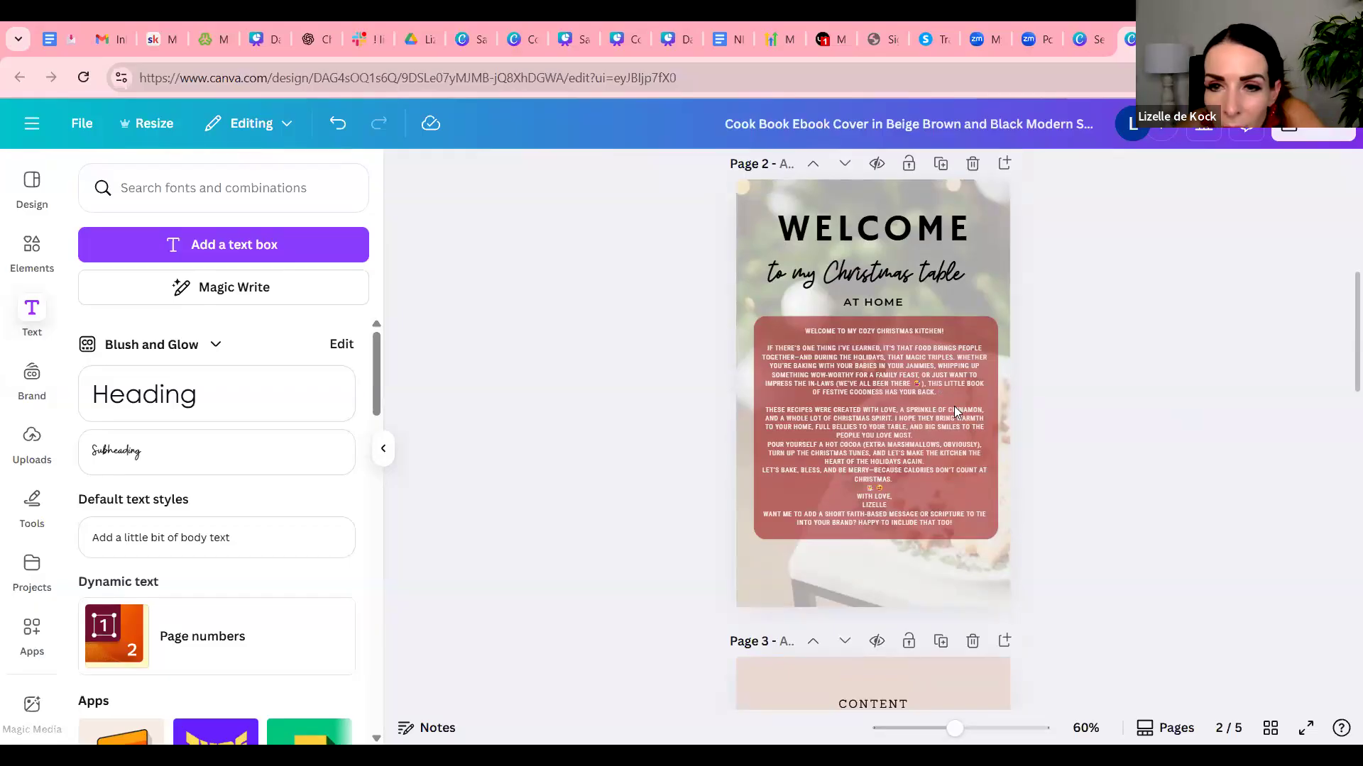
scroll(1134, 462, up, 7)
scroll(1015, 329, down, 2)
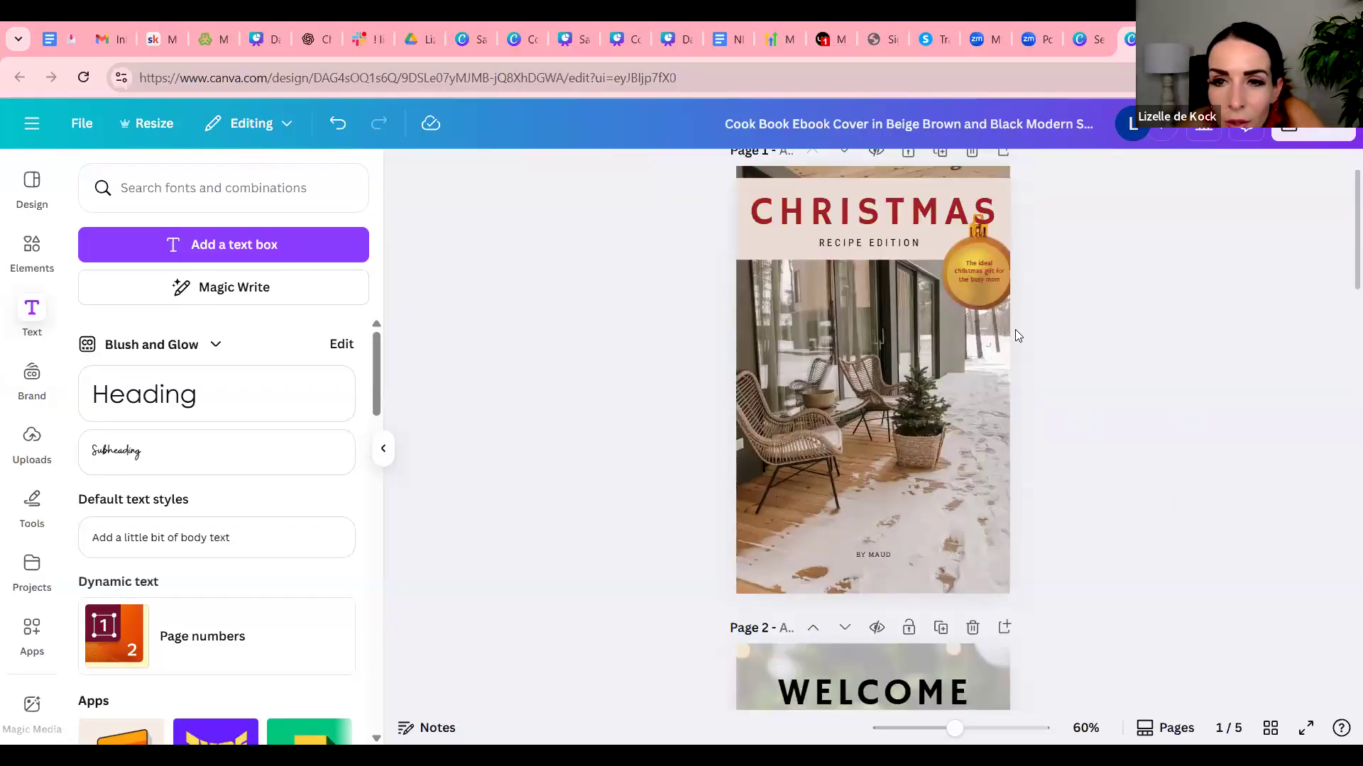
scroll(1034, 476, down, 10)
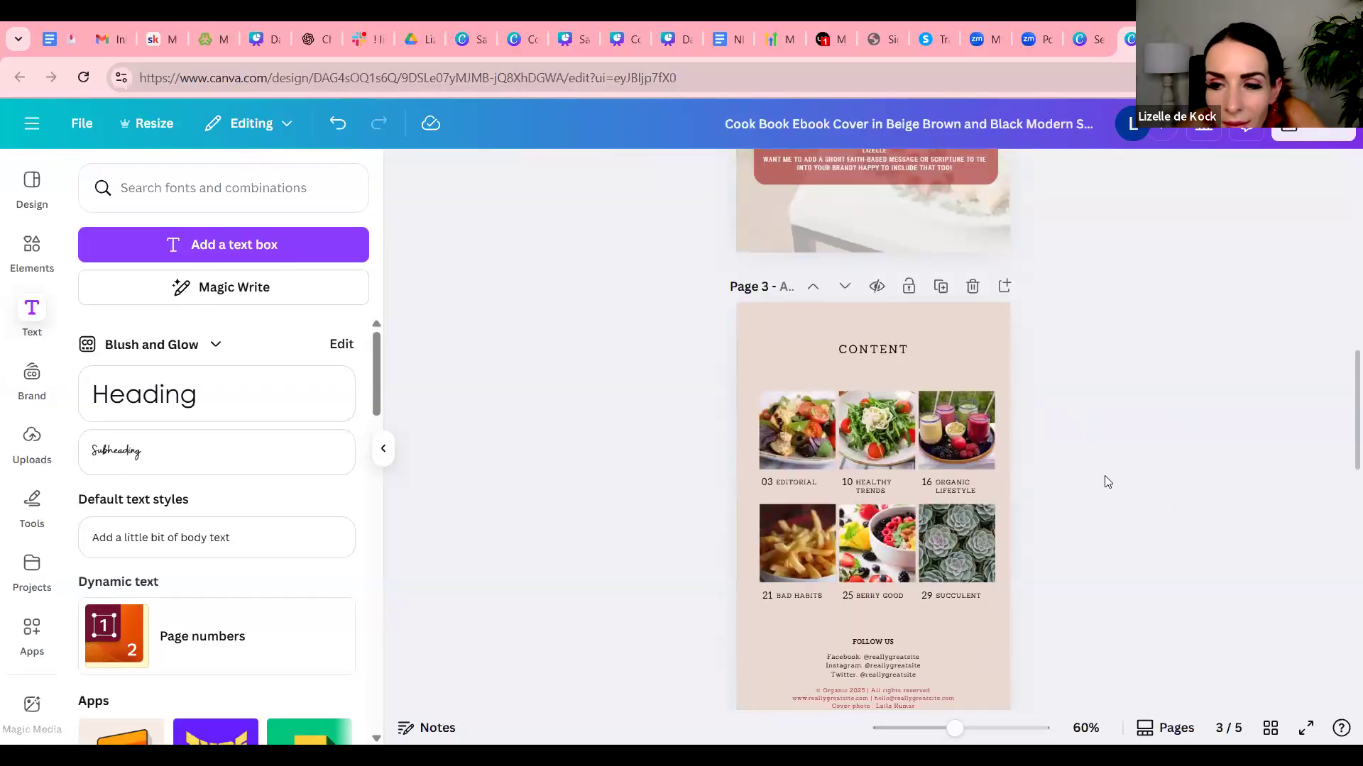
scroll(1120, 481, up, 10)
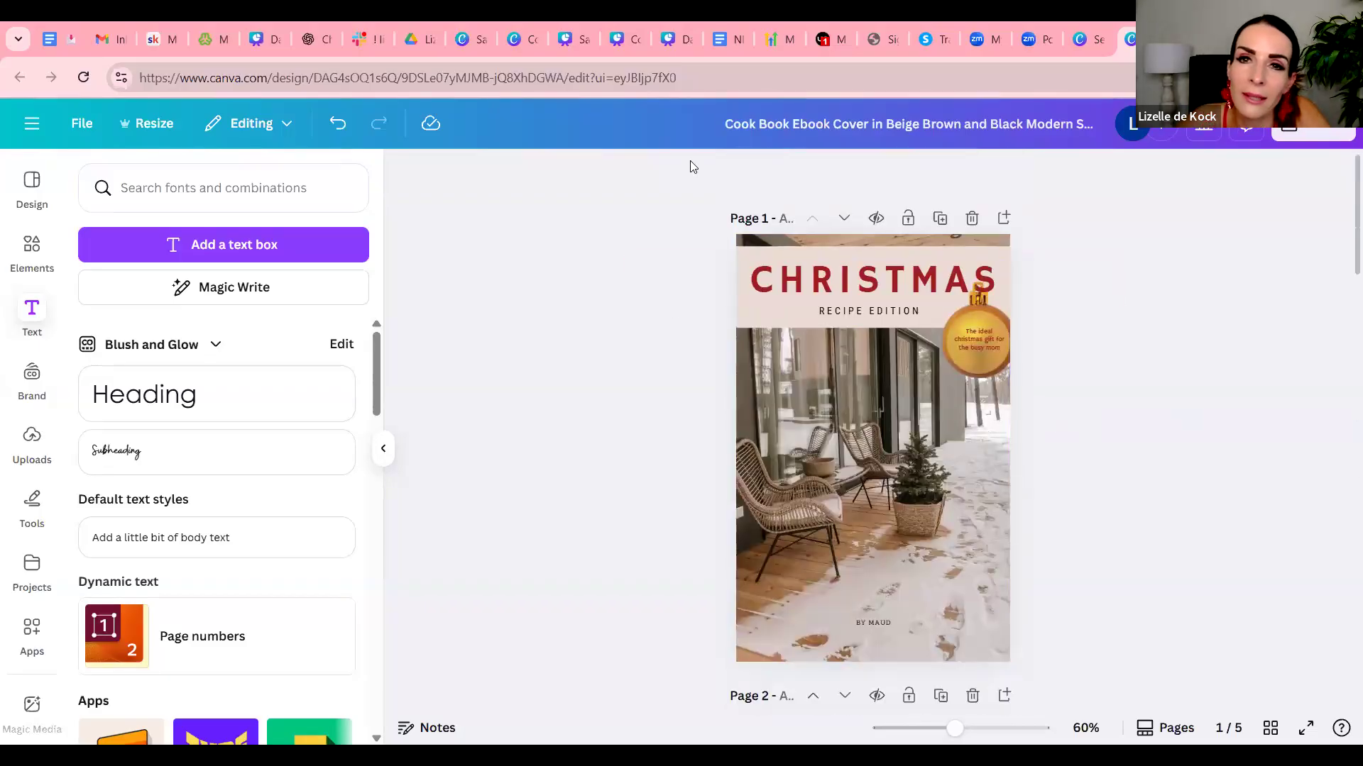
scroll(1119, 471, down, 5)
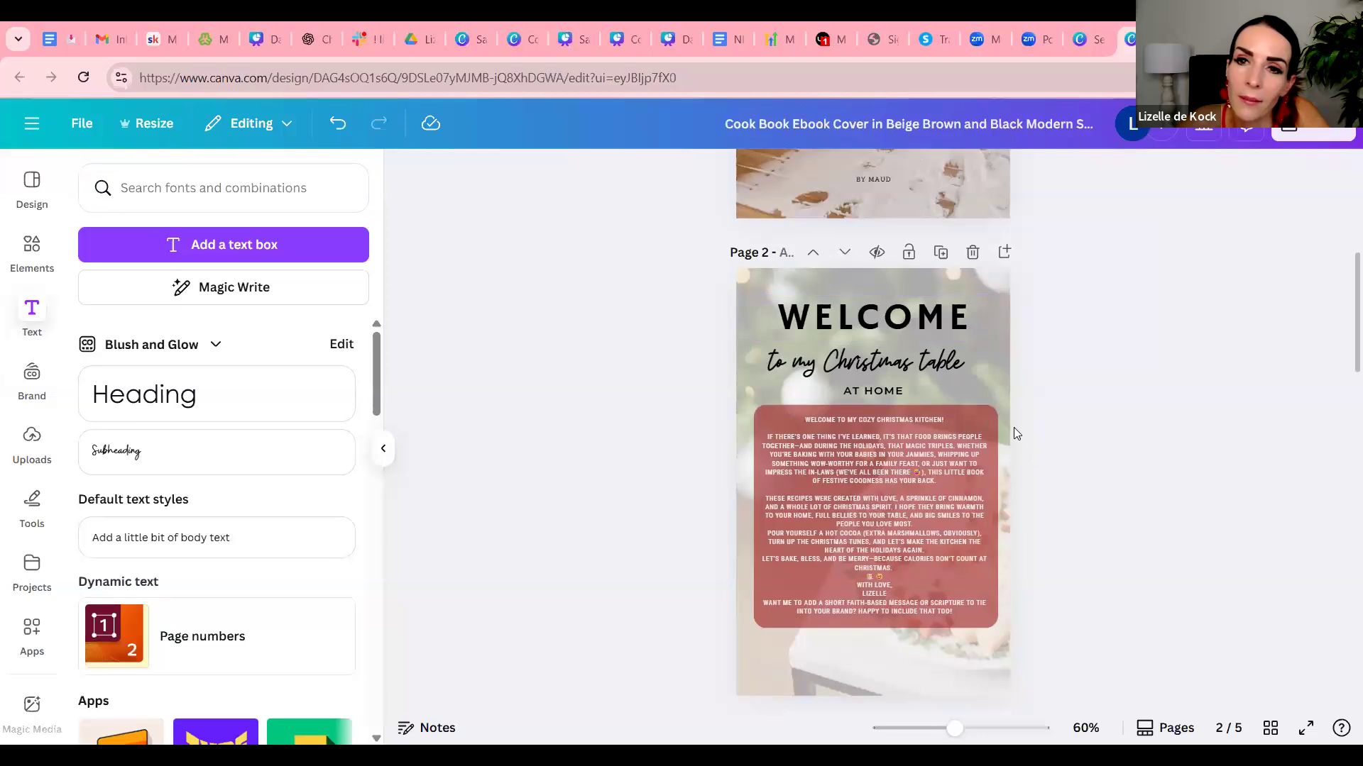
scroll(1013, 427, down, 2)
scroll(1012, 427, down, 5)
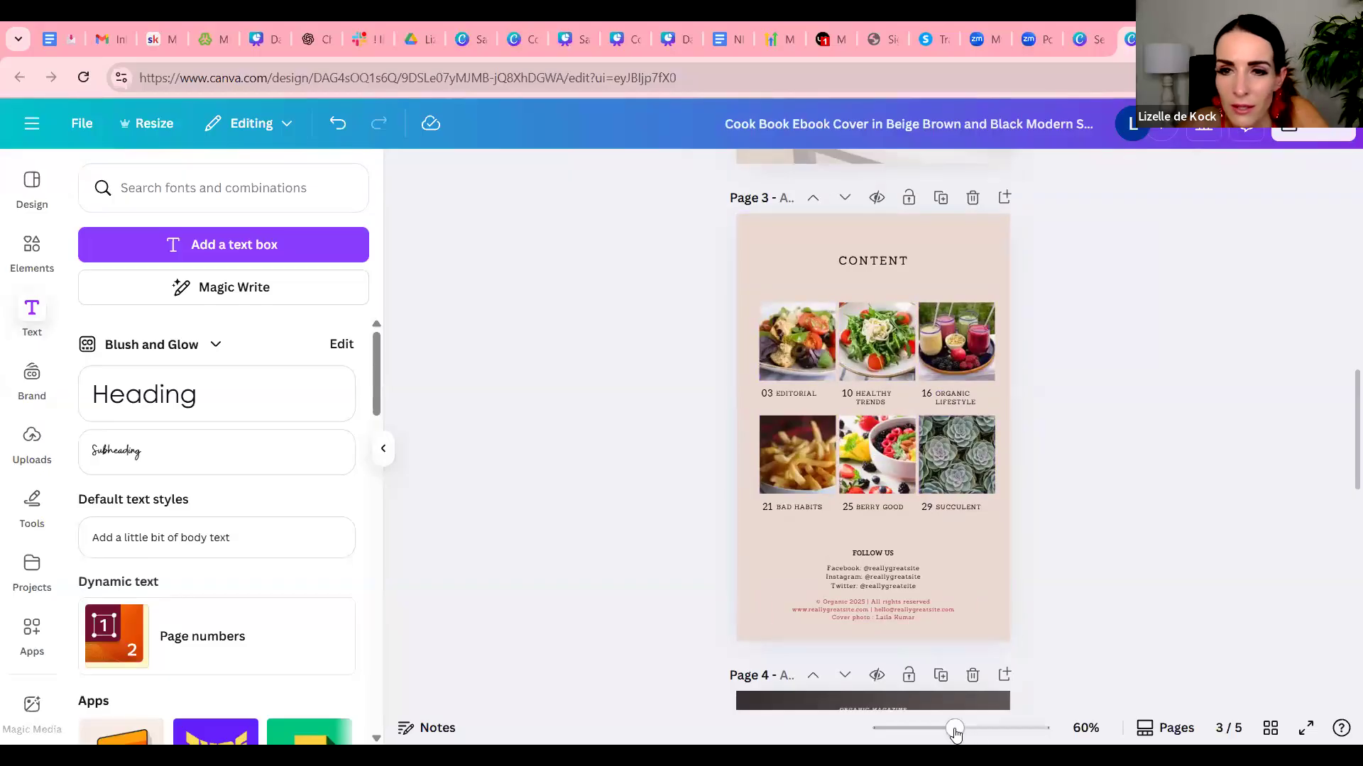
Replace the EDITORIAL caption beside number 03 on the contents page with ENTREES.
drag(966, 736, 976, 735)
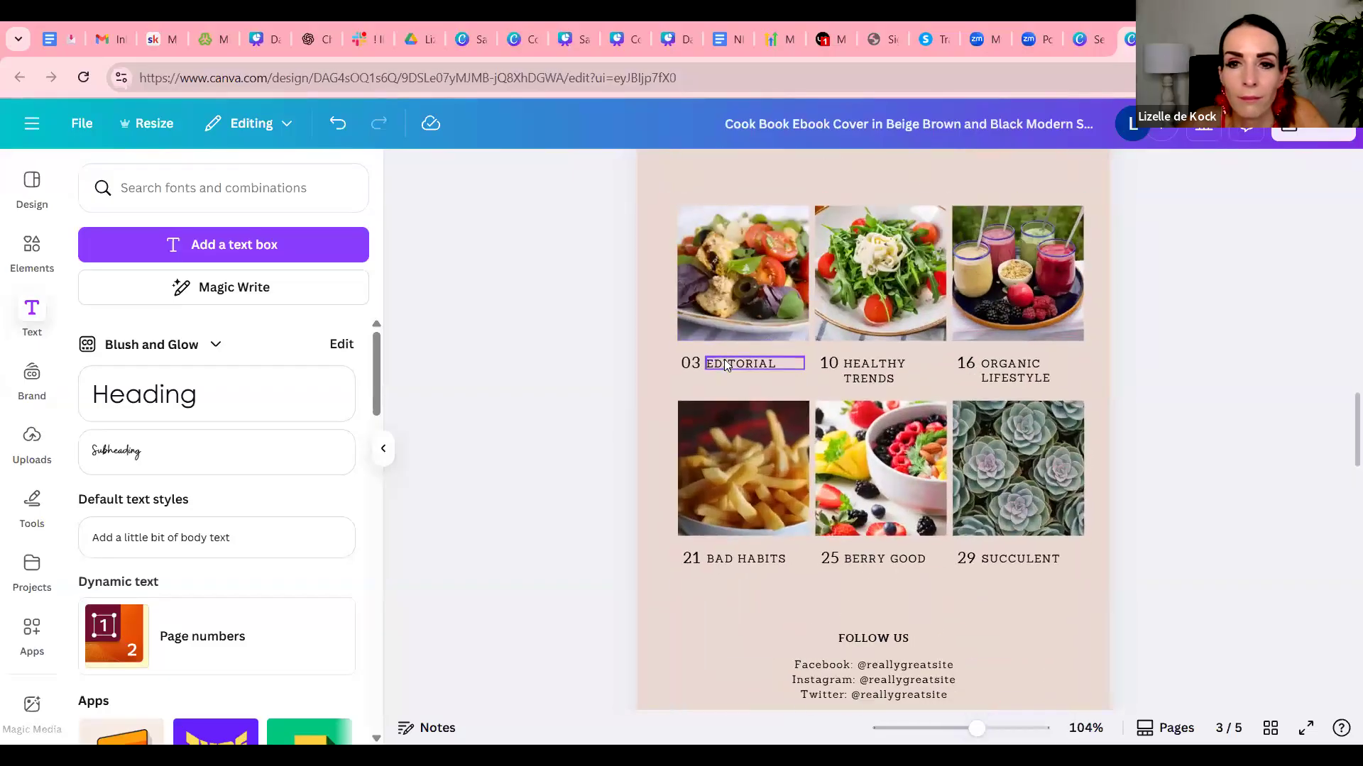
double_click(724, 359)
text(EN)
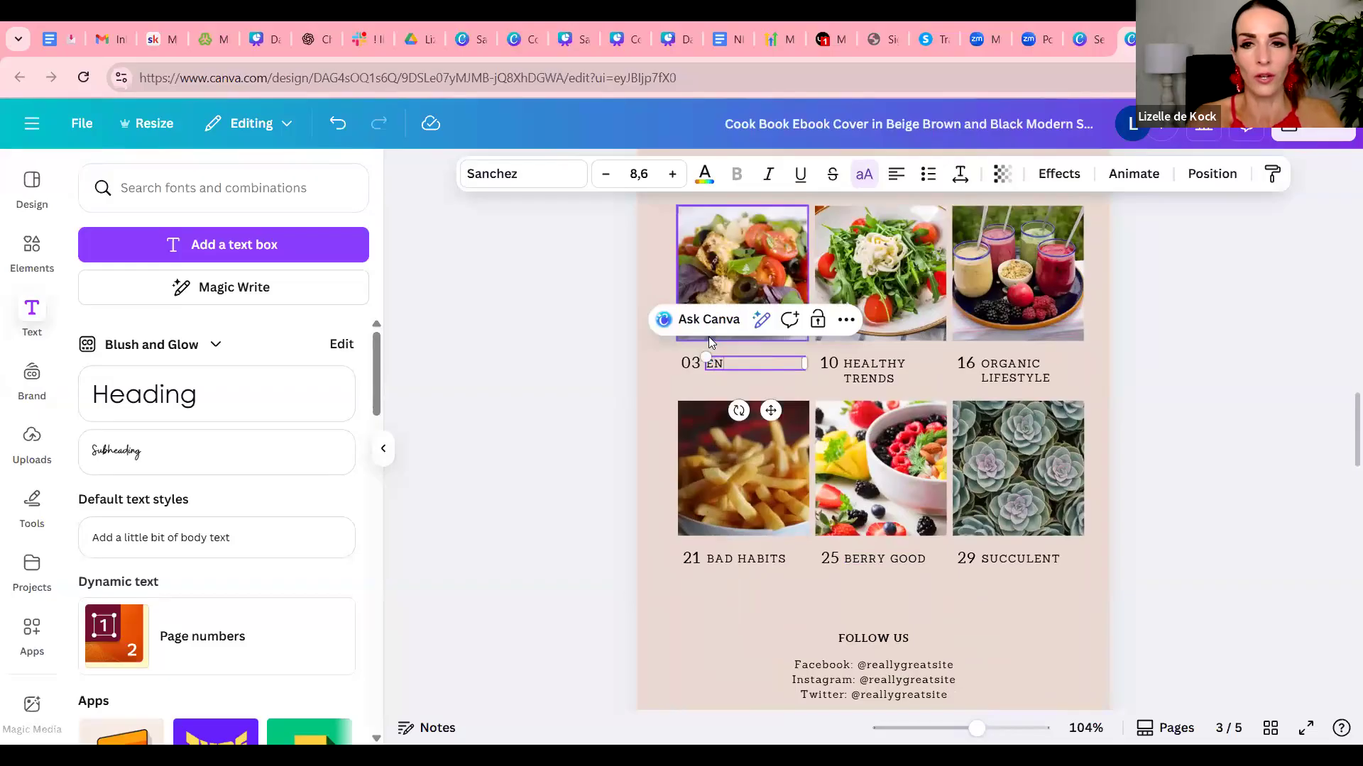
text(TREES)
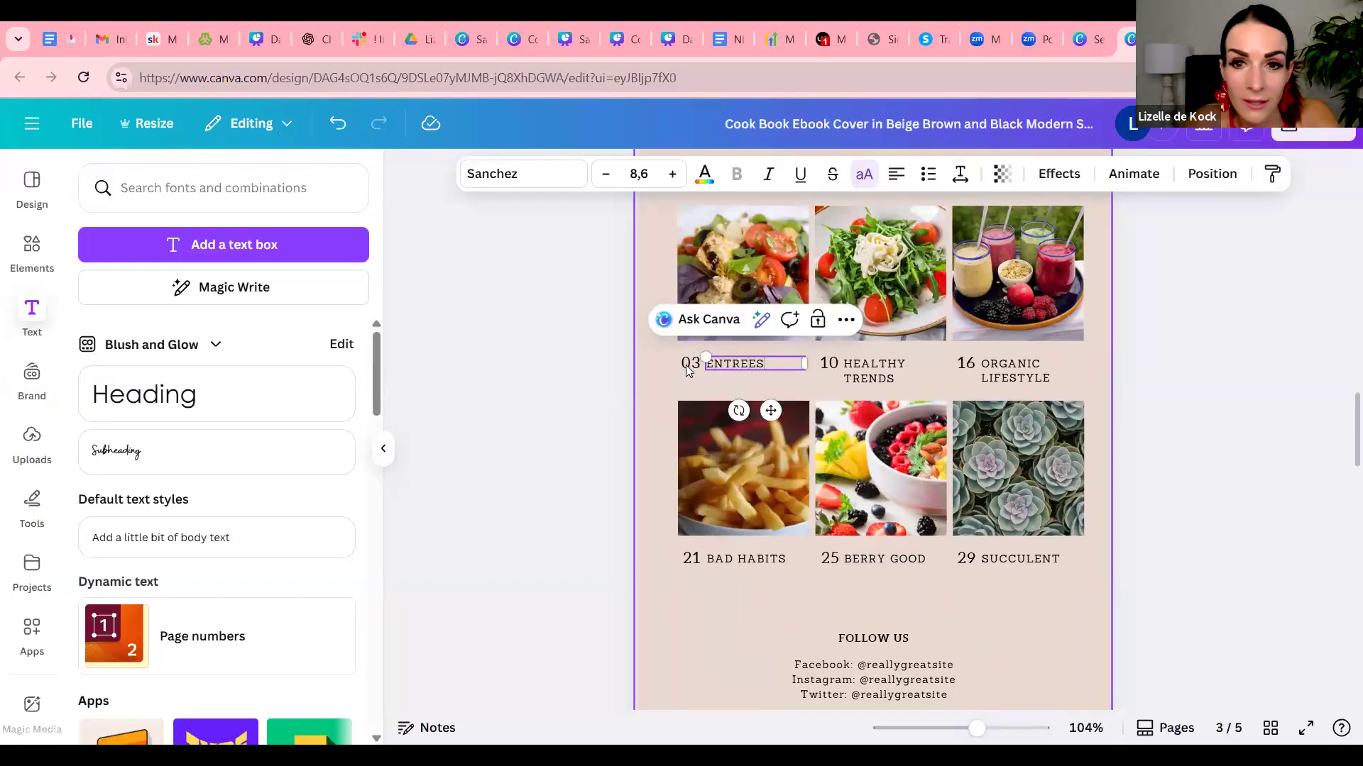
click(685, 365)
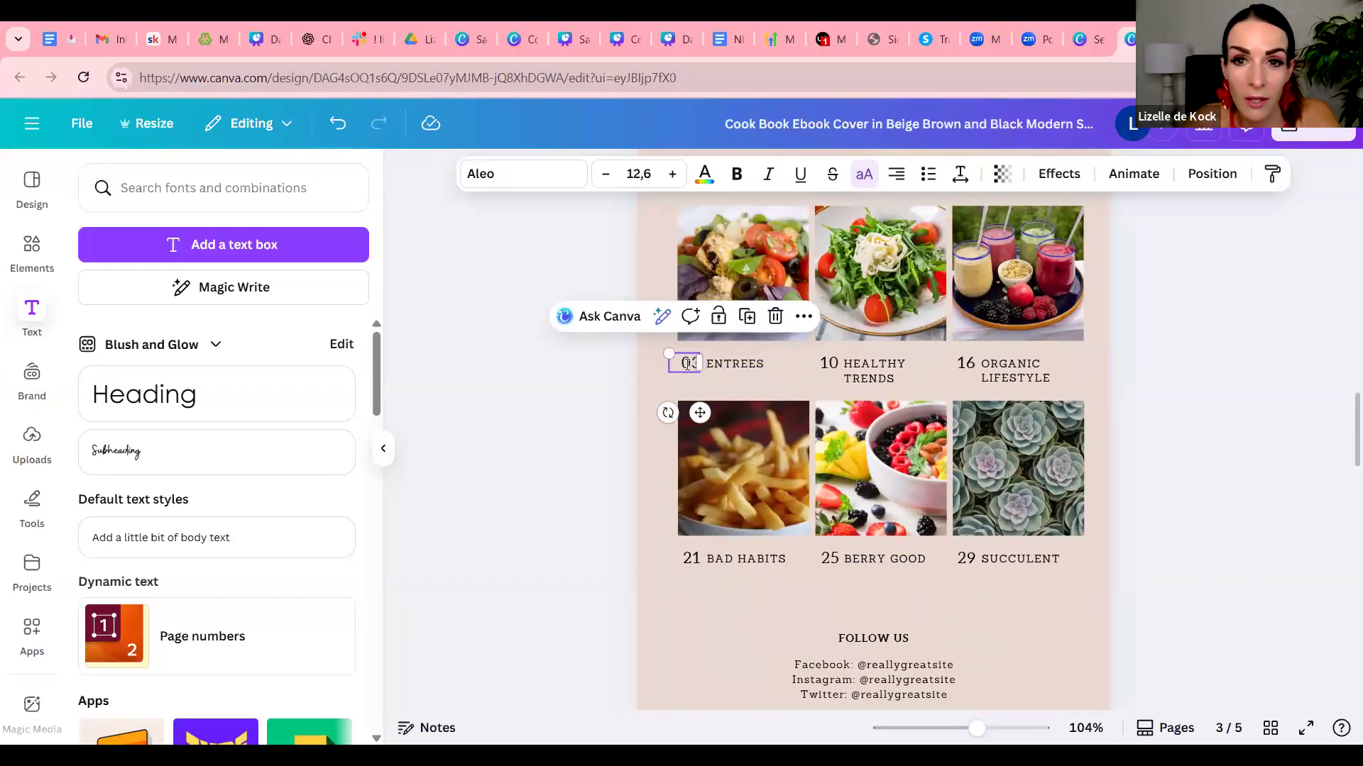
Rename the contents captions beside numbers 10 and 16 as MAIN MEALS and DESSERTS.
click(892, 362)
double_click(892, 363)
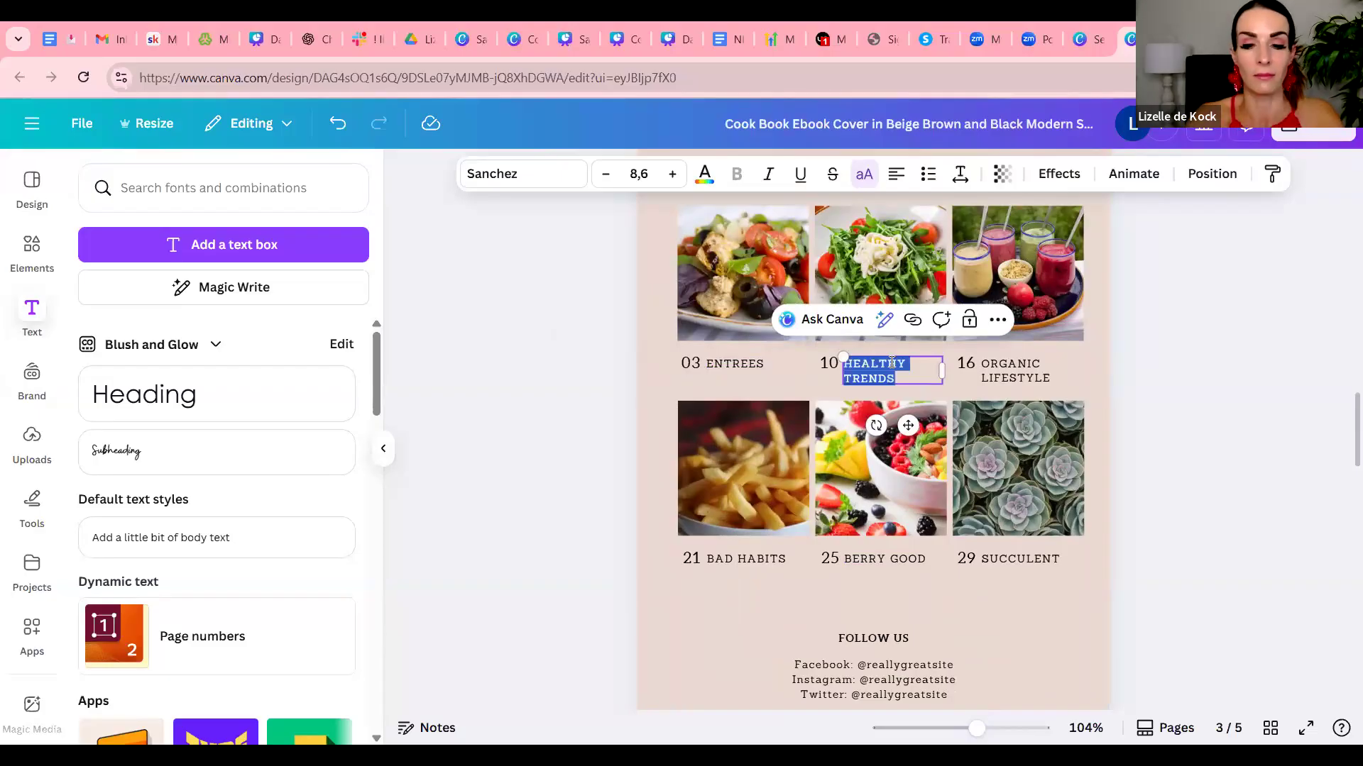
text(MAIN MEALS)
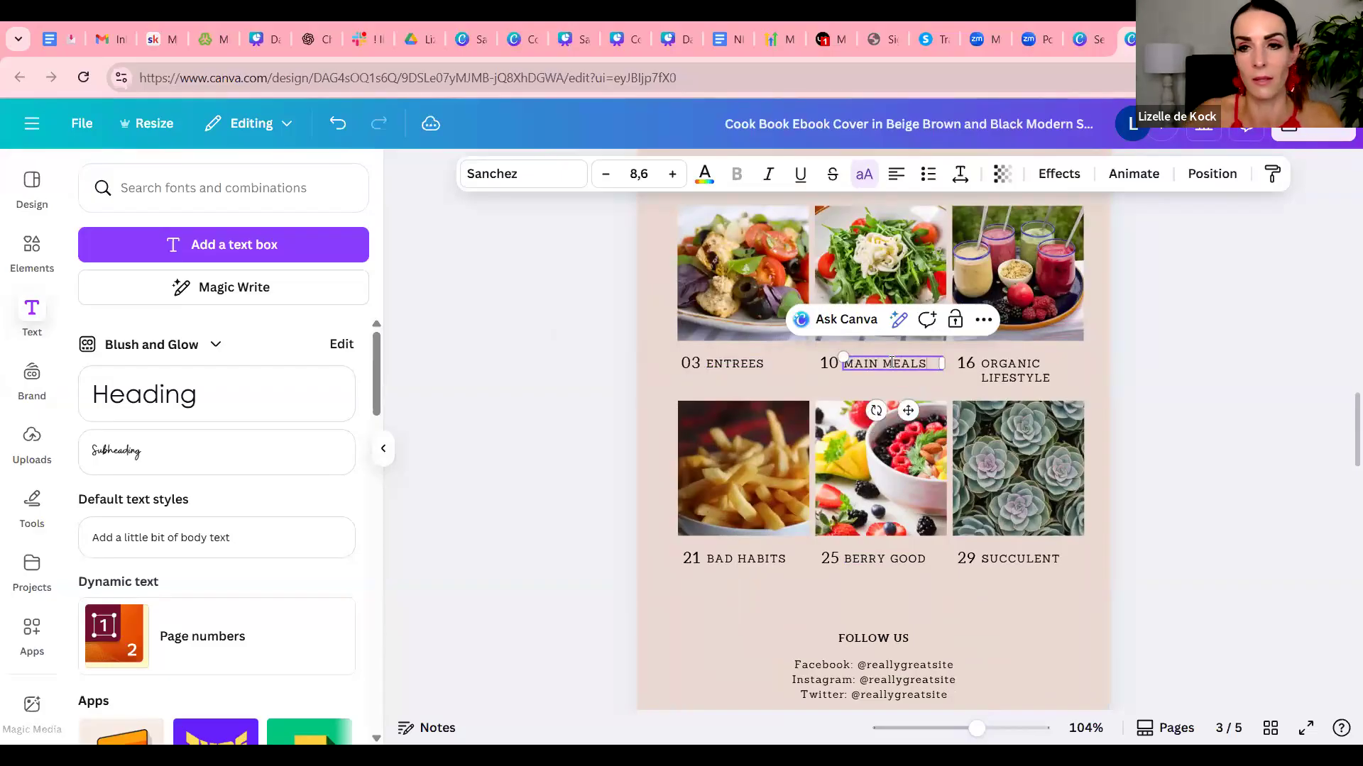
click(1039, 375)
click(1039, 375)
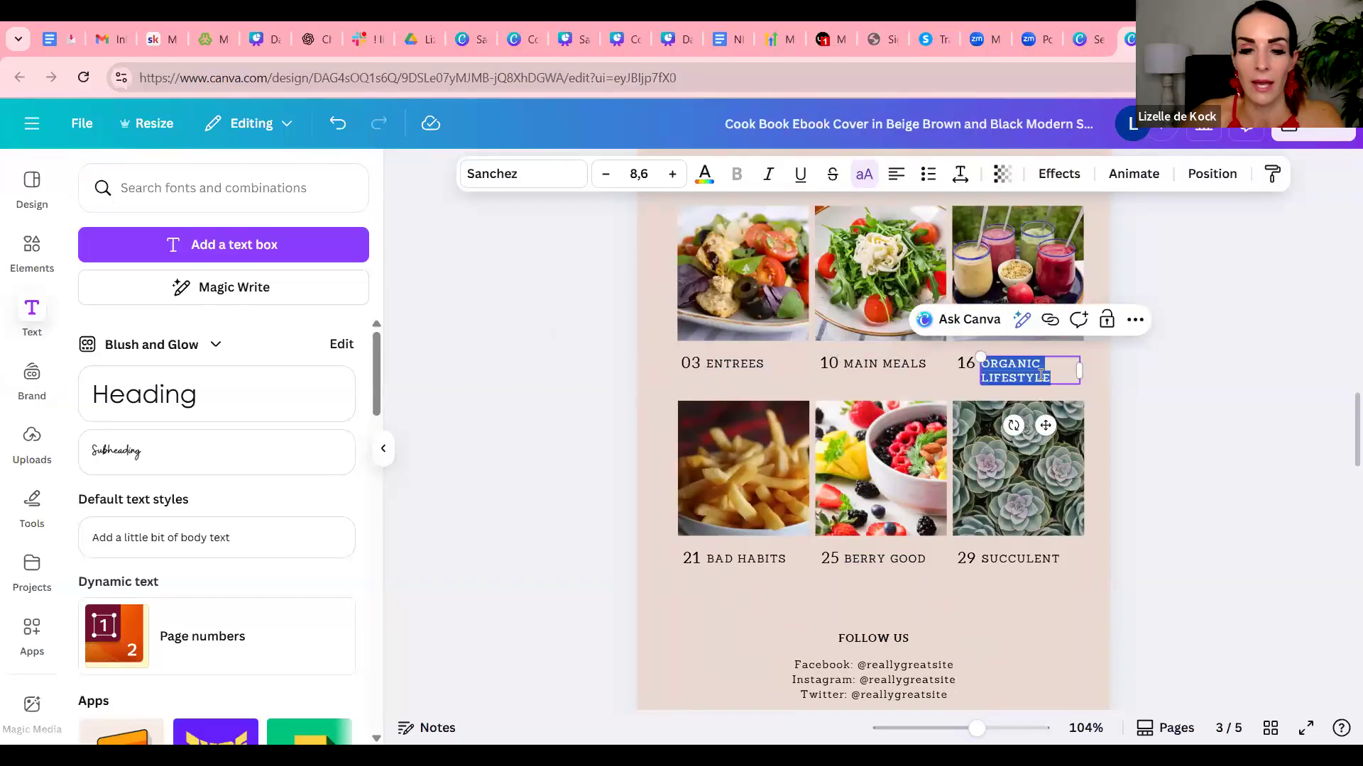
text(DESSERTS)
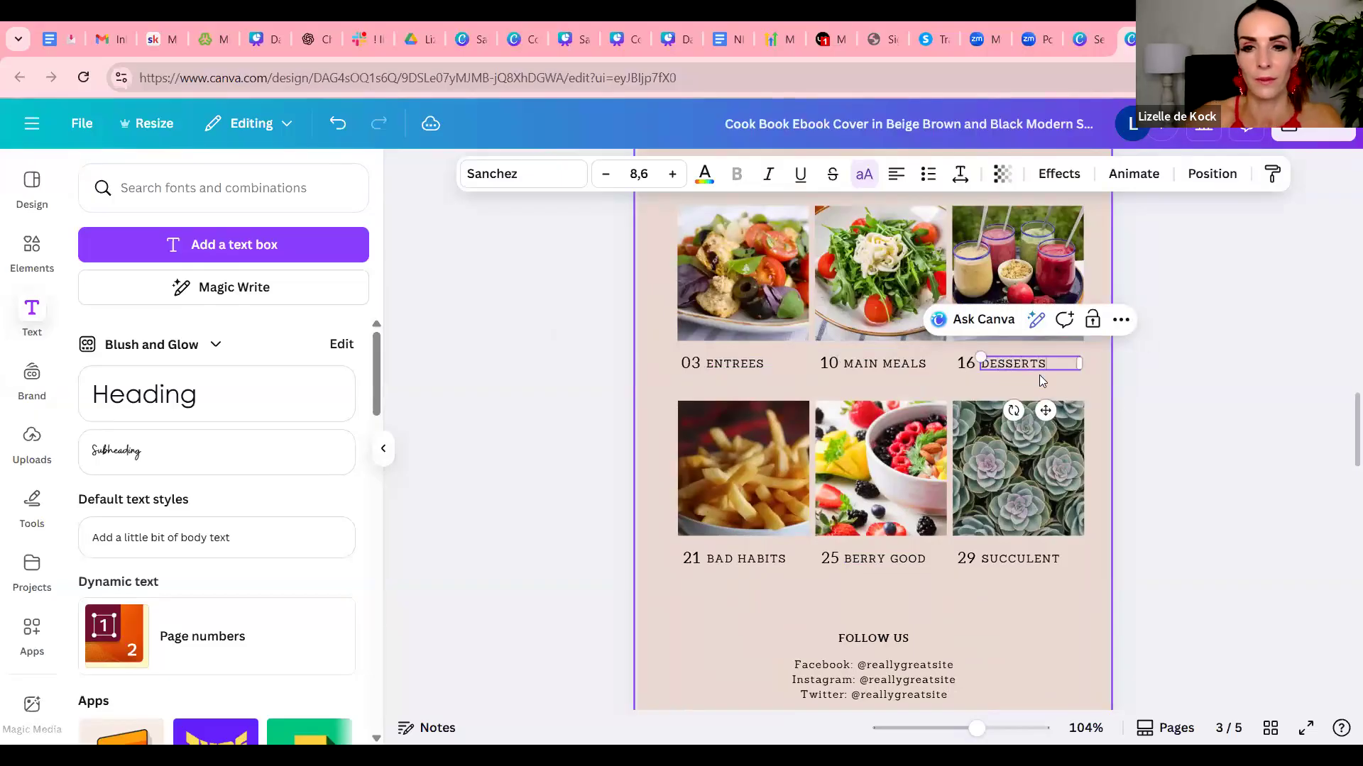
Replace the BAD HABITS caption beside number 21 with PRINTABLE NAME PLACE CARDS.
double_click(772, 560)
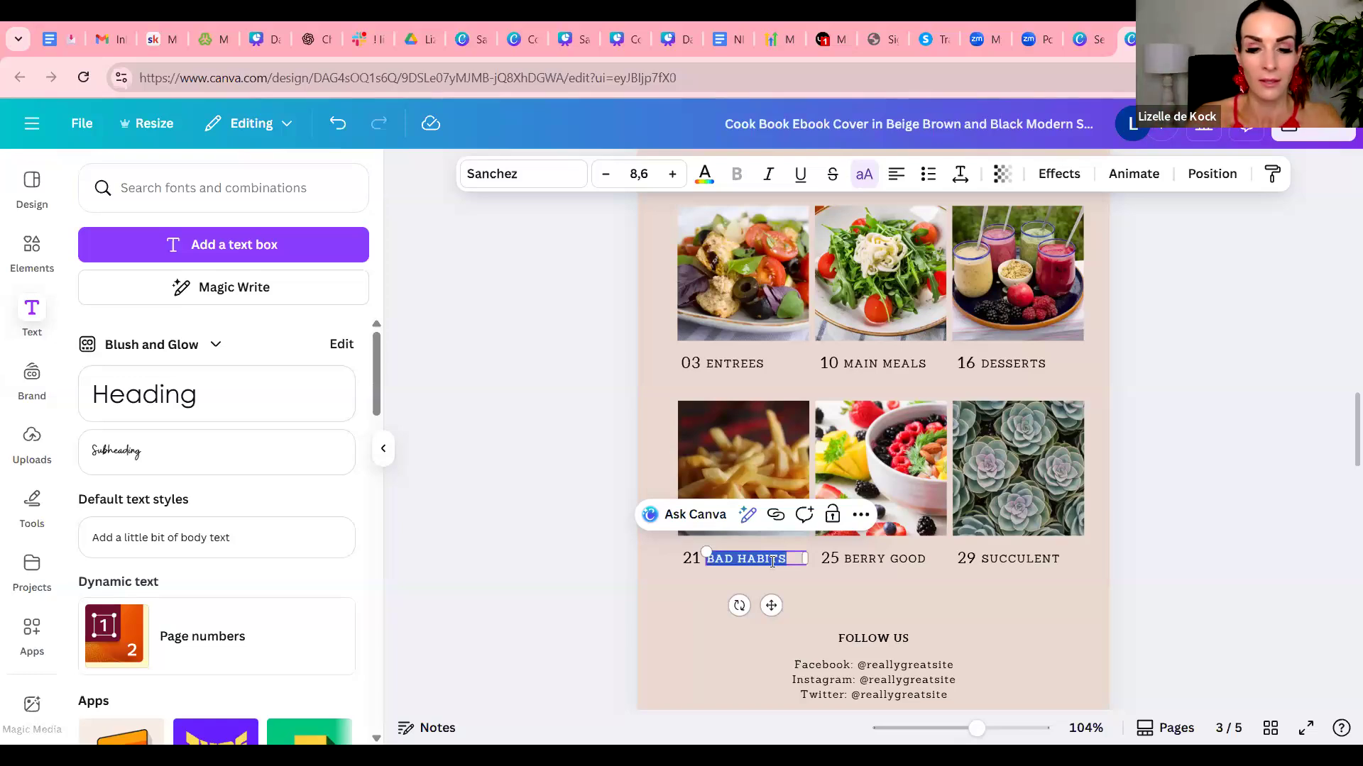
text(Prittable a)
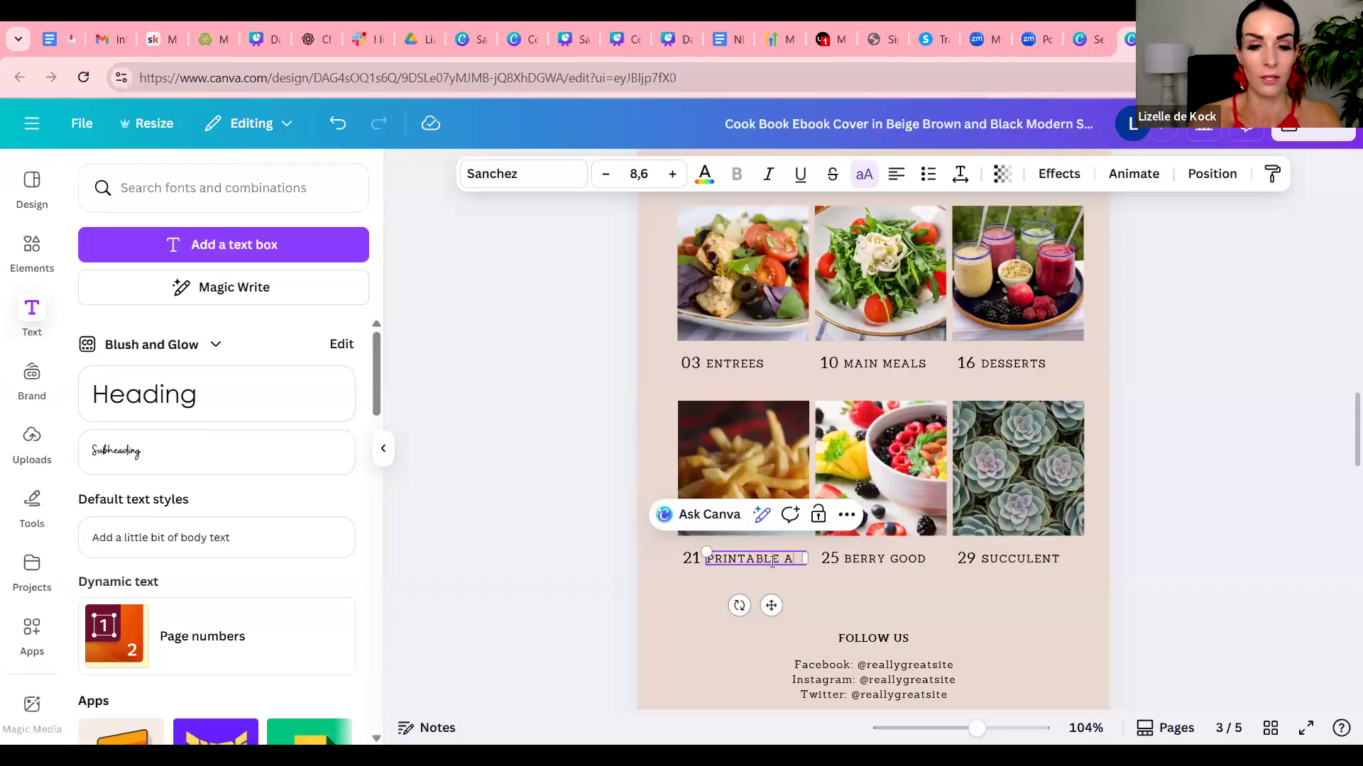
text(name)
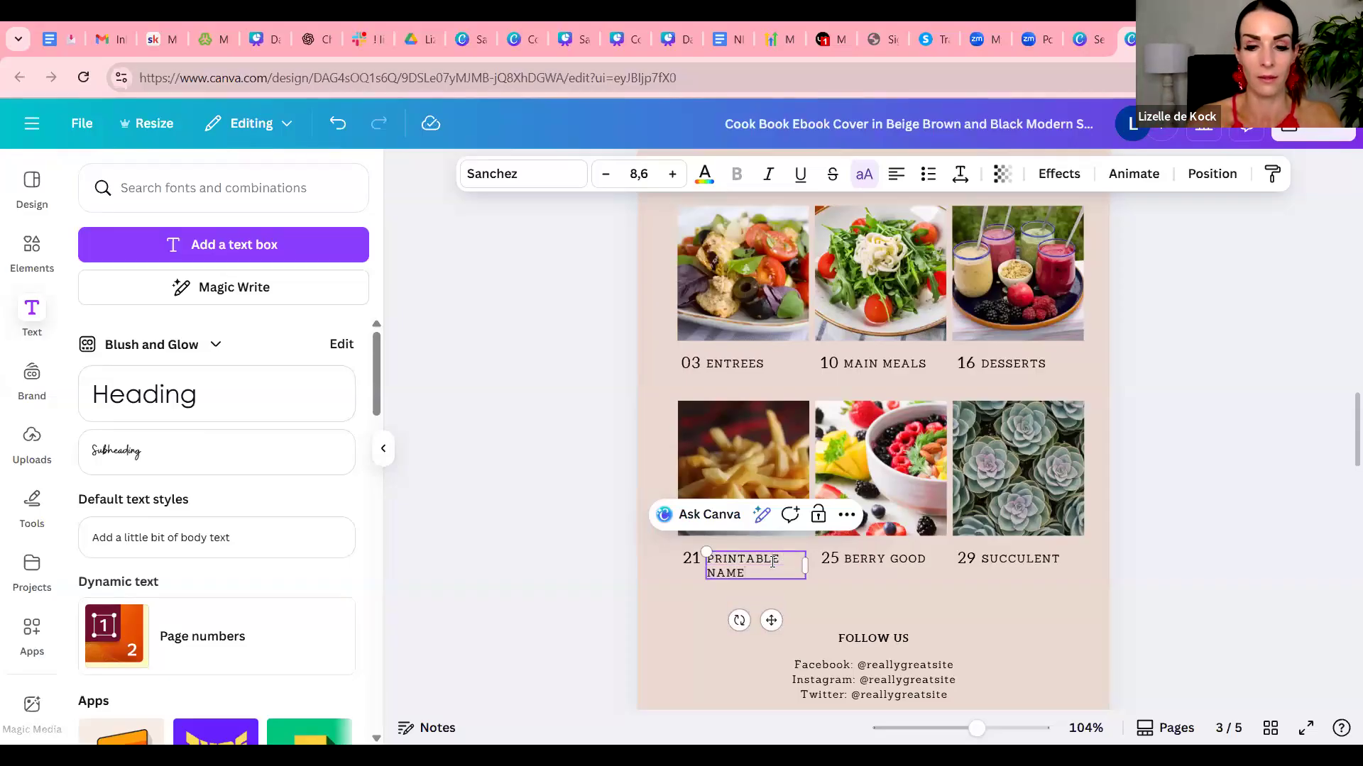
text( place cards)
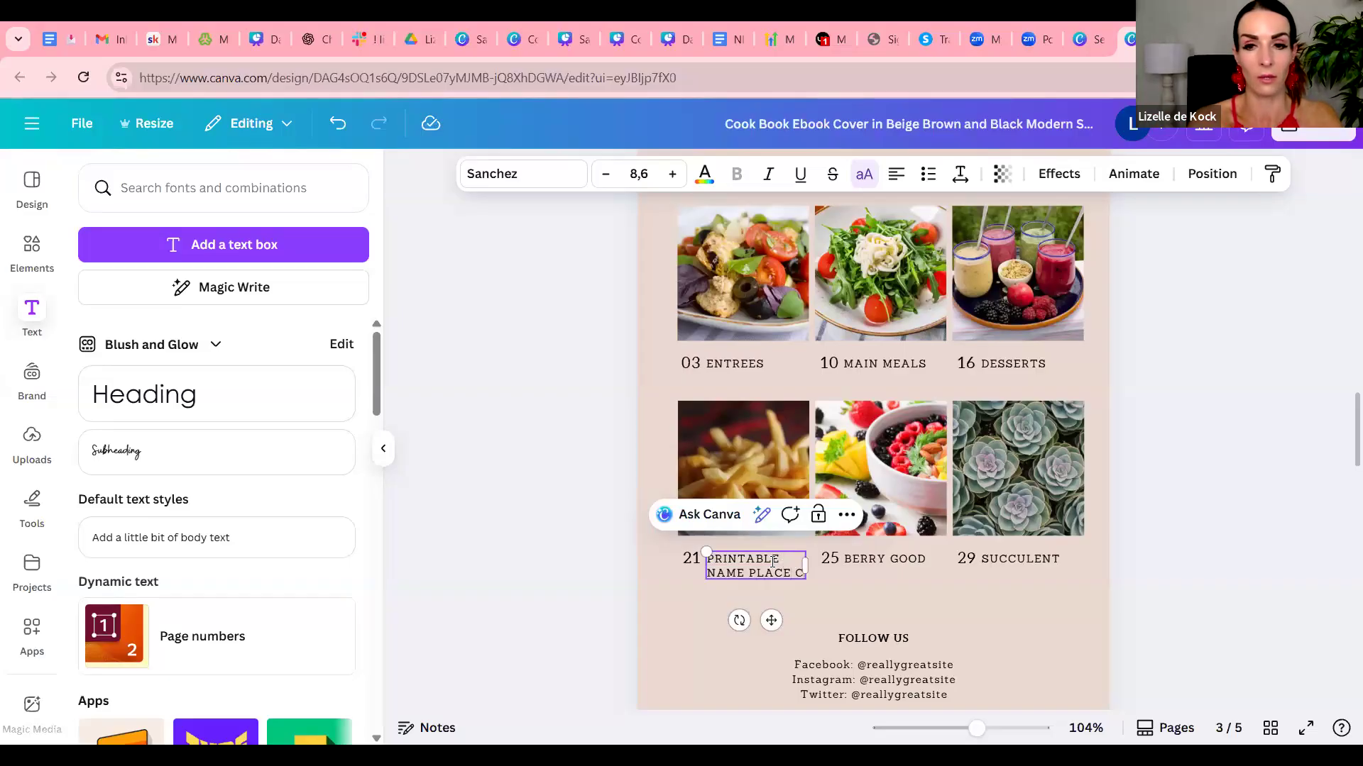
click(886, 560)
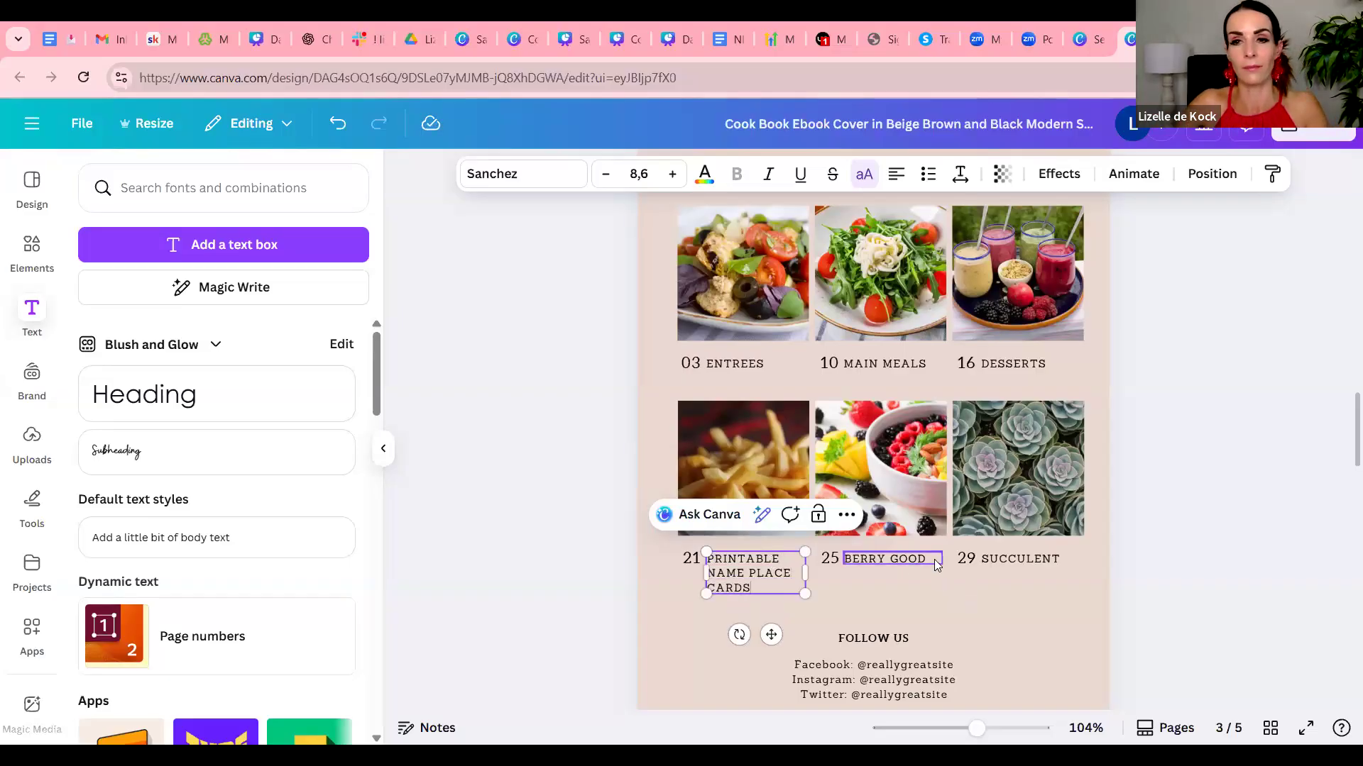
Try the dark red document color as the contents page background and undo the change.
scroll(702, 245, up, 2)
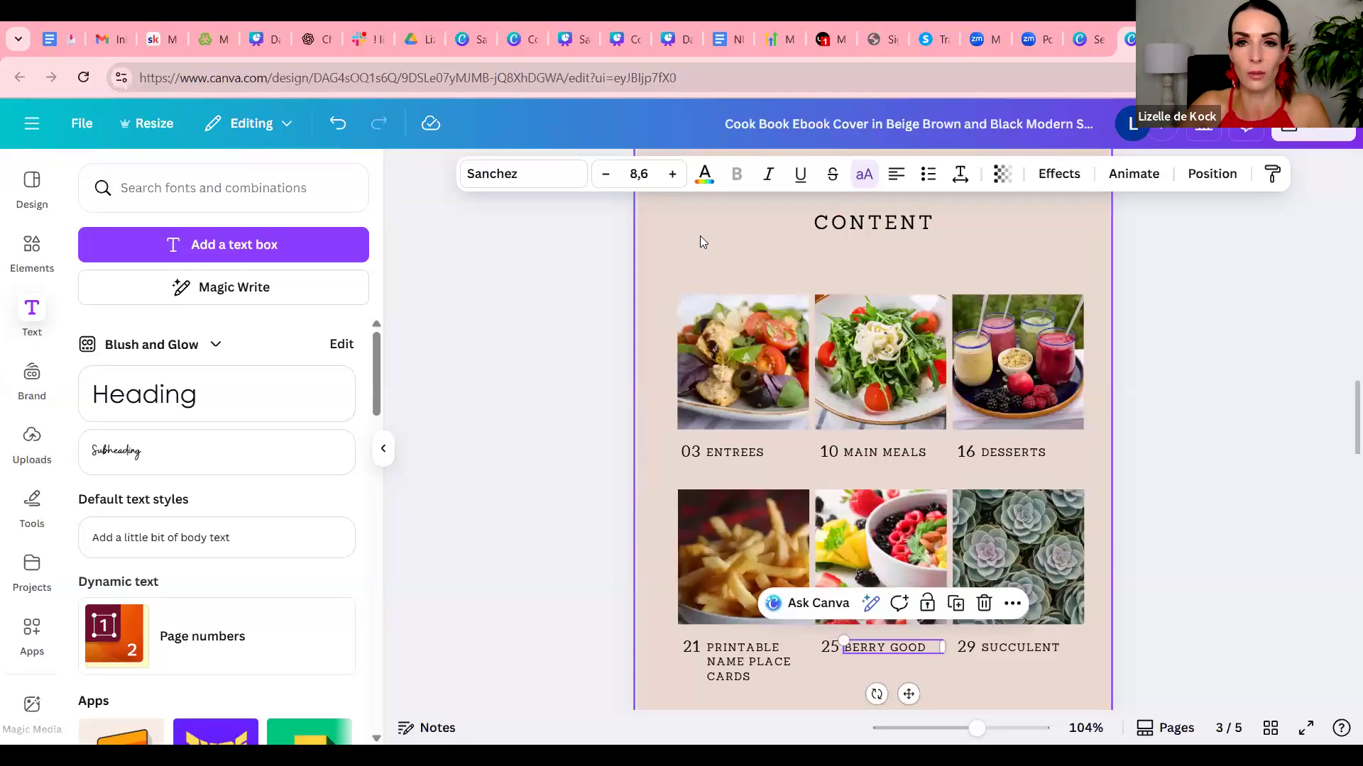
click(700, 236)
click(906, 175)
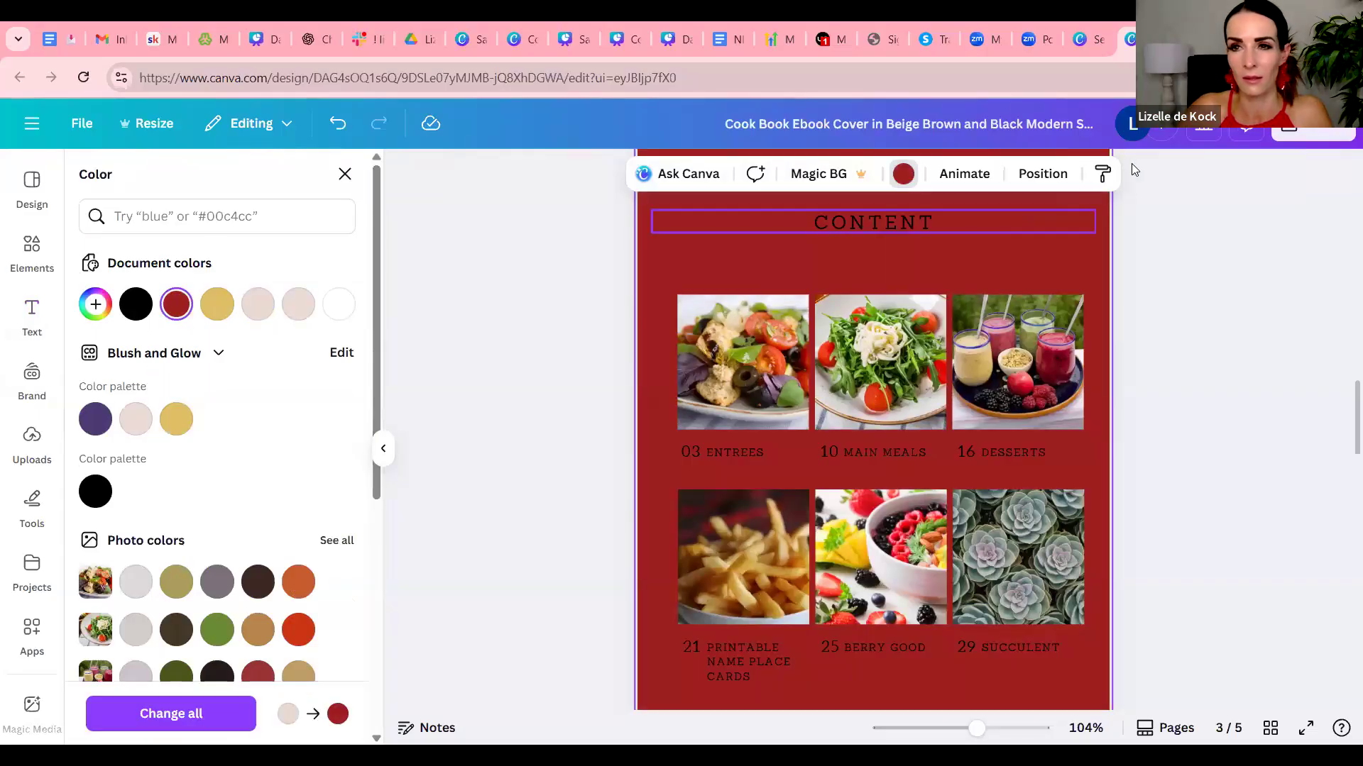
scroll(1142, 319, up, 3)
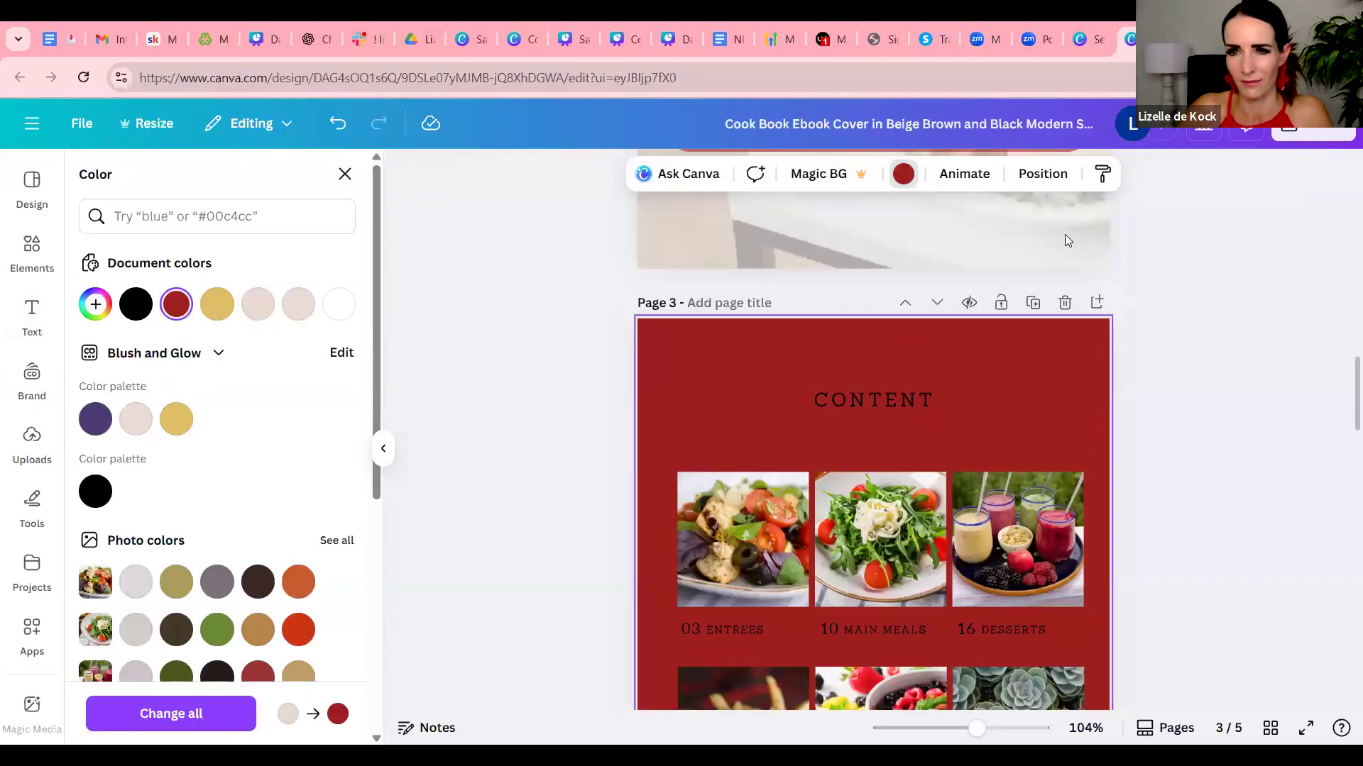
click(1184, 336)
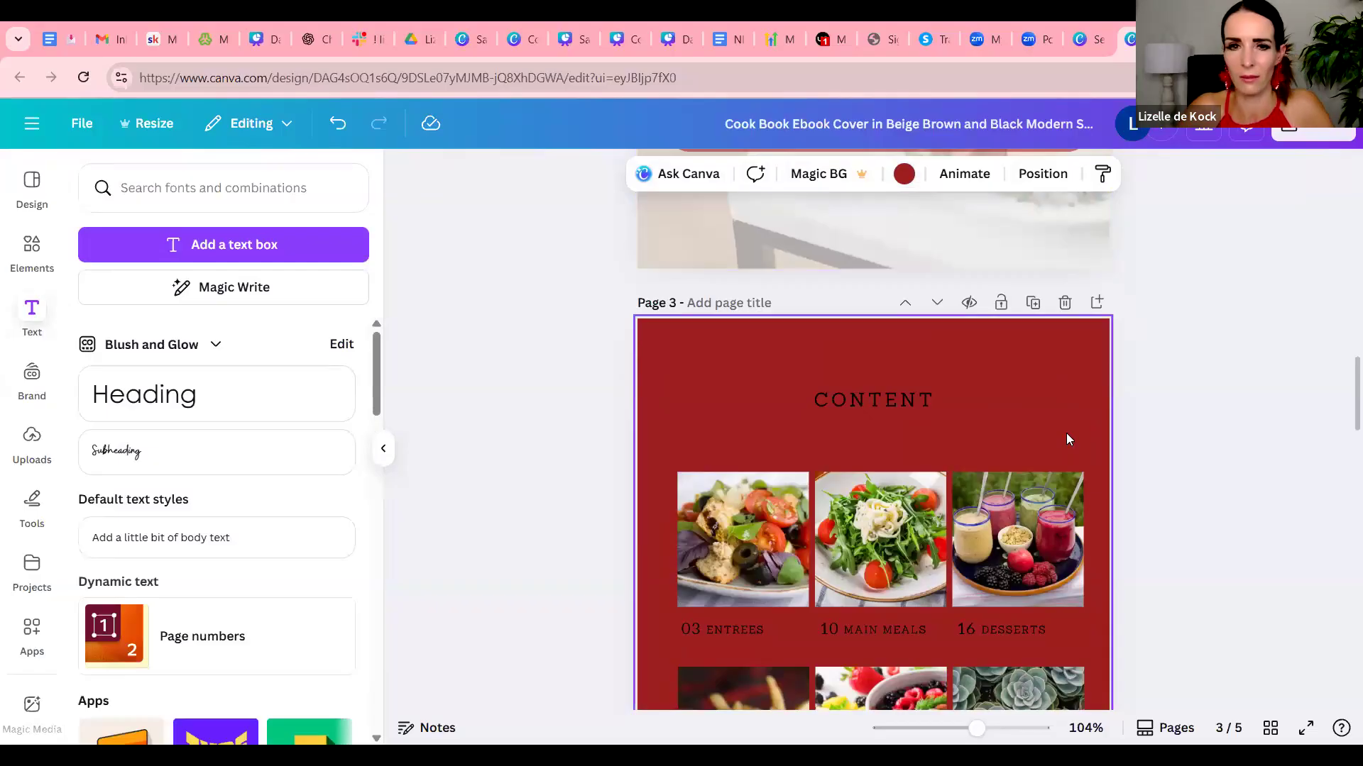
click(332, 123)
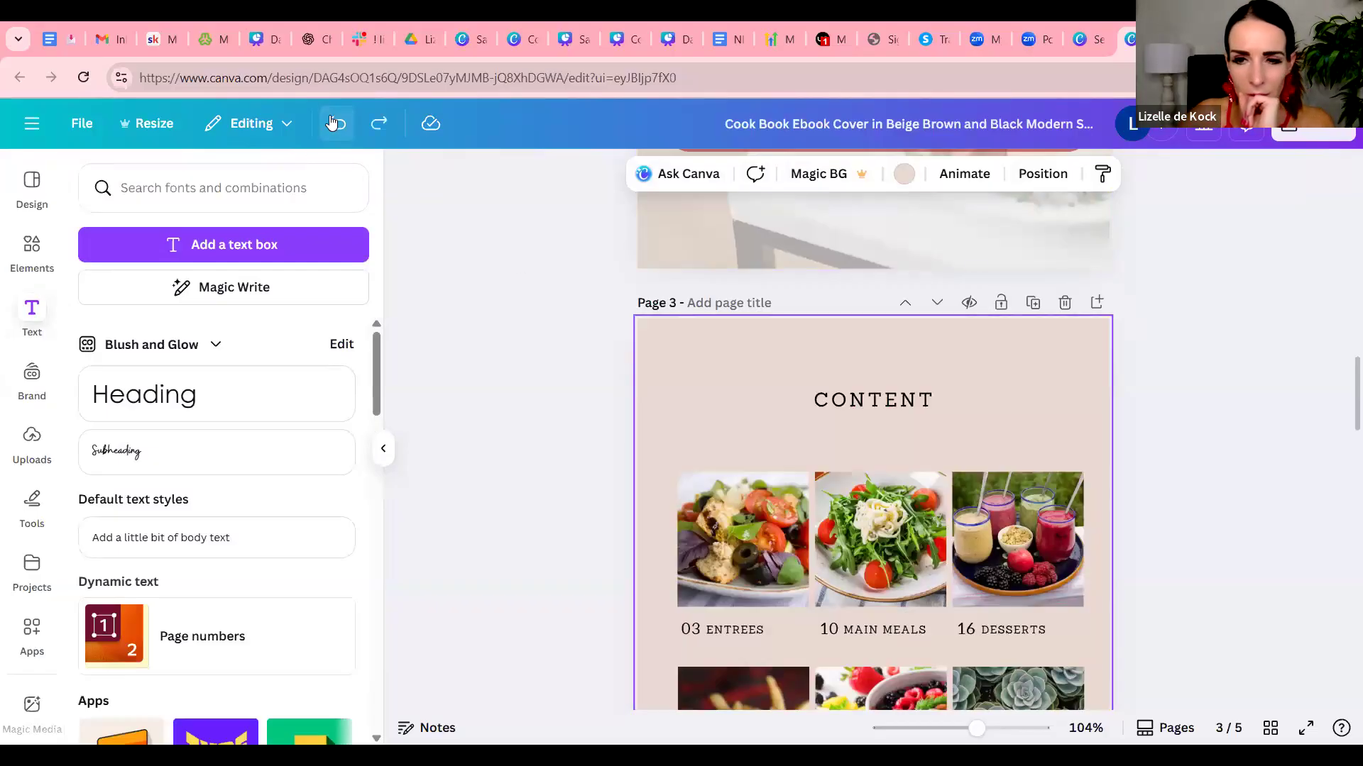
Examine the design's pages from the welcome page through page 5 and return to the contents page.
click(1046, 408)
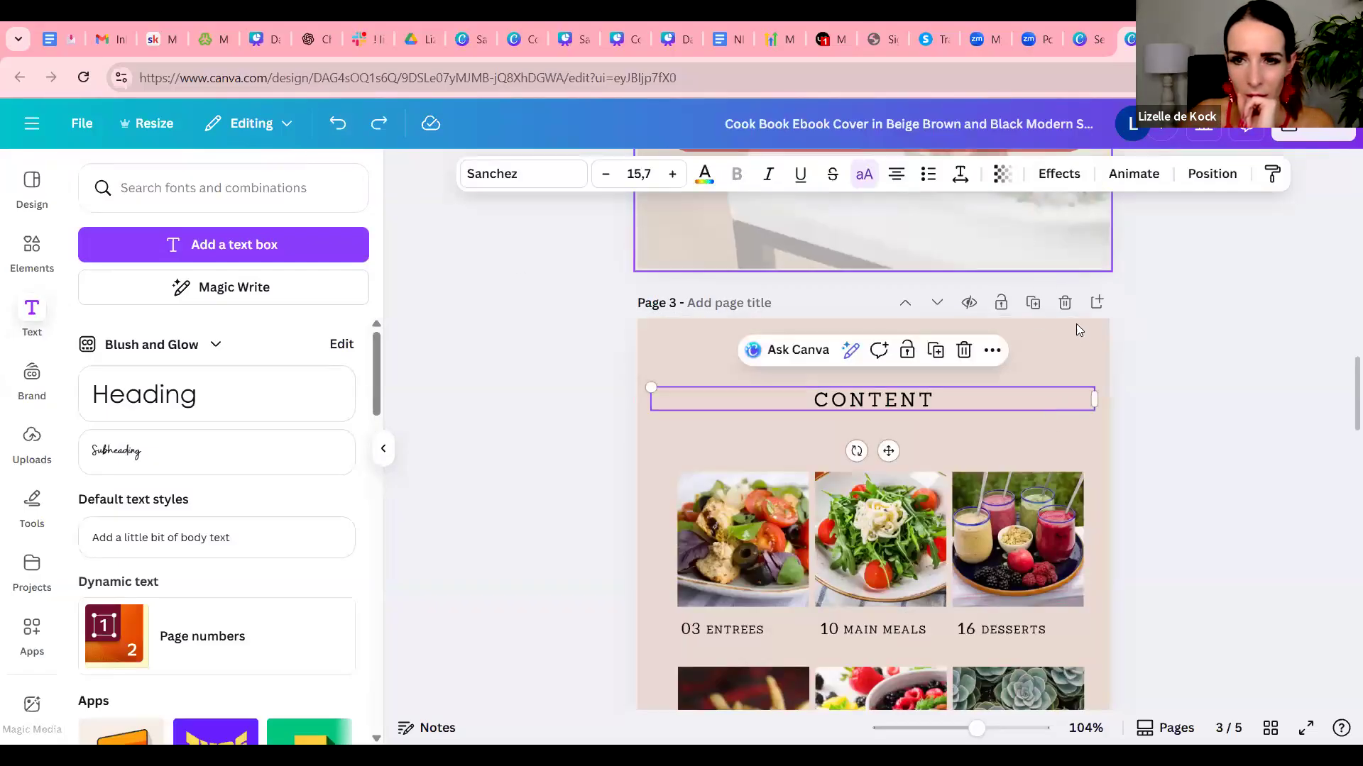
click(1077, 346)
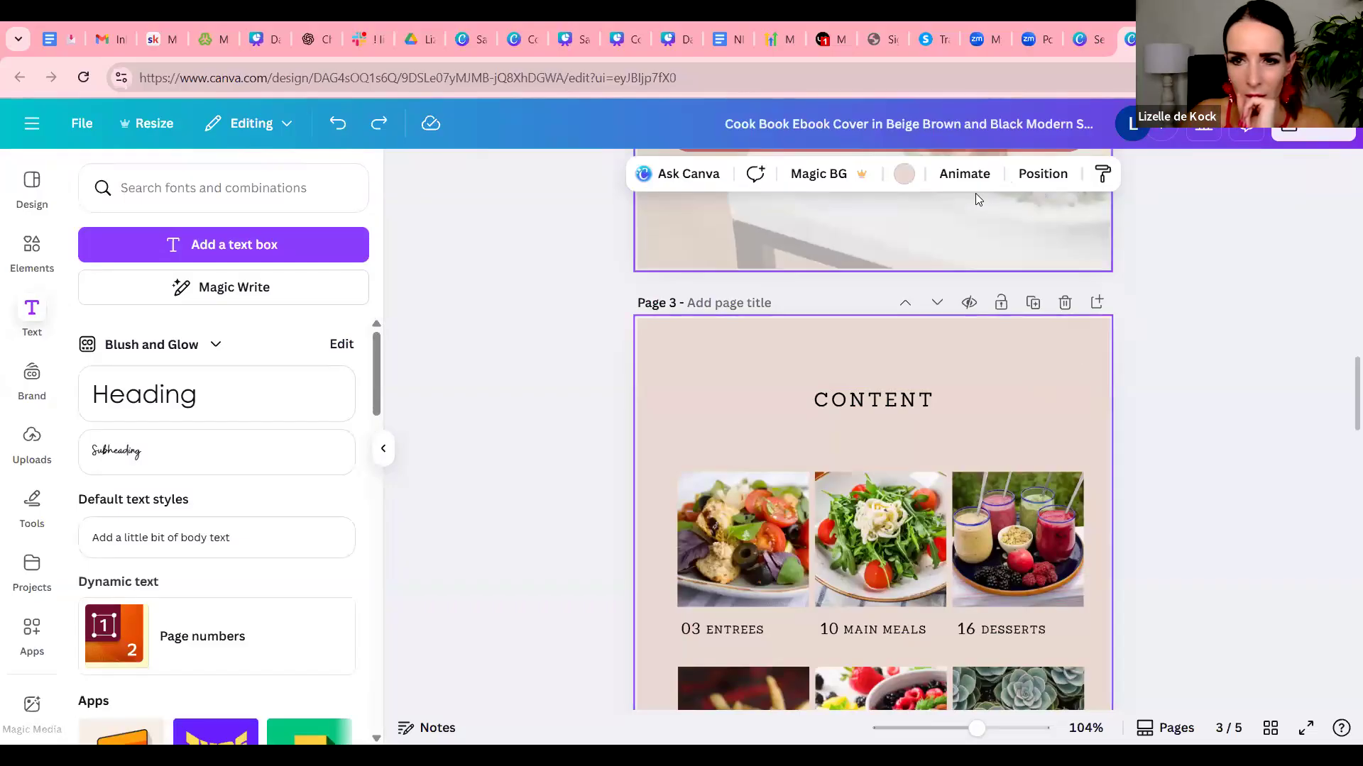
scroll(1041, 360, down, 10)
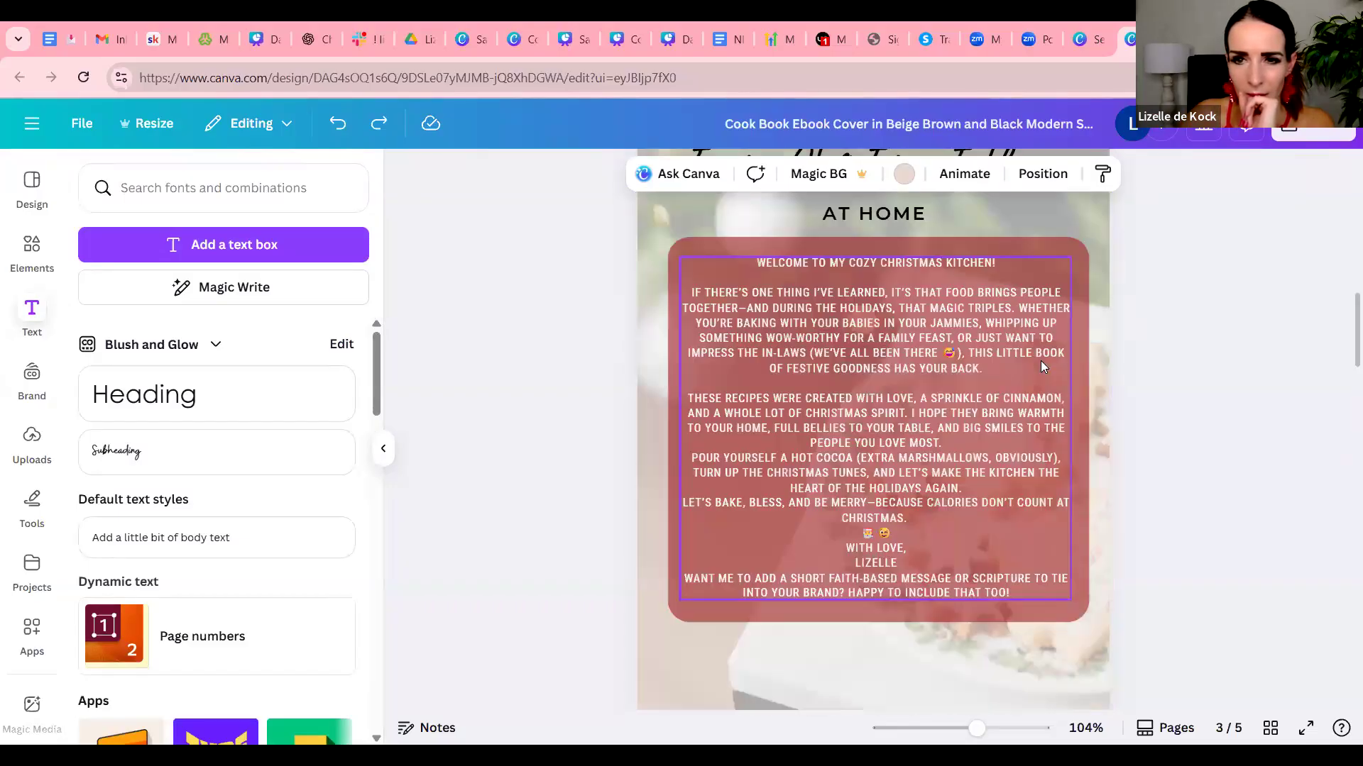
scroll(1041, 361, up, 4)
scroll(1040, 361, down, 10)
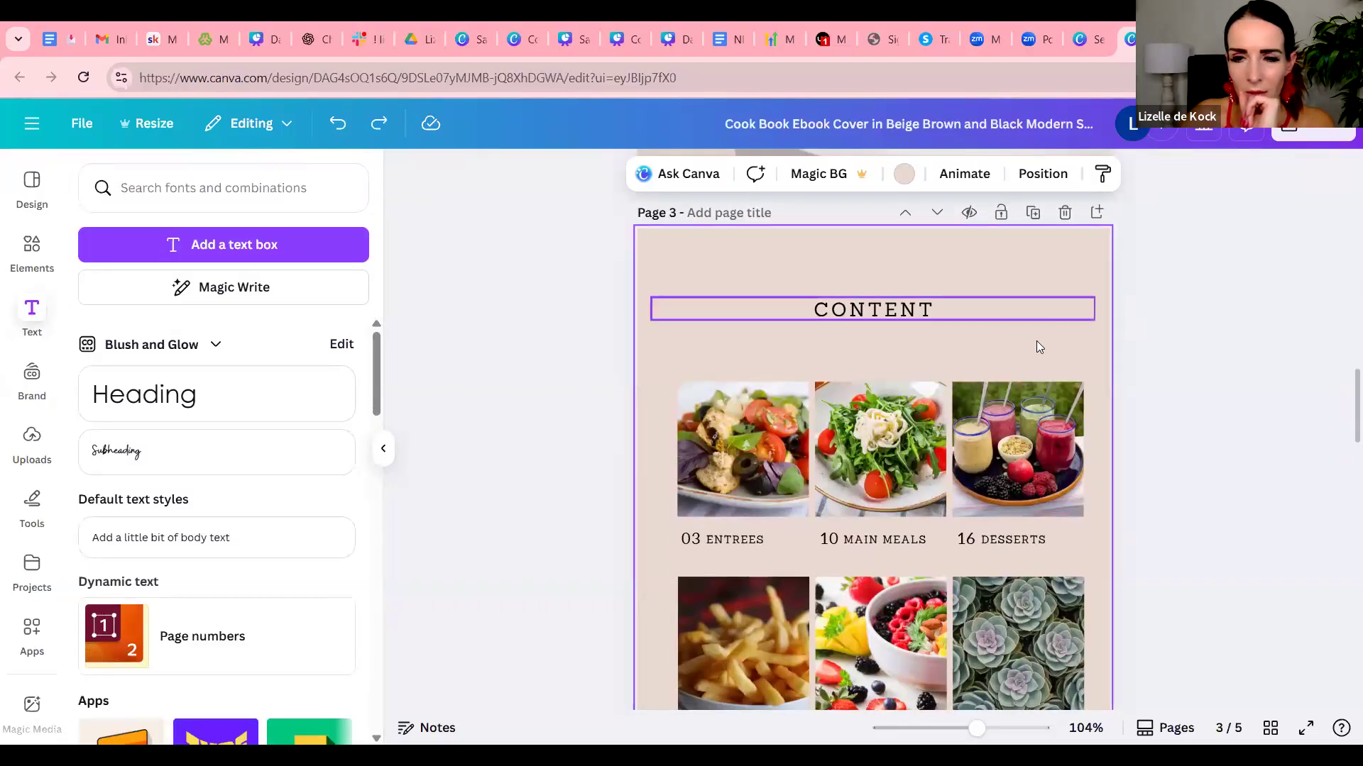
scroll(1043, 351, down, 8)
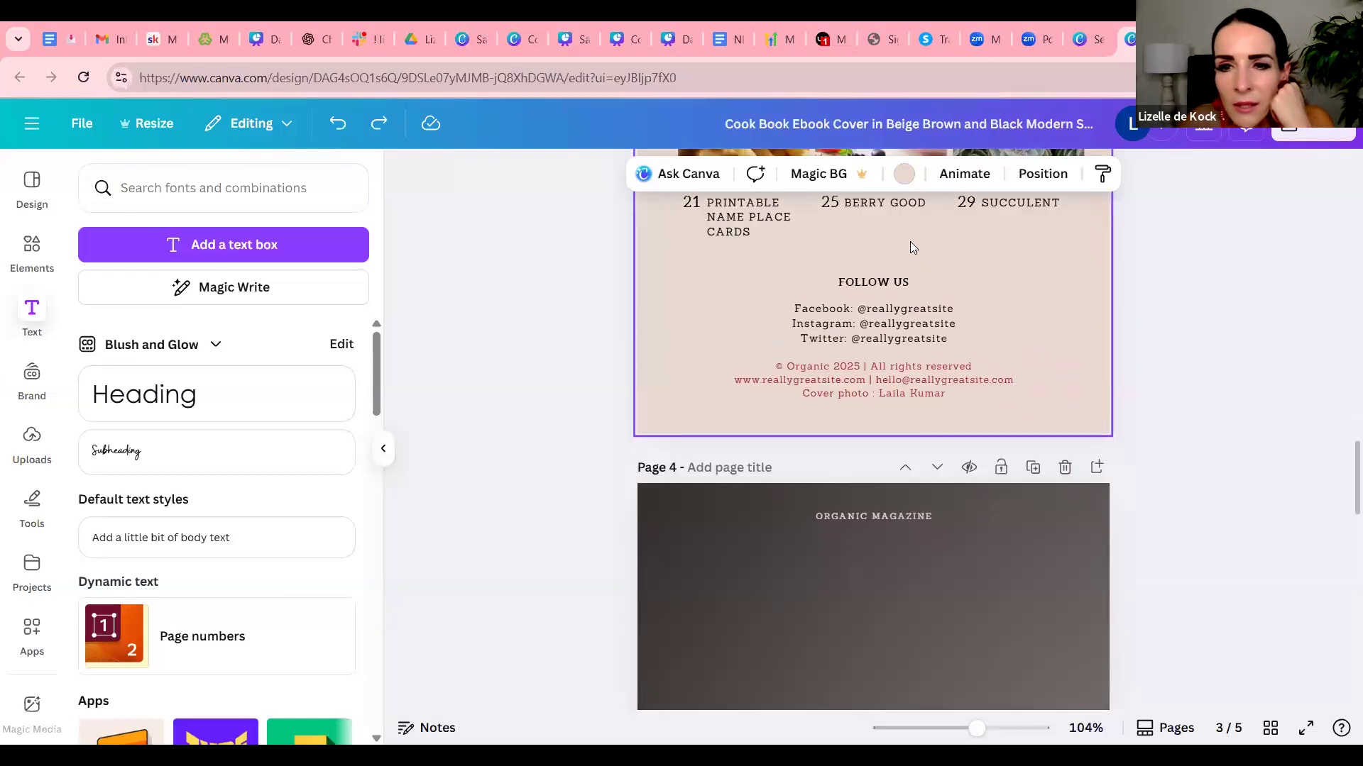
scroll(1073, 385, down, 6)
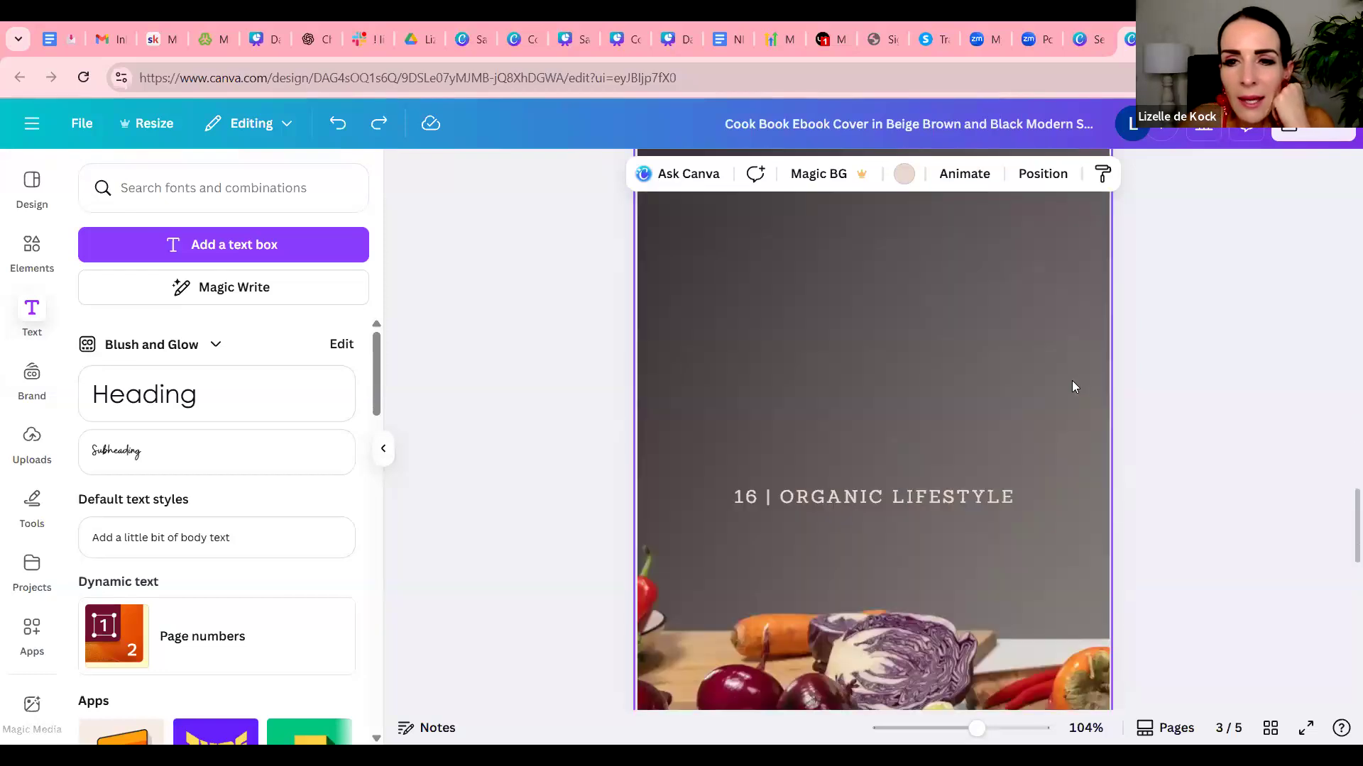
scroll(1071, 386, down, 5)
scroll(1073, 383, down, 4)
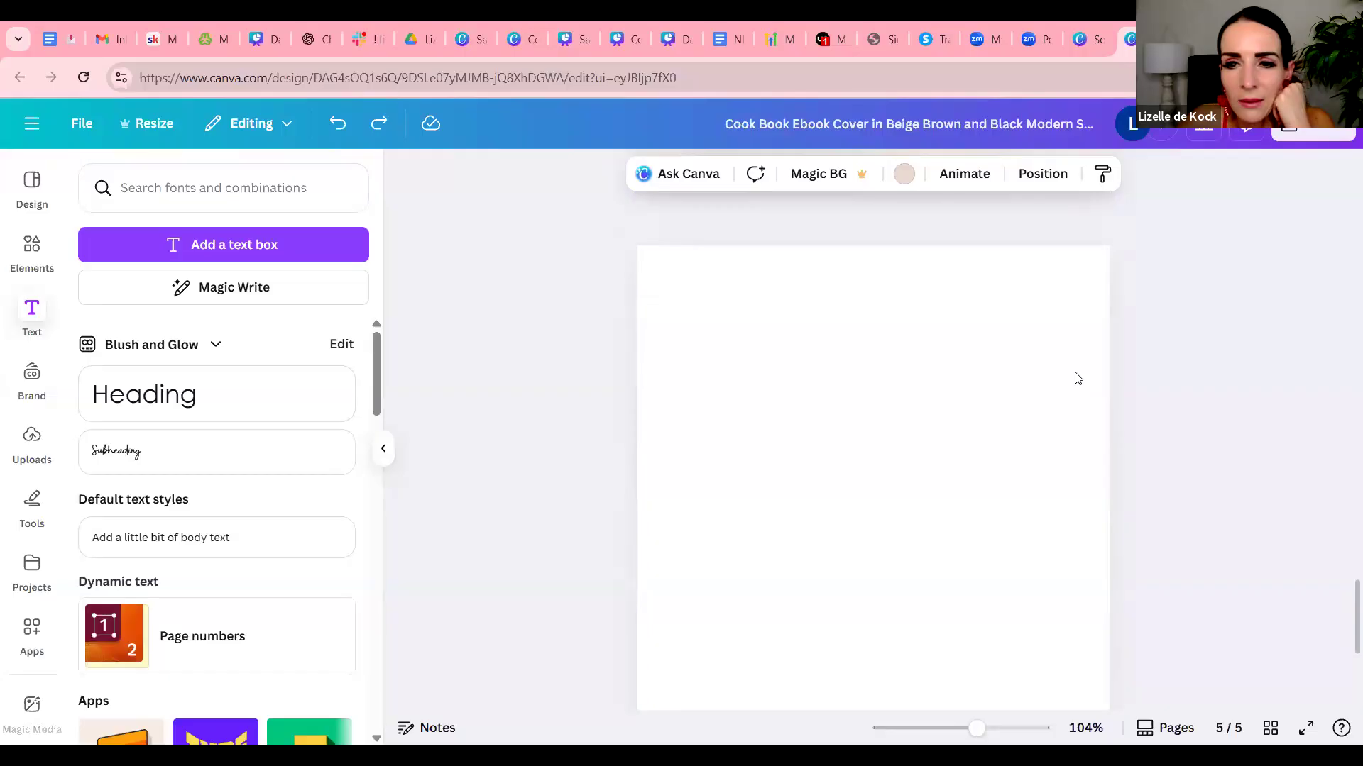
scroll(1089, 392, down, 1)
scroll(1150, 416, up, 10)
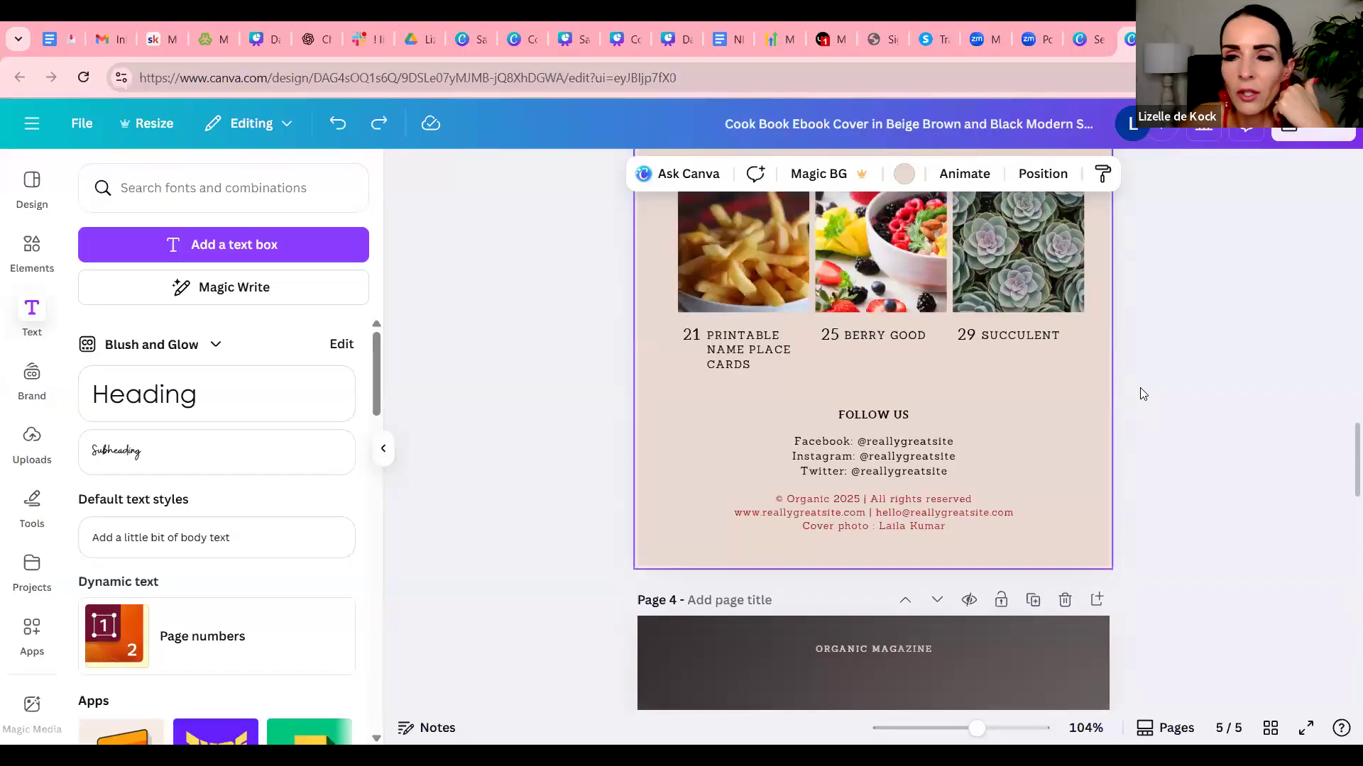
Examine the design from the Christmas cover through the contents page to the vegetable photo page 4.
scroll(1143, 394, up, 15)
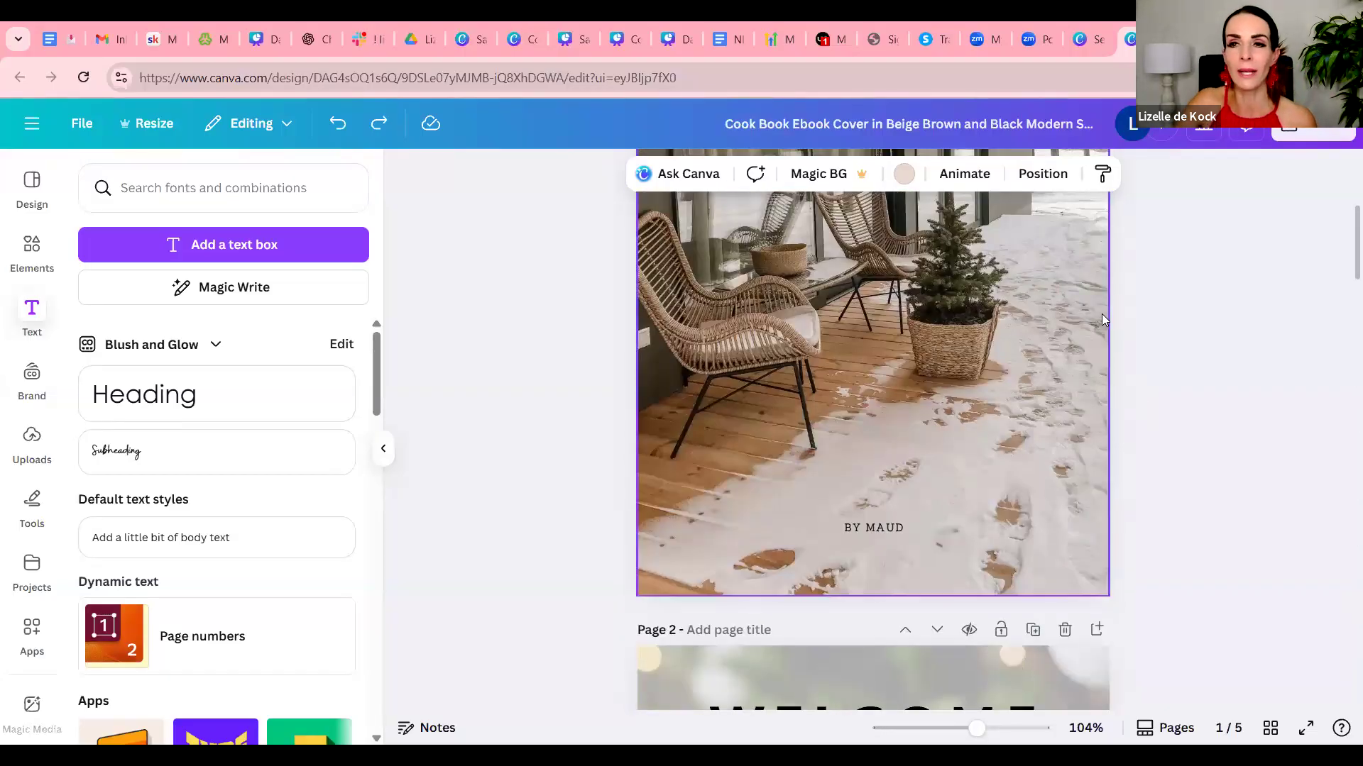
scroll(1101, 320, up, 4)
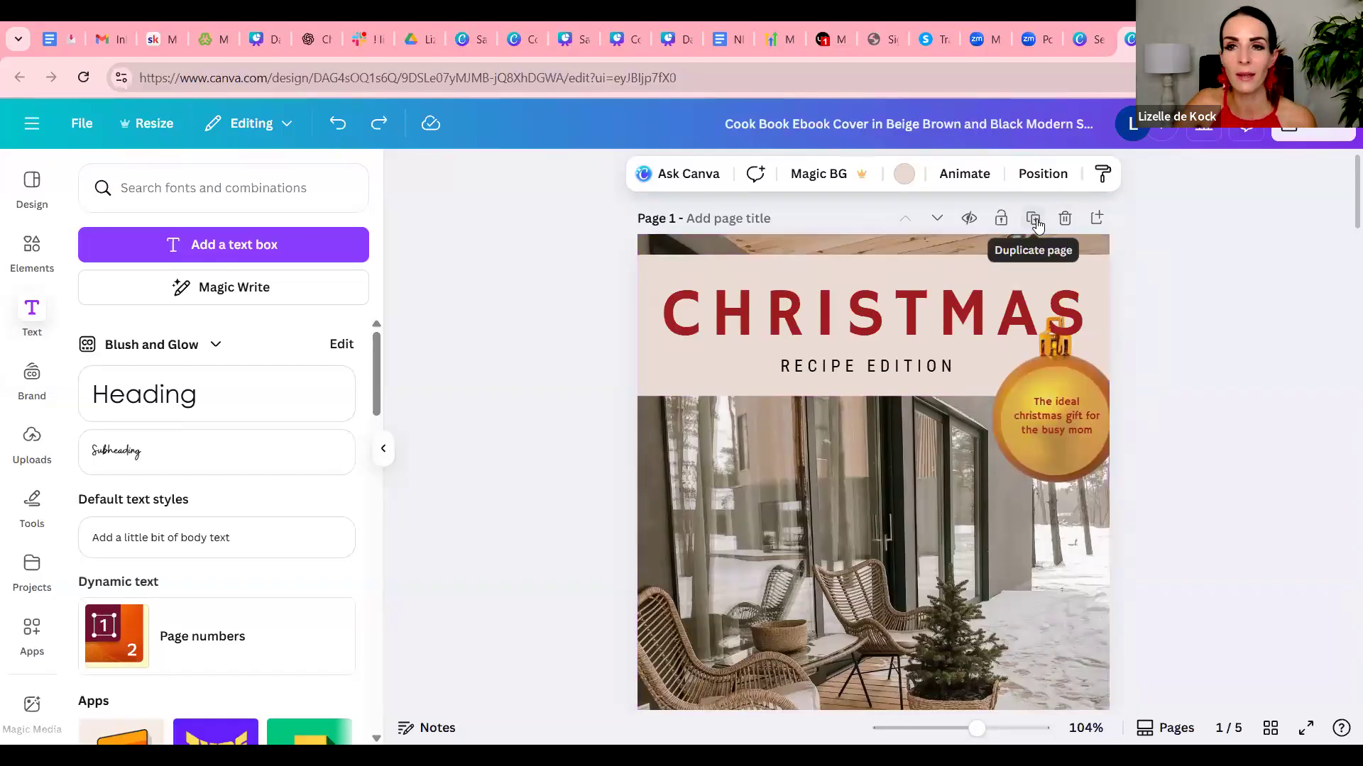
scroll(1235, 407, down, 10)
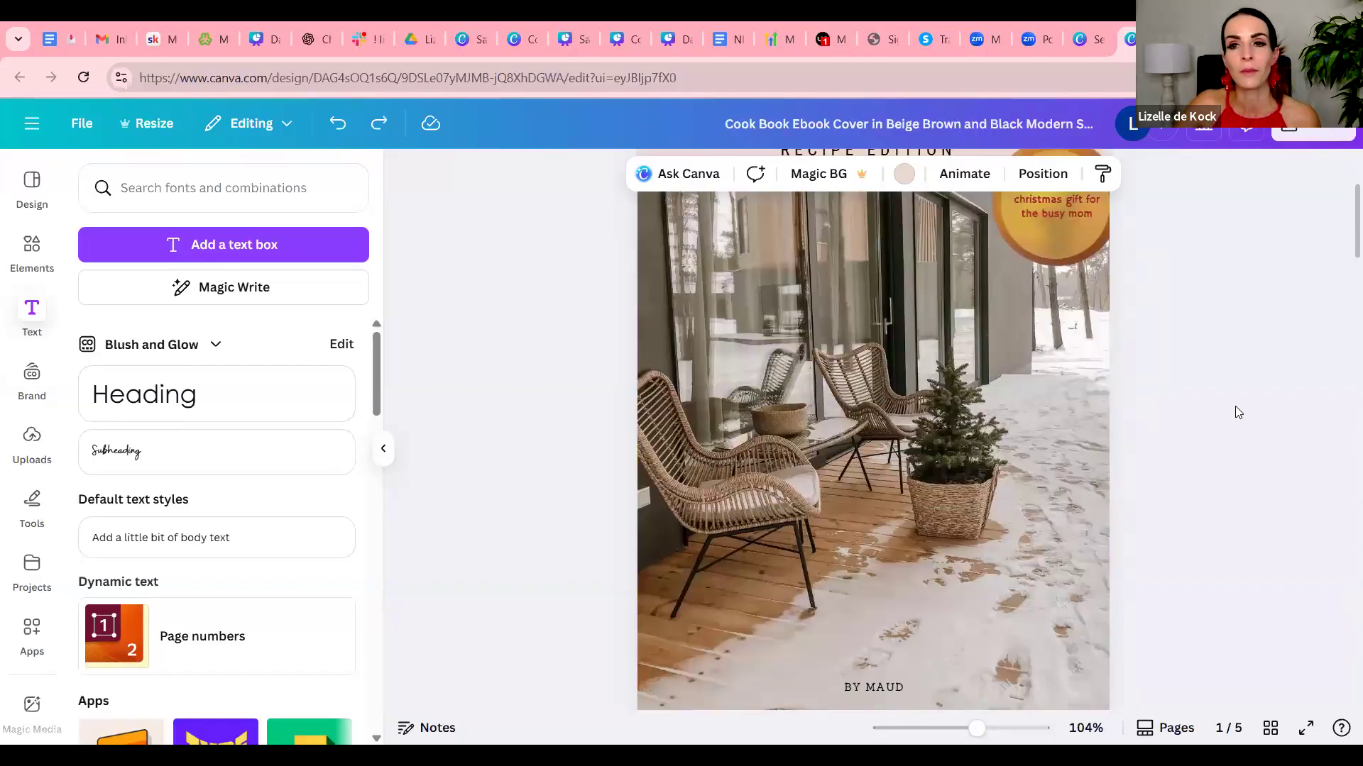
scroll(1237, 413, down, 12)
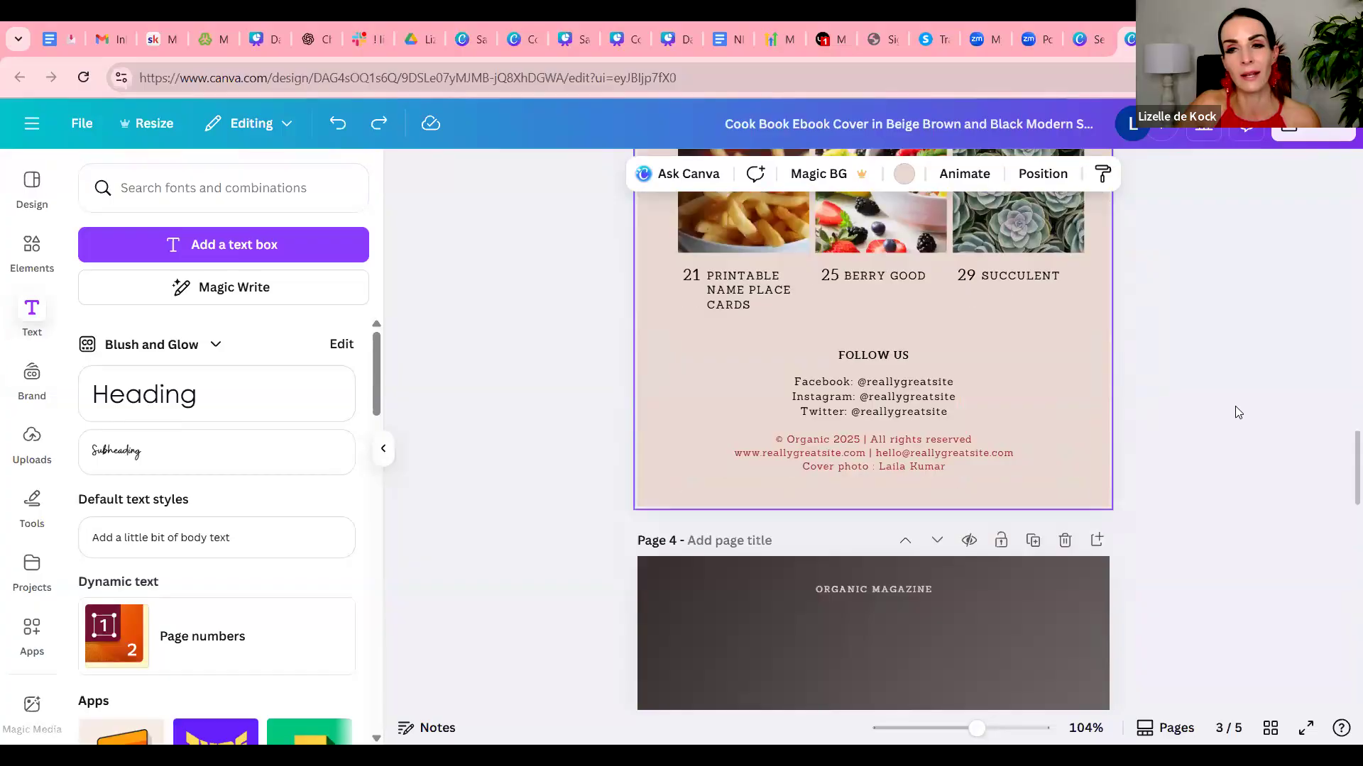
scroll(1238, 413, up, 8)
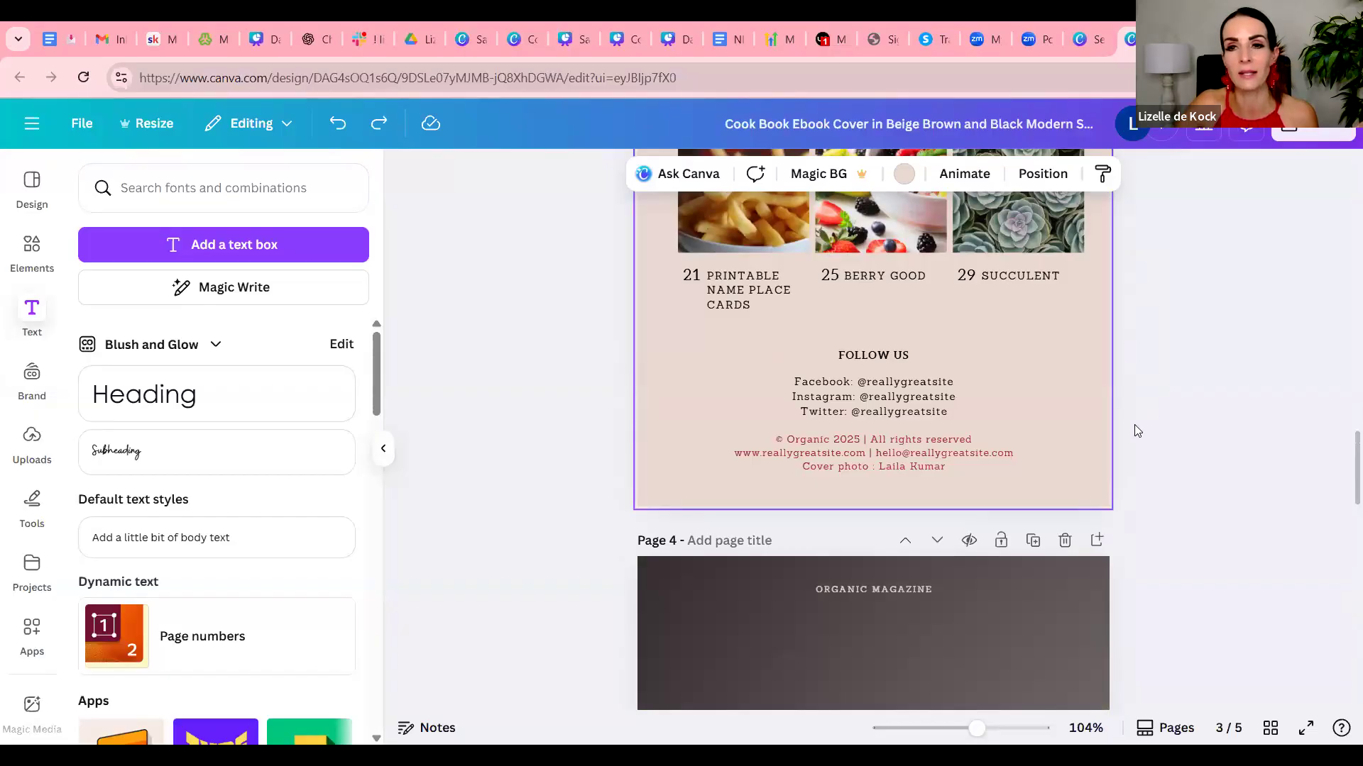
scroll(850, 417, down, 5)
scroll(899, 461, down, 10)
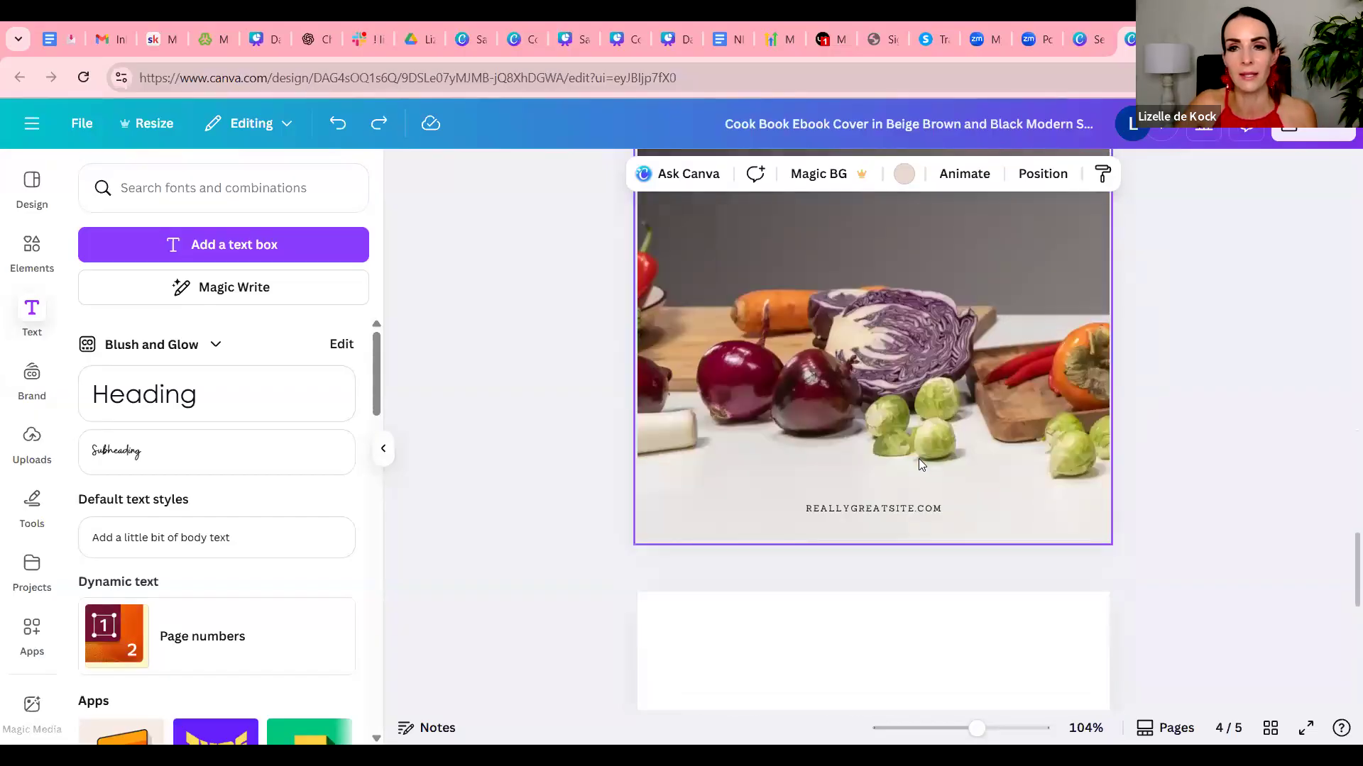
scroll(1015, 468, up, 8)
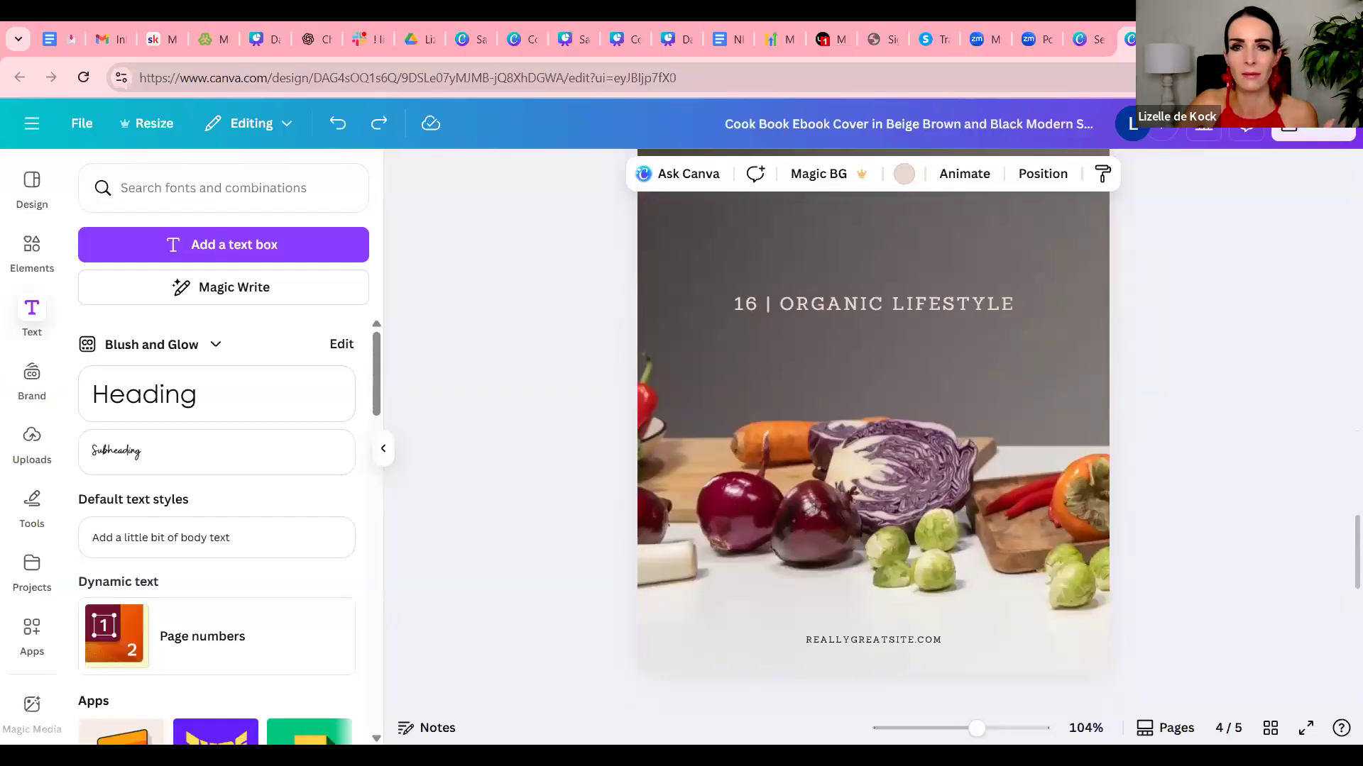
scroll(1065, 291, up, 8)
scroll(1107, 277, down, 7)
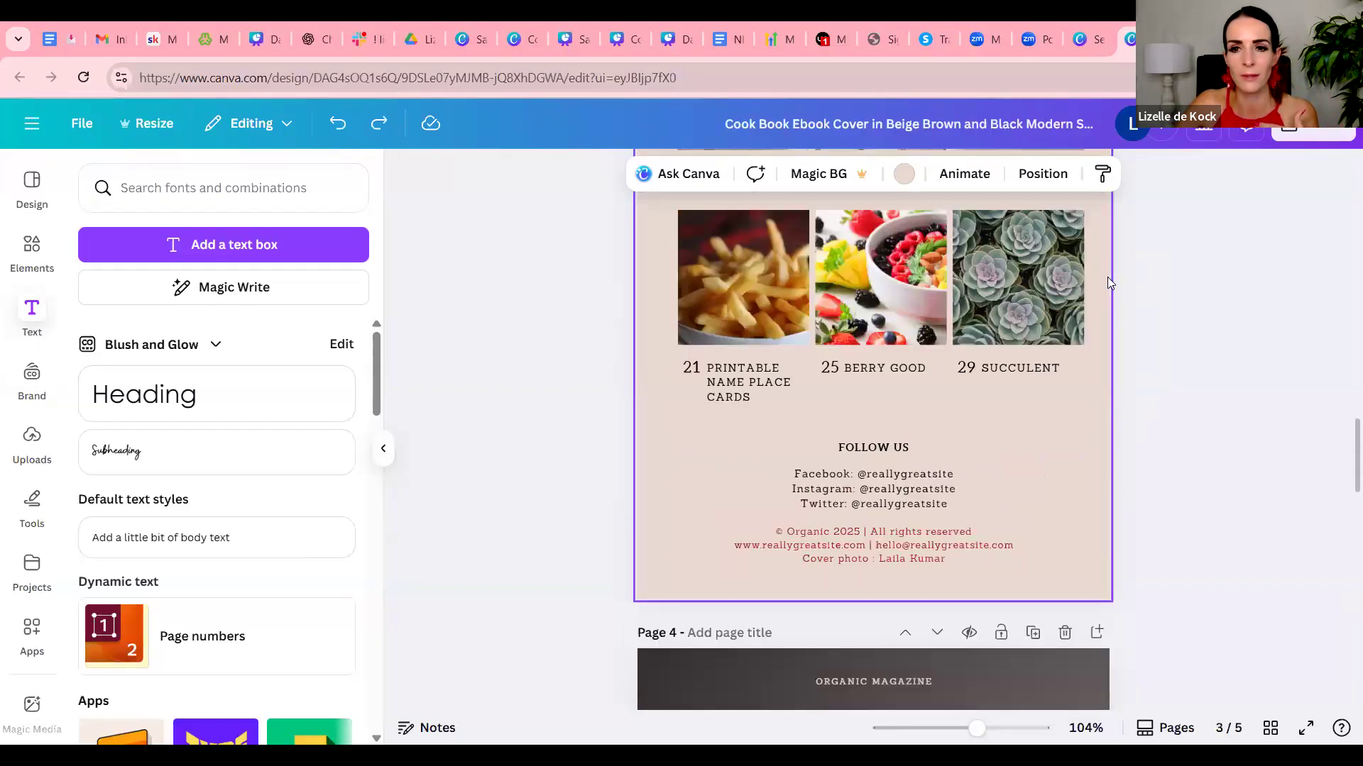
Replace the "16 | ORGANIC LIFESTYLE" title on page 4 with "STARTERS/ ENTREES".
click(984, 442)
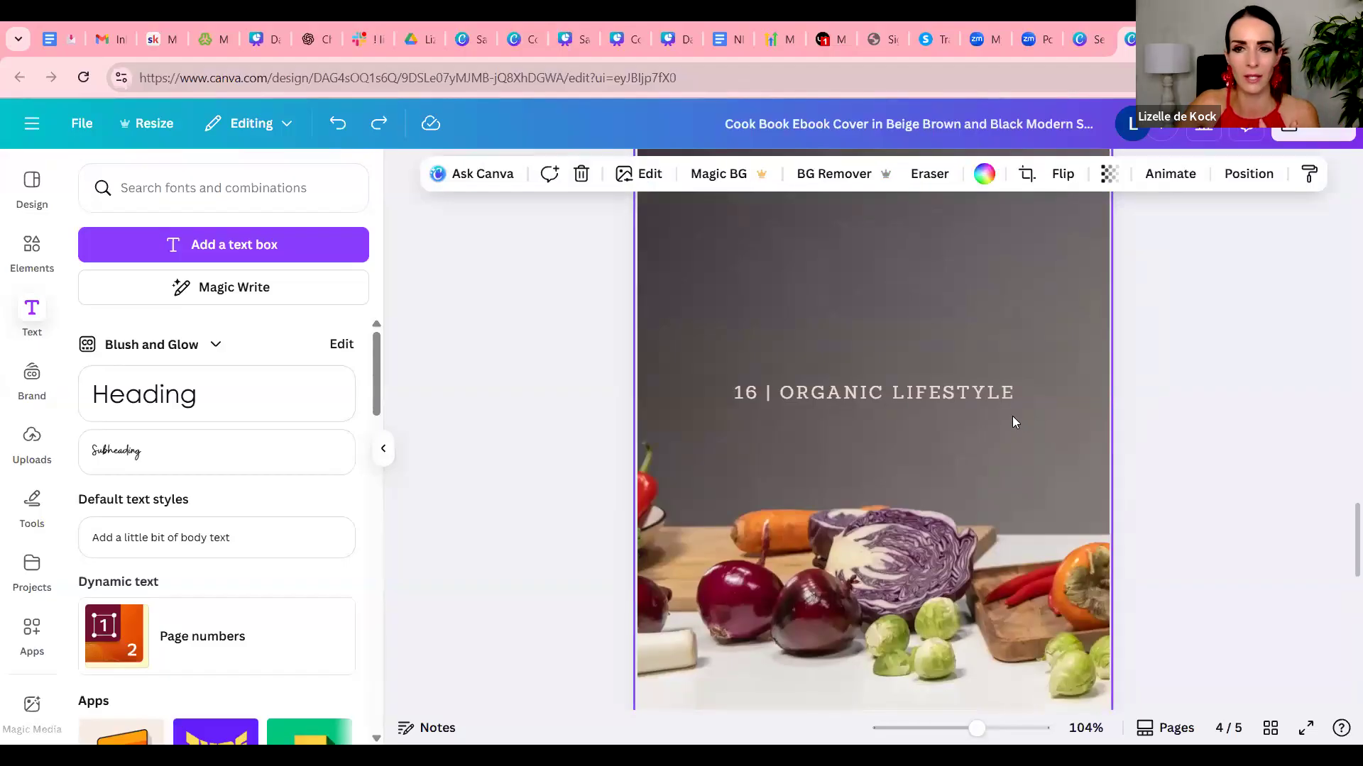
double_click(984, 391)
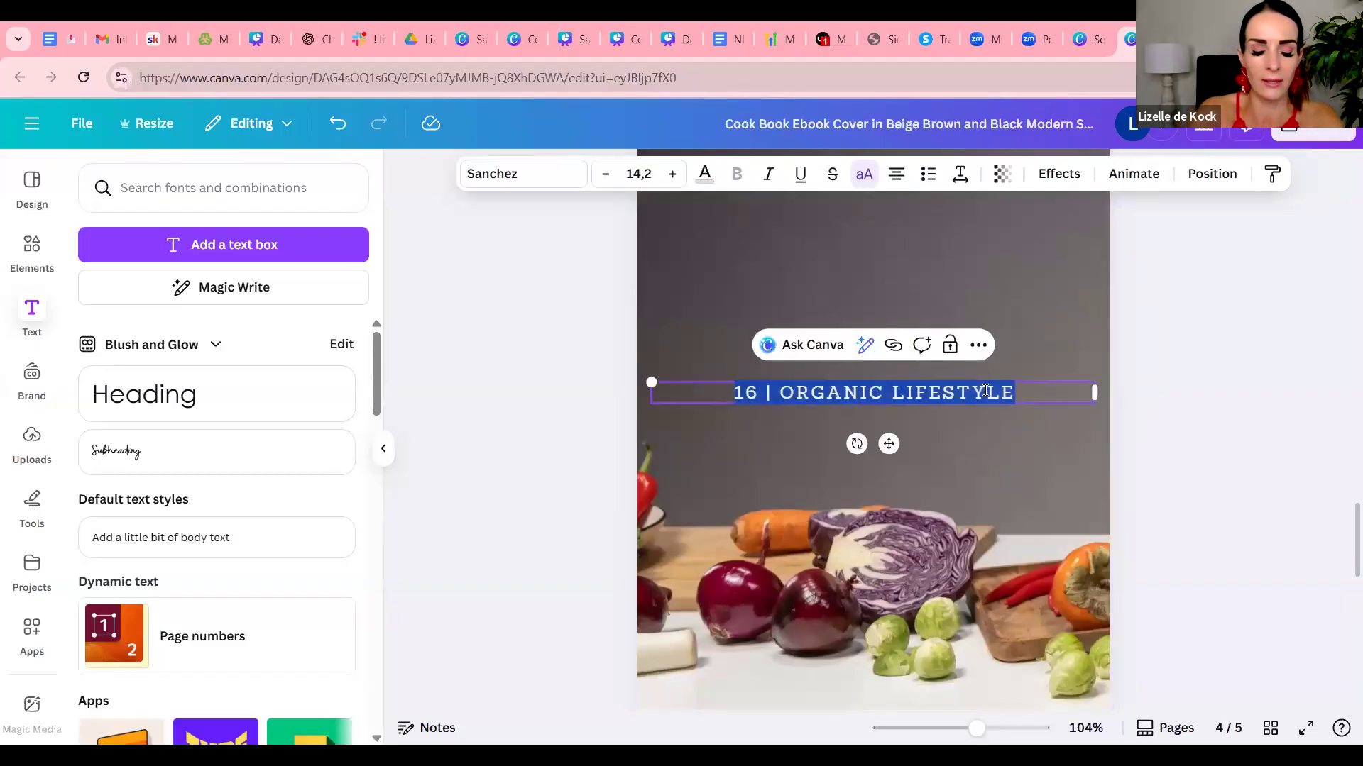
text(STARTE)
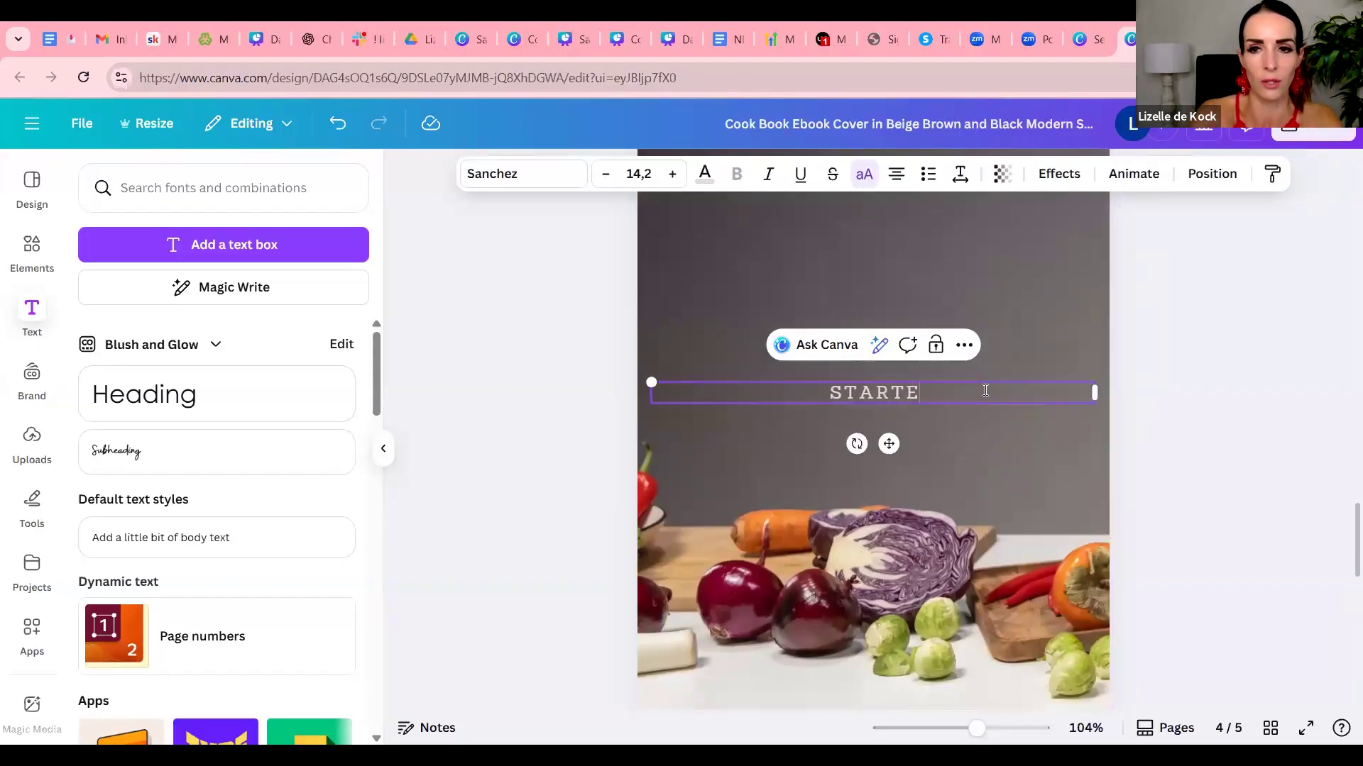
text(RS/ ENTREES)
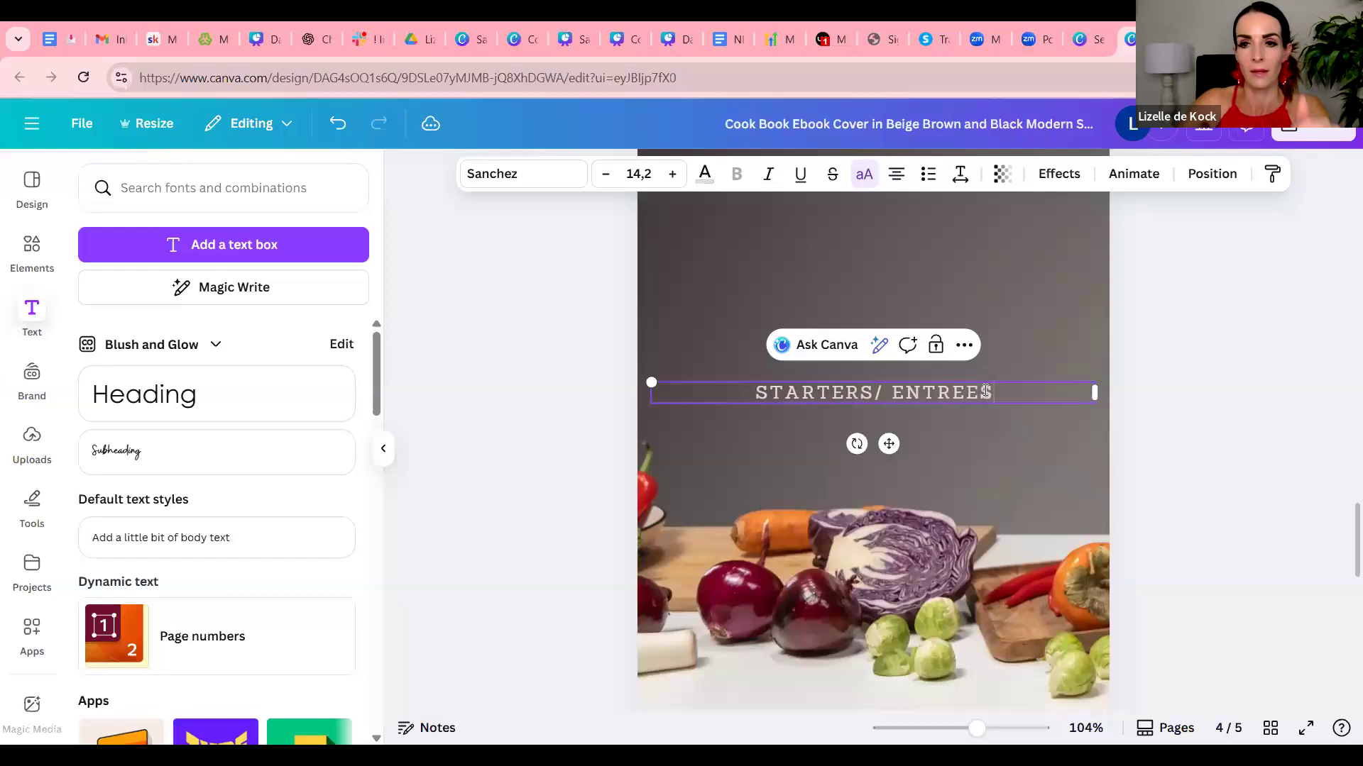
click(1235, 396)
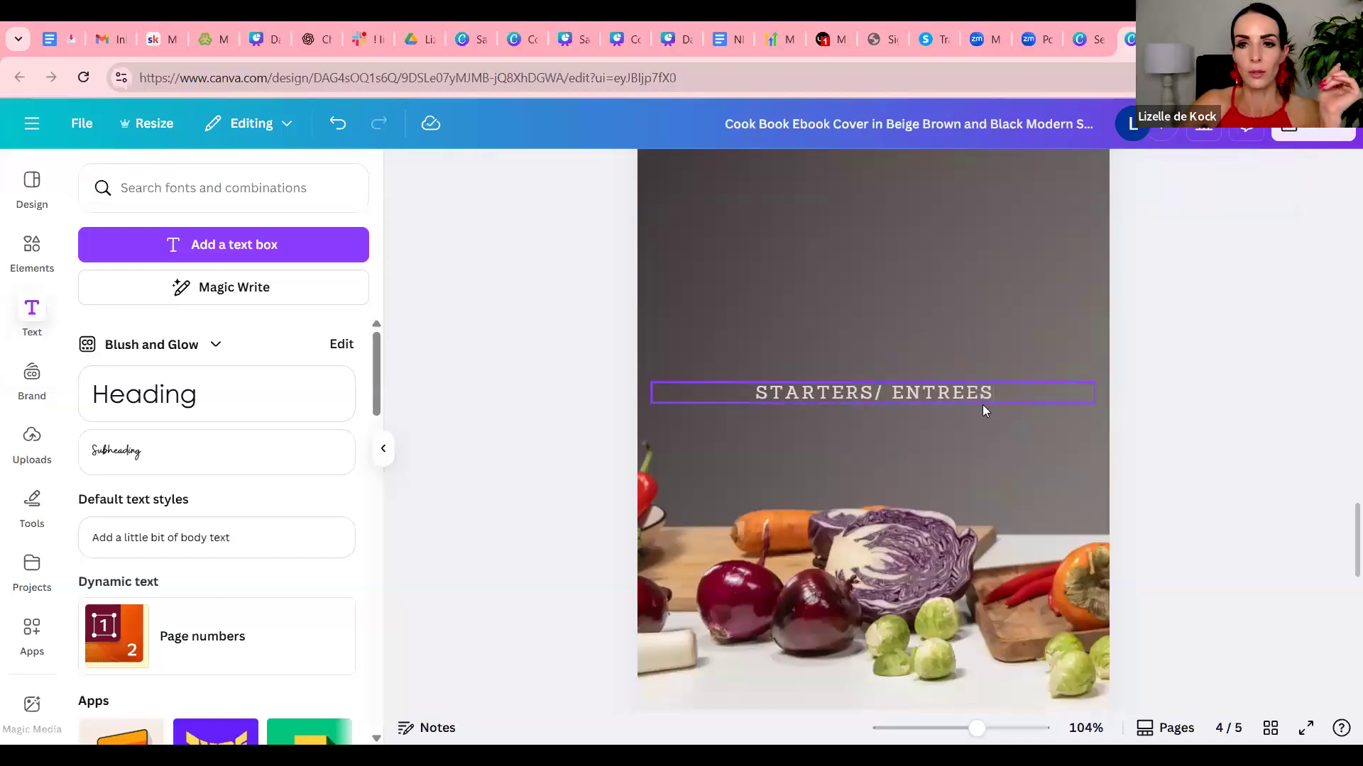
click(1001, 396)
drag(1001, 394, 742, 392)
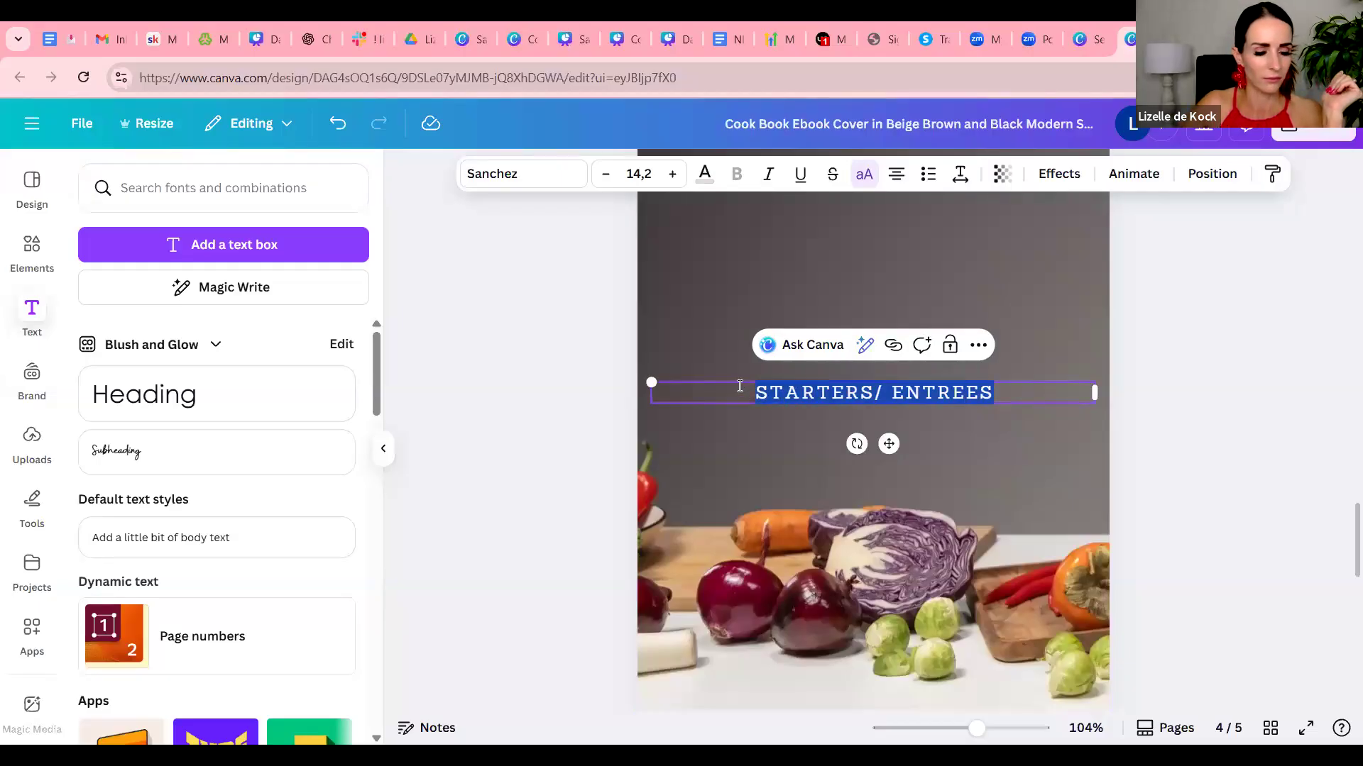
click(1217, 380)
Move the STARTERS/ ENTREES title up to just beneath the ORGANIC MAGAZINE line on page 4, keeping it horizontally centered.
scroll(1019, 435, up, 3)
drag(899, 570, 899, 286)
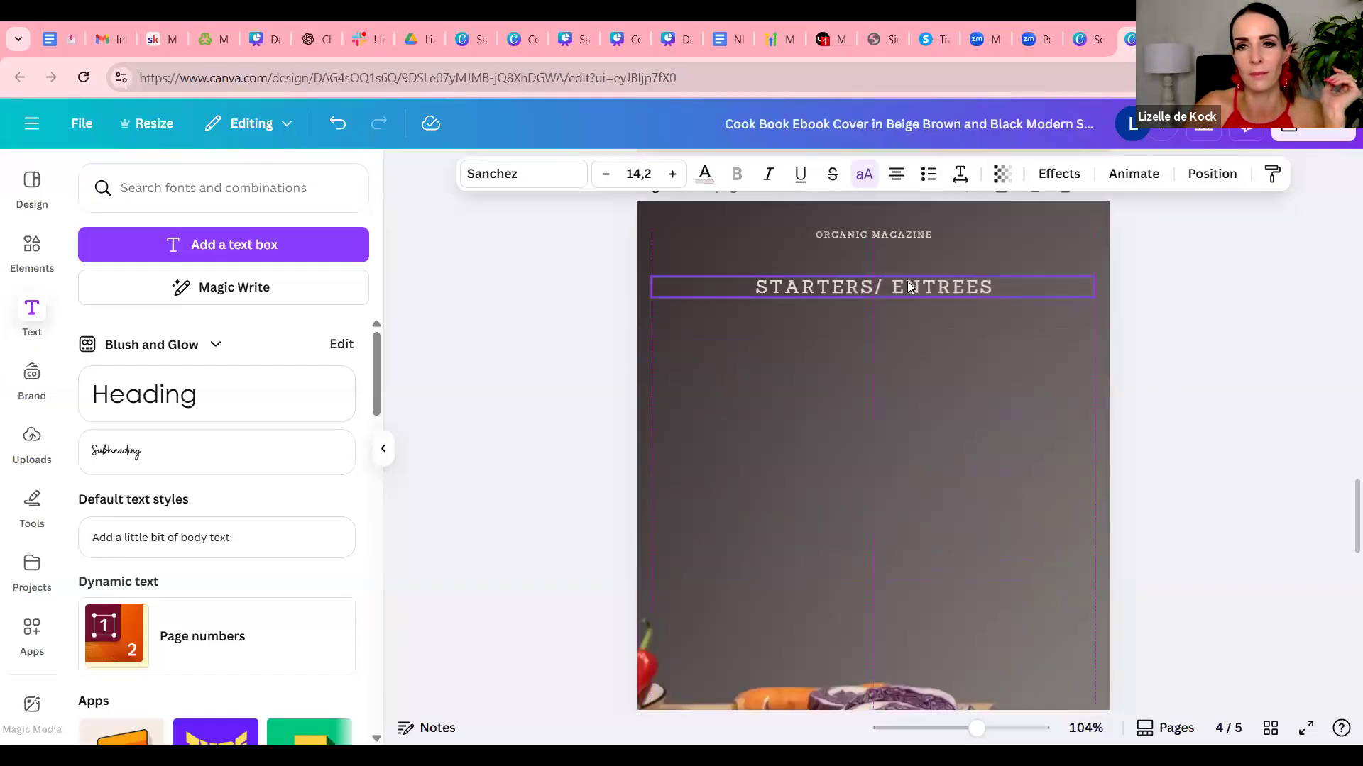
click(1171, 381)
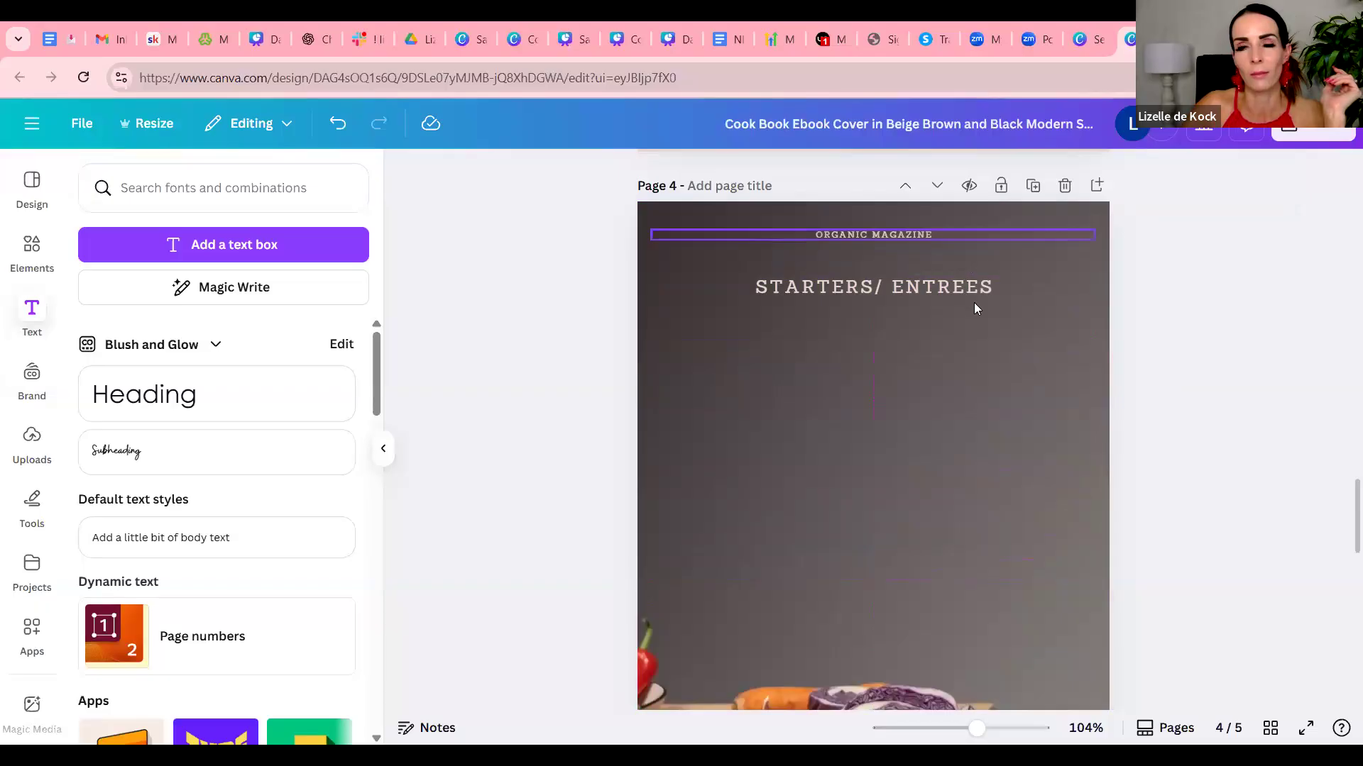
drag(970, 285, 969, 271)
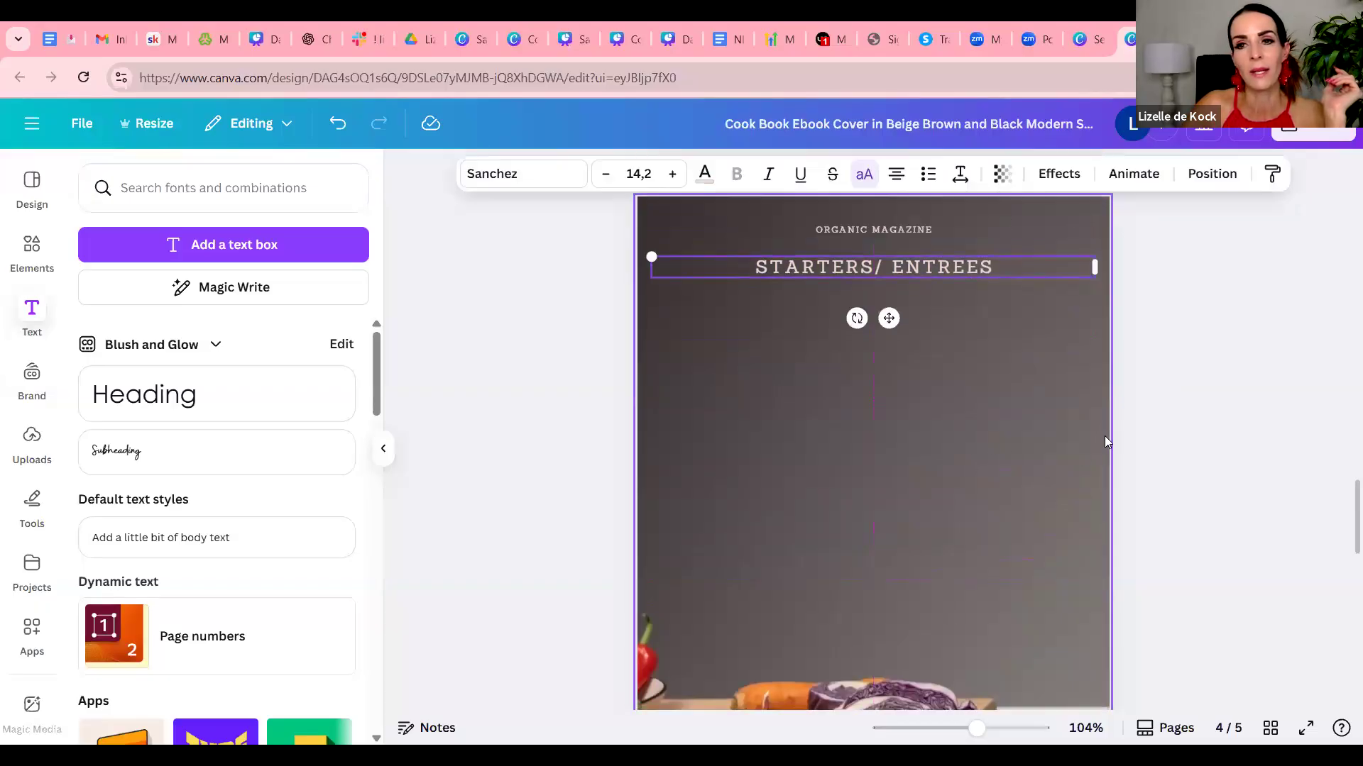
Examine the starters page, the blank page 5 and the captions on the contents page.
scroll(748, 405, down, 3)
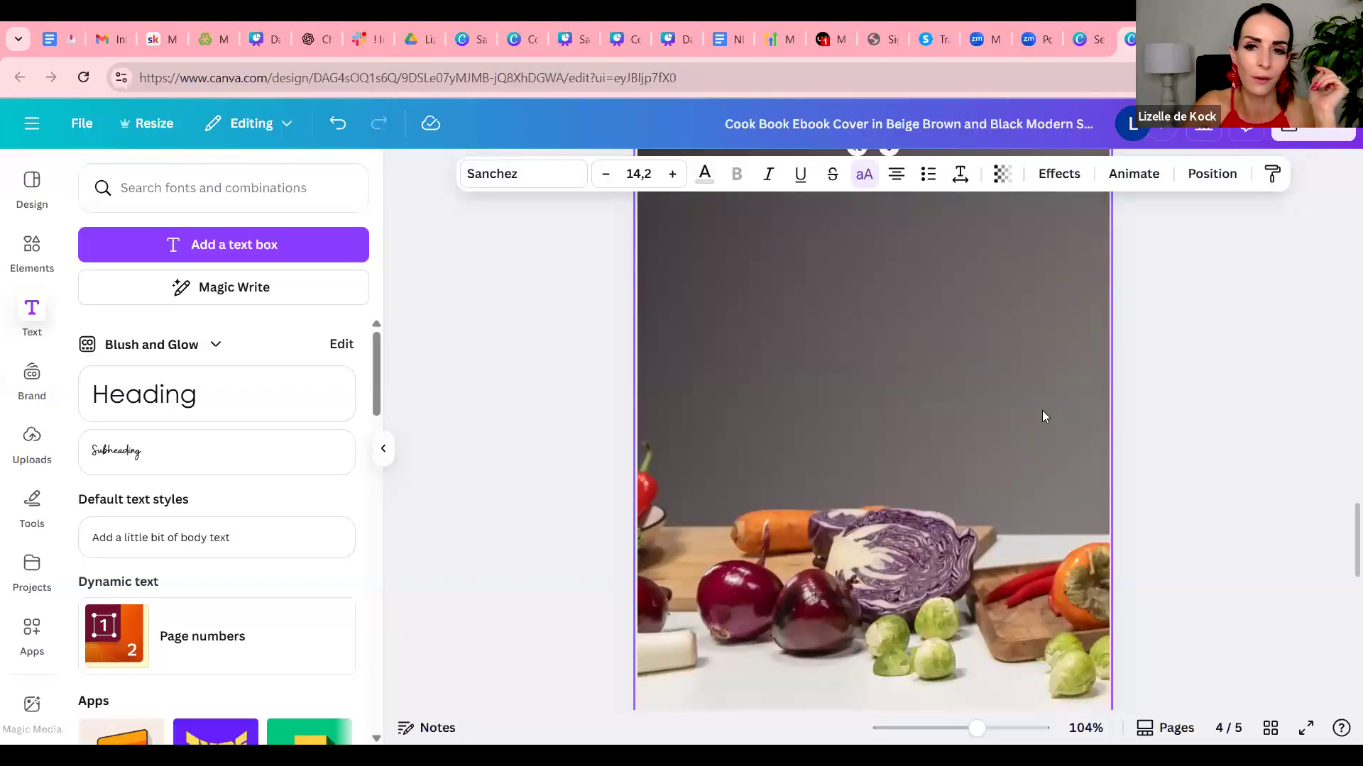
scroll(1042, 411, up, 10)
scroll(1080, 536, down, 4)
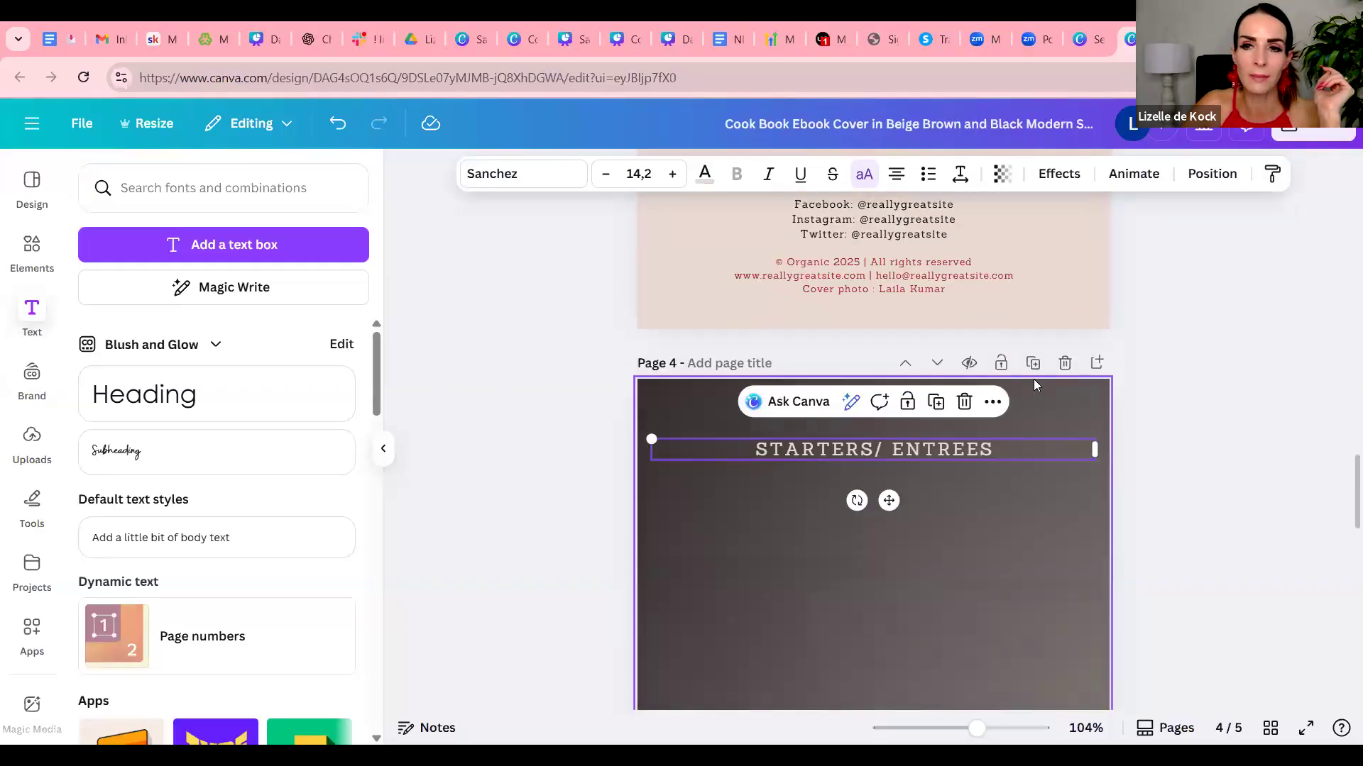
scroll(1151, 536, down, 5)
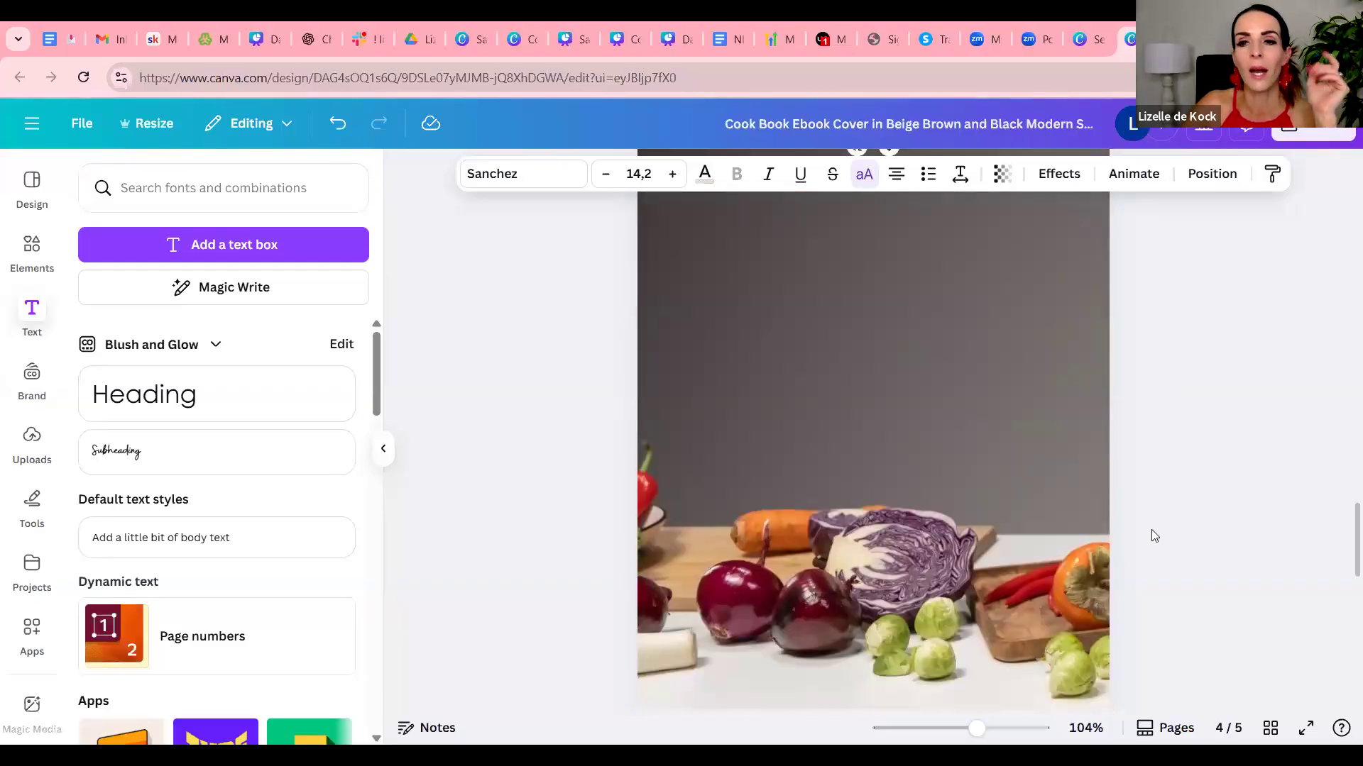
scroll(1151, 536, down, 3)
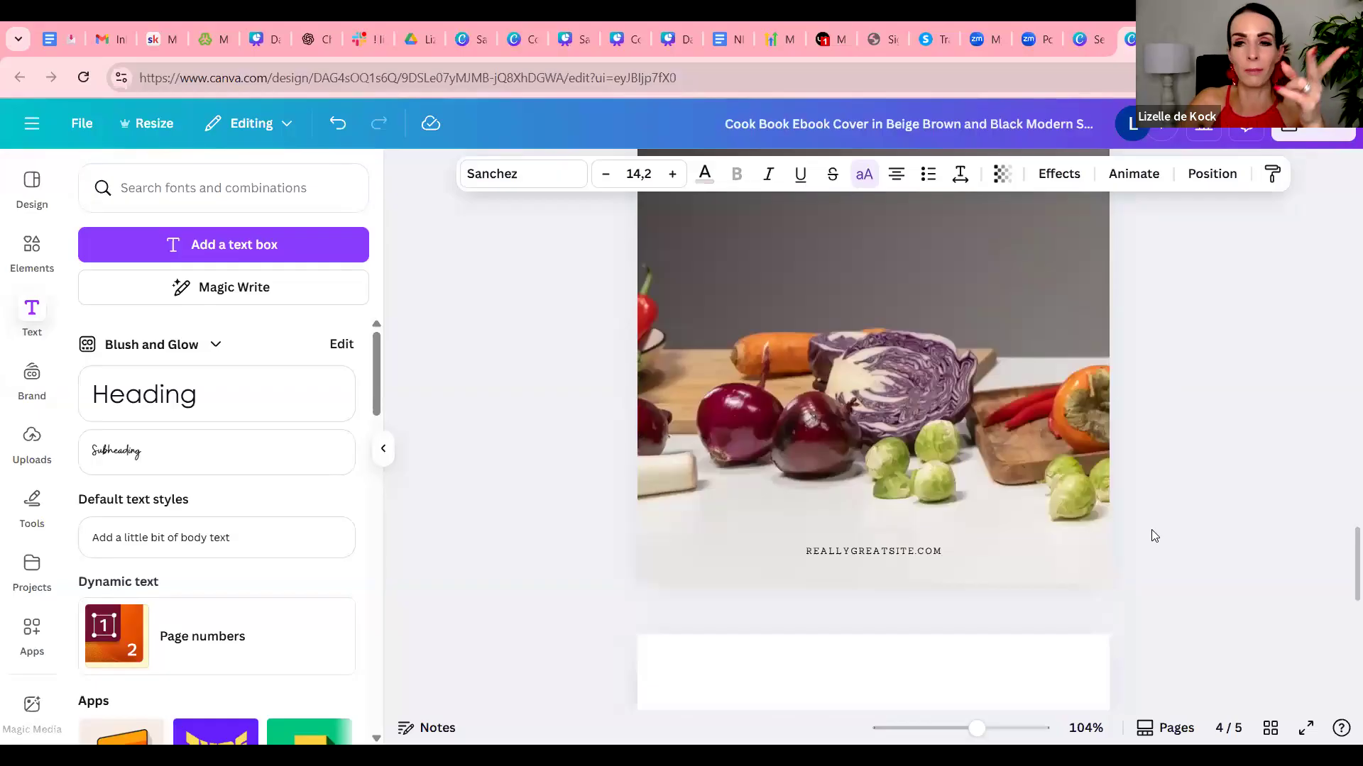
scroll(1157, 536, down, 9)
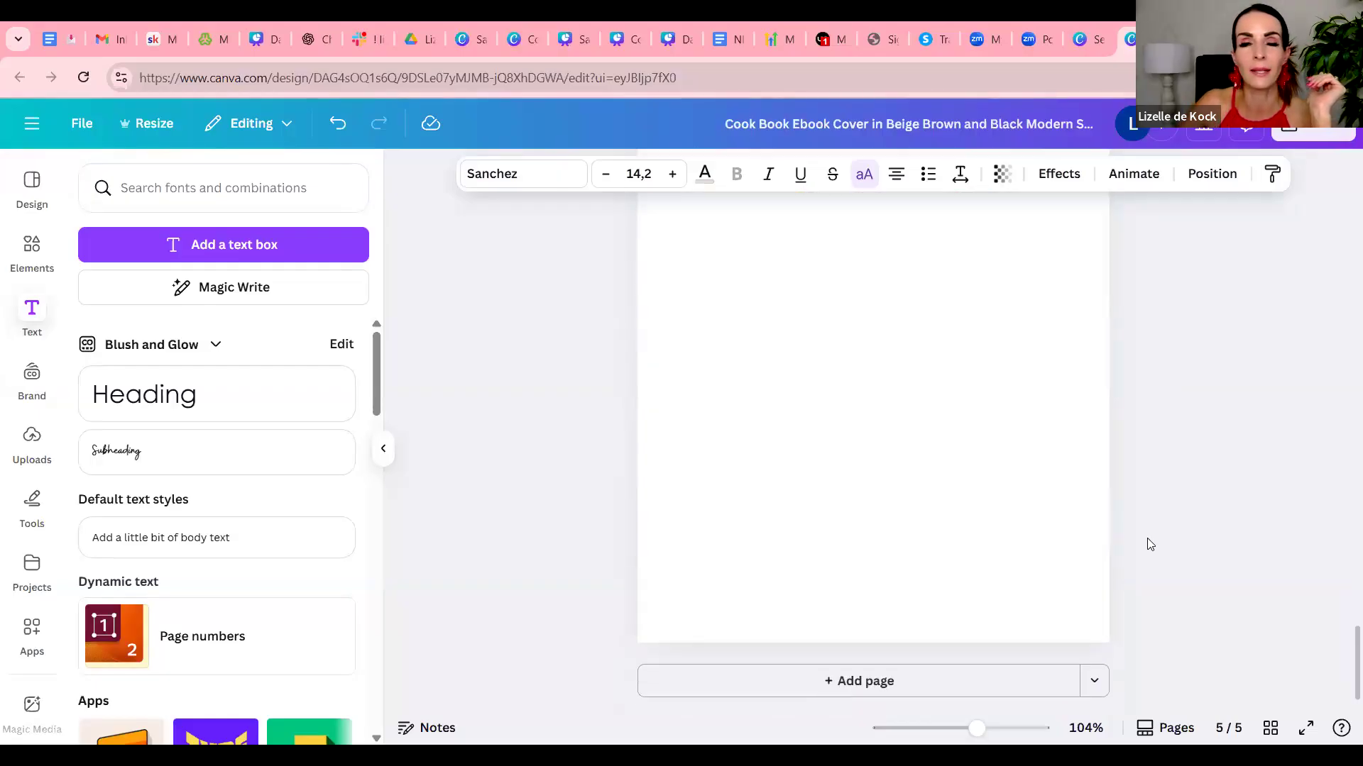
scroll(1119, 550, up, 15)
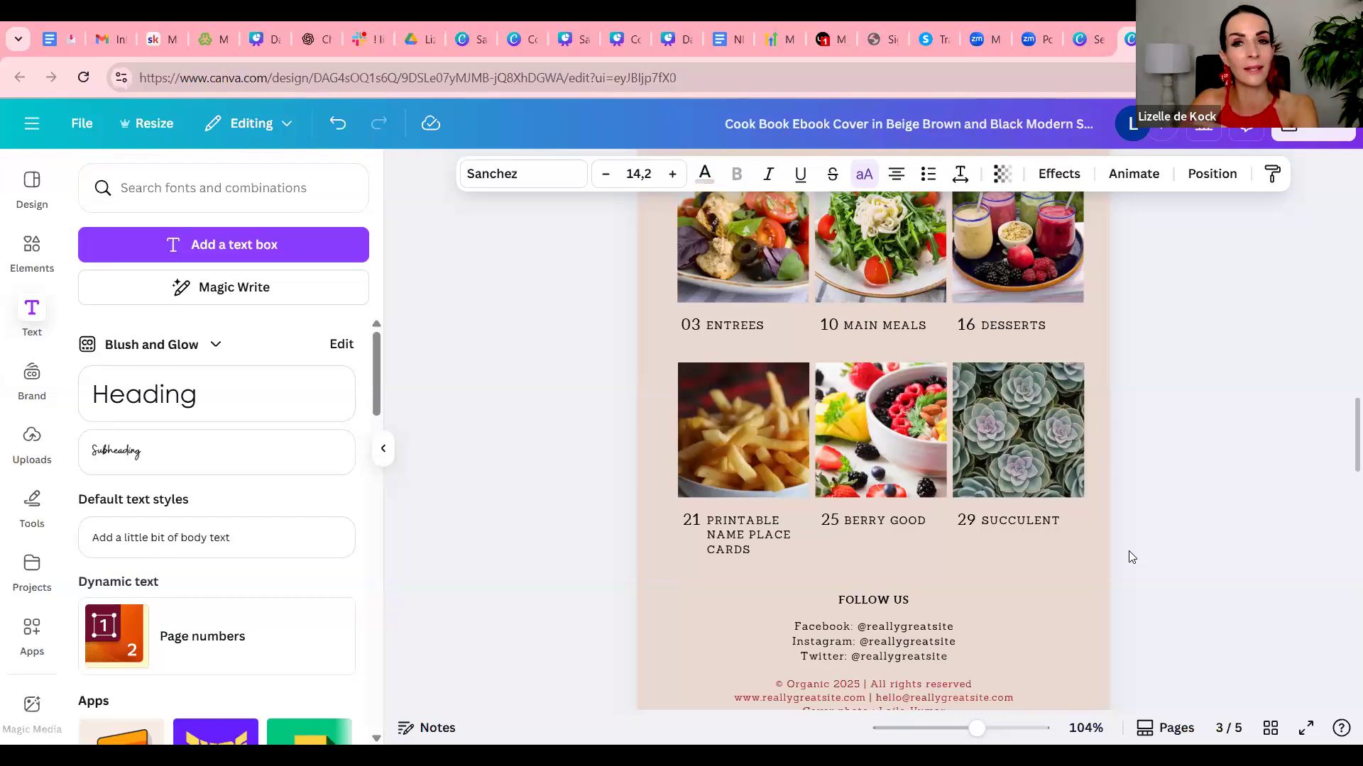
scroll(1131, 557, down, 8)
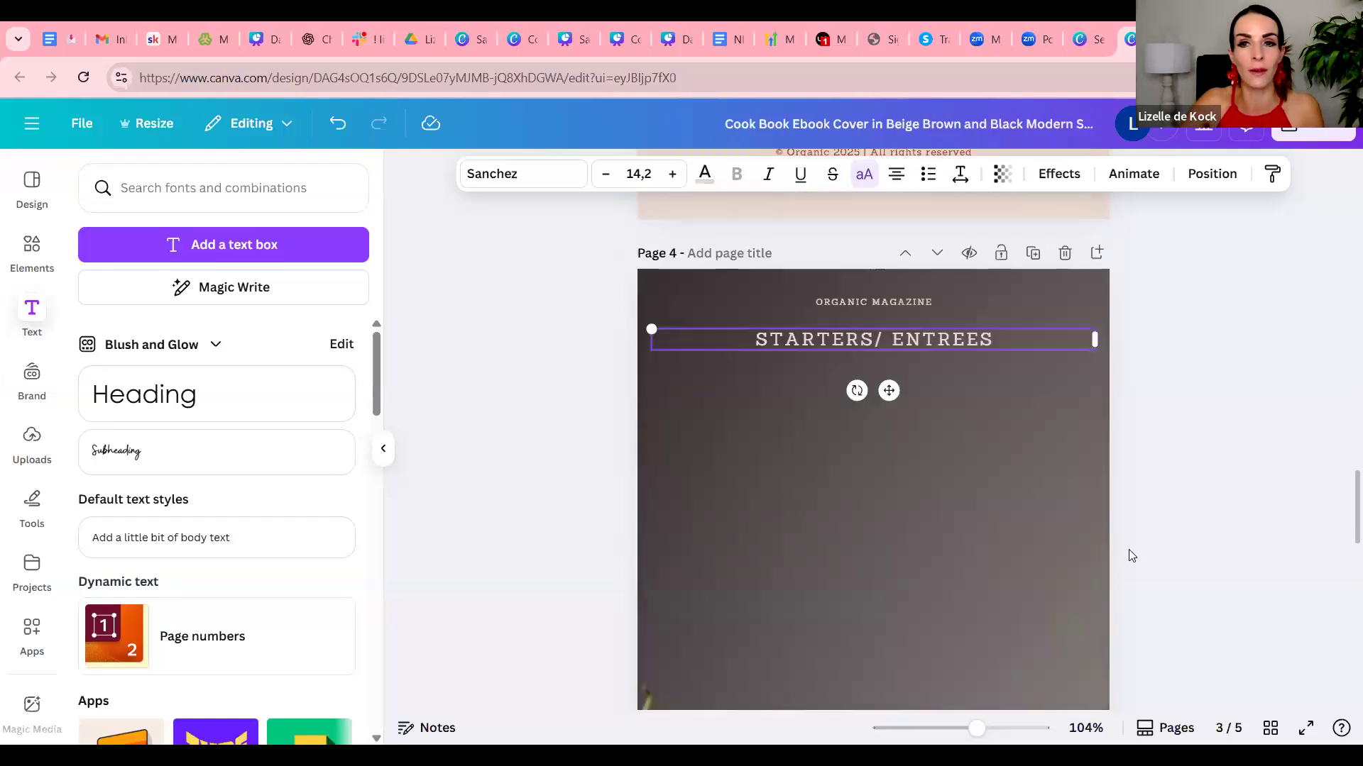
Review the welcome page and the Christmas cover page, ending at the start of the design.
scroll(1131, 556, up, 20)
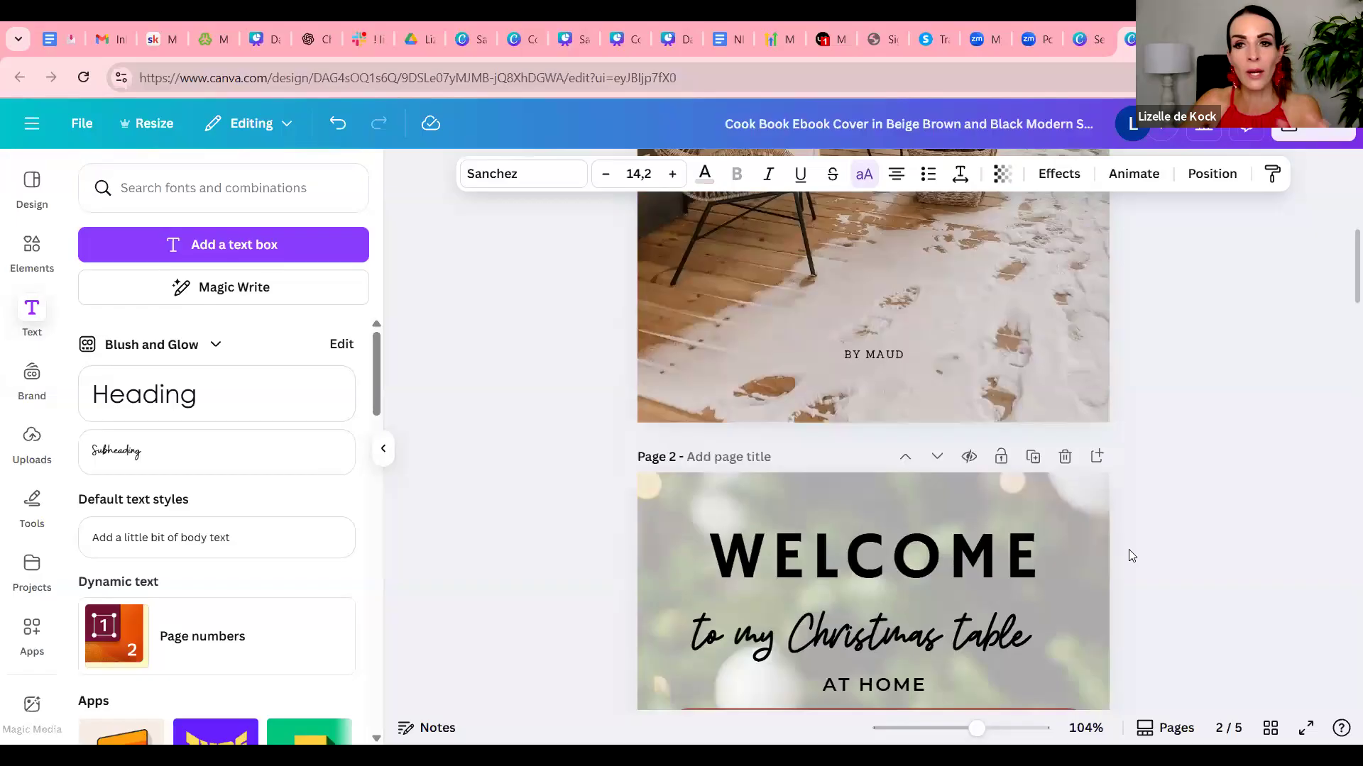
scroll(1134, 555, down, 8)
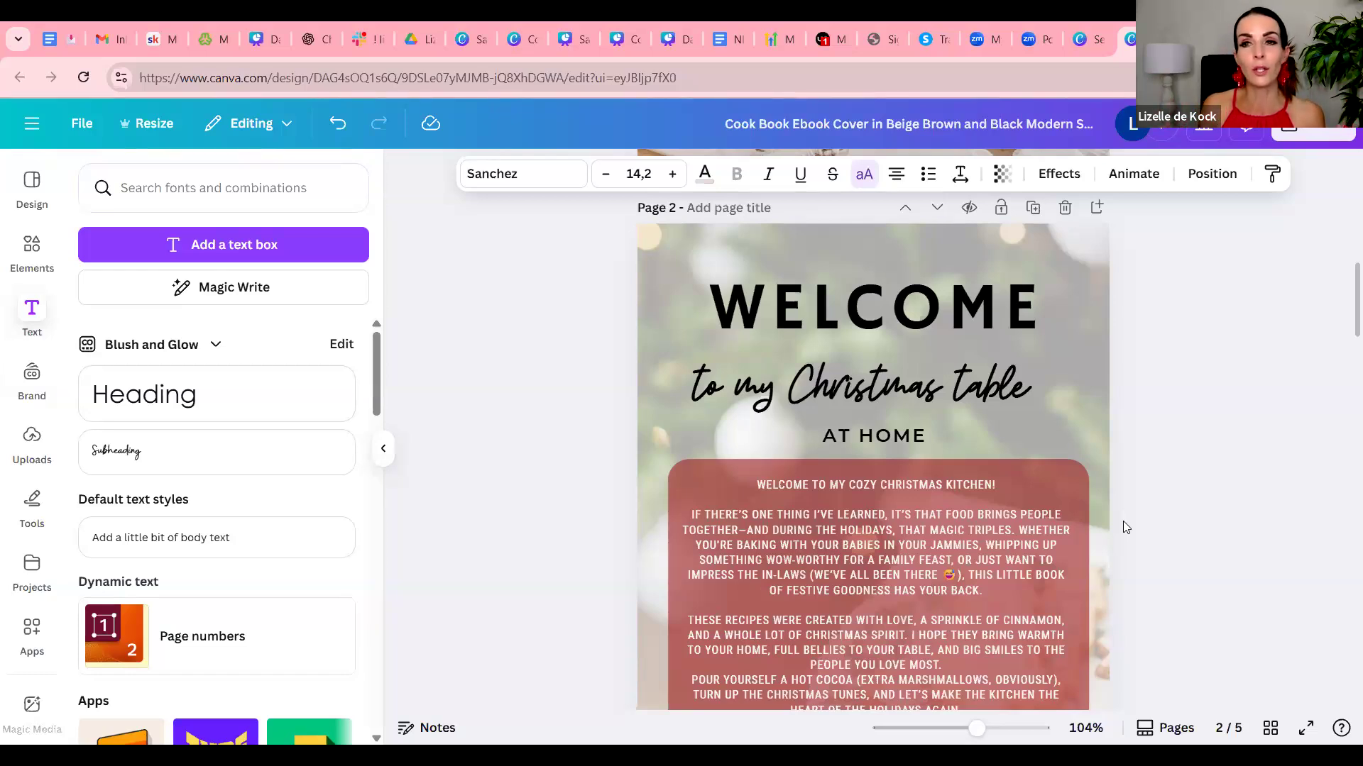
scroll(1342, 429, up, 8)
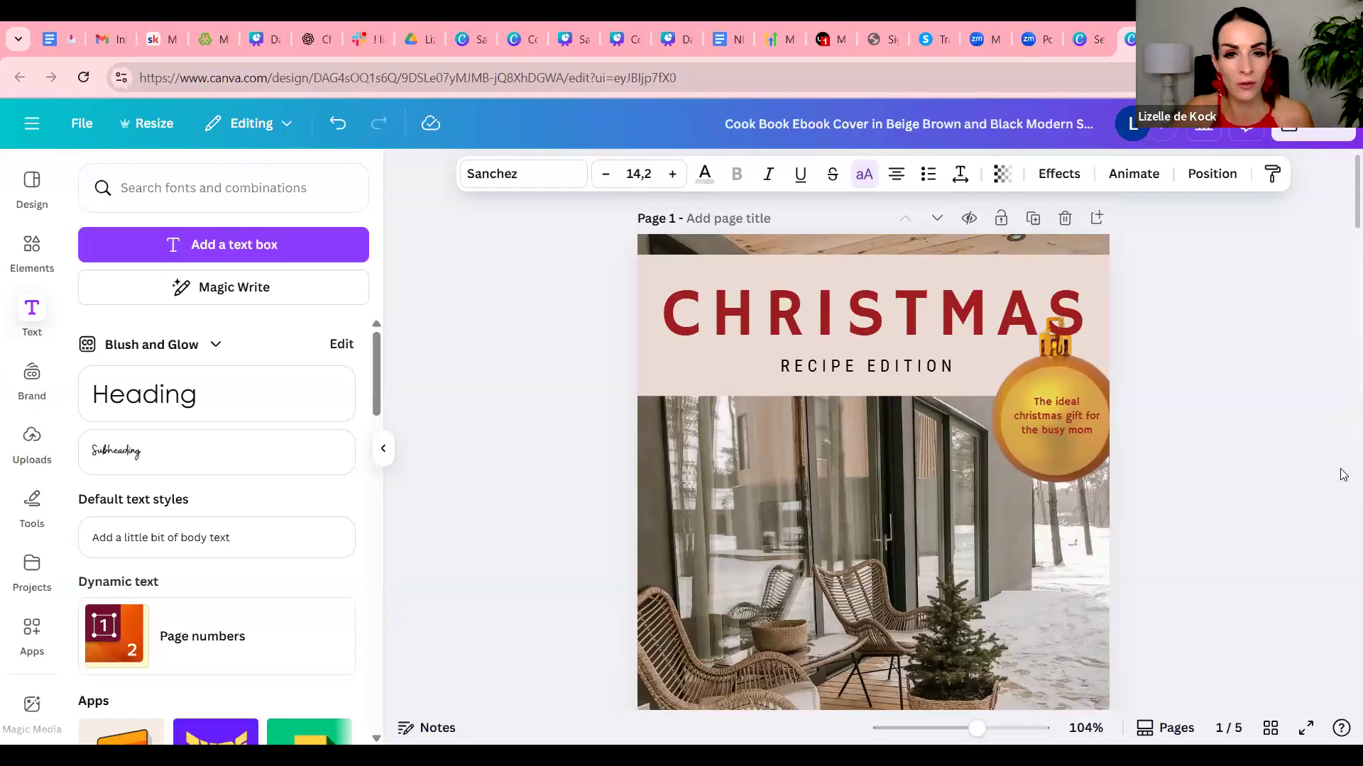
scroll(1343, 475, down, 1)
scroll(1343, 475, down, 1)
scroll(1343, 475, up, 2)
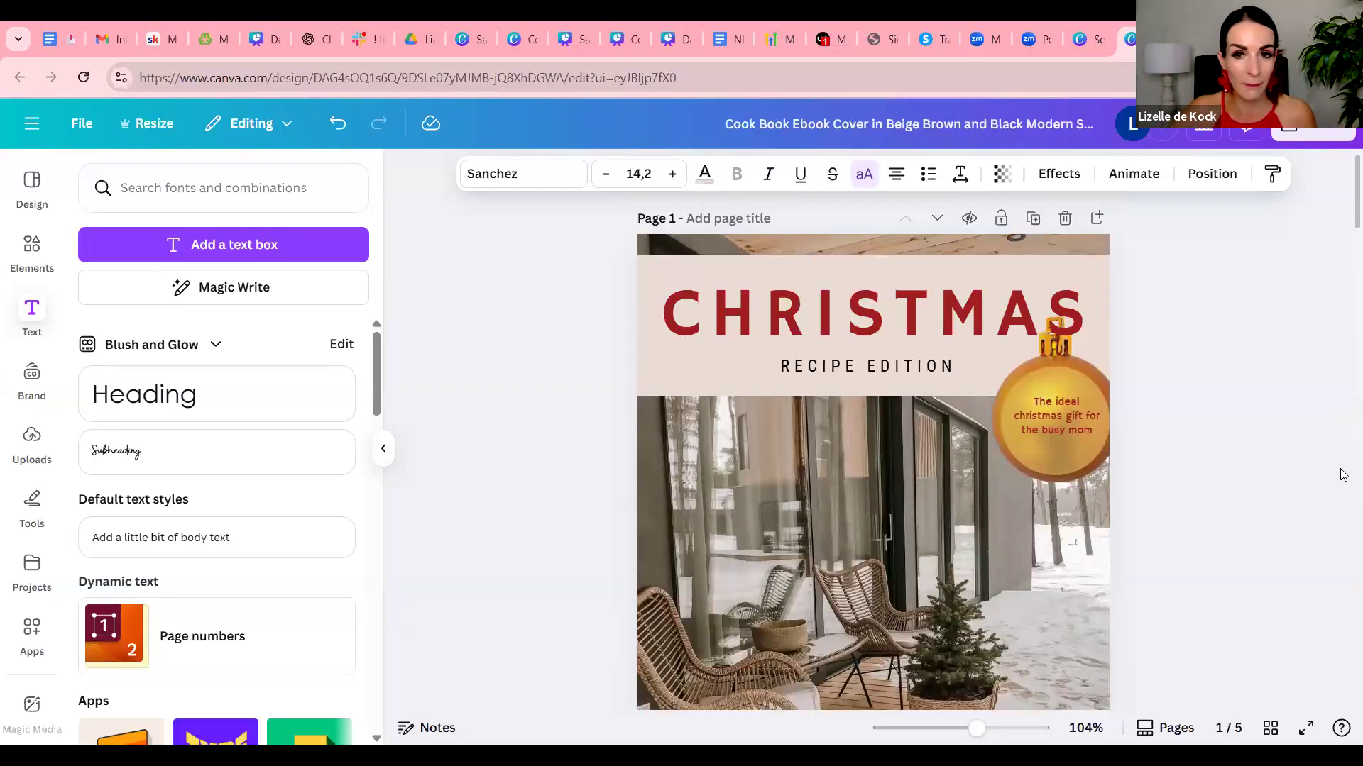
scroll(1344, 475, down, 7)
scroll(1343, 475, up, 5)
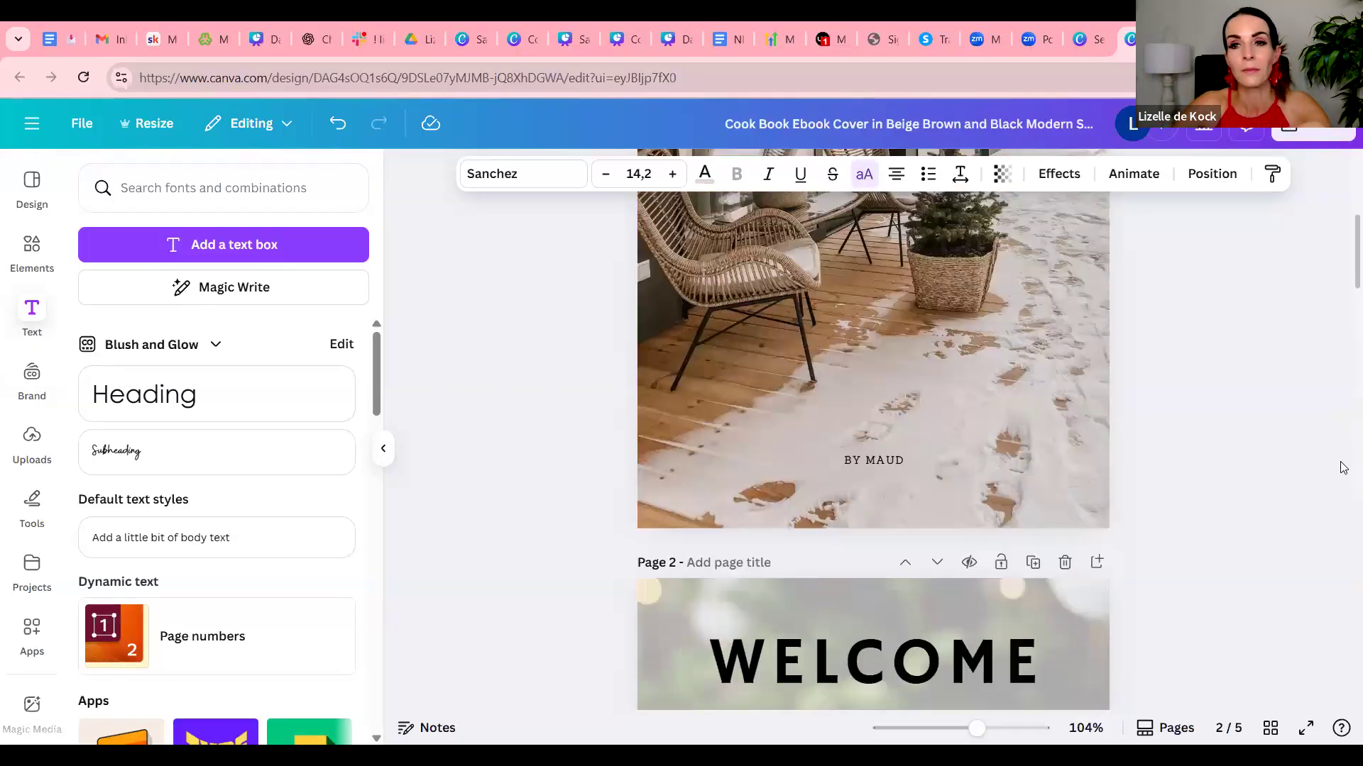
scroll(1344, 475, up, 2)
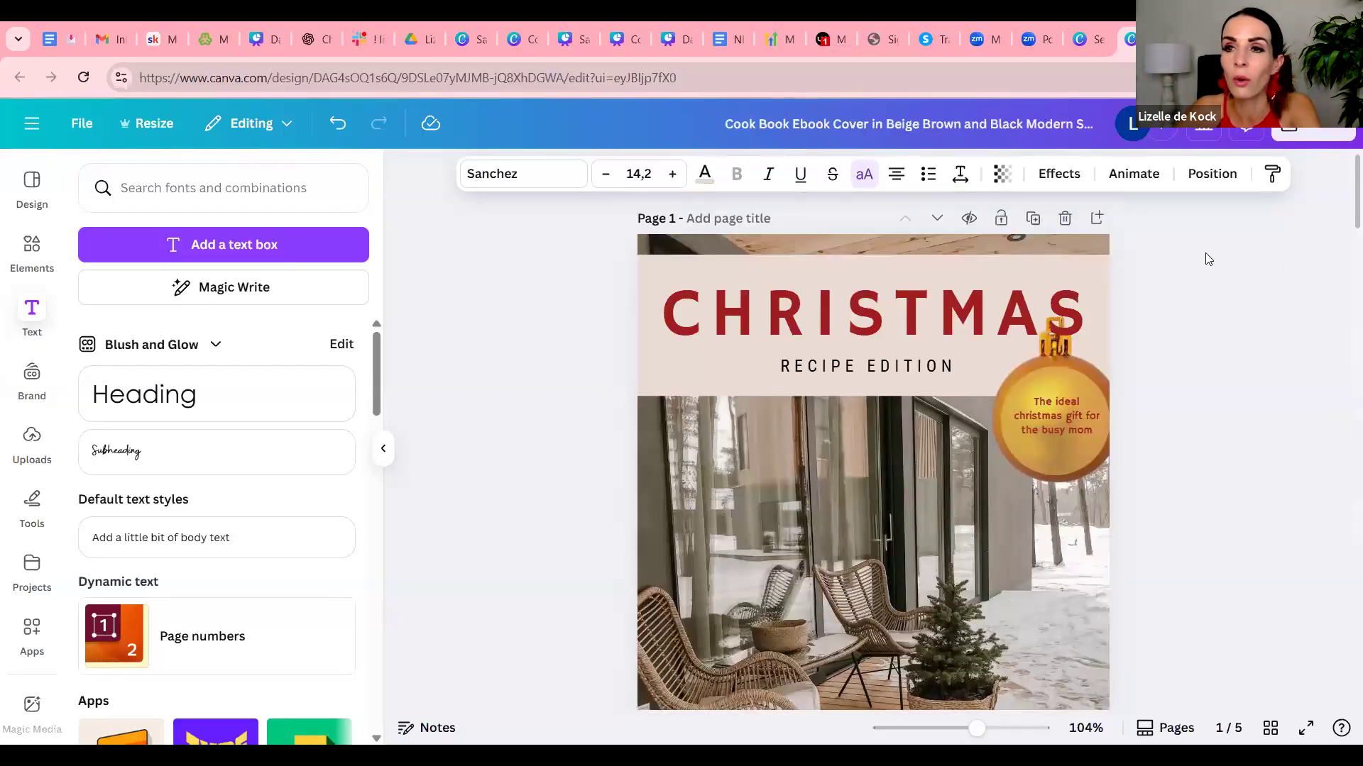
Download pages 1–5 of the design as a PDF Standard file.
click(1308, 130)
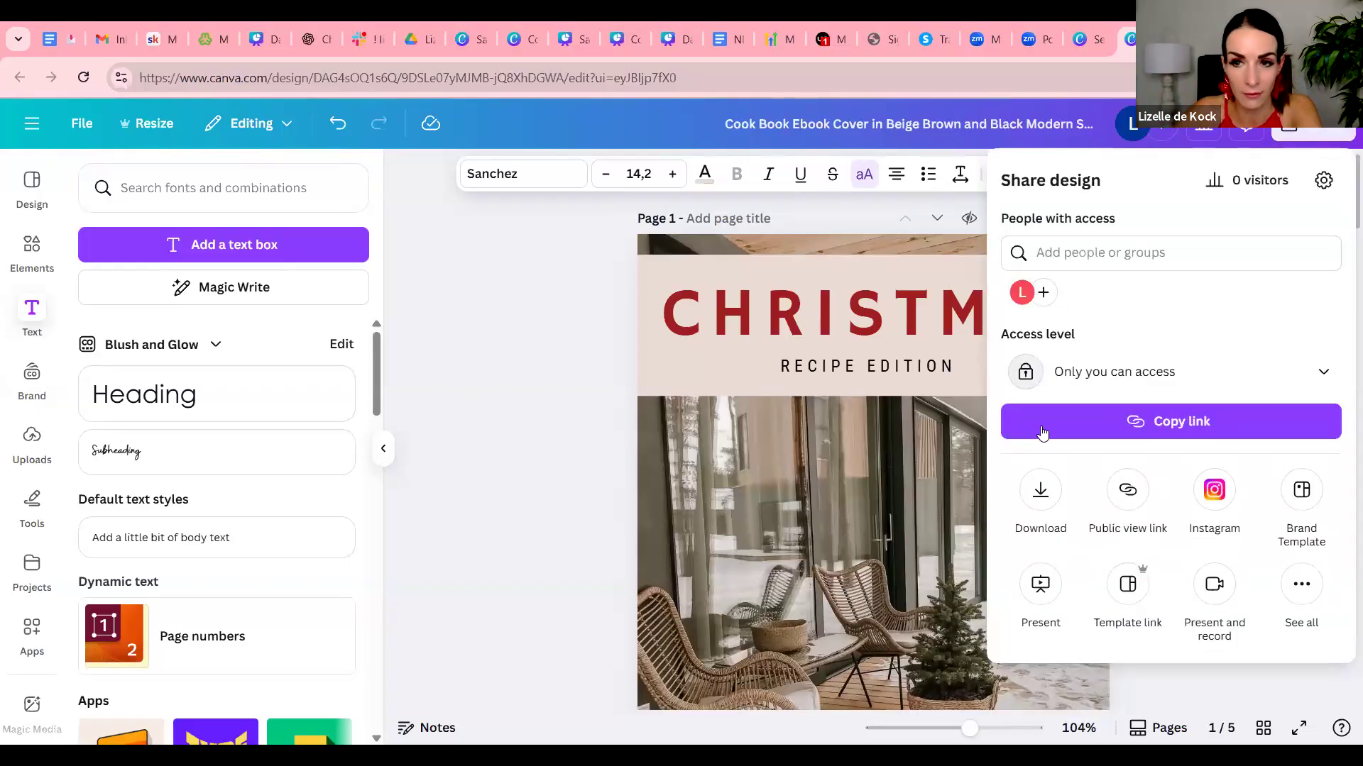
click(1041, 491)
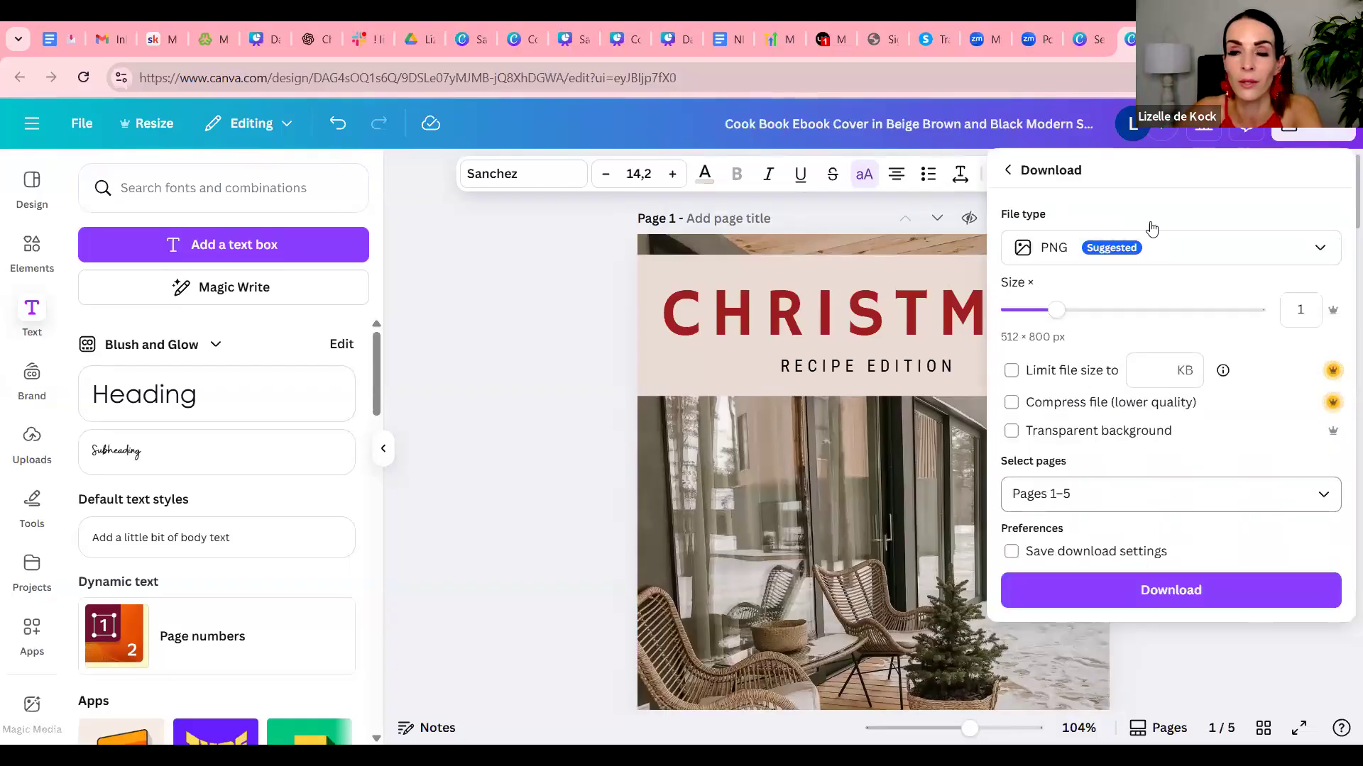
click(1183, 253)
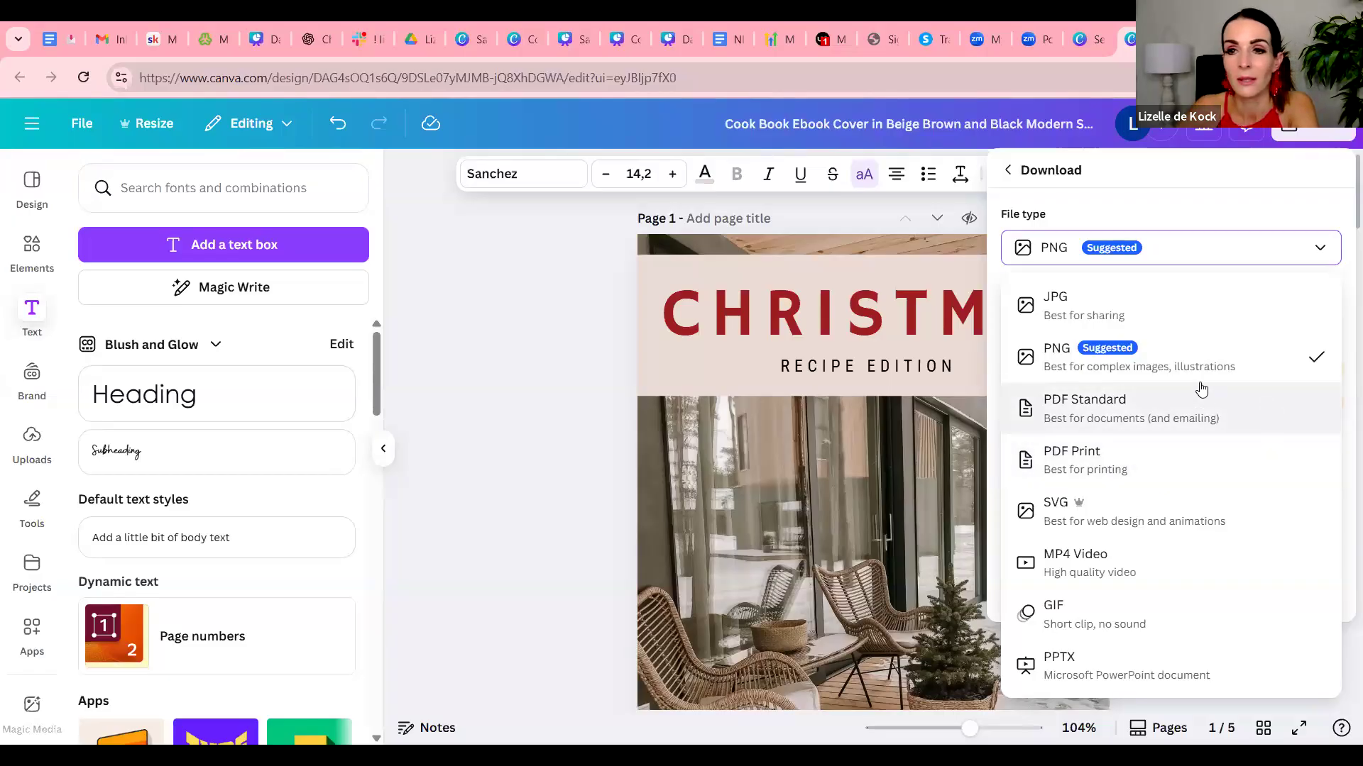
click(1233, 418)
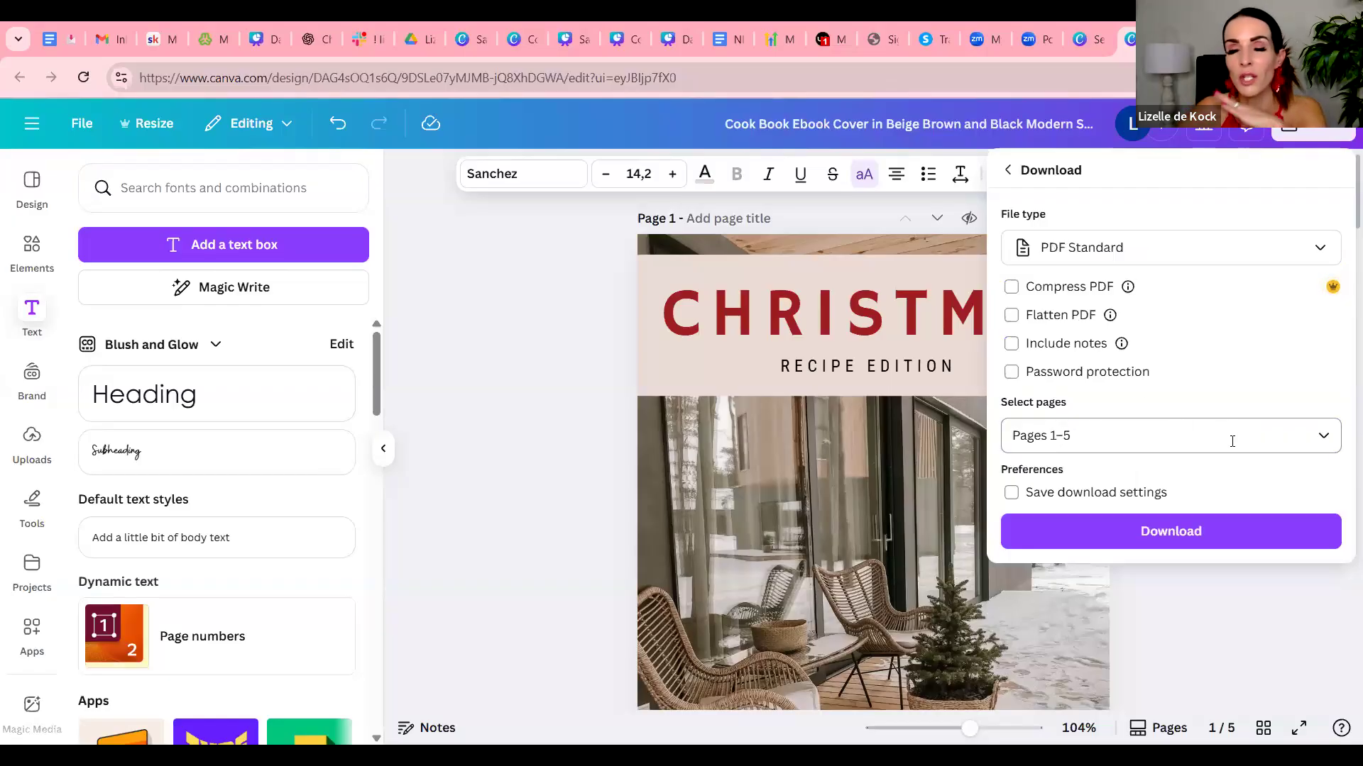
click(1218, 539)
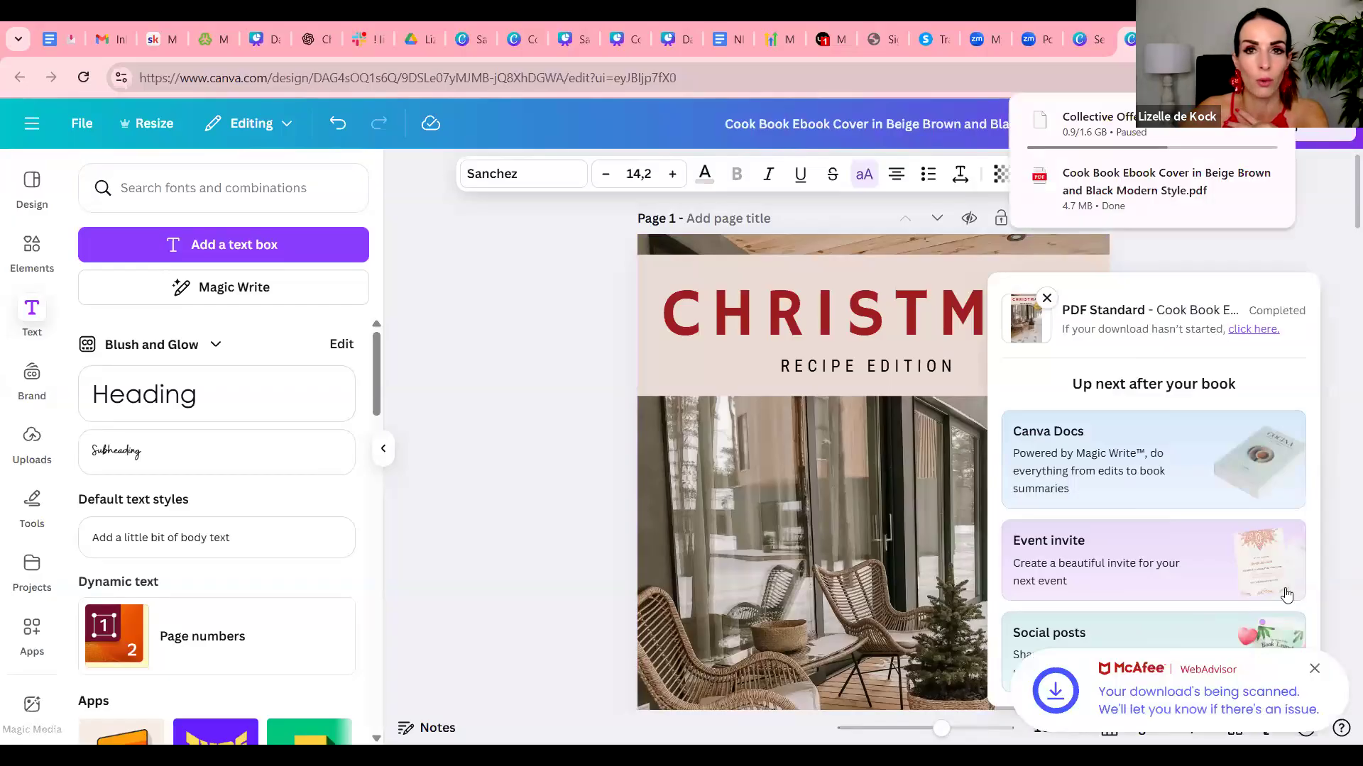
Create a public view link for the Christmas recipe design and copy it.
click(572, 401)
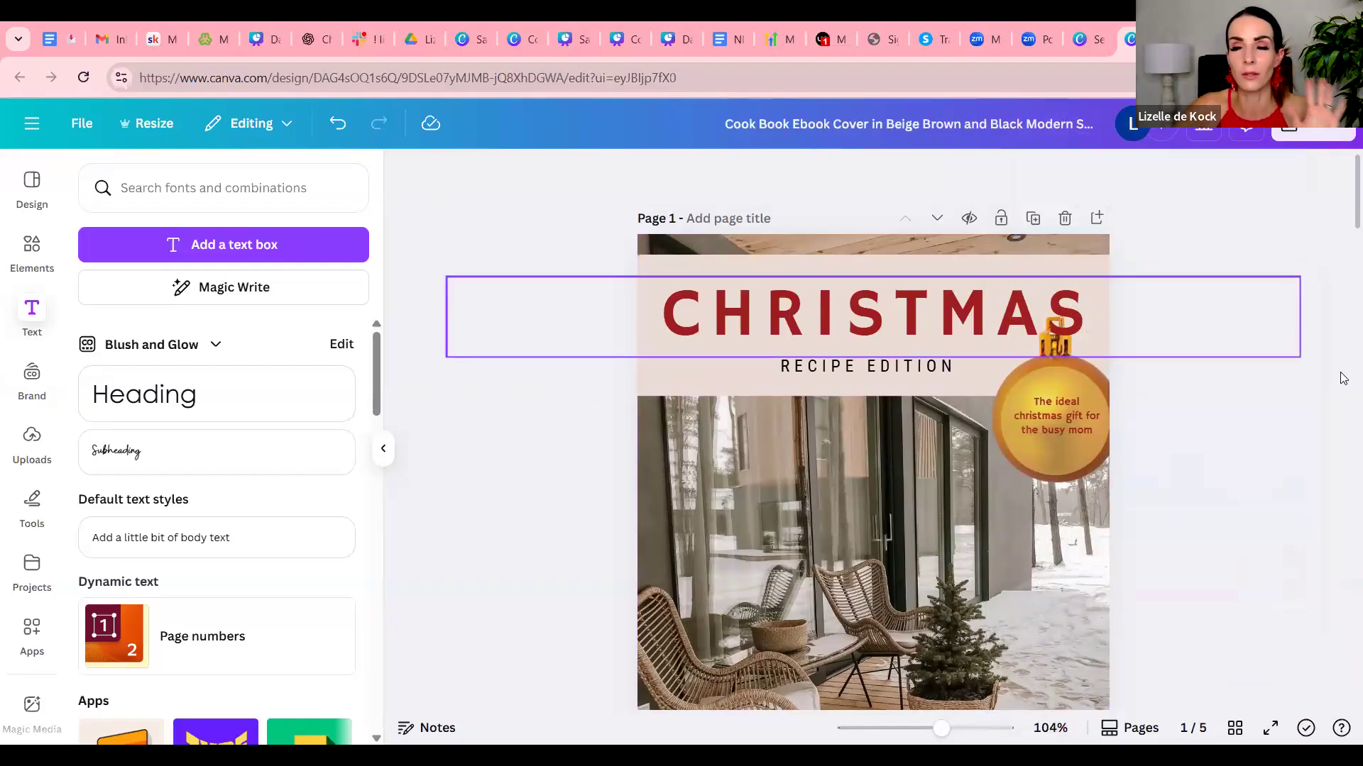
click(1313, 132)
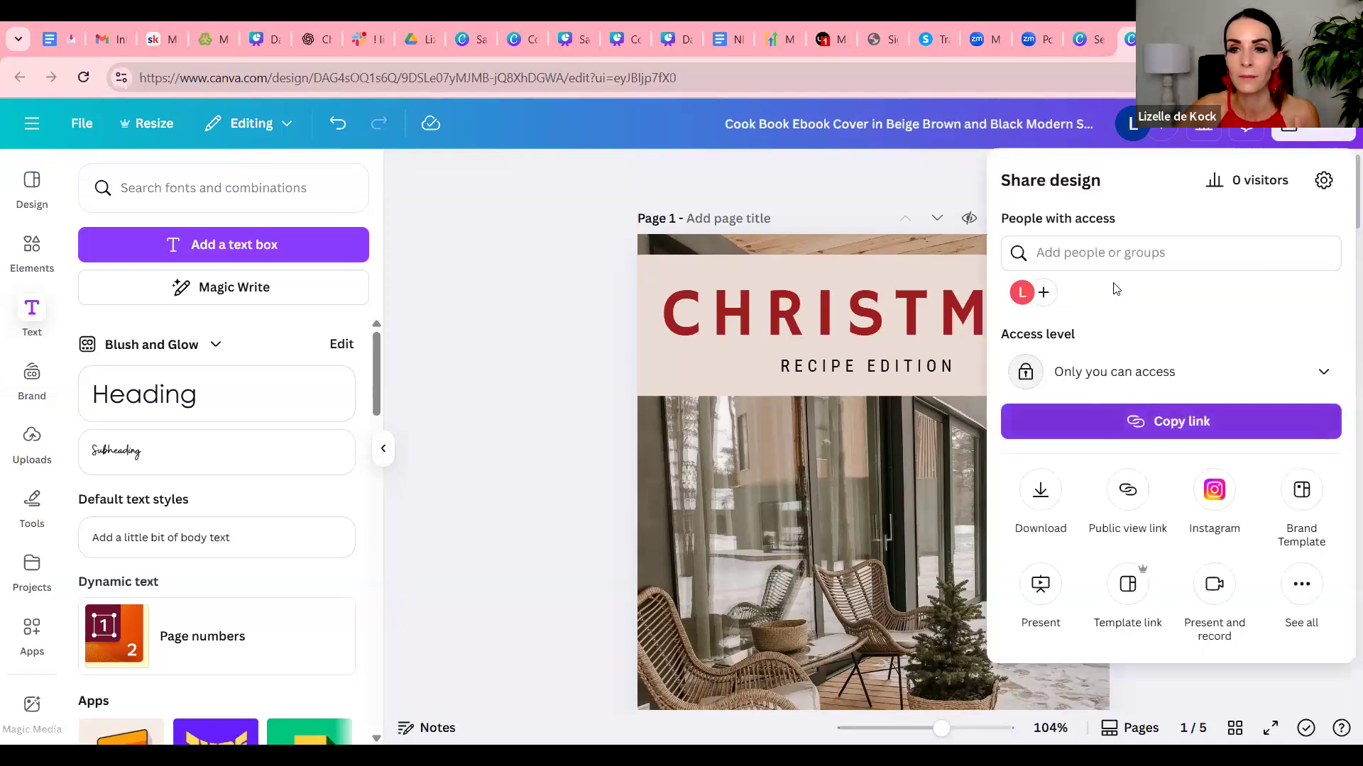
click(1132, 494)
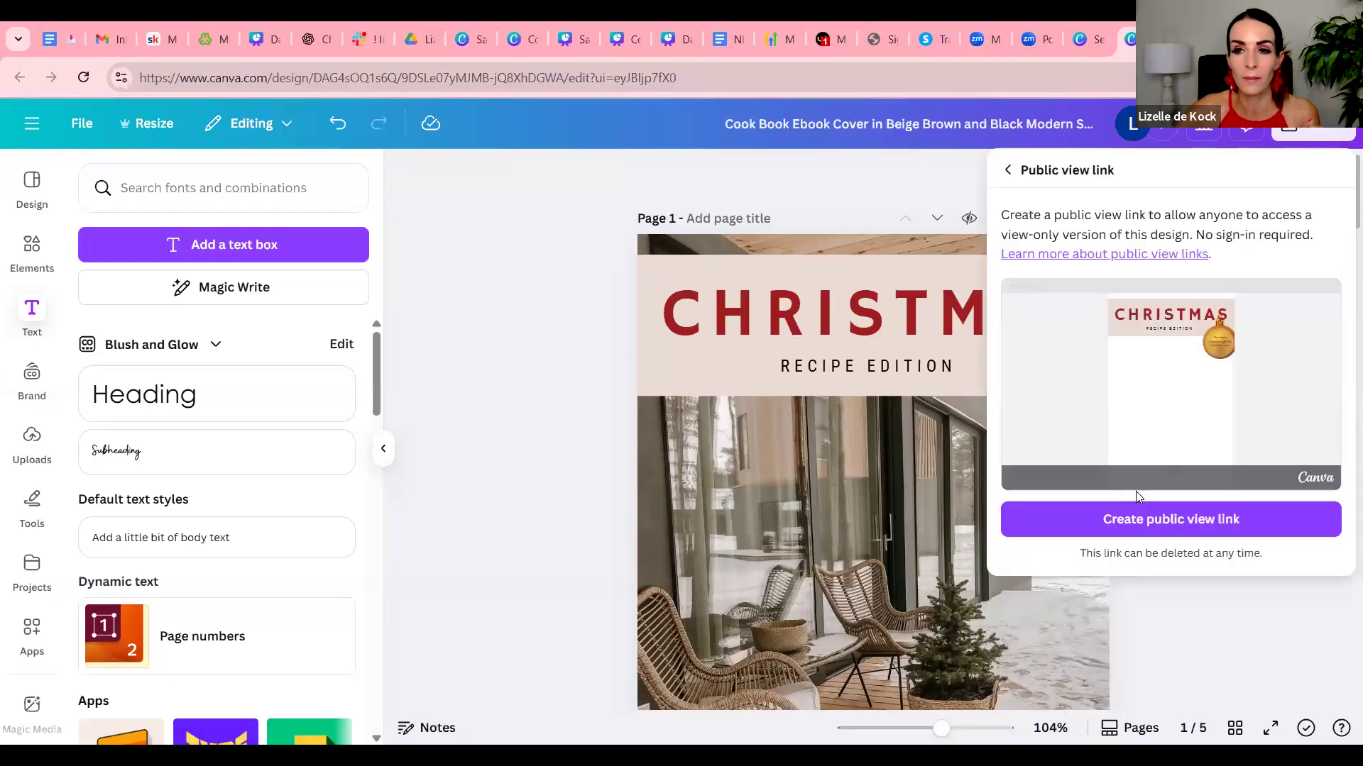
click(1255, 526)
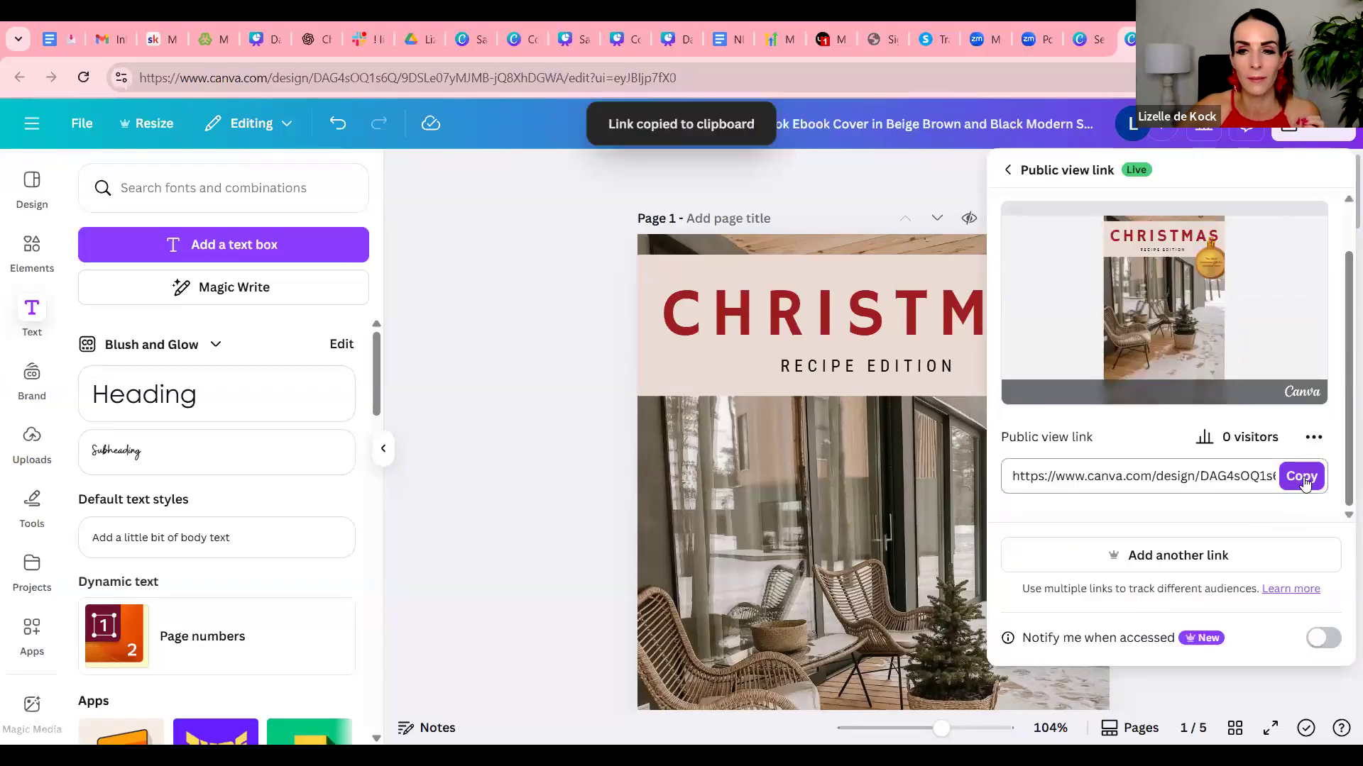
click(1302, 479)
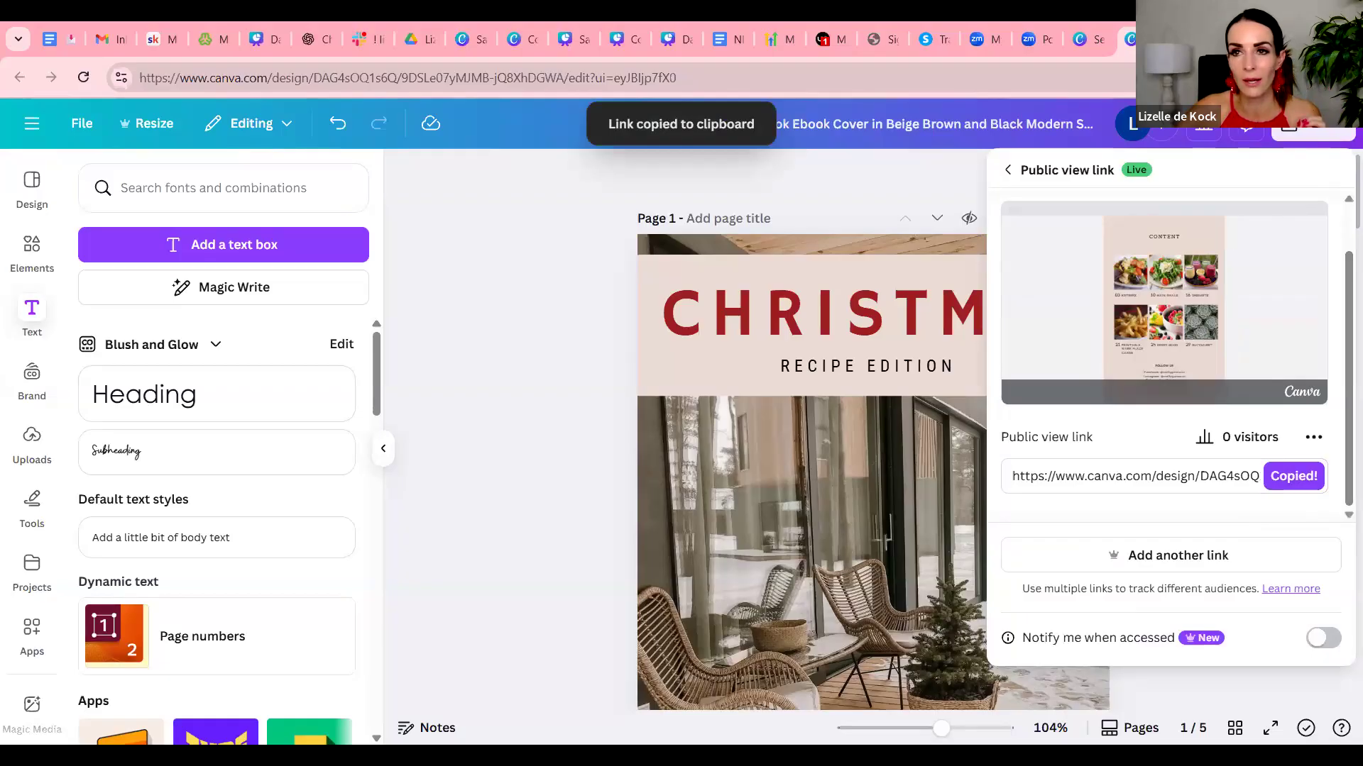
Open the copied public view link in a new browser tab.
key(ctrl+t)
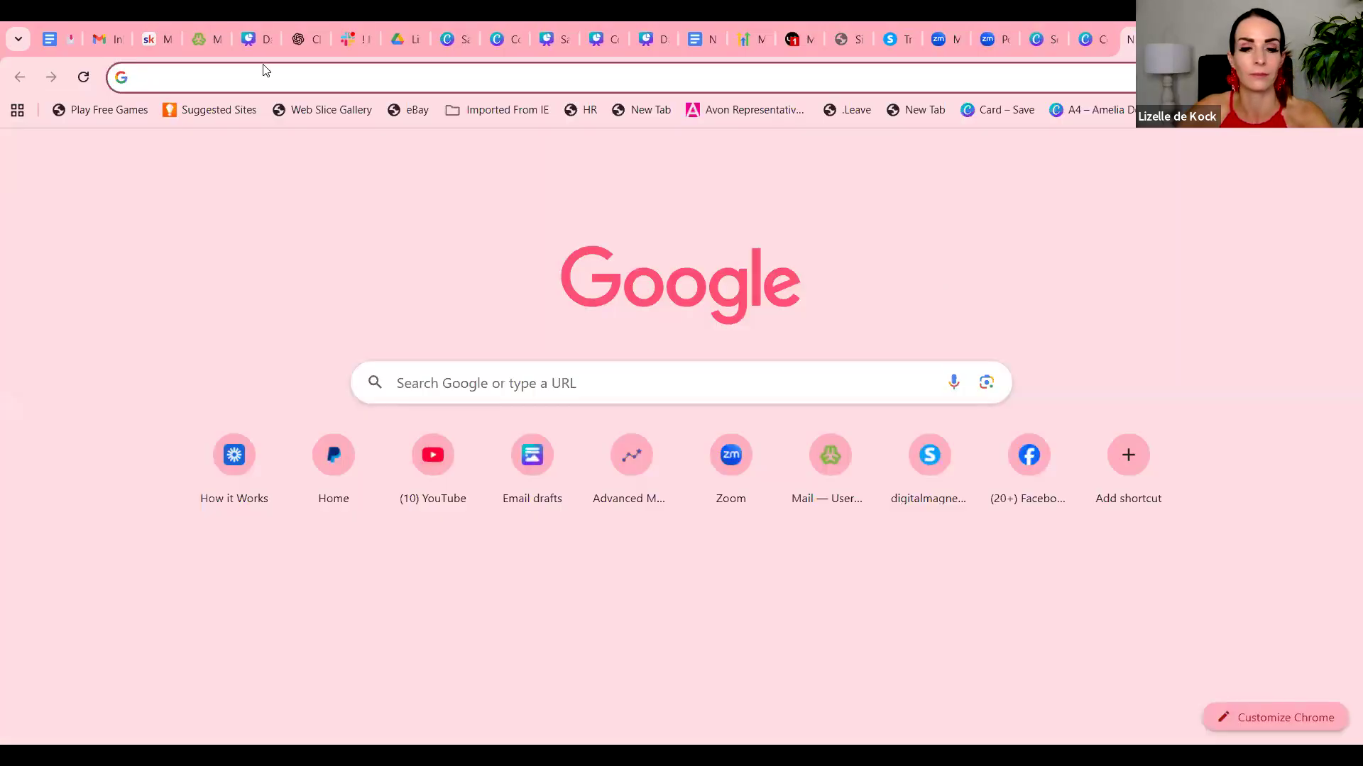
key(ctrl+v)
key(Return)
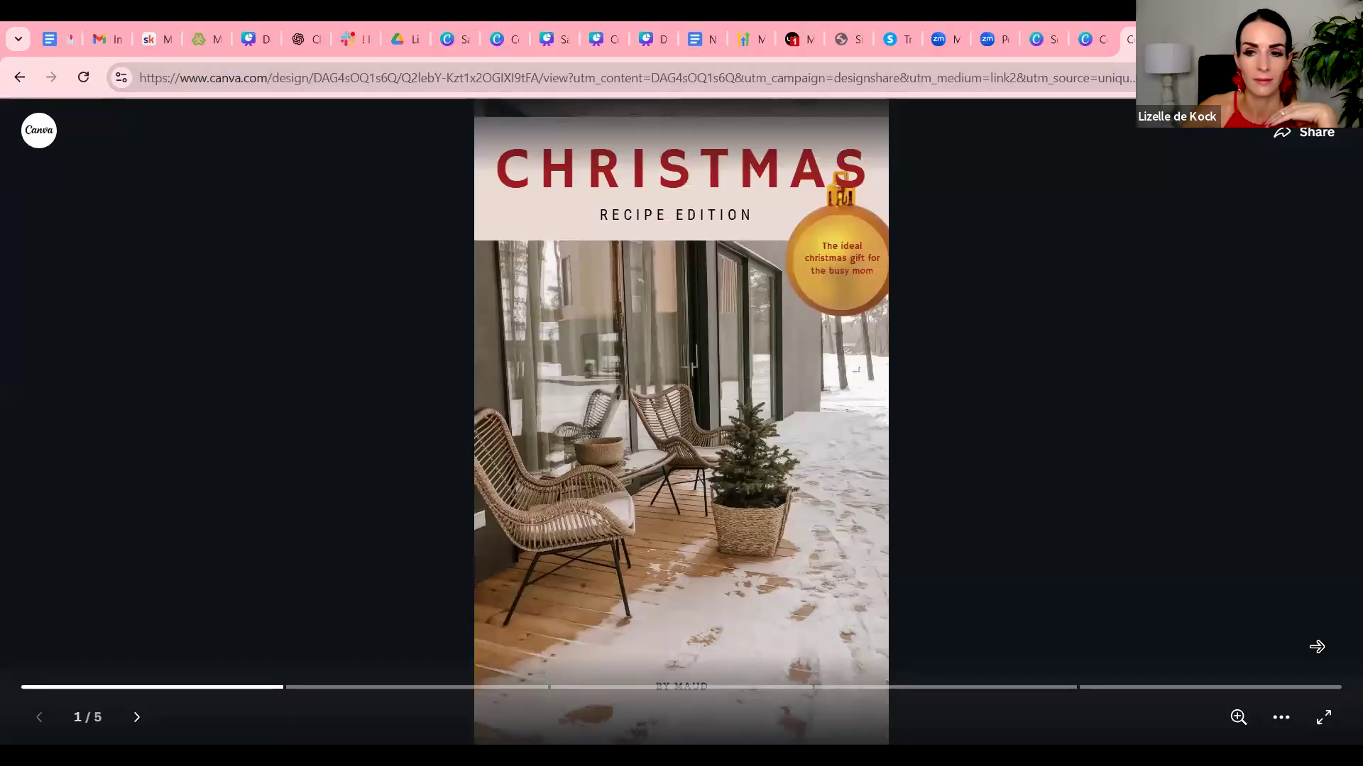
Page forward through the shared design past the welcome and contents pages, and return to the Christmas cover.
click(1308, 630)
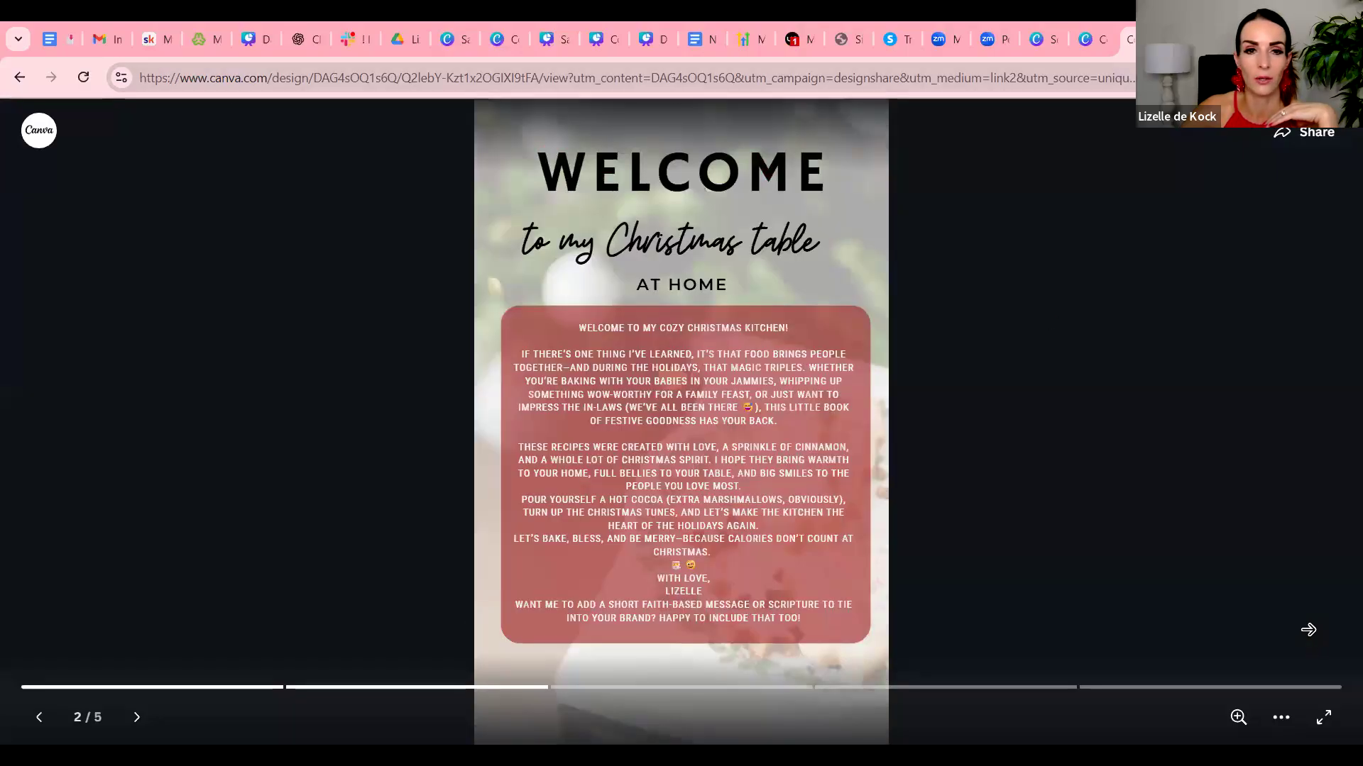
click(1307, 629)
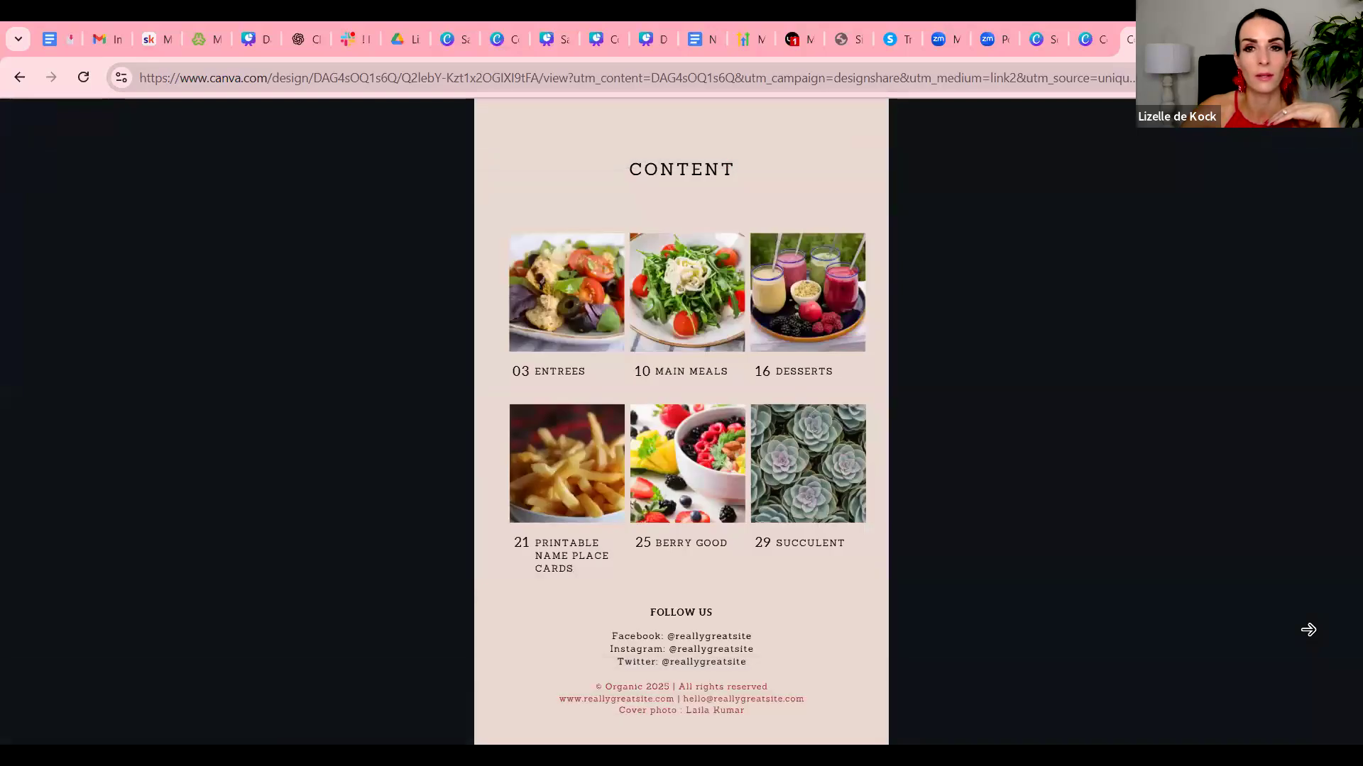
click(1308, 630)
click(396, 375)
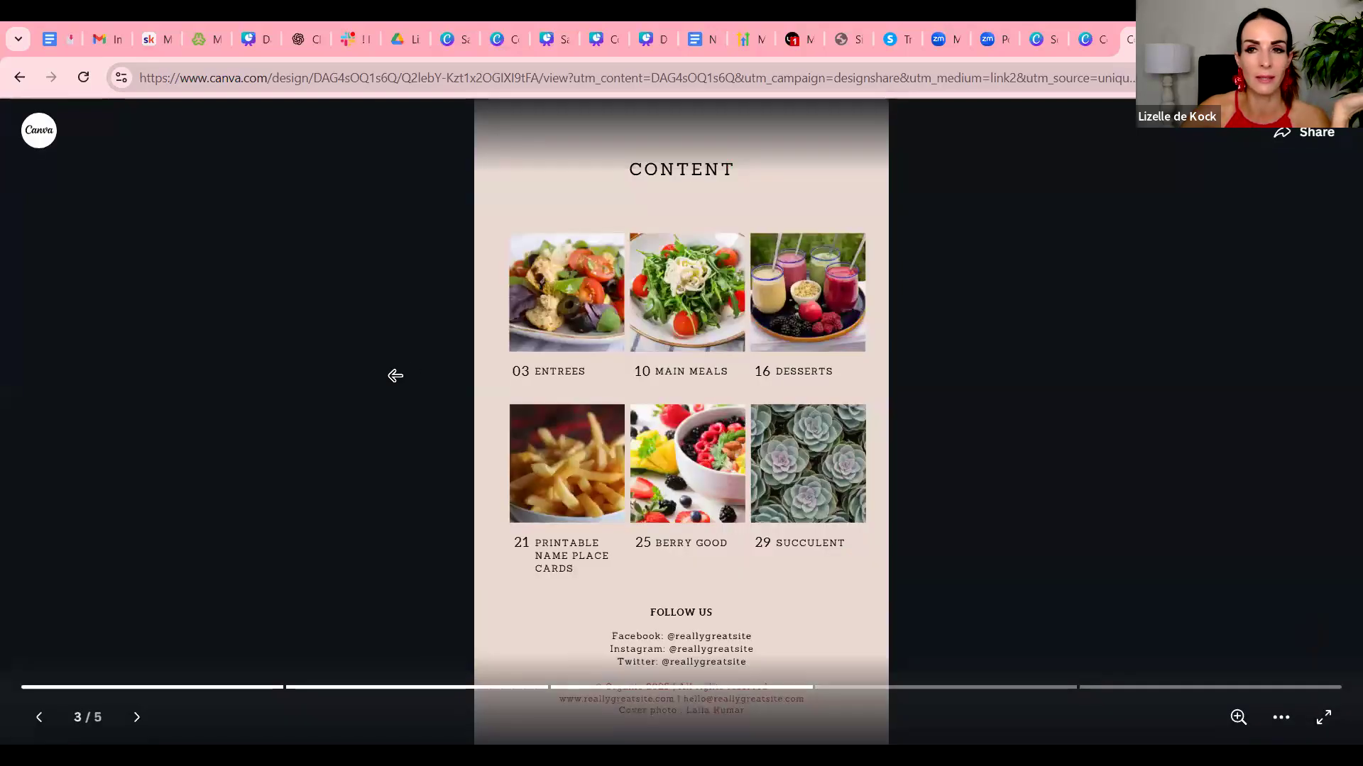
click(395, 376)
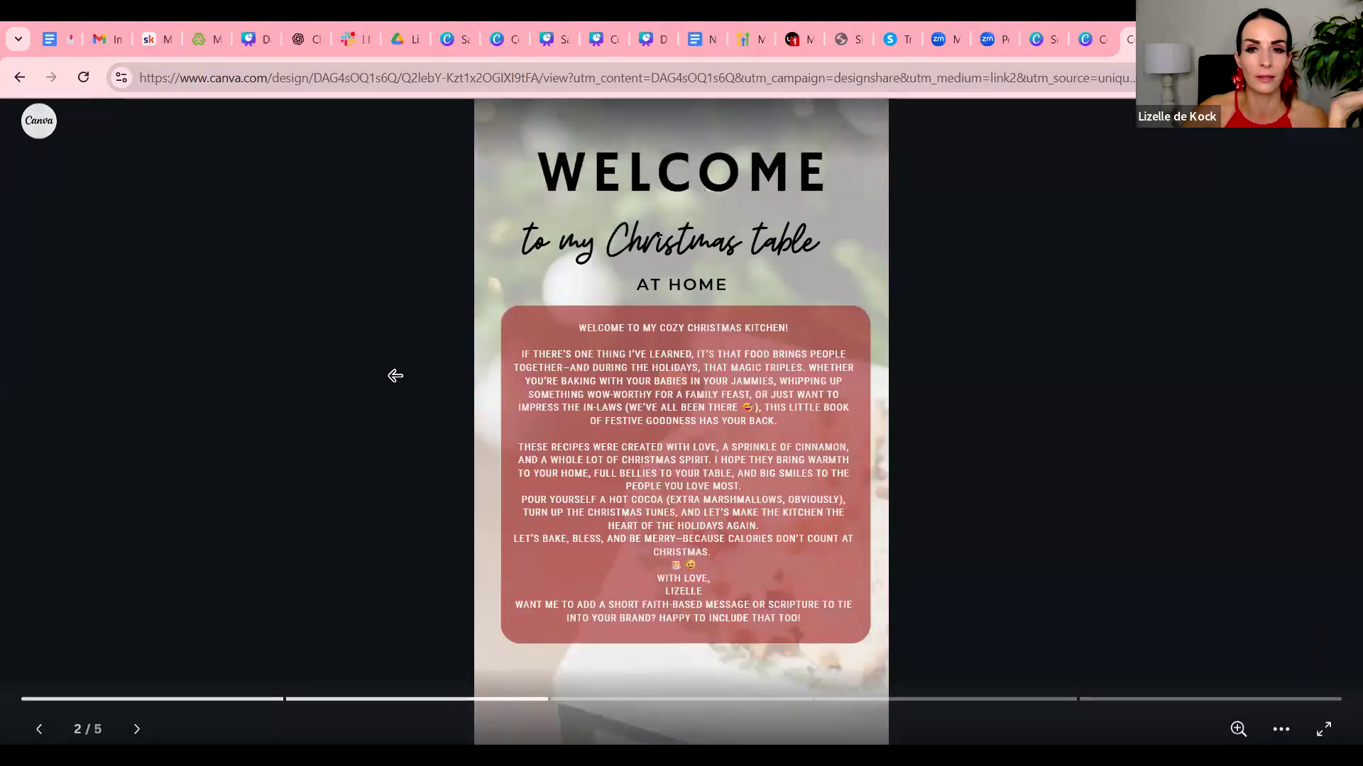
click(396, 379)
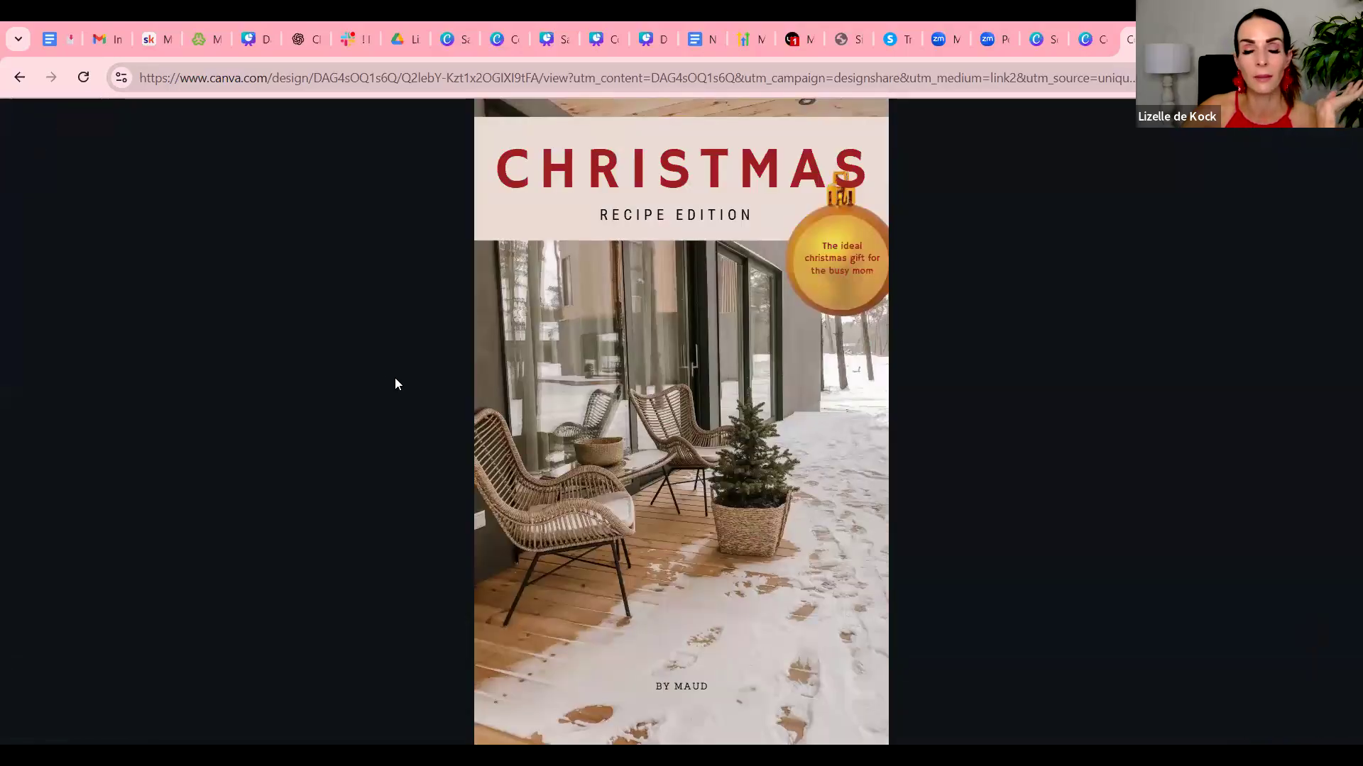
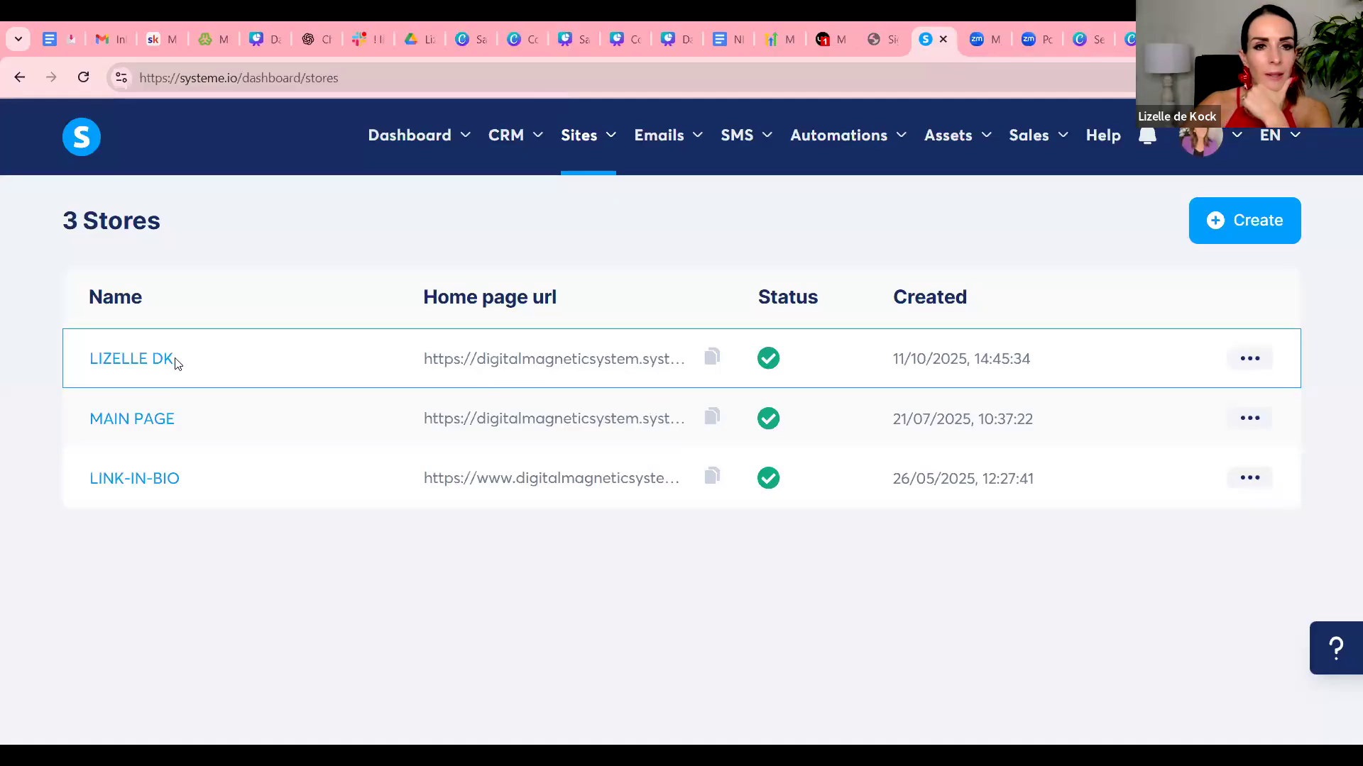
Open the most recently created store in the digital stores list and review its header and product entry.
click(346, 77)
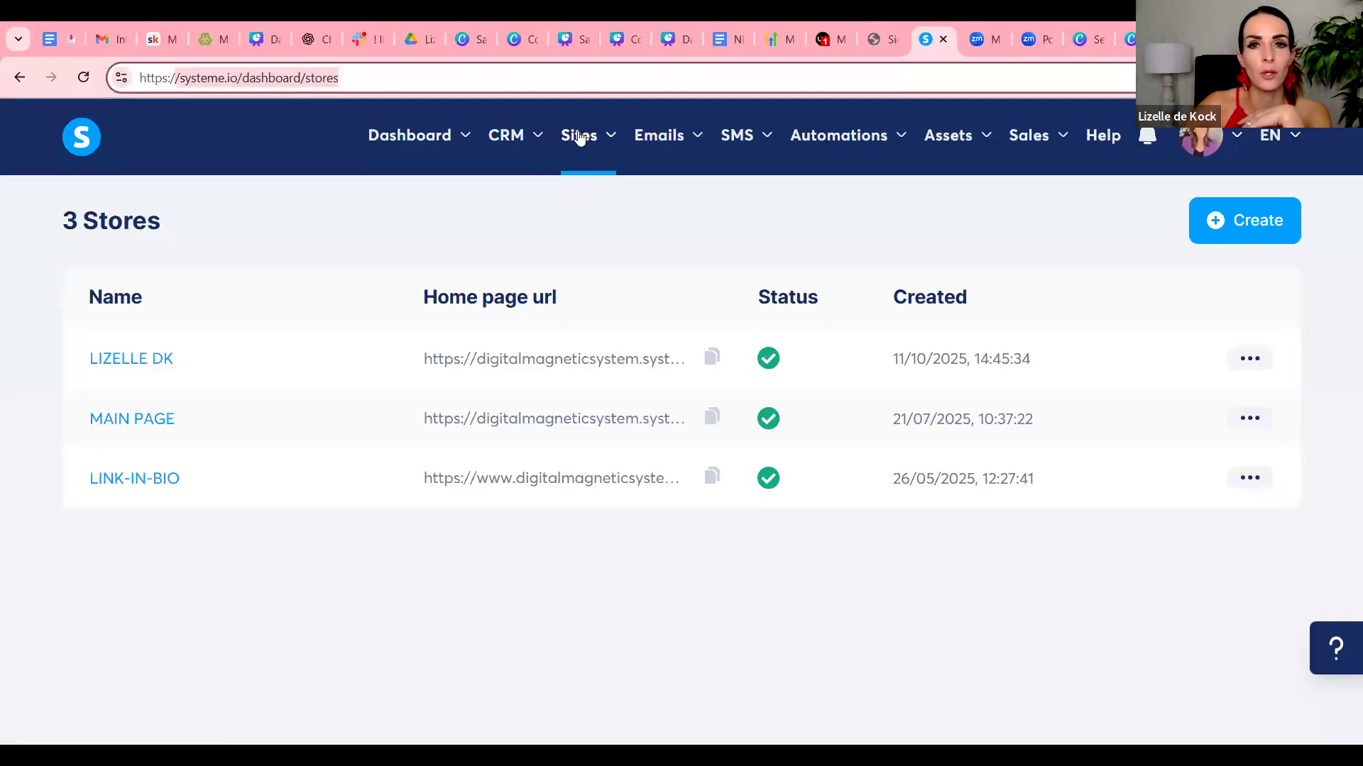
mouse_move(579, 137)
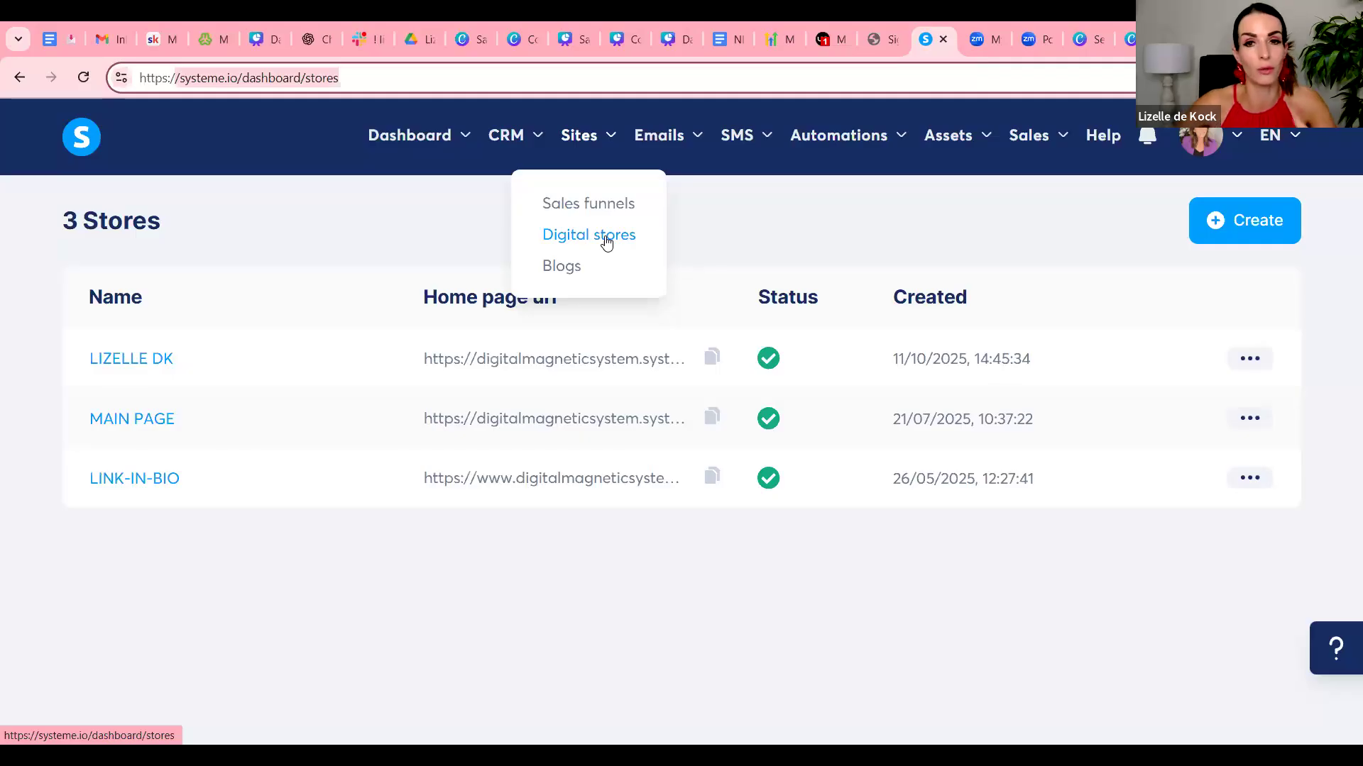
click(134, 366)
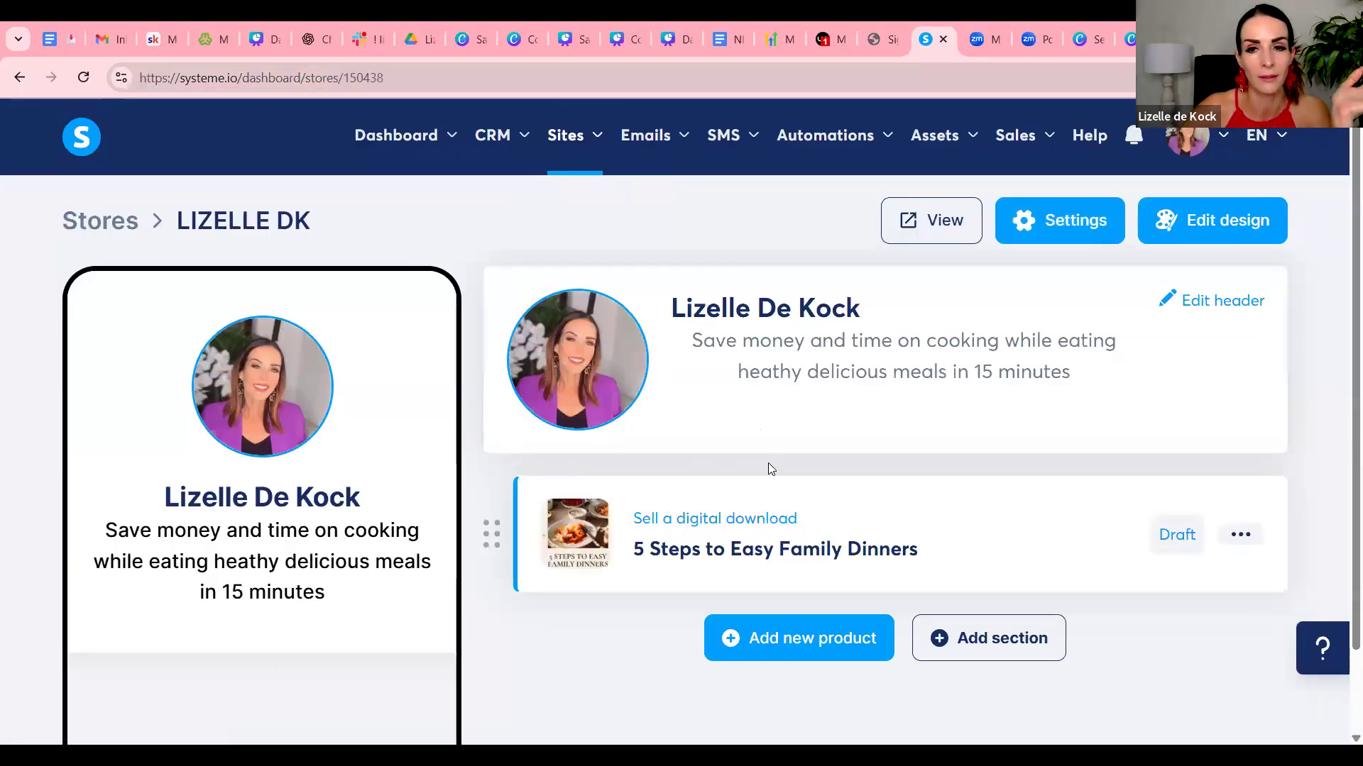
scroll(769, 465, down, 1)
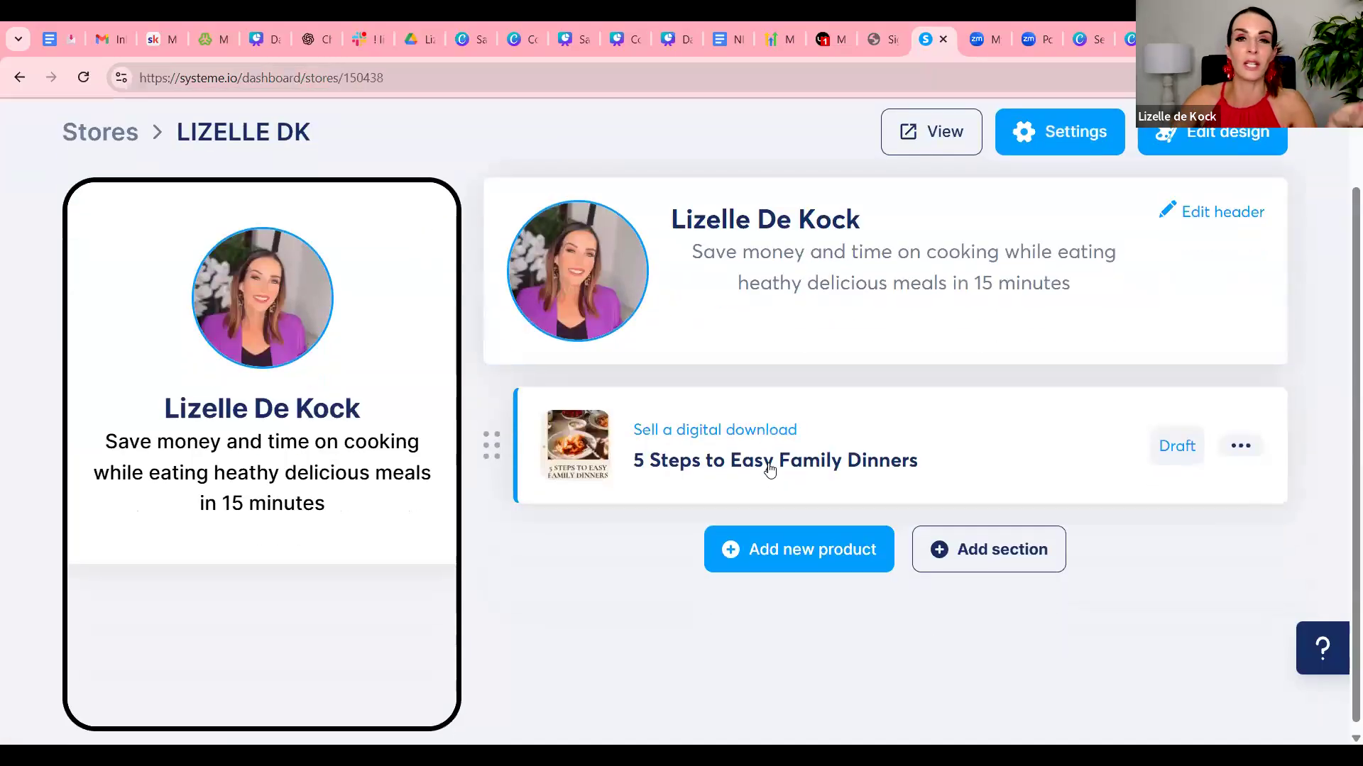
scroll(770, 470, up, 1)
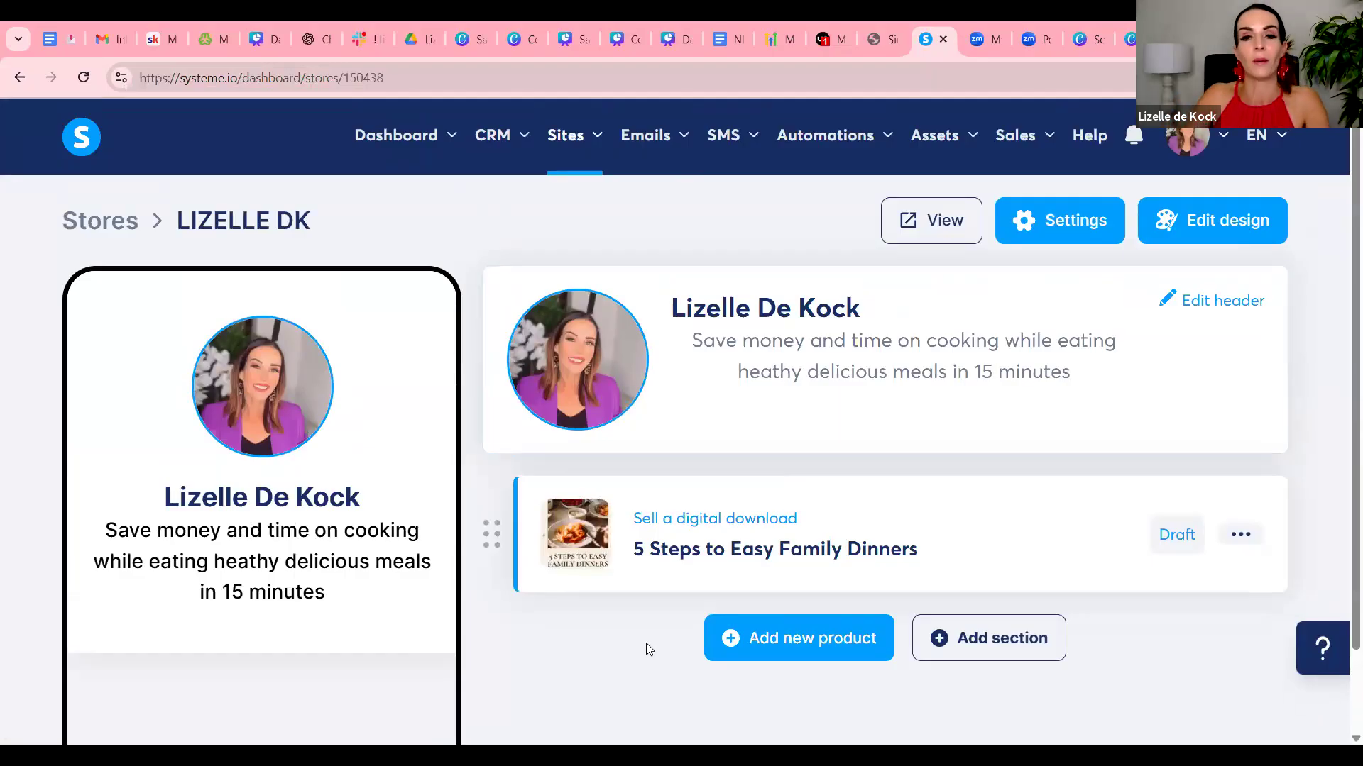
scroll(951, 551, down, 1)
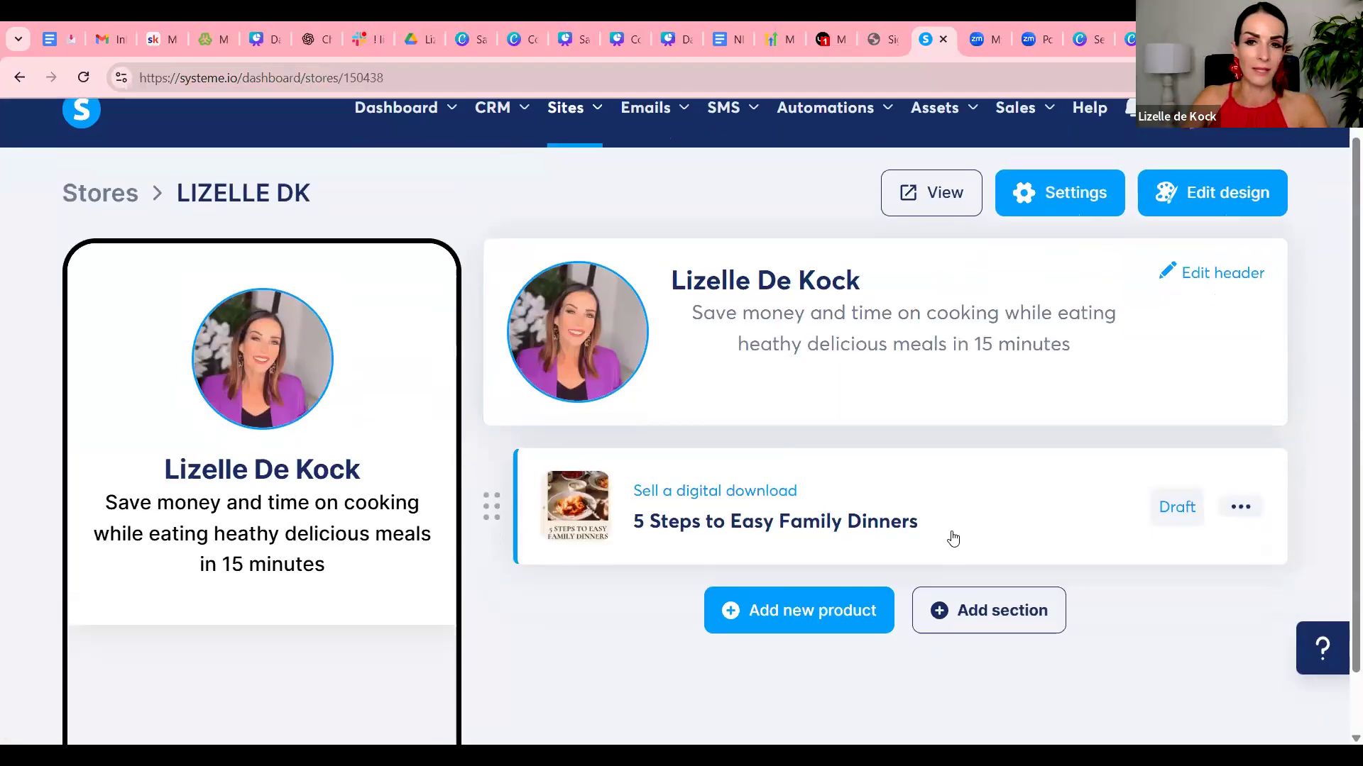
scroll(953, 539, up, 1)
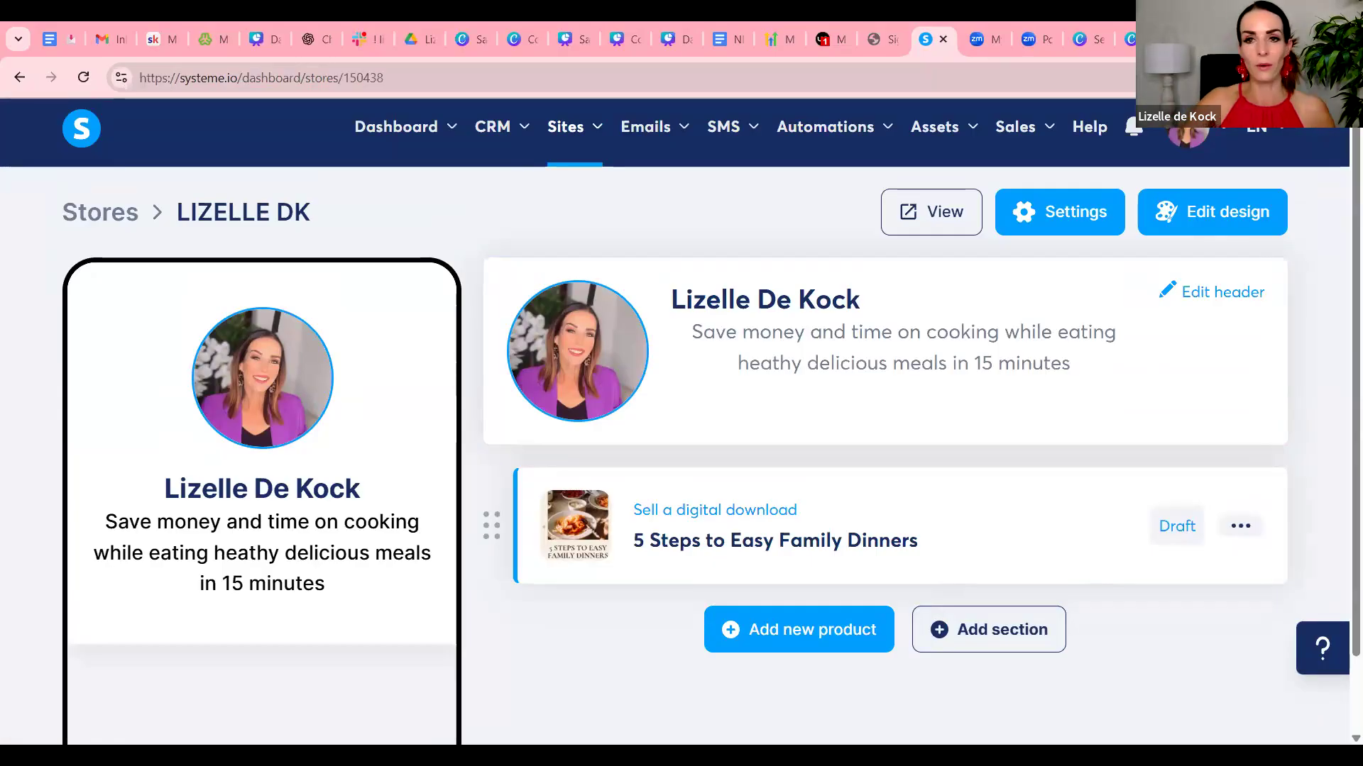
Open instagram.com in a new browser tab and go to the account's own profile page.
key(ctrl+t)
text(inst)
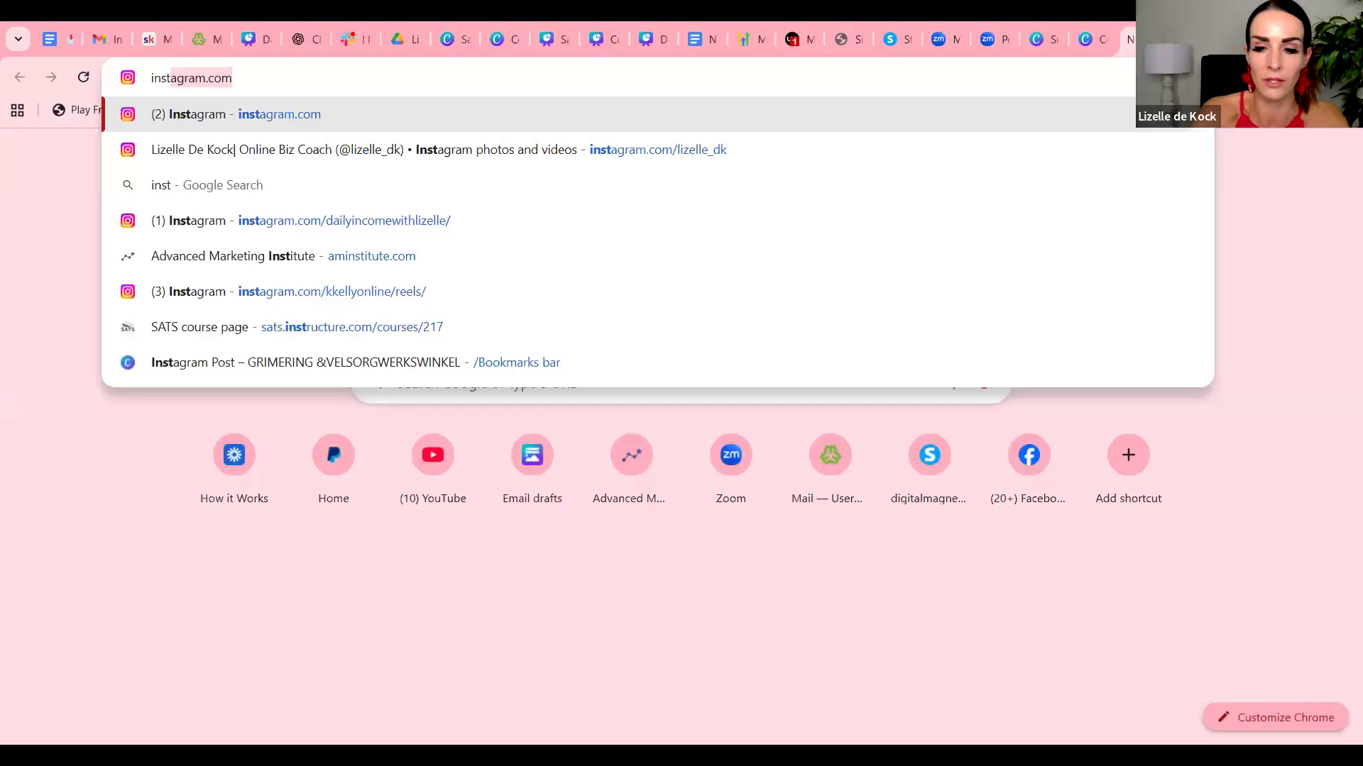
key(Return)
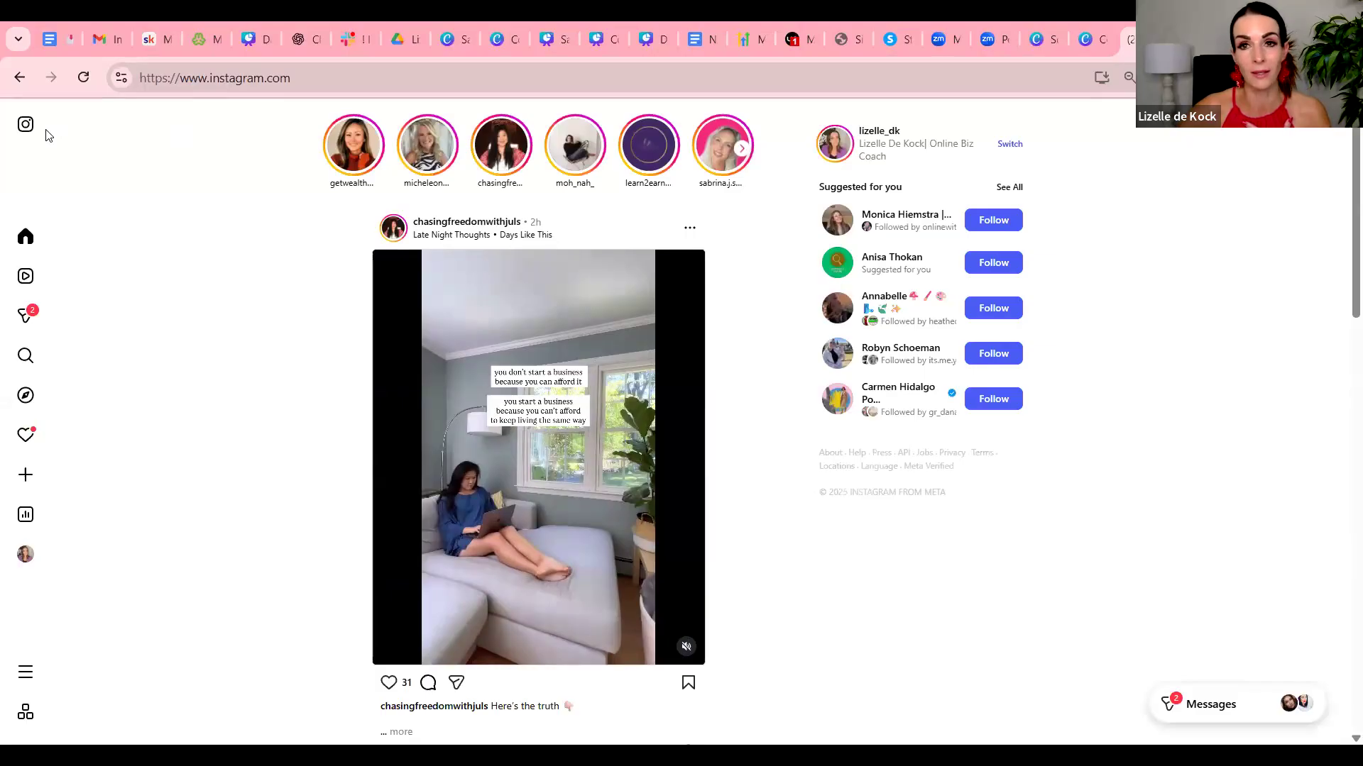
mouse_move(27, 258)
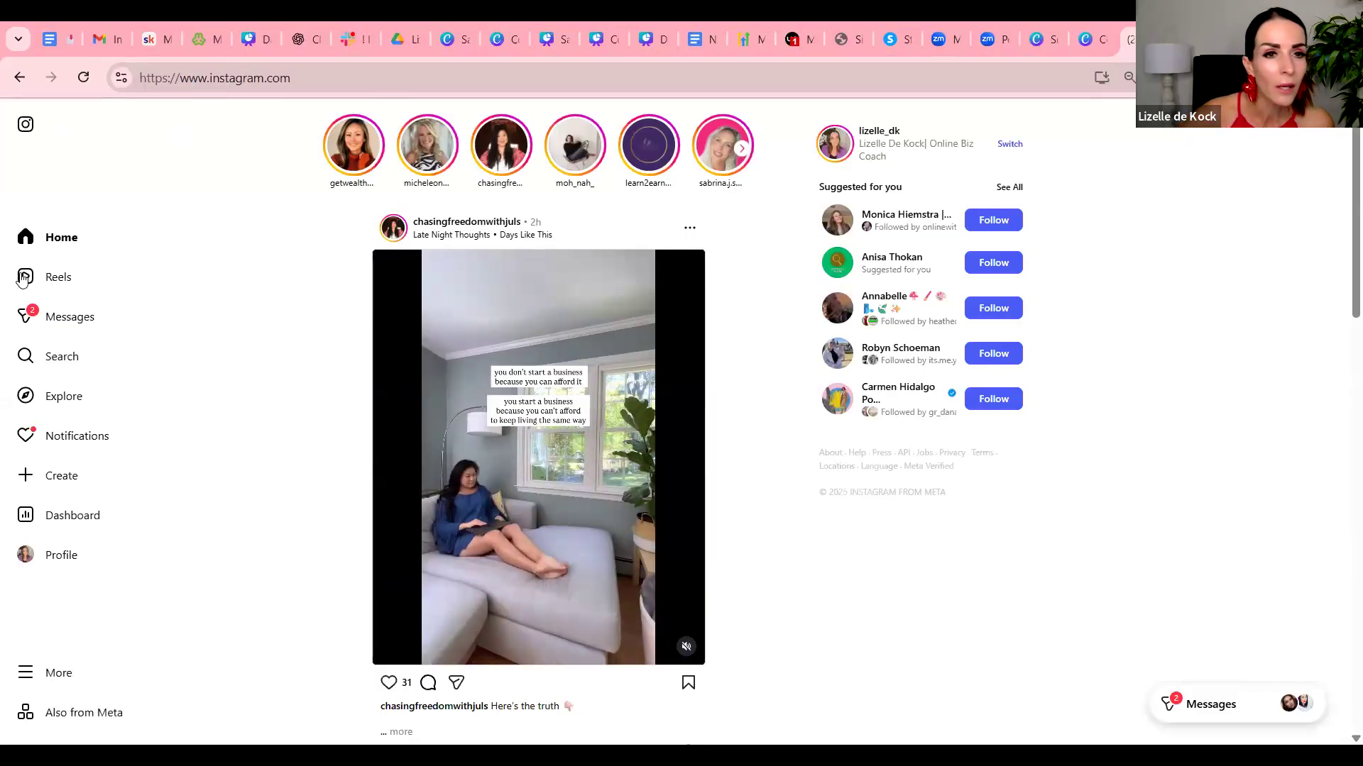
click(30, 557)
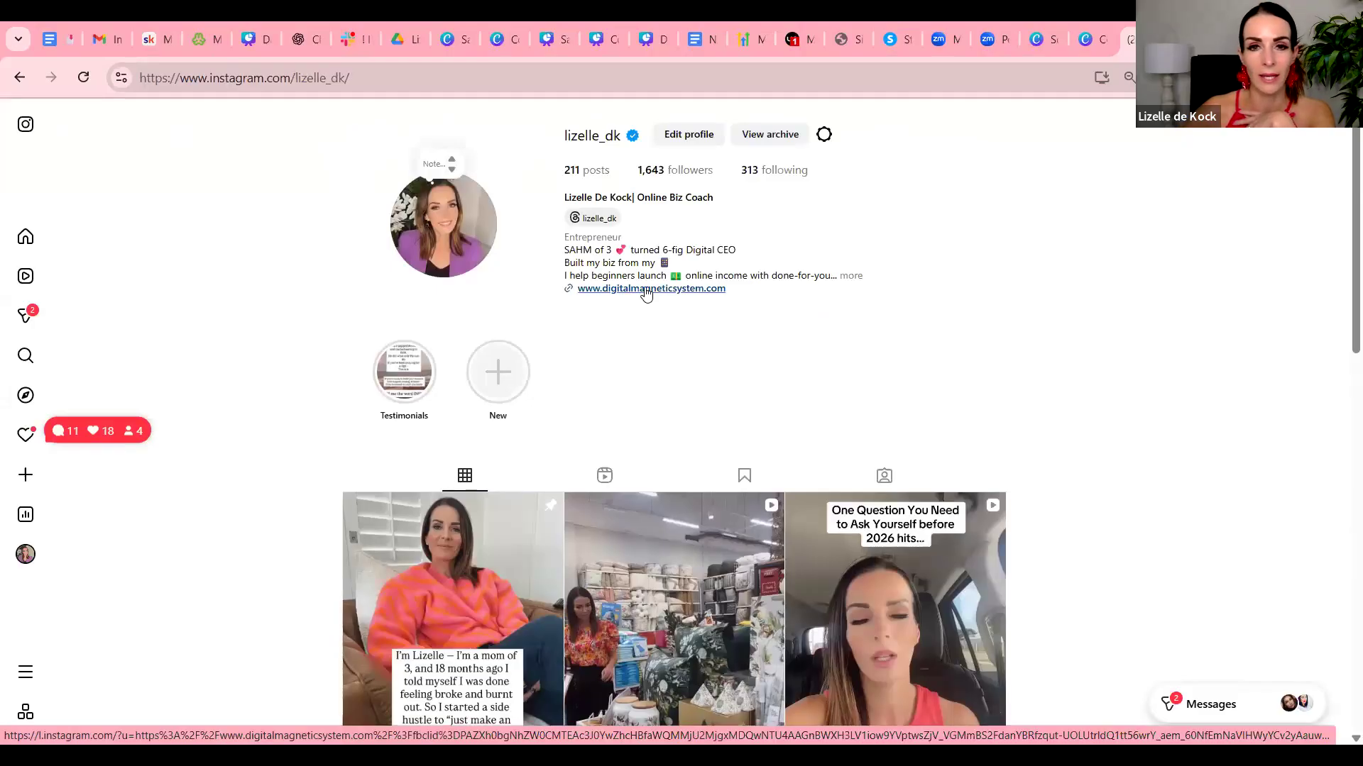
Open the website linked in the Instagram profile bio and examine the landing page from start to end.
click(684, 291)
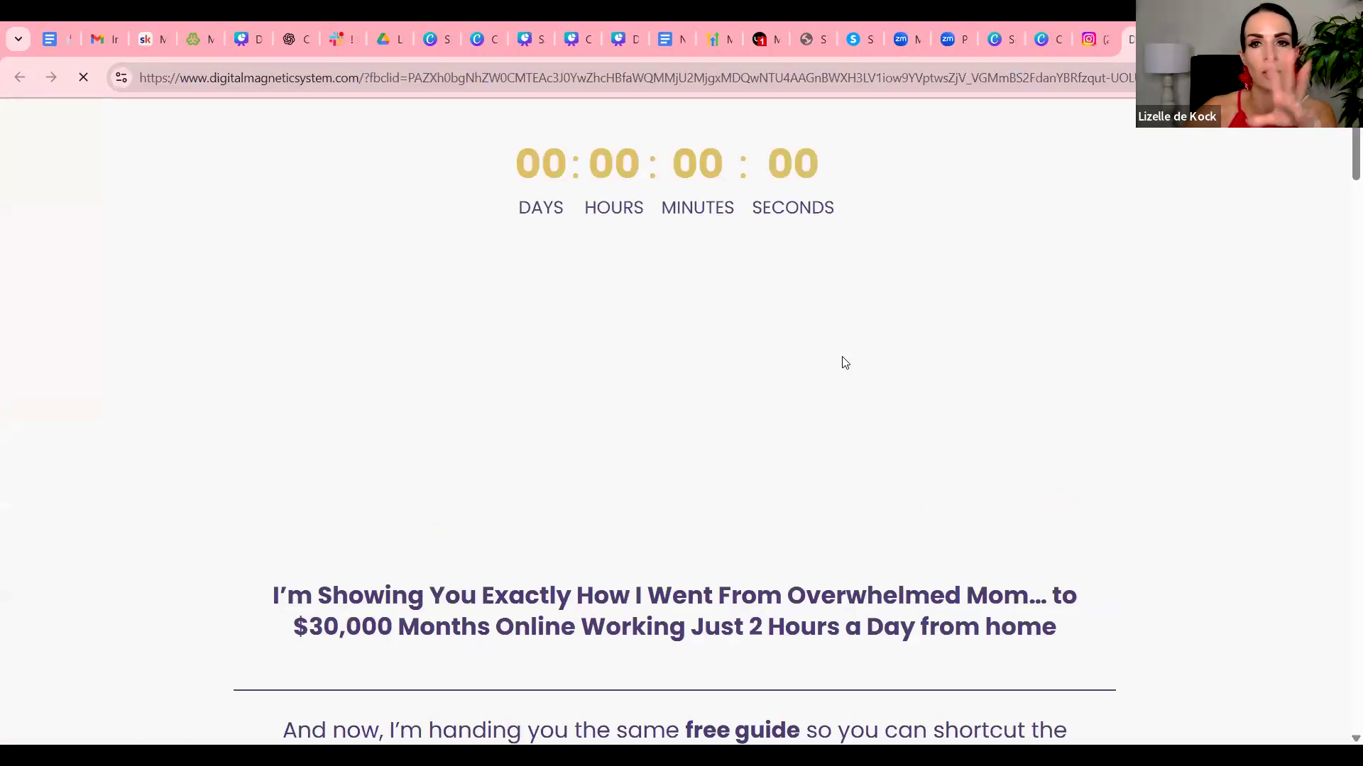
scroll(845, 363, down, 3)
scroll(843, 358, down, 5)
scroll(843, 361, up, 9)
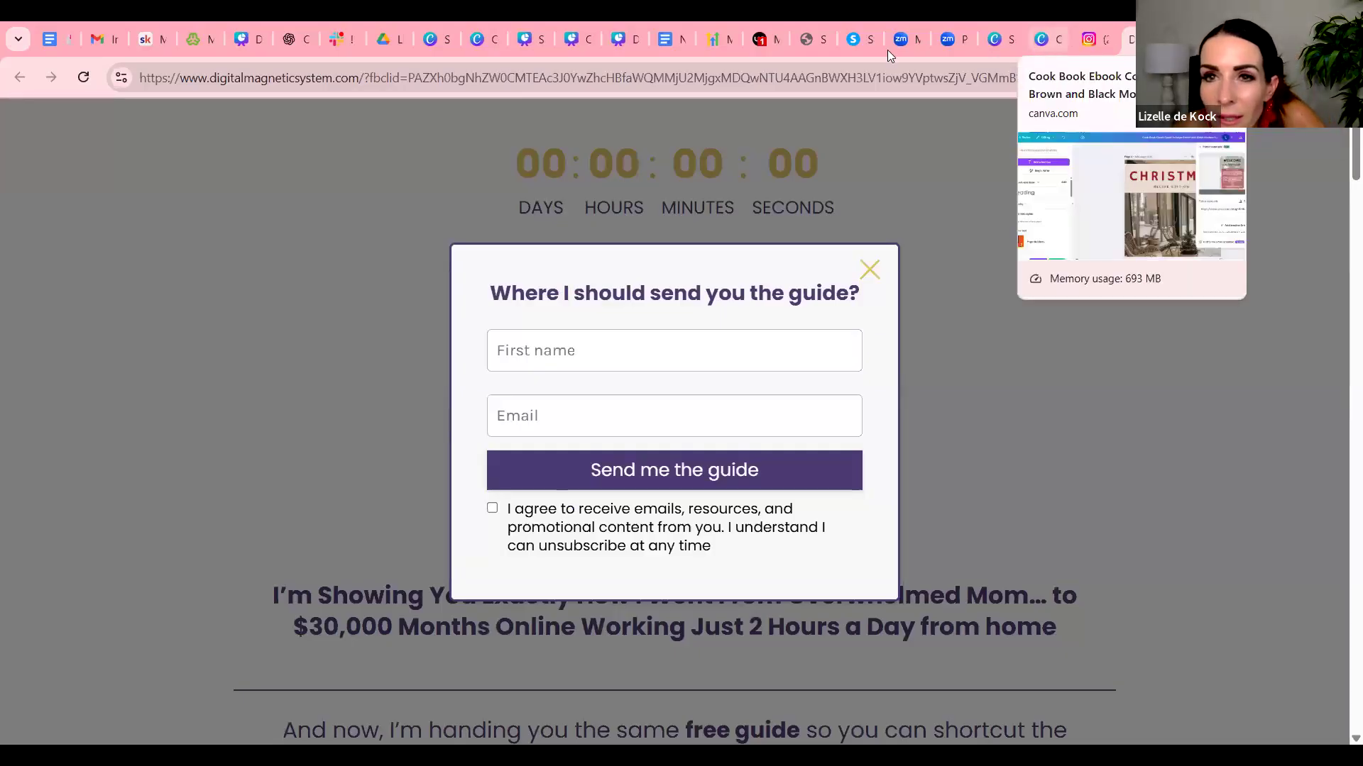
Switch back to the systeme.io store and review its mobile preview, header and digital download product.
click(862, 41)
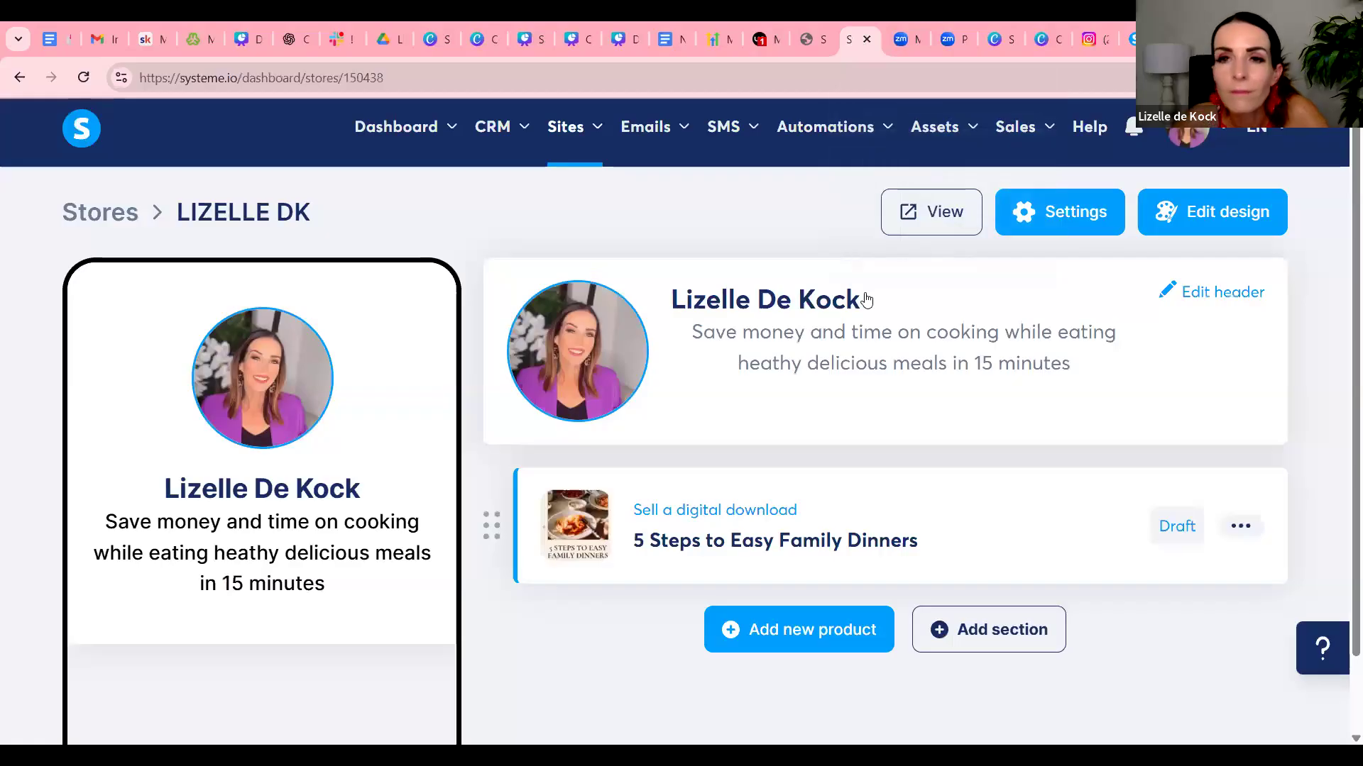
scroll(1058, 443, down, 2)
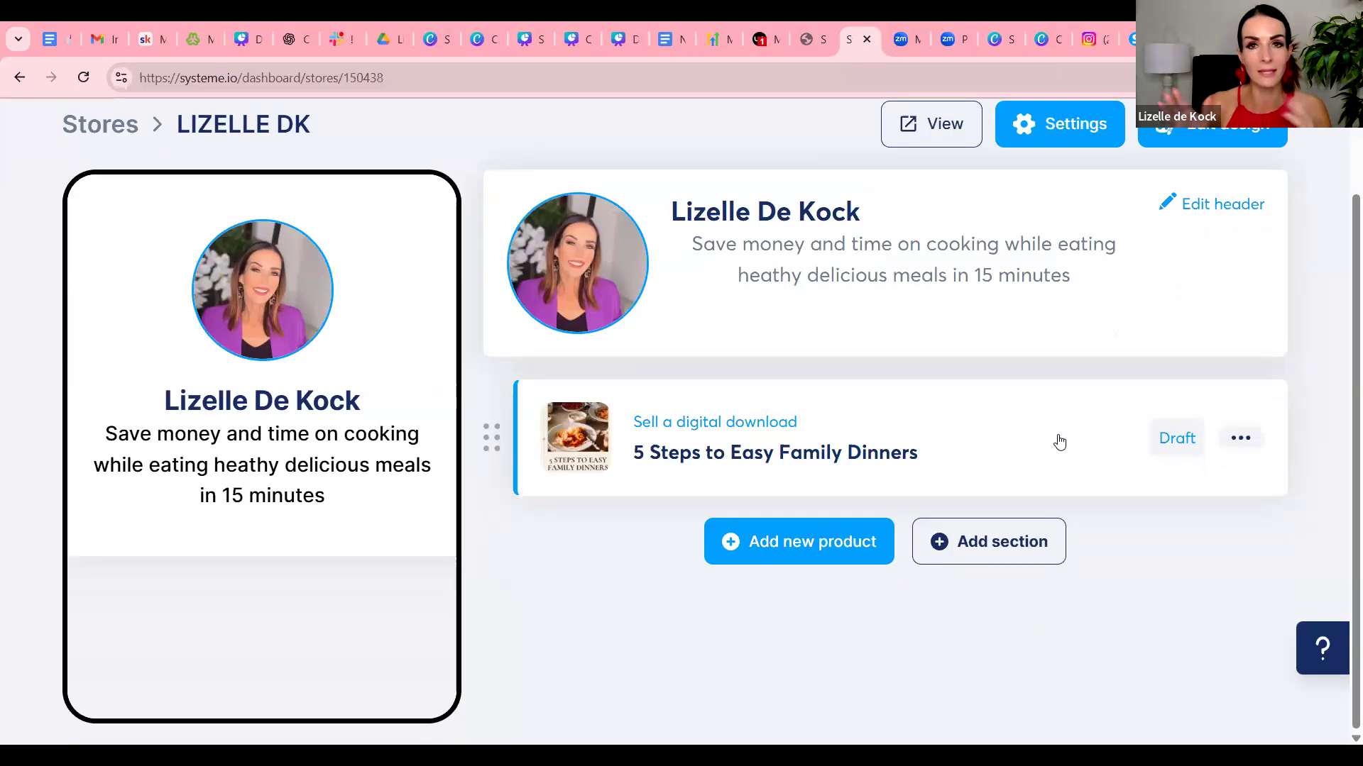
scroll(1066, 422, up, 2)
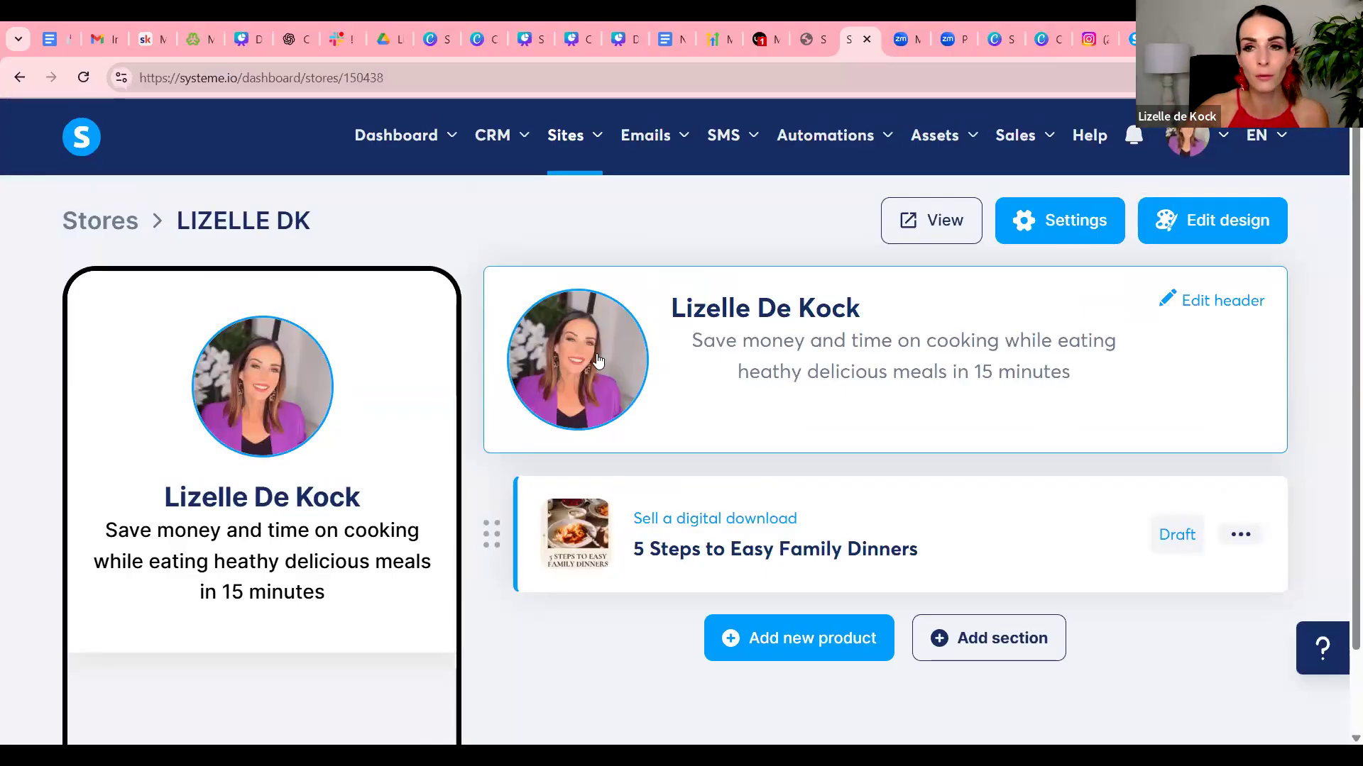
Open the store header for editing, check the display name, bio and social media link fields, and save the header.
click(1241, 306)
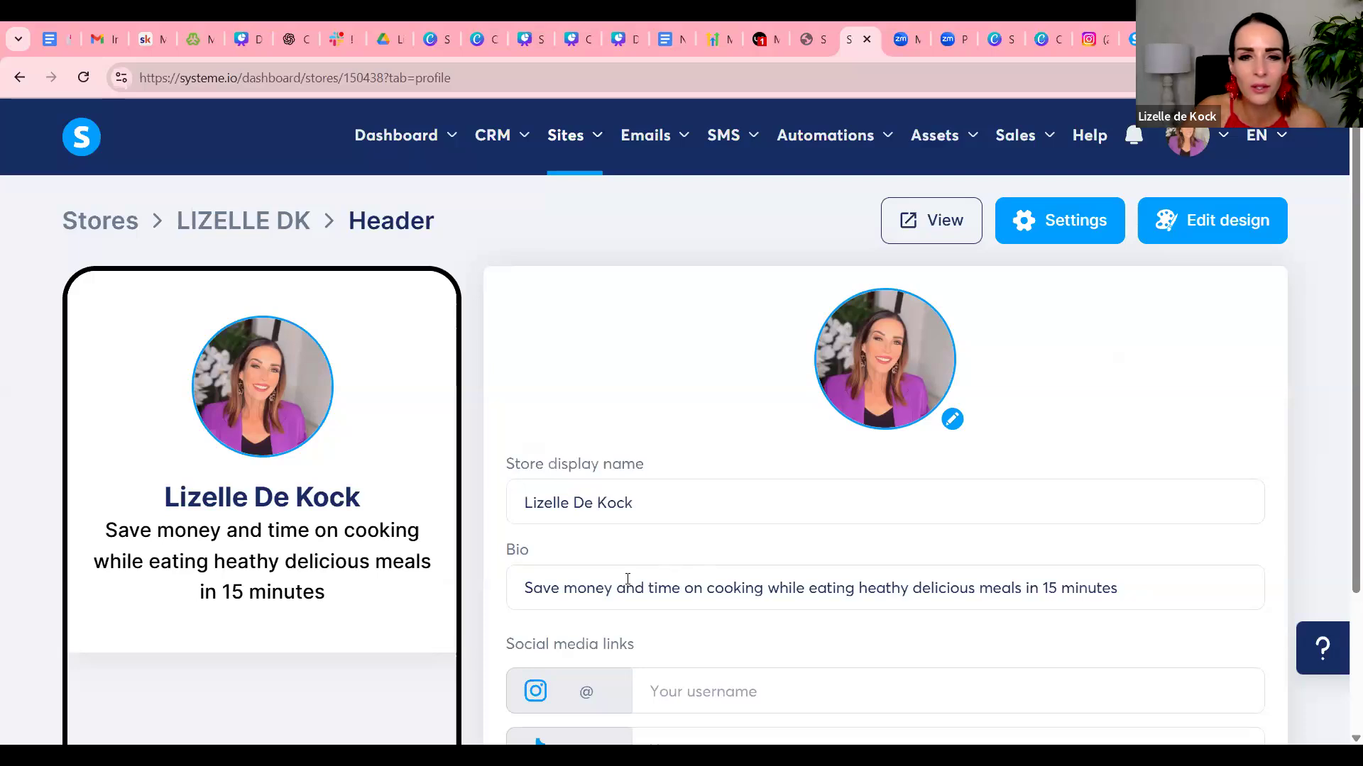
scroll(547, 440, down, 3)
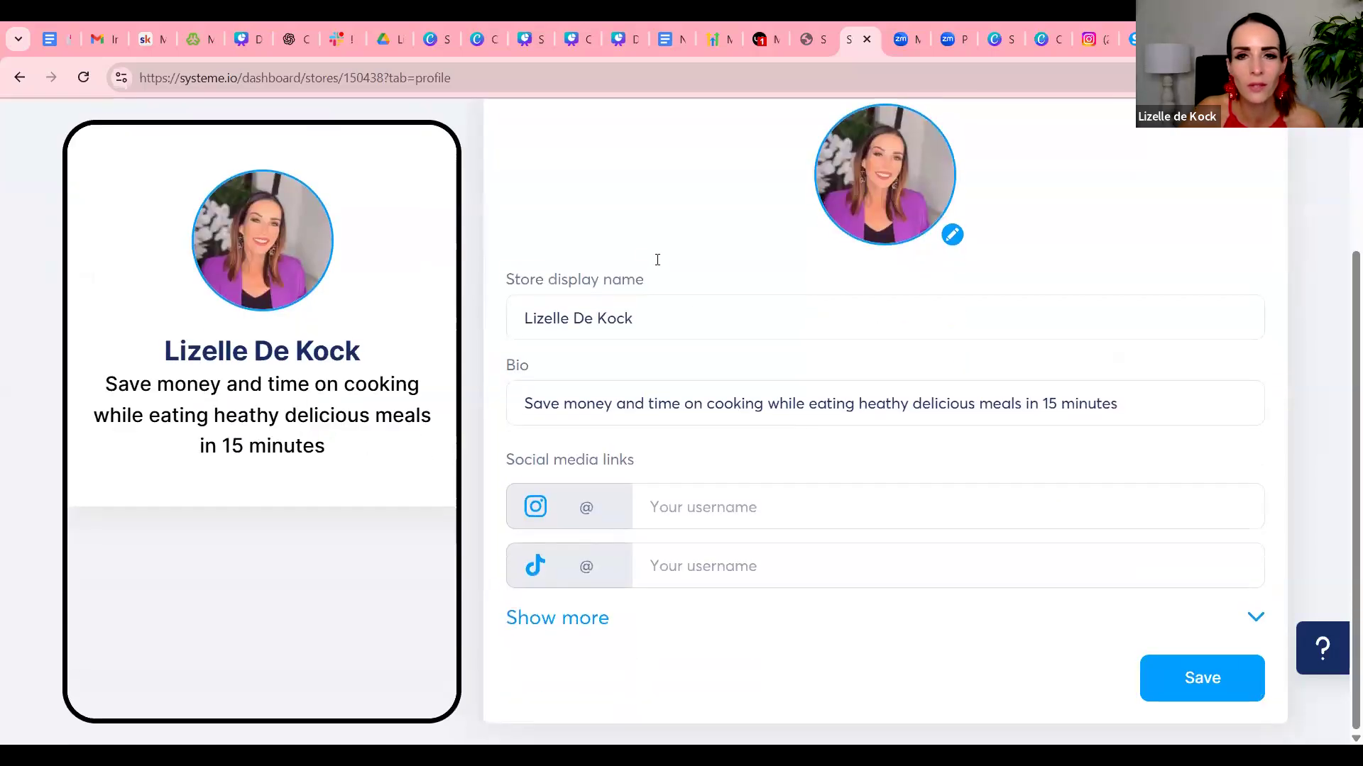
drag(687, 329, 505, 325)
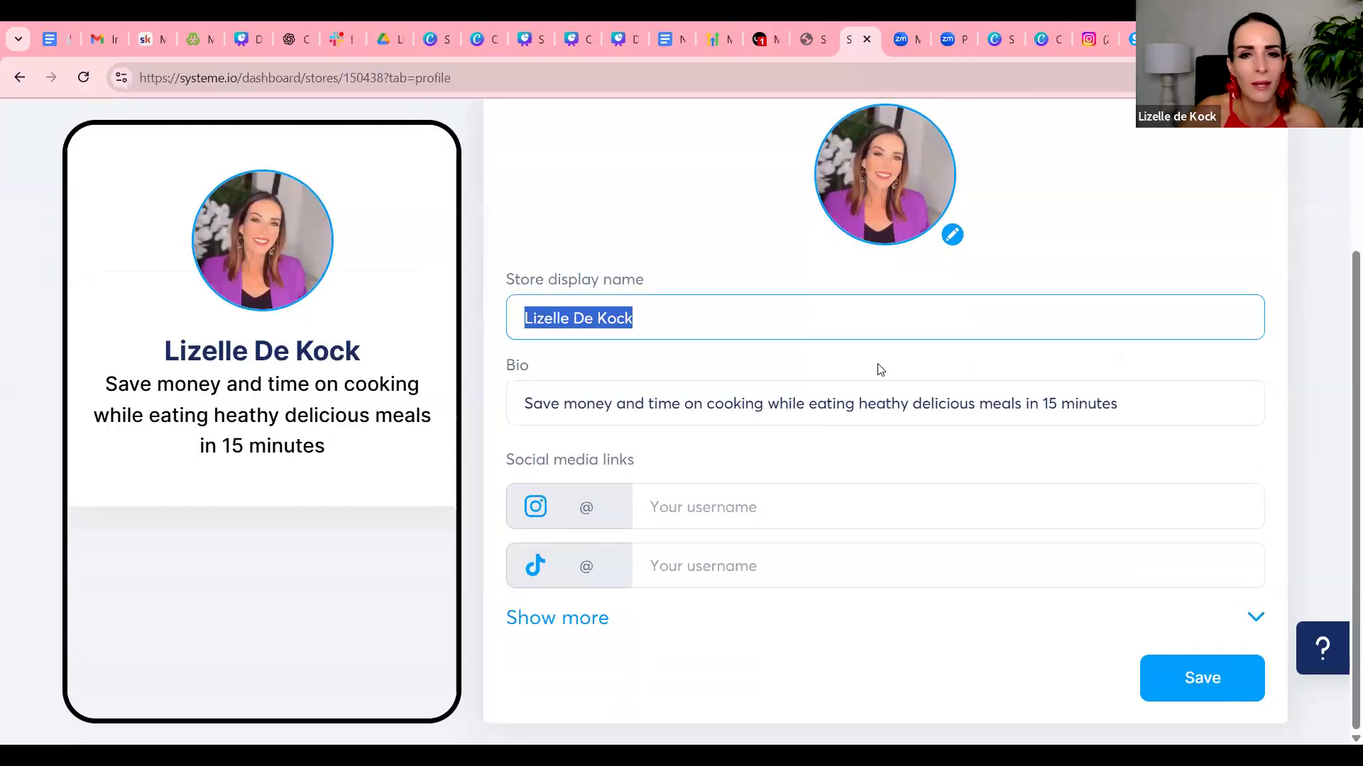
drag(1141, 402, 518, 389)
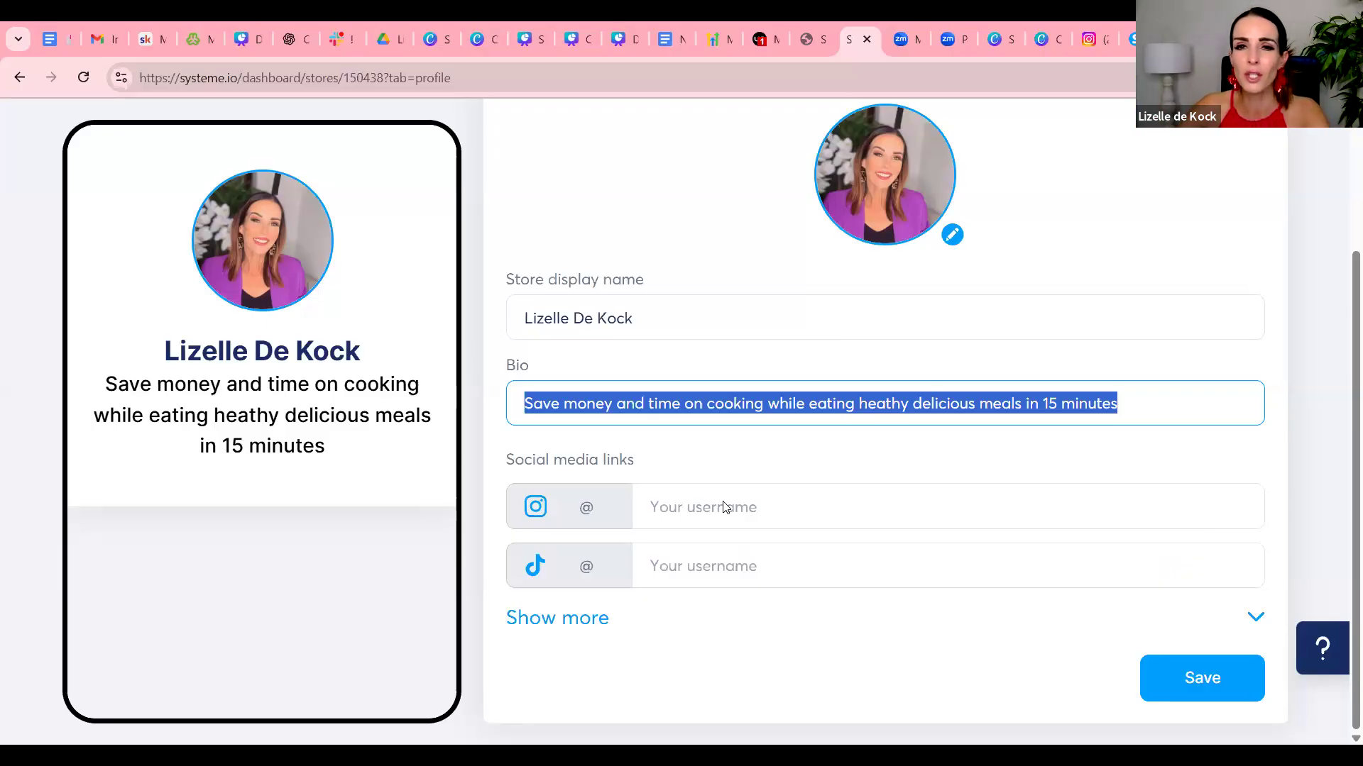
scroll(1280, 373, up, 3)
scroll(1280, 374, down, 3)
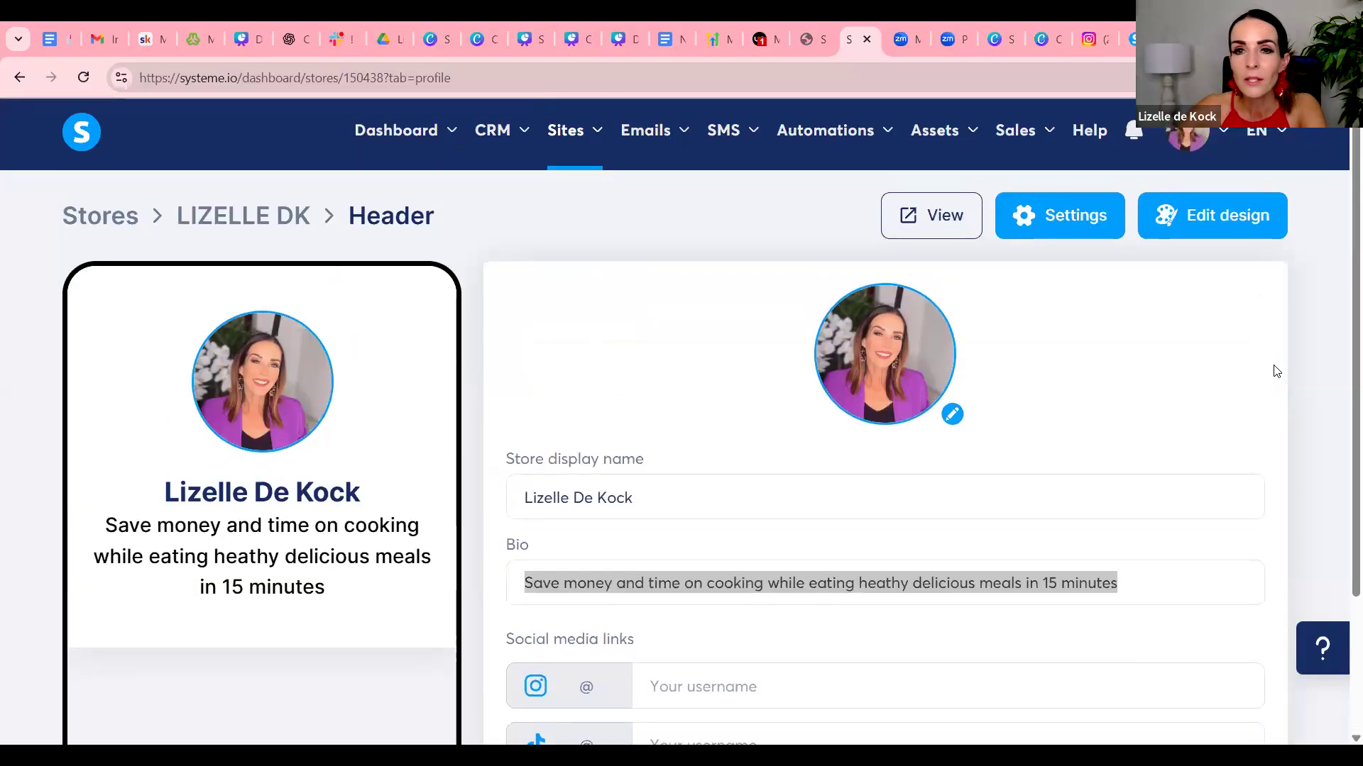
scroll(1271, 369, down, 3)
click(1174, 680)
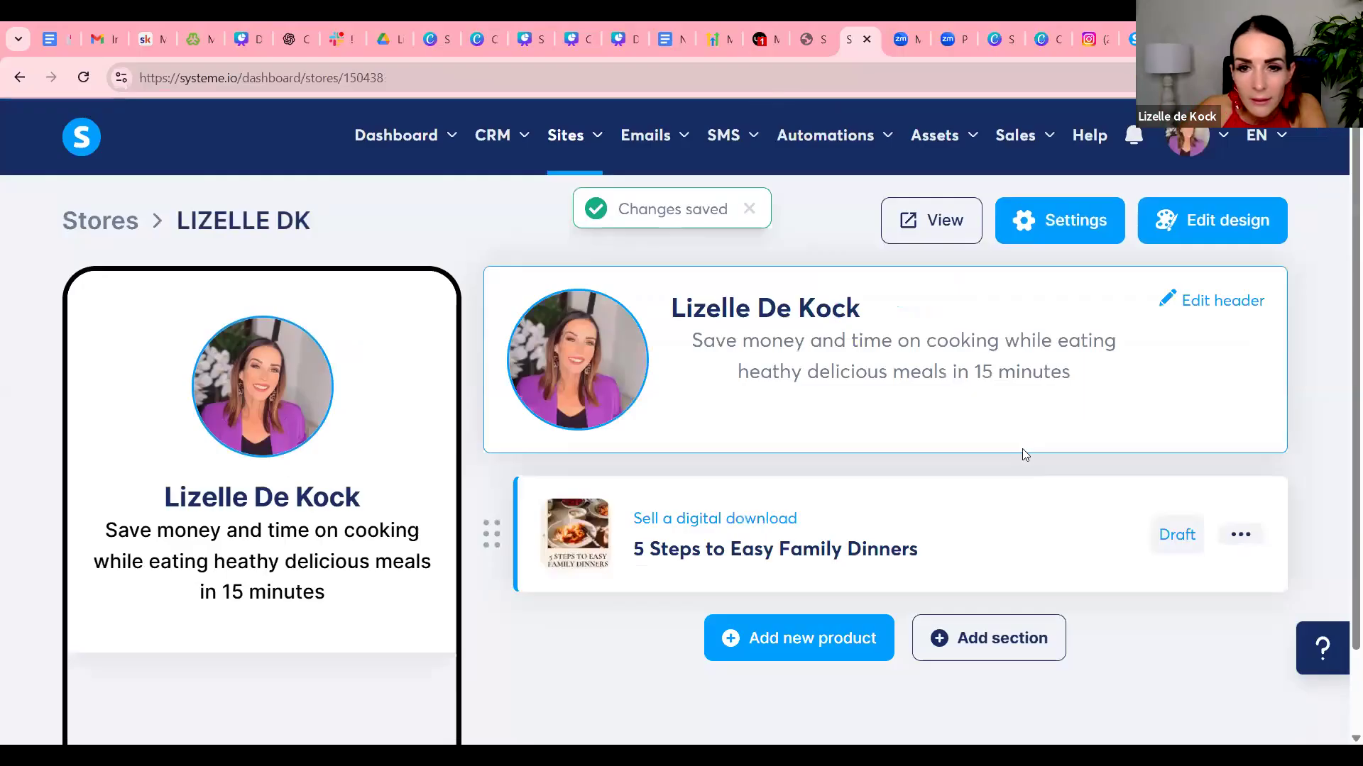
scroll(1022, 449, down, 1)
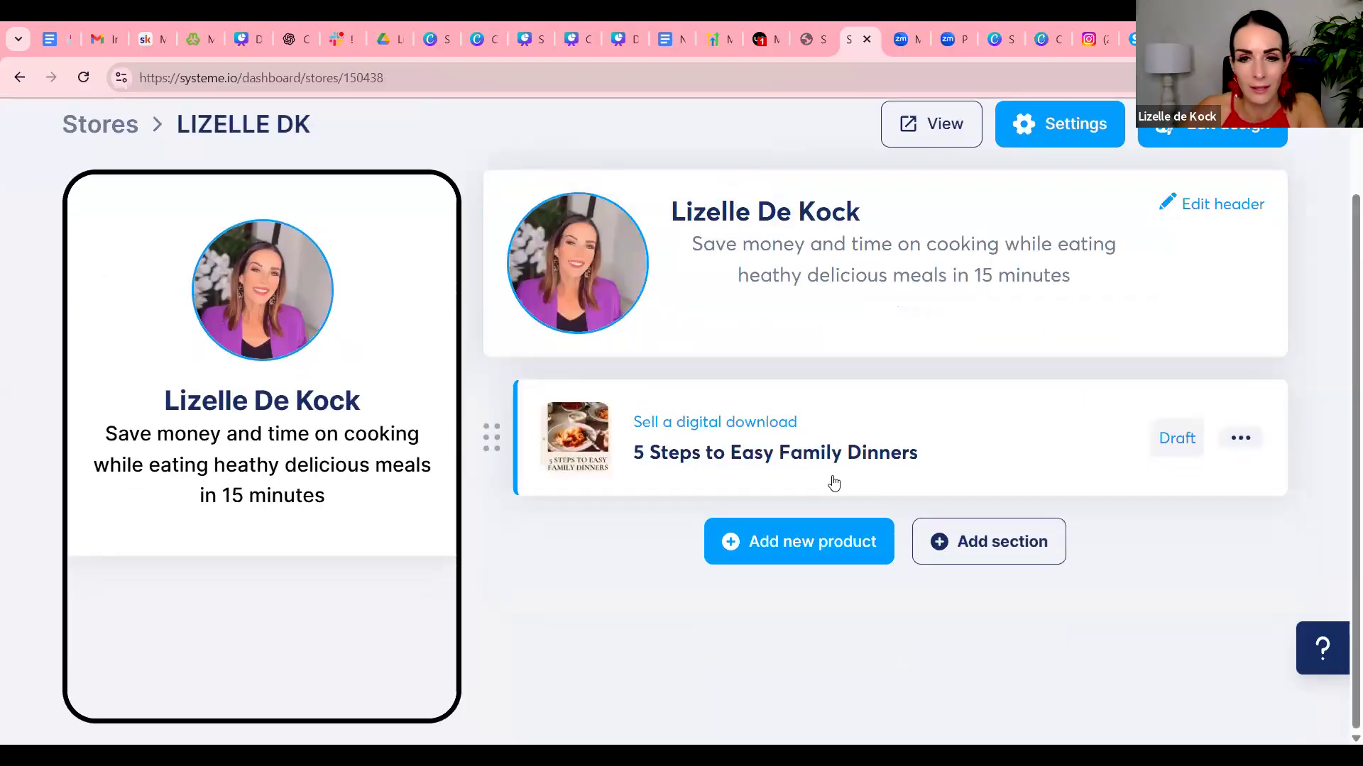
scroll(995, 385, up, 1)
scroll(995, 385, up, 1)
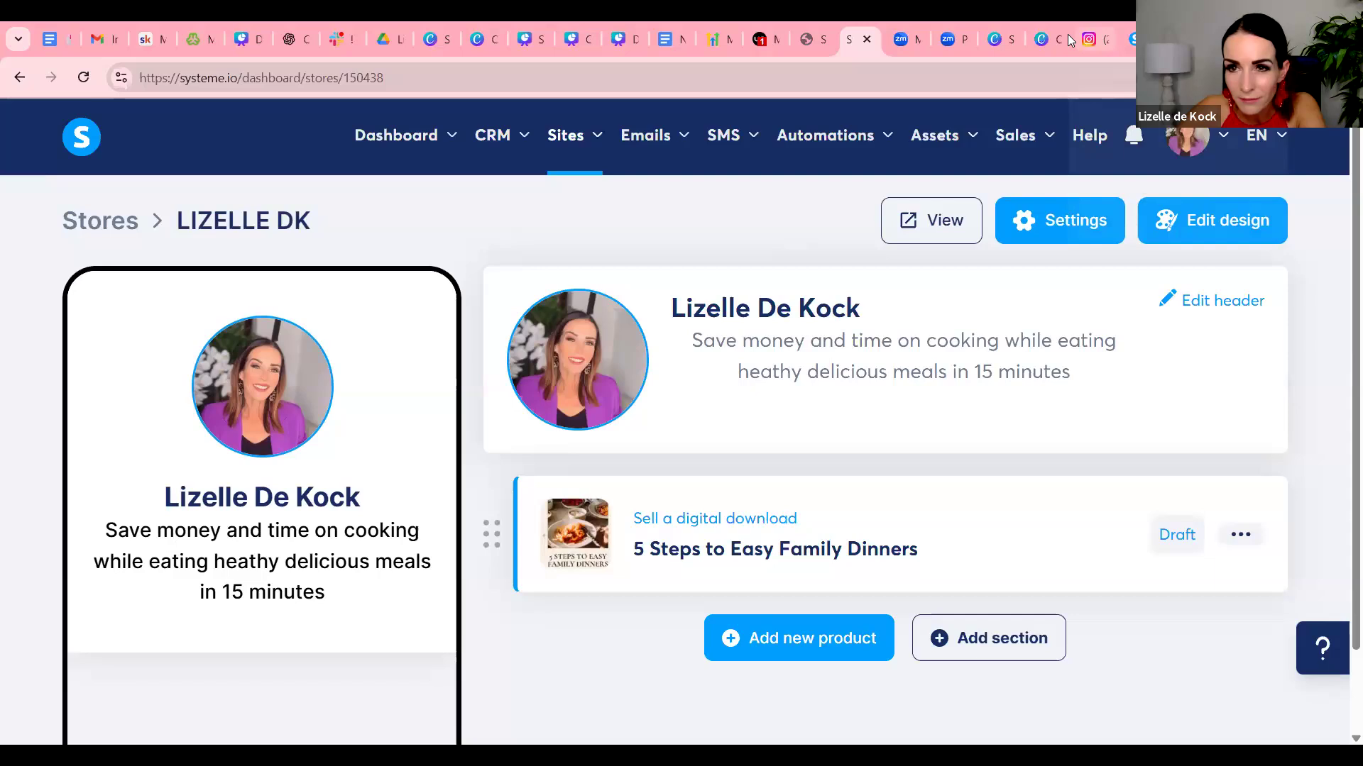
Switch to the Canva Christmas cookbook design and download only page 1, the cover, as a PNG.
click(1047, 39)
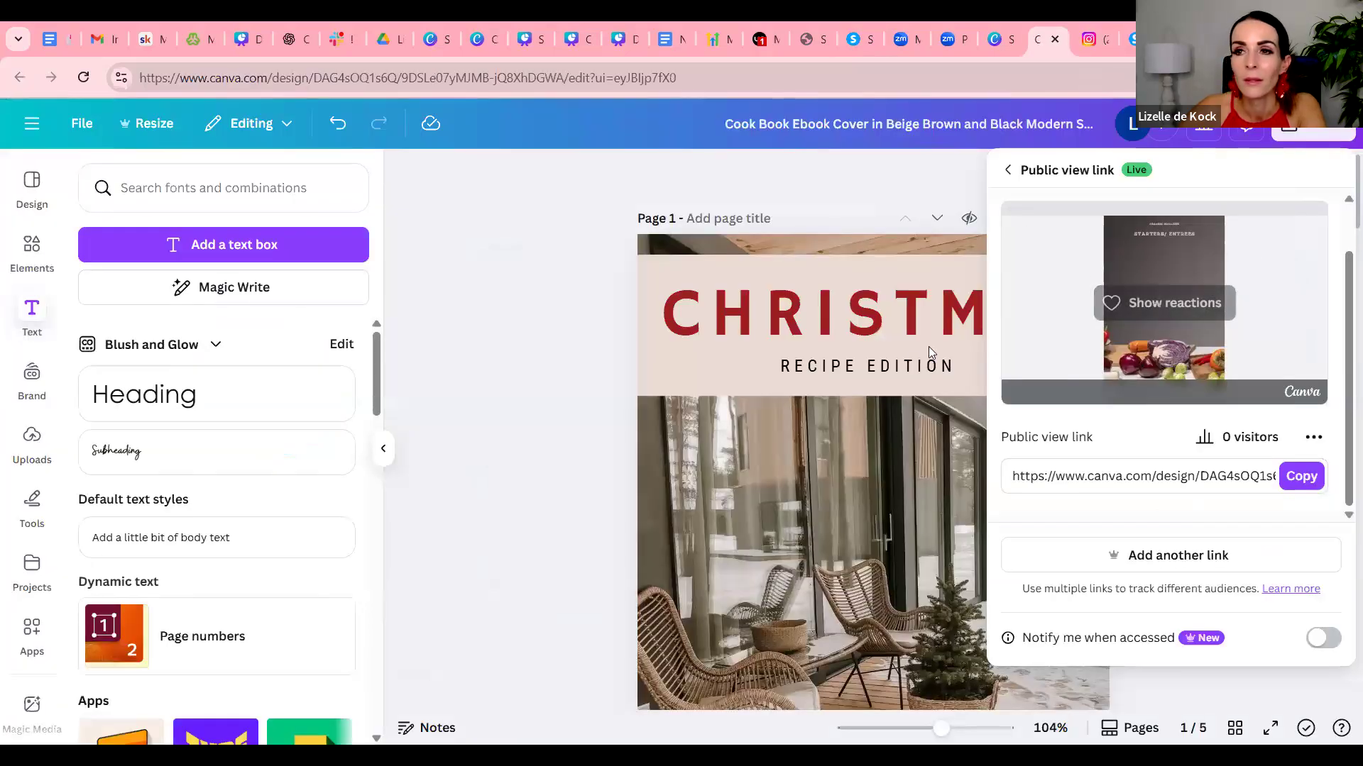
click(596, 306)
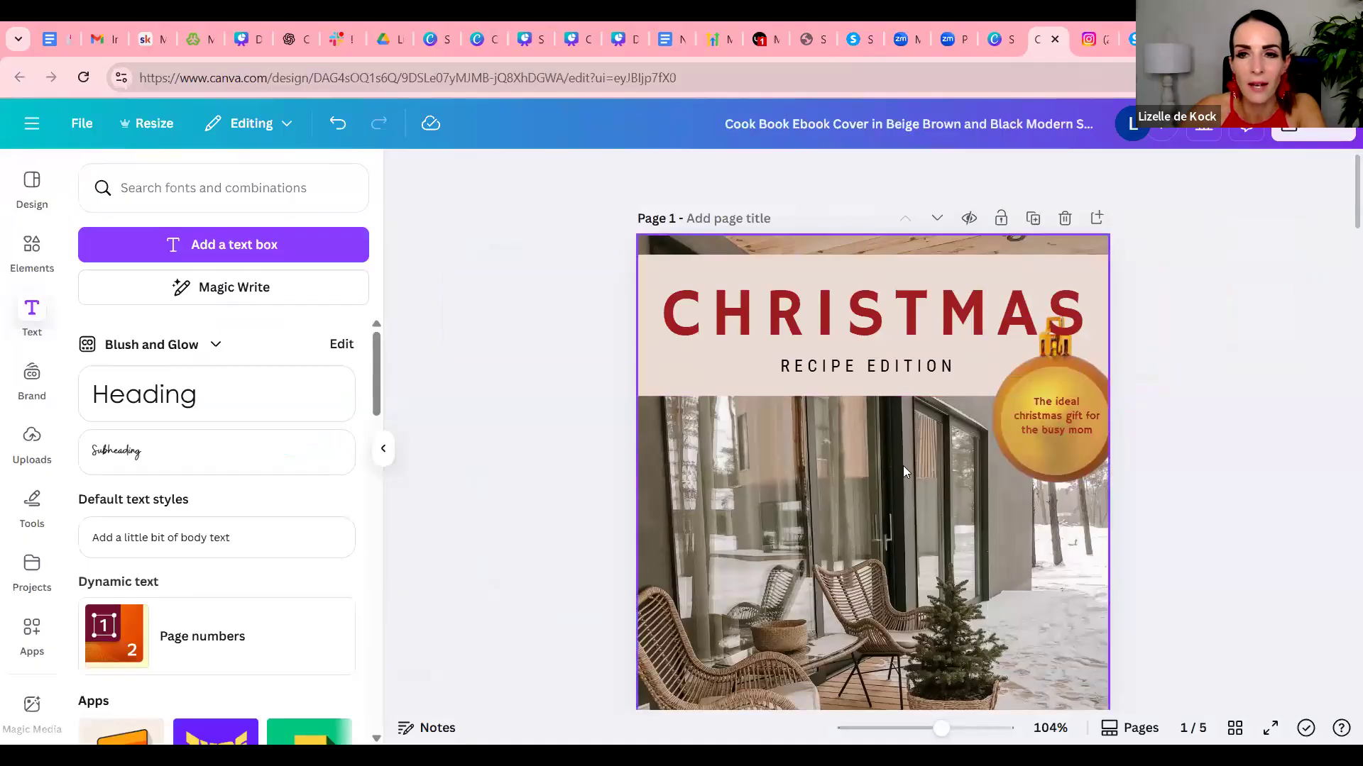
click(1312, 134)
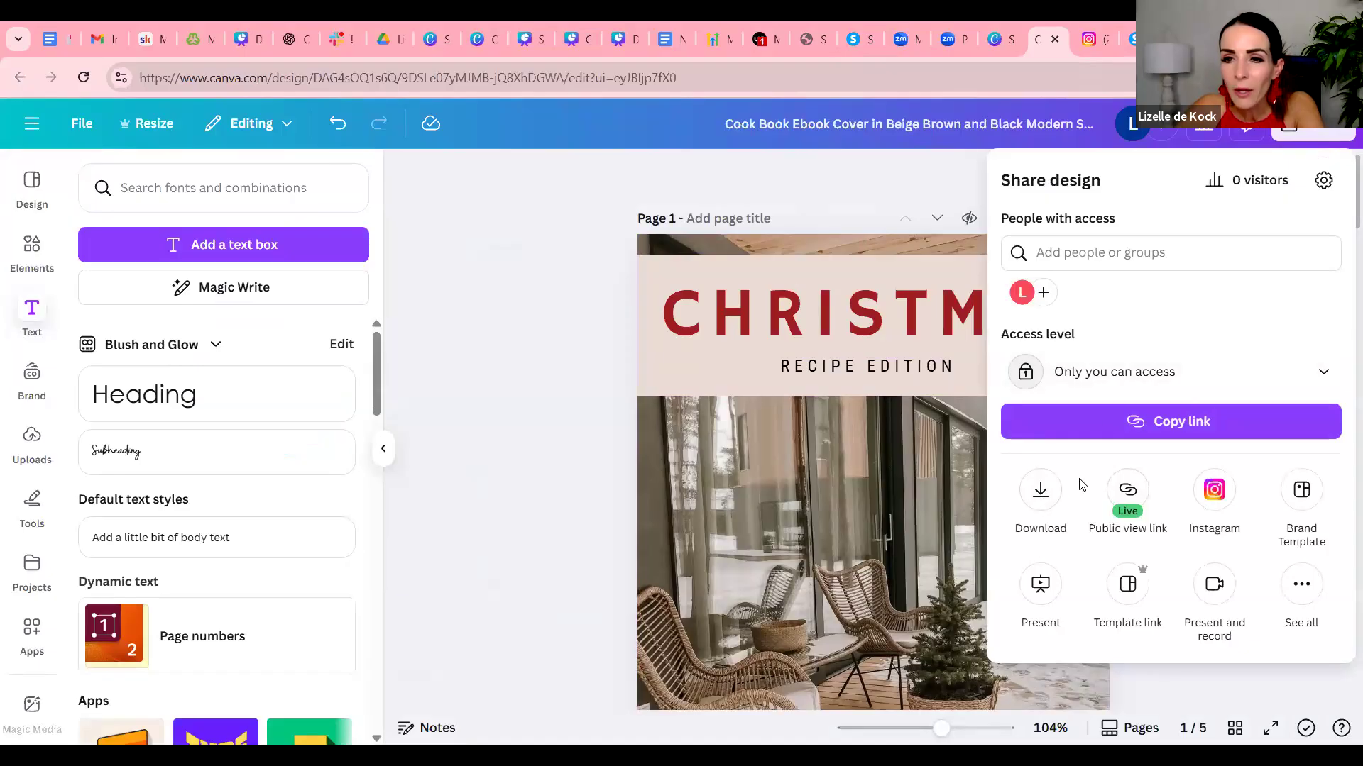
click(1041, 490)
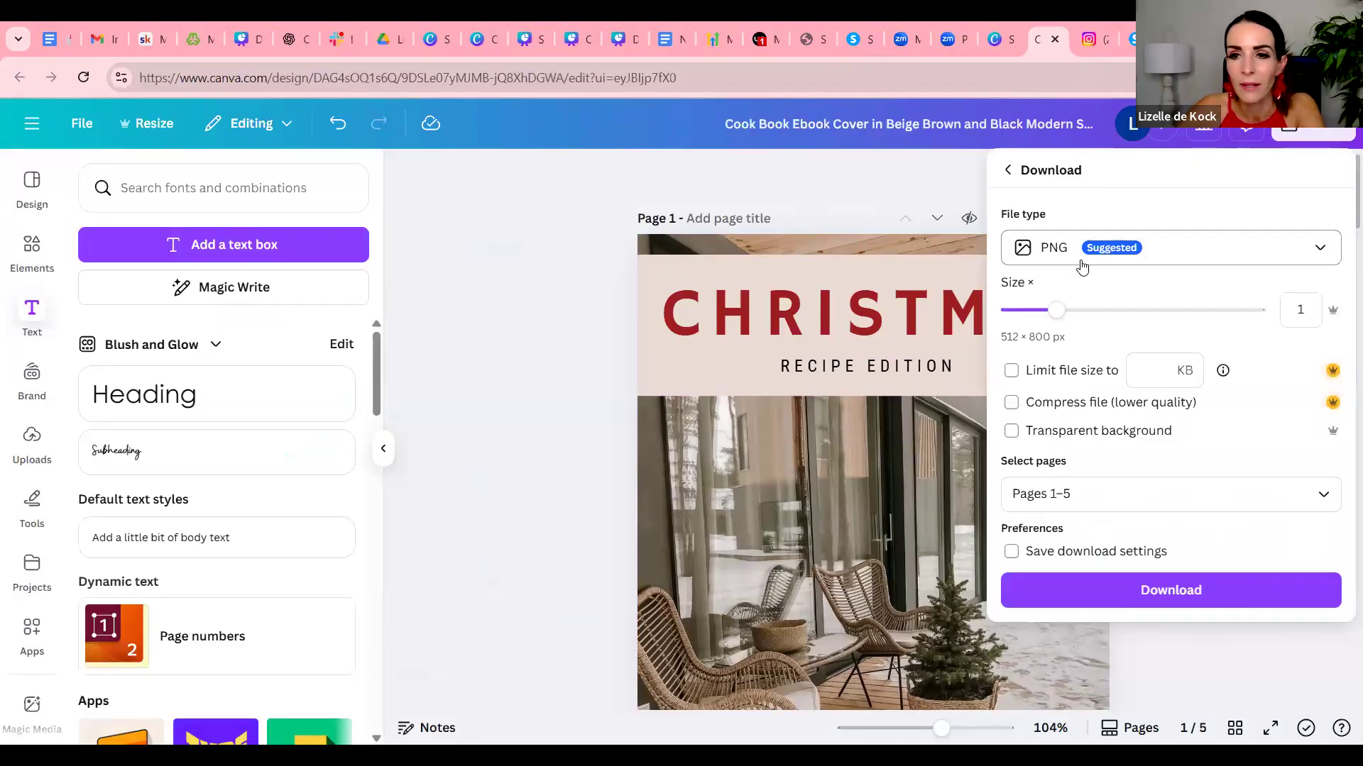
click(1124, 497)
key(BackSpace)
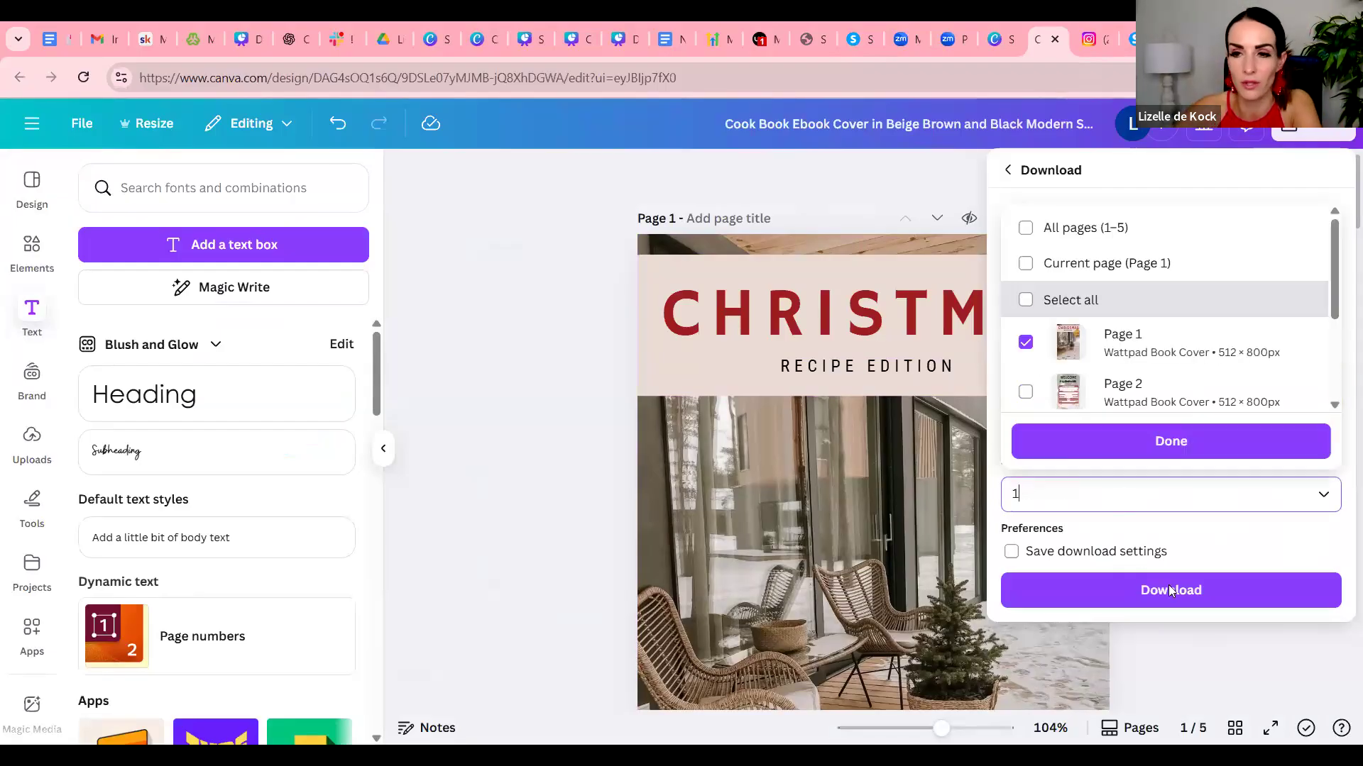
click(1171, 594)
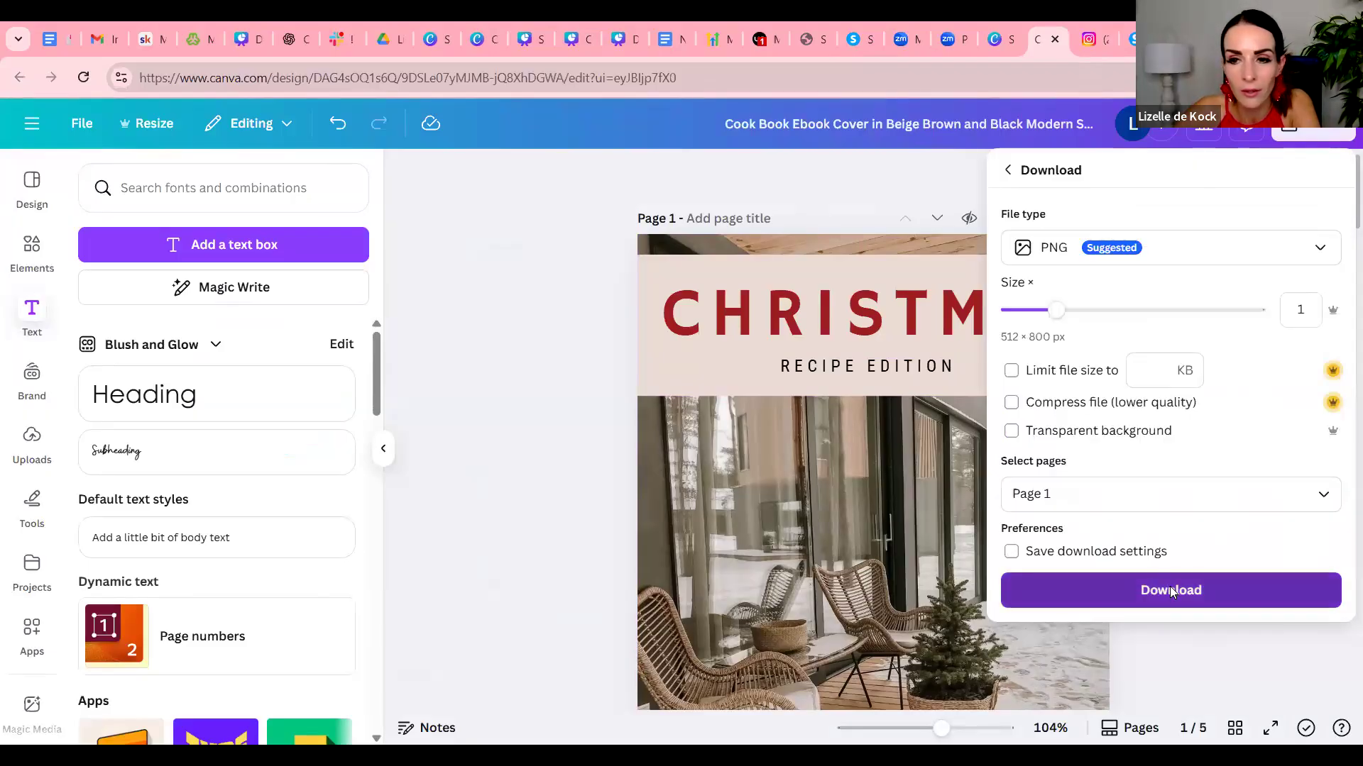
click(1171, 591)
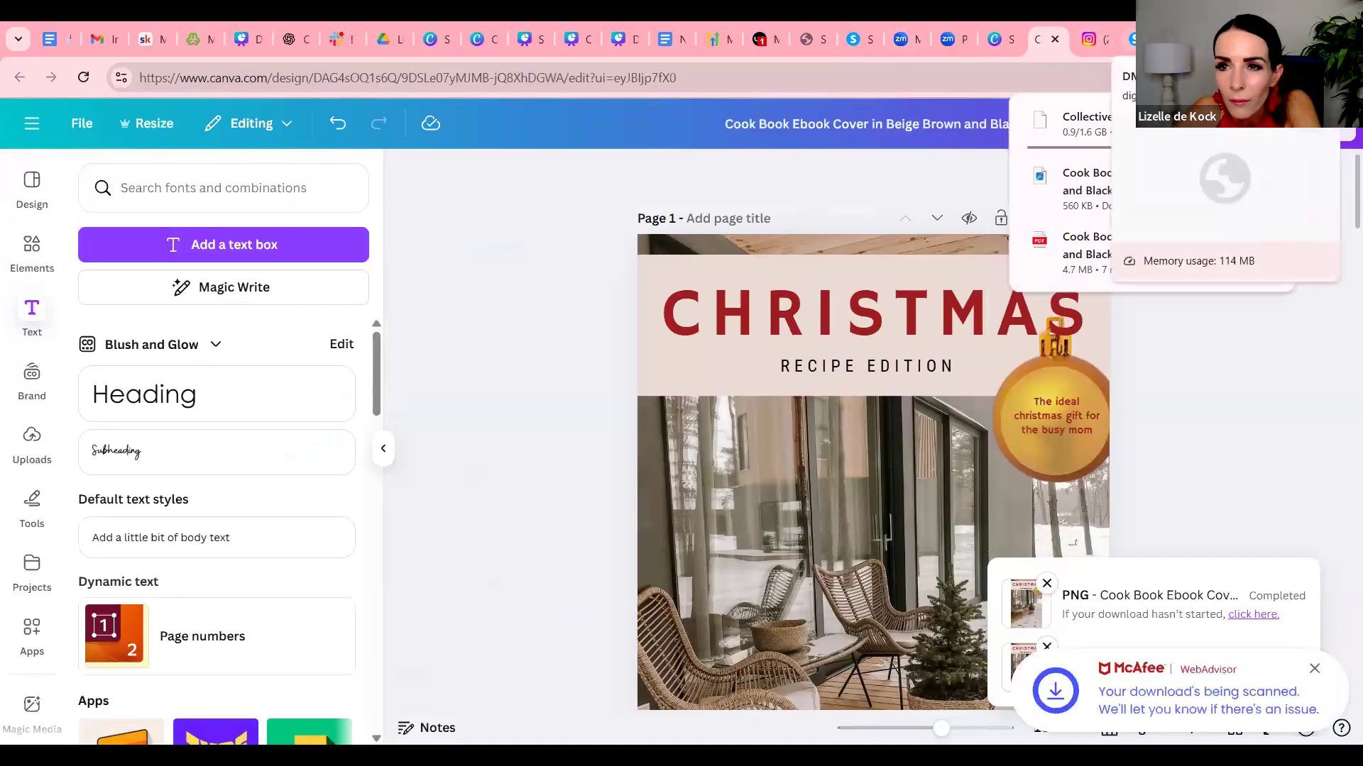
Return to the systeme.io store and add a new product of the type Sell a digital download.
click(857, 41)
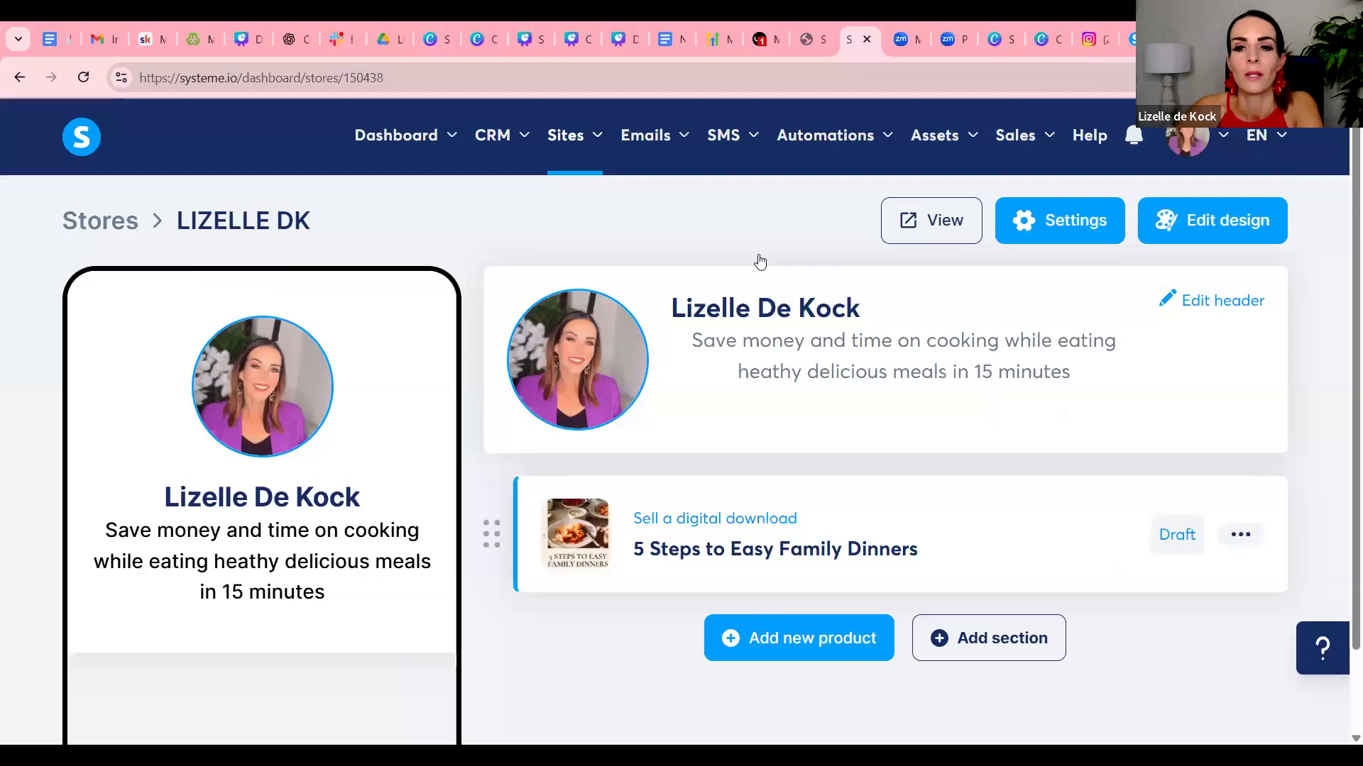
scroll(953, 511, down, 1)
scroll(862, 365, up, 1)
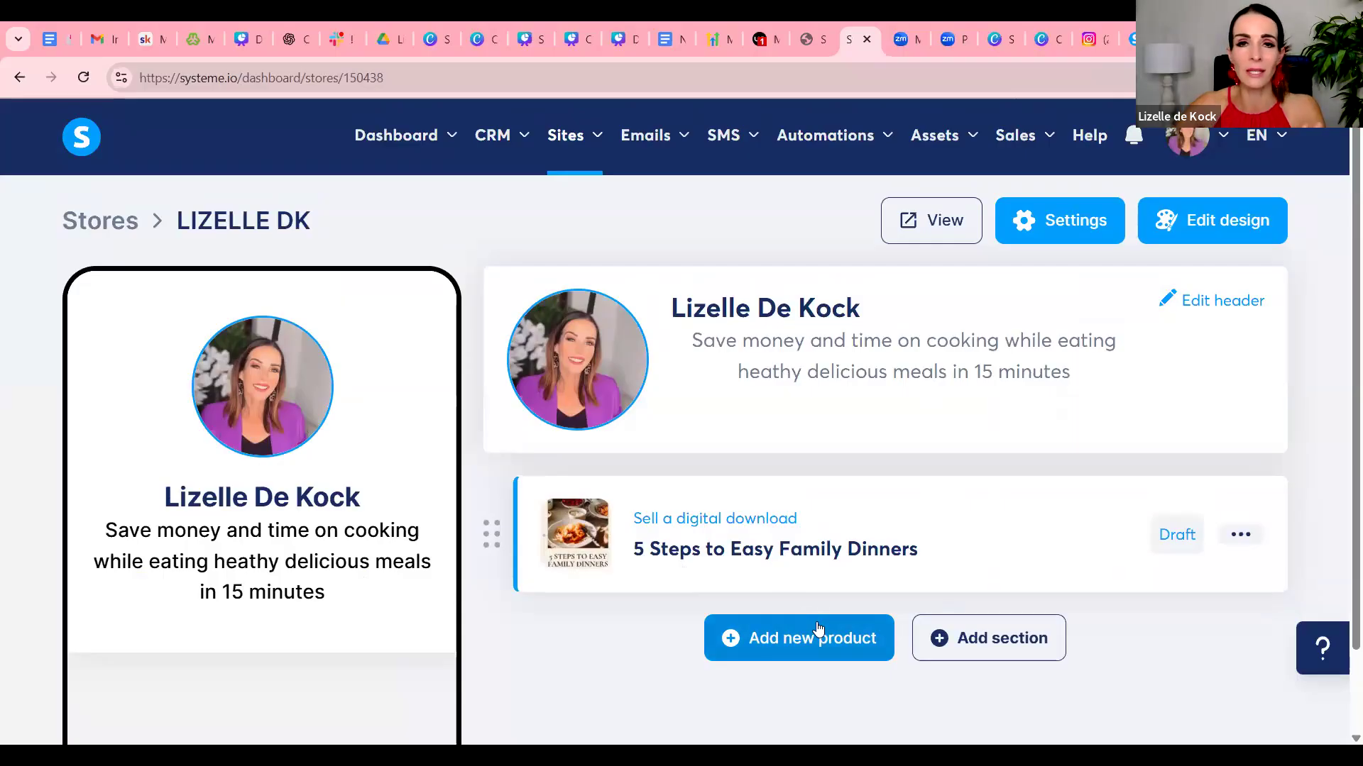
click(862, 634)
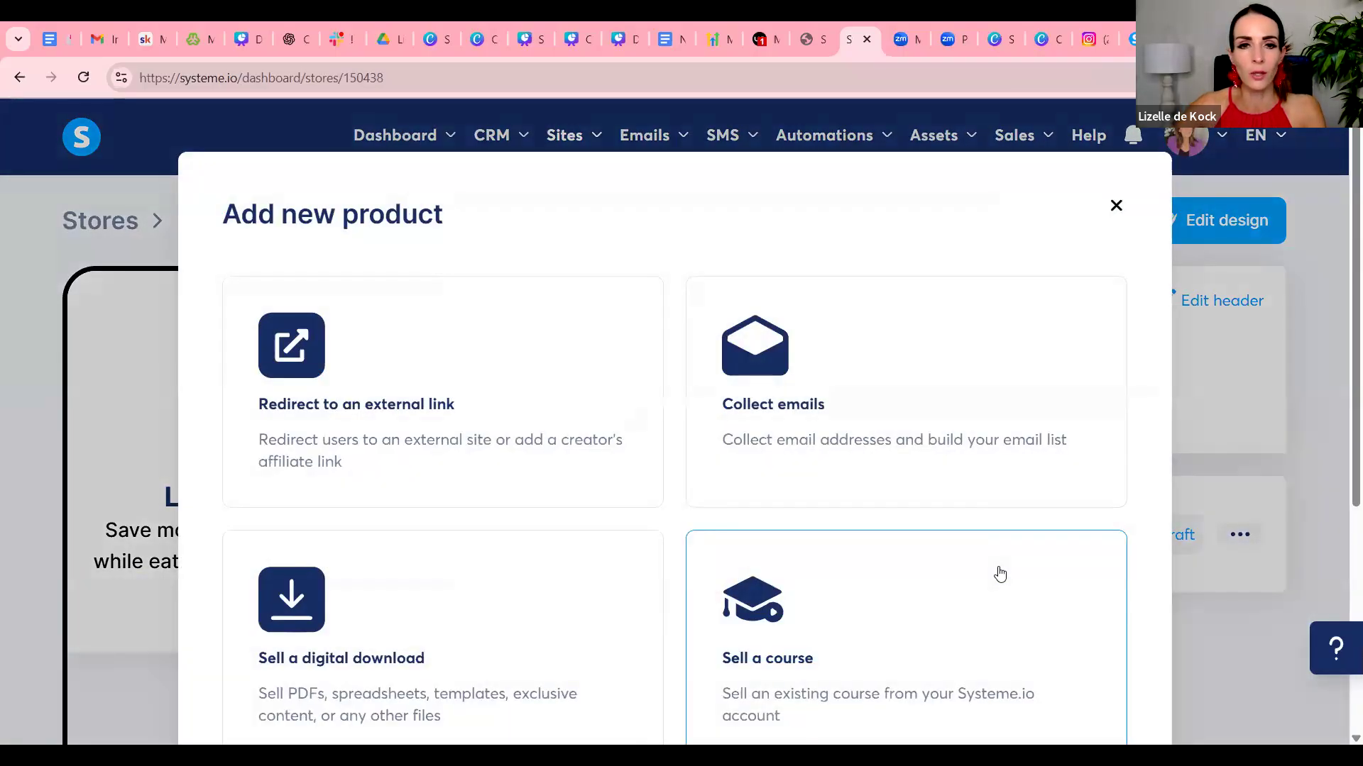
scroll(816, 474, down, 1)
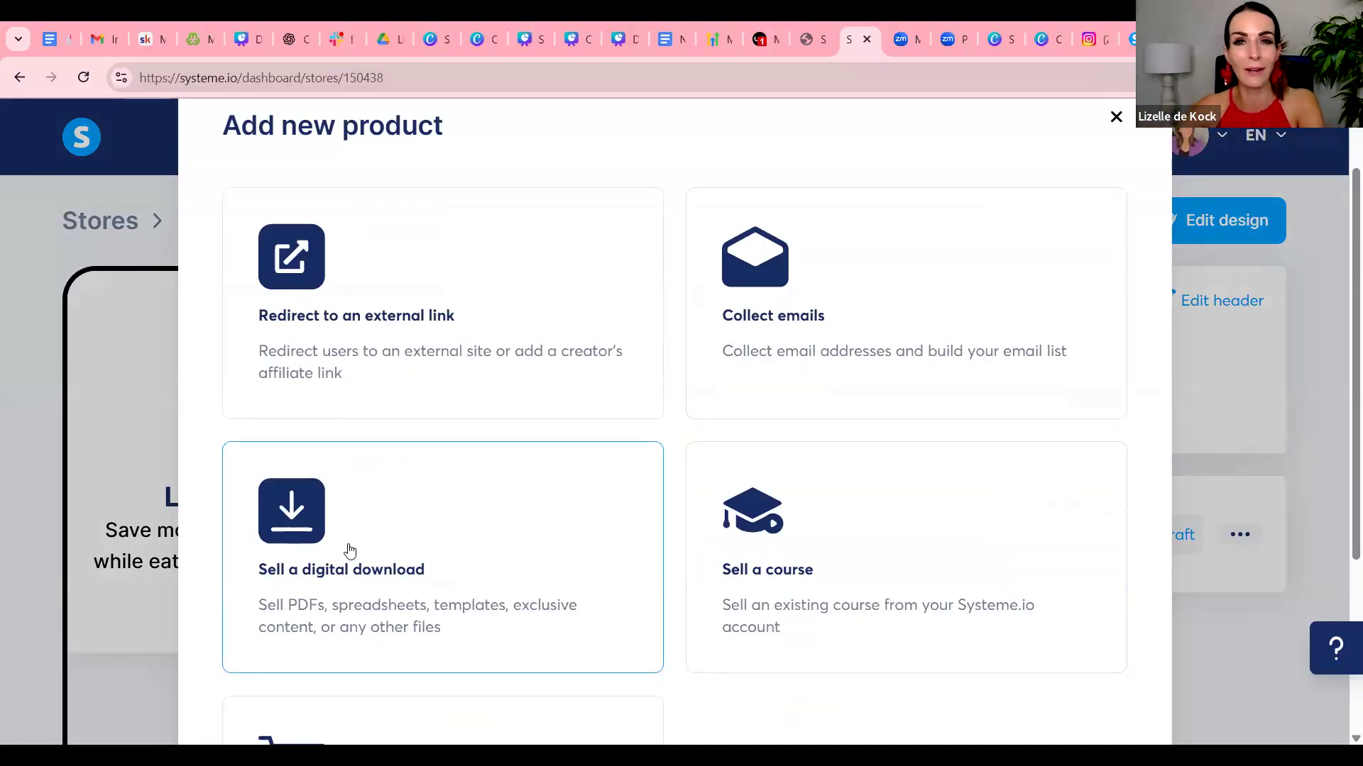
click(284, 517)
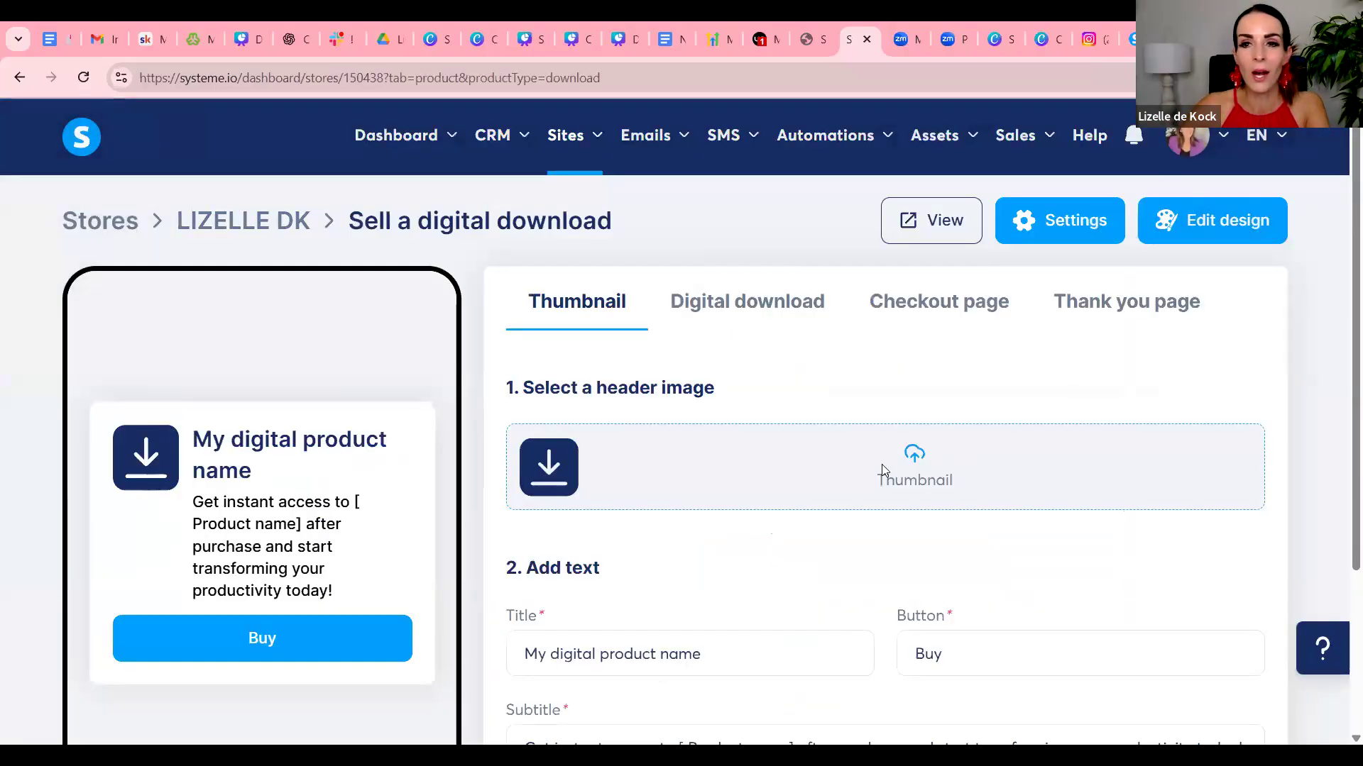
Upload the downloaded Christmas cookbook cover image from the Downloads folder for the product thumbnail.
click(931, 463)
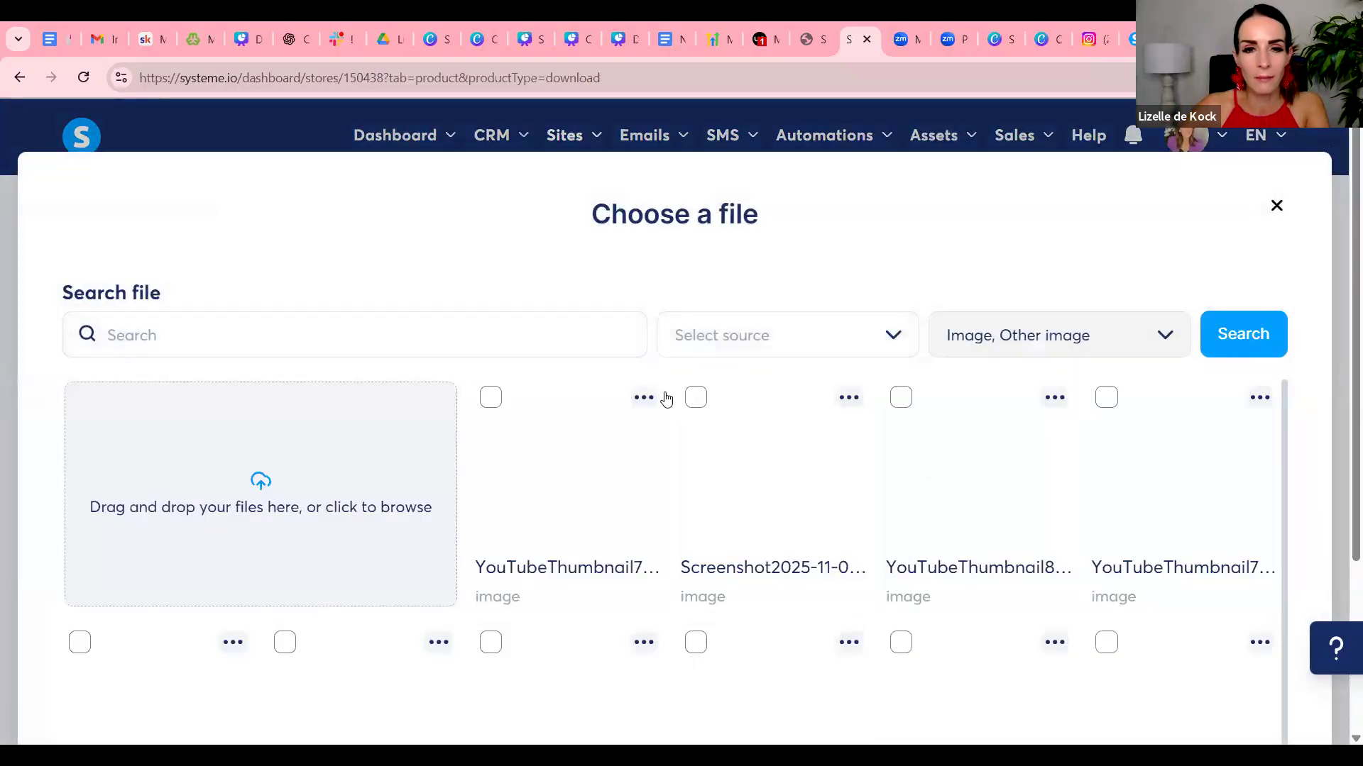
click(272, 490)
click(283, 217)
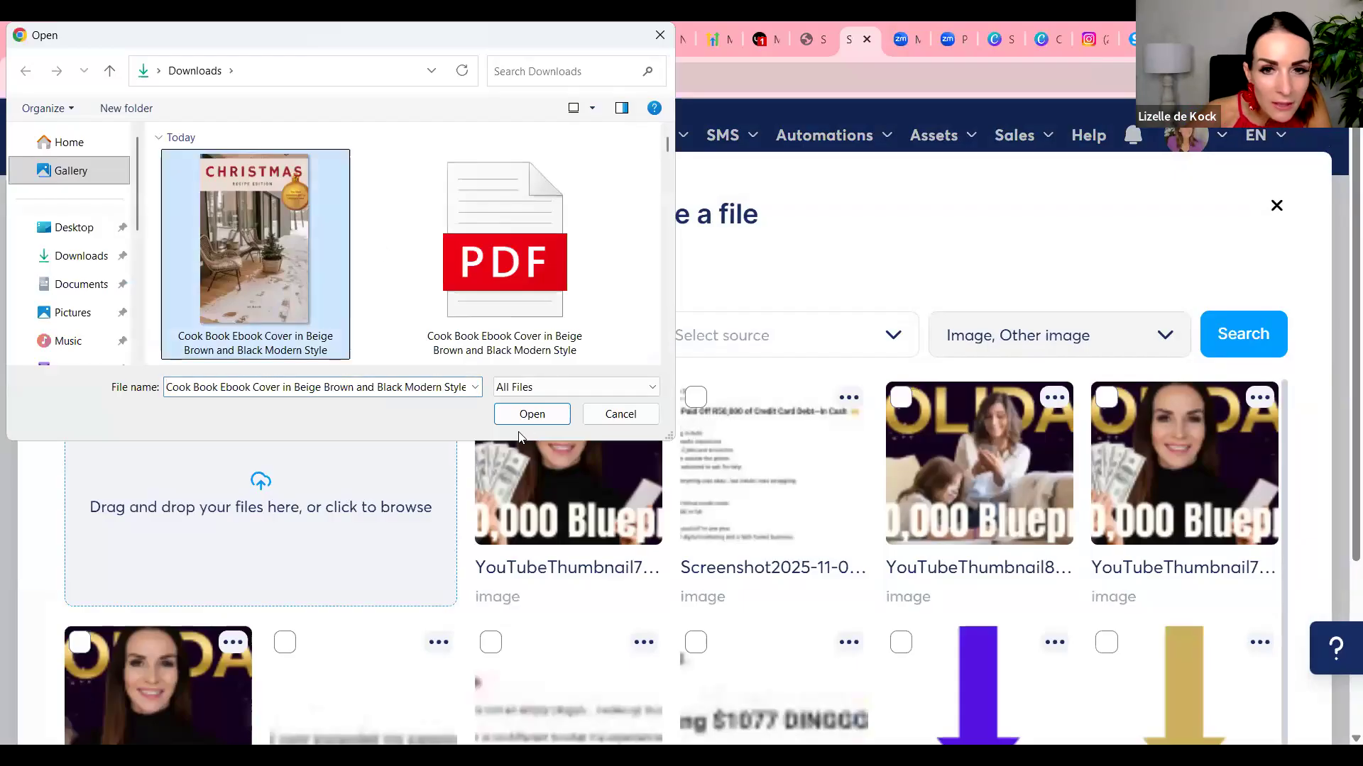
key(Return)
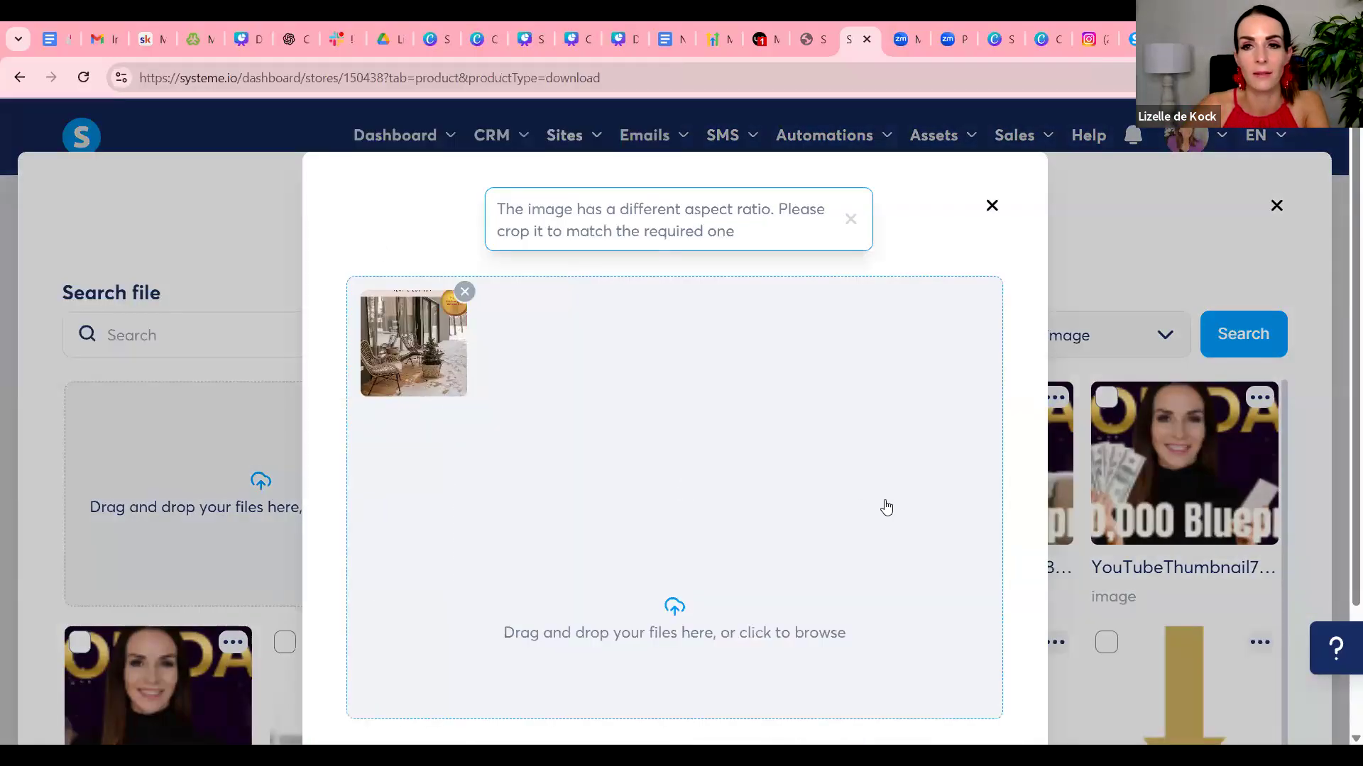
click(960, 627)
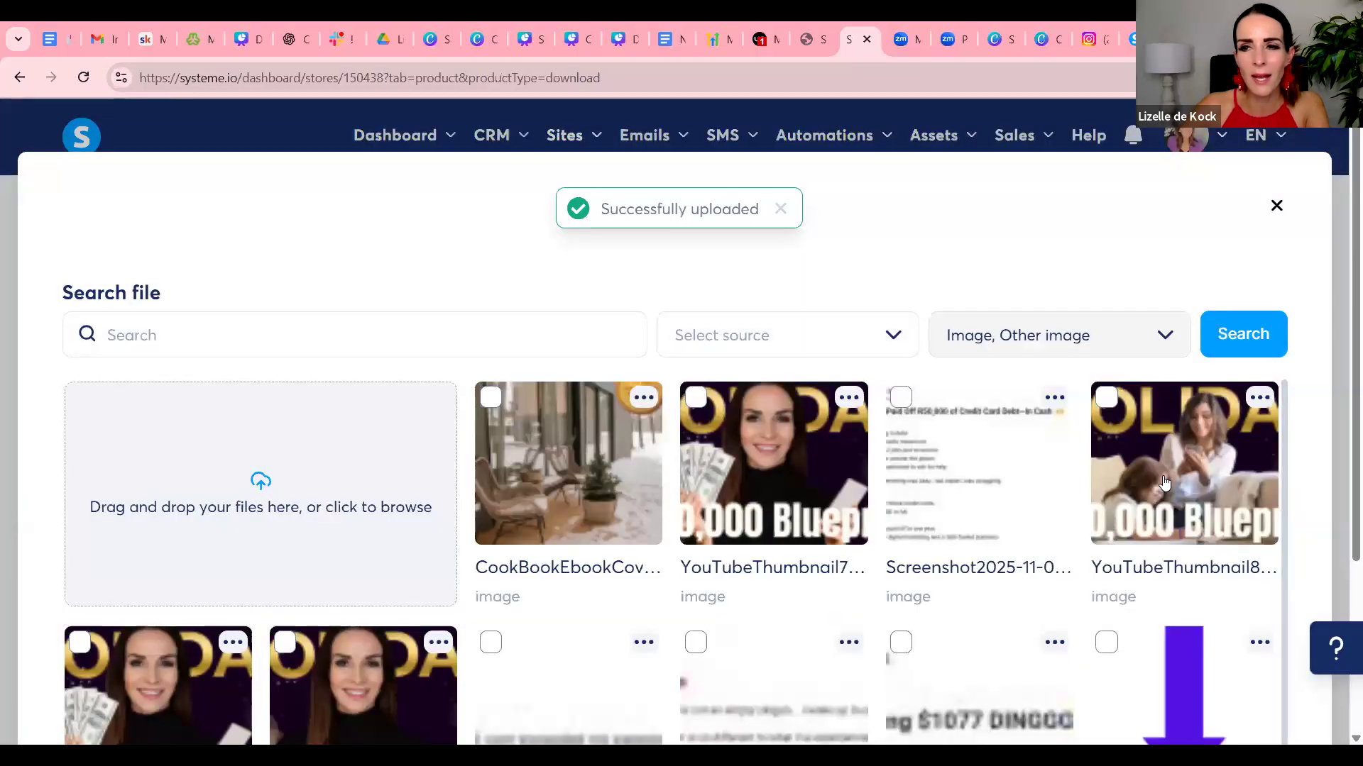
Choose the uploaded cookbook cover as thumbnail and crop it 1:1 to the upper part with the CHRISTMAS title.
scroll(1171, 510, down, 1)
scroll(1210, 593, down, 10)
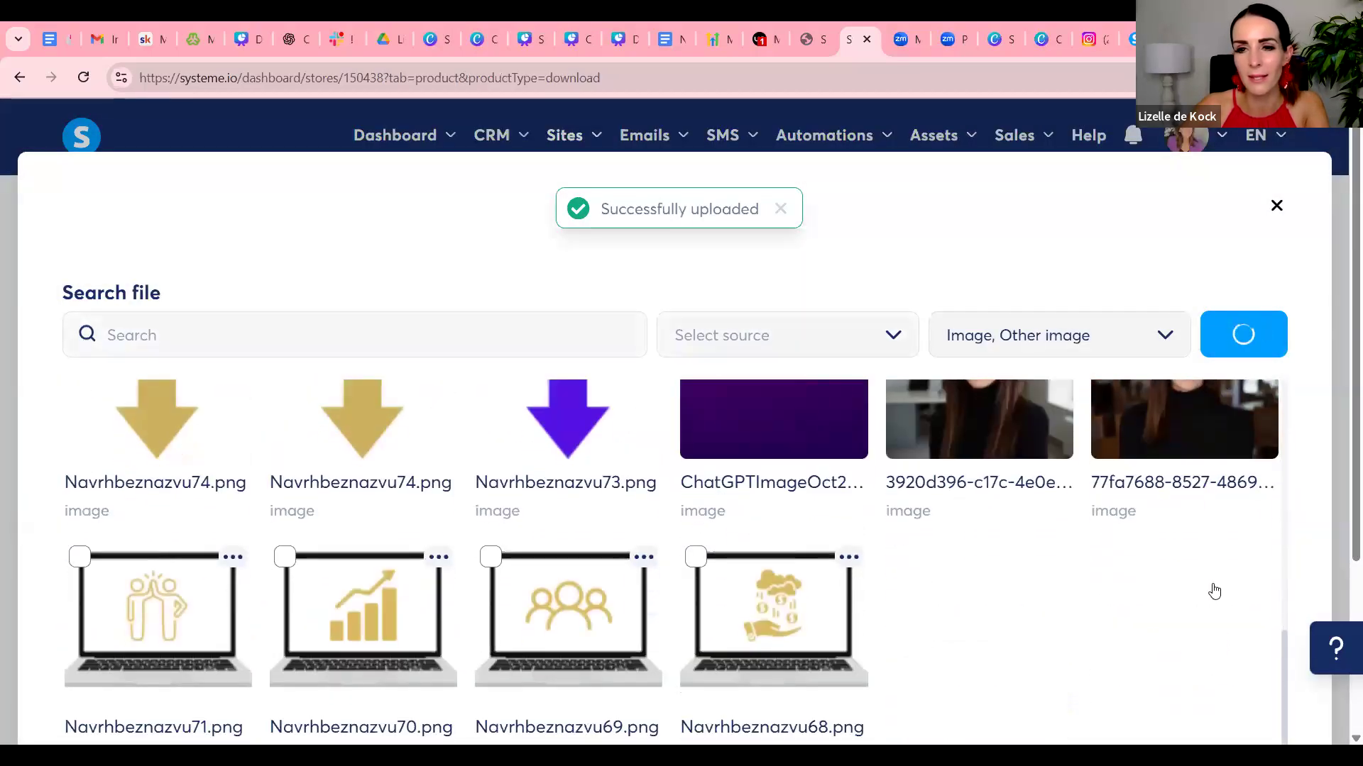
scroll(1251, 601, down, 5)
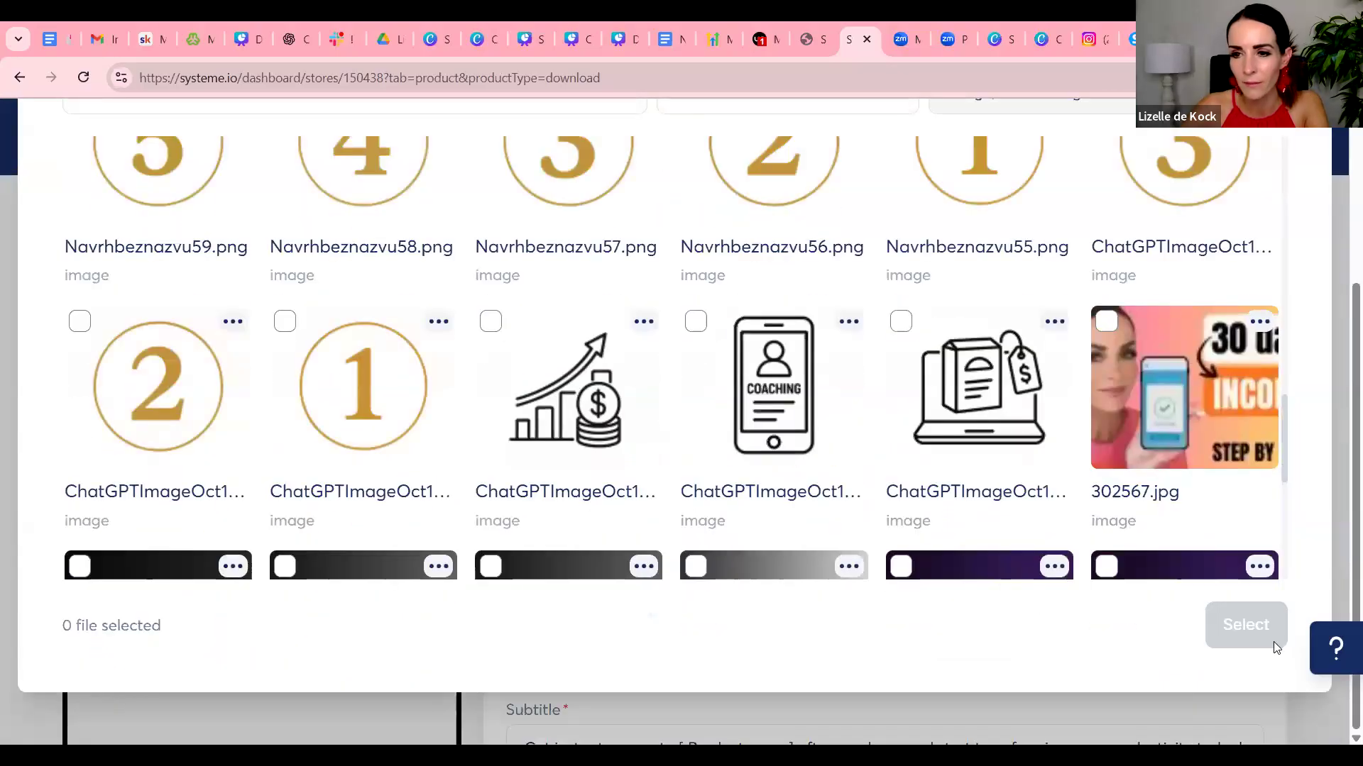
scroll(1233, 509, up, 10)
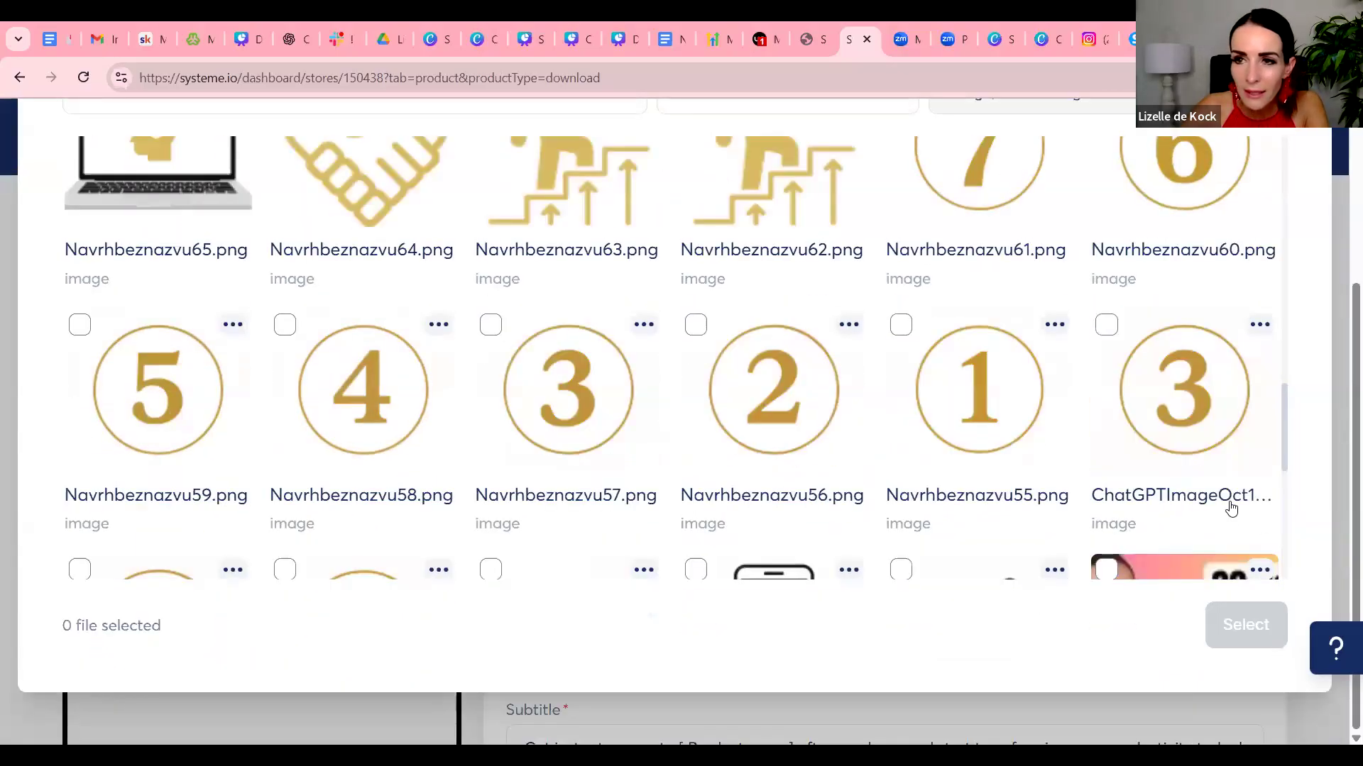
click(490, 154)
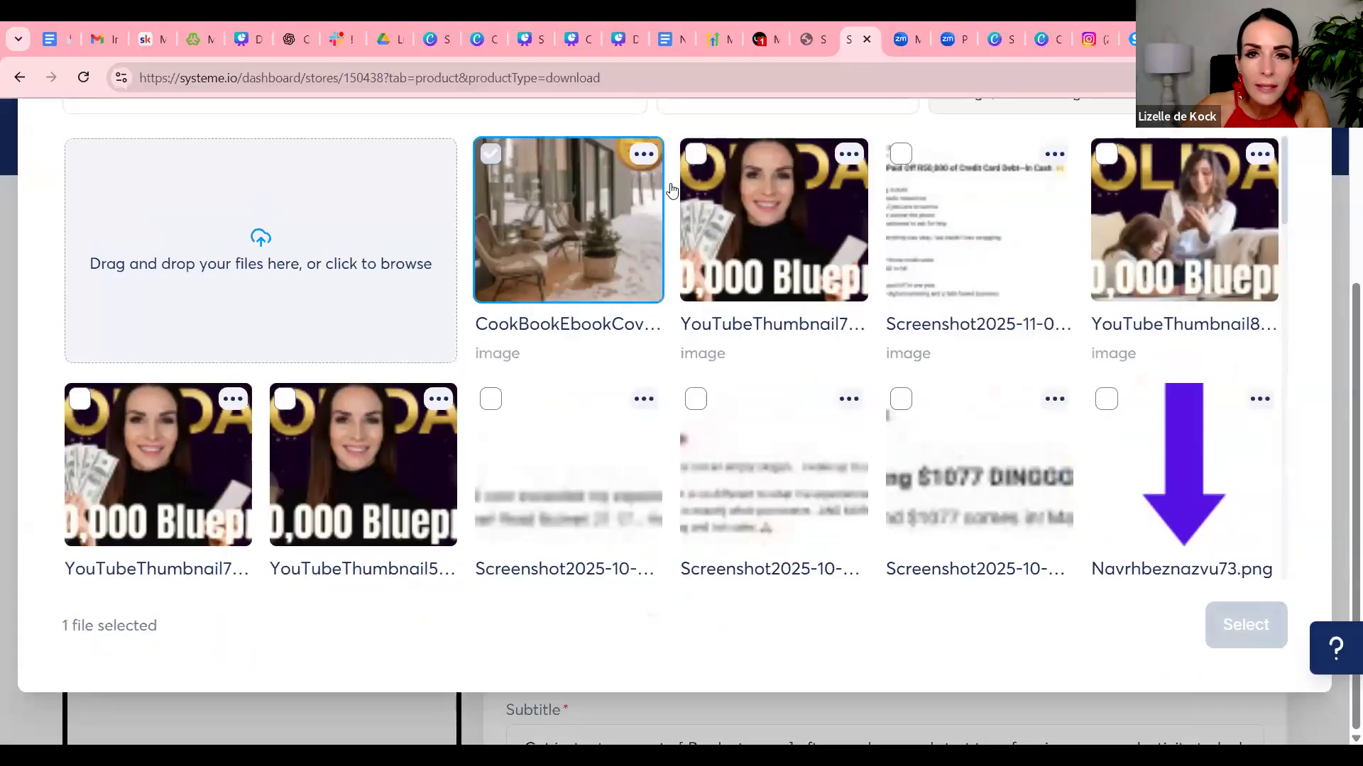
scroll(1126, 403, down, 15)
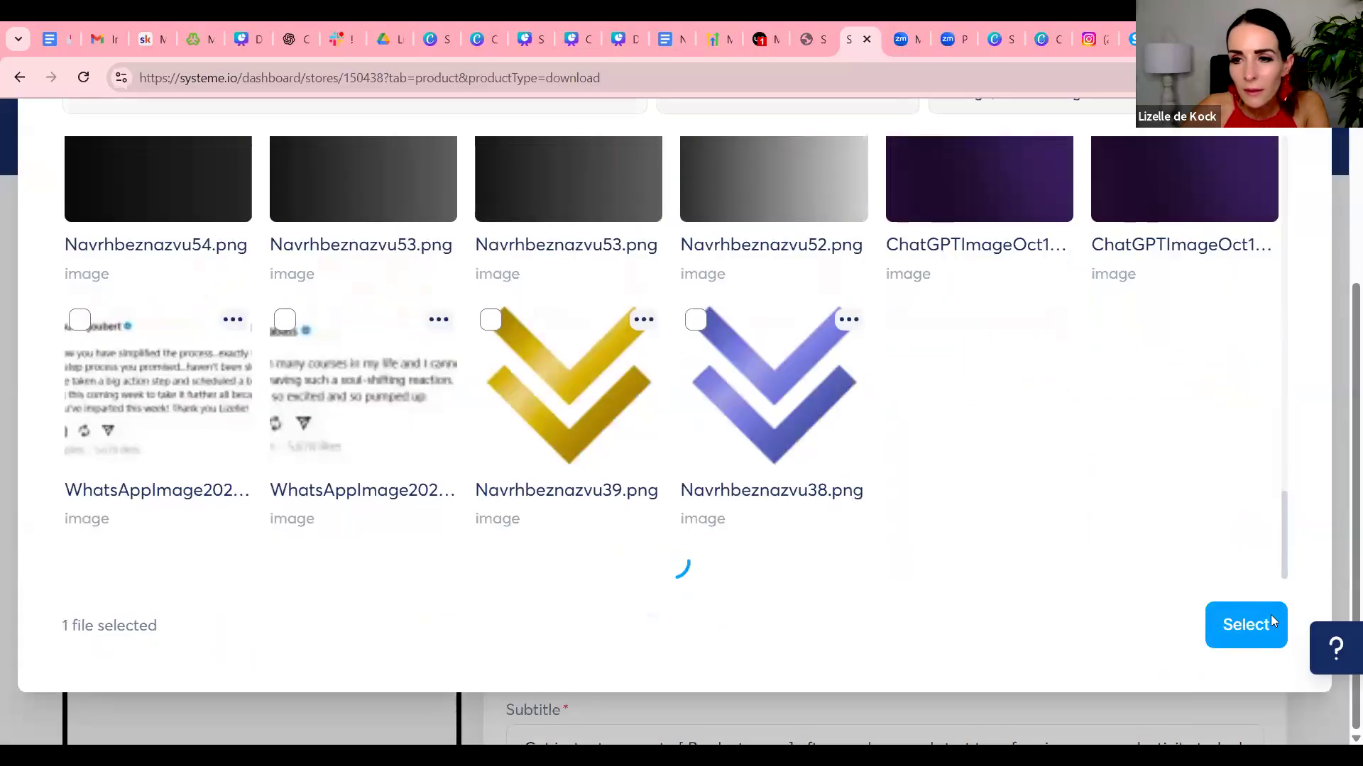
click(1268, 626)
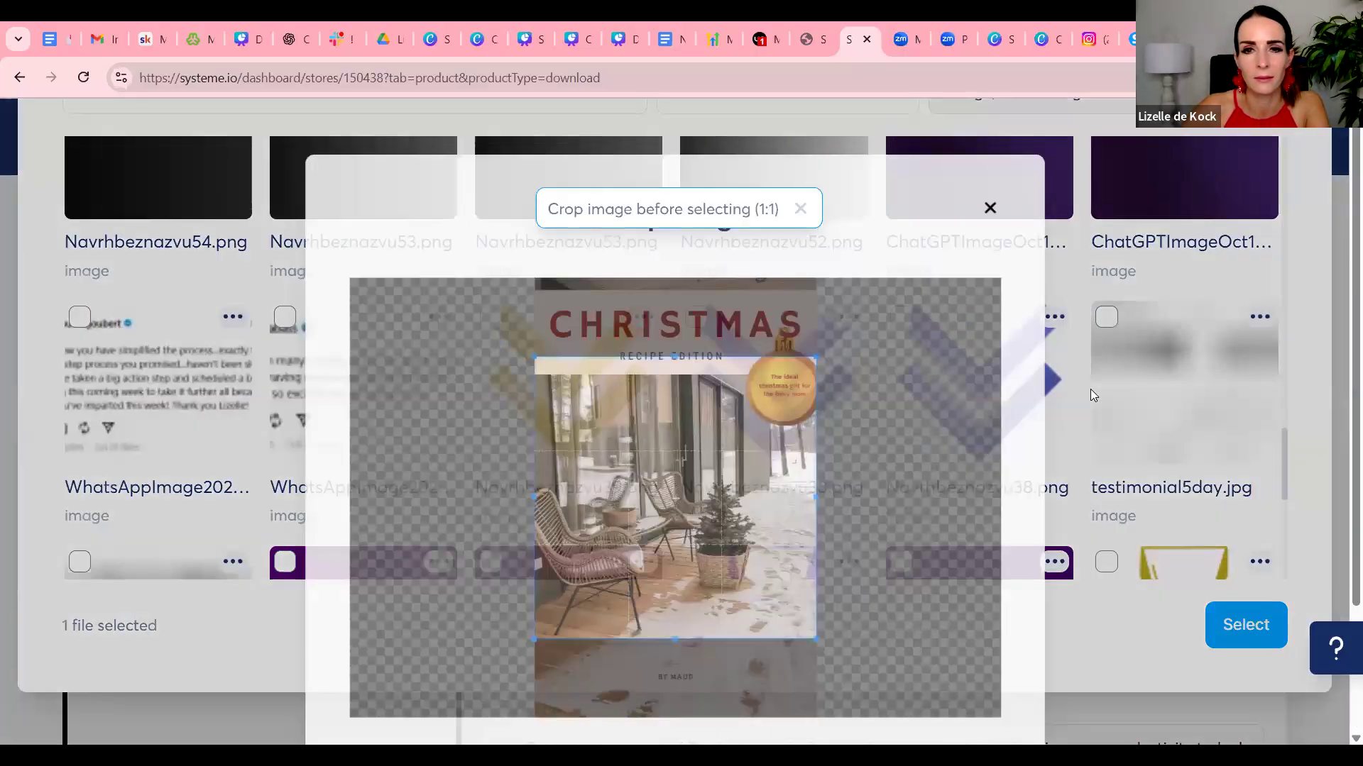
drag(665, 505, 674, 430)
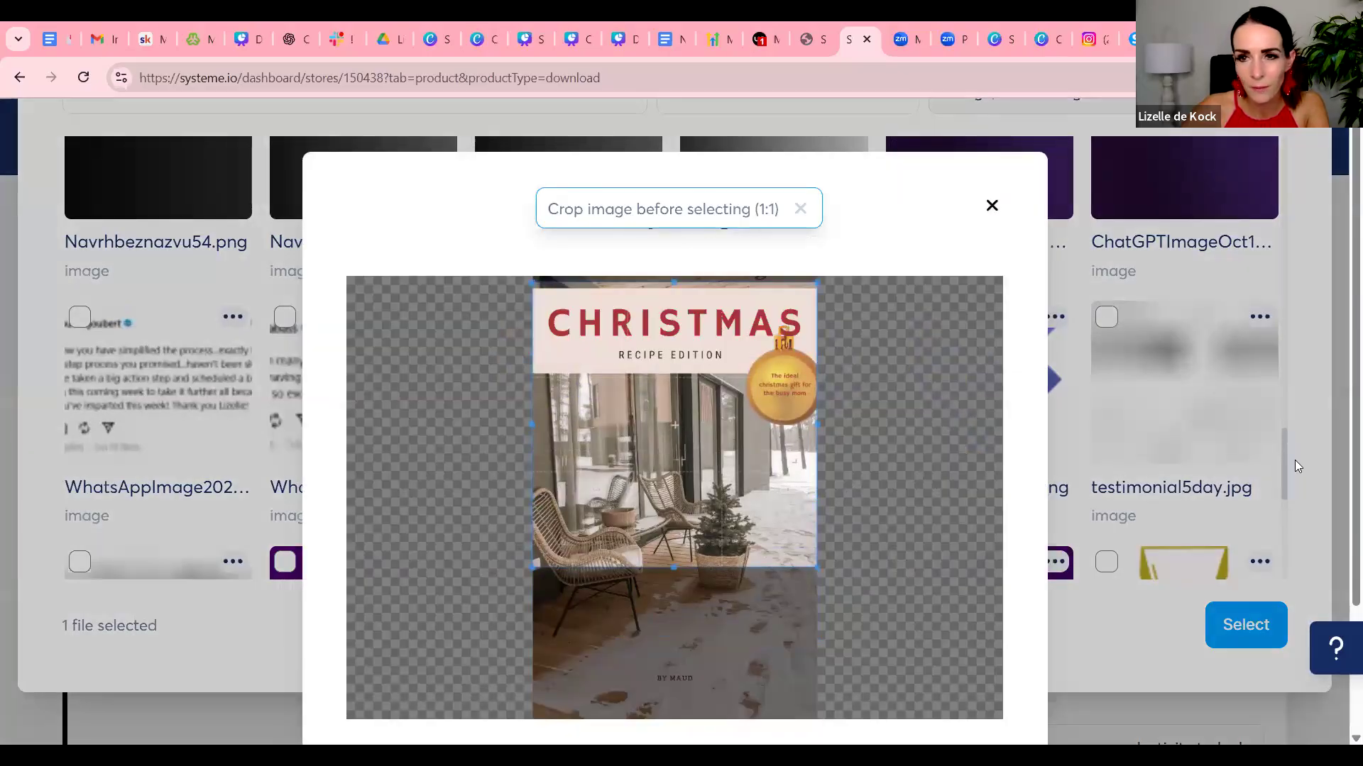
scroll(1182, 419, down, 3)
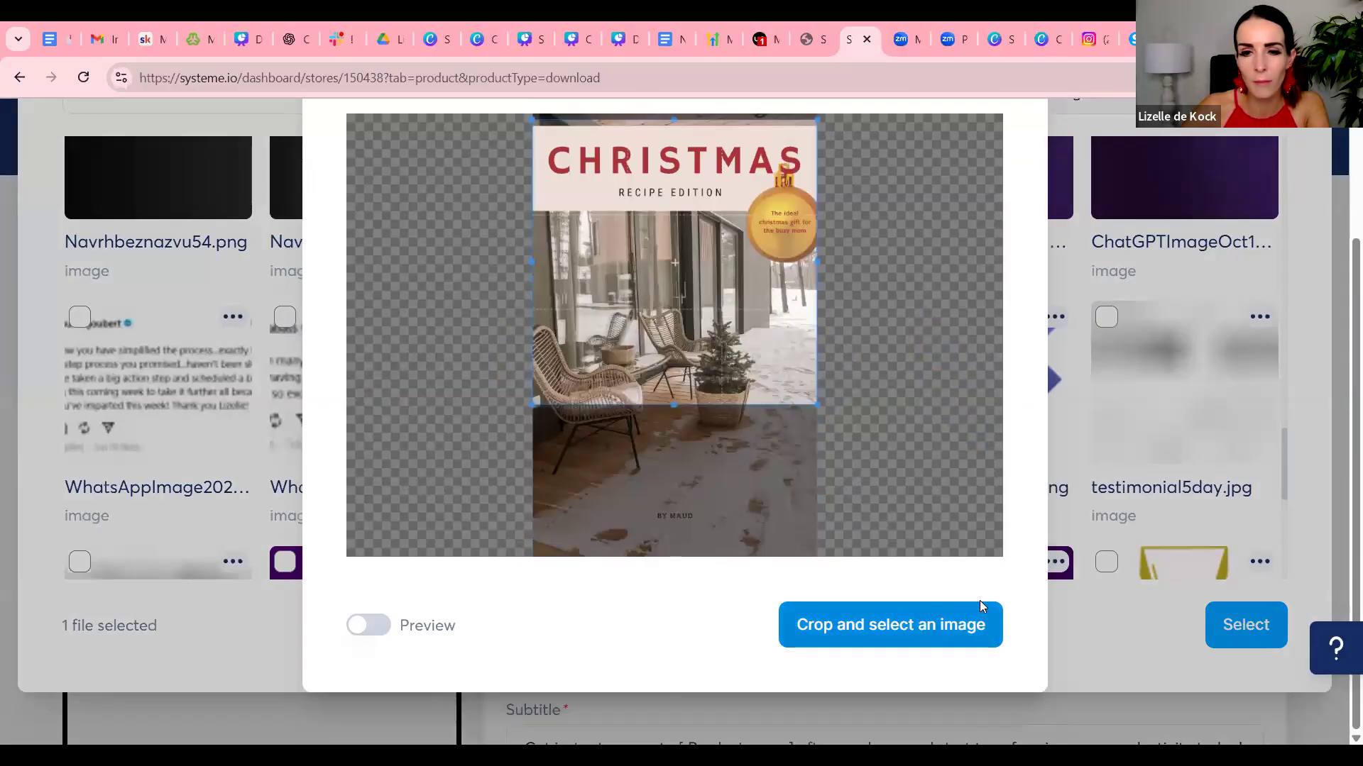
click(982, 608)
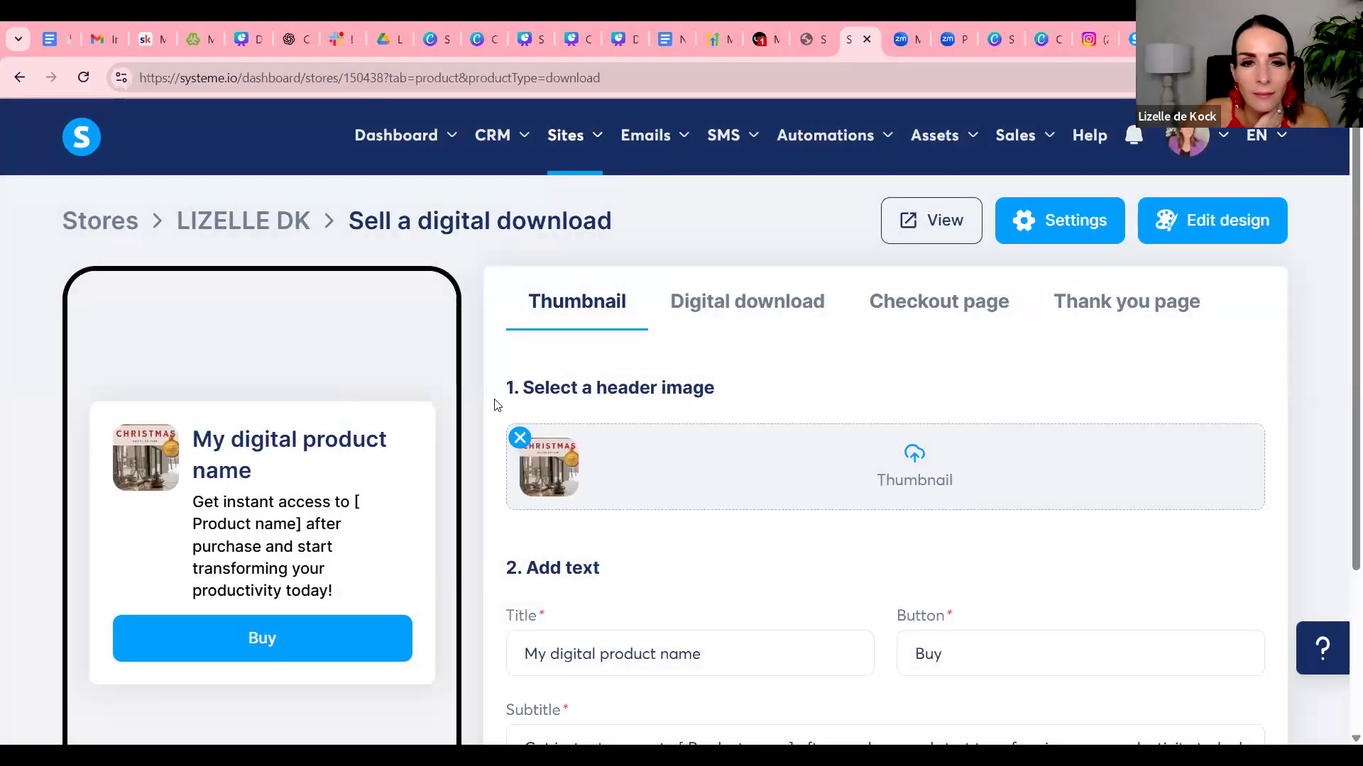
Replace the placeholder product title with "Christmas Recipes".
scroll(812, 404, down, 3)
drag(717, 432, 543, 431)
text(Ch)
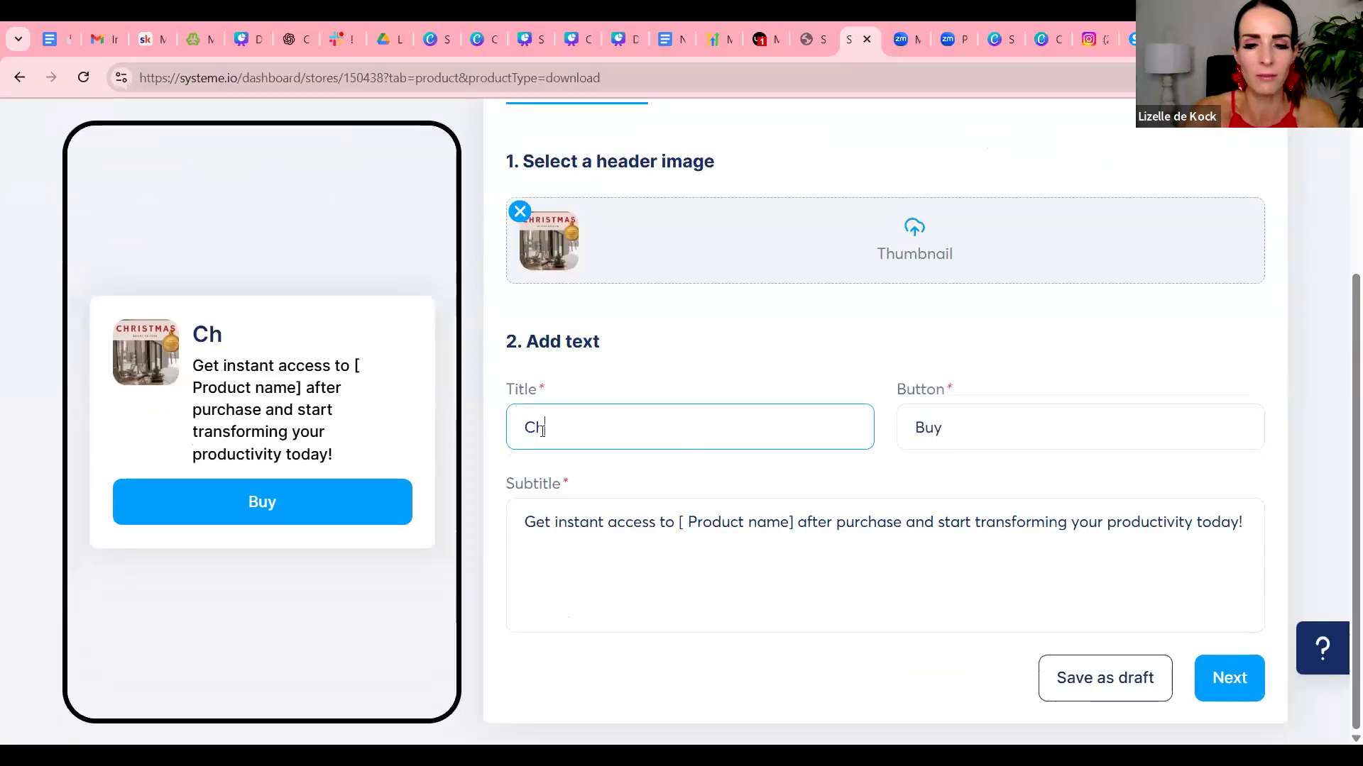
text(ristmas Recipes)
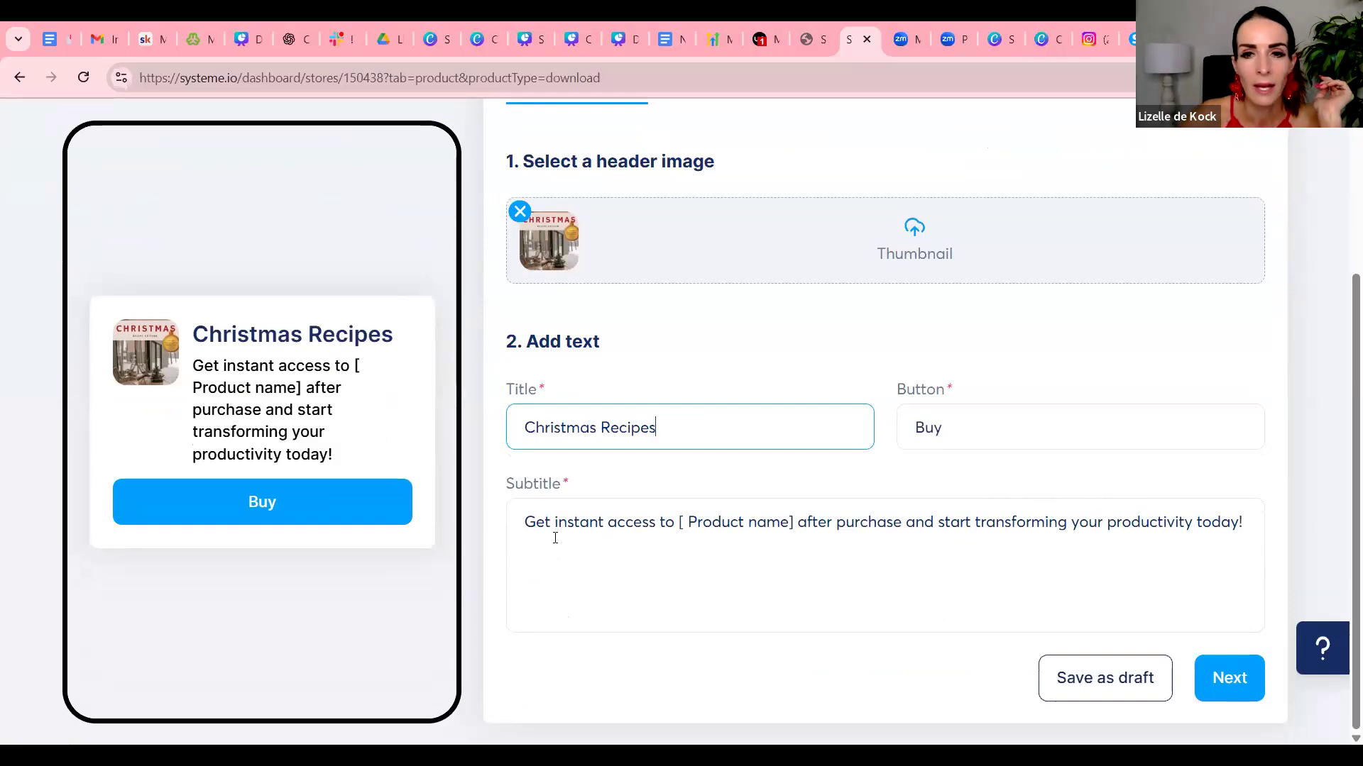
Replace the product name placeholder in the subtitle with "Christmas Recipes in 15min".
drag(679, 521, 796, 519)
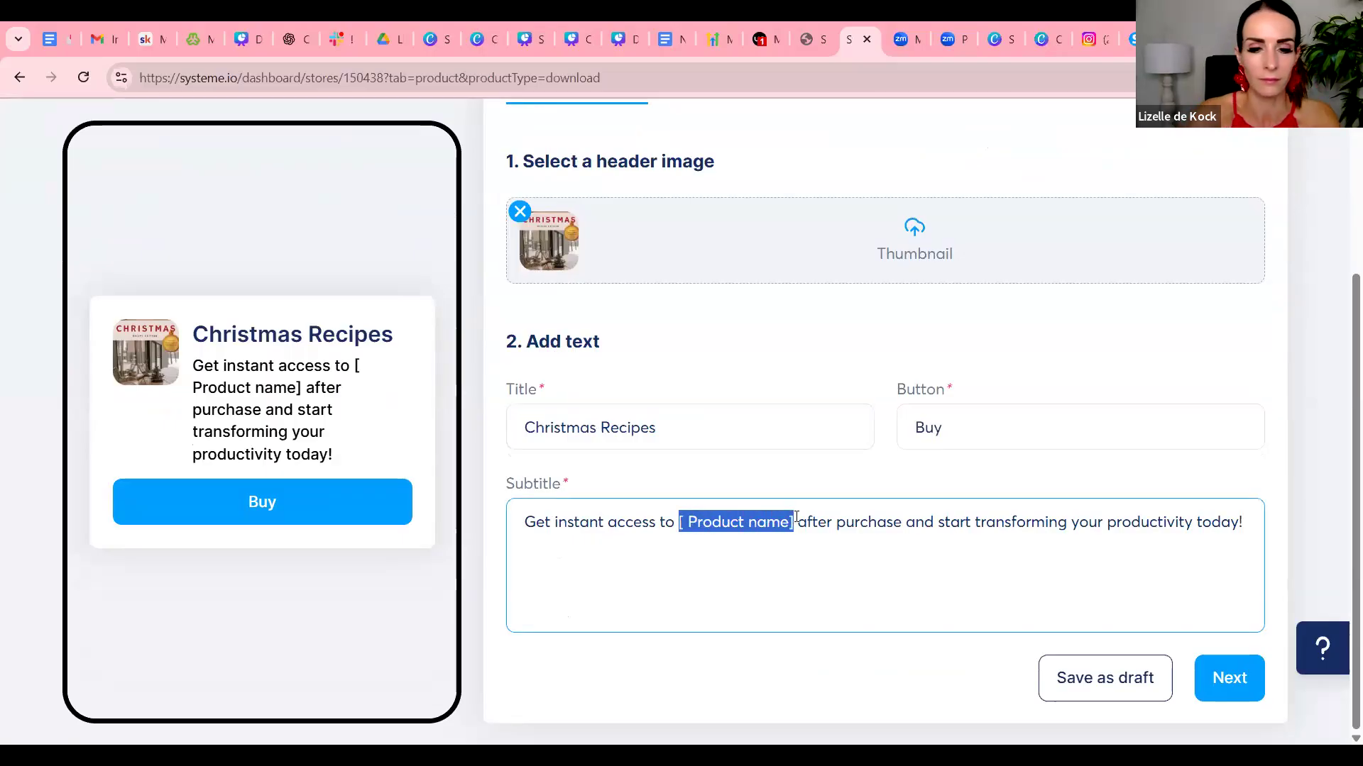
text(Christmas )
text(Recipes)
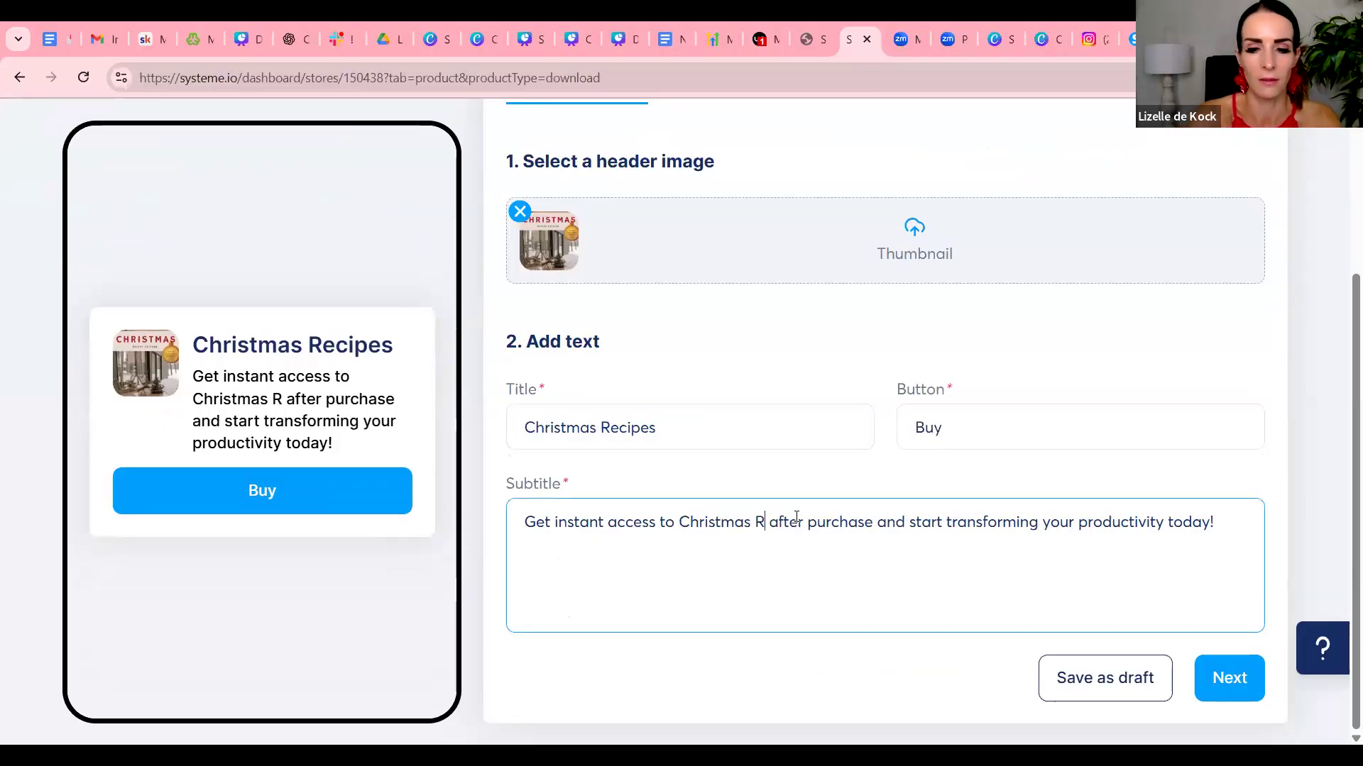
text( in 15m)
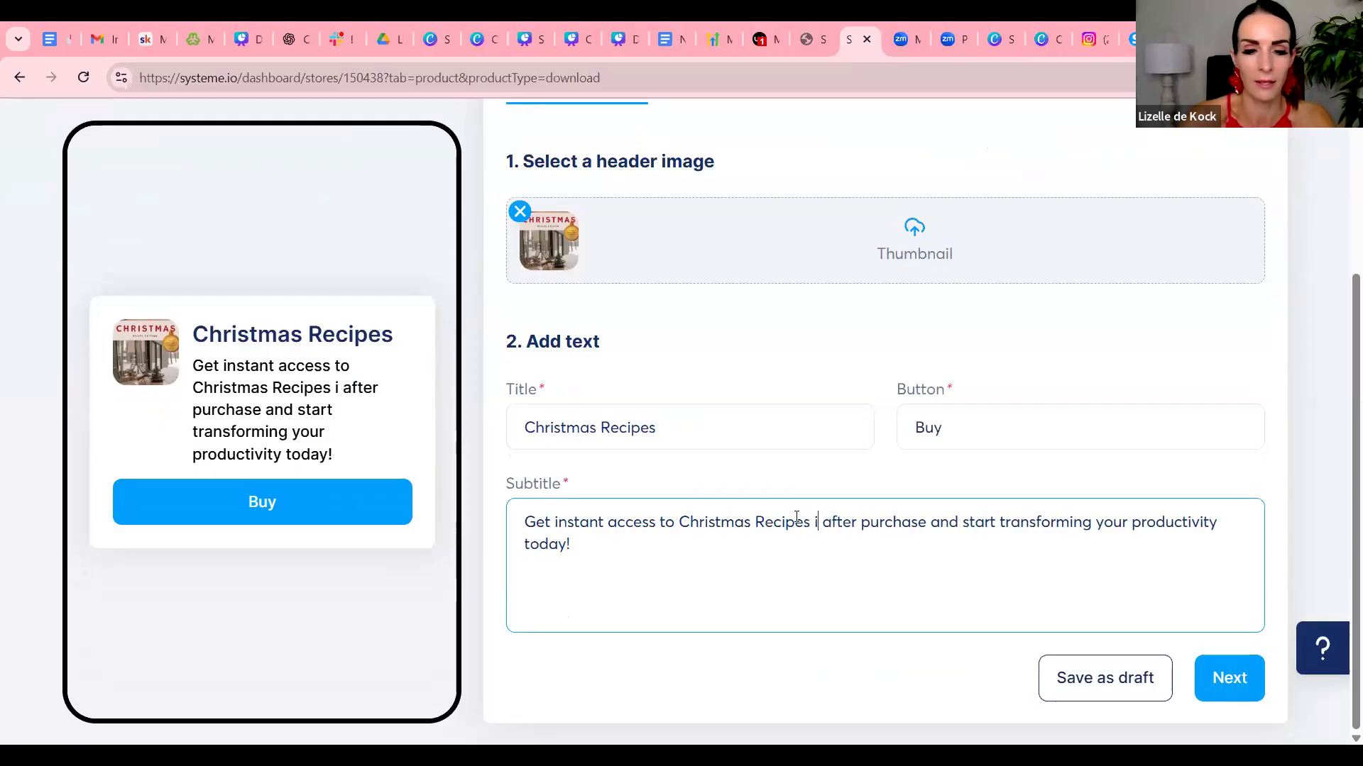
text(in)
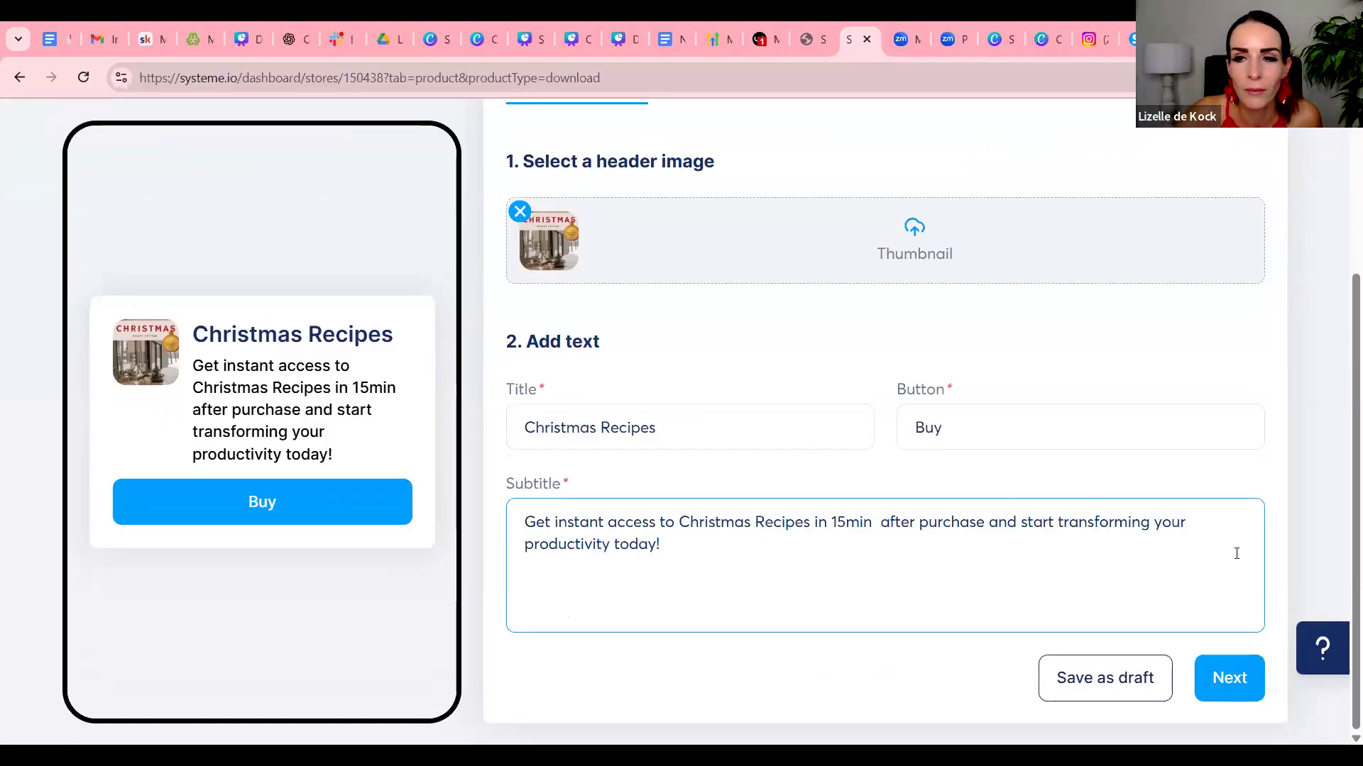
Replace the end of the subtitle with "start enjoying your holiday without stressing about what you're going to cook!".
drag(1021, 524, 1066, 548)
click(1034, 523)
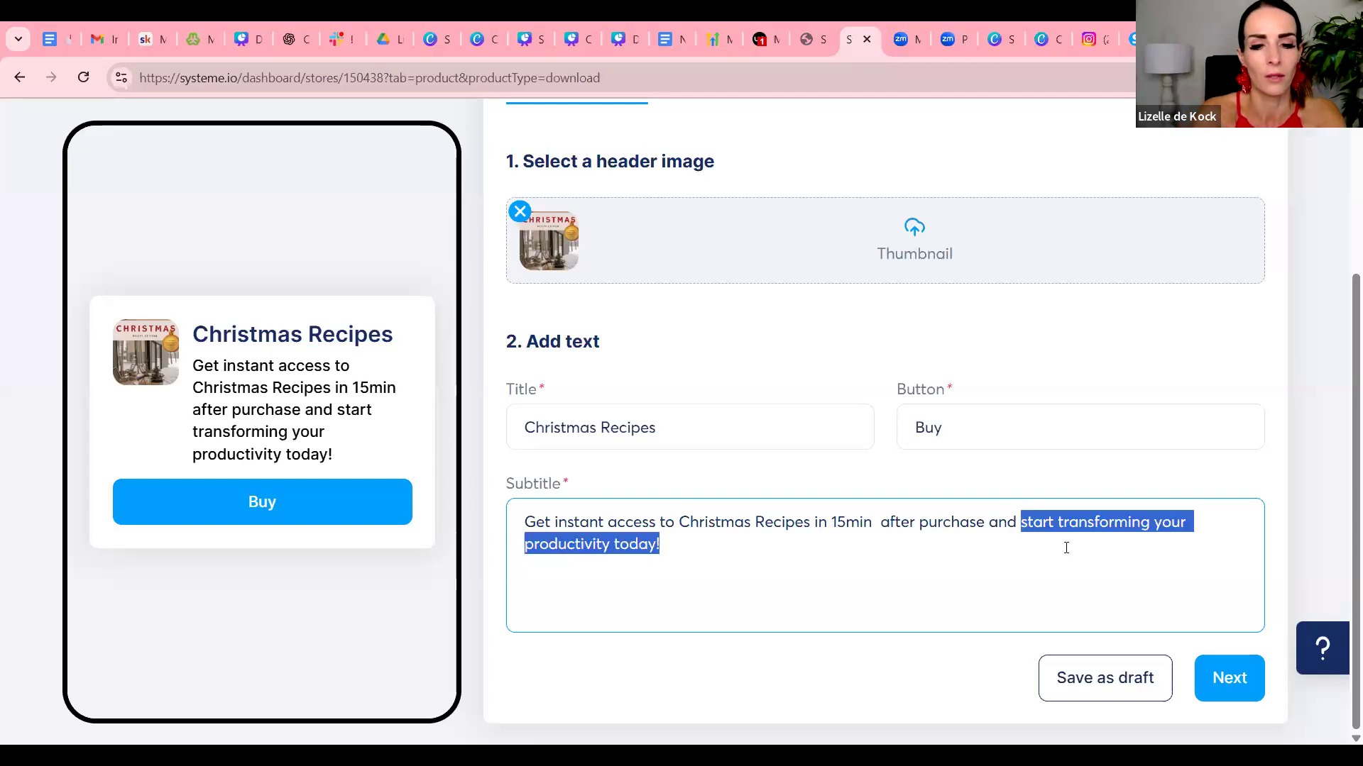
text(start enjoygin)
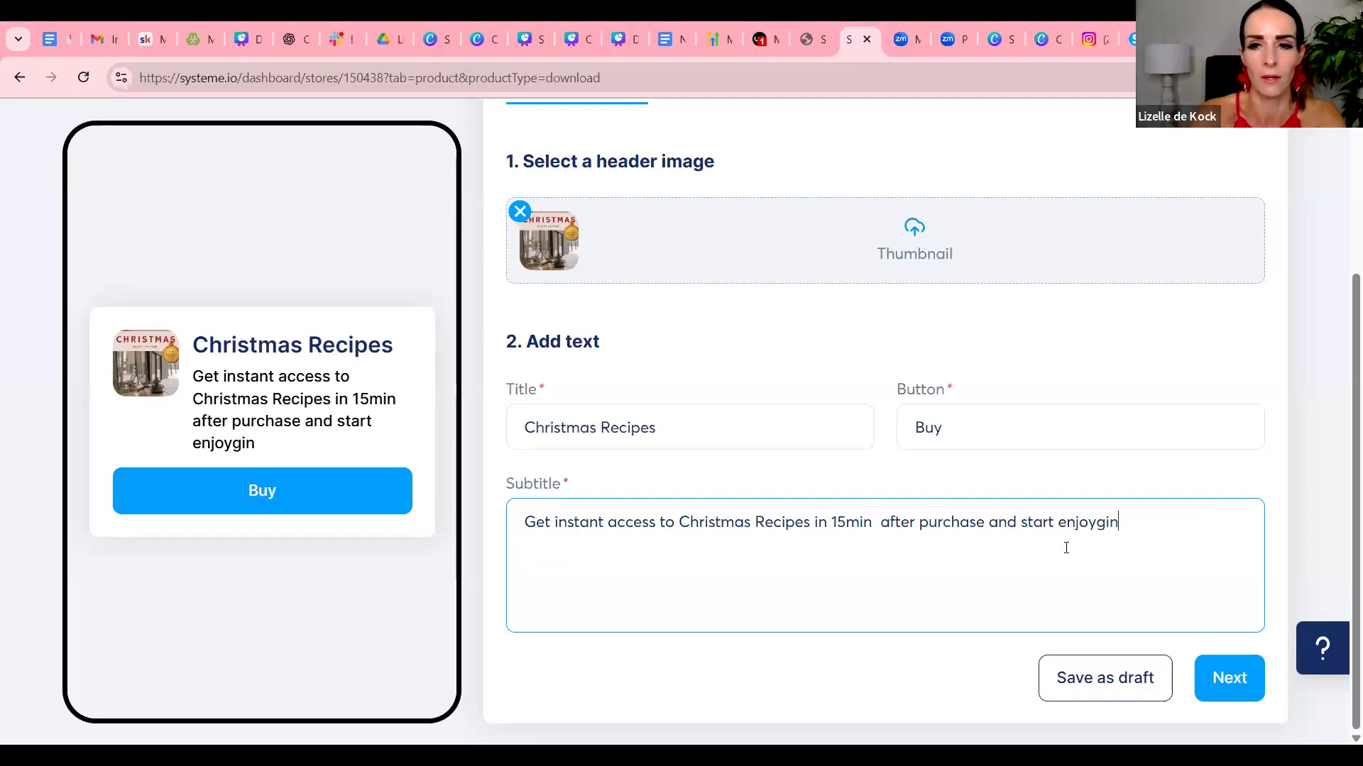
key(BackSpace)
key(BackSpace)
key(BackSpace)
key(BackSpace)
text(ing )
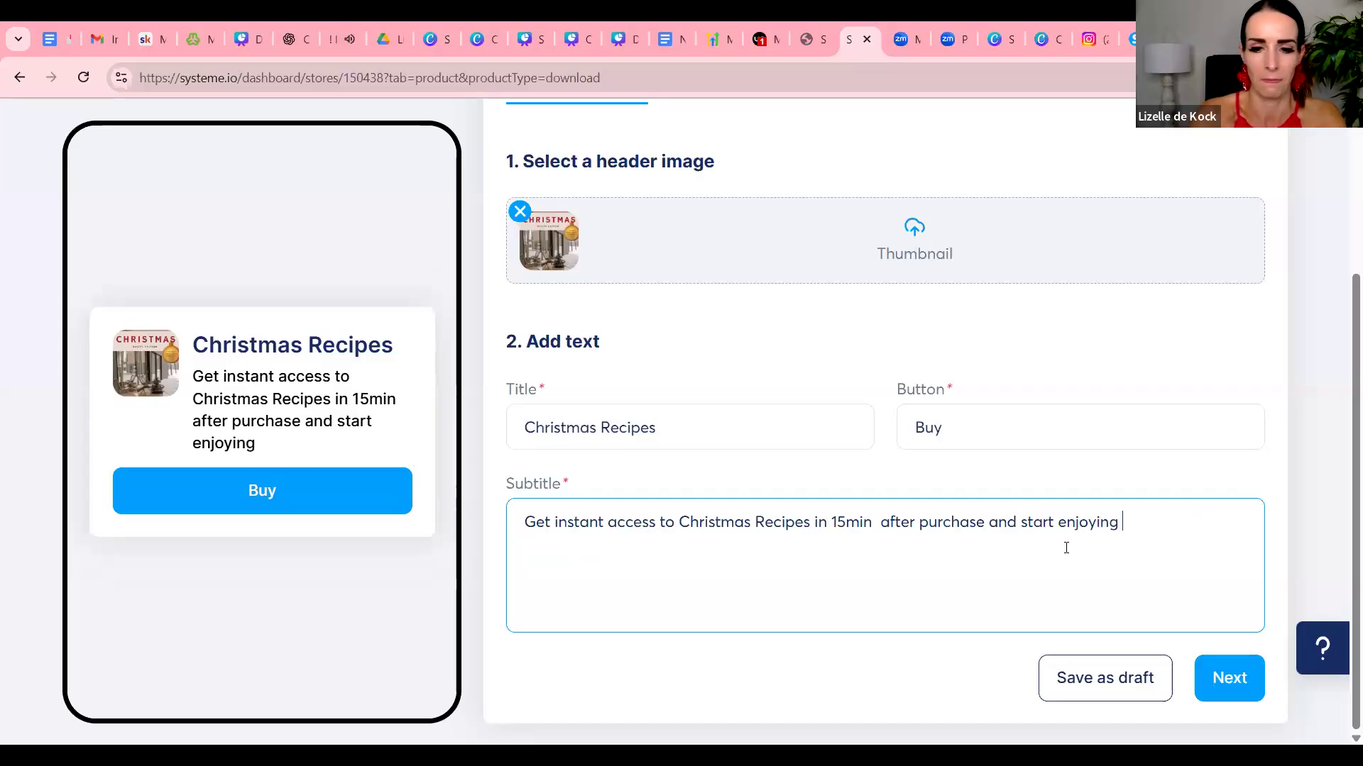
text(your hyliday)
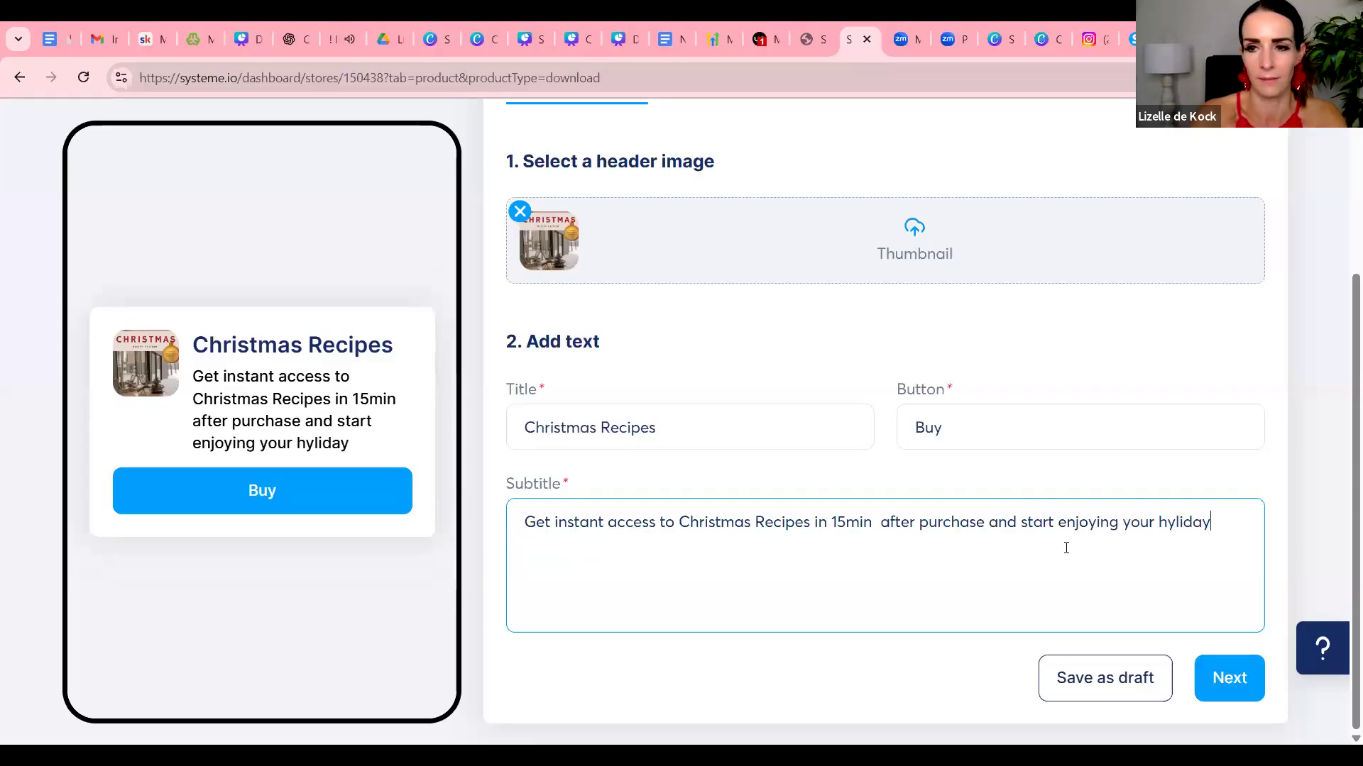
key(BackSpace)
key(BackSpace)
key(BackSpace)
key(BackSpace)
text(oliday without stressing about what you're going to cook!)
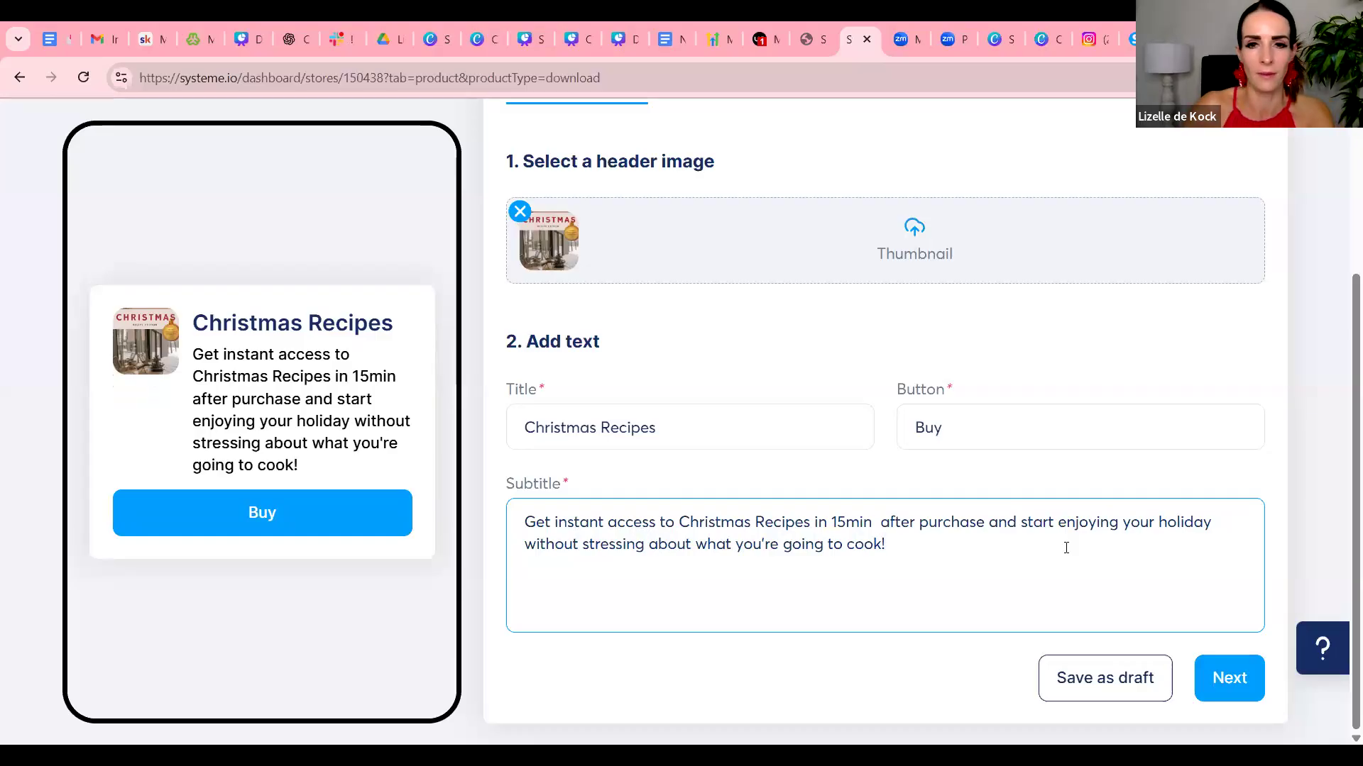
Extend the product title to "Christmas Recipes in 15 min" and continue to the digital download settings.
click(725, 446)
text(in 15 min)
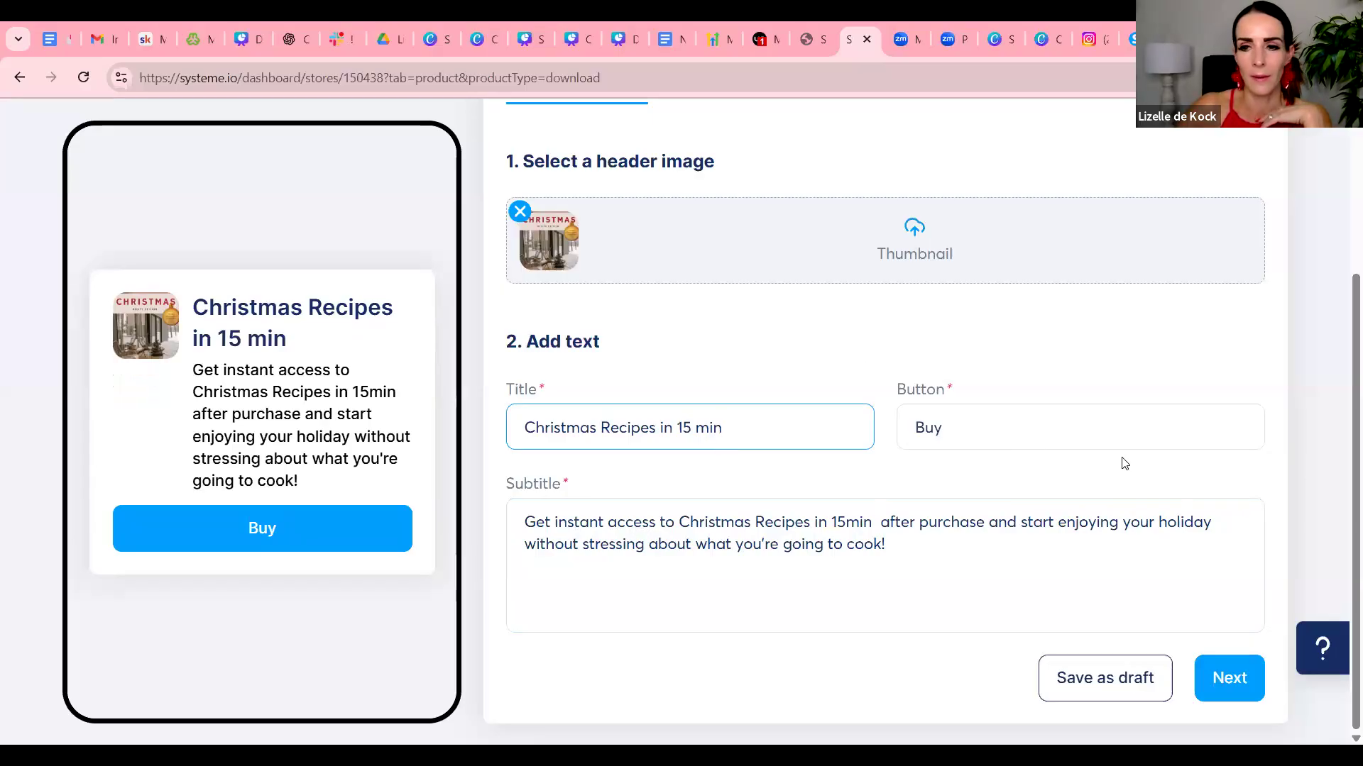
click(1230, 681)
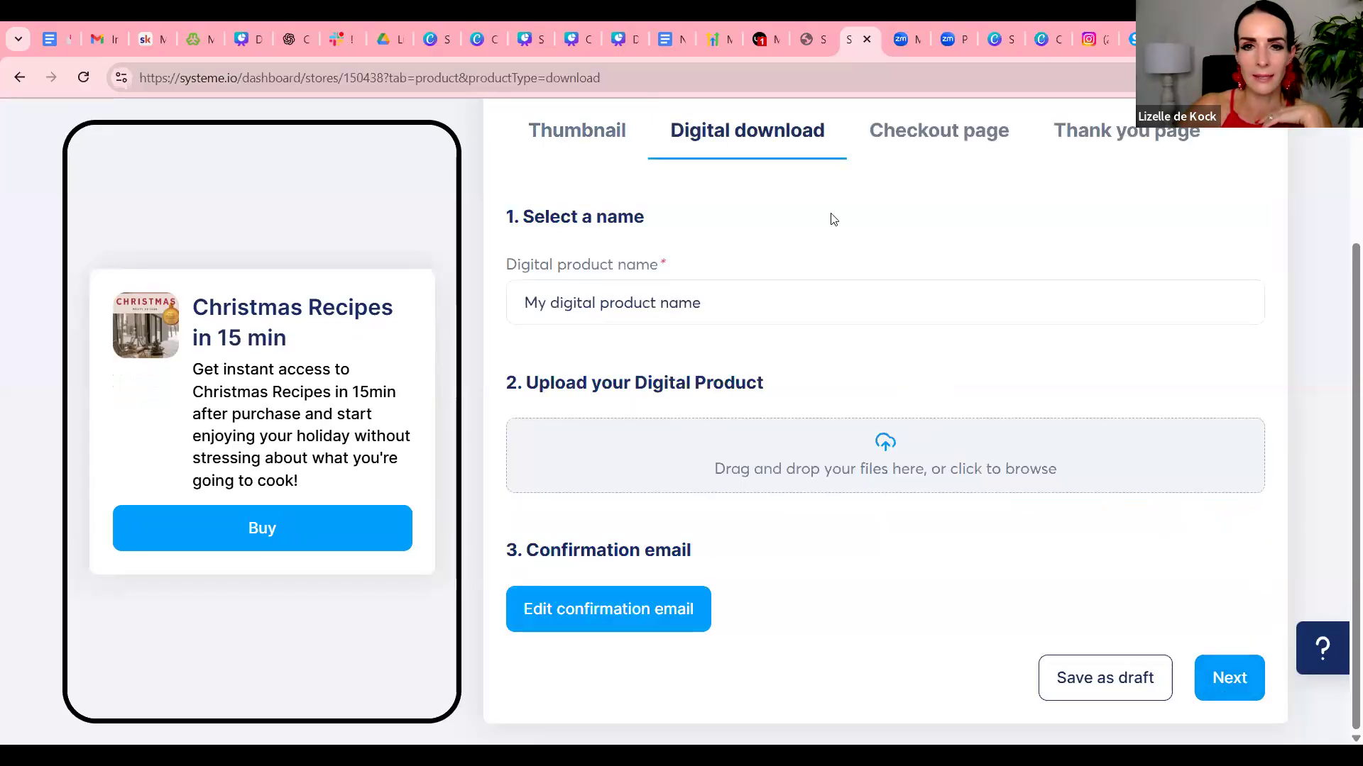
Replace the placeholder digital product name with "Christmas Recipes in 15 min".
scroll(738, 382, up, 2)
drag(702, 392, 492, 388)
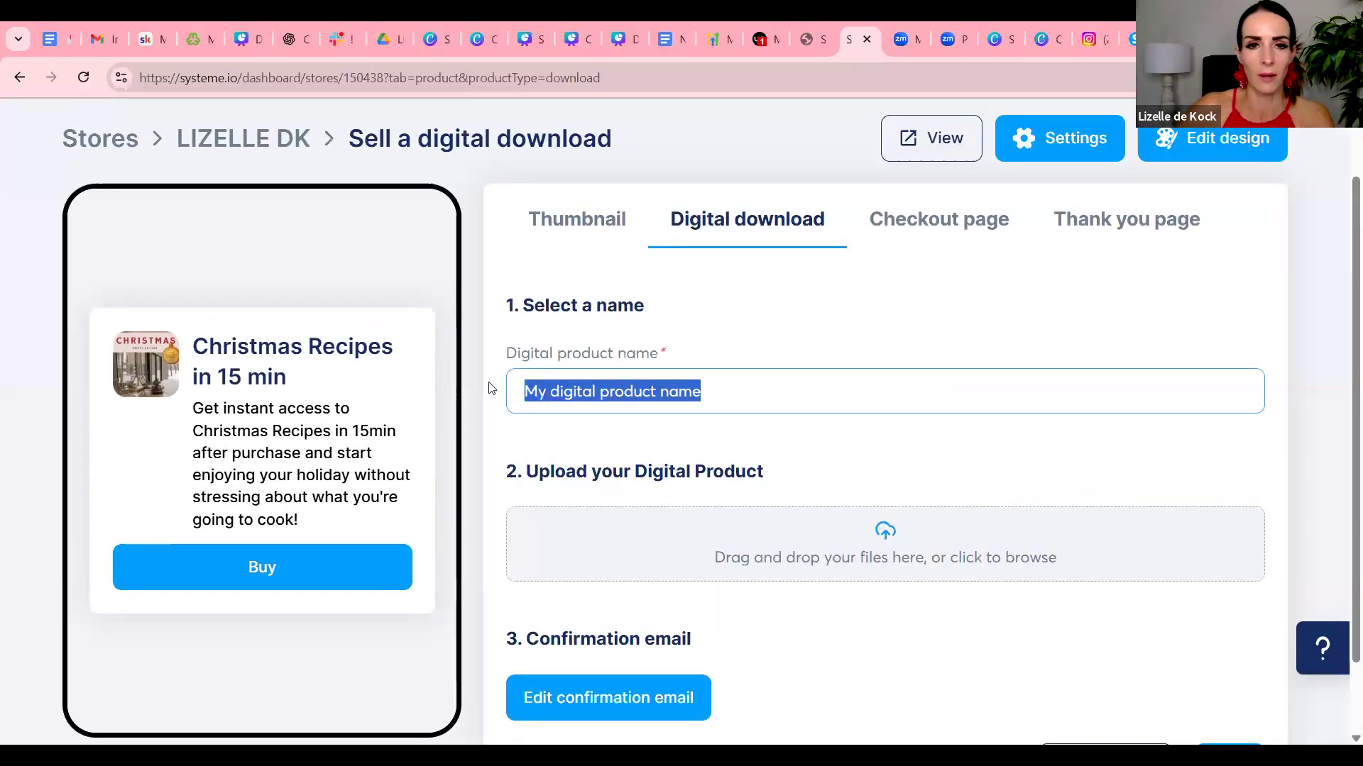
text(Ch)
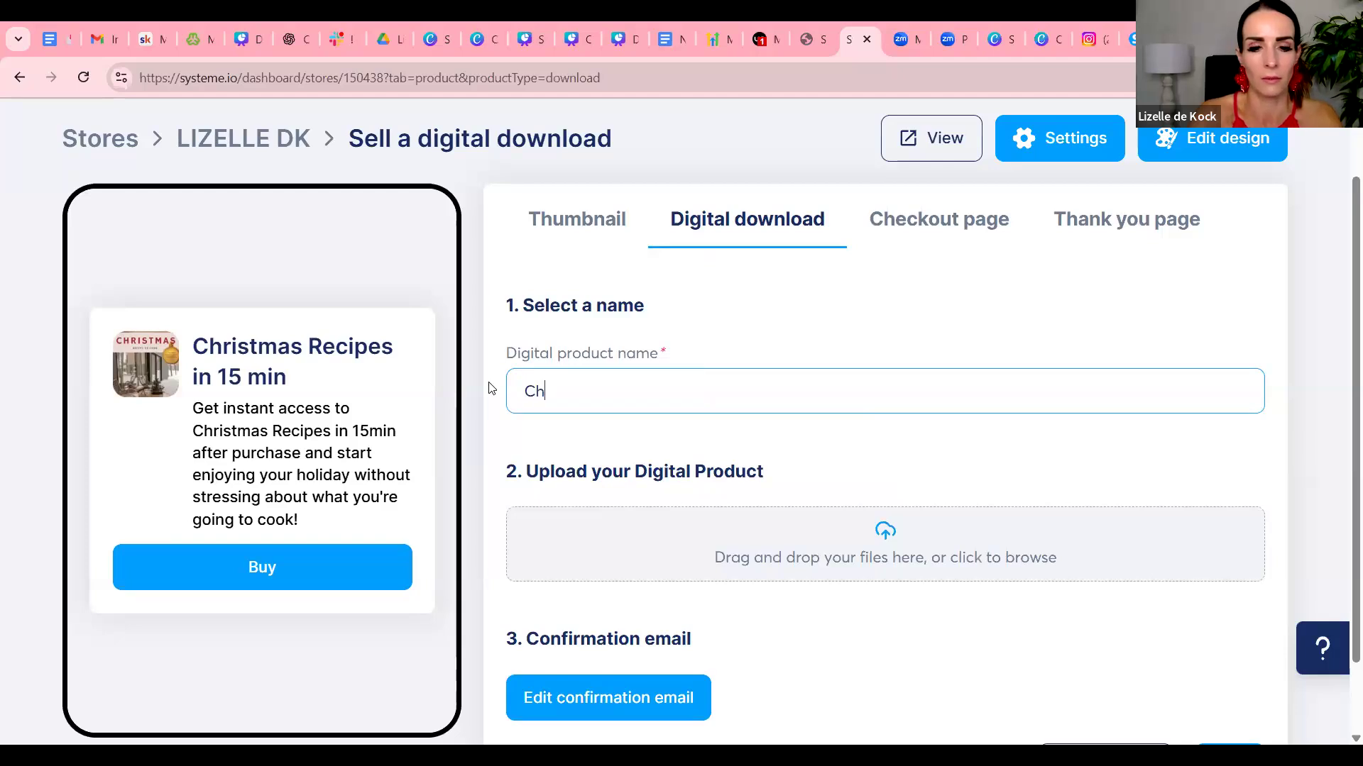
text(ristmas Rec)
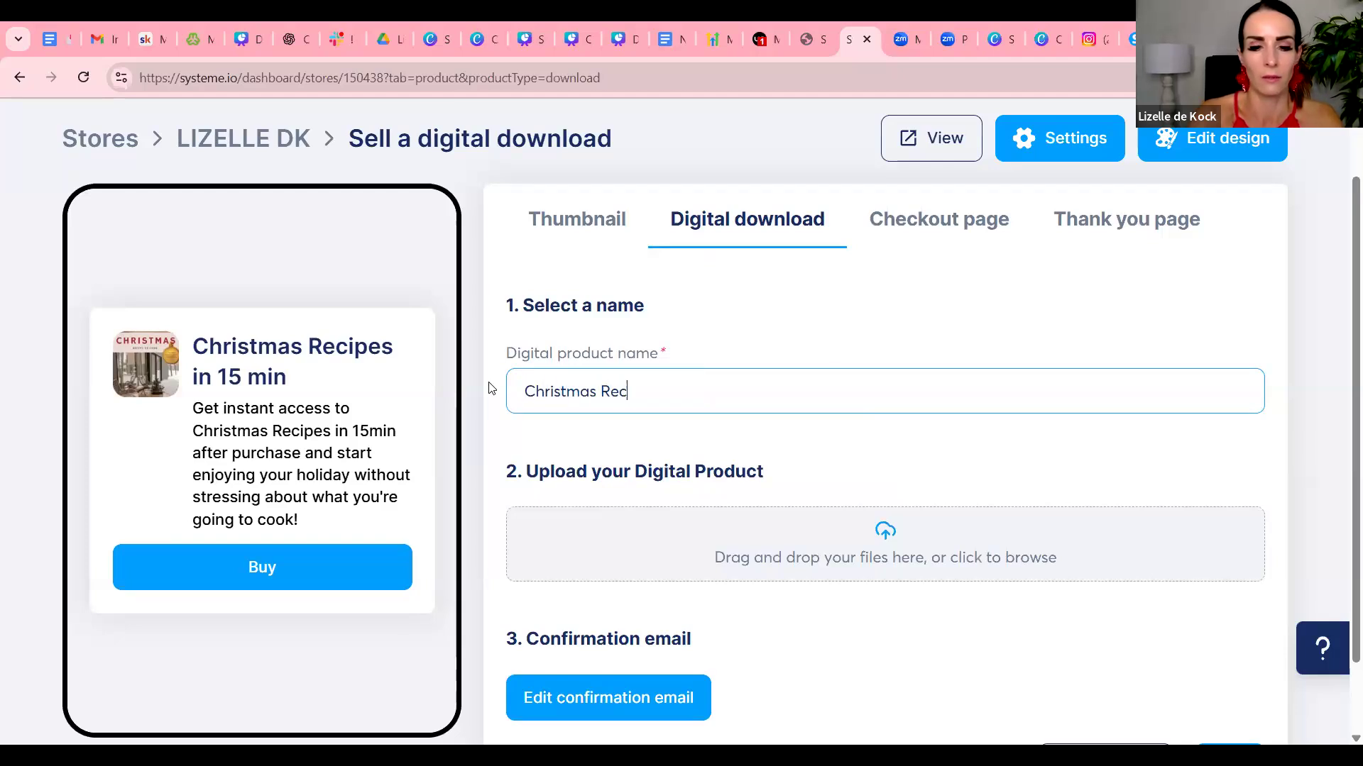
text(ipes in 15 min)
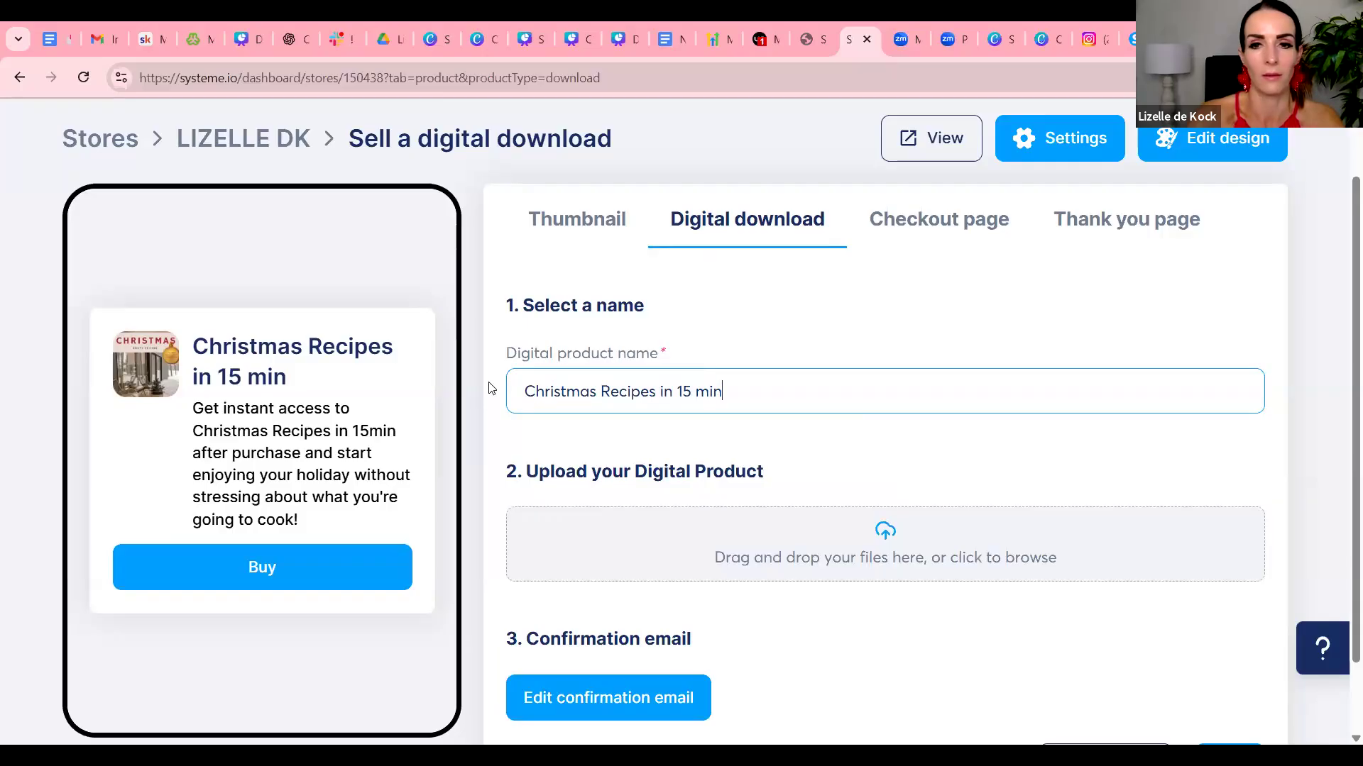
Upload the Cook Book Ebook Cover PDF from the Downloads folder to the file library for the digital product.
scroll(600, 193, down, 2)
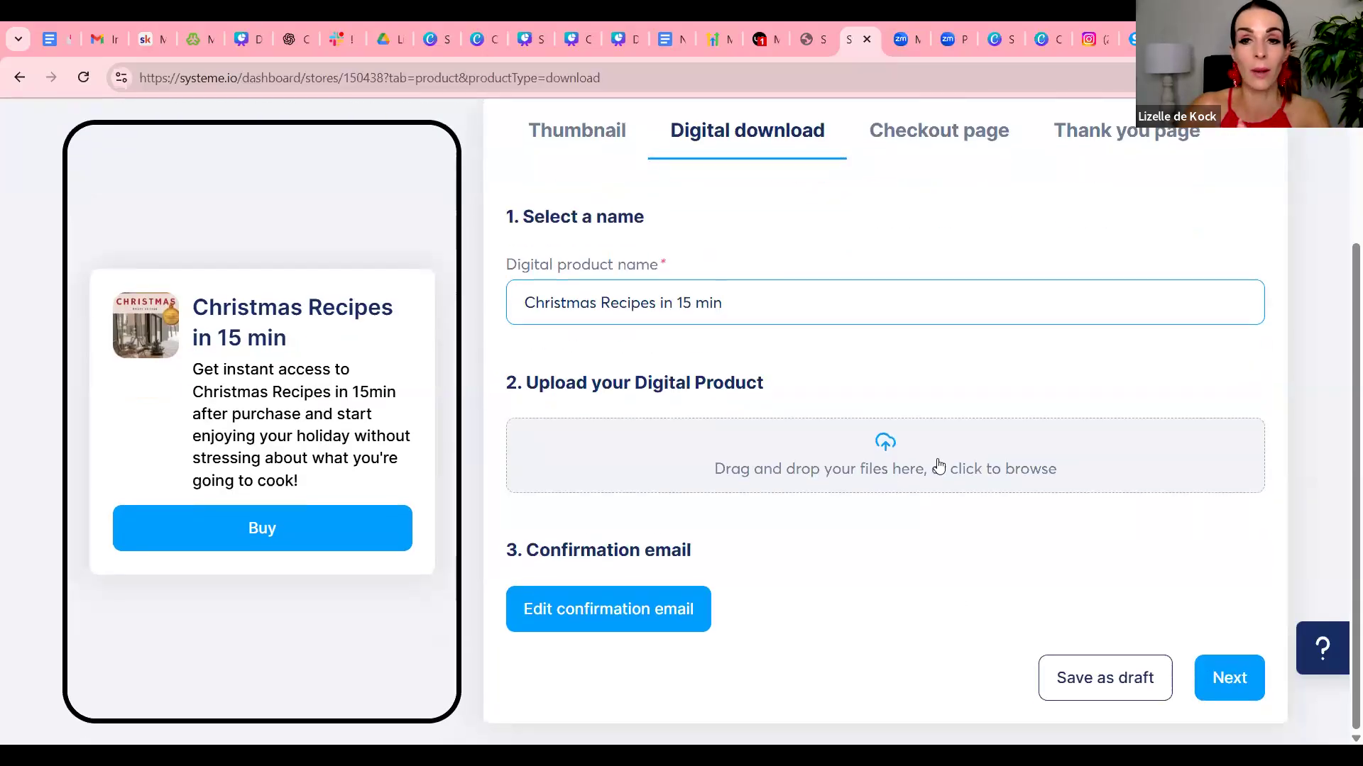
click(884, 449)
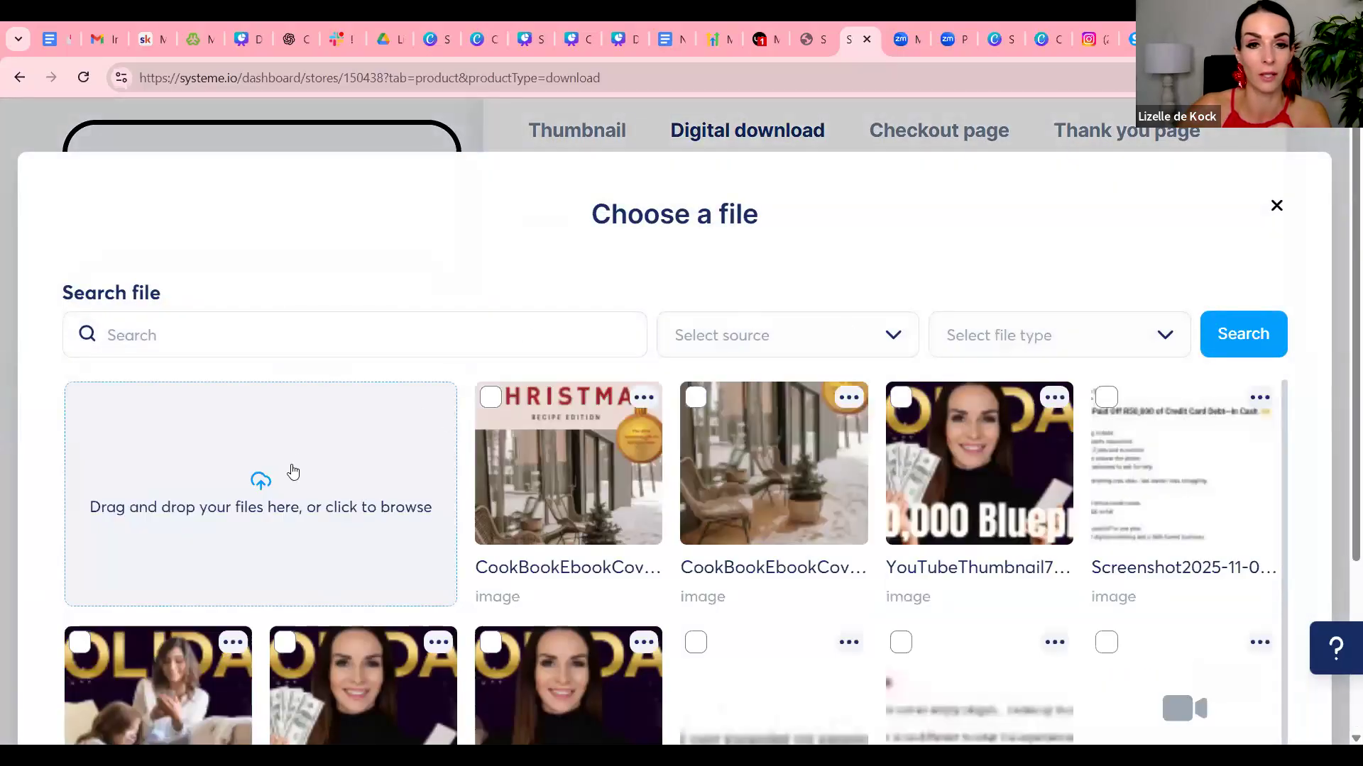
click(299, 467)
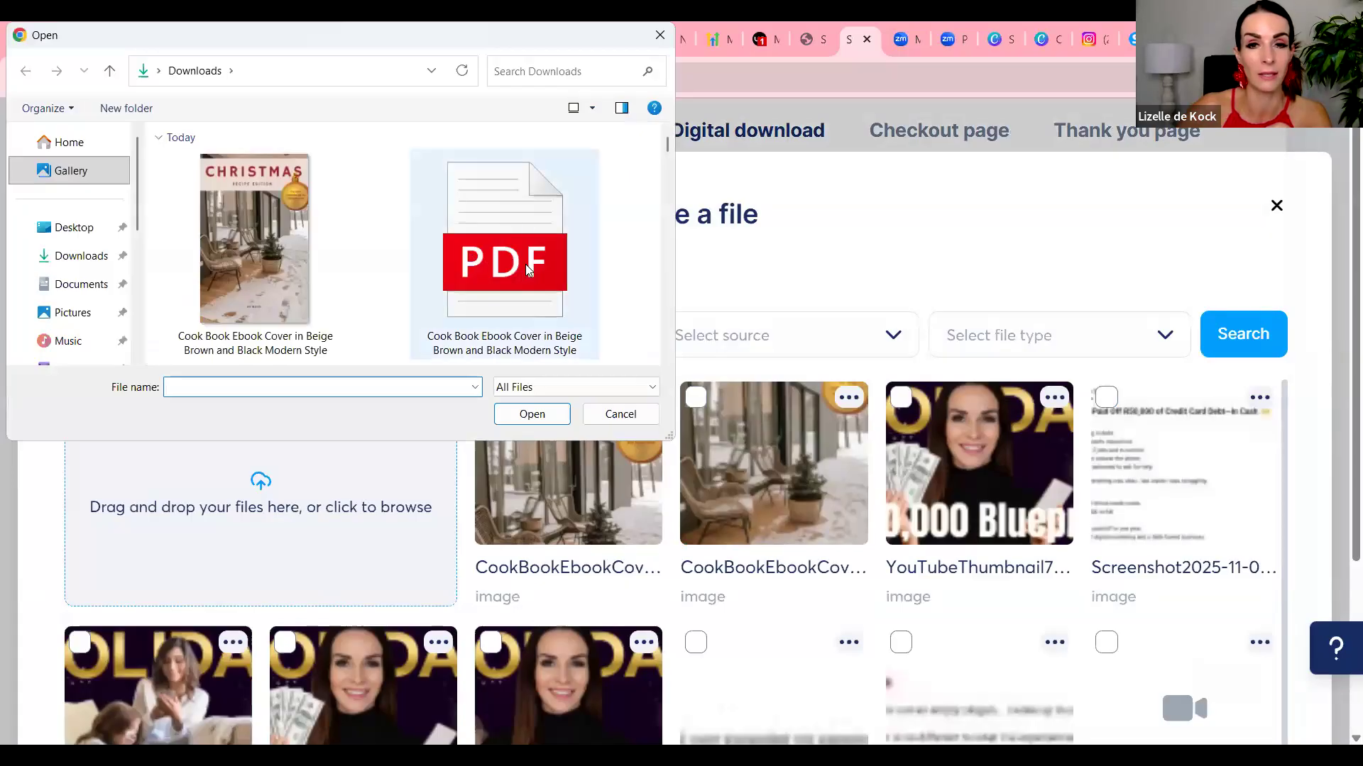
double_click(552, 262)
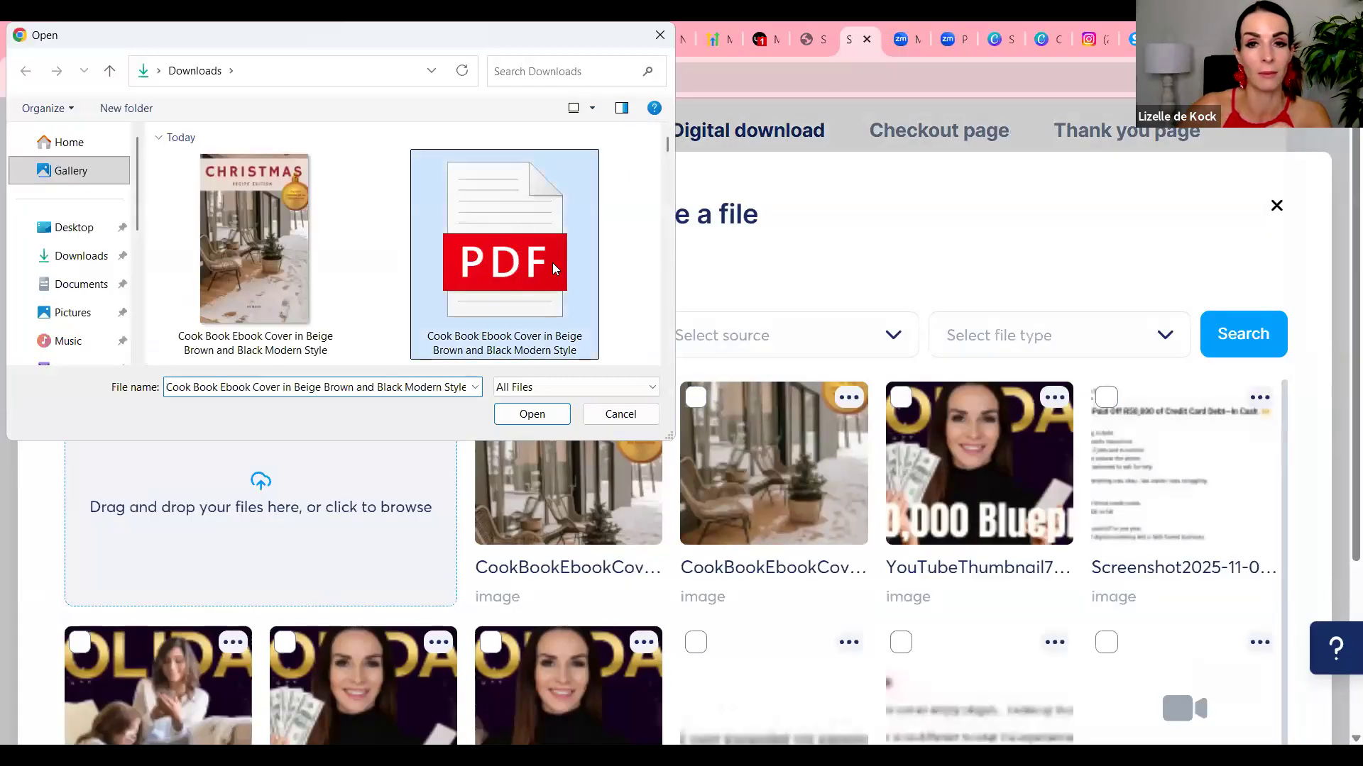
scroll(880, 456, down, 2)
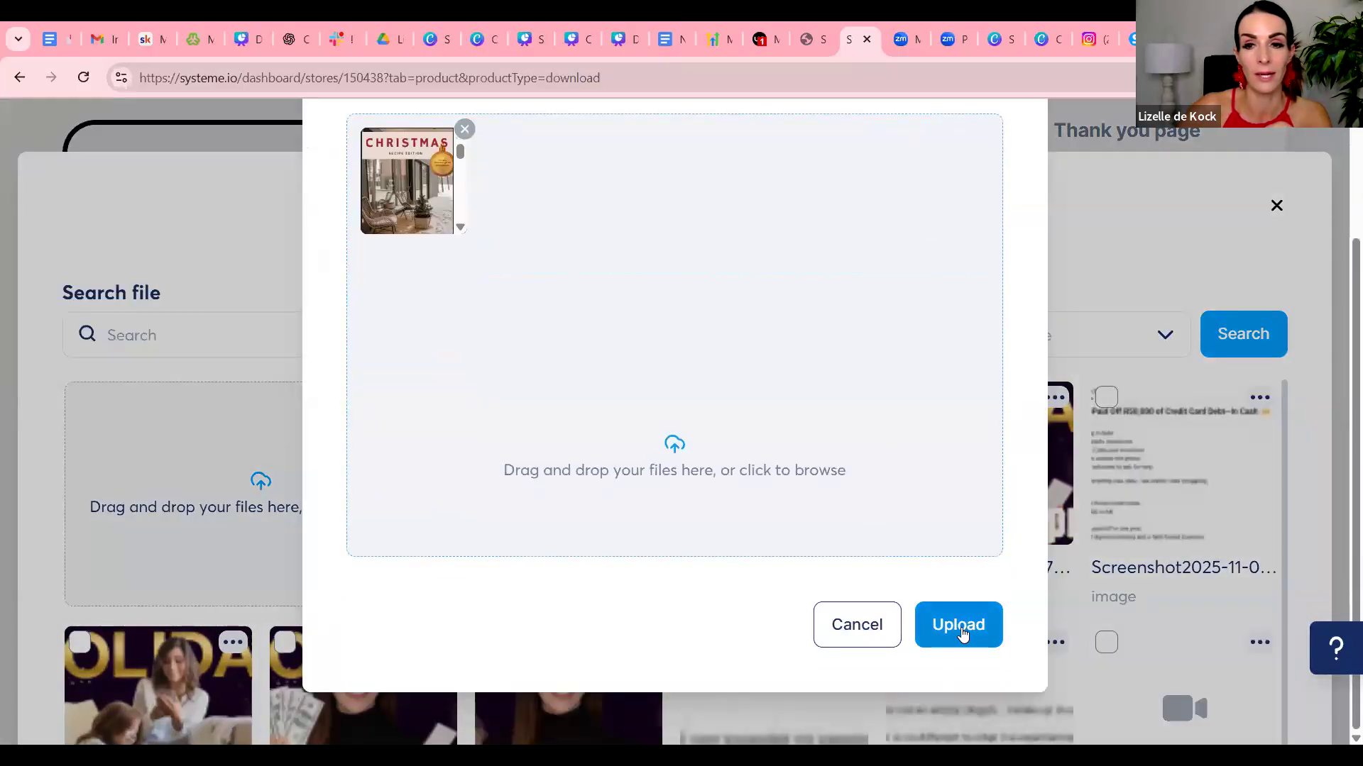
click(961, 627)
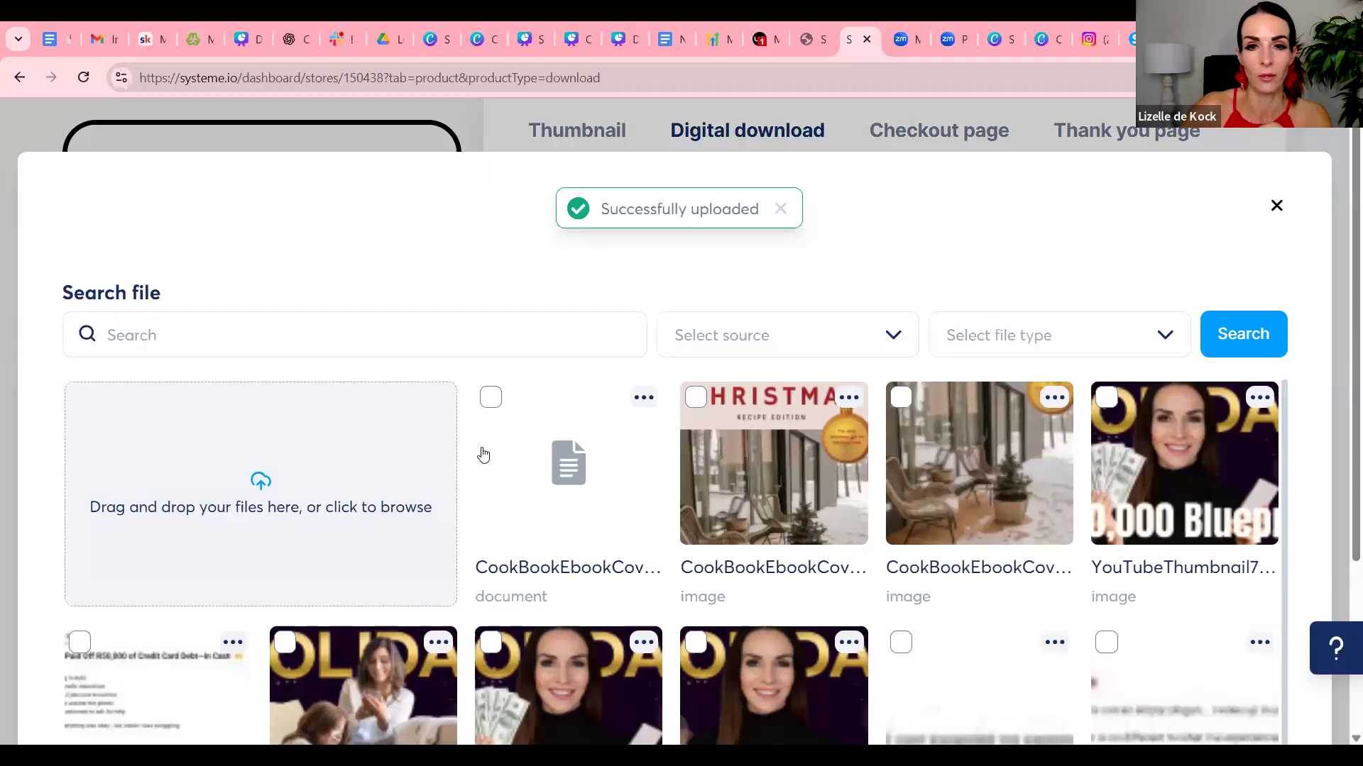
Attach the newly uploaded cookbook PDF document as the digital product's file.
click(492, 400)
scroll(1141, 523, down, 10)
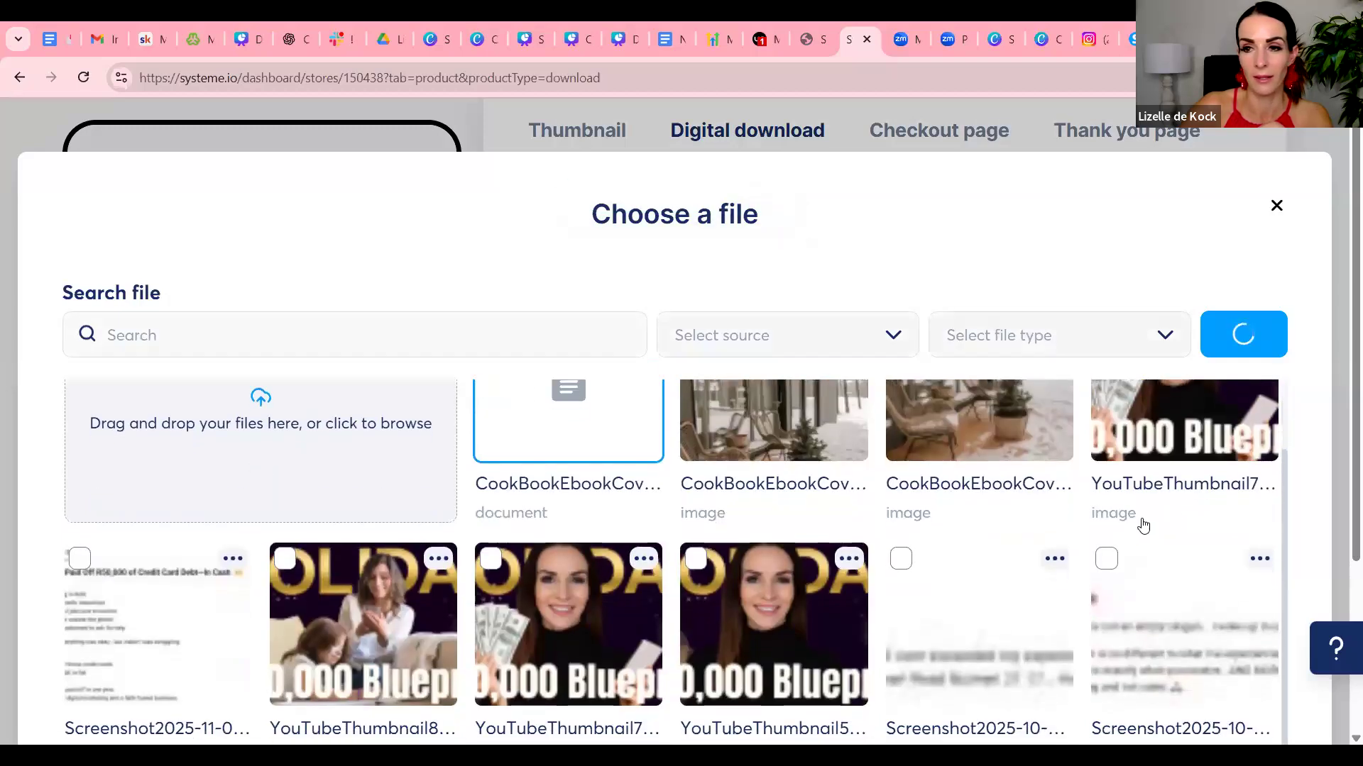
click(1246, 646)
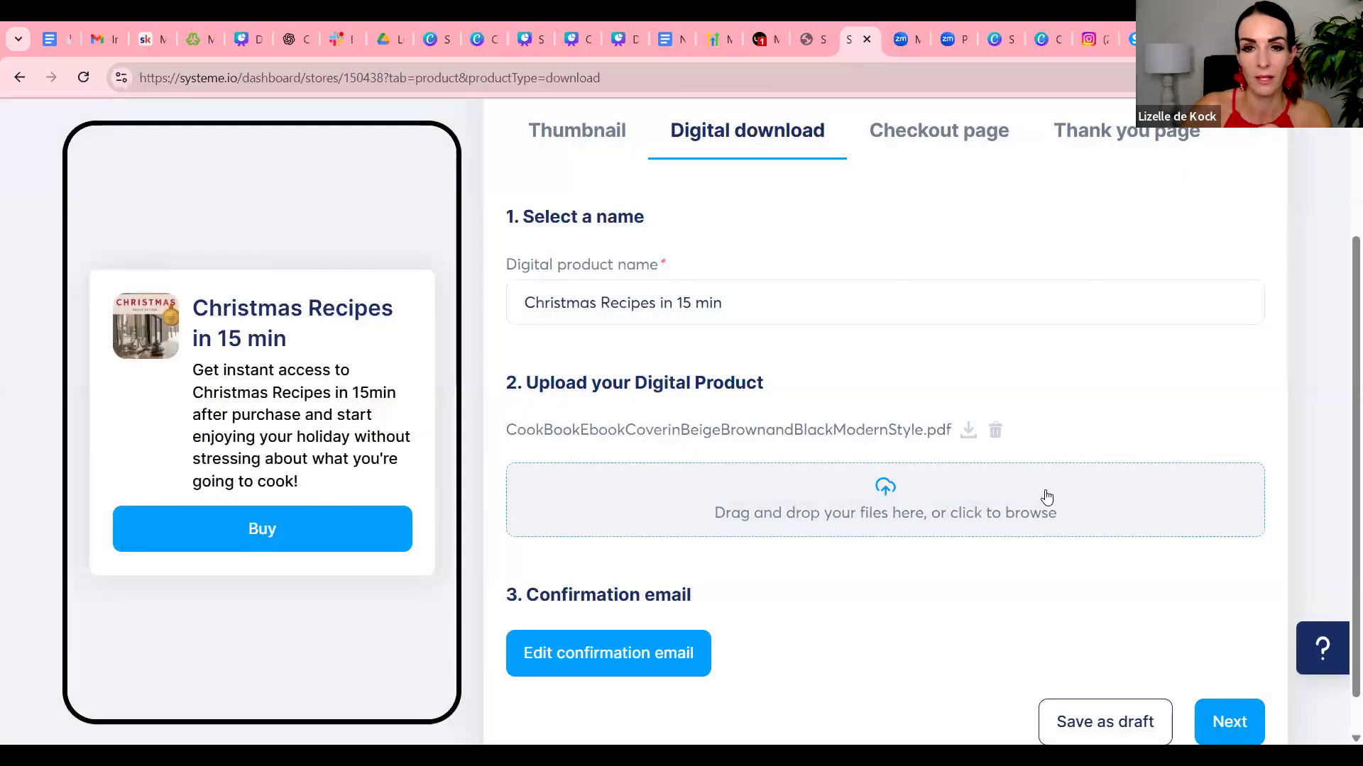
Open the confirmation email for editing and change its subject to "You got my secret Cheristmas Recipes in 15 min!".
scroll(1043, 494, down, 1)
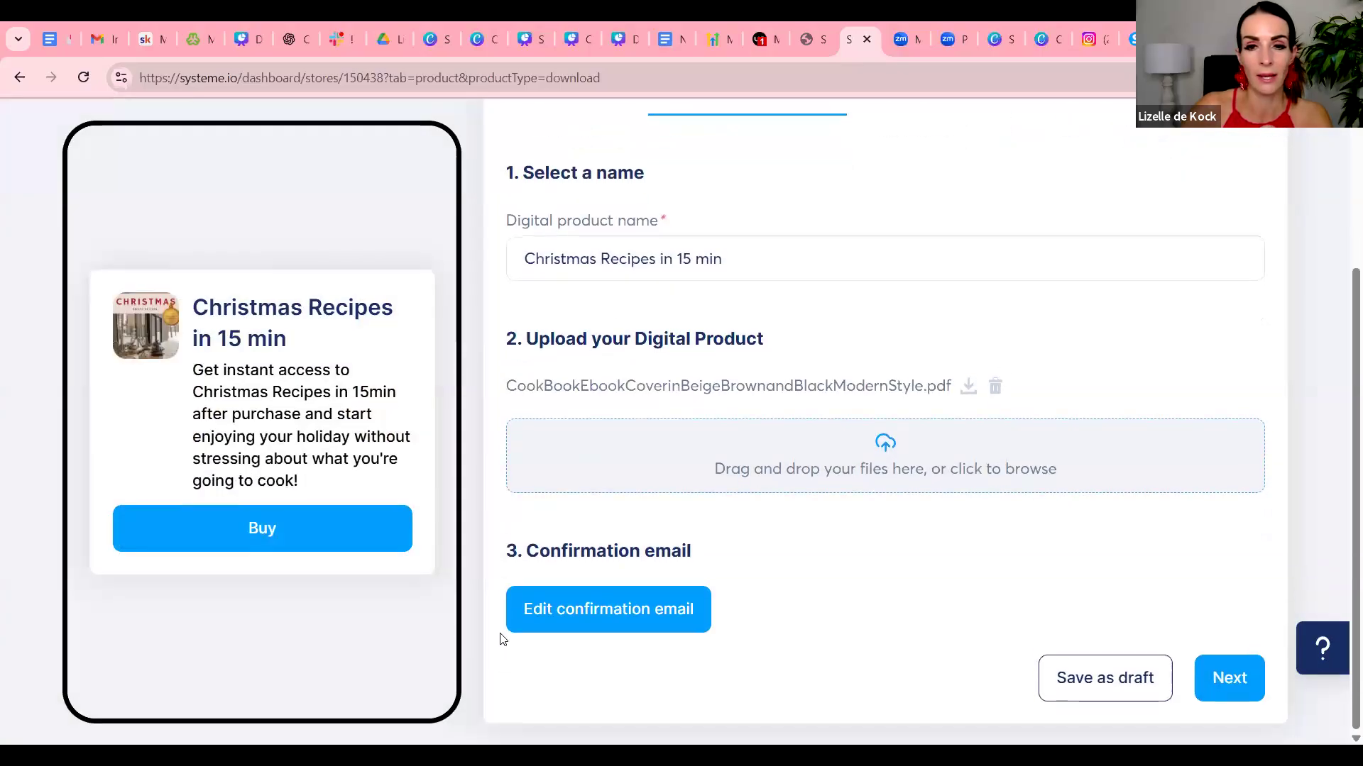
click(599, 621)
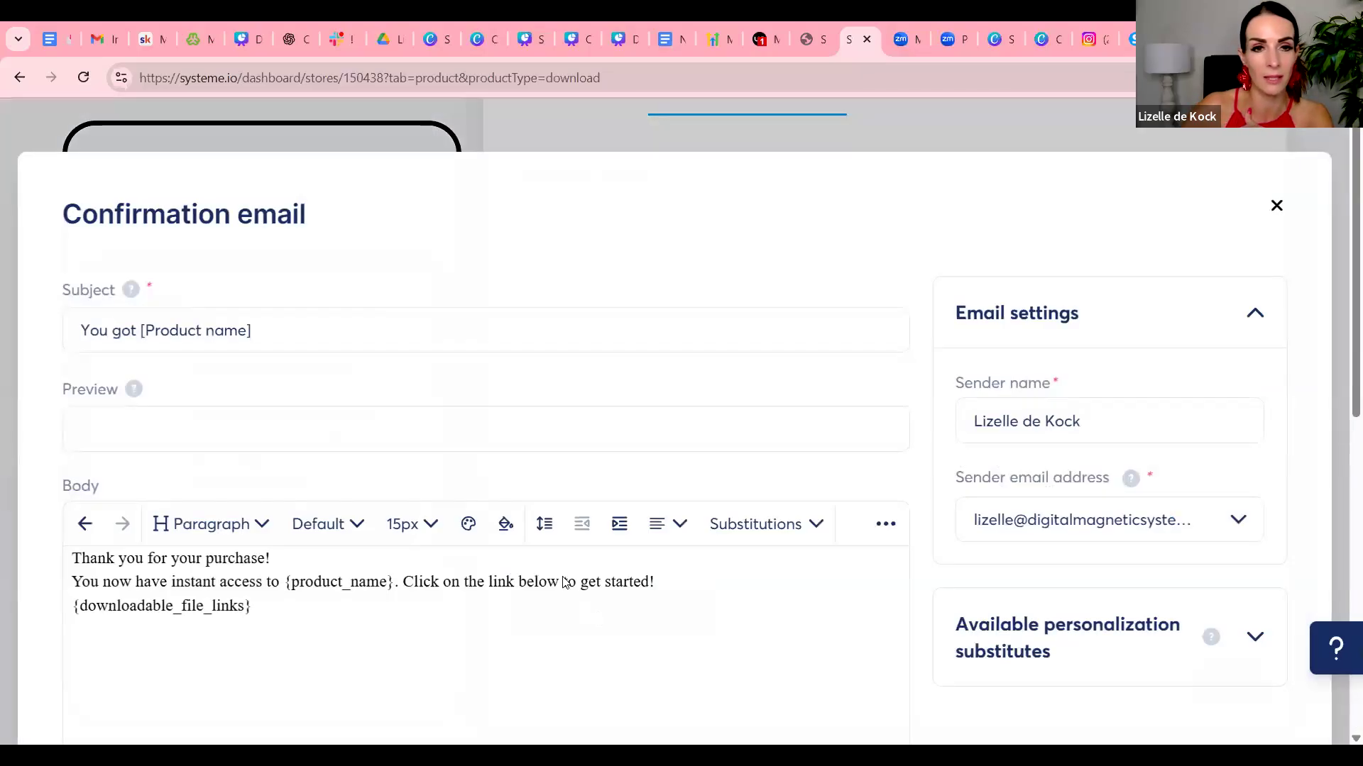
drag(251, 330, 137, 333)
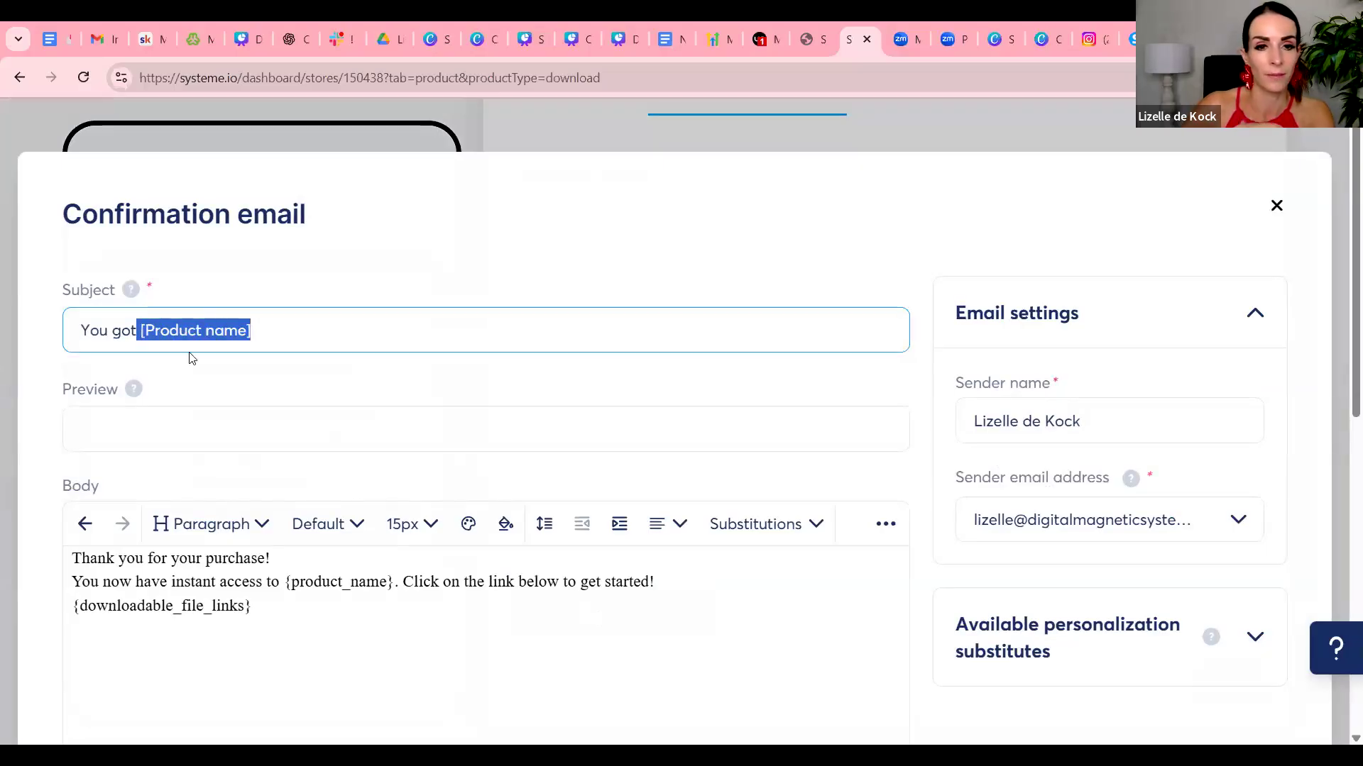
key(BackSpace)
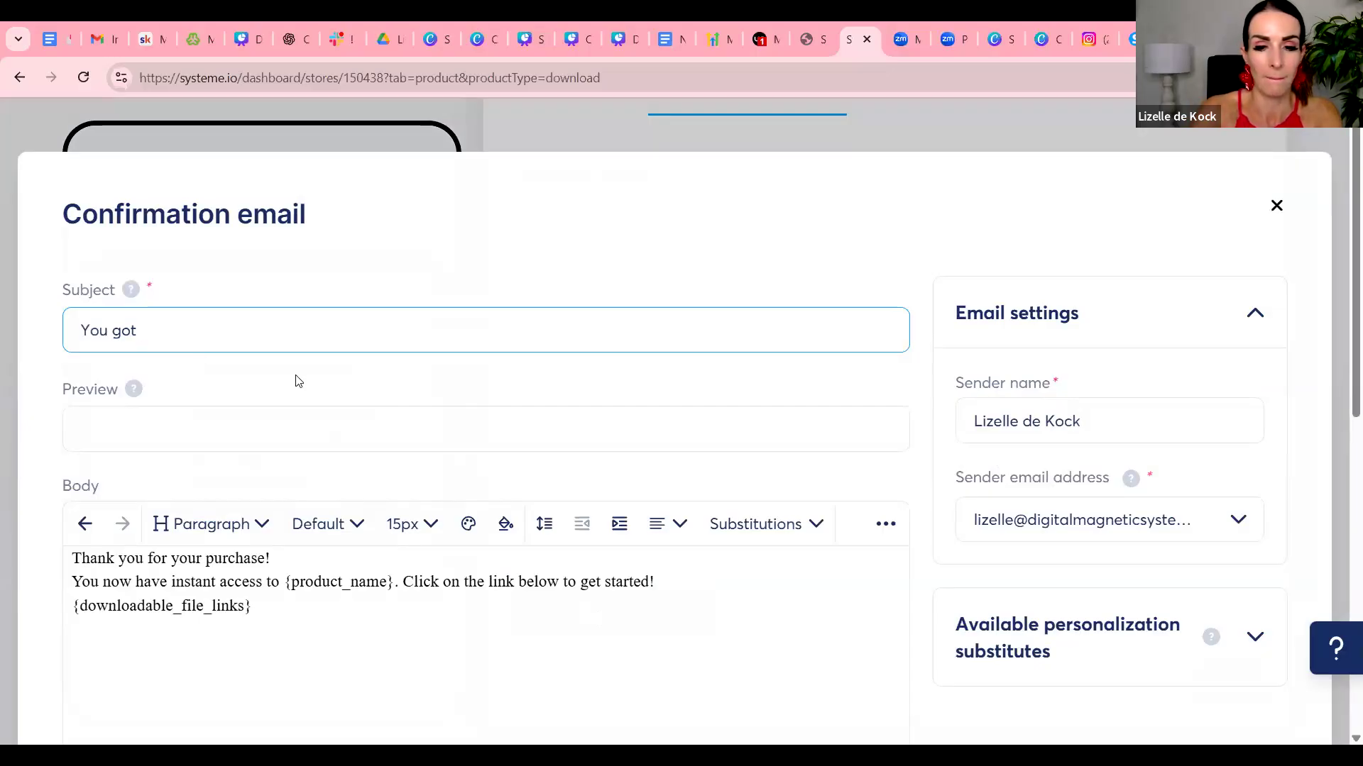
text(my secre)
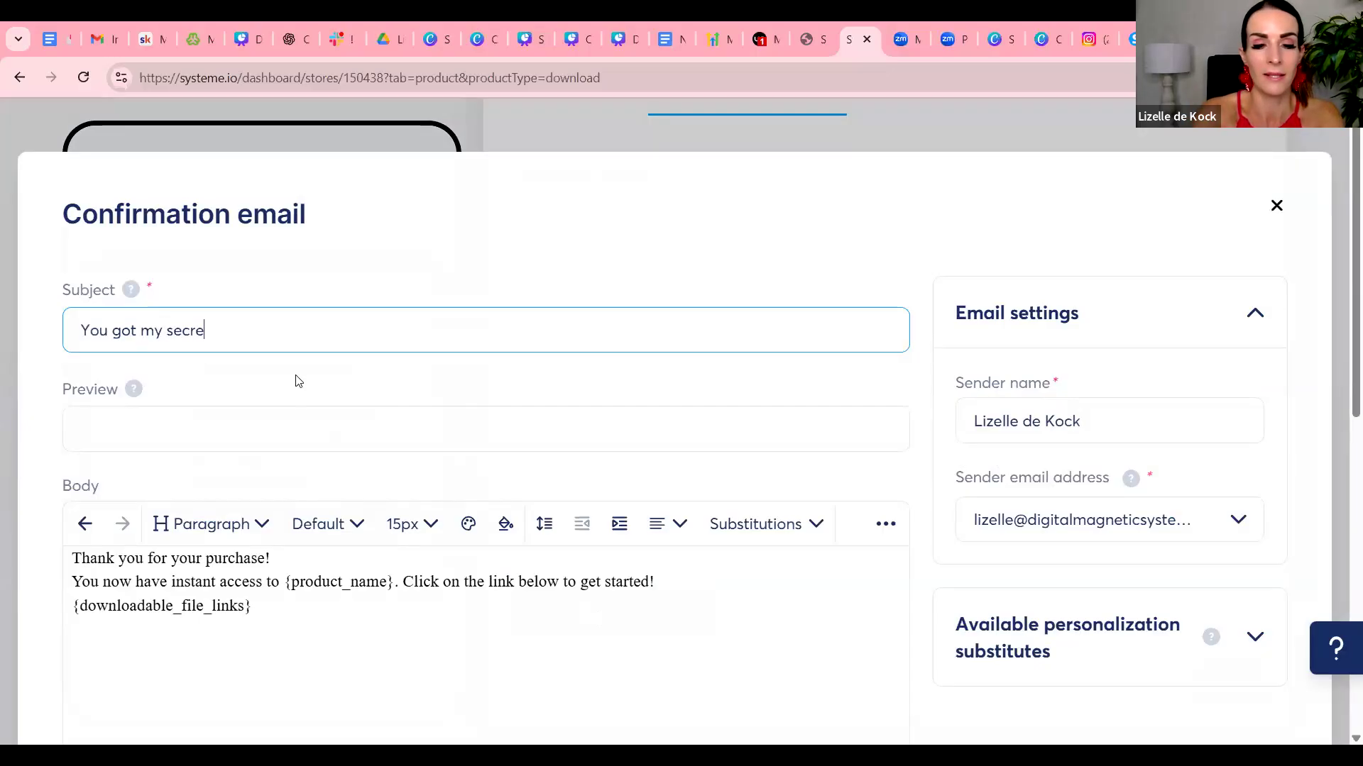
text(t Cheristmas)
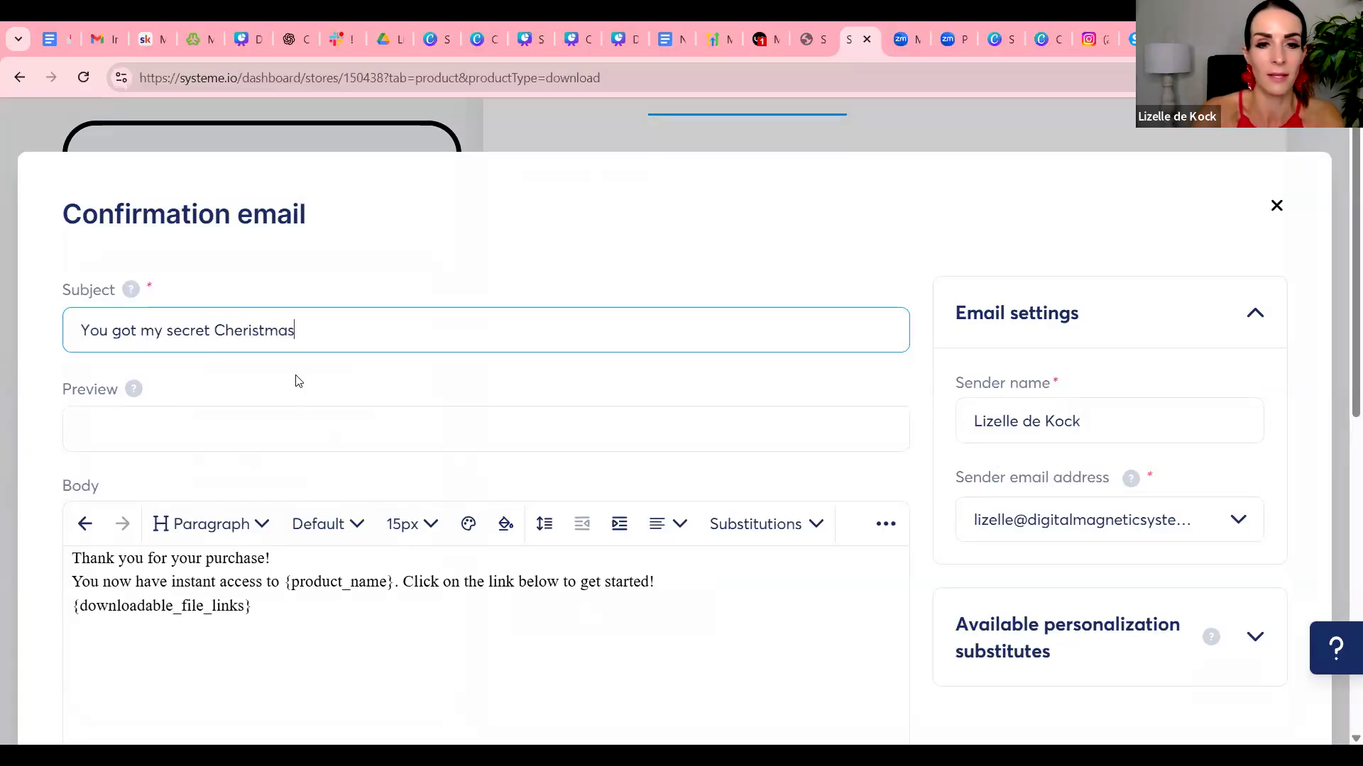
text( Recipe)
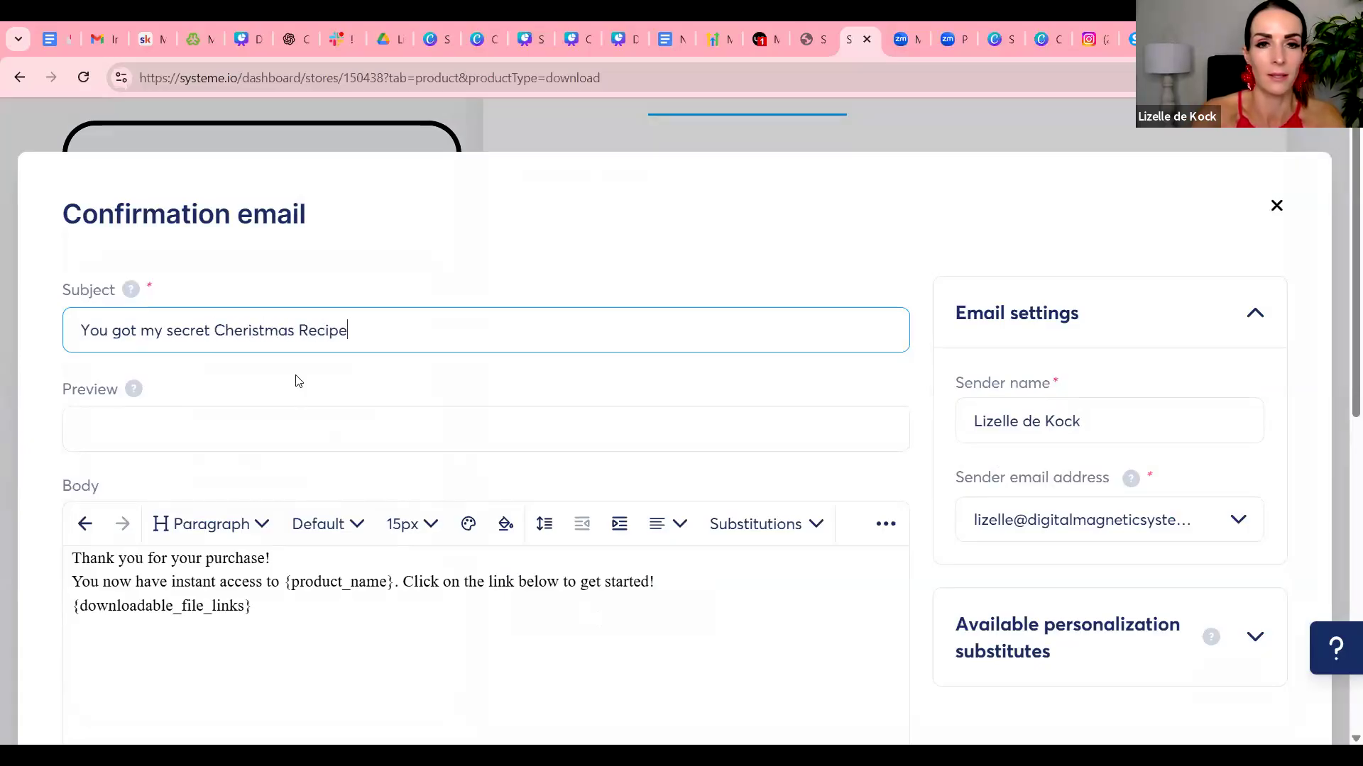
text(s in 15 min!)
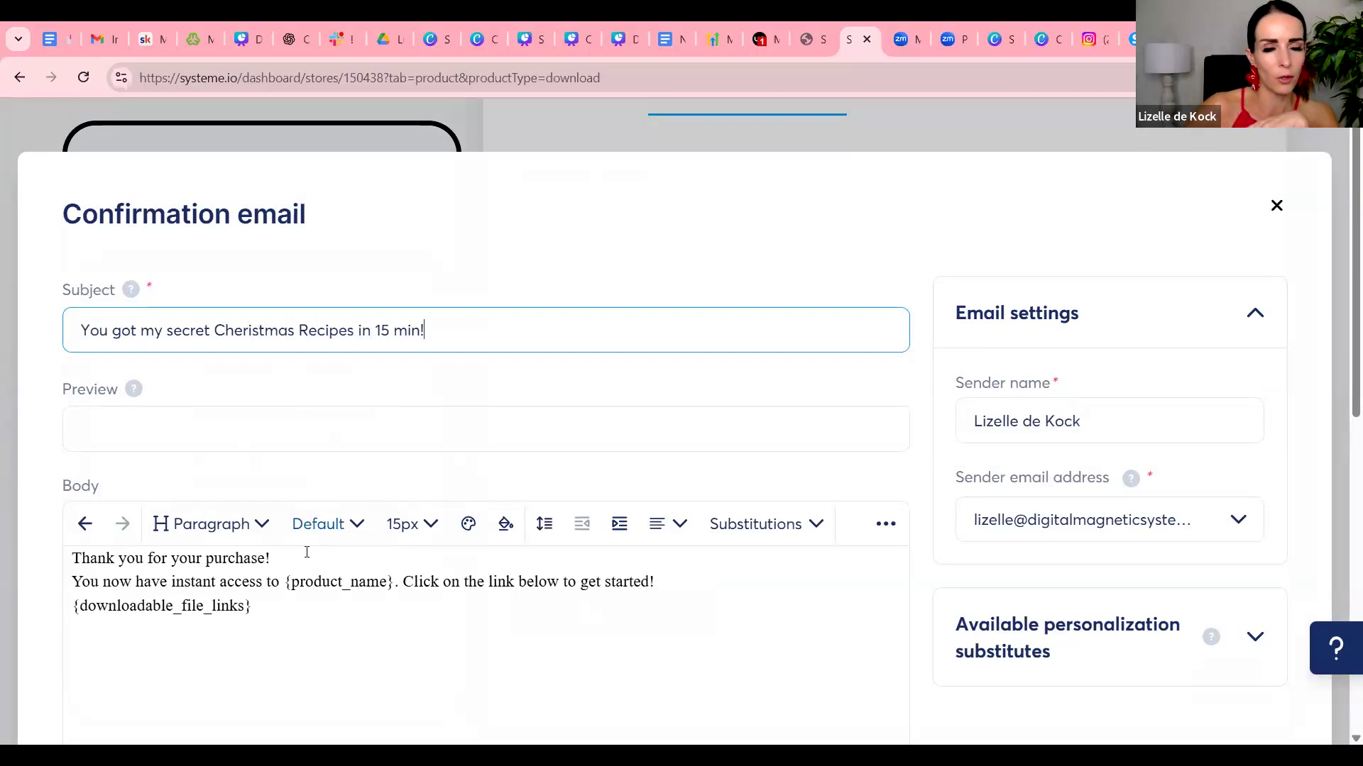
Review the email body's product name and file link placeholders and the available substitutions, and save the confirmation email.
scroll(305, 554, down, 1)
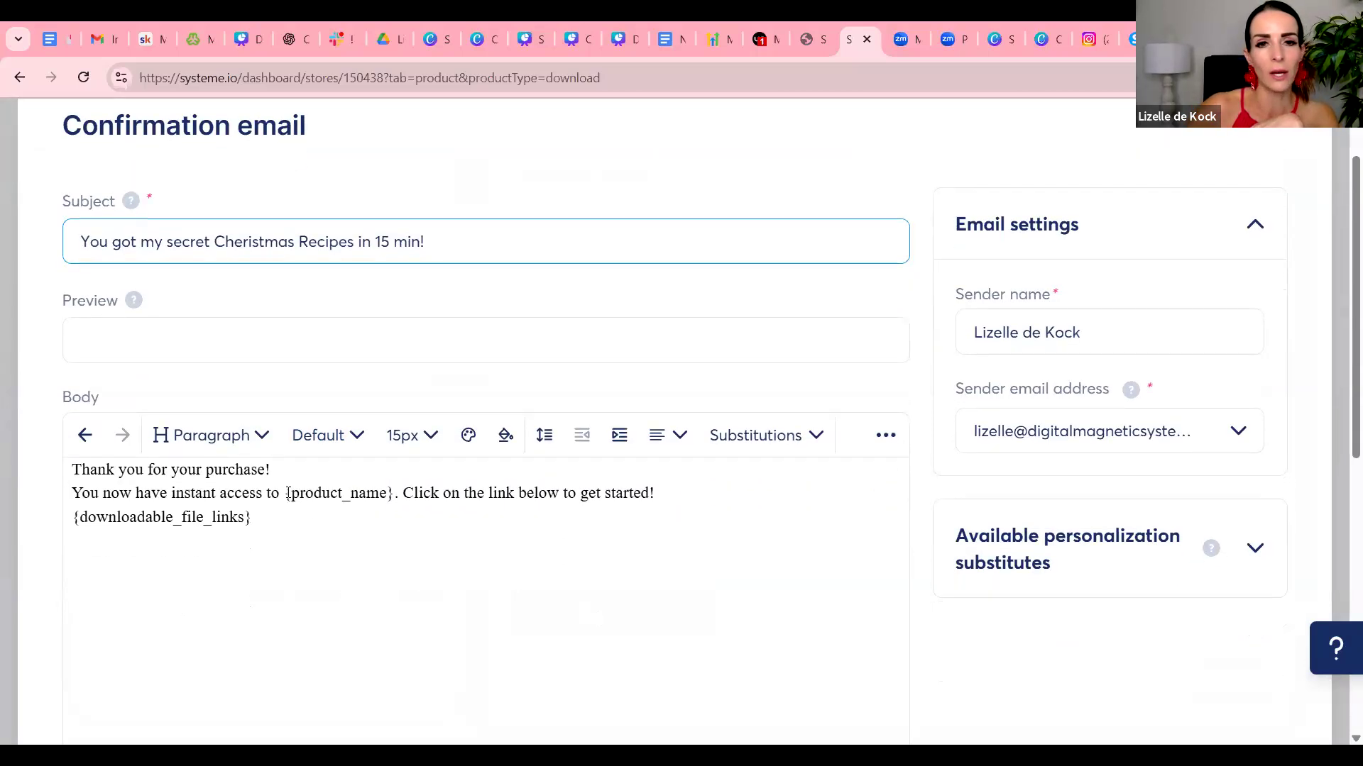
drag(288, 494, 403, 536)
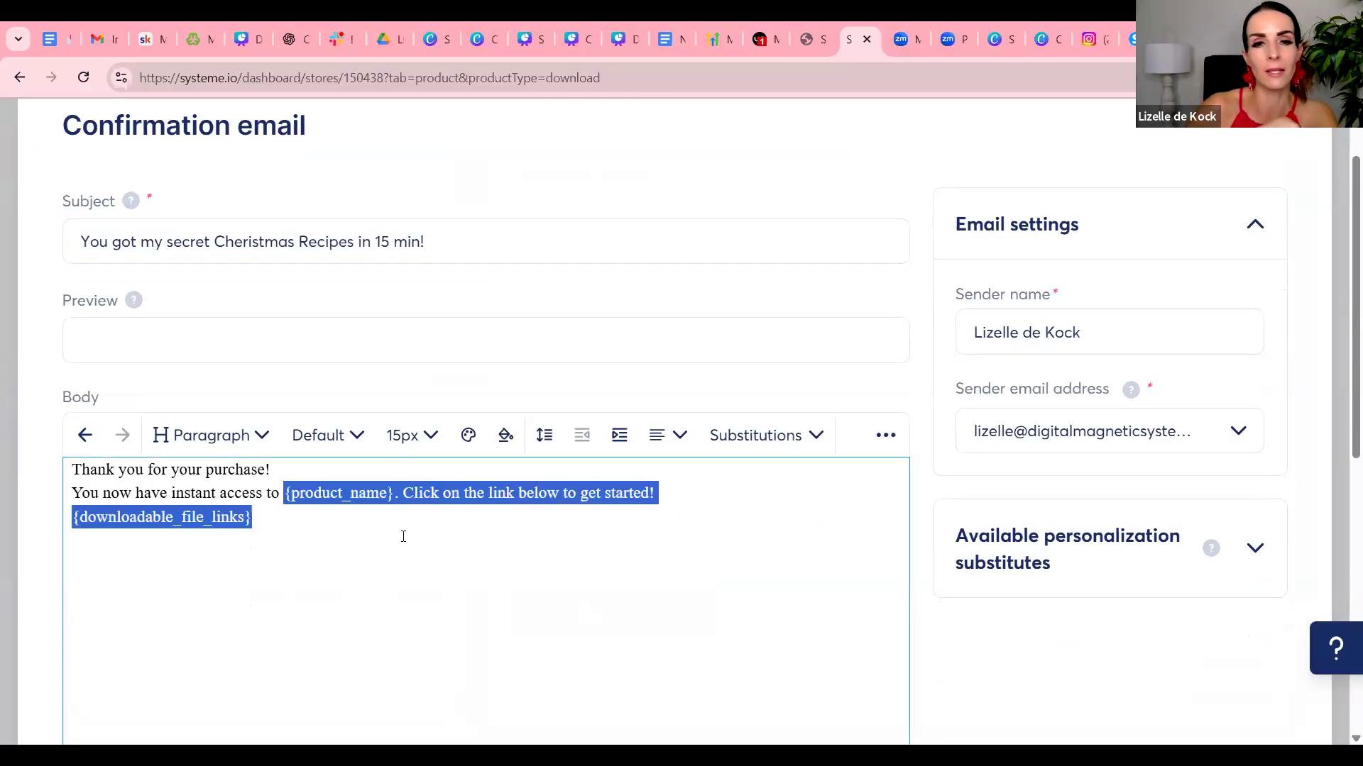
click(403, 537)
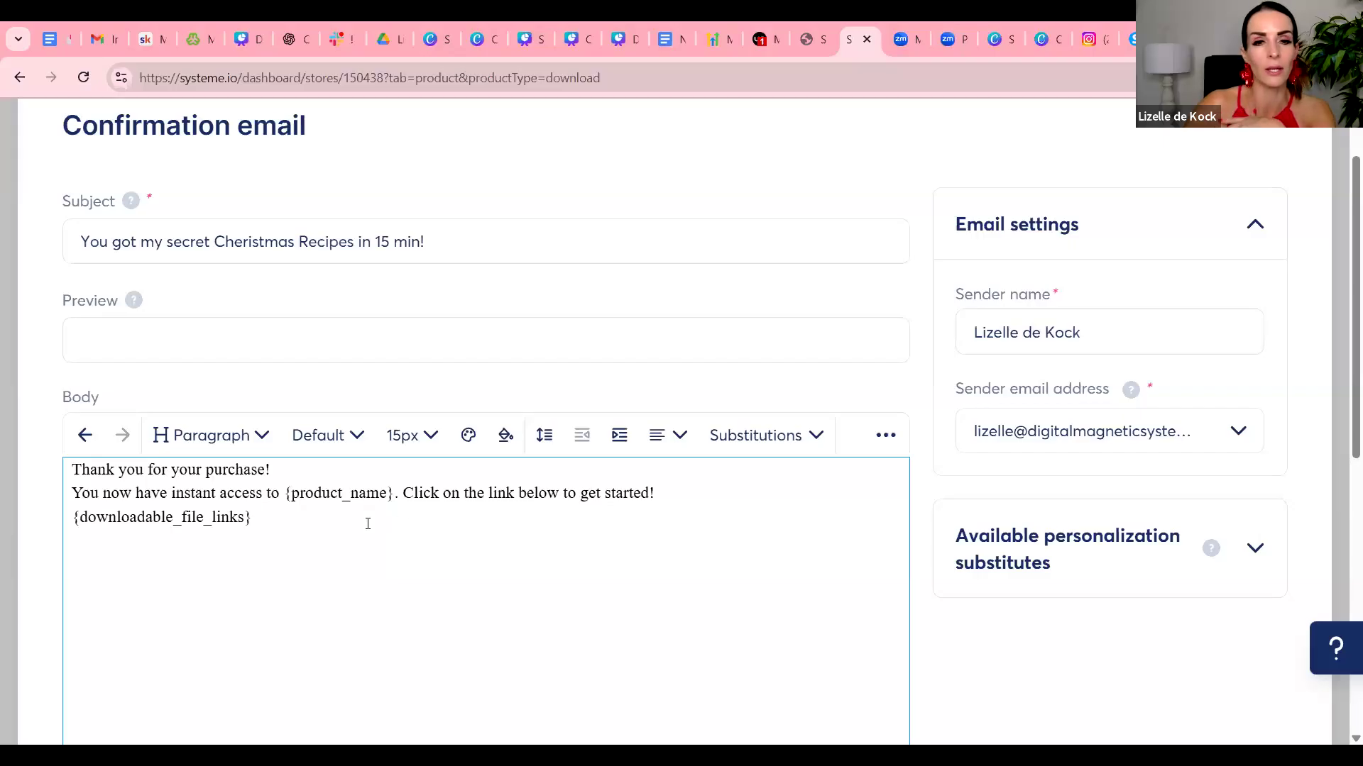
drag(253, 526, 244, 522)
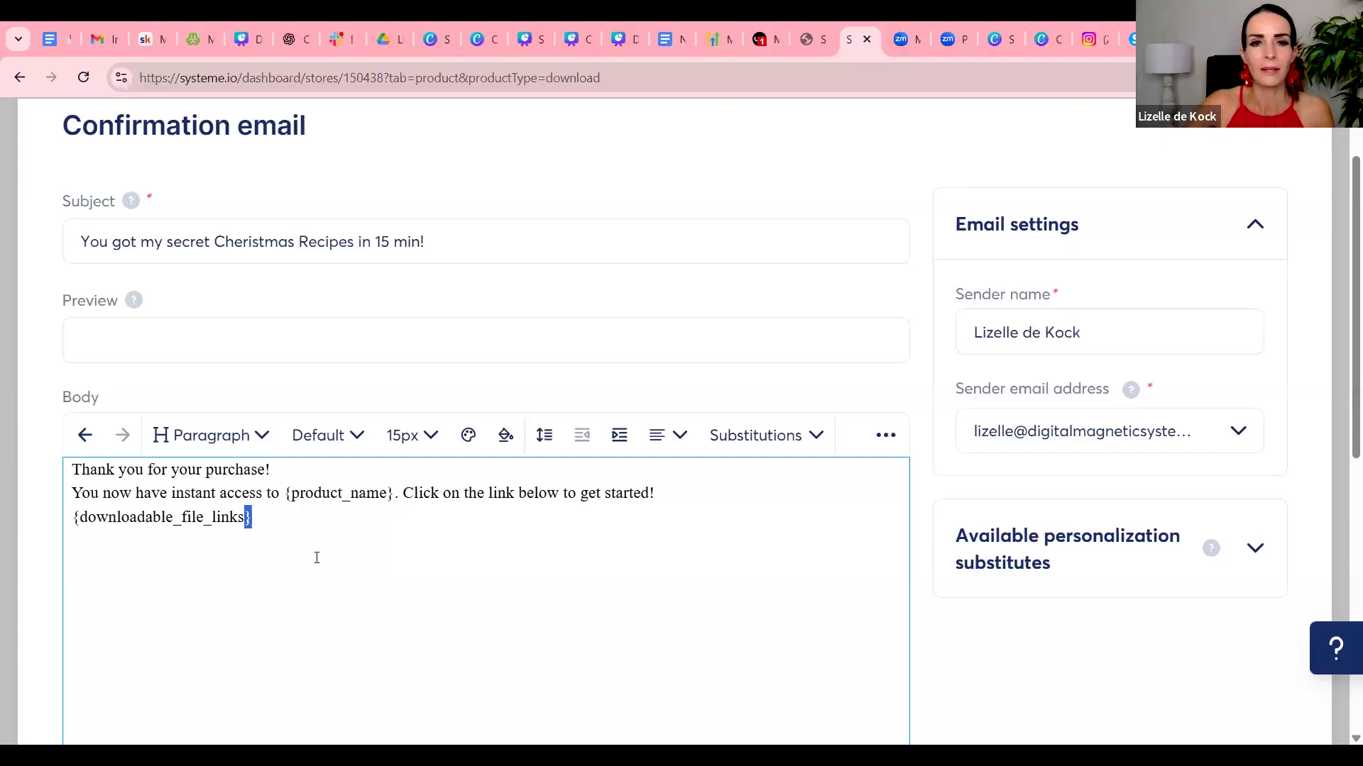
click(817, 437)
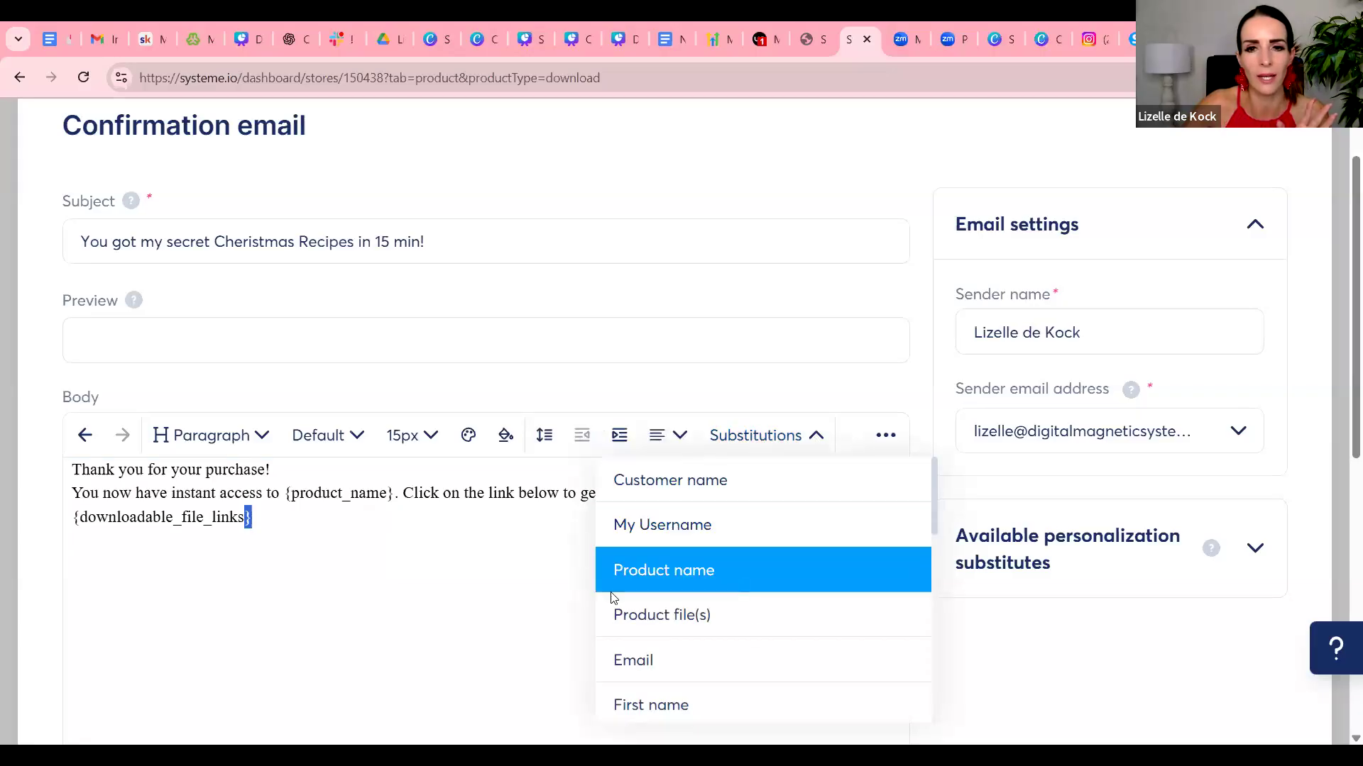
click(493, 606)
click(575, 566)
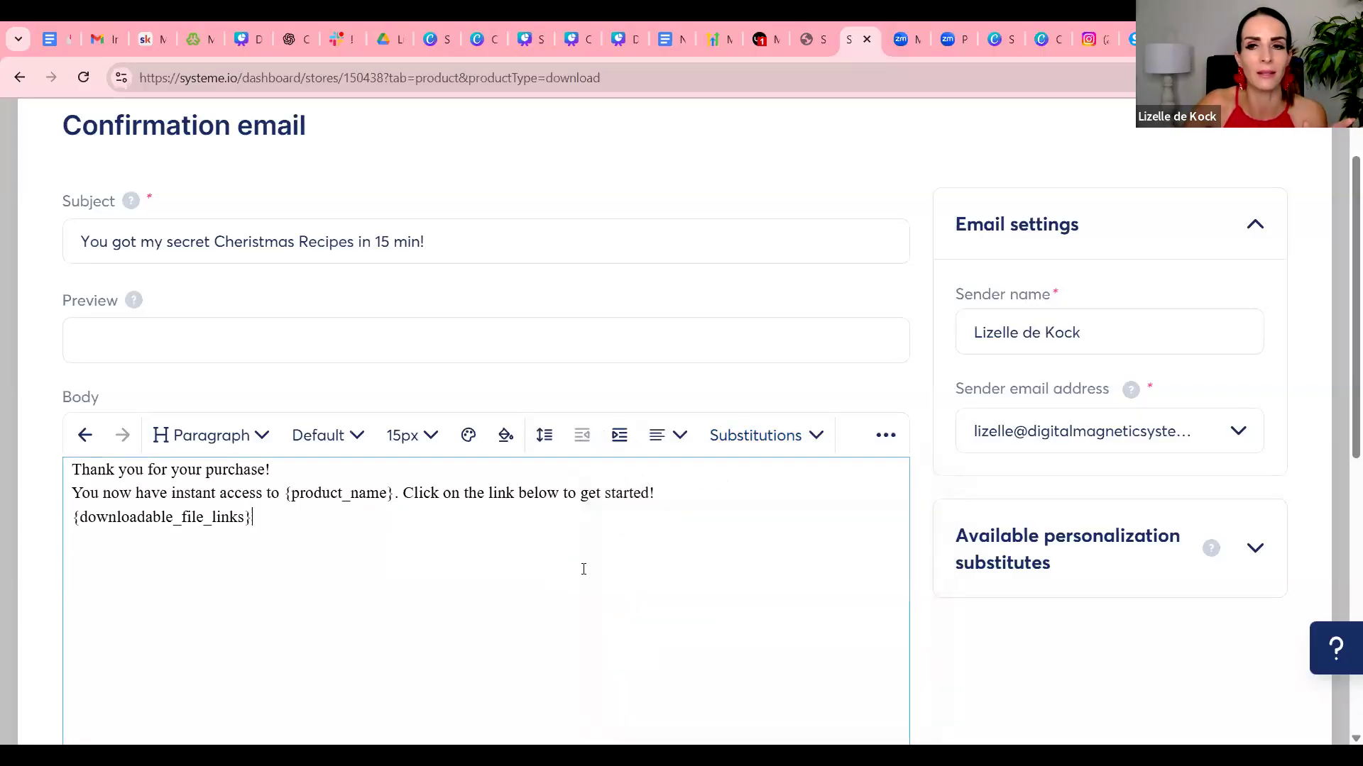
scroll(581, 568, down, 6)
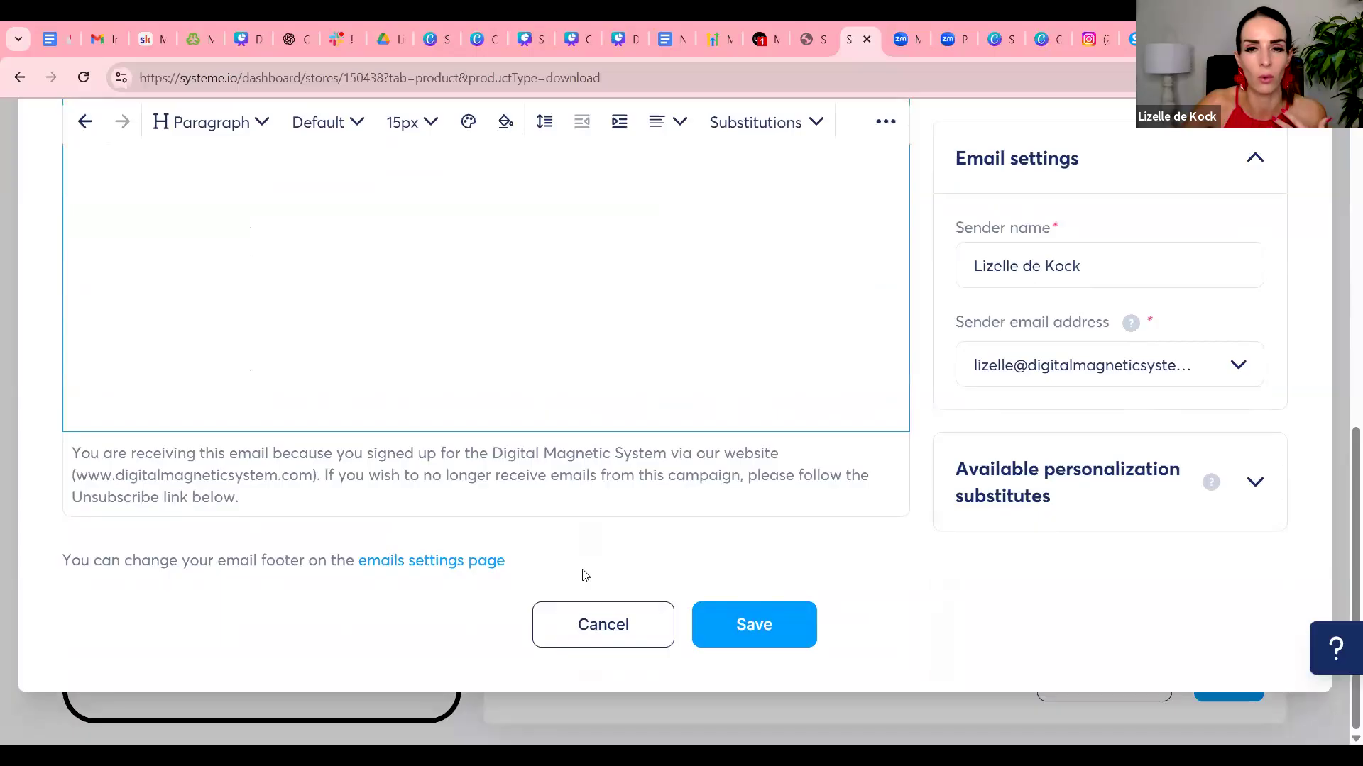
click(726, 618)
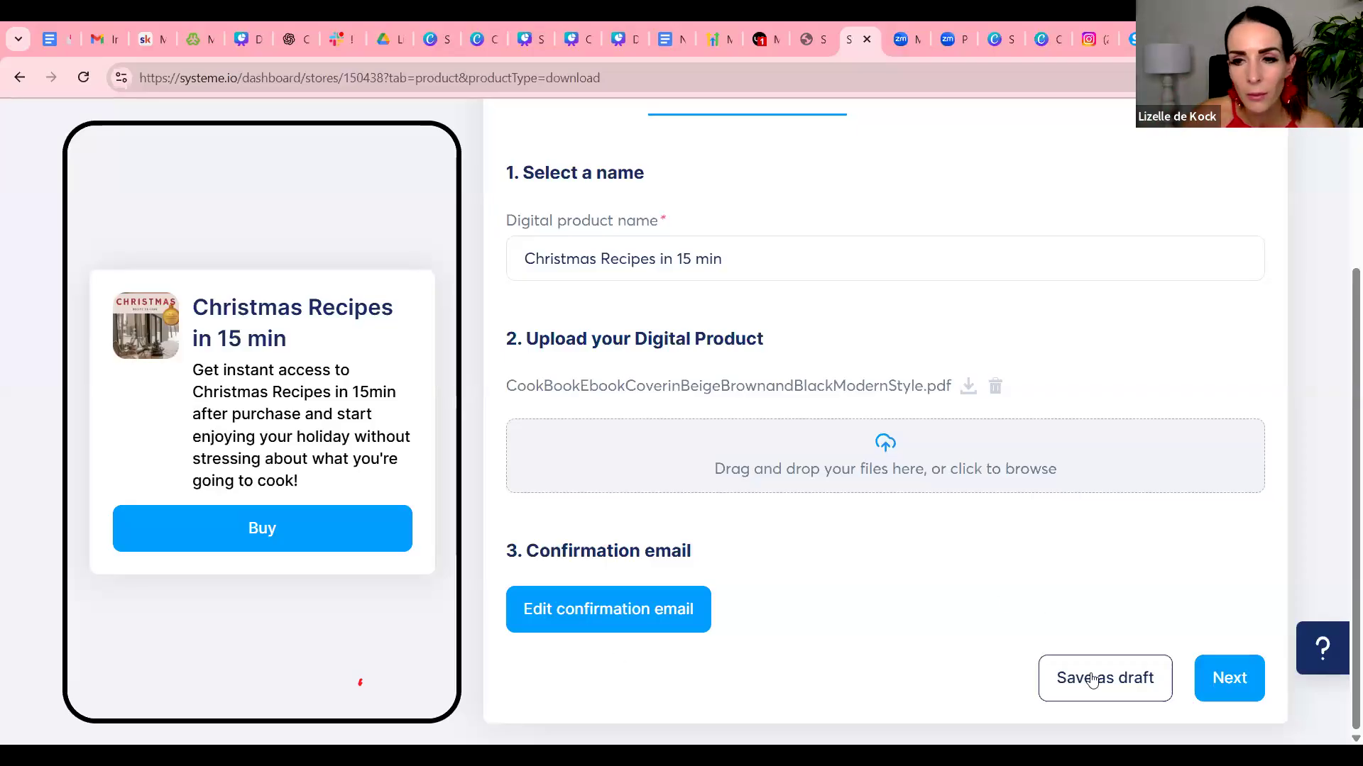
Continue to the checkout page setup and set its title to "Get your hands on Christmas Recipes in 15 min now!".
click(1238, 692)
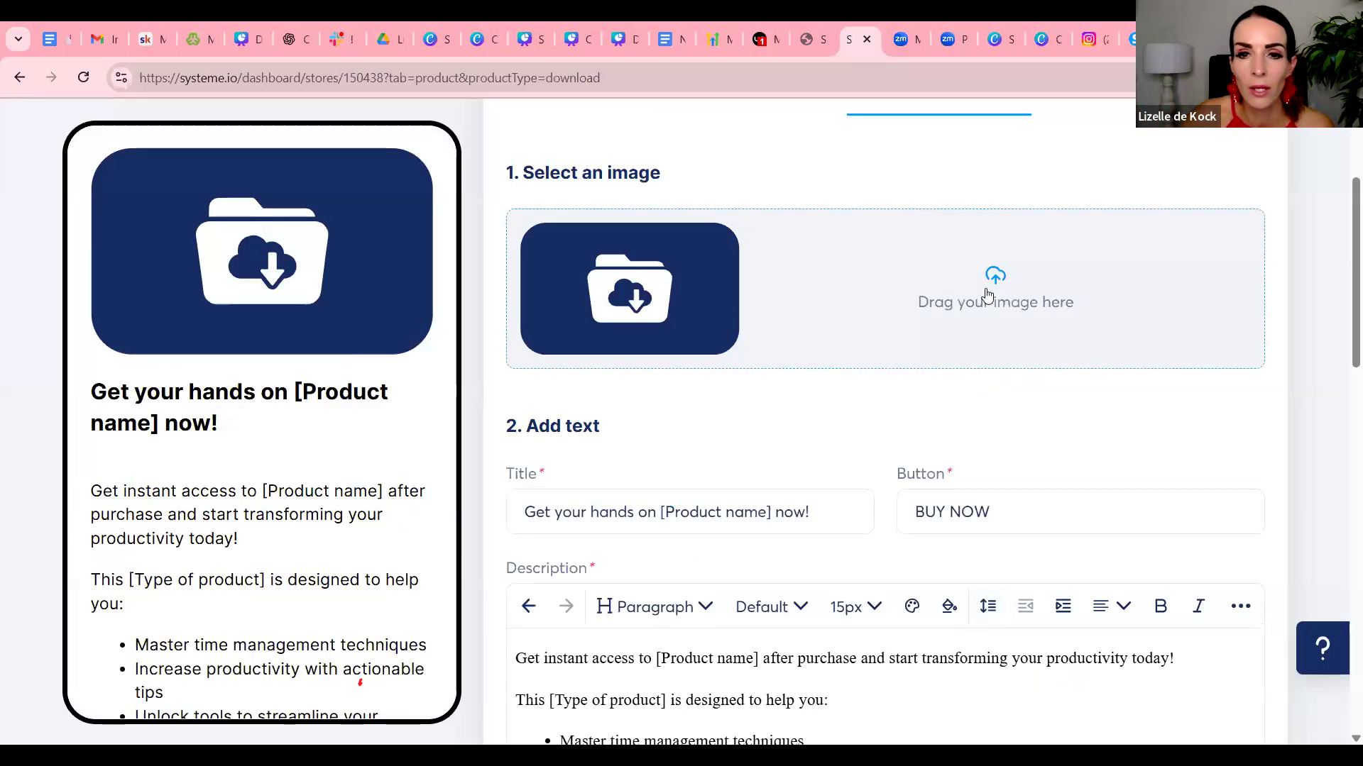
scroll(978, 375, down, 1)
scroll(978, 374, down, 2)
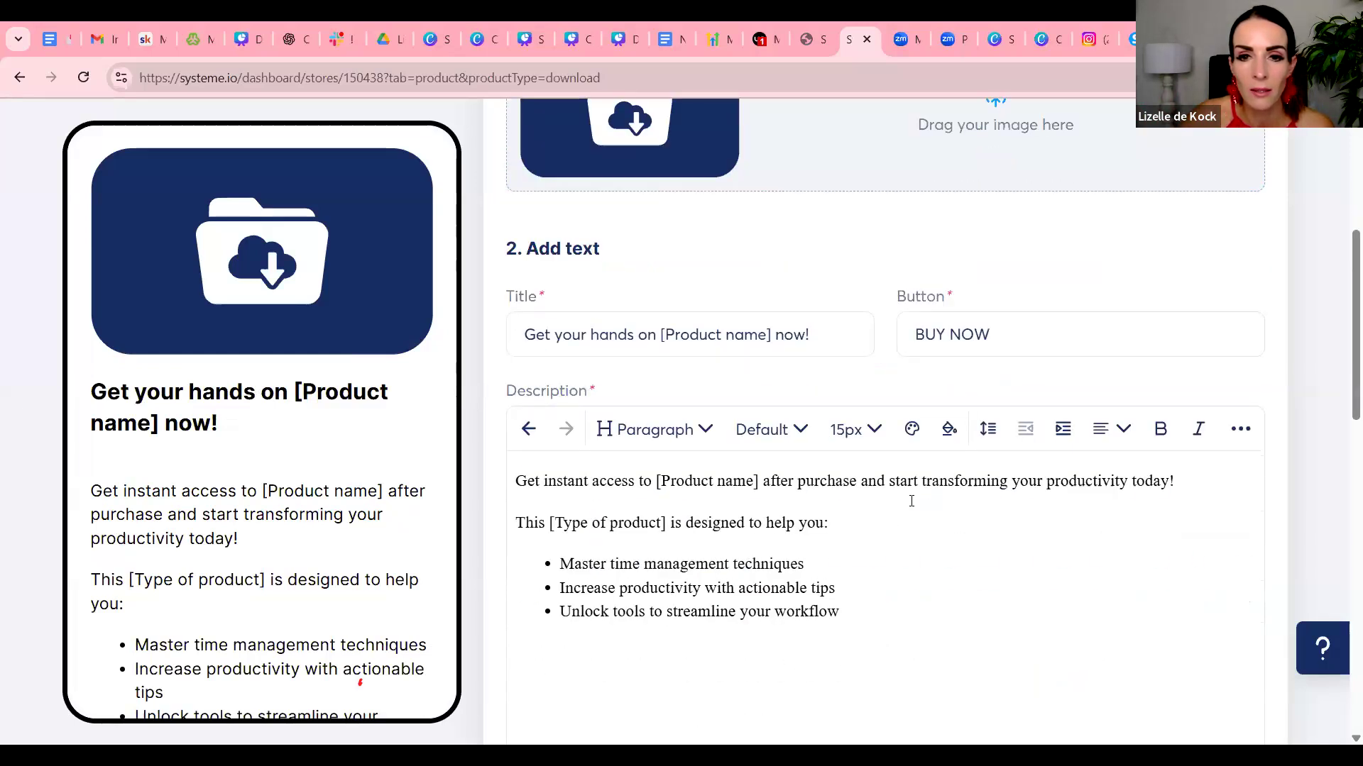
scroll(973, 390, up, 4)
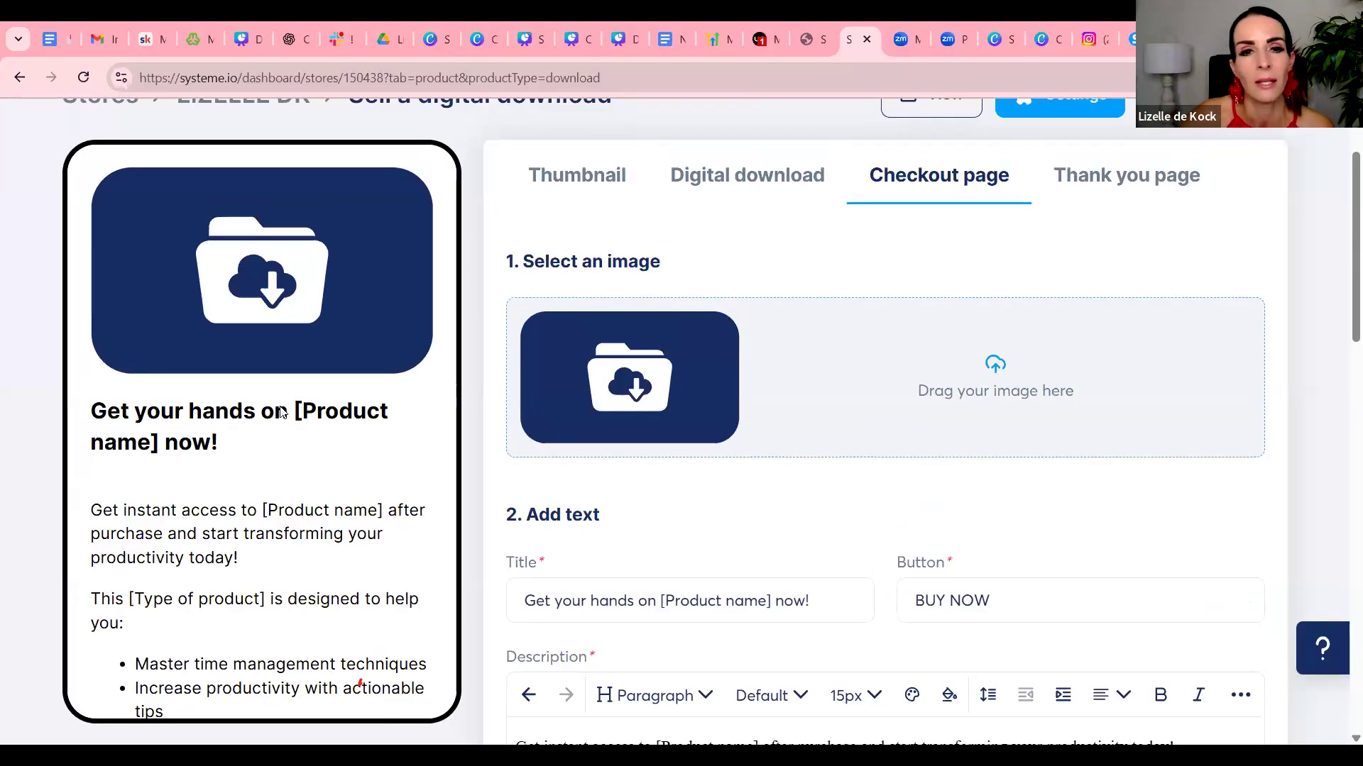
scroll(650, 425, down, 3)
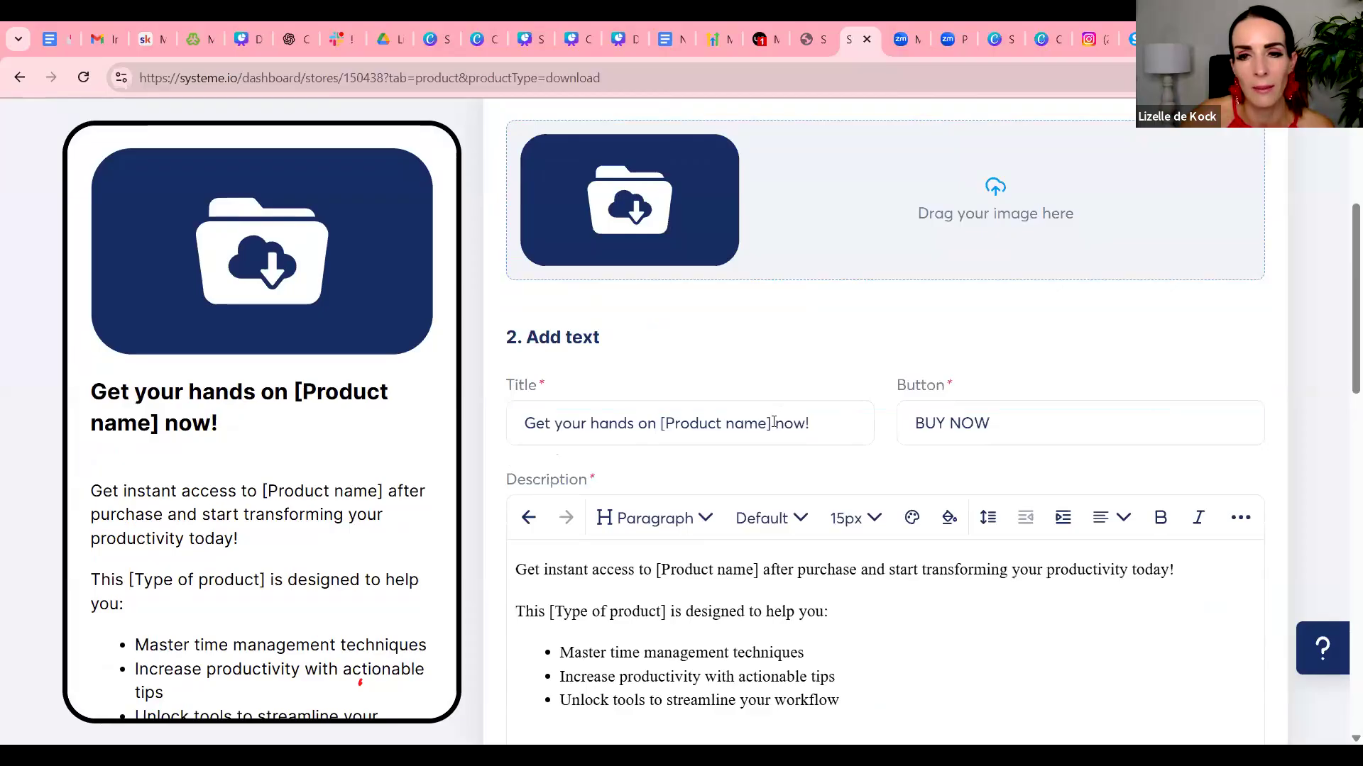
drag(772, 423, 659, 425)
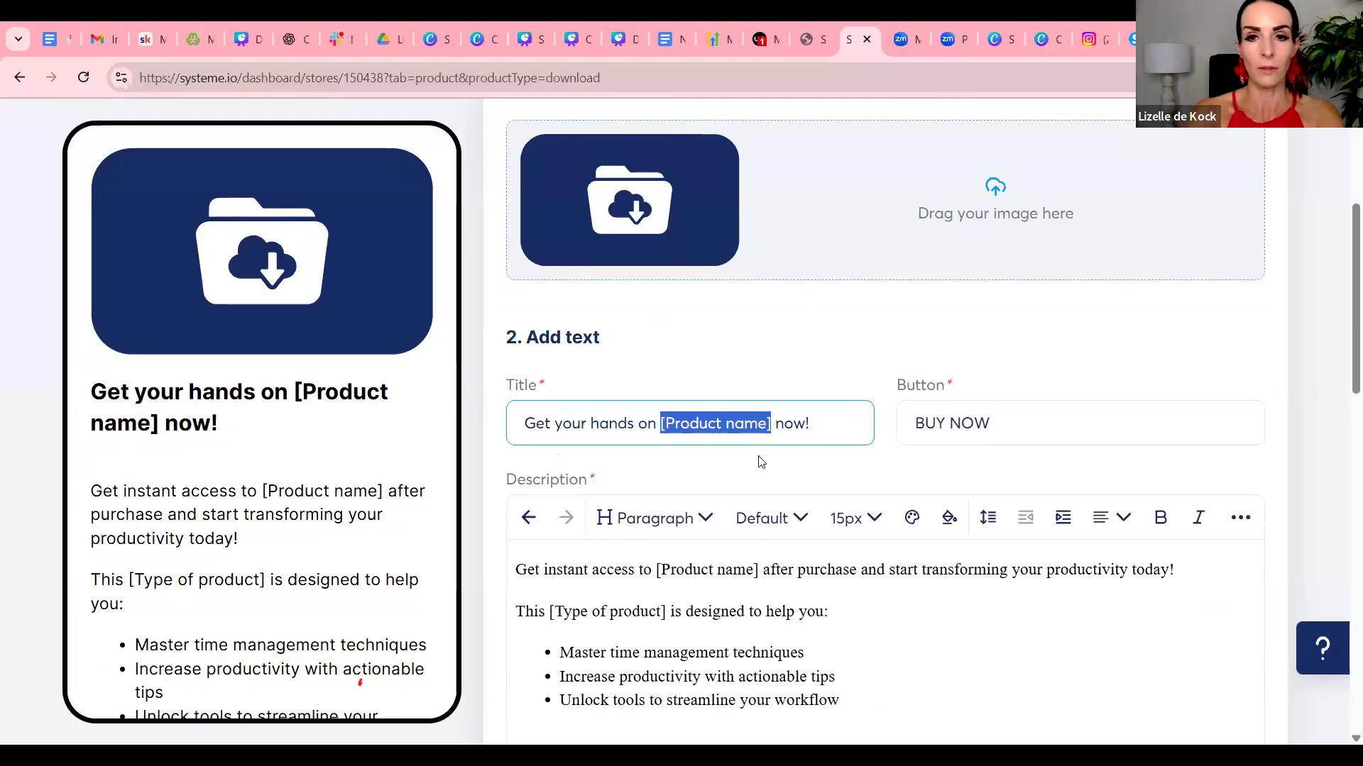
text(Christmas )
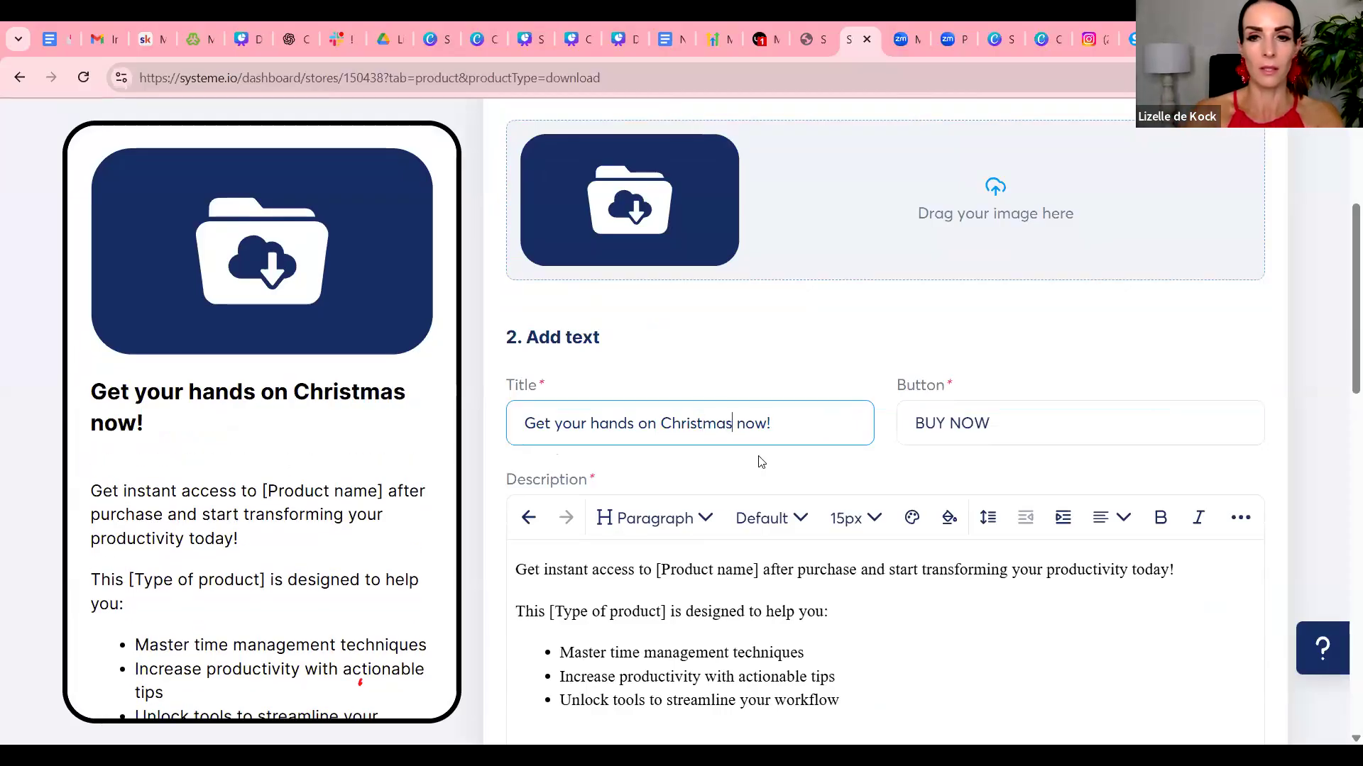
text(Recipes in 1)
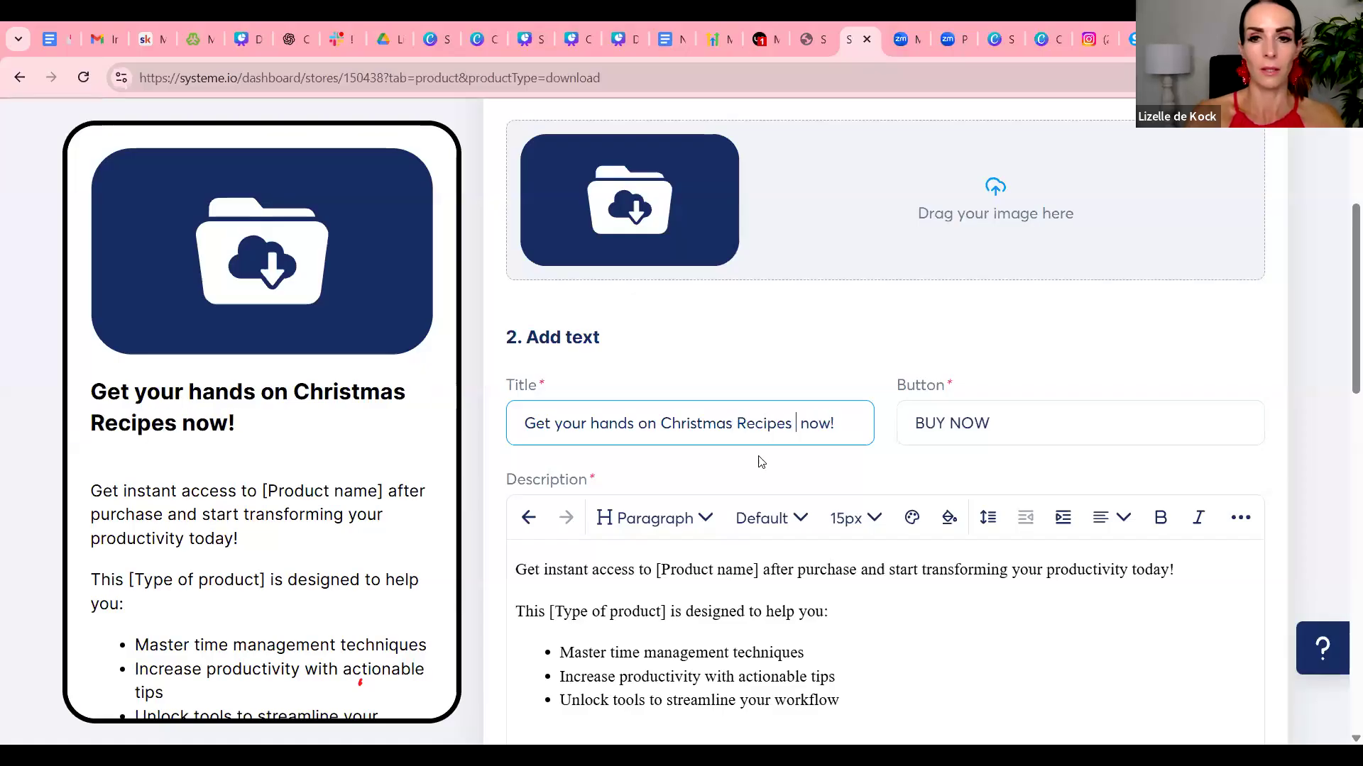
text(5 min)
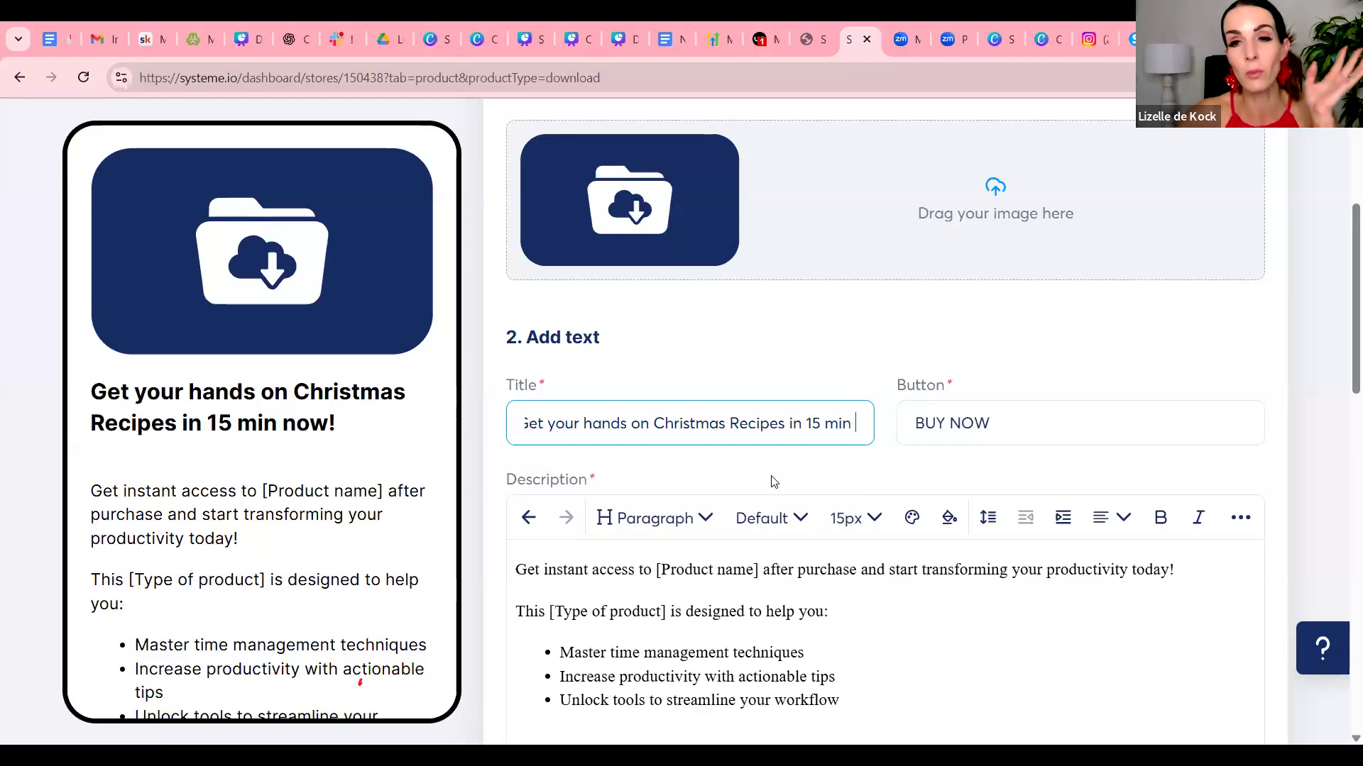
Replace the product name placeholder in the checkout description's first sentence with "my Christmas recipe in 15 min e-book".
scroll(980, 525, down, 2)
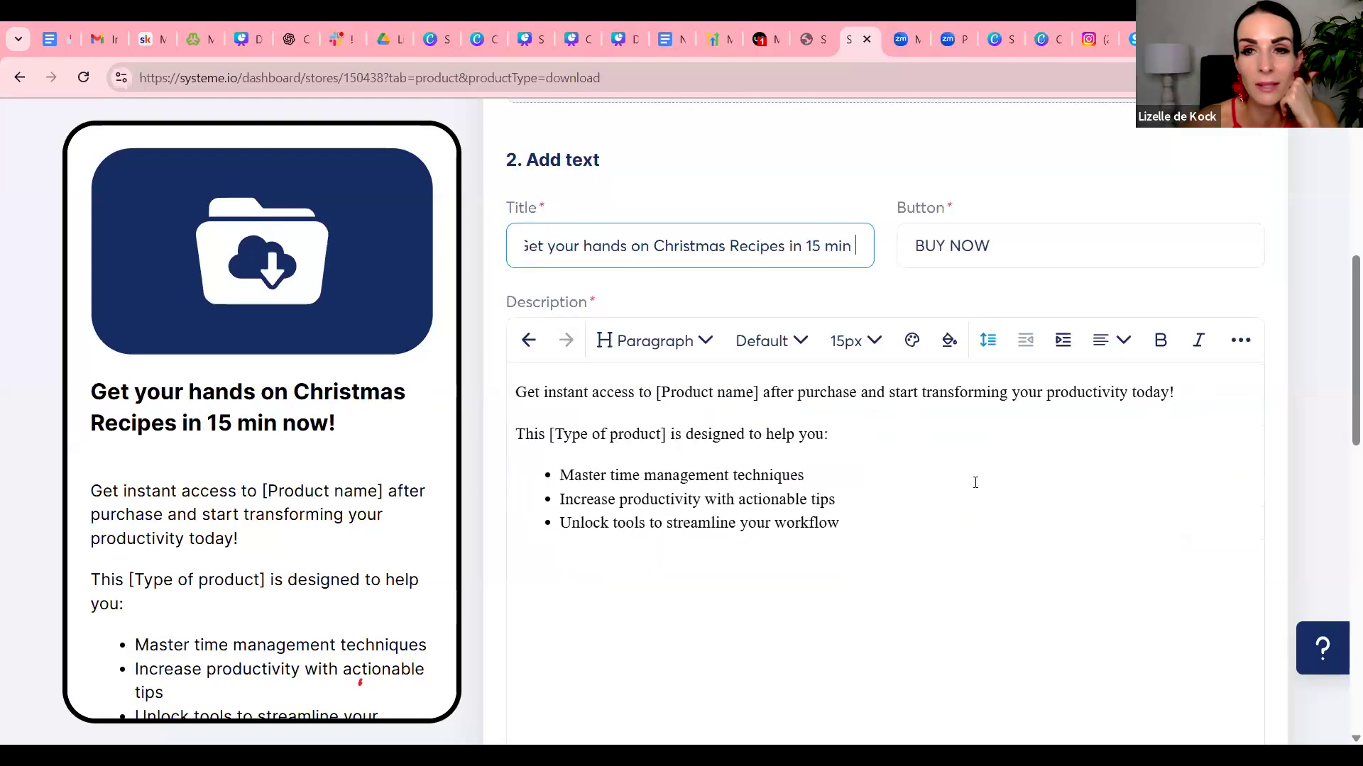
click(661, 390)
key(BackSpace)
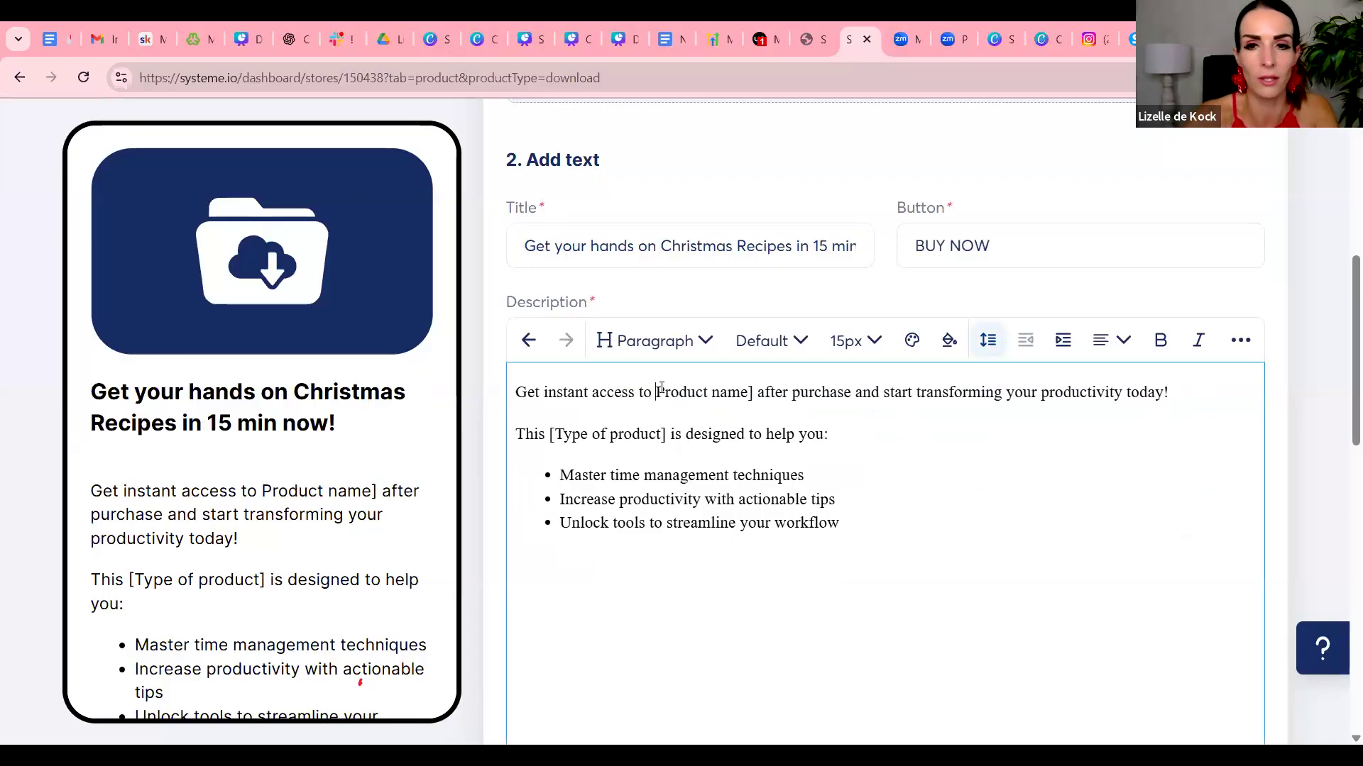
drag(741, 392, 657, 403)
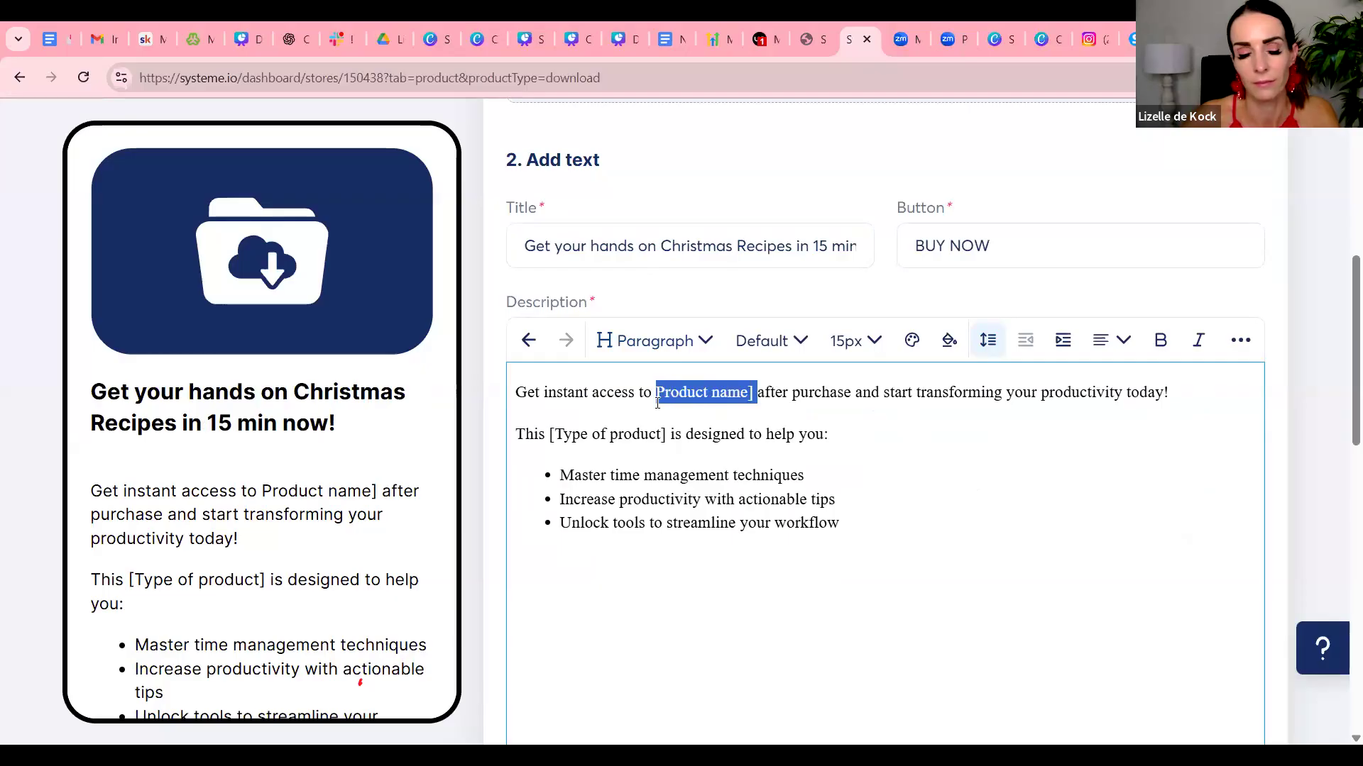
text(your)
key(BackSpace)
key(BackSpace)
key(BackSpace)
key(BackSpace)
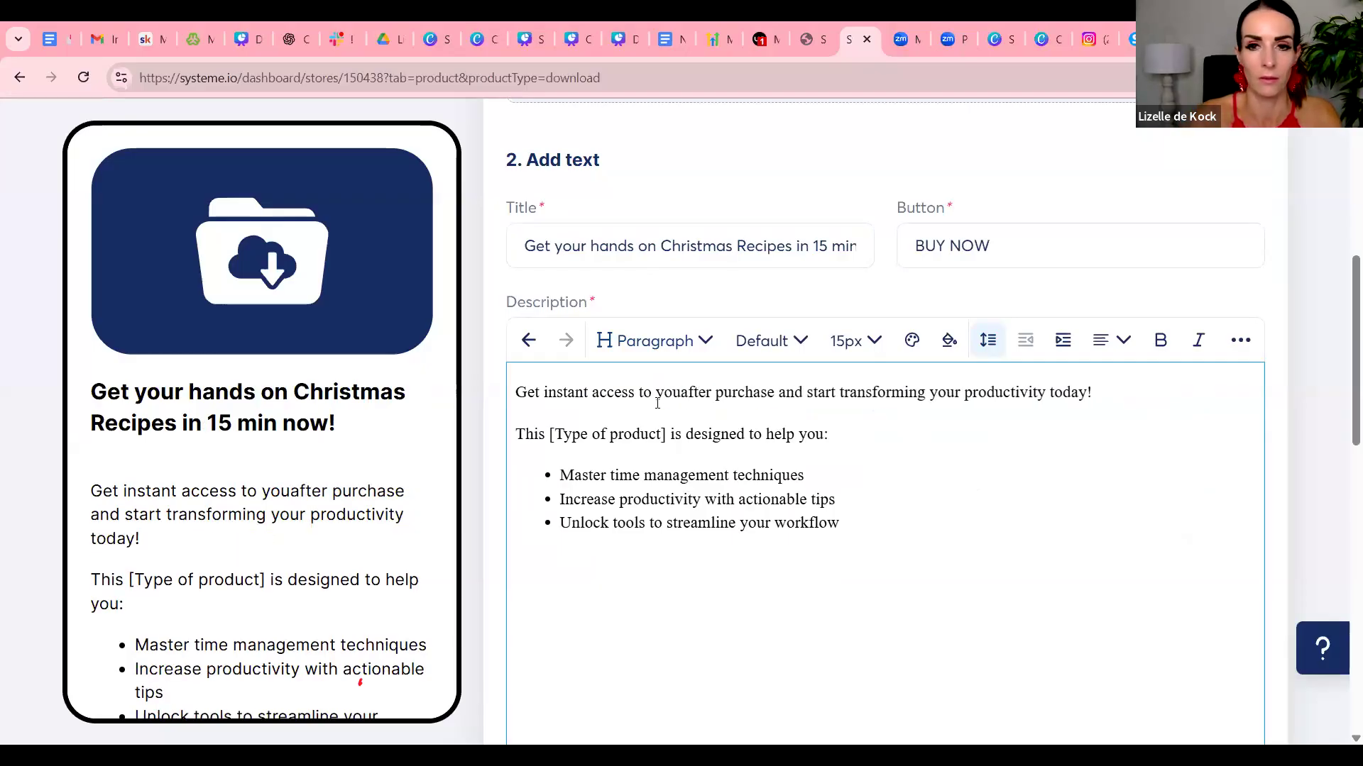
text(my Christma)
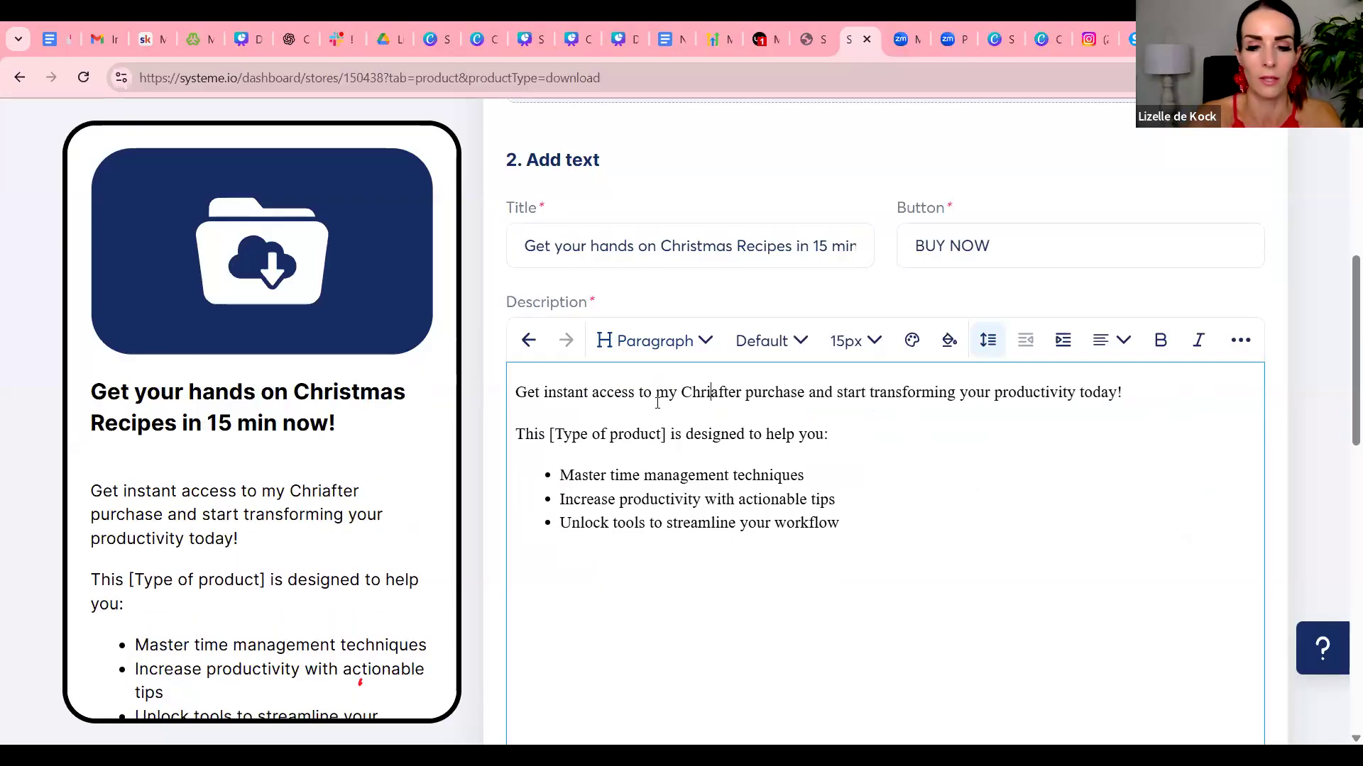
text(s recip)
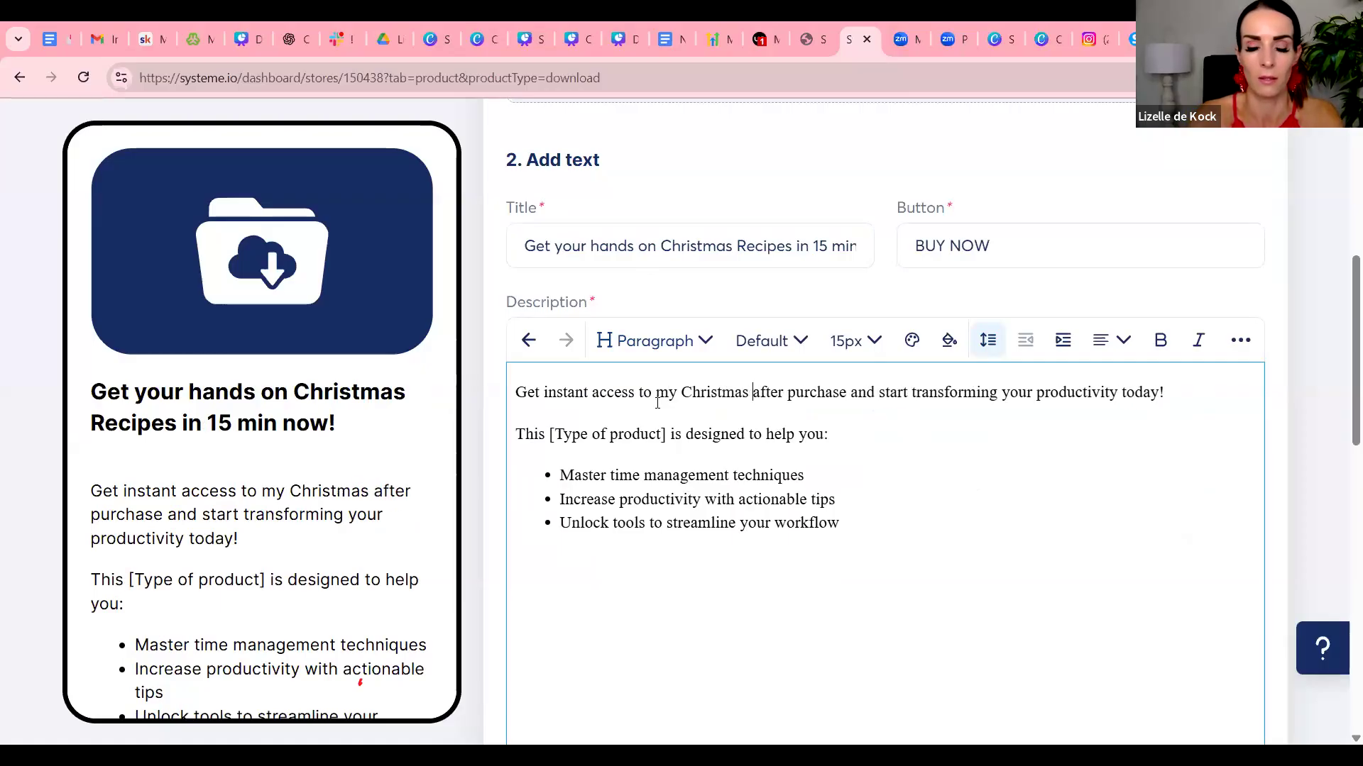
text(e in 15 min e-book)
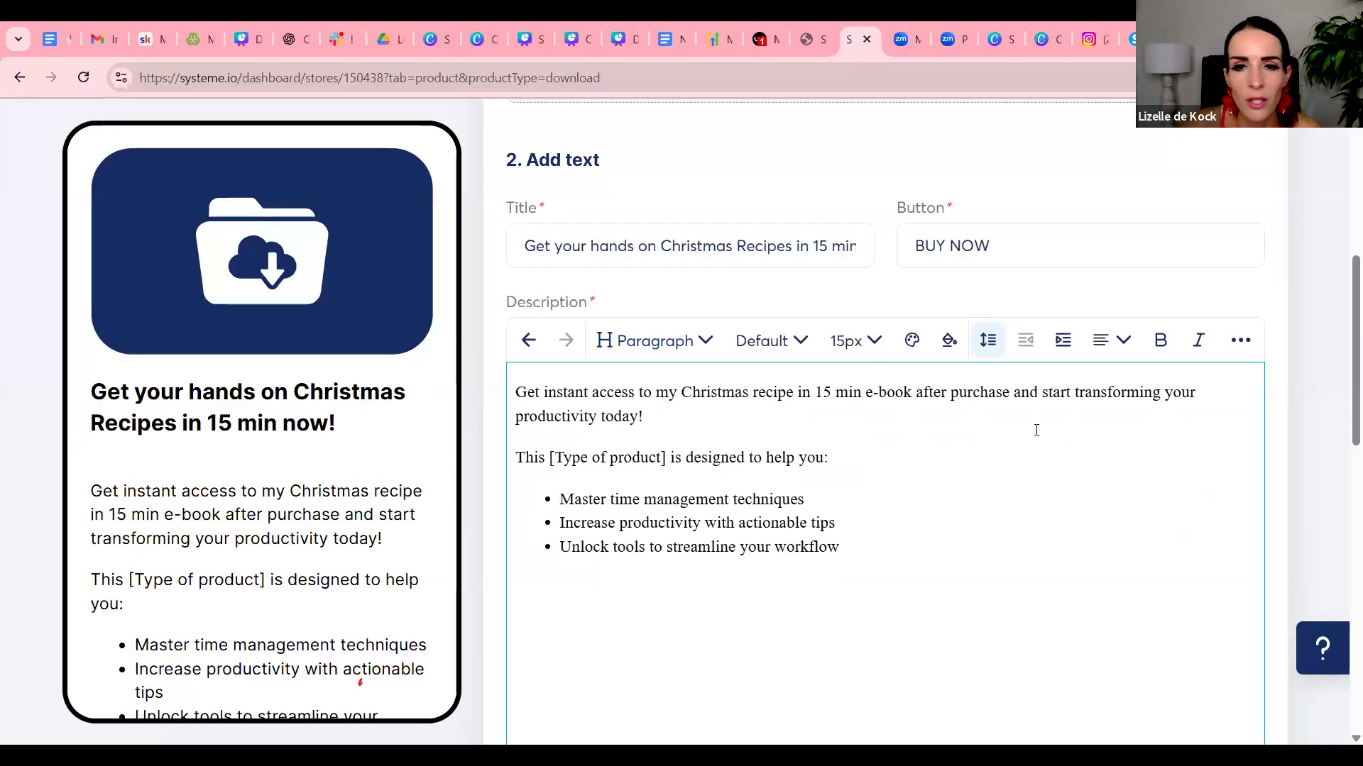
Look over the checkout page's image, text and collected info fields, and add a price plan entry.
scroll(1036, 429, down, 10)
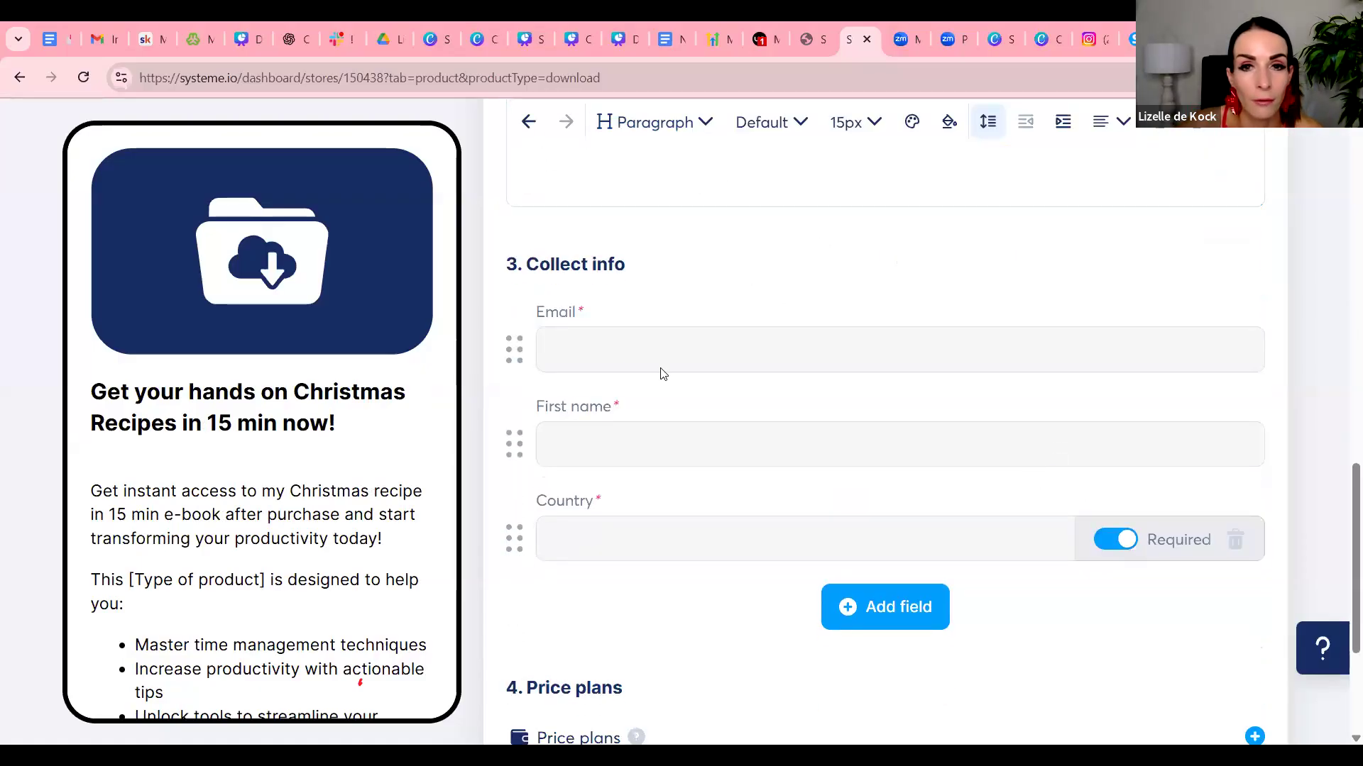
scroll(769, 405, up, 7)
scroll(771, 418, up, 5)
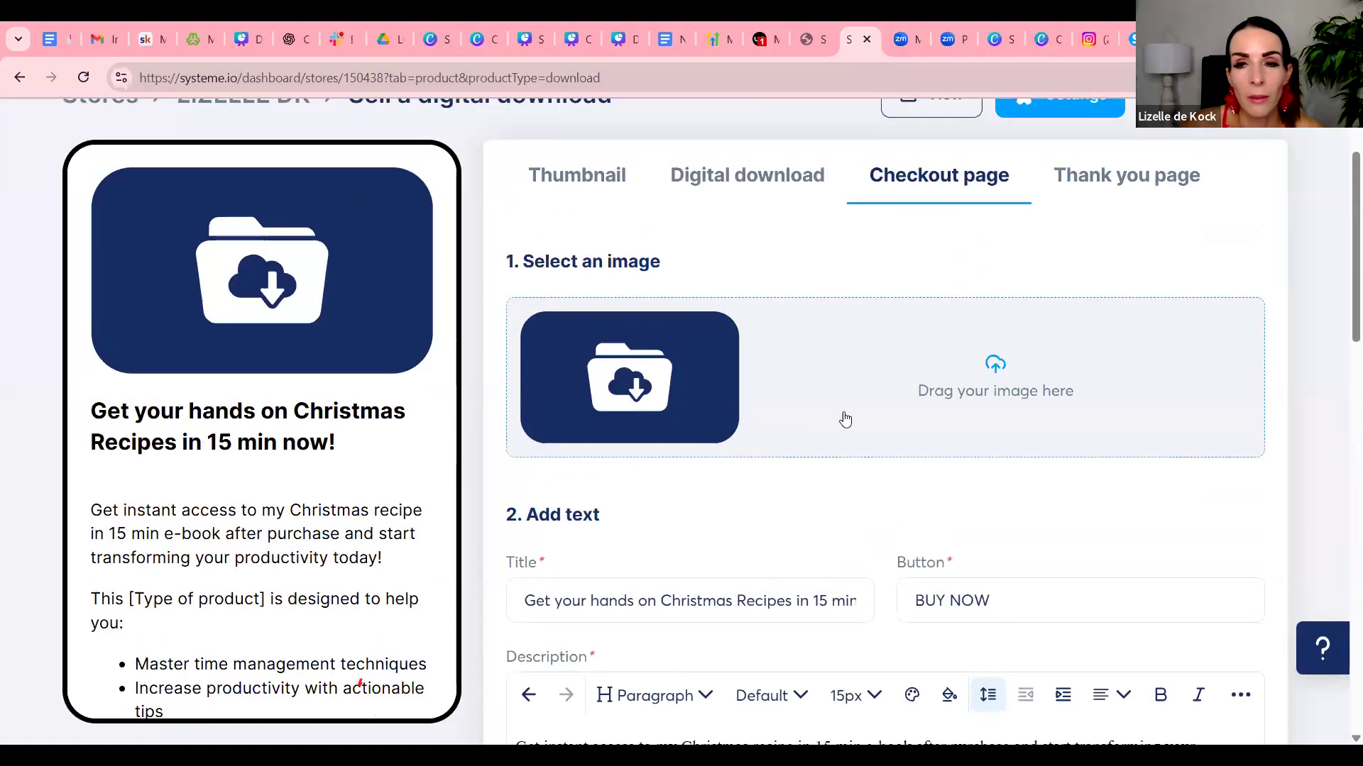
scroll(846, 418, down, 10)
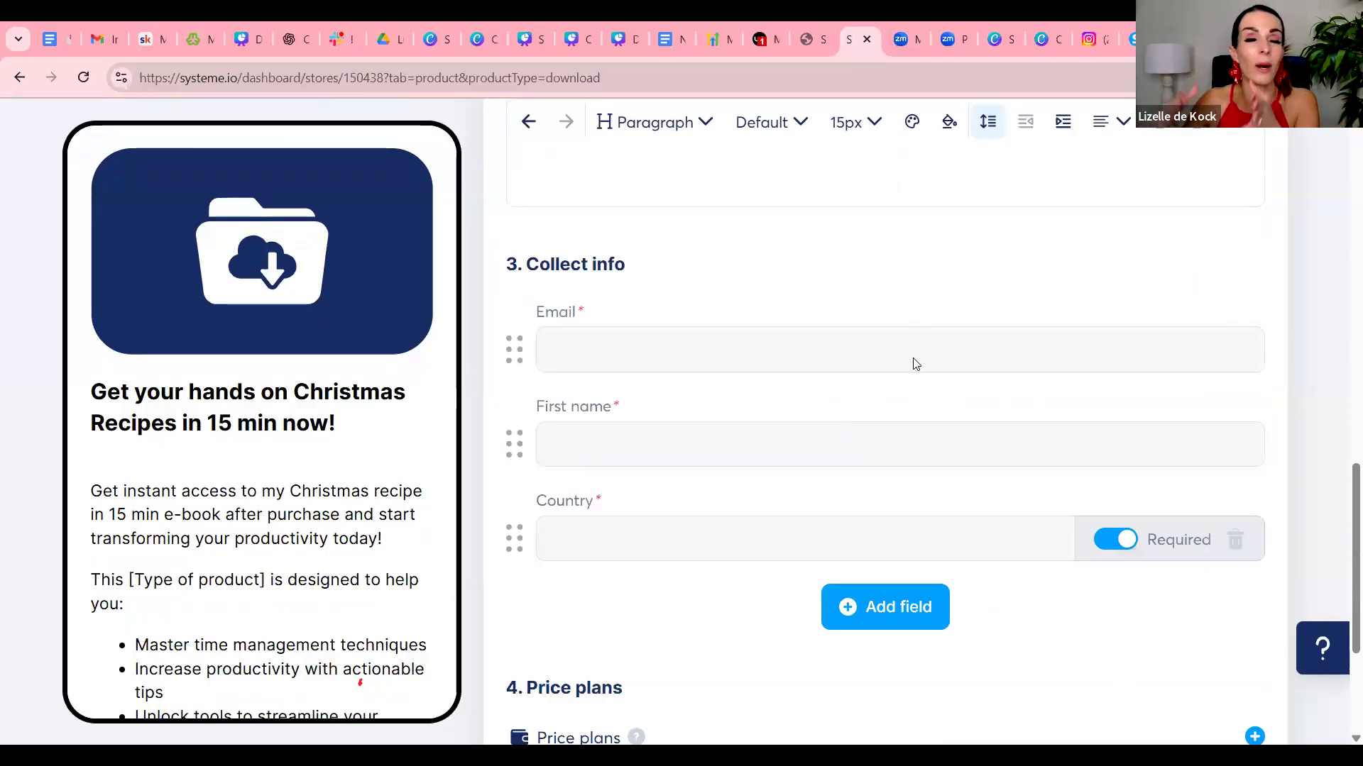
scroll(788, 425, down, 3)
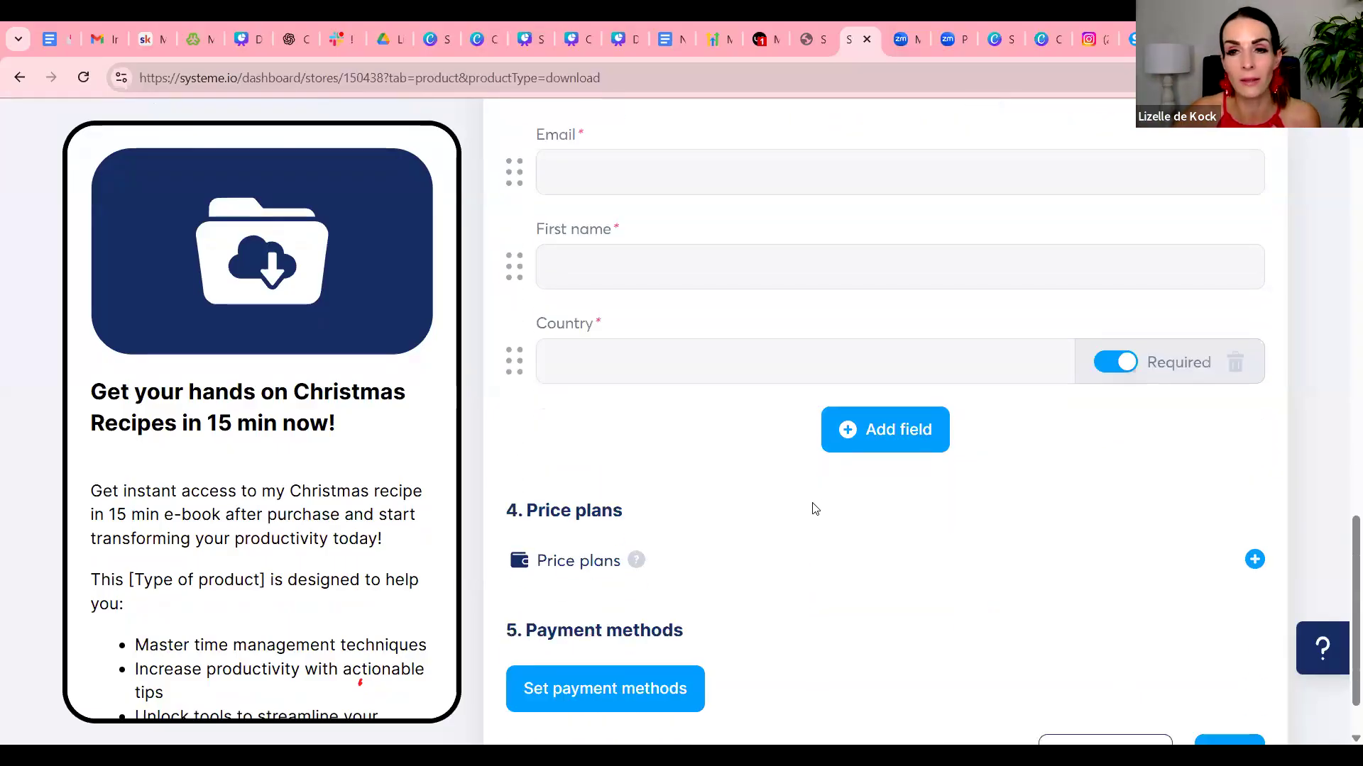
scroll(820, 505, down, 1)
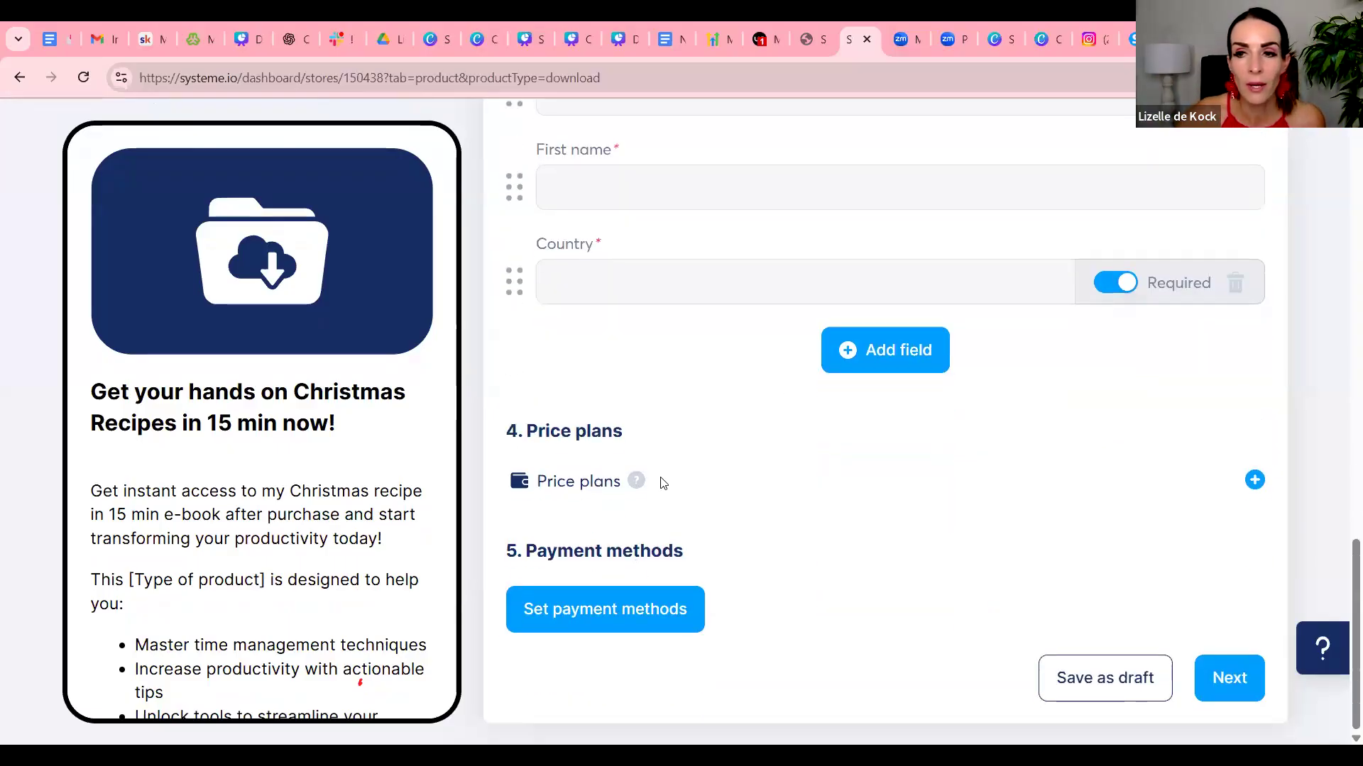
click(1254, 481)
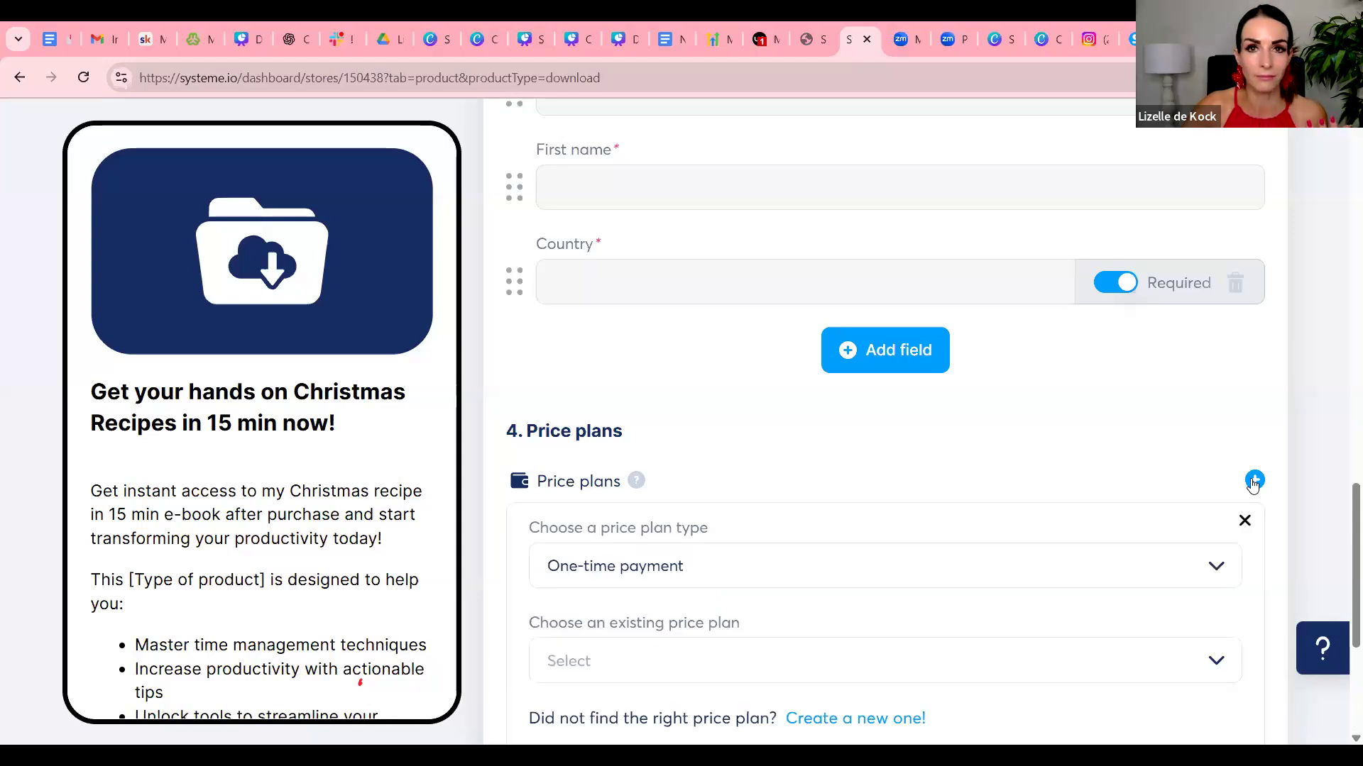
Keep One-time payment as the price plan type and start creating a new price plan.
scroll(1253, 484, down, 3)
scroll(1253, 485, down, 1)
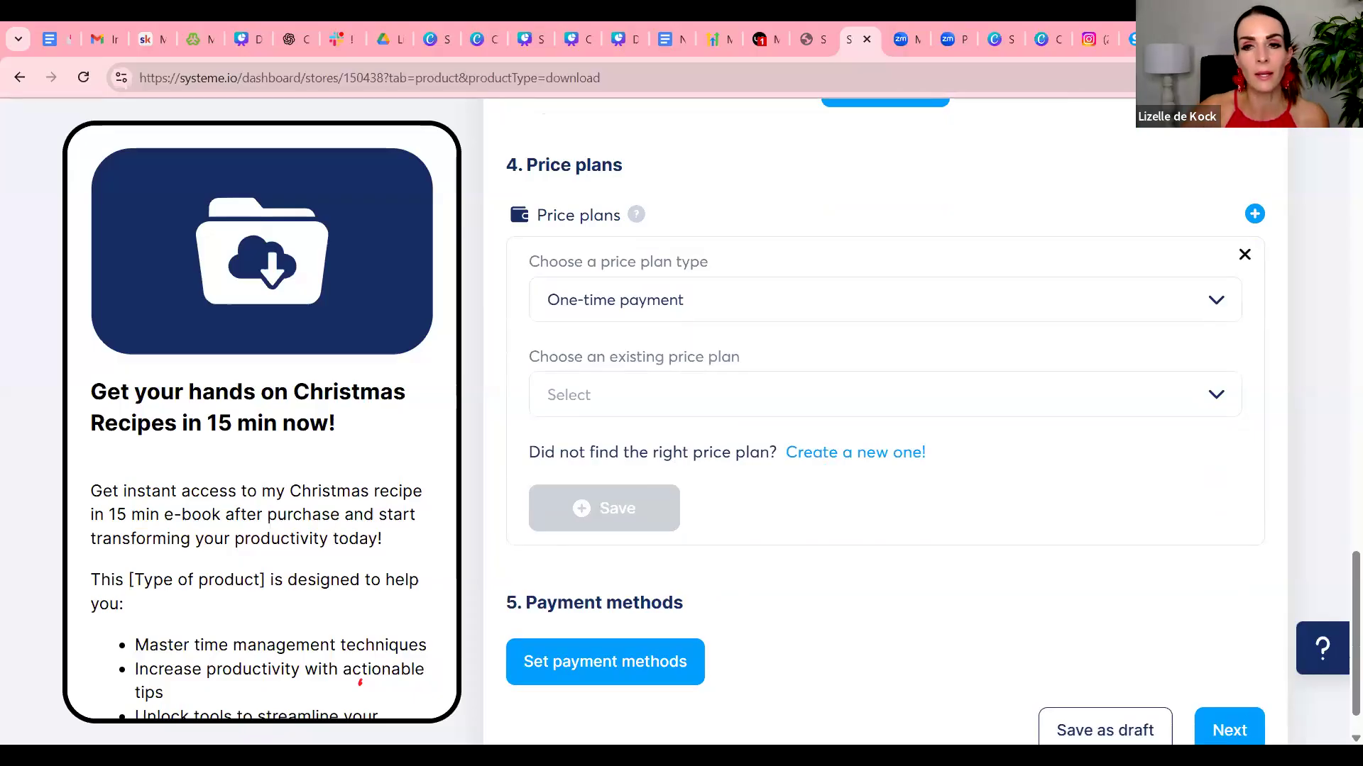
scroll(1038, 574, down, 1)
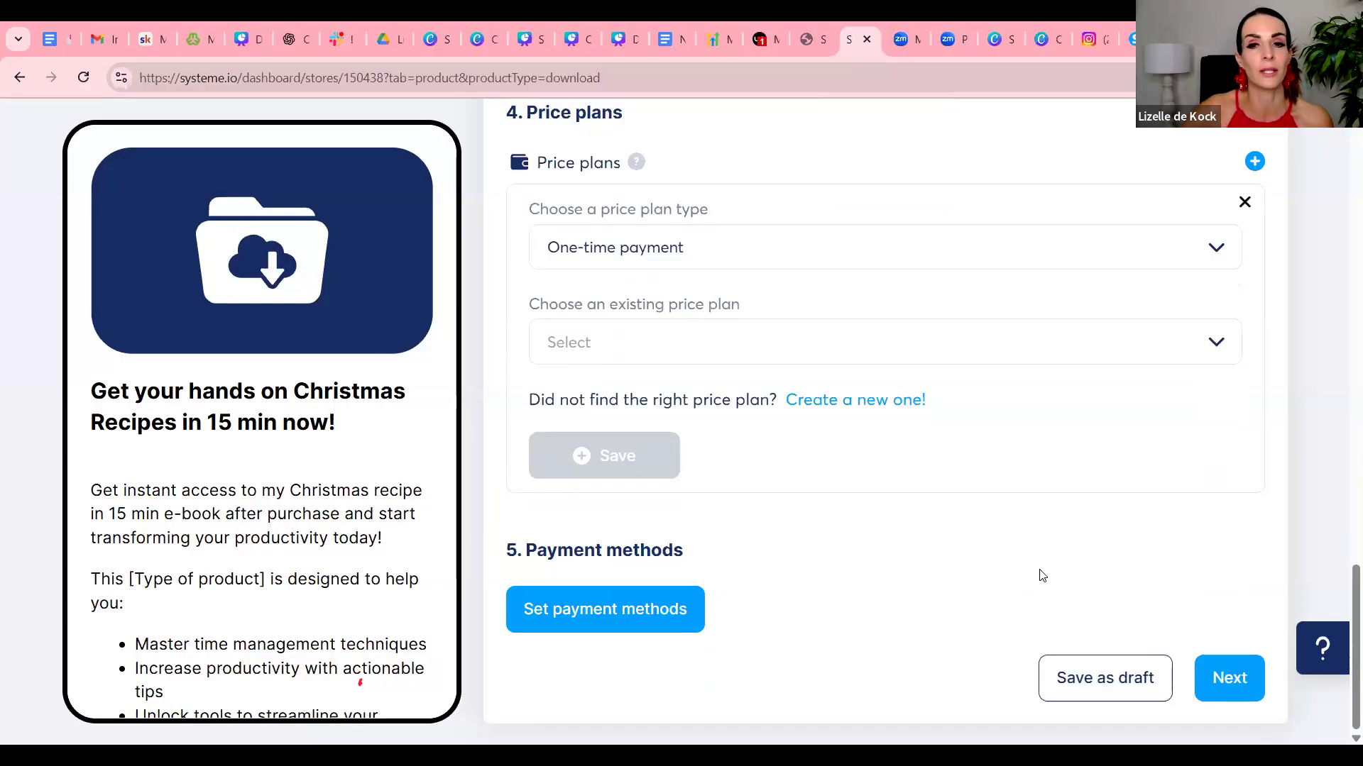
scroll(1041, 575, up, 1)
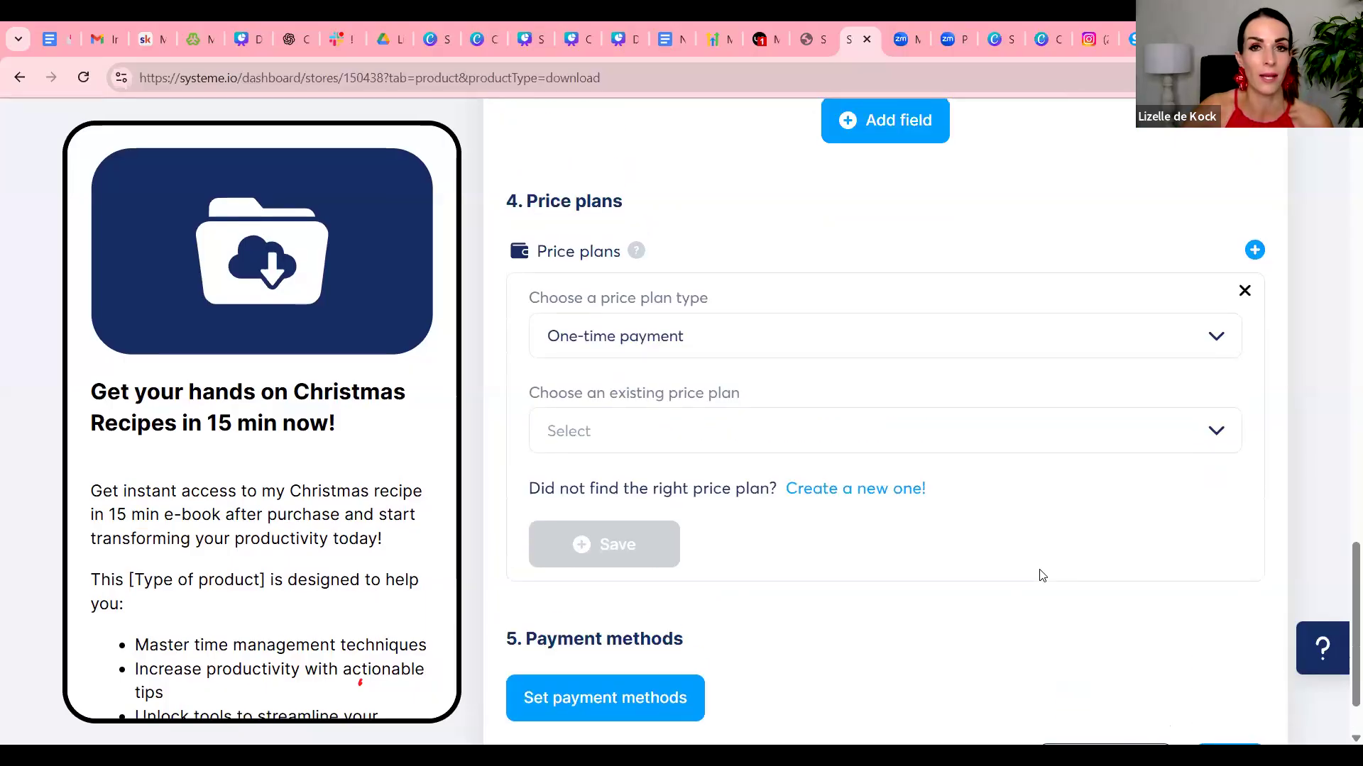
scroll(1041, 575, up, 8)
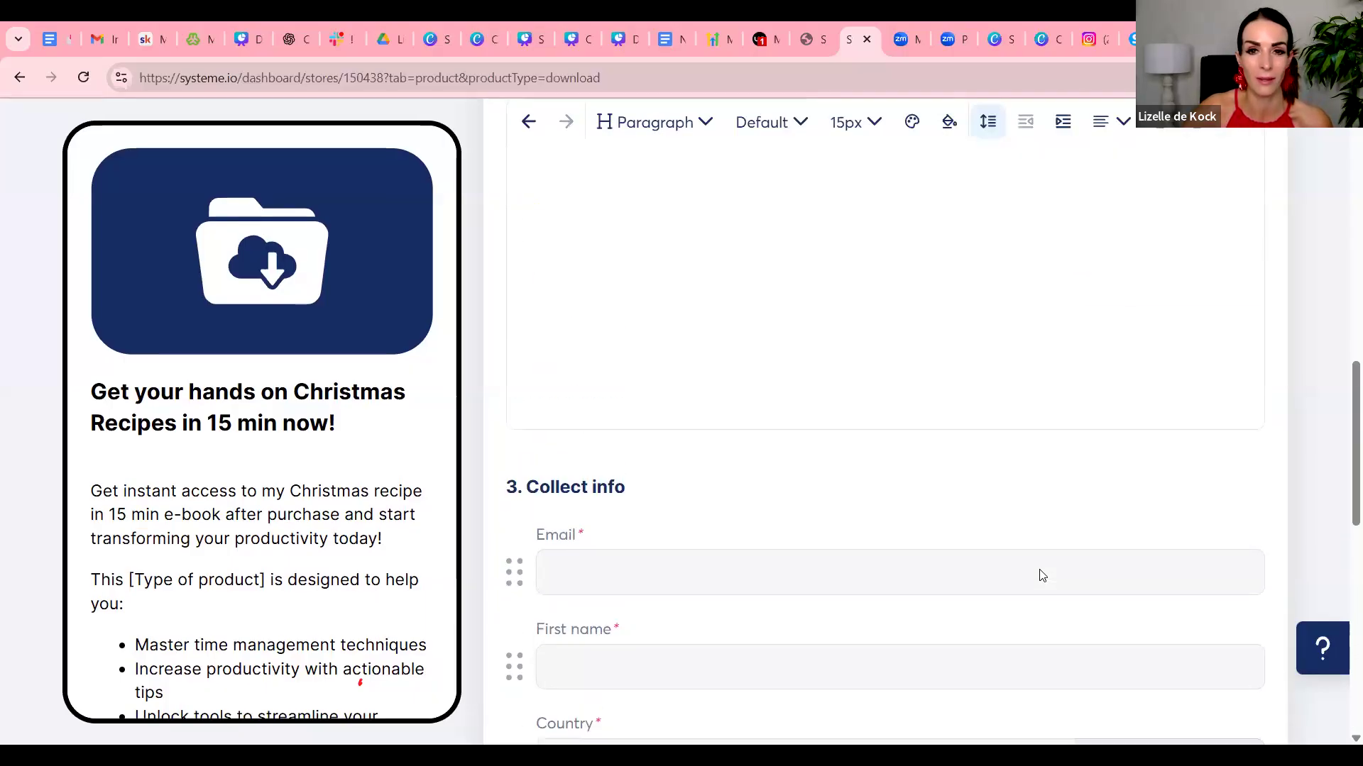
scroll(1037, 575, up, 5)
scroll(1061, 471, down, 12)
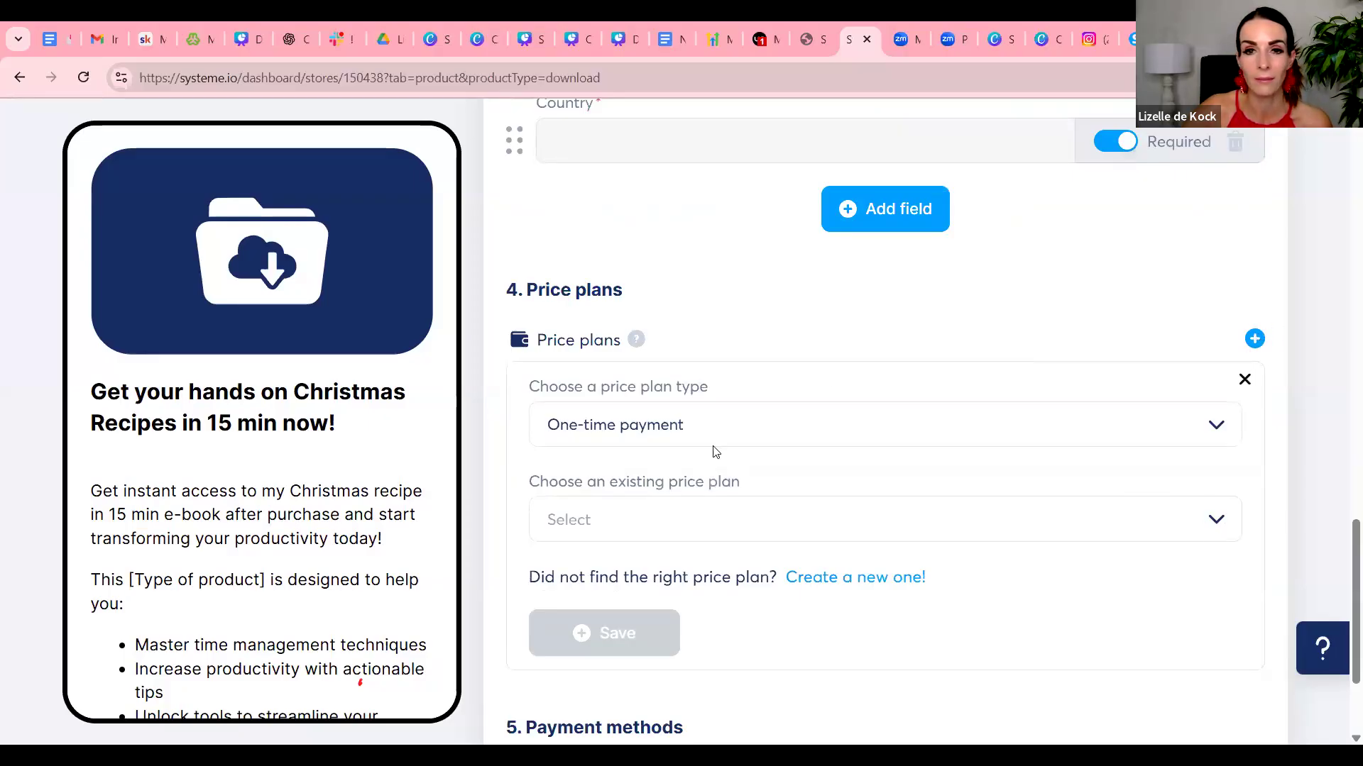
click(727, 417)
click(699, 472)
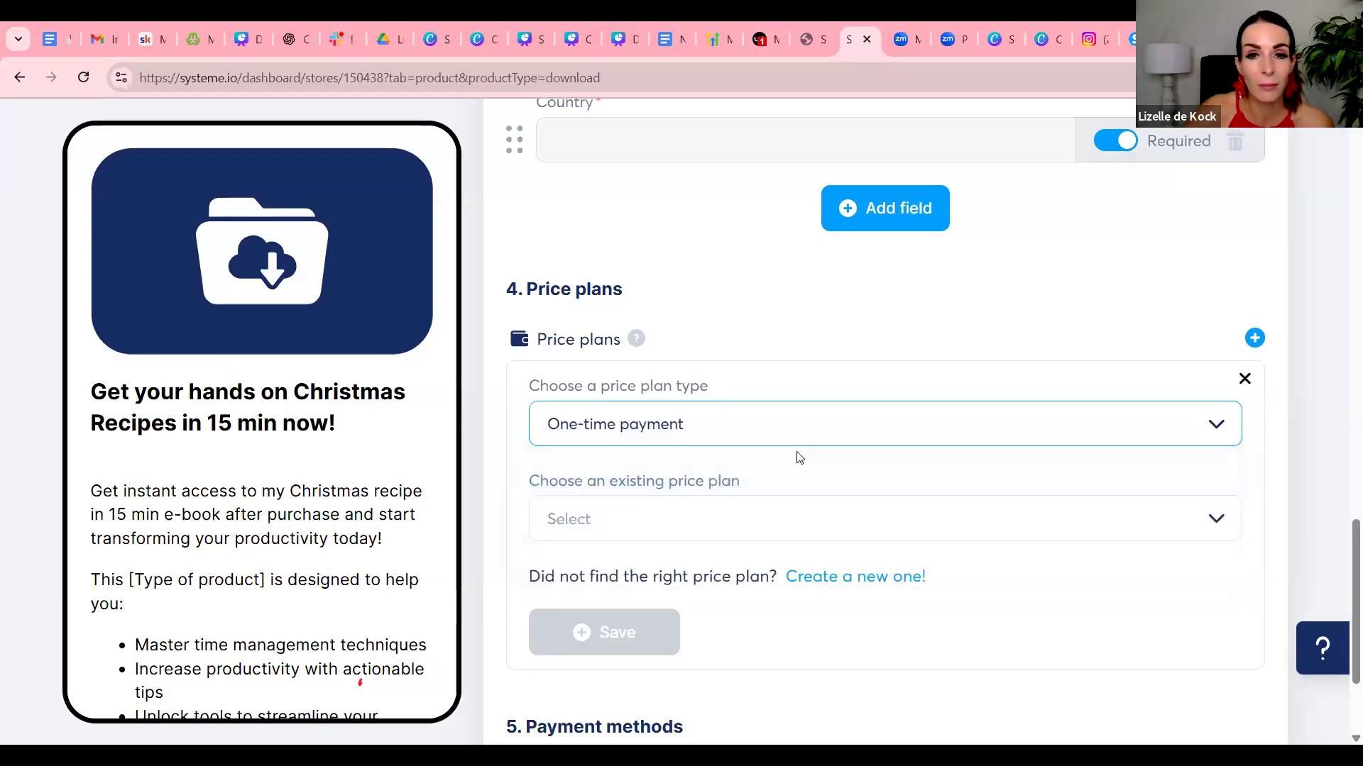
click(893, 578)
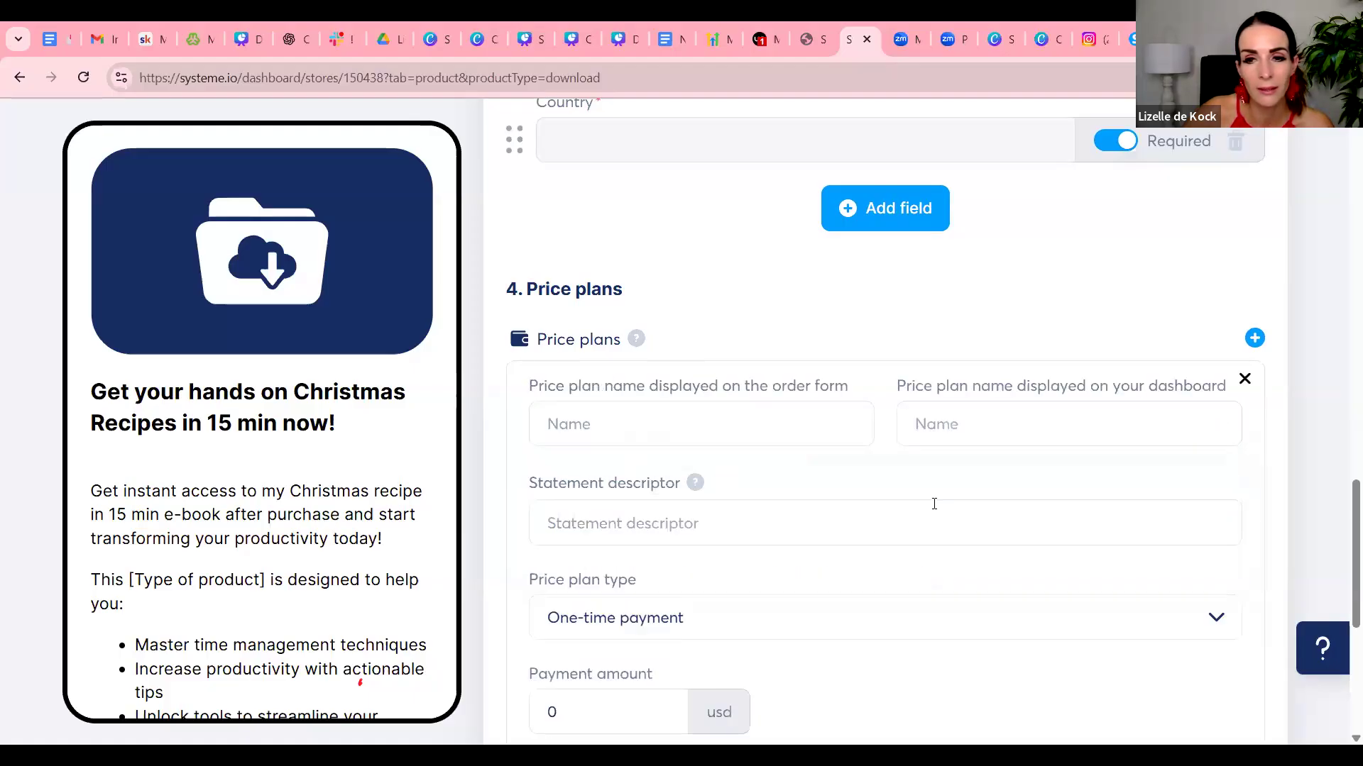
scroll(691, 386, down, 3)
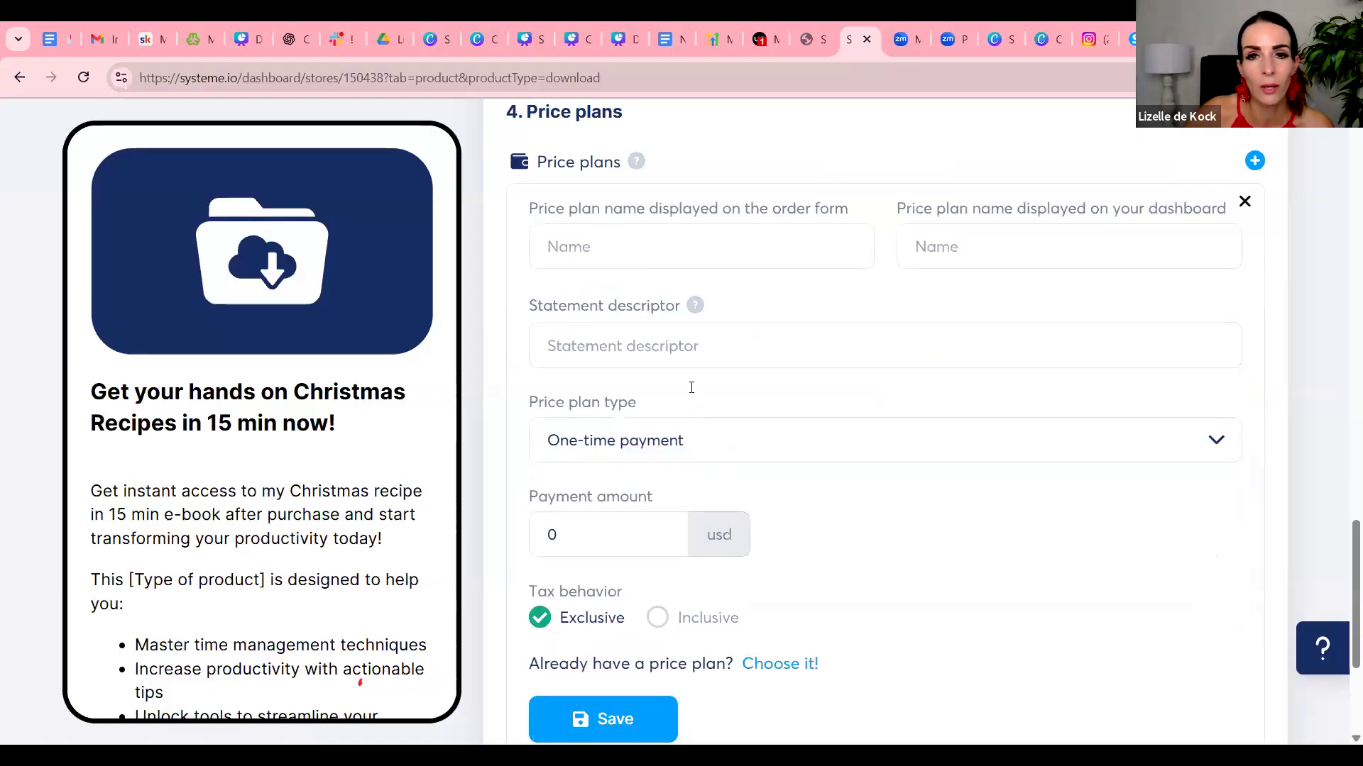
click(625, 264)
text(test)
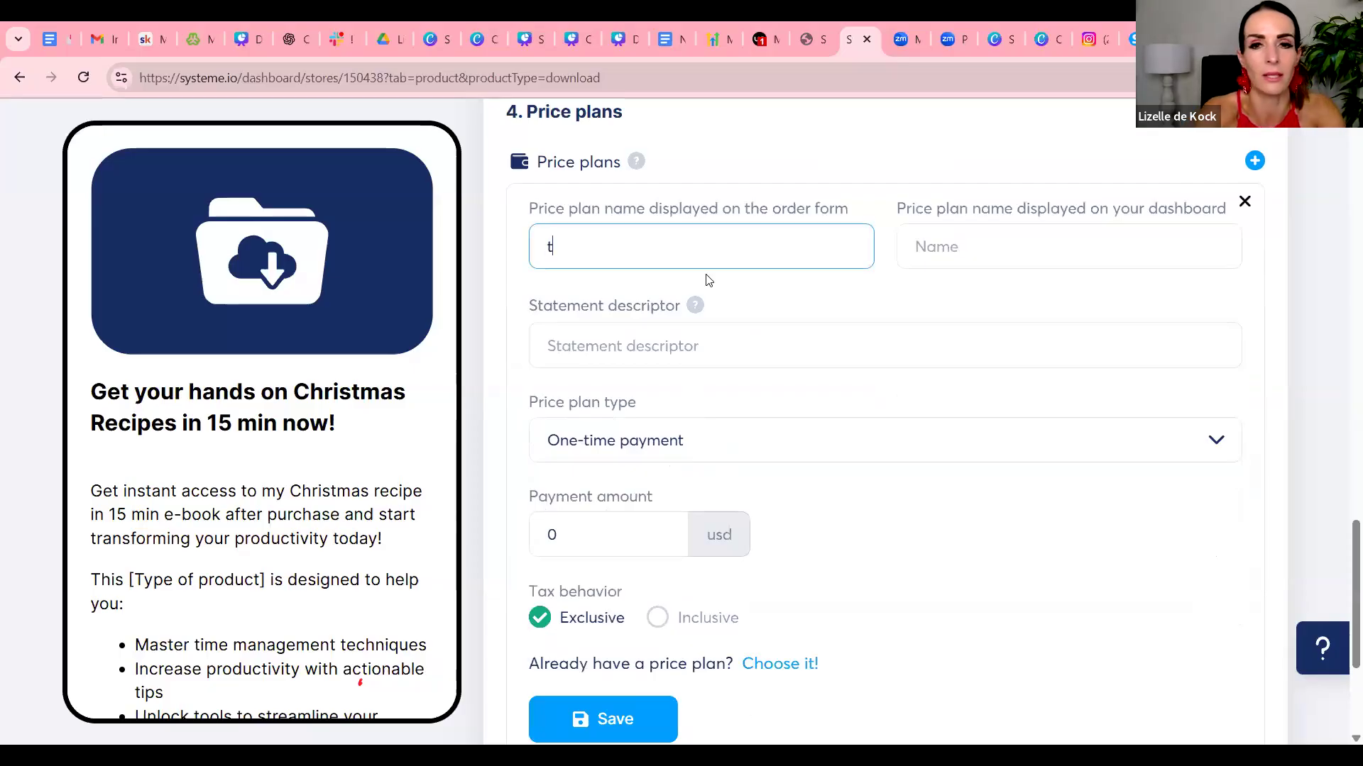
key(BackSpace)
key(BackSpace)
text(st)
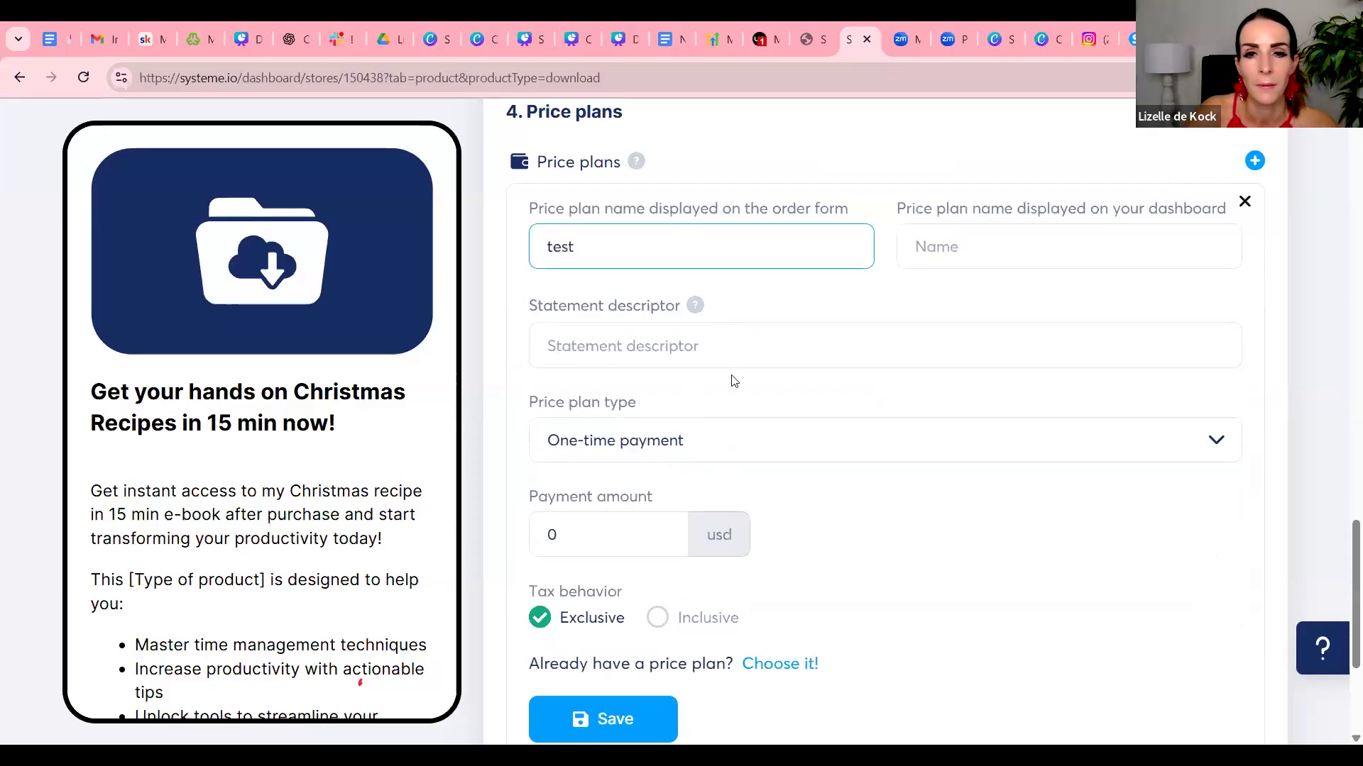
scroll(730, 380, down, 2)
scroll(730, 381, up, 2)
click(988, 254)
text(tst)
Set the price plan name displayed on the order form to "Christmas recipes".
drag(576, 247, 478, 224)
text(Chrs)
key(BackSpace)
text(istmas recipe)
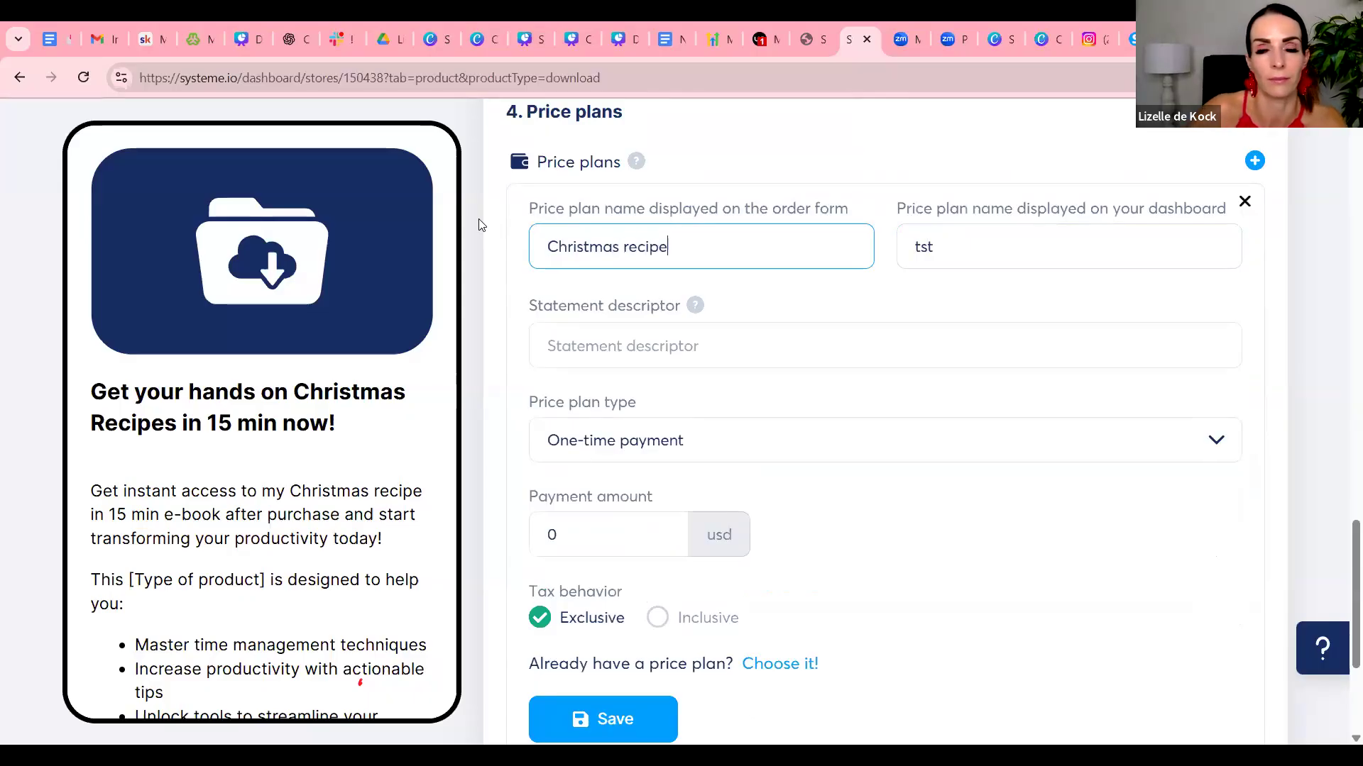
text(s)
Copy the order form name "Christmas recipes" into the price plan name displayed on the dashboard.
drag(676, 249, 545, 248)
right_click(579, 266)
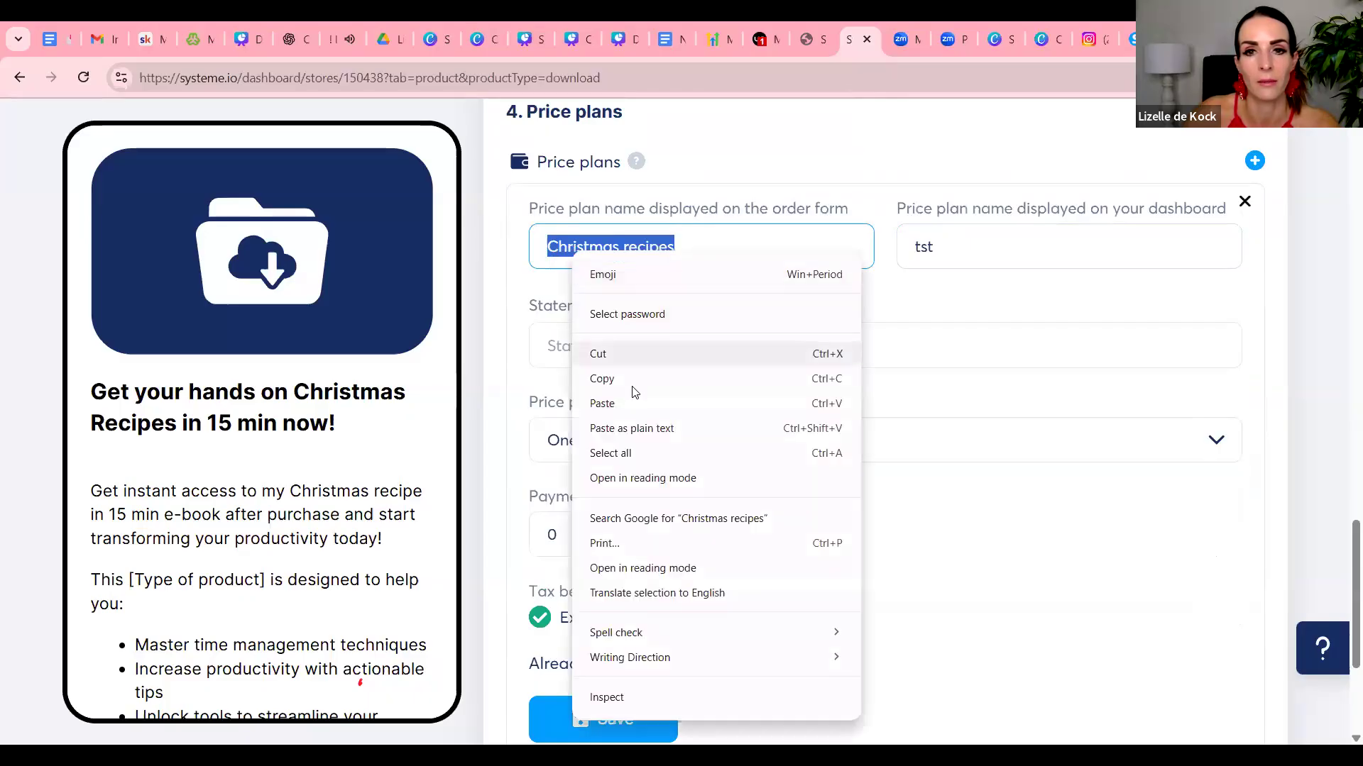
click(629, 384)
click(910, 248)
double_click(910, 248)
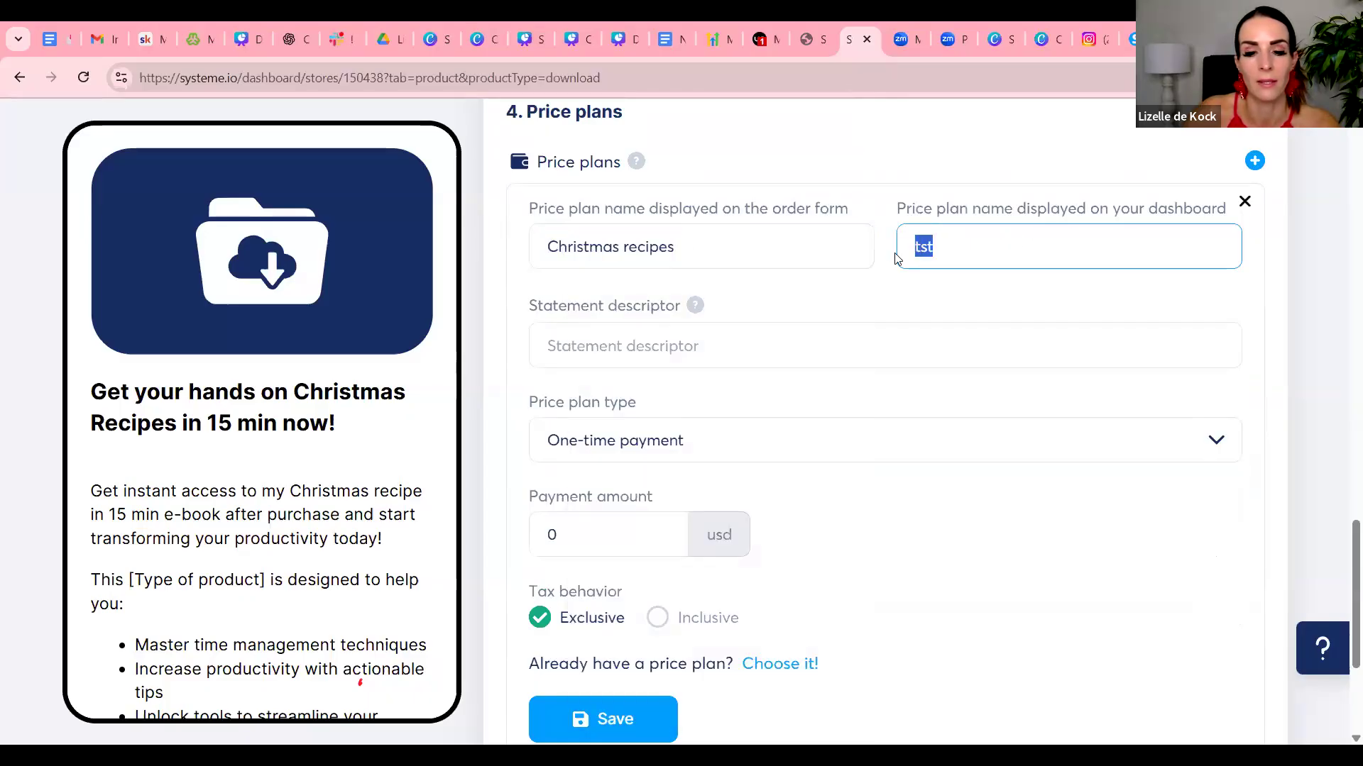
key(ctrl+v)
Paste "Christmas recipes" as the statement descriptor, set the payment amount to 17 usd and save the price plan.
click(645, 341)
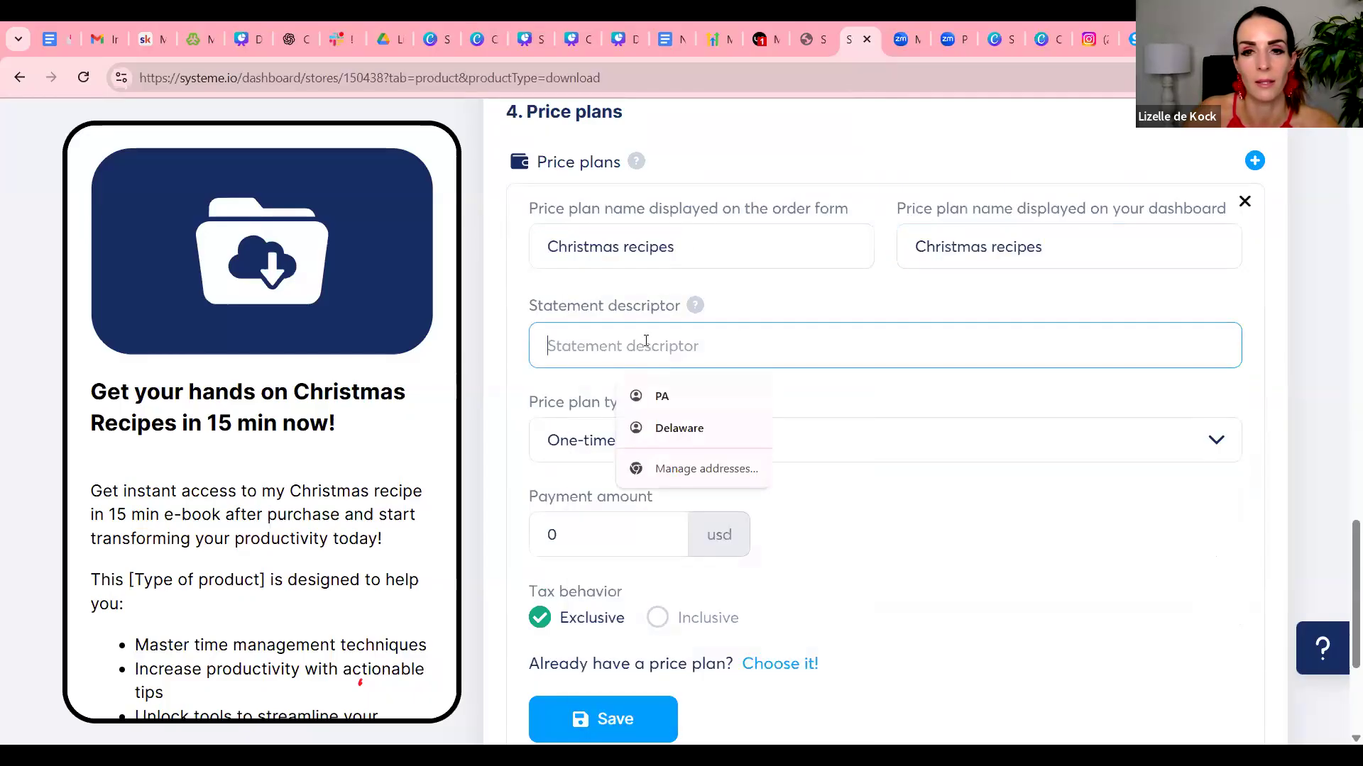
key(ctrl+v)
scroll(796, 352, down, 2)
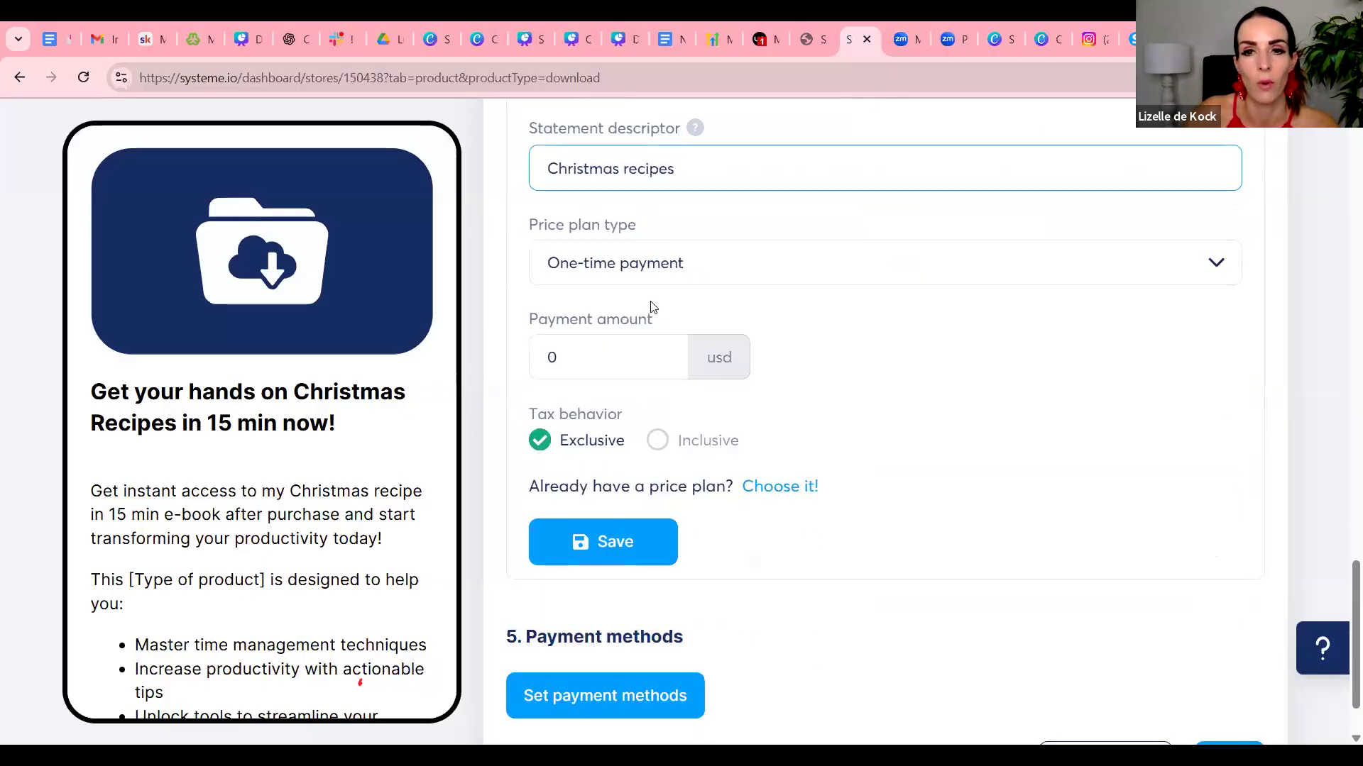
click(587, 357)
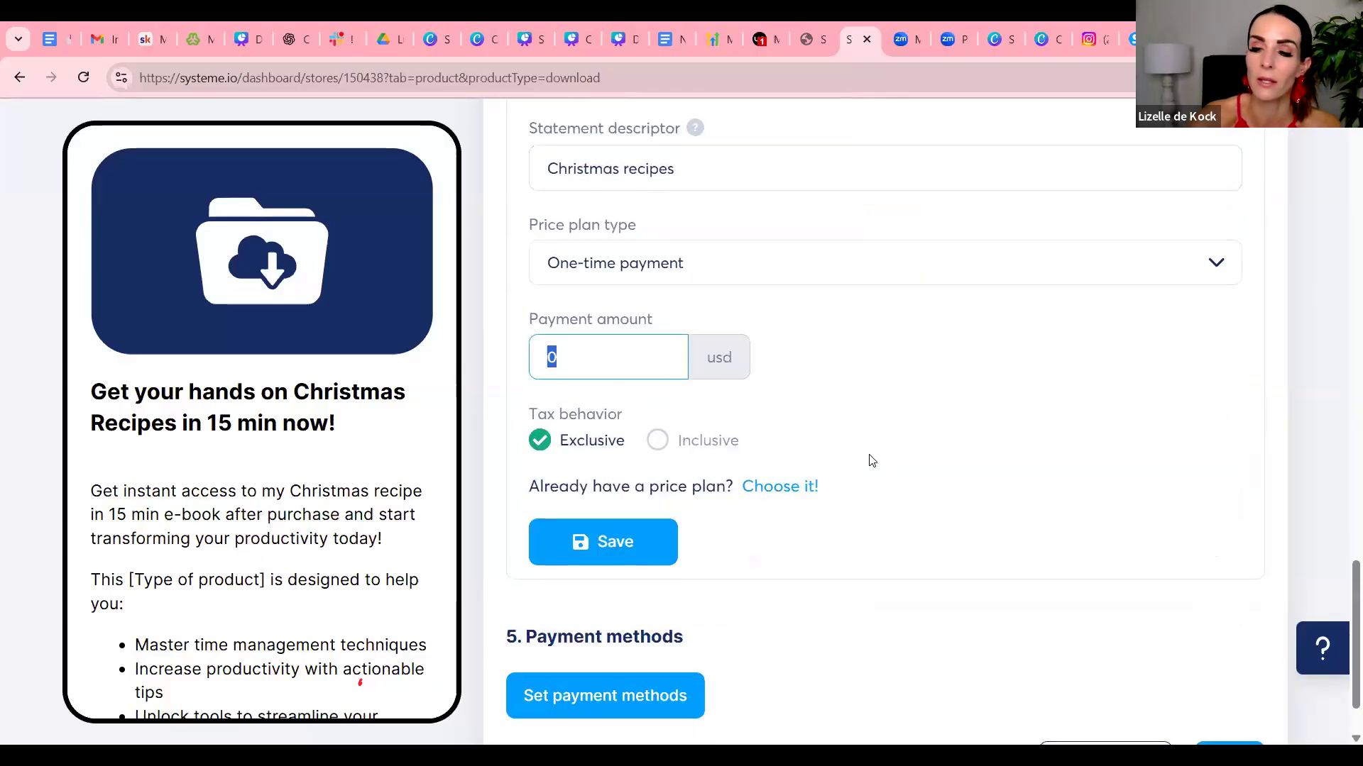
text(2)
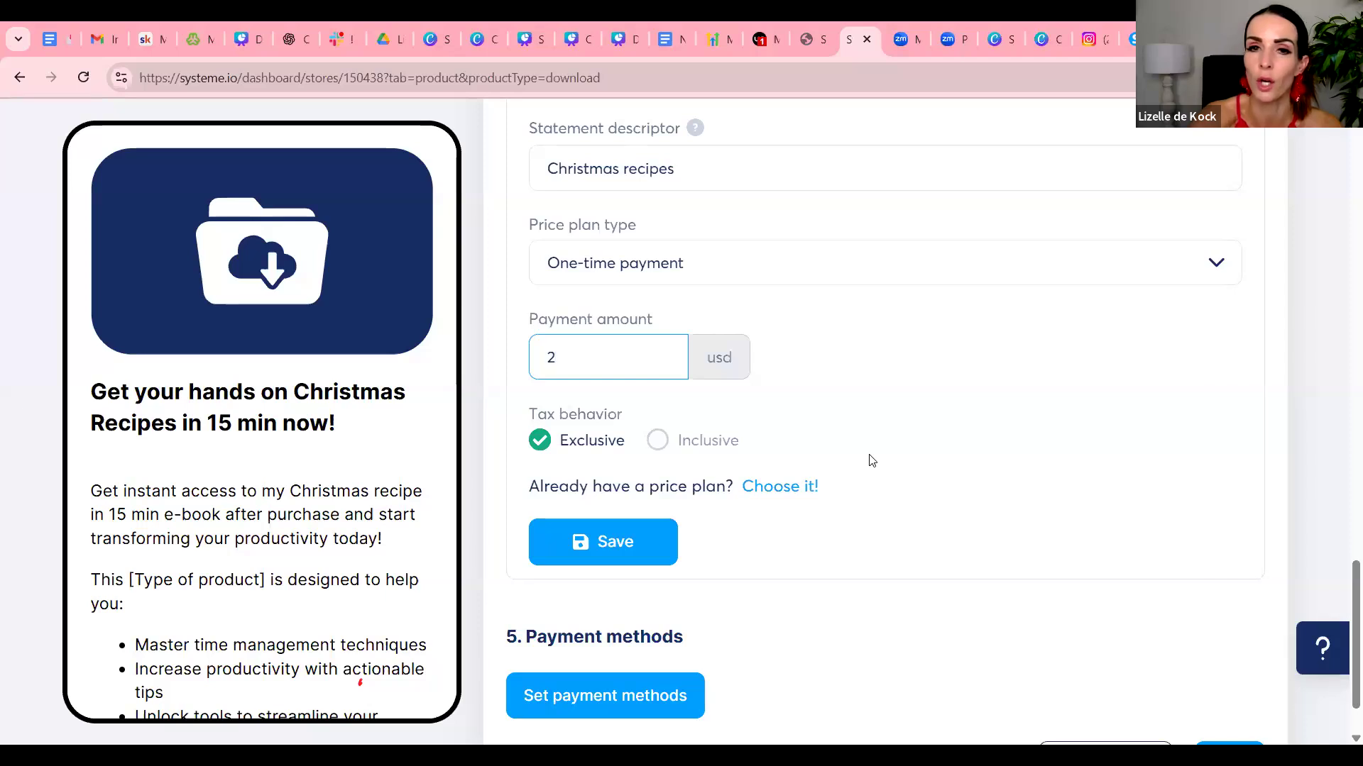
text(7)
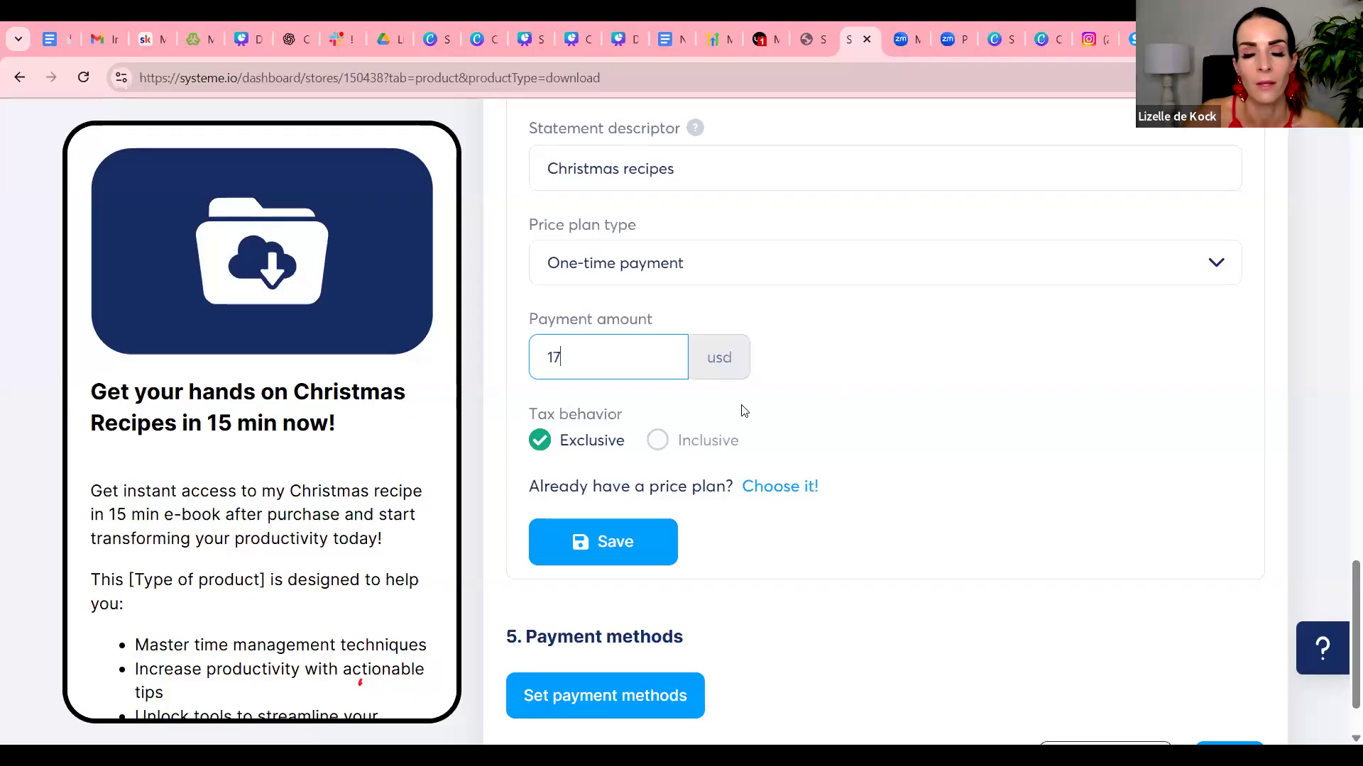
scroll(731, 461, down, 2)
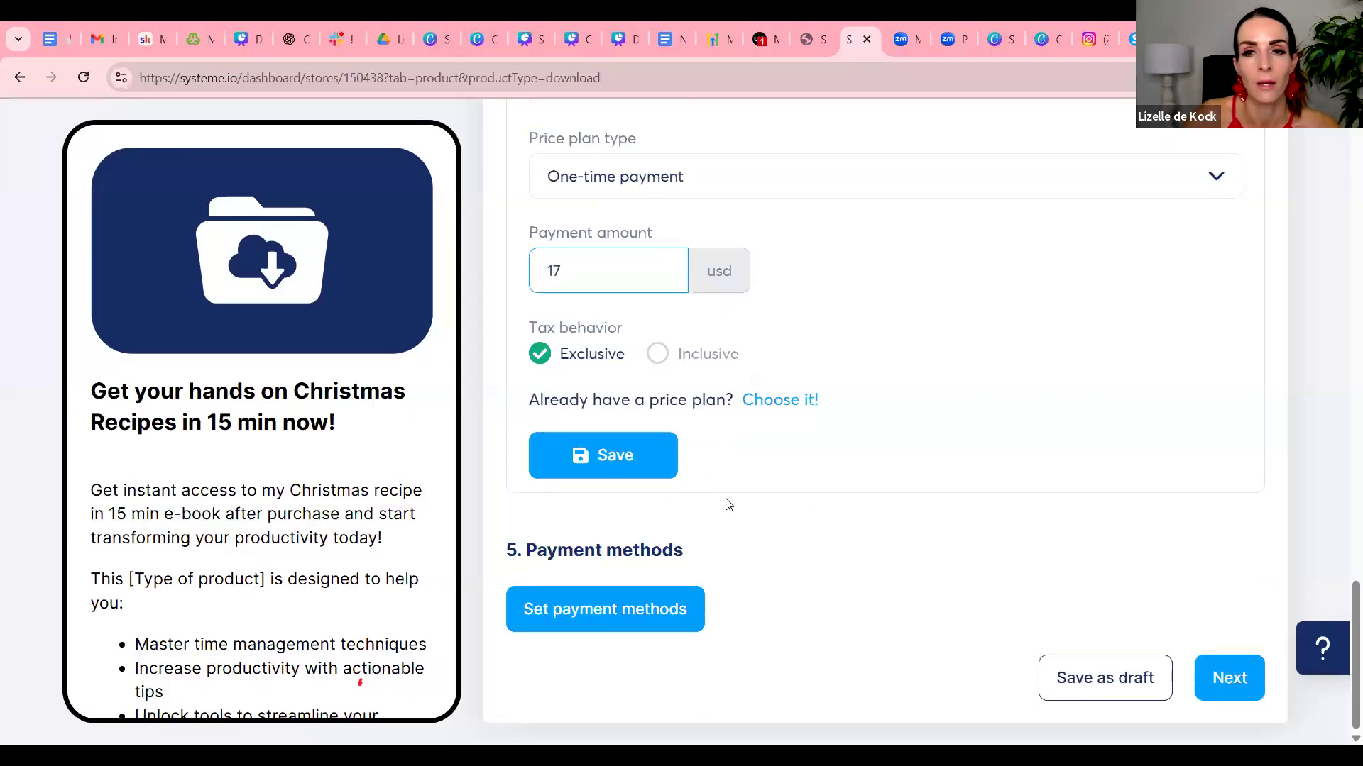
click(625, 457)
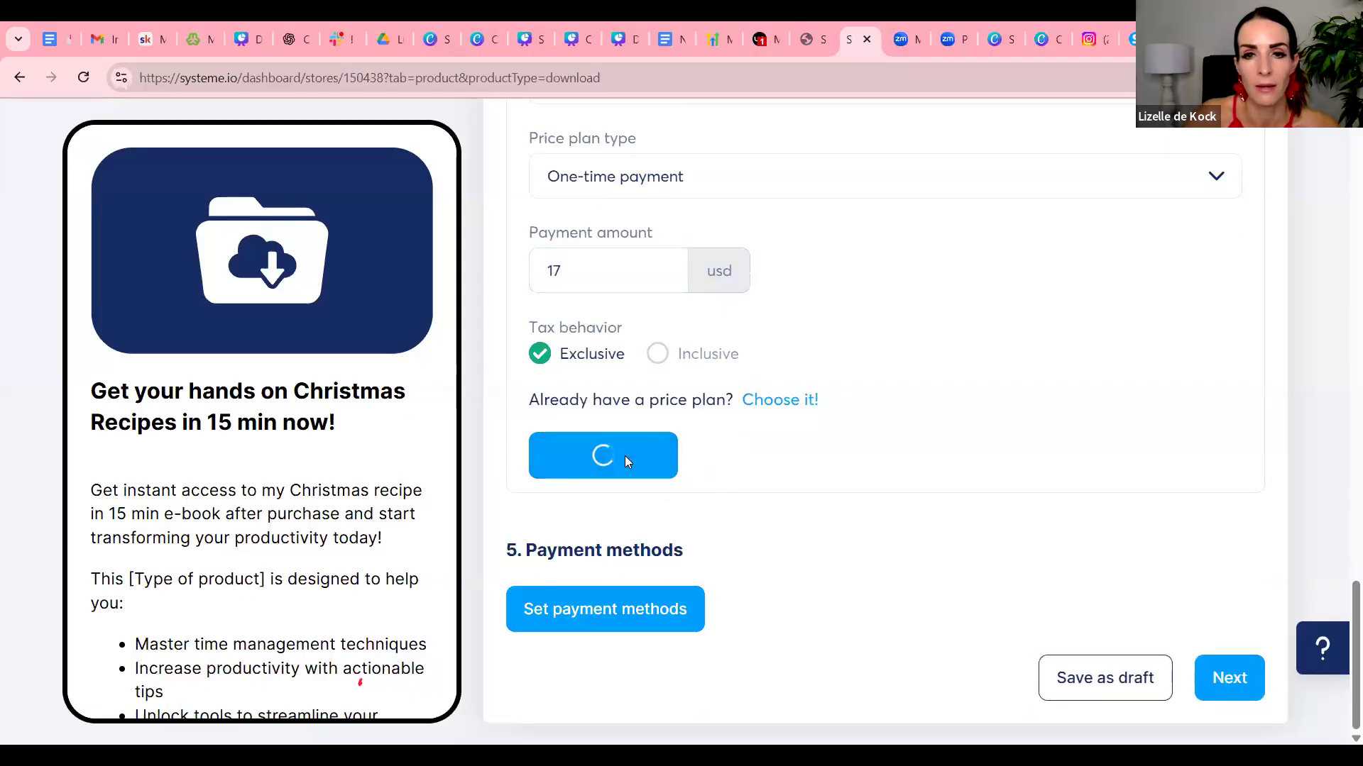
Enable PayPal as an accepted payment method for the checkout page and save the payment methods.
click(616, 612)
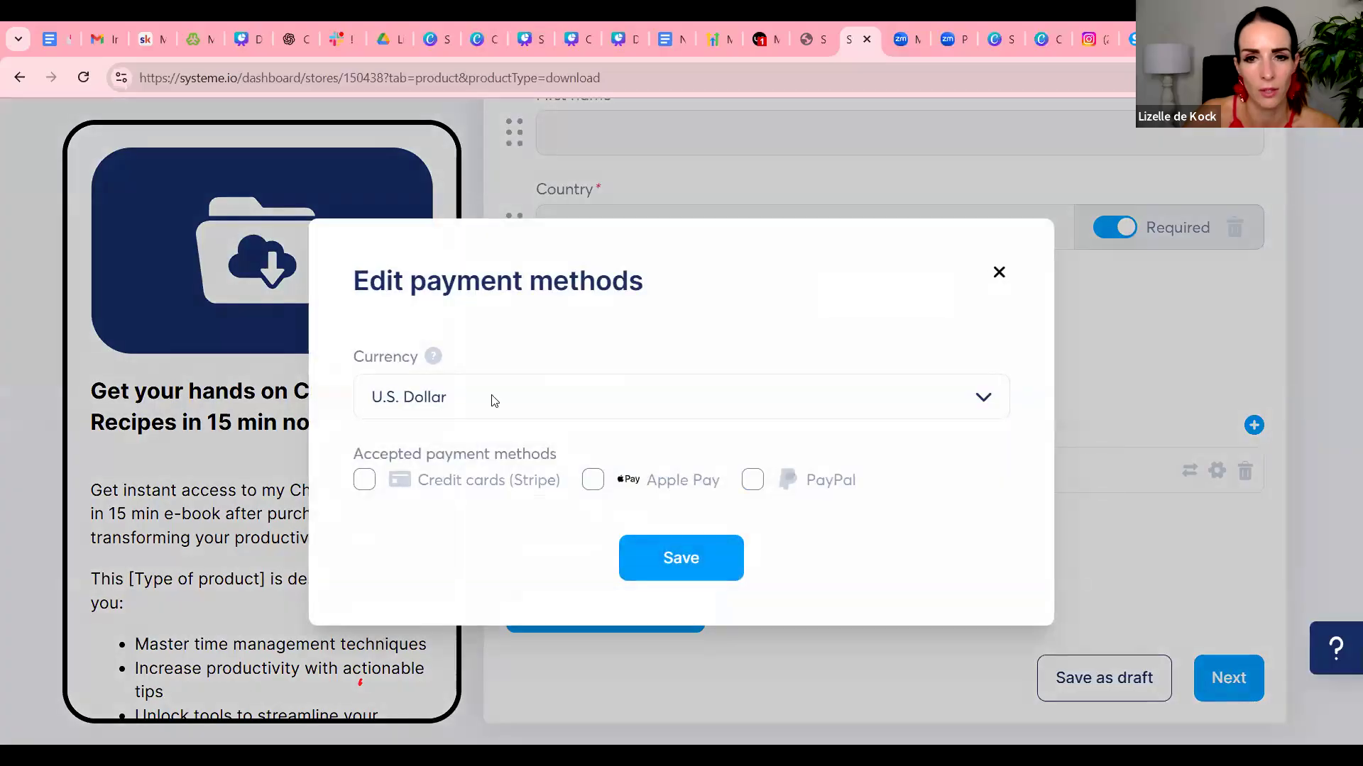
click(753, 483)
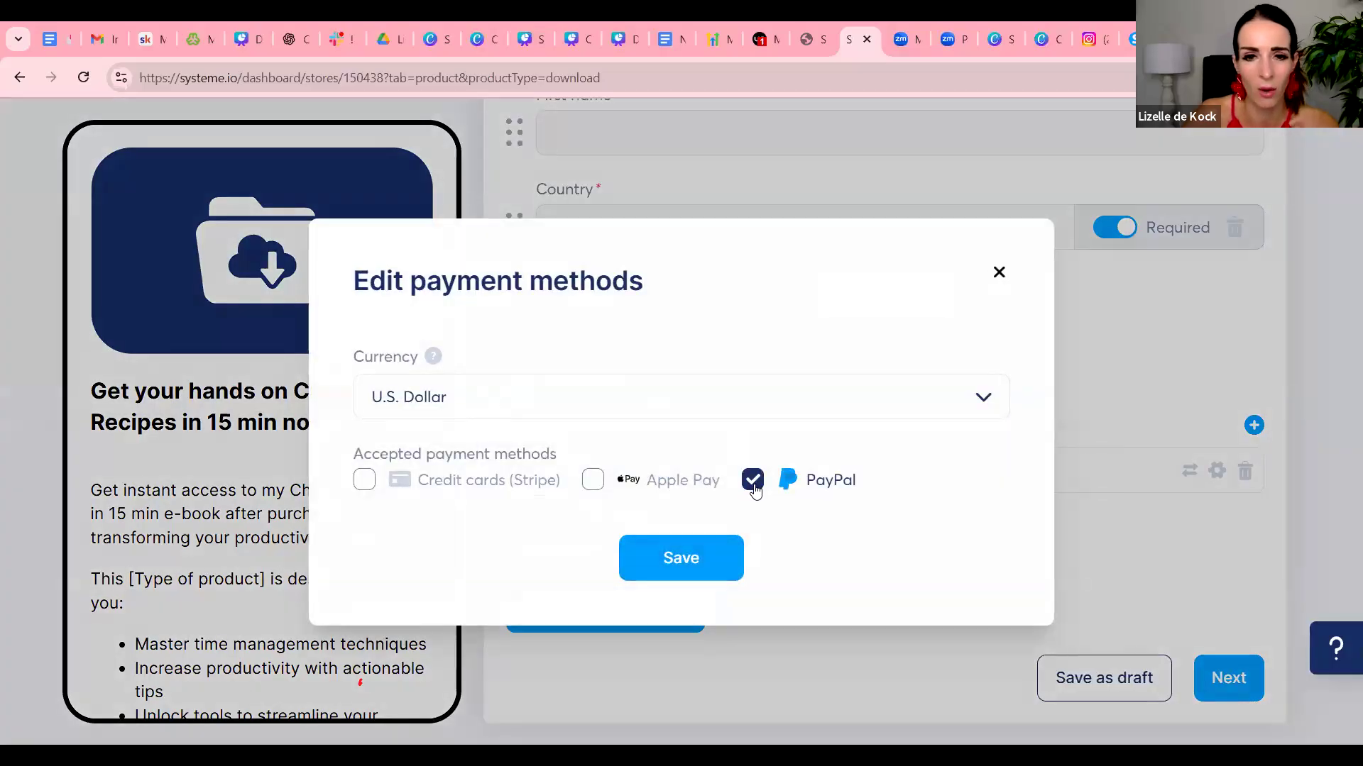
click(714, 564)
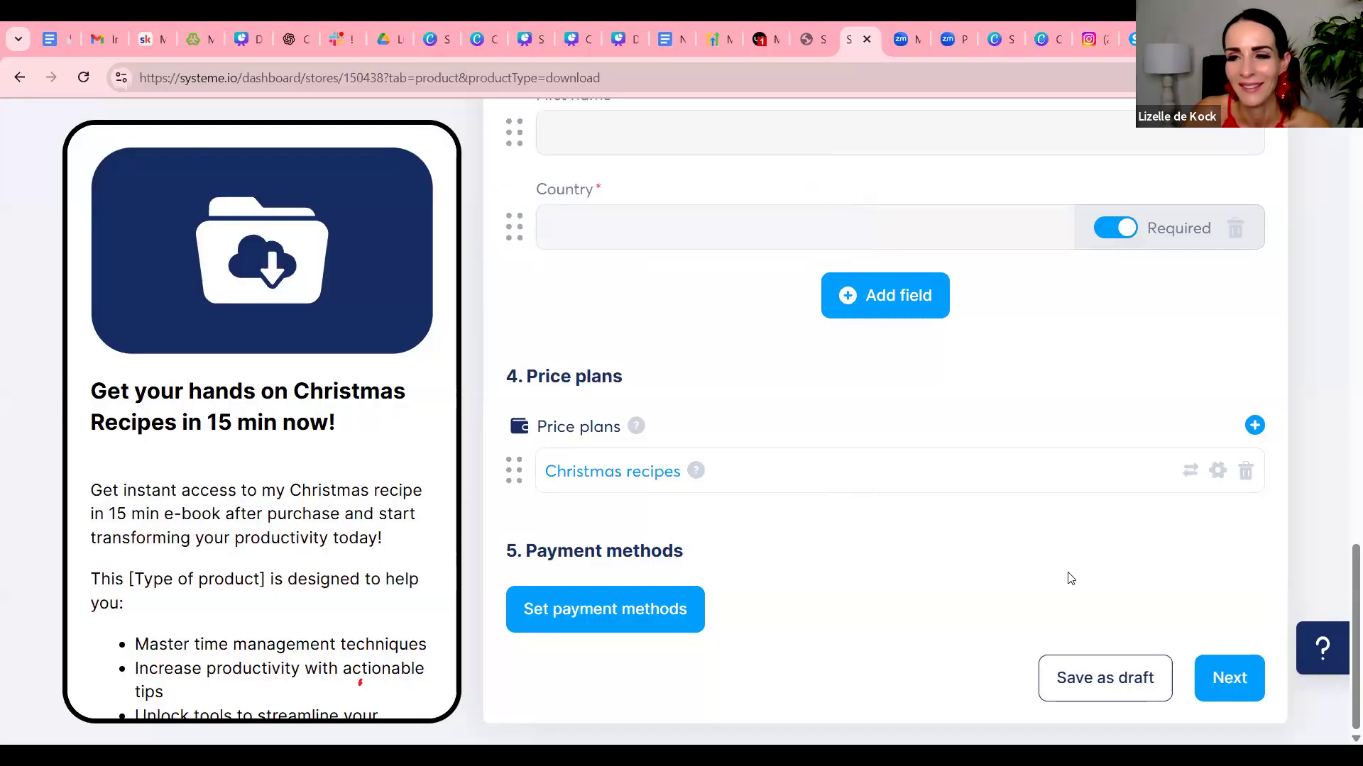
Make the Country field optional in the checkout page's collected info.
scroll(1076, 429, up, 10)
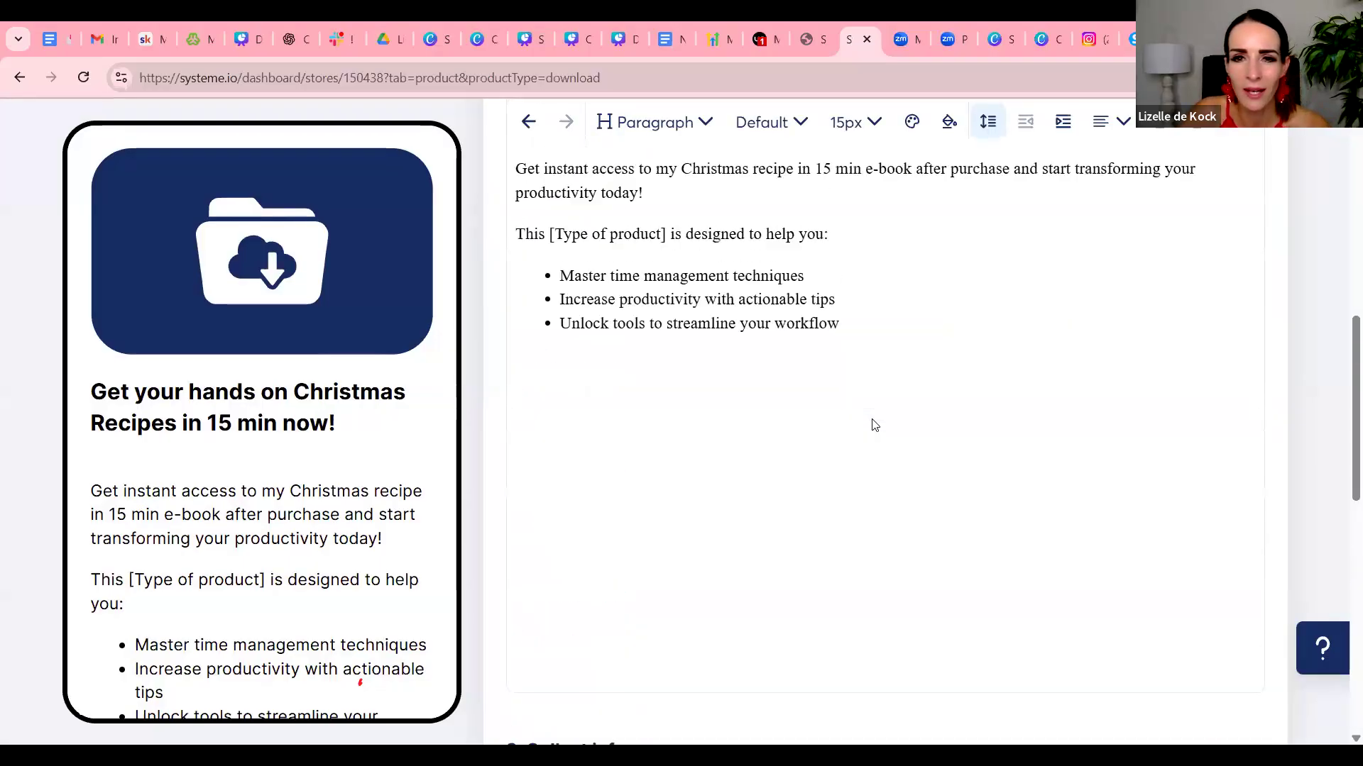
scroll(874, 425, down, 9)
scroll(874, 425, up, 3)
scroll(947, 455, down, 5)
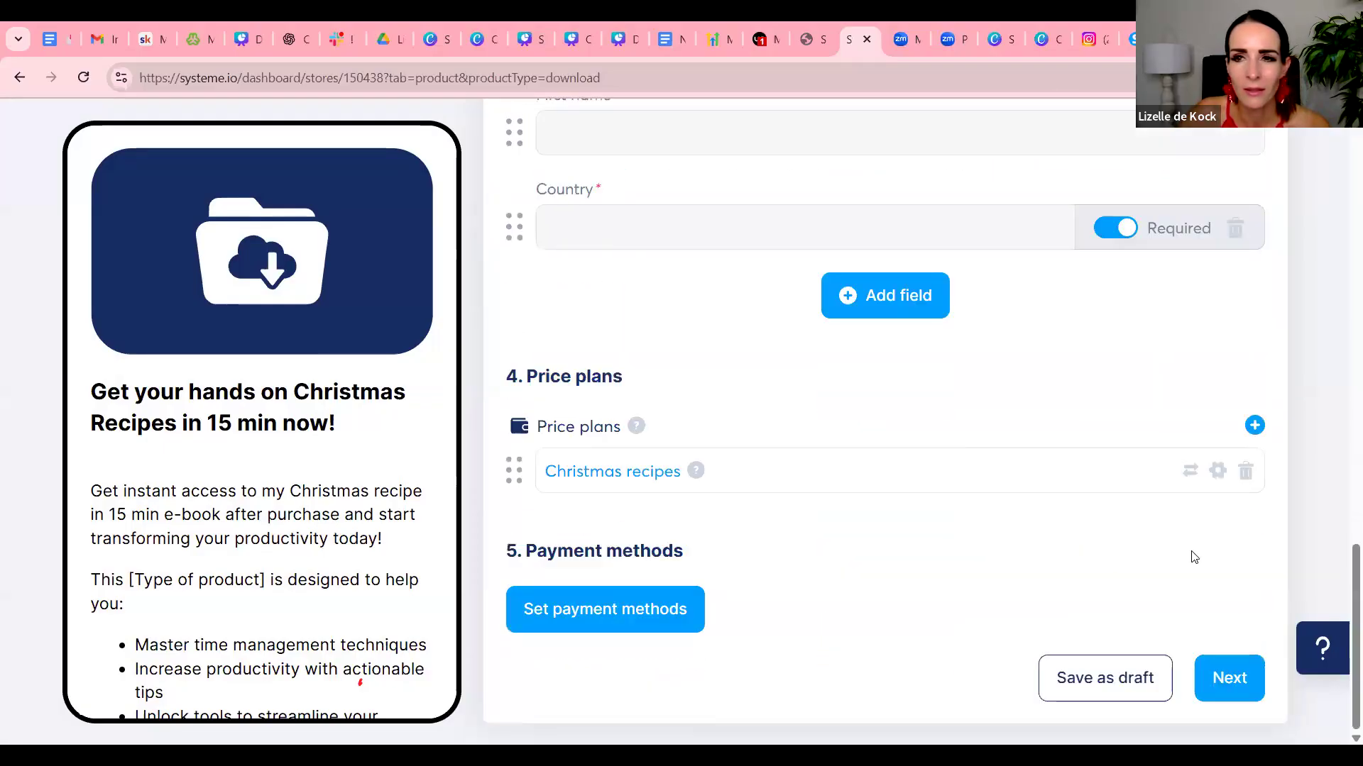
scroll(1120, 240, up, 3)
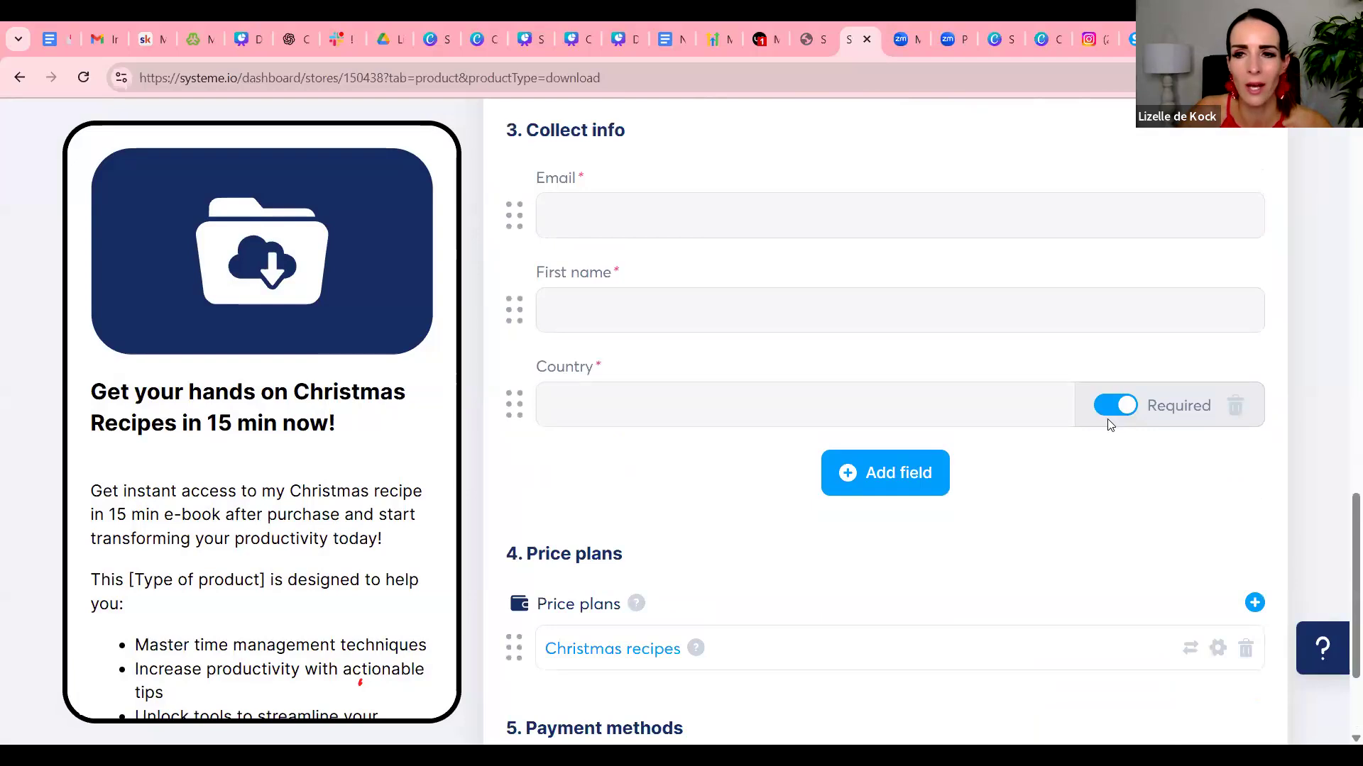
click(1113, 406)
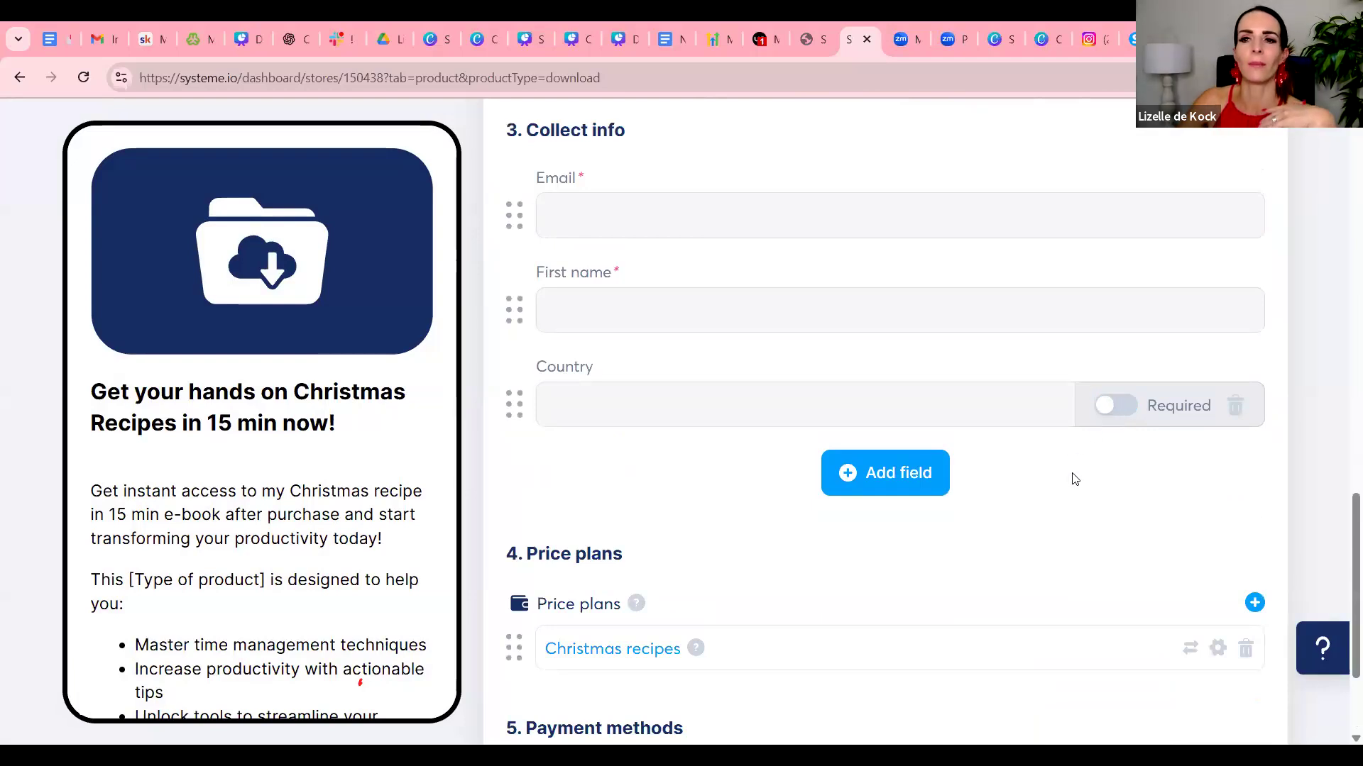
scroll(1090, 472, down, 3)
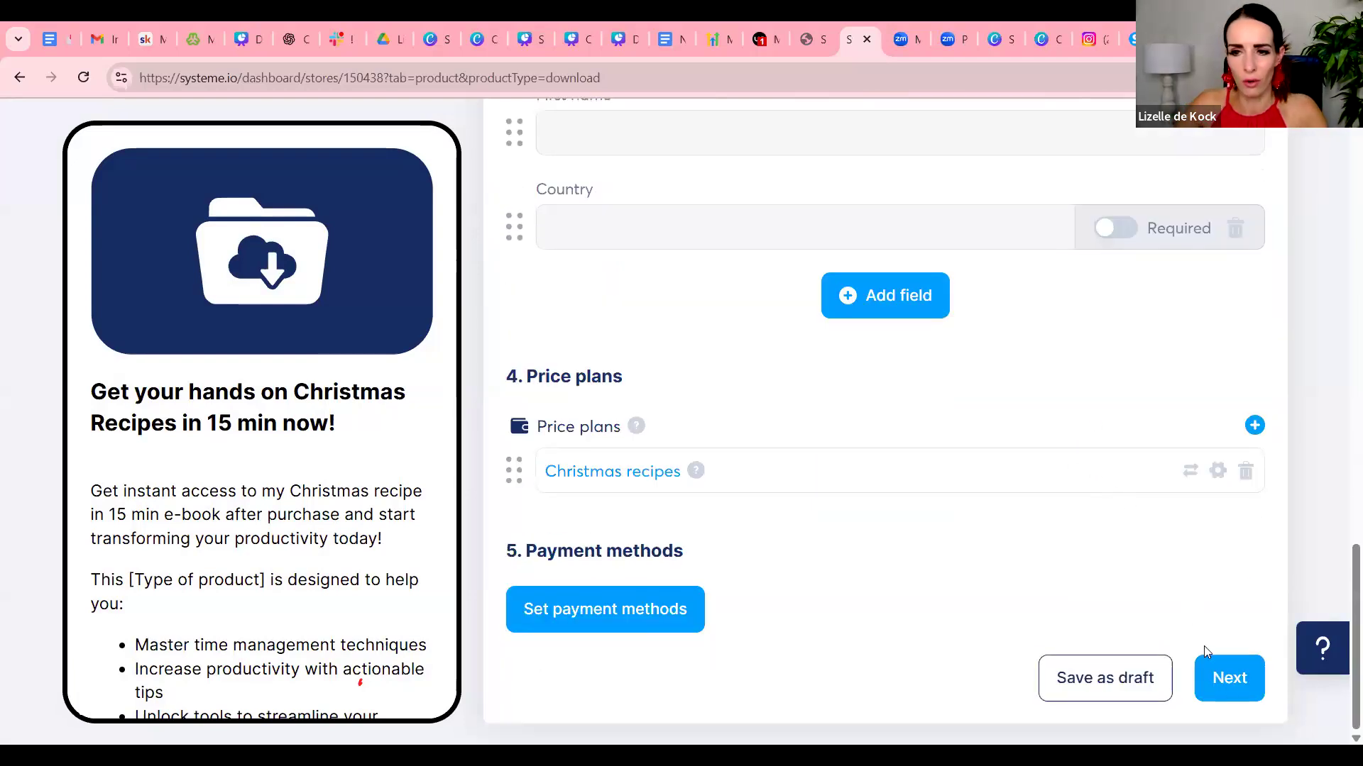
Continue to the thank you page, keep its default text and try to publish the digital download.
click(1222, 675)
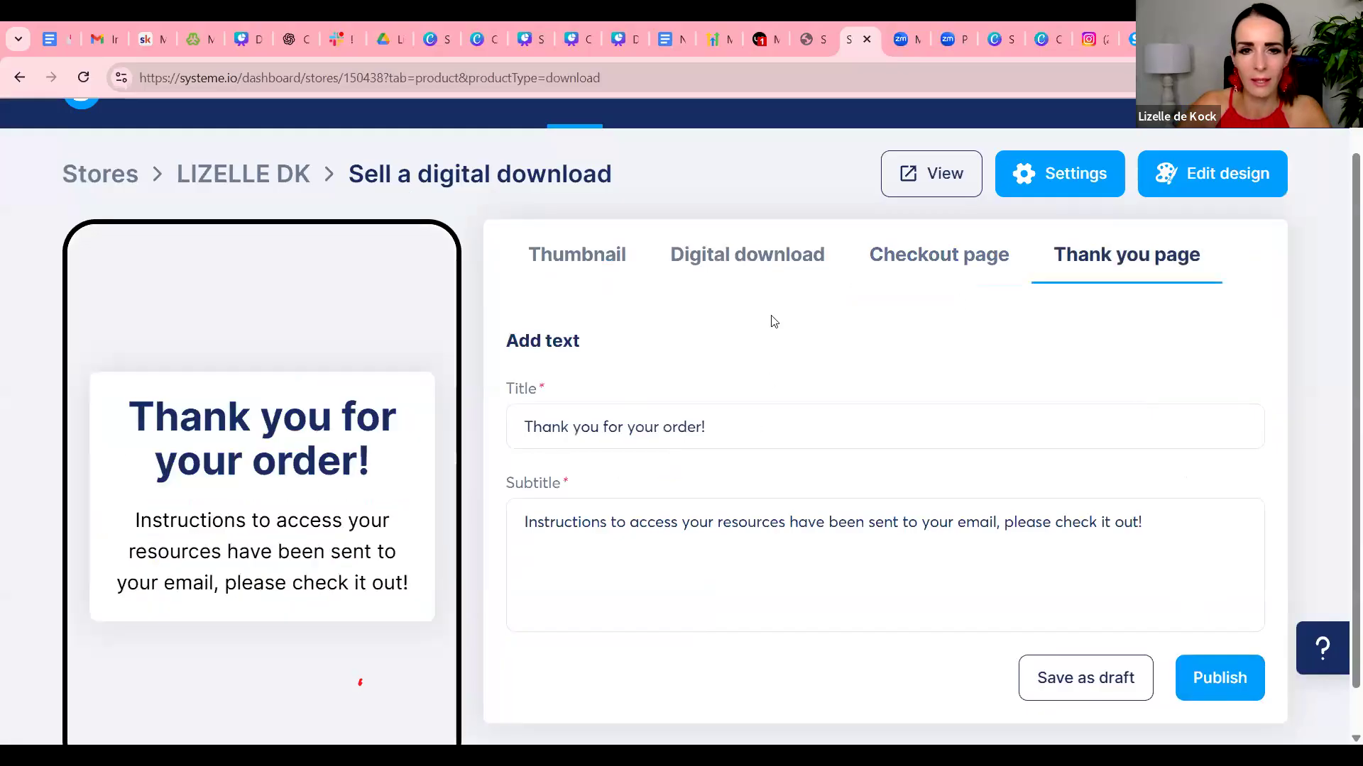
scroll(773, 321, down, 1)
click(1145, 648)
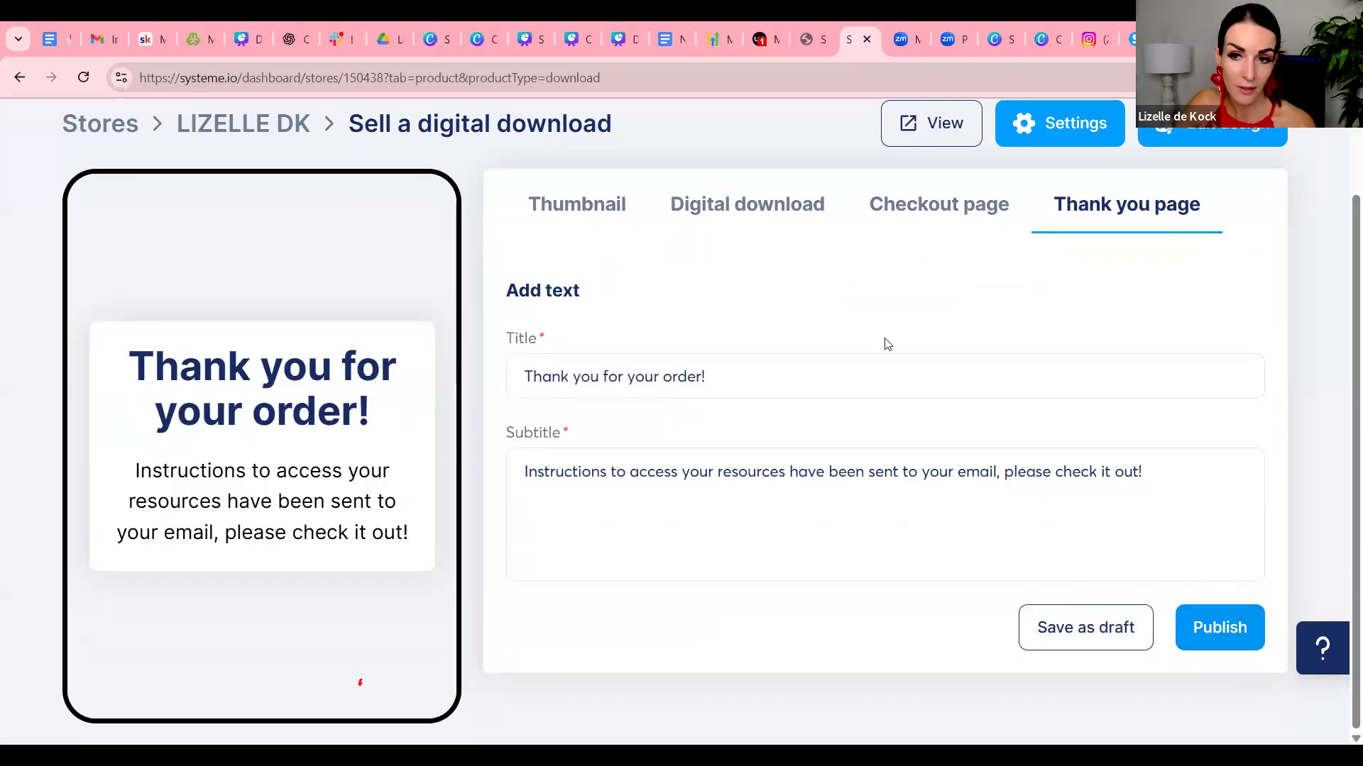
click(1216, 638)
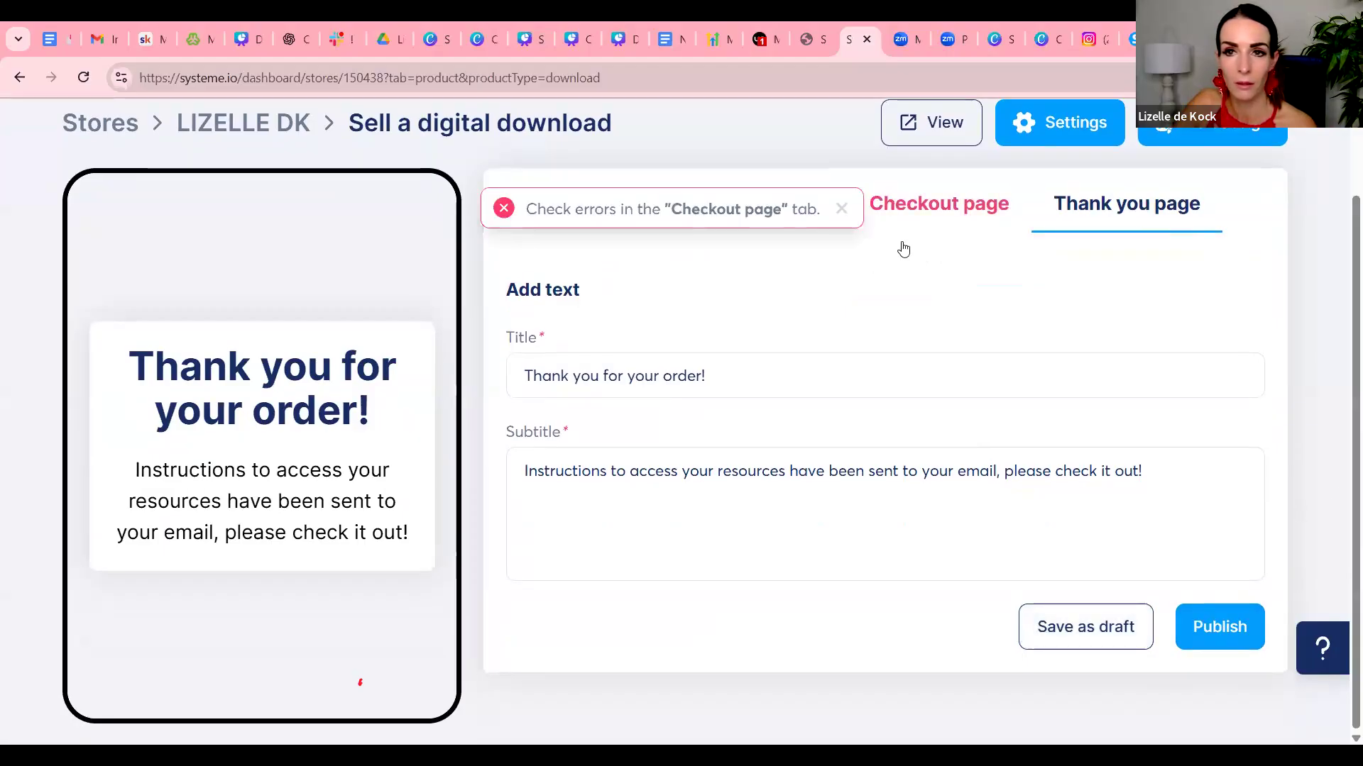
click(840, 210)
scroll(979, 368, up, 2)
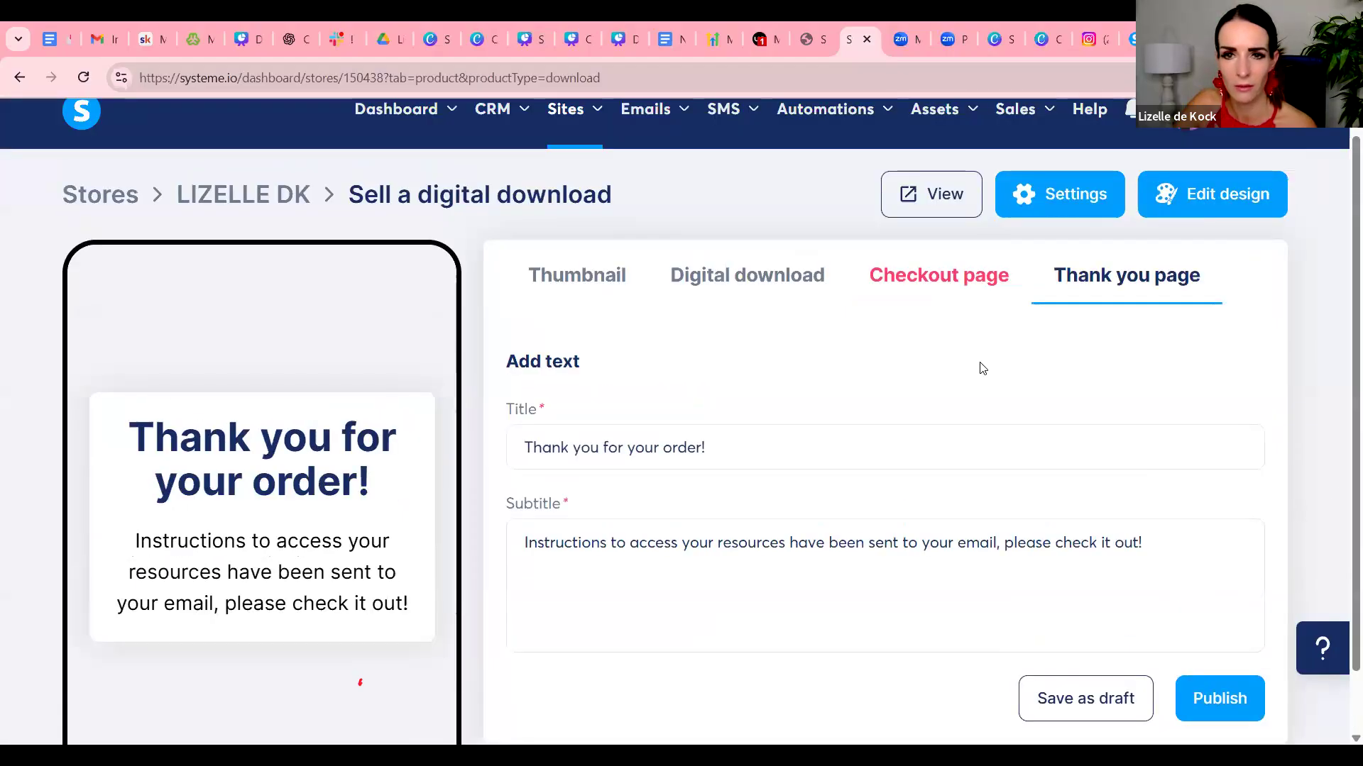
Check the digital download's product name, uploaded file and confirmation email sections for errors.
click(793, 307)
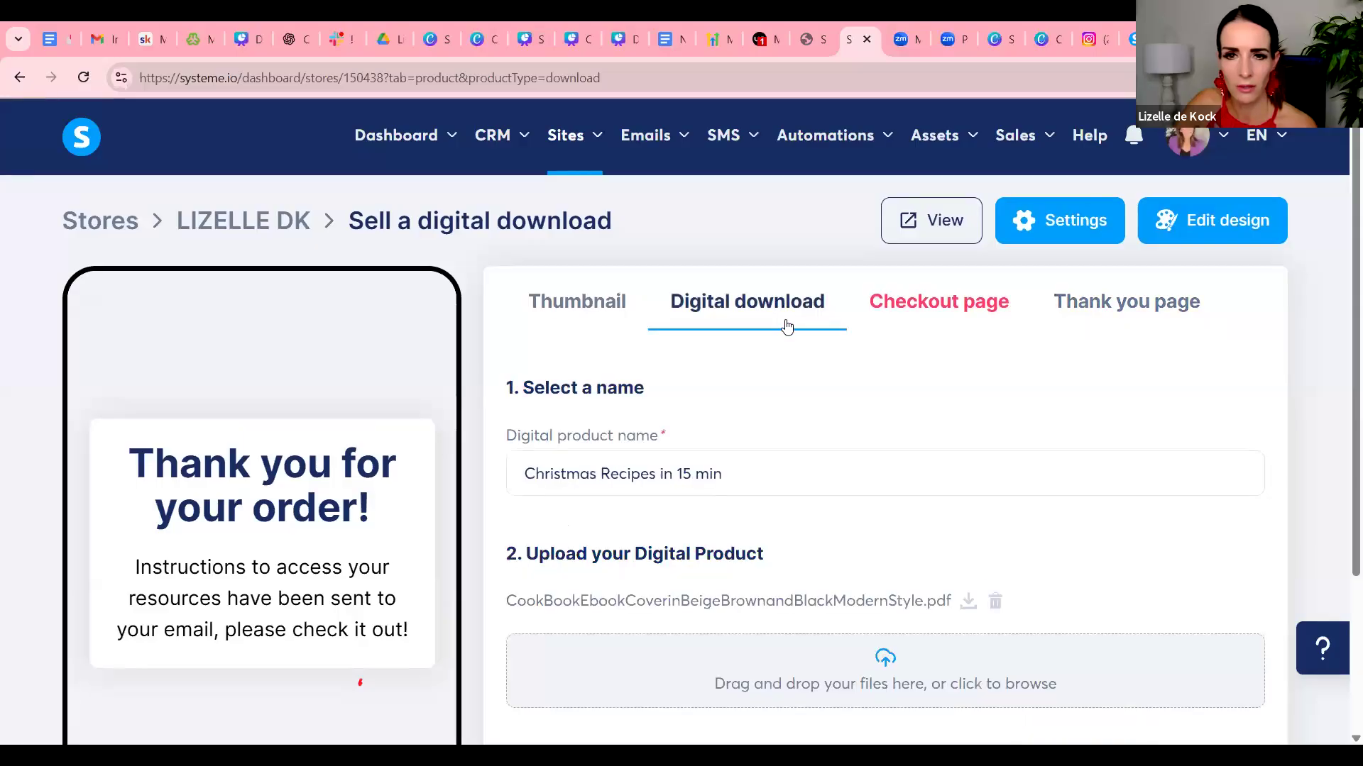
scroll(807, 443, down, 1)
scroll(807, 443, down, 3)
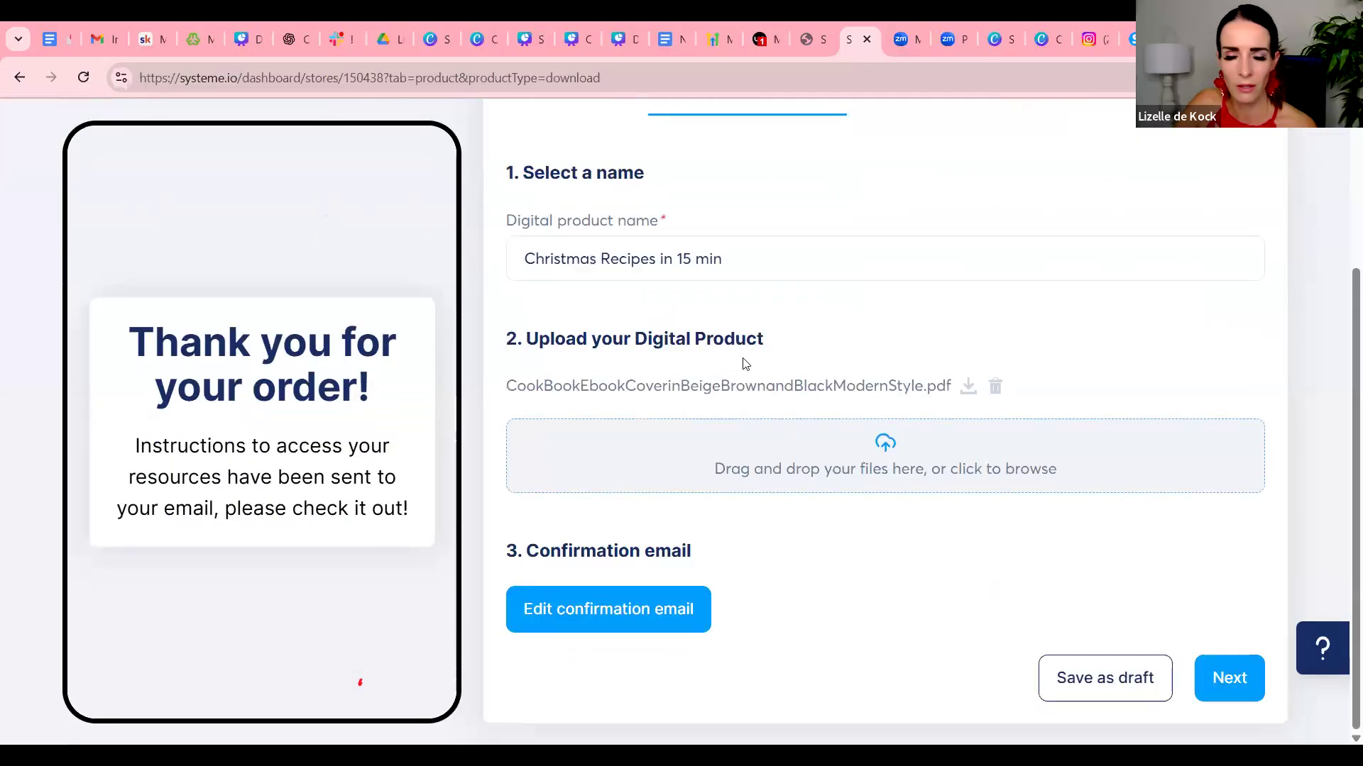
scroll(1063, 425, up, 3)
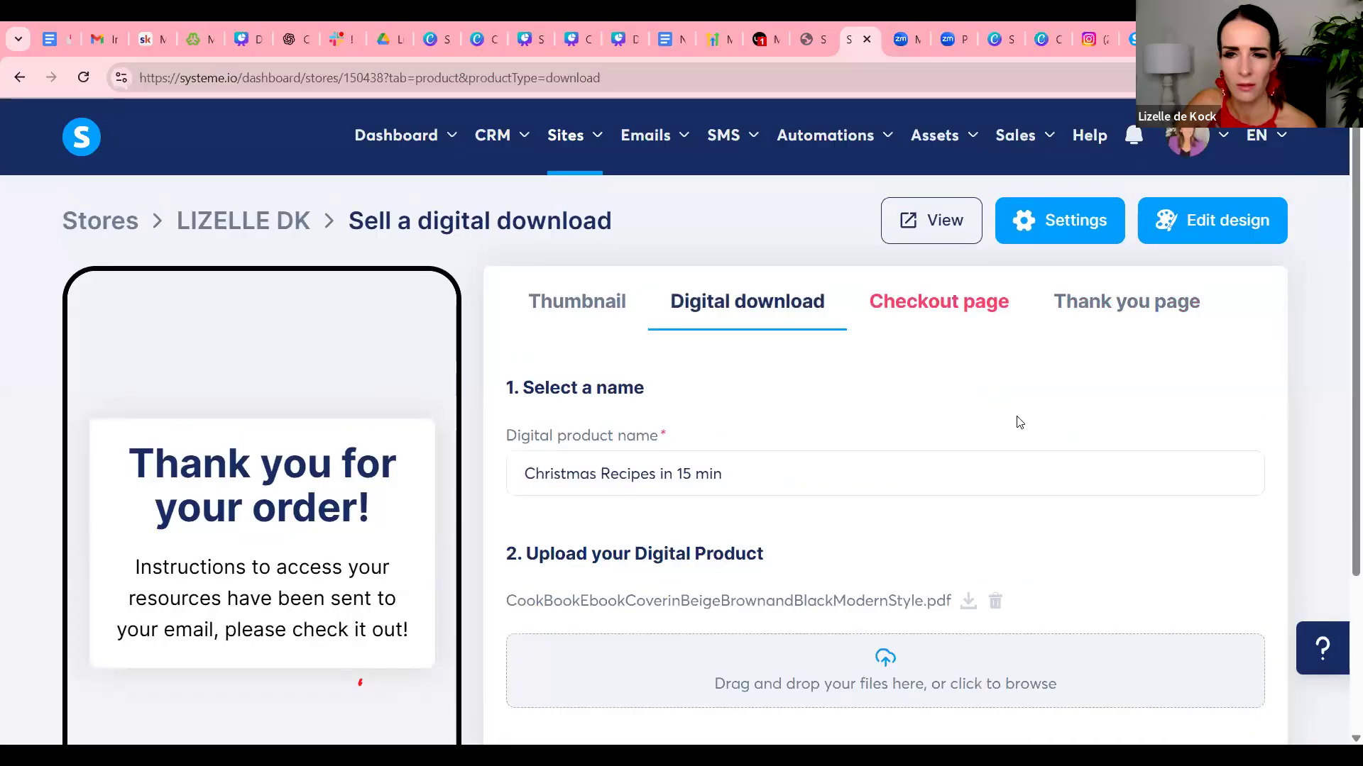
scroll(1019, 423, down, 3)
Examine the checkout page's image, text, collected info, price plan and payment method sections for the publishing error.
click(1227, 675)
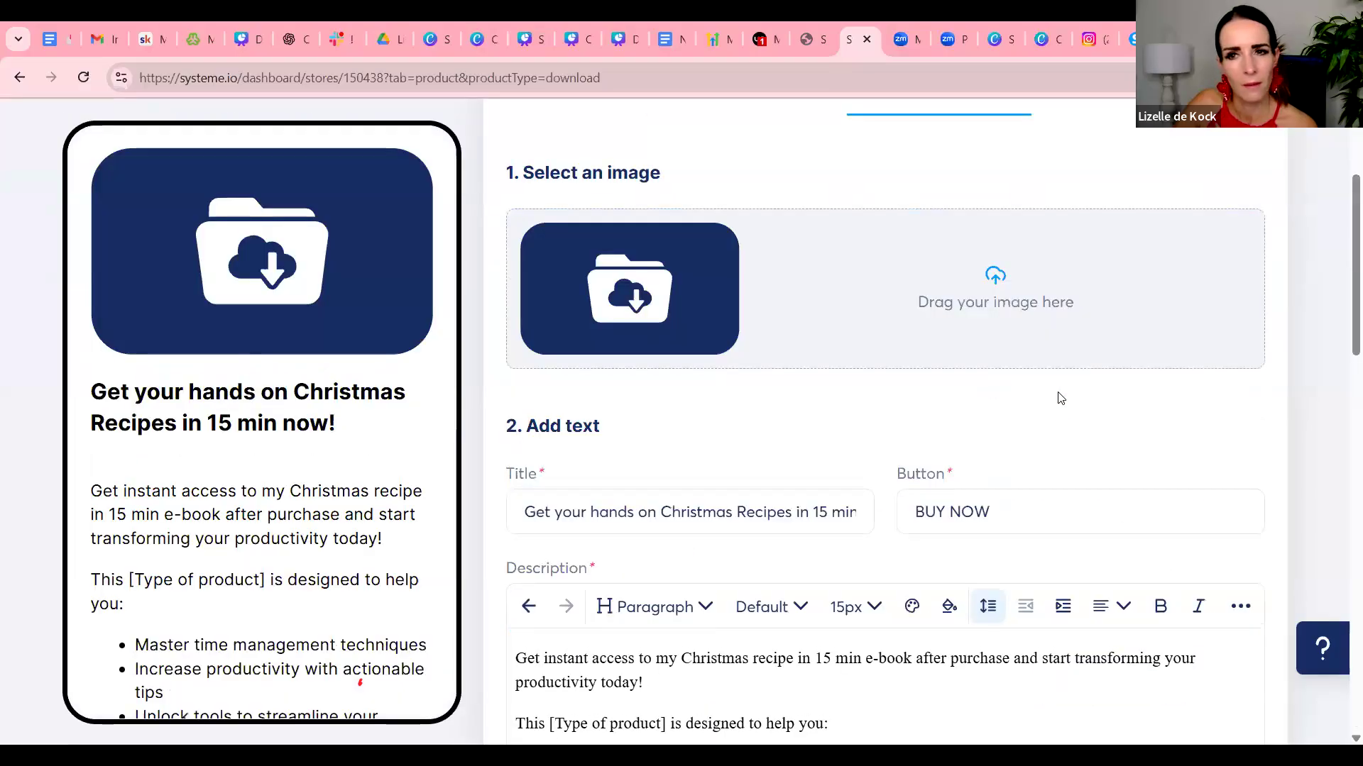
scroll(1062, 396, down, 5)
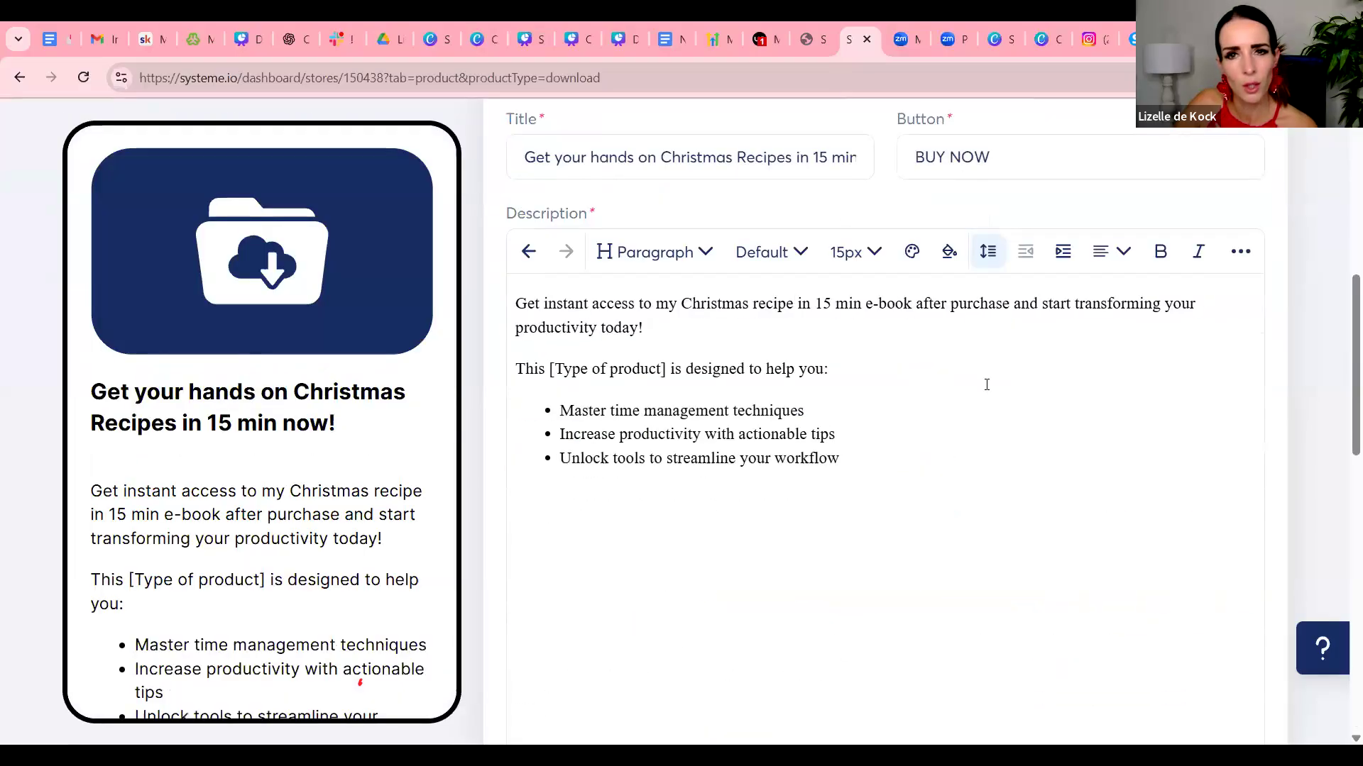
scroll(987, 384, down, 10)
scroll(985, 391, up, 1)
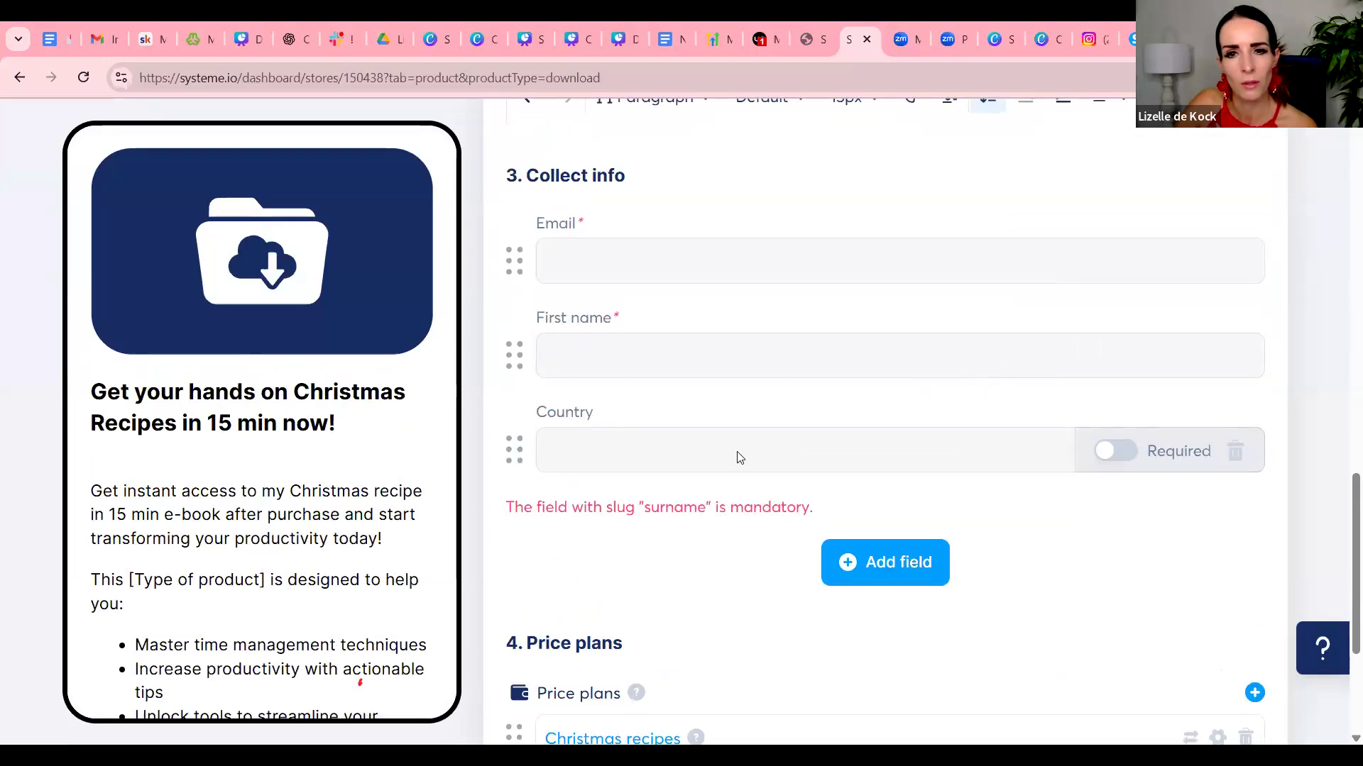
scroll(737, 458, up, 1)
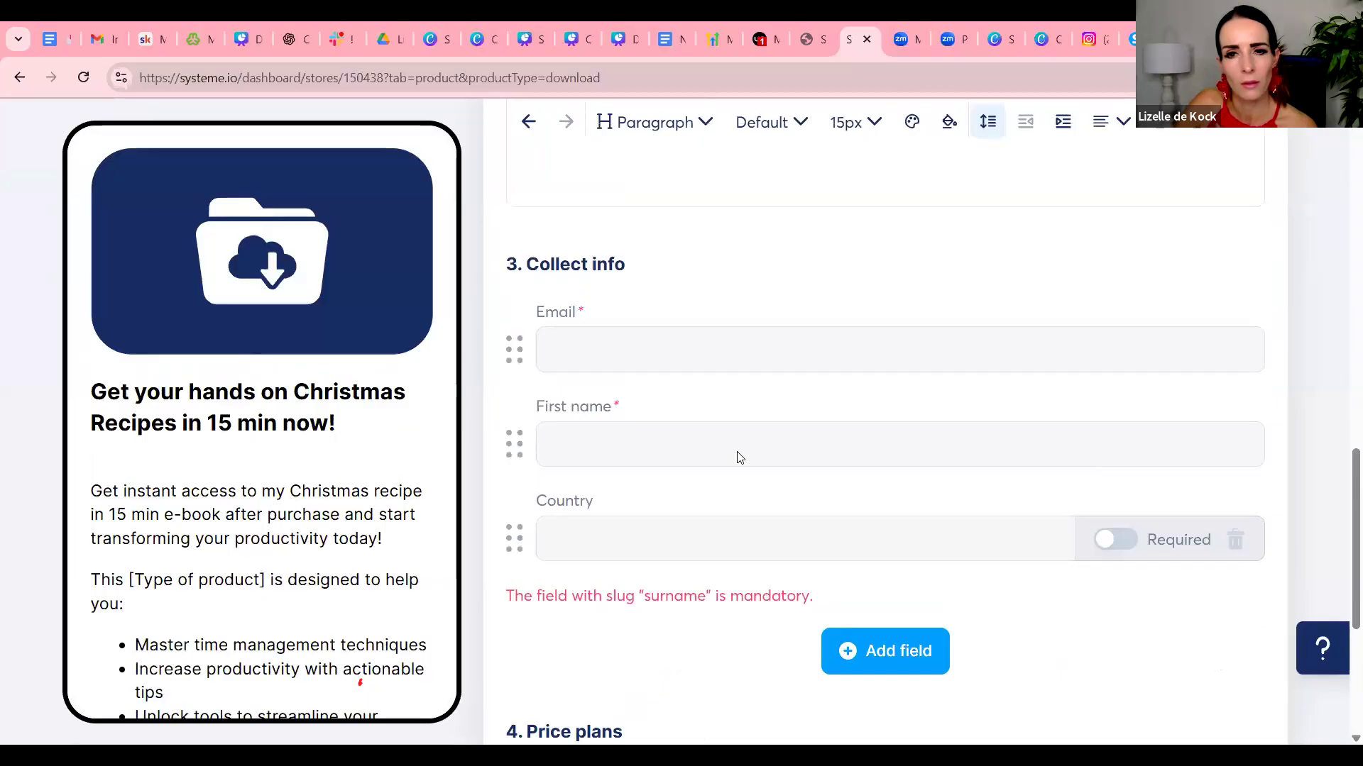
scroll(737, 457, up, 3)
scroll(738, 452, up, 7)
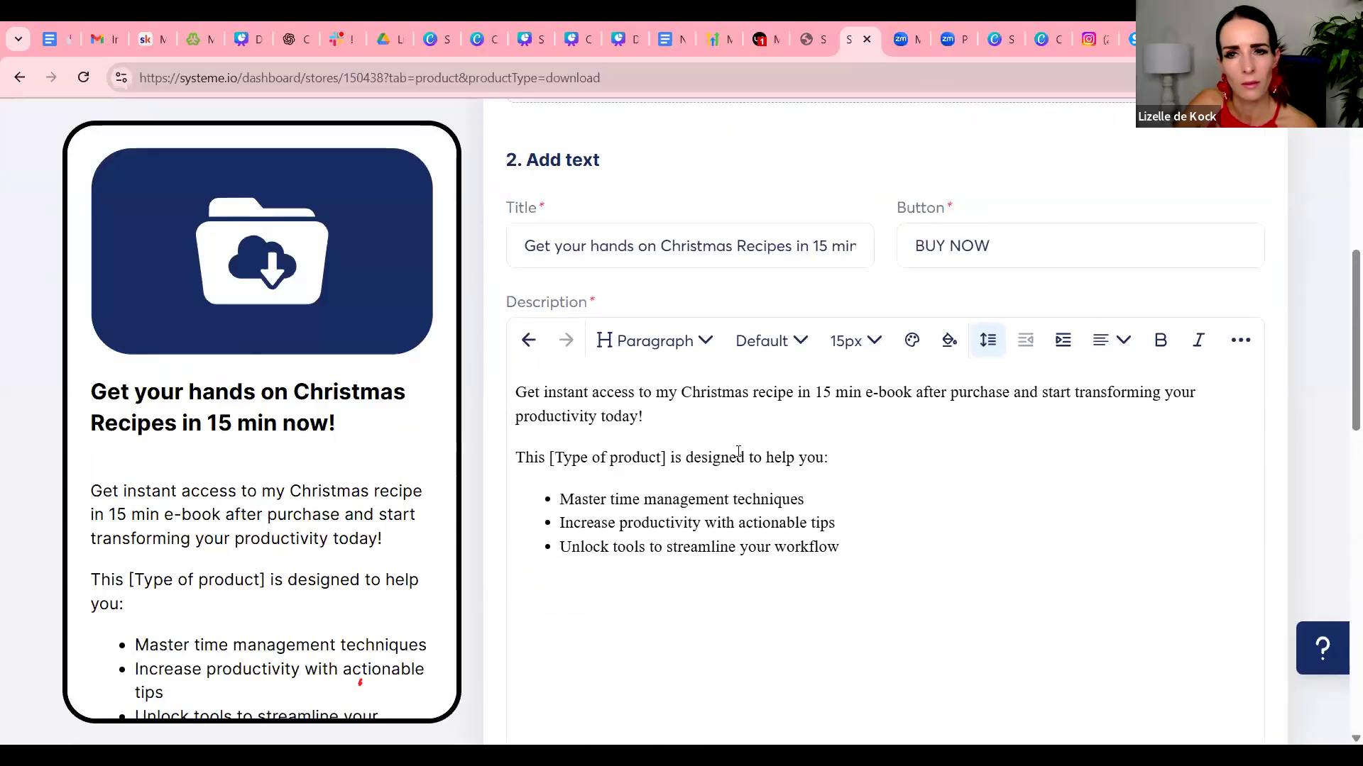
scroll(738, 458, down, 5)
scroll(738, 458, down, 12)
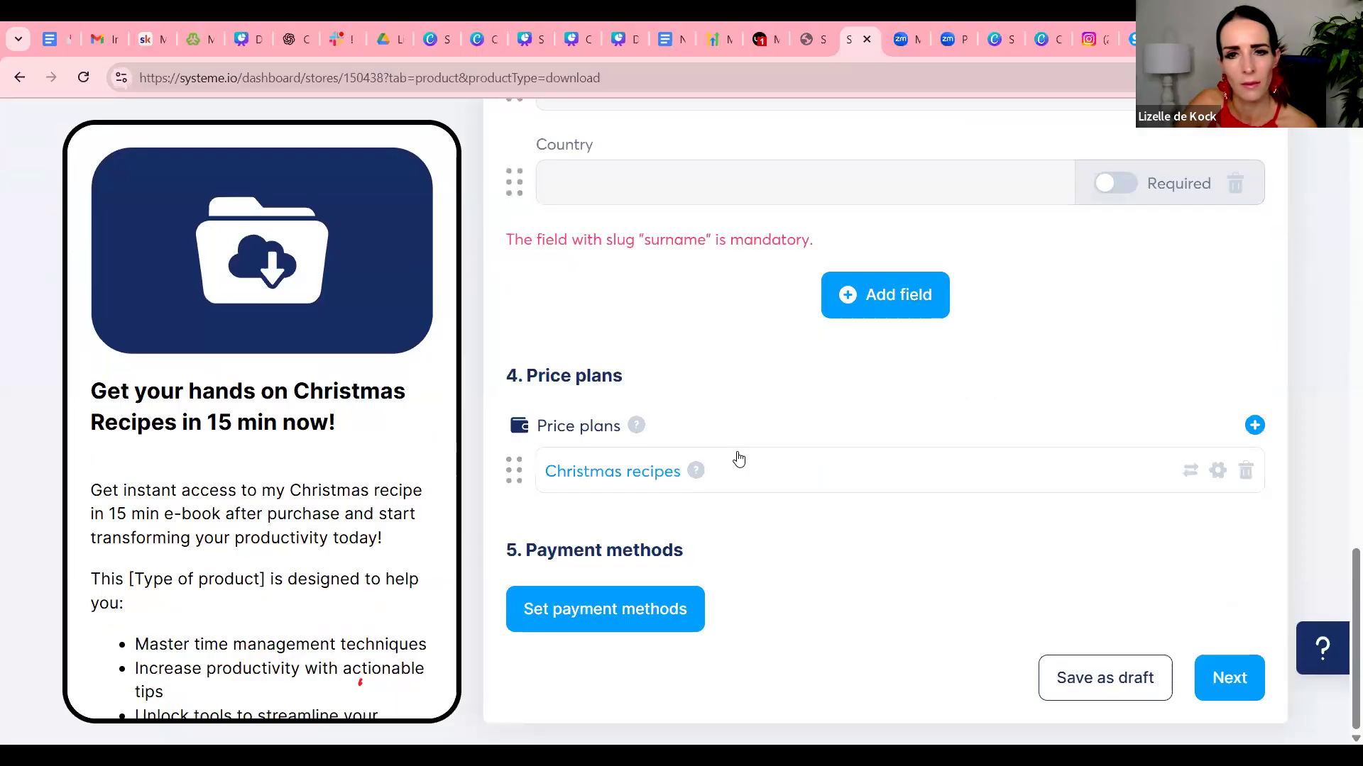
scroll(738, 458, up, 5)
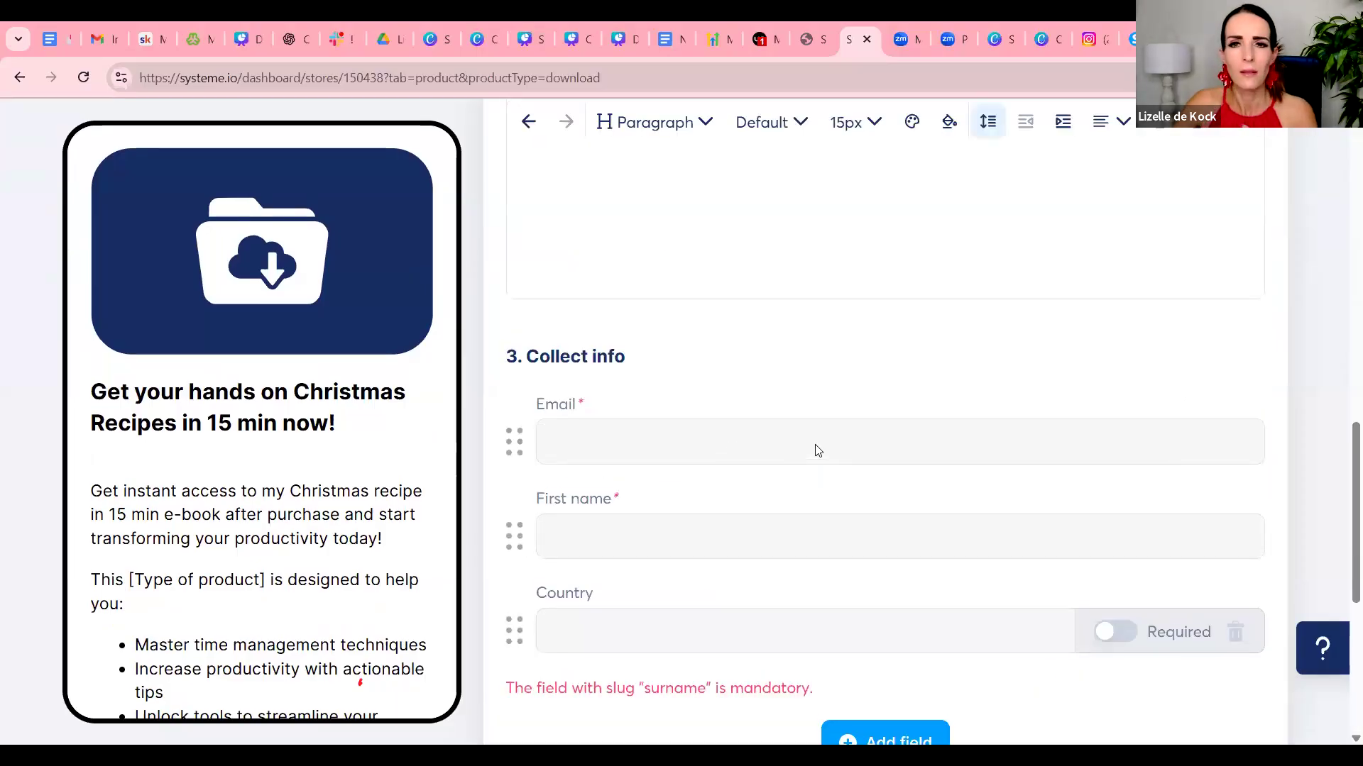
scroll(816, 450, up, 6)
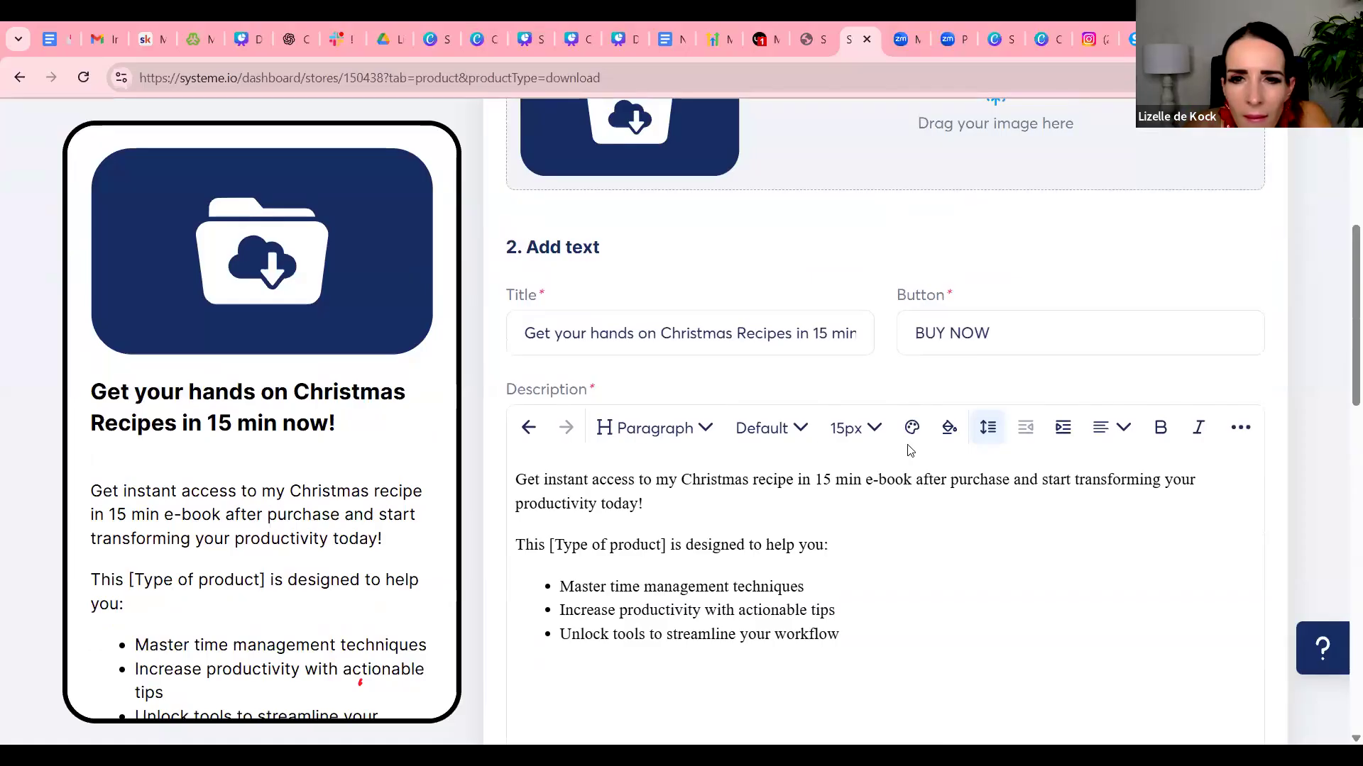
scroll(908, 451, up, 5)
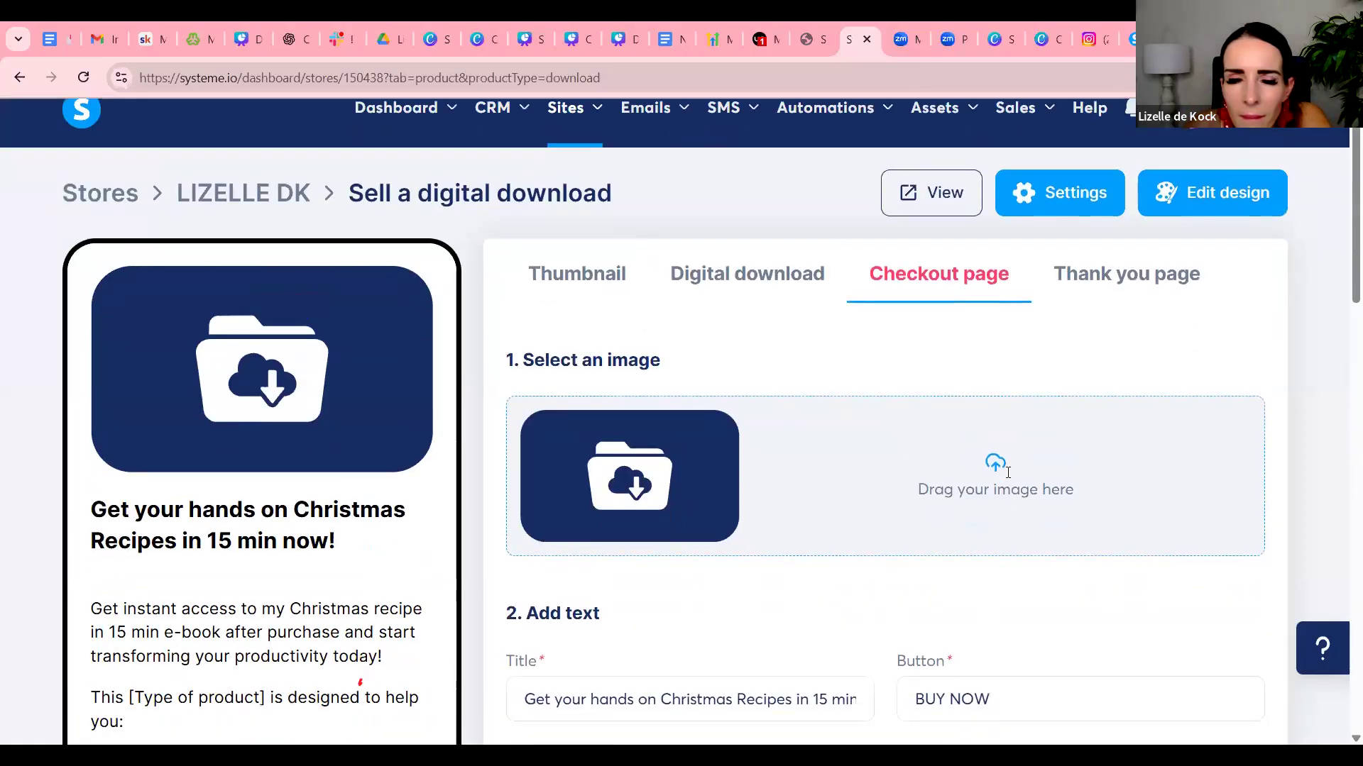
scroll(1007, 472, down, 15)
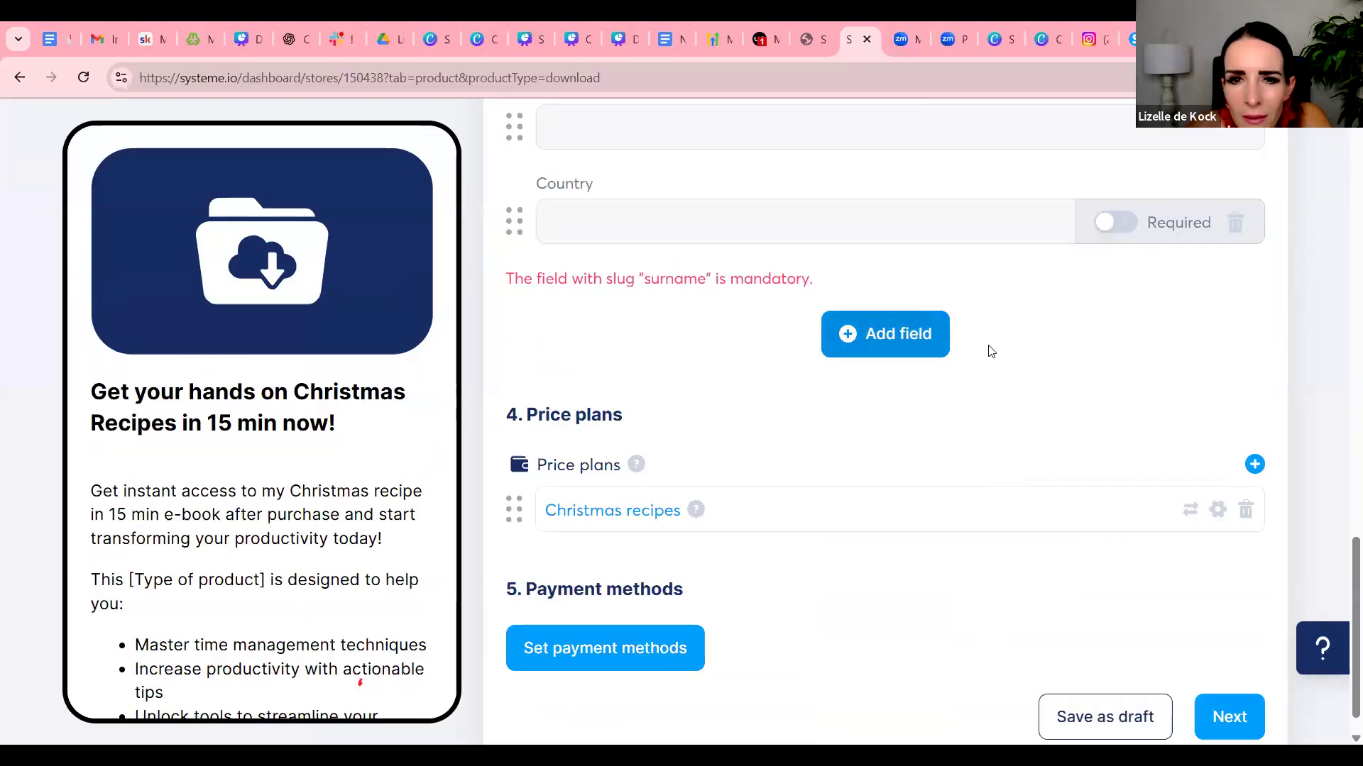
scroll(991, 351, down, 1)
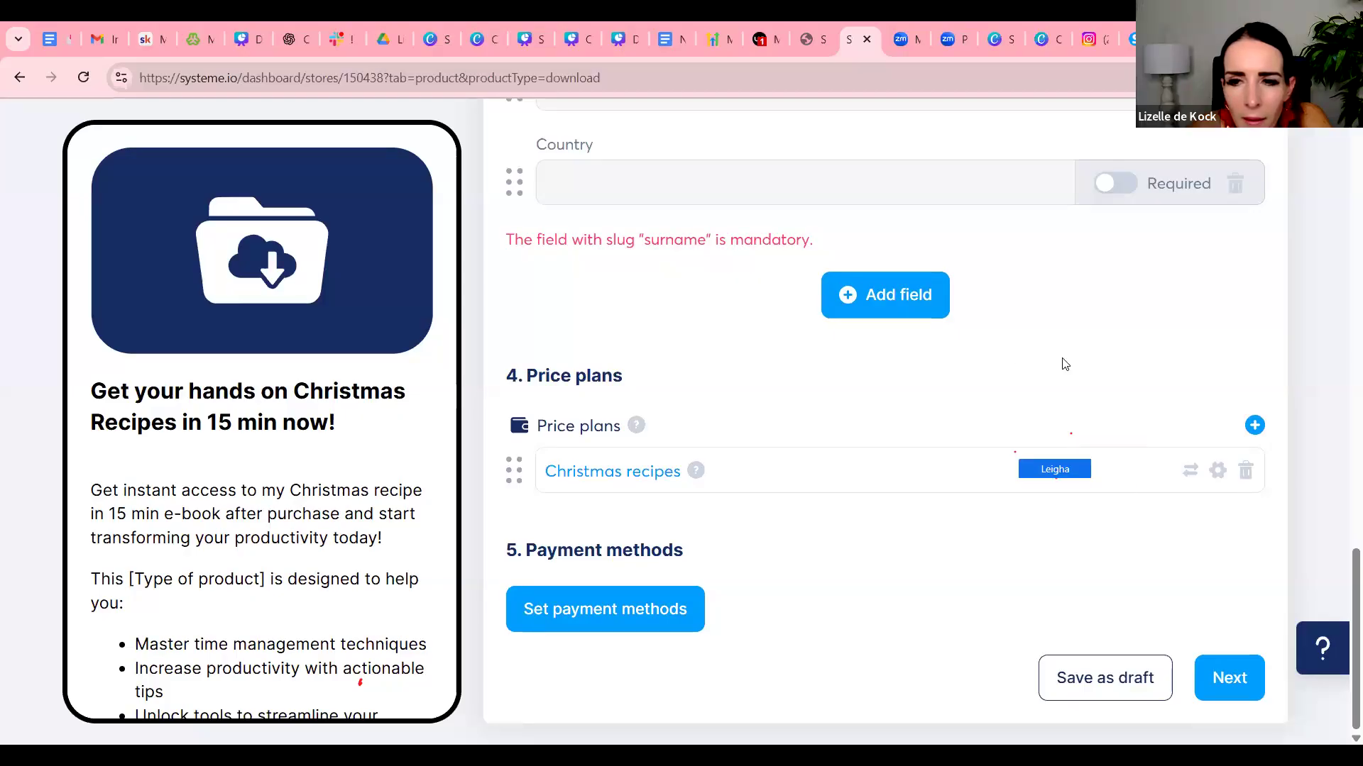
scroll(1065, 364, up, 10)
scroll(1068, 370, up, 8)
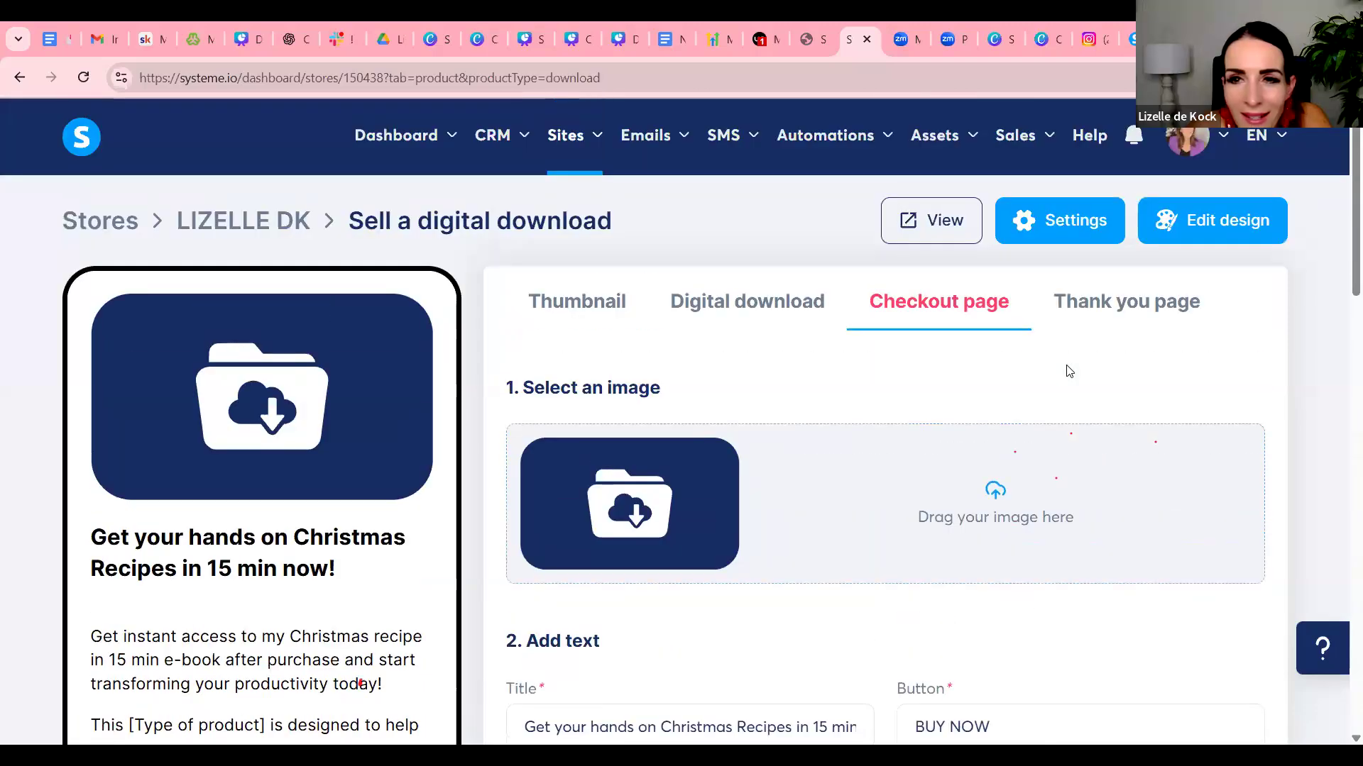
scroll(1071, 375, down, 5)
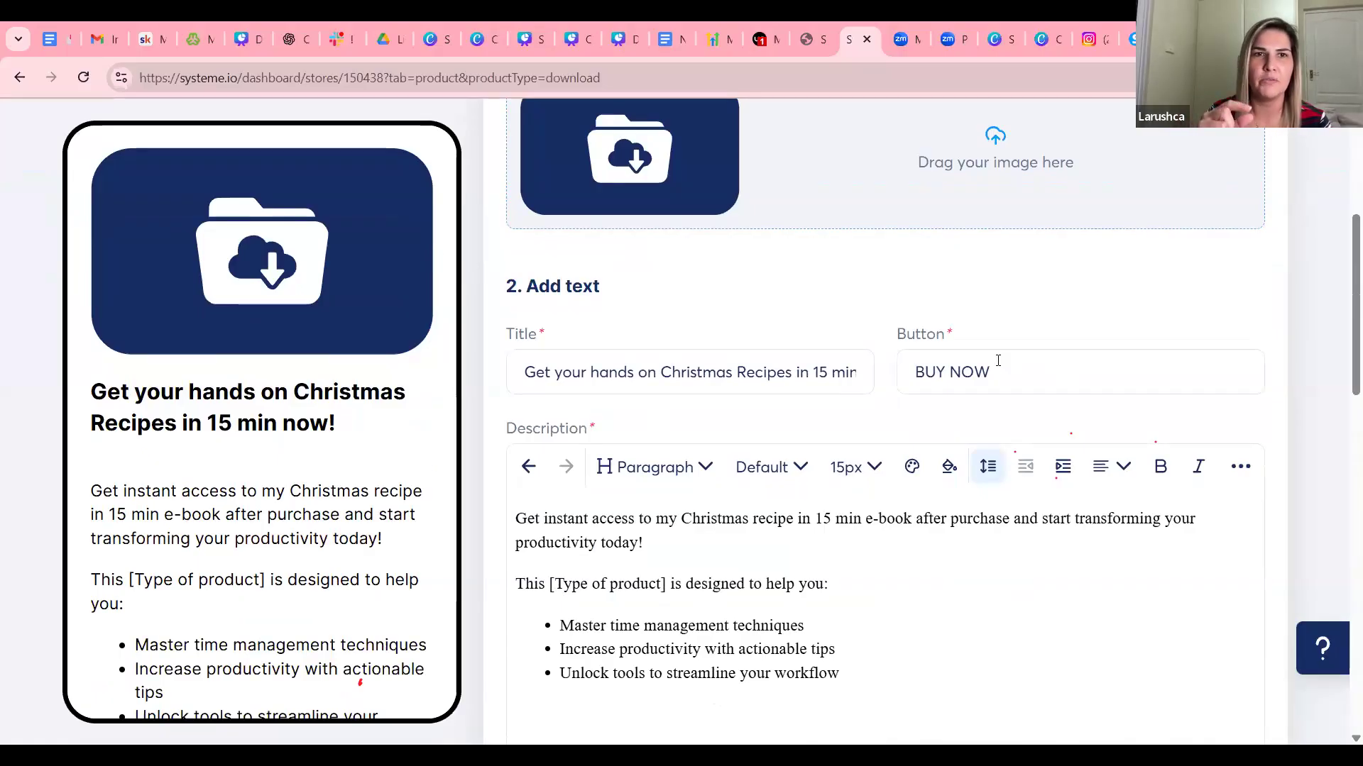
Add a Last name field to the checkout page's collected info.
scroll(998, 360, down, 5)
scroll(998, 360, down, 2)
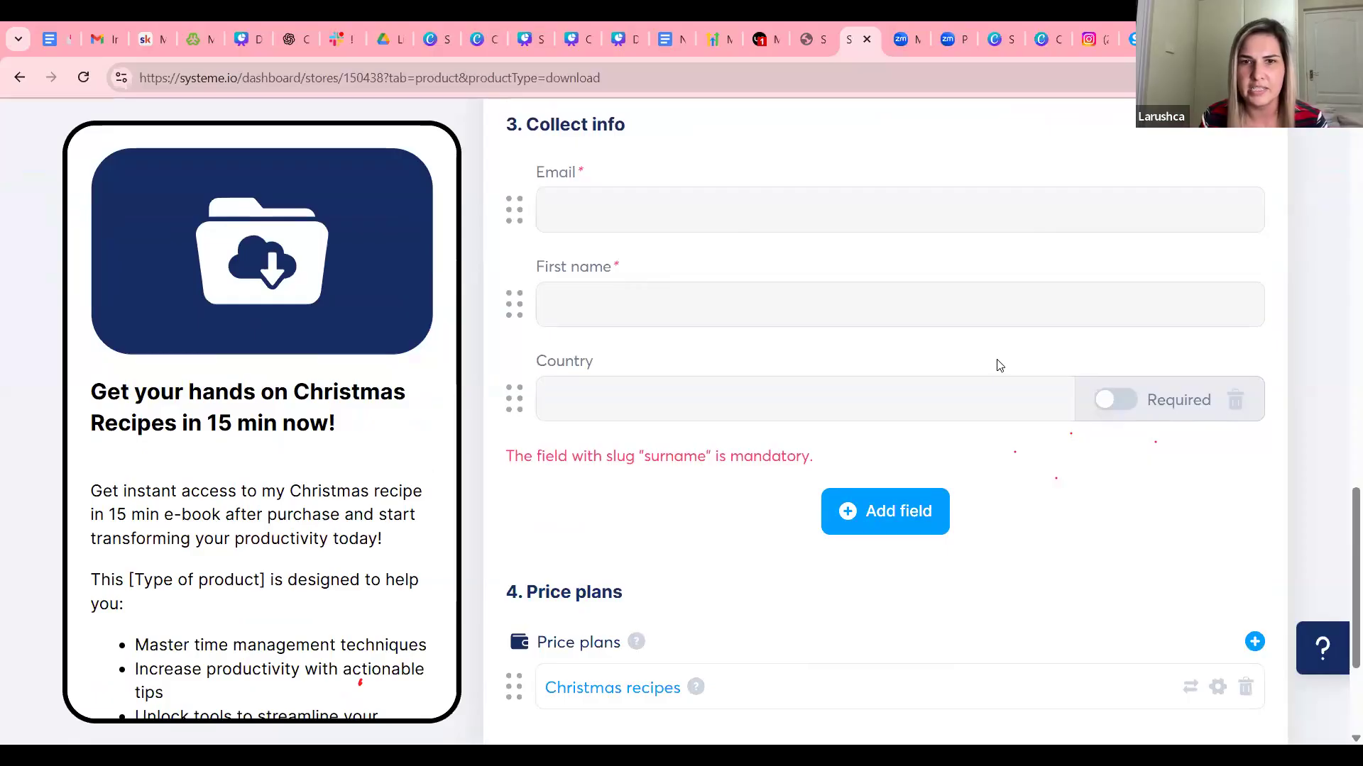
click(867, 511)
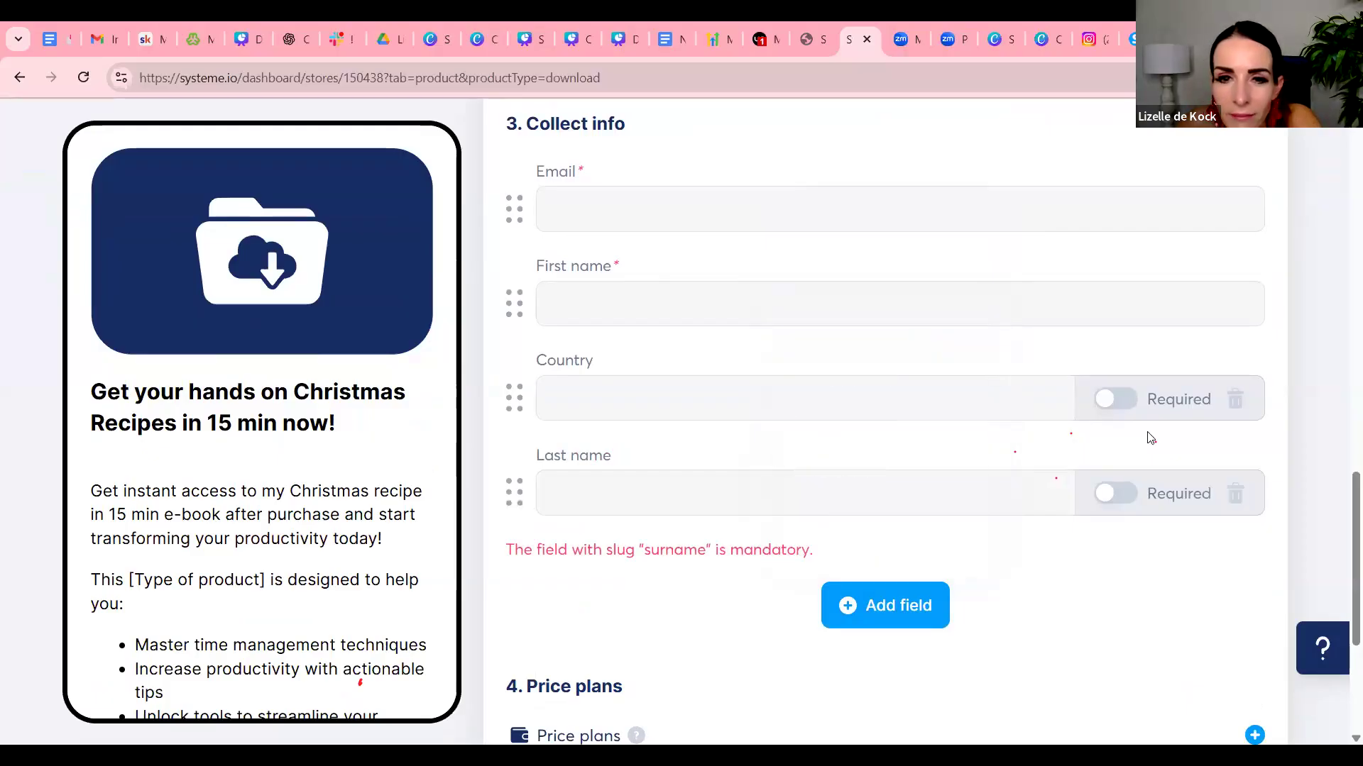
Continue to the thank you page and try again to publish the digital download.
scroll(1147, 435, down, 2)
scroll(1147, 435, down, 2)
click(1229, 679)
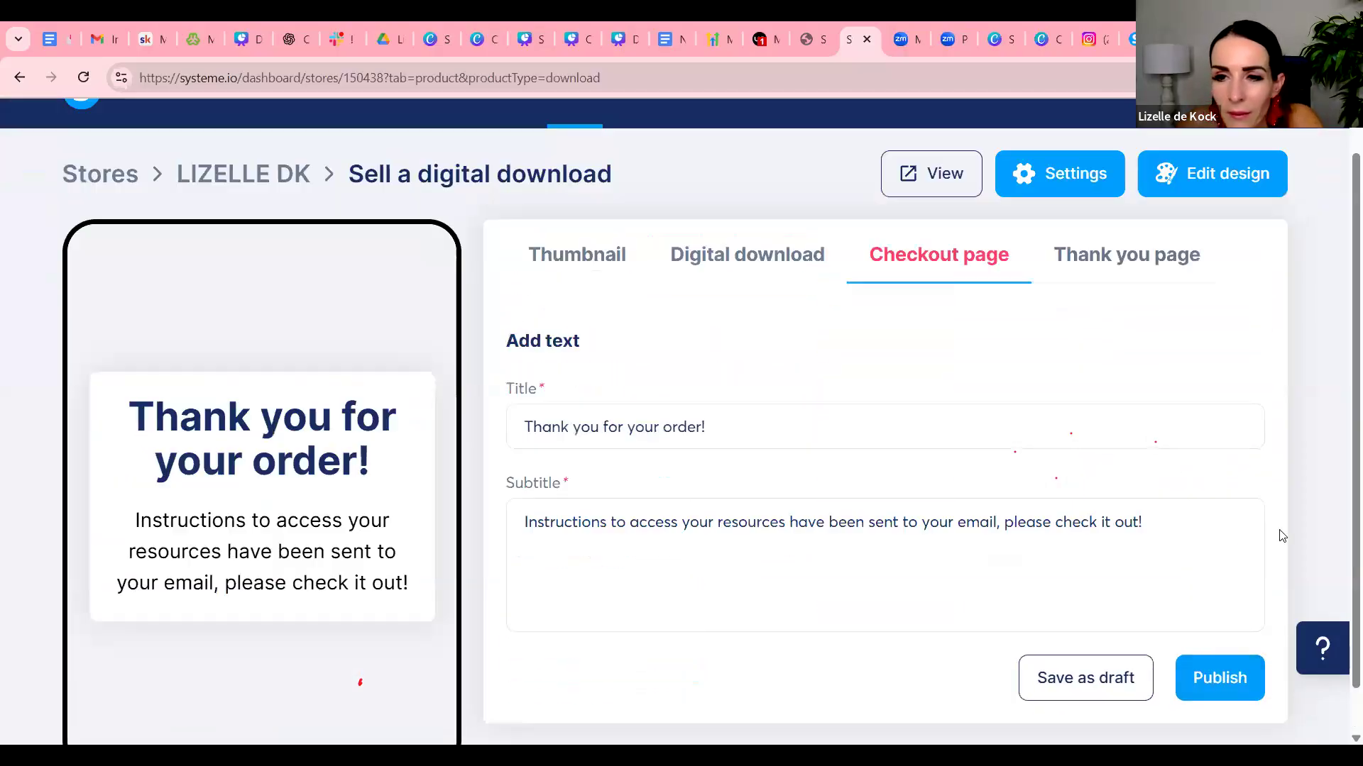
click(1238, 680)
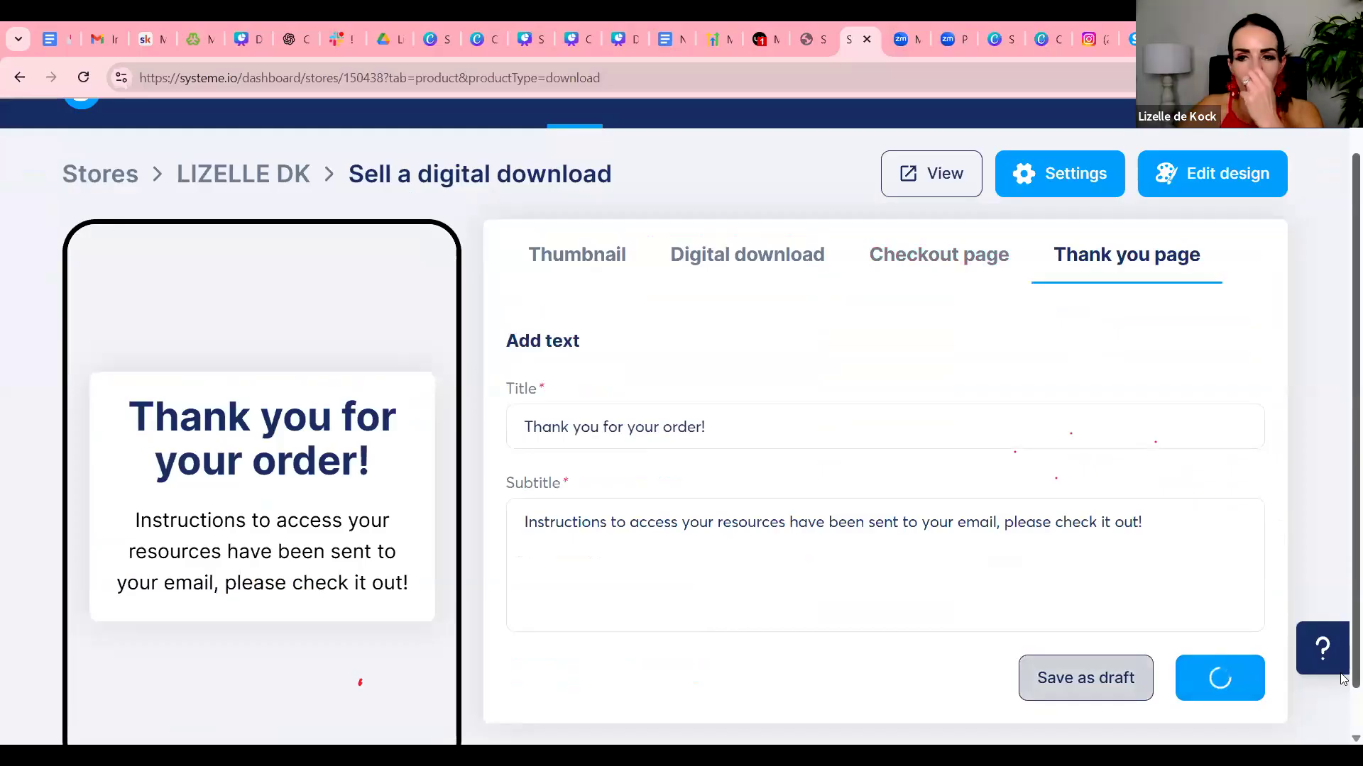
click(1129, 646)
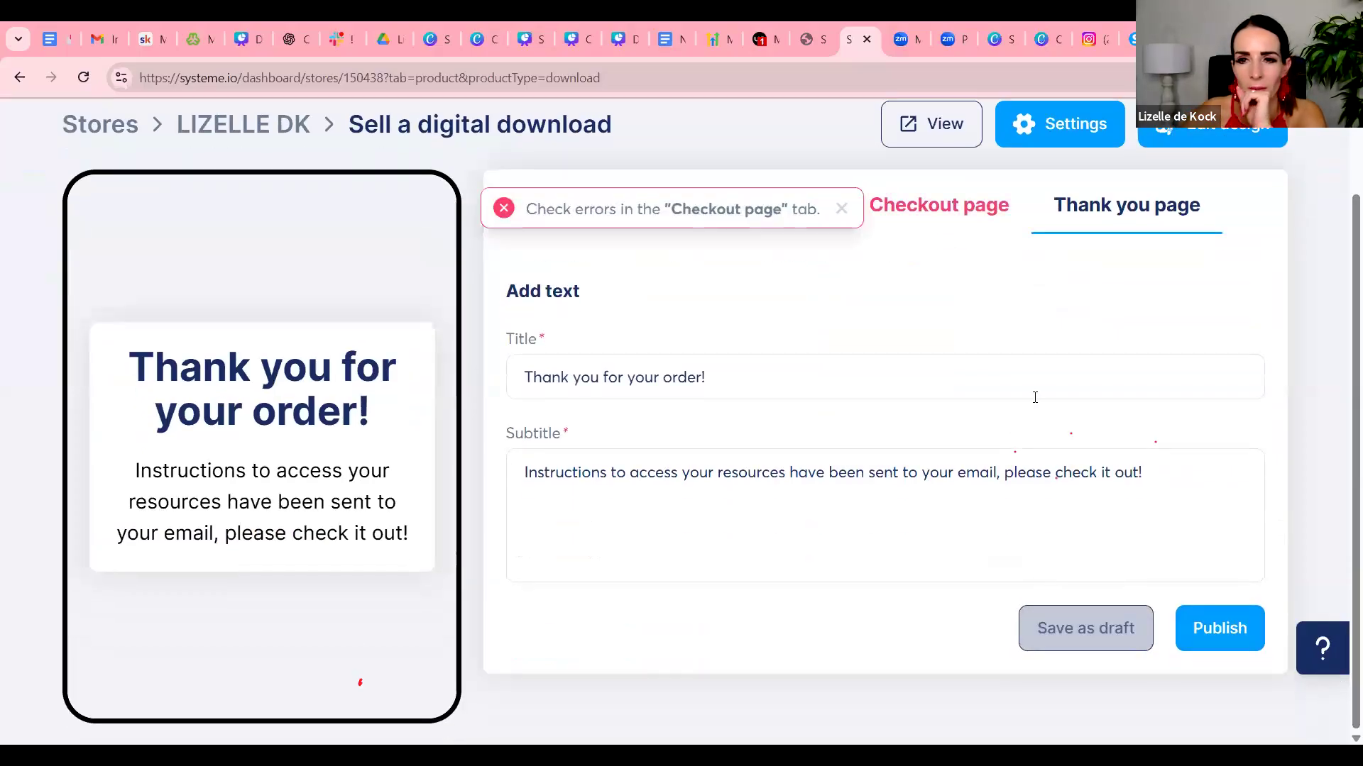
Return to the checkout page's collected info and make the Country and Last name fields required.
click(1045, 396)
scroll(1081, 431, up, 2)
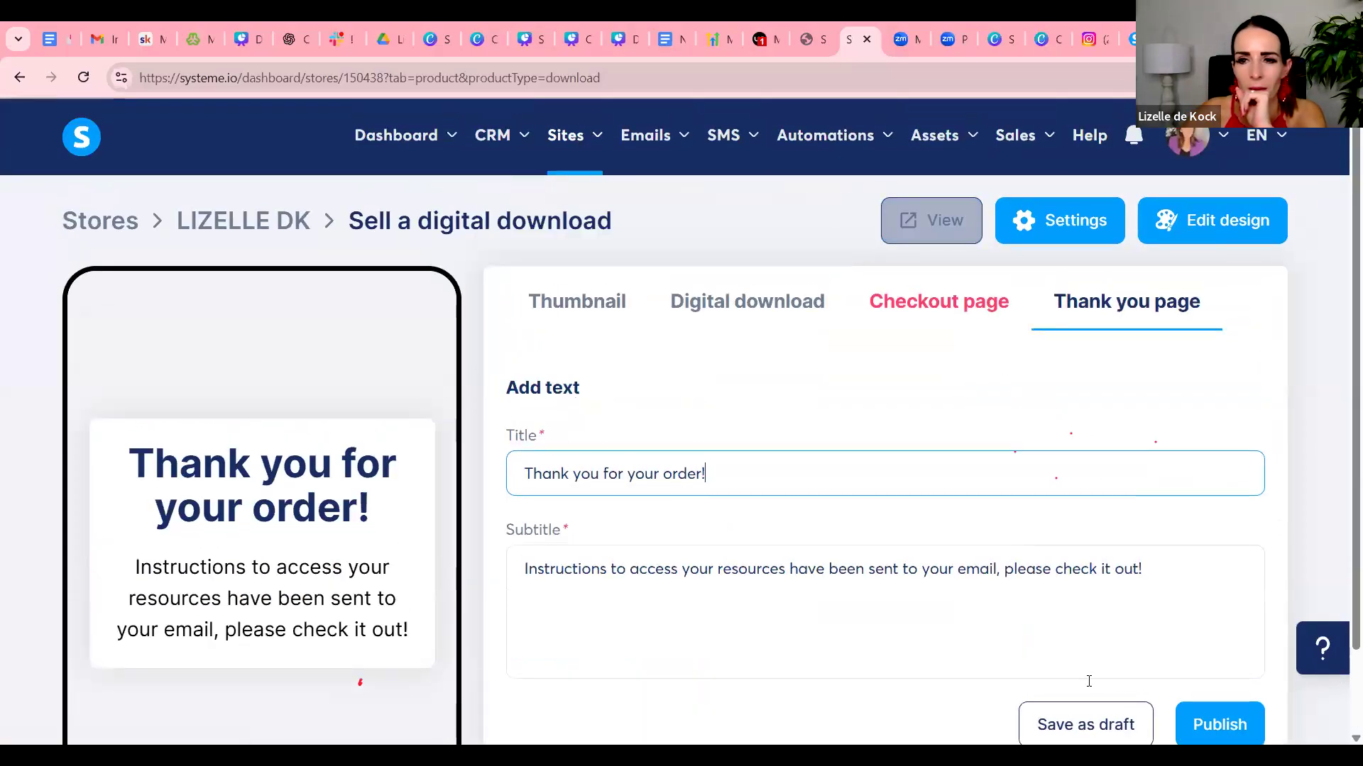
click(792, 313)
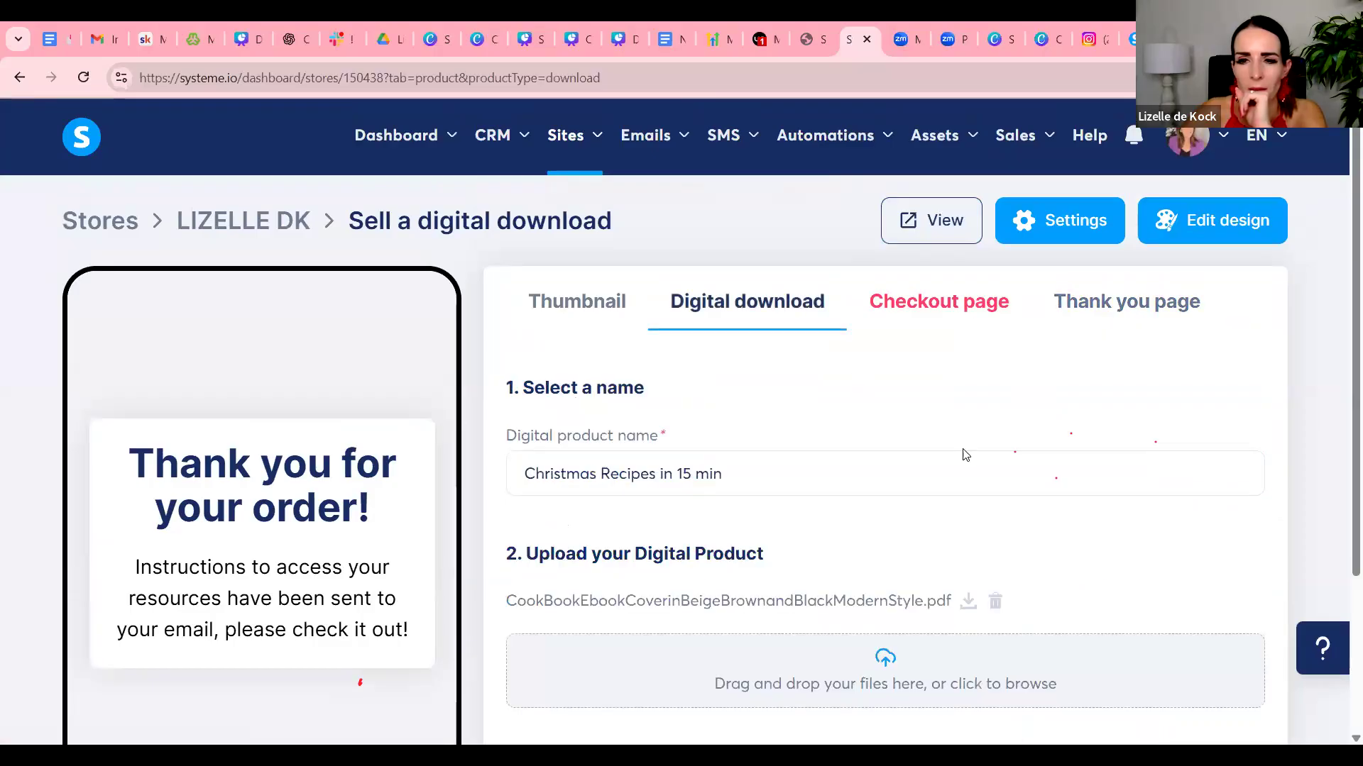
scroll(961, 457, down, 3)
click(1227, 687)
scroll(1078, 419, down, 5)
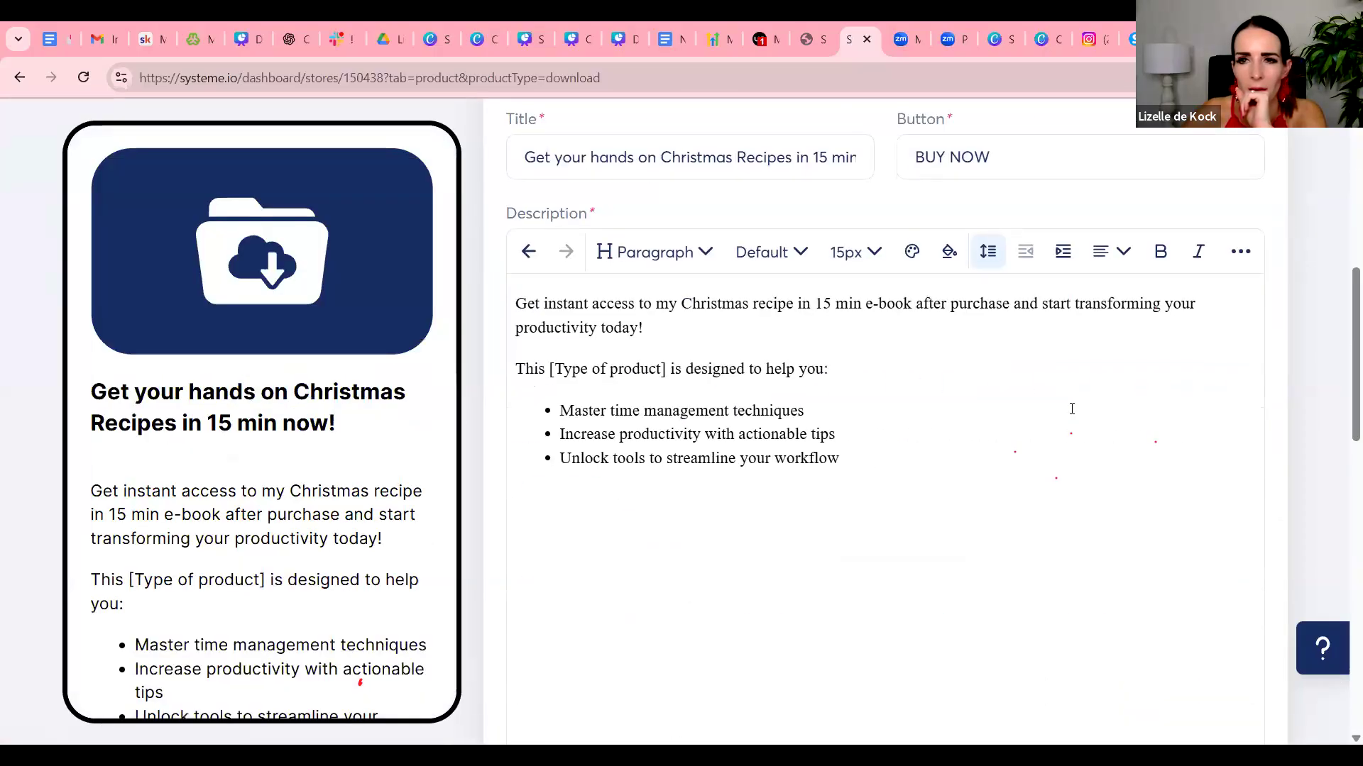
scroll(1083, 398, up, 3)
scroll(1090, 430, down, 10)
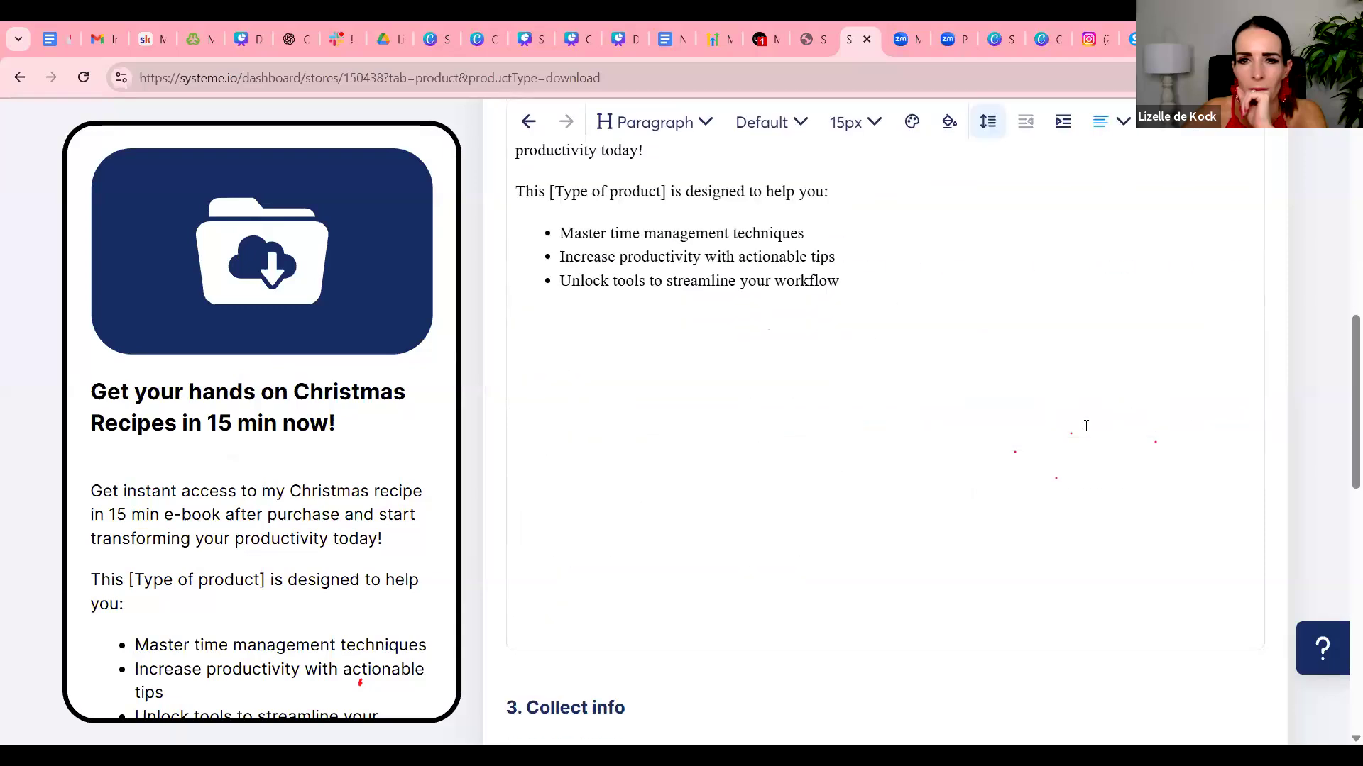
scroll(1085, 426, down, 4)
scroll(1085, 426, up, 3)
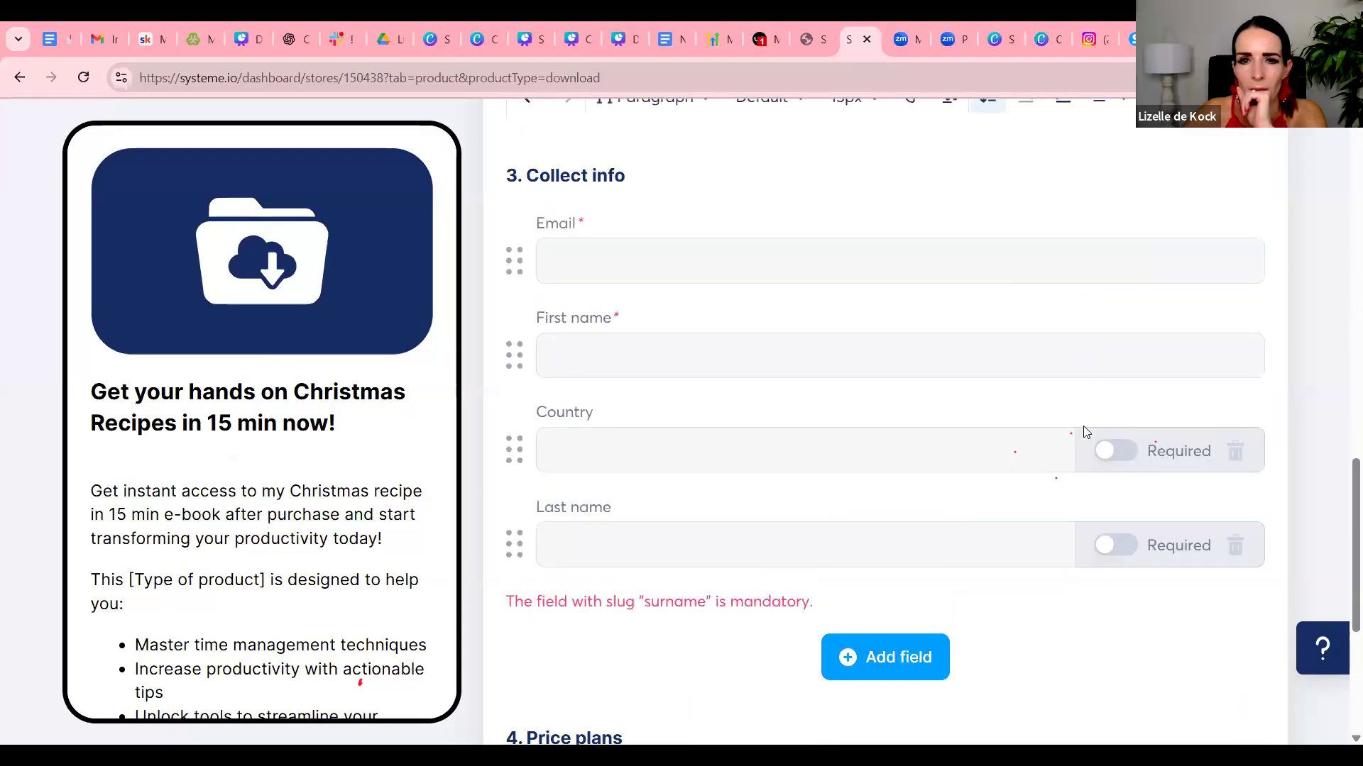
click(1114, 451)
click(1118, 550)
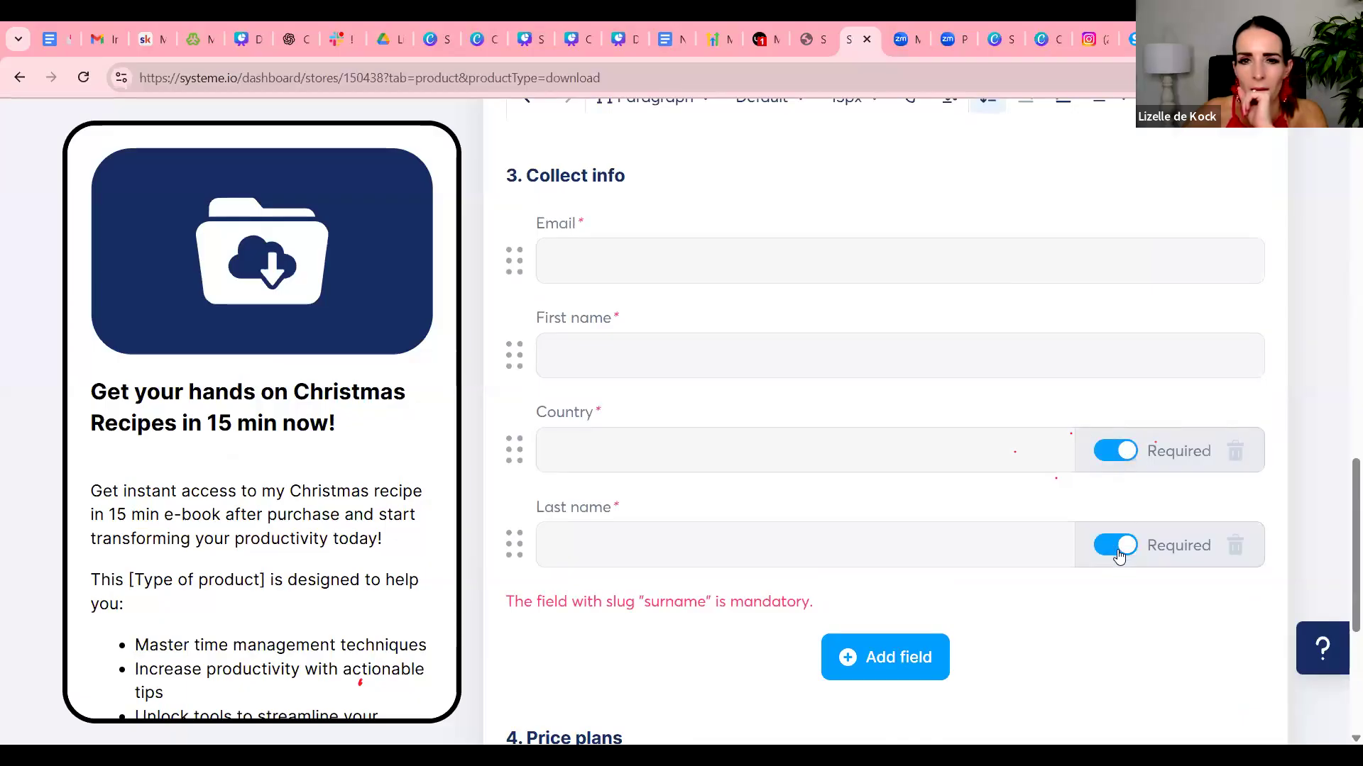
Continue to the thank you page, publish the digital download and check the store's product list.
scroll(1120, 555, down, 5)
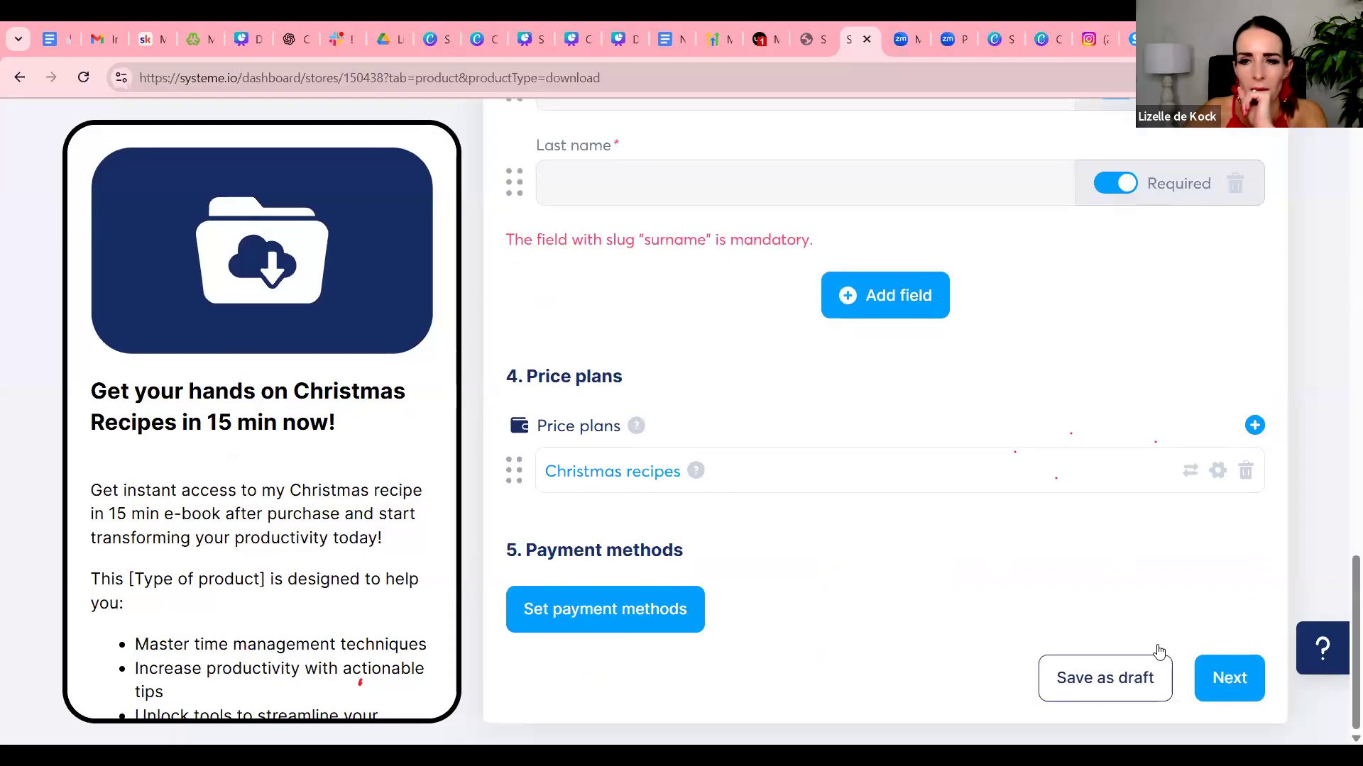
click(1219, 680)
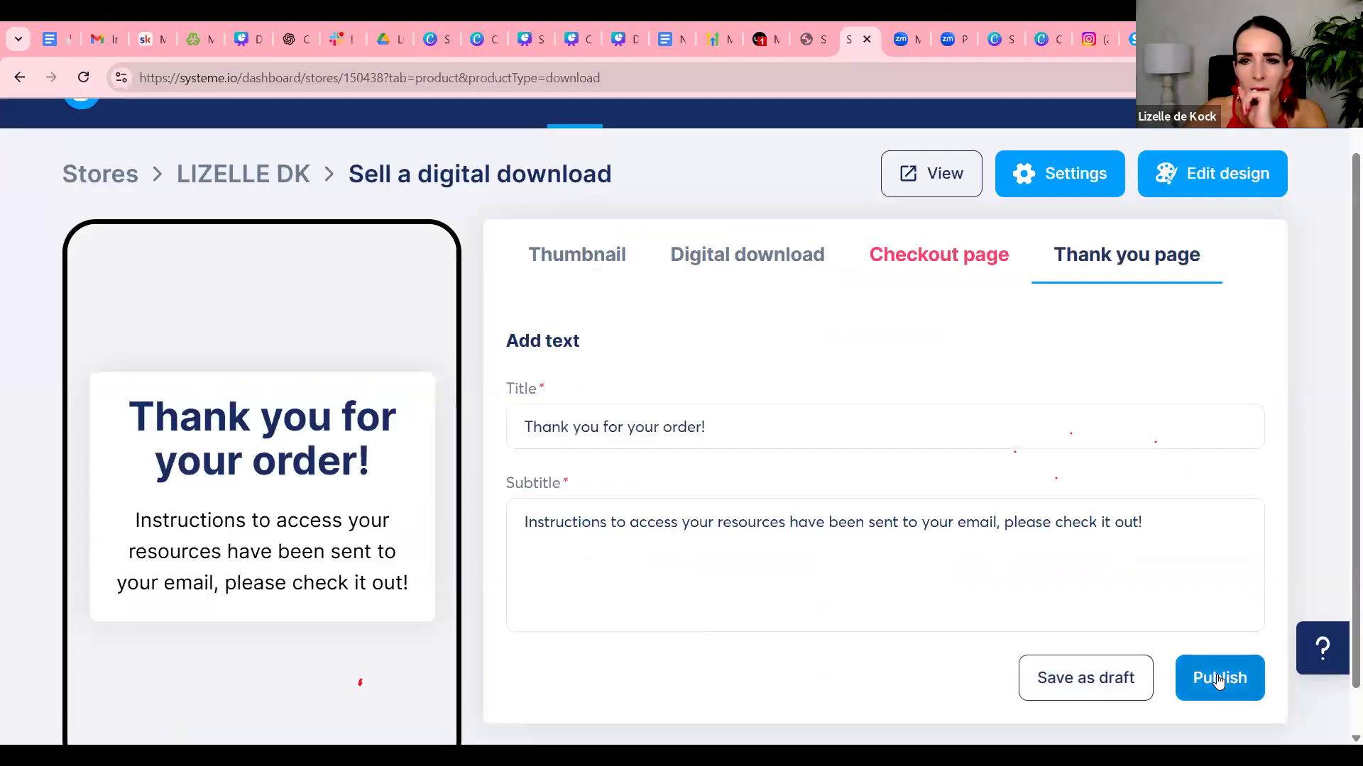
click(1219, 678)
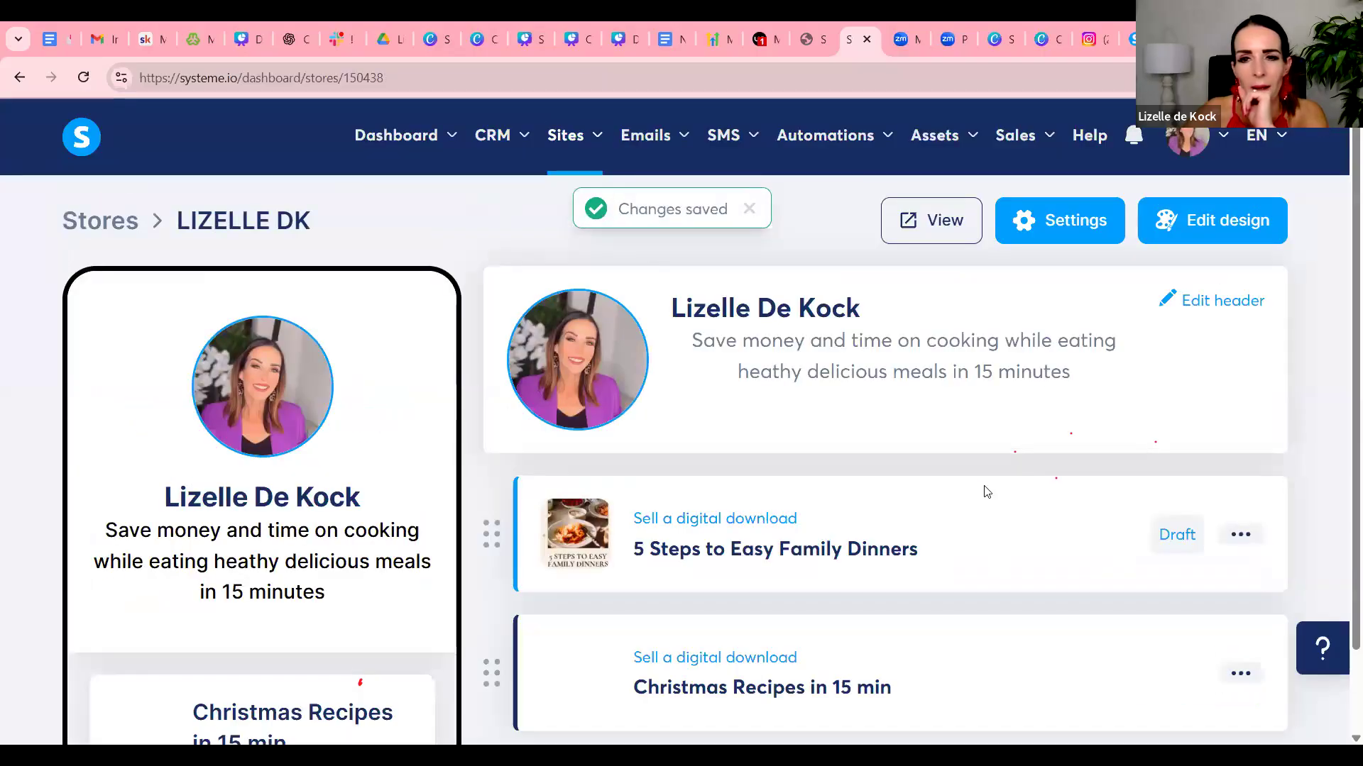
scroll(976, 486, down, 1)
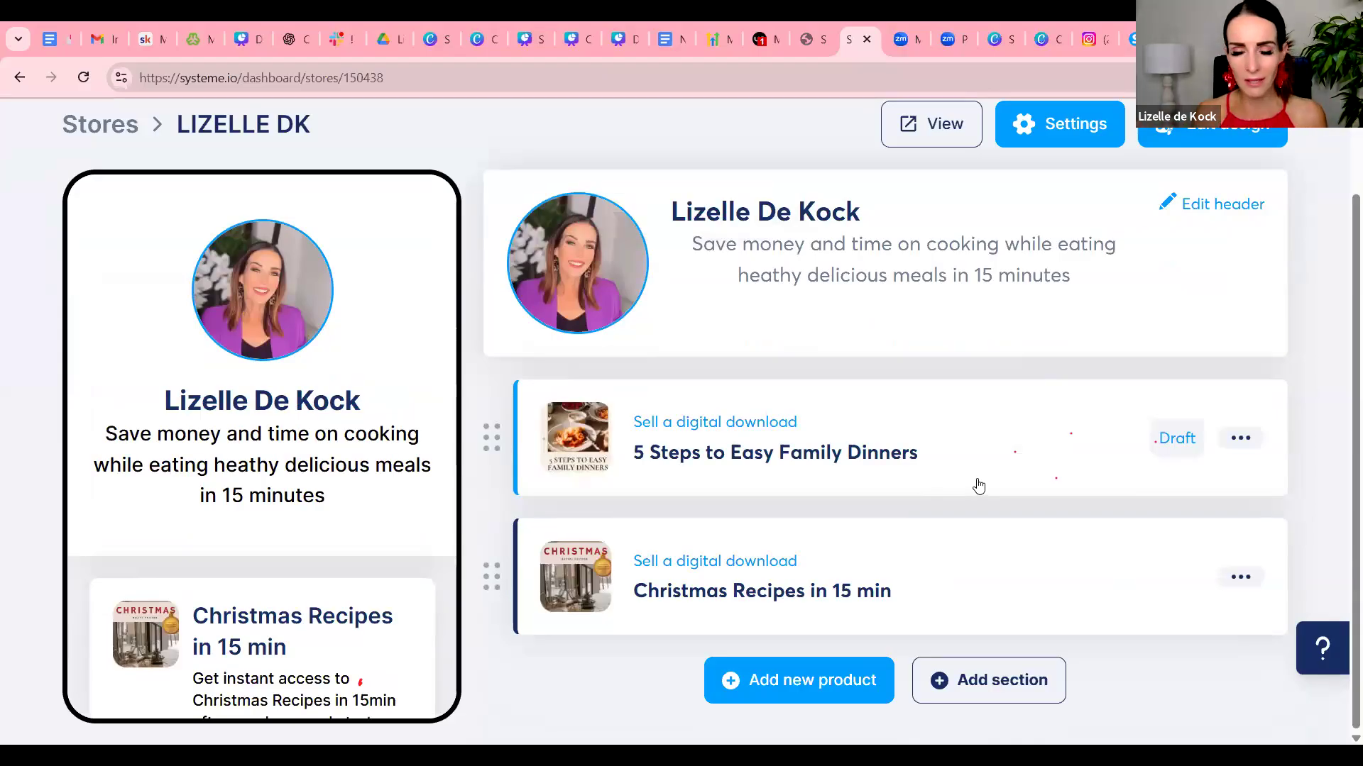
scroll(986, 461, up, 2)
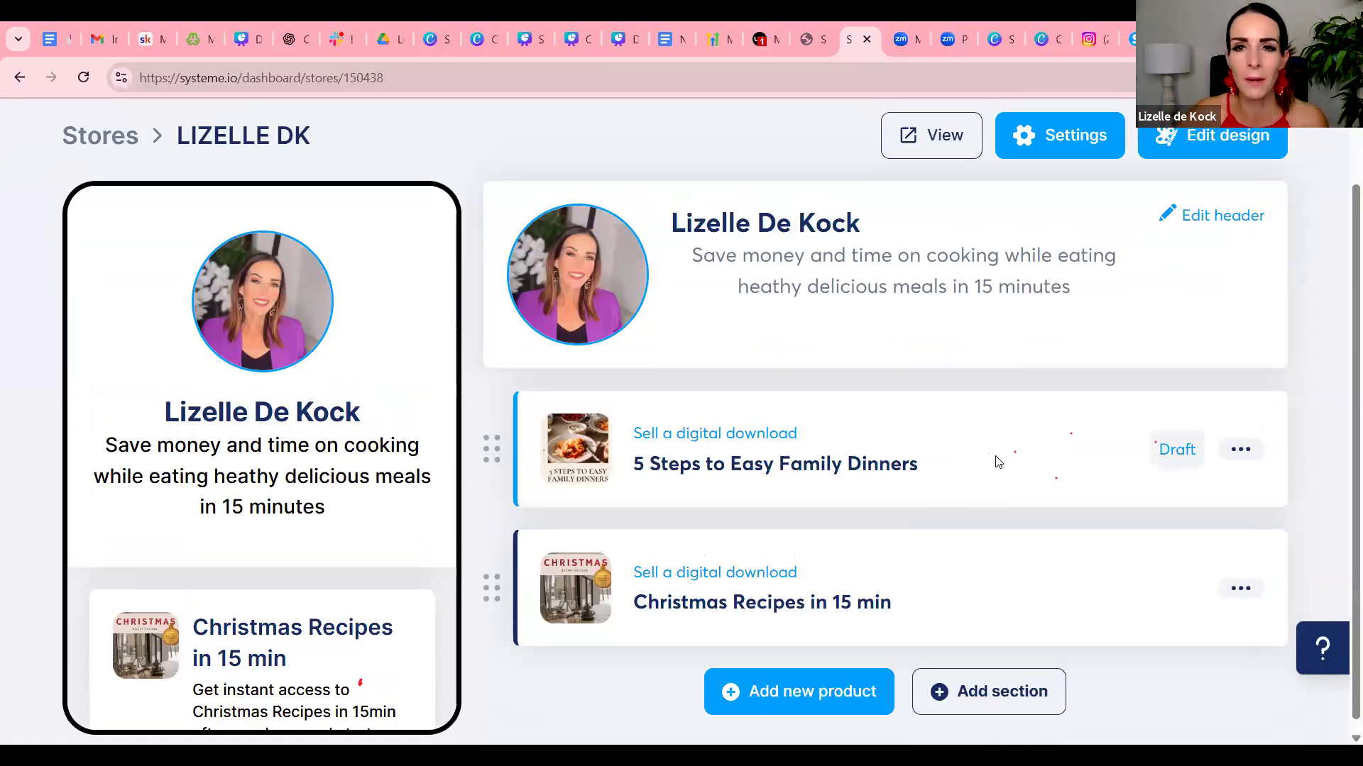
Copy the newest store's home page URL from the digital stores list and open it in a new browser tab.
mouse_move(567, 154)
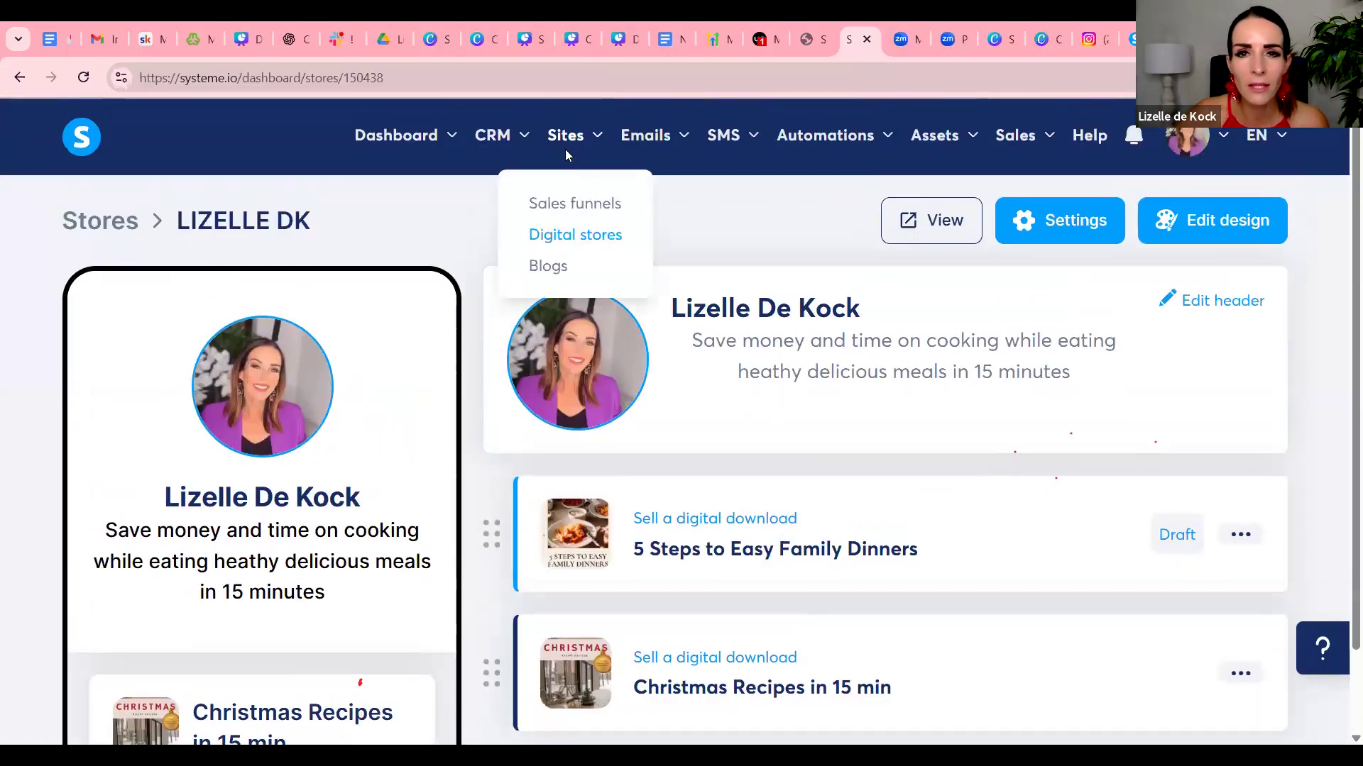
click(575, 238)
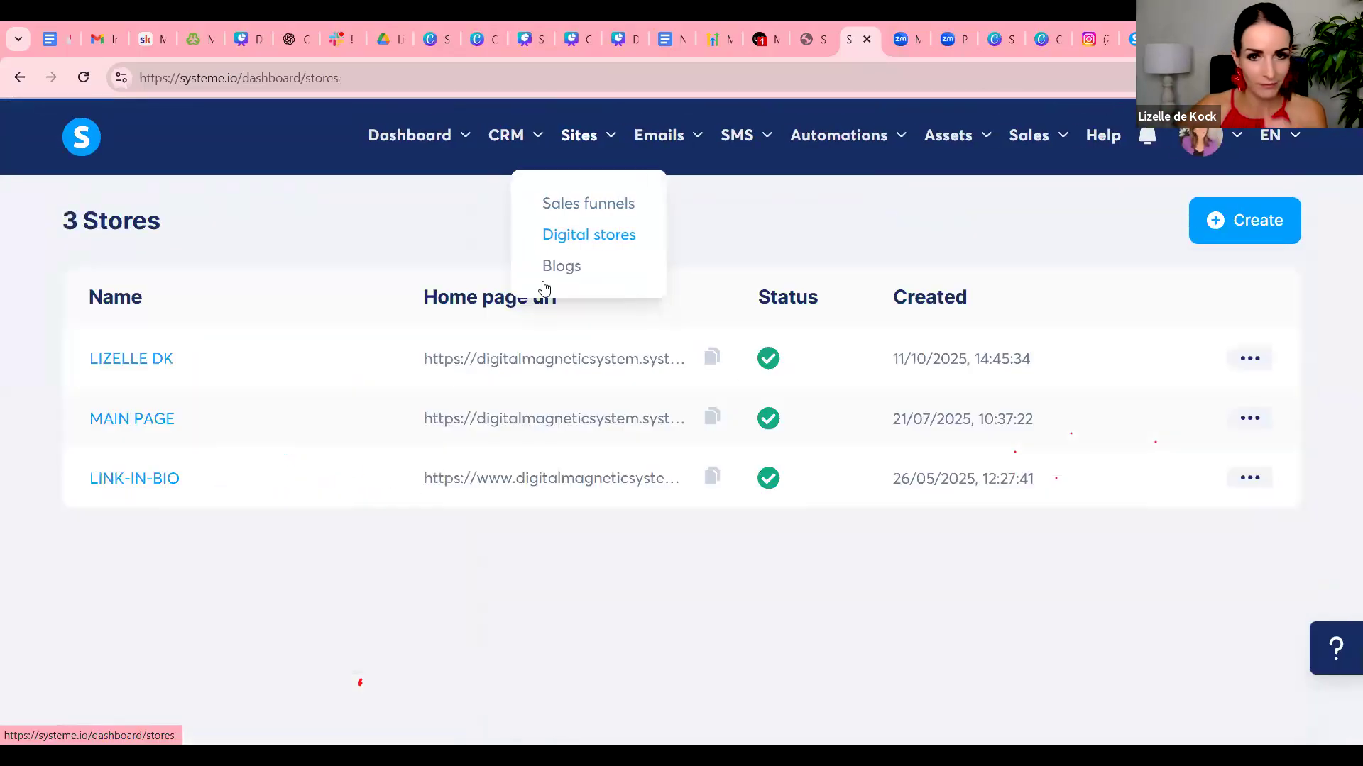
click(712, 363)
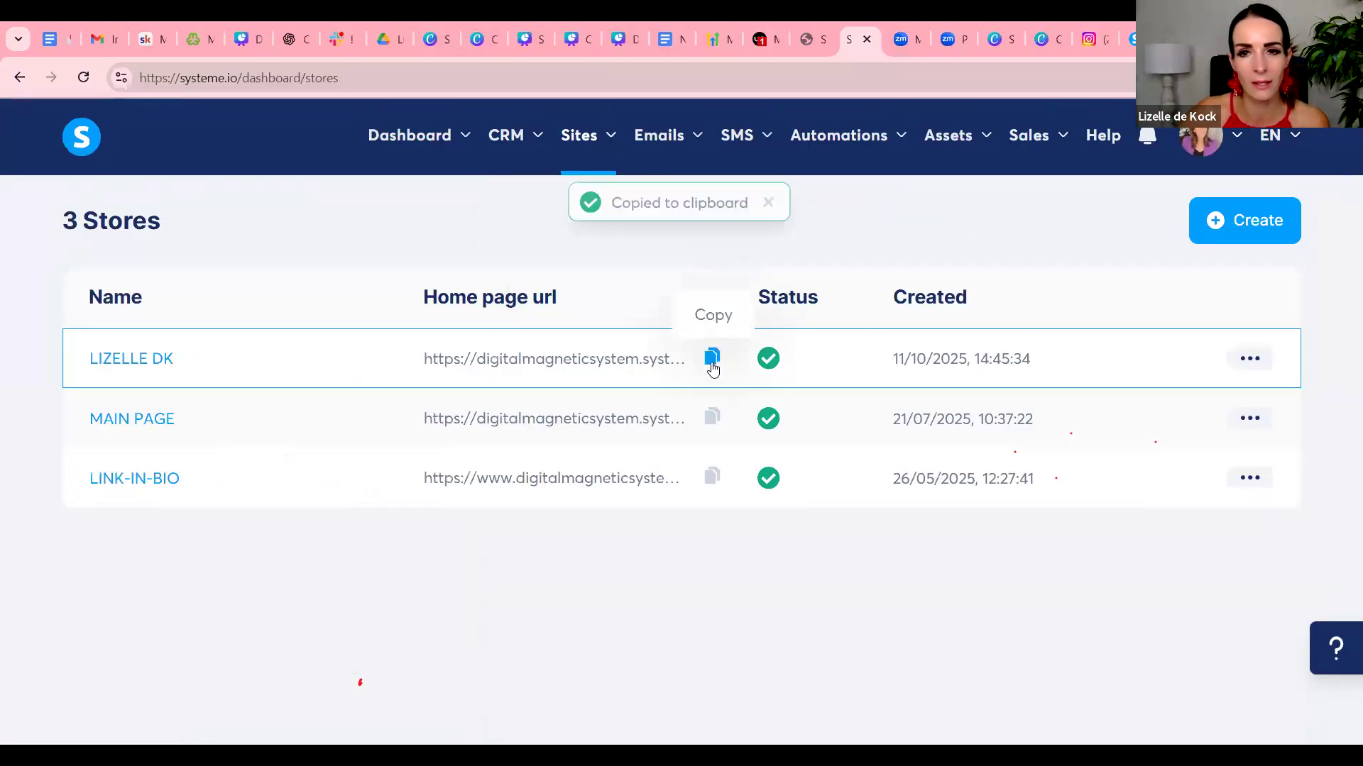
key(ctrl+t)
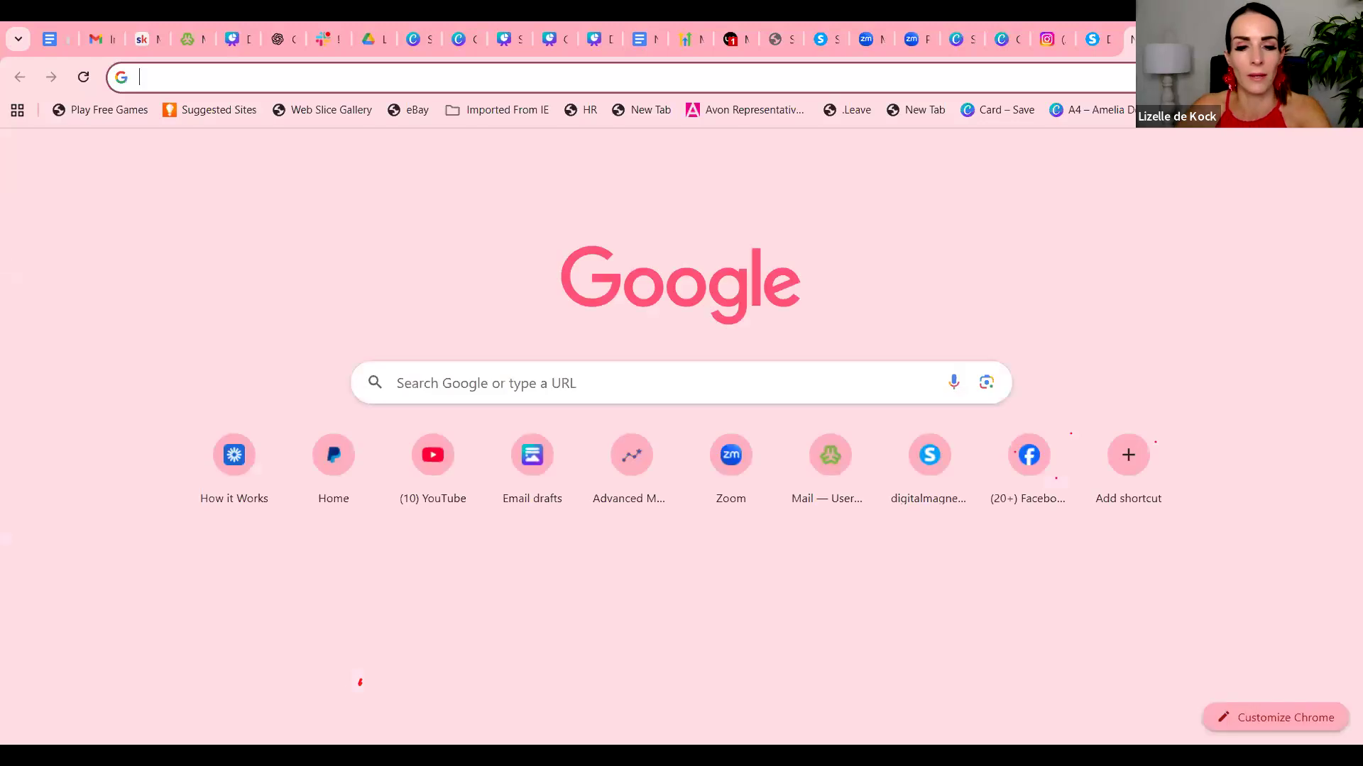
key(ctrl+v)
key(Return)
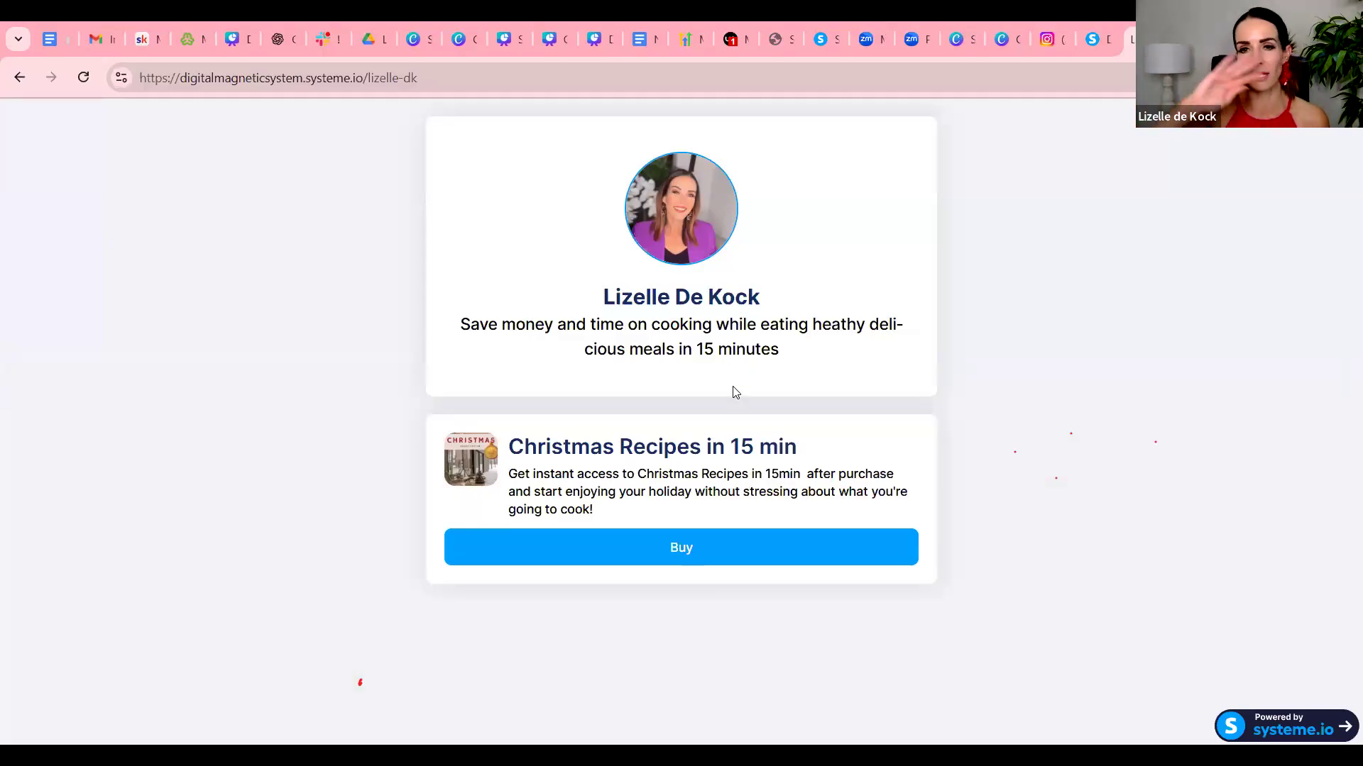
Open the Christmas Recipes in 15 min checkout from the live store and review its text, form fields, plan, order summary and payment method.
click(722, 544)
scroll(882, 569, down, 9)
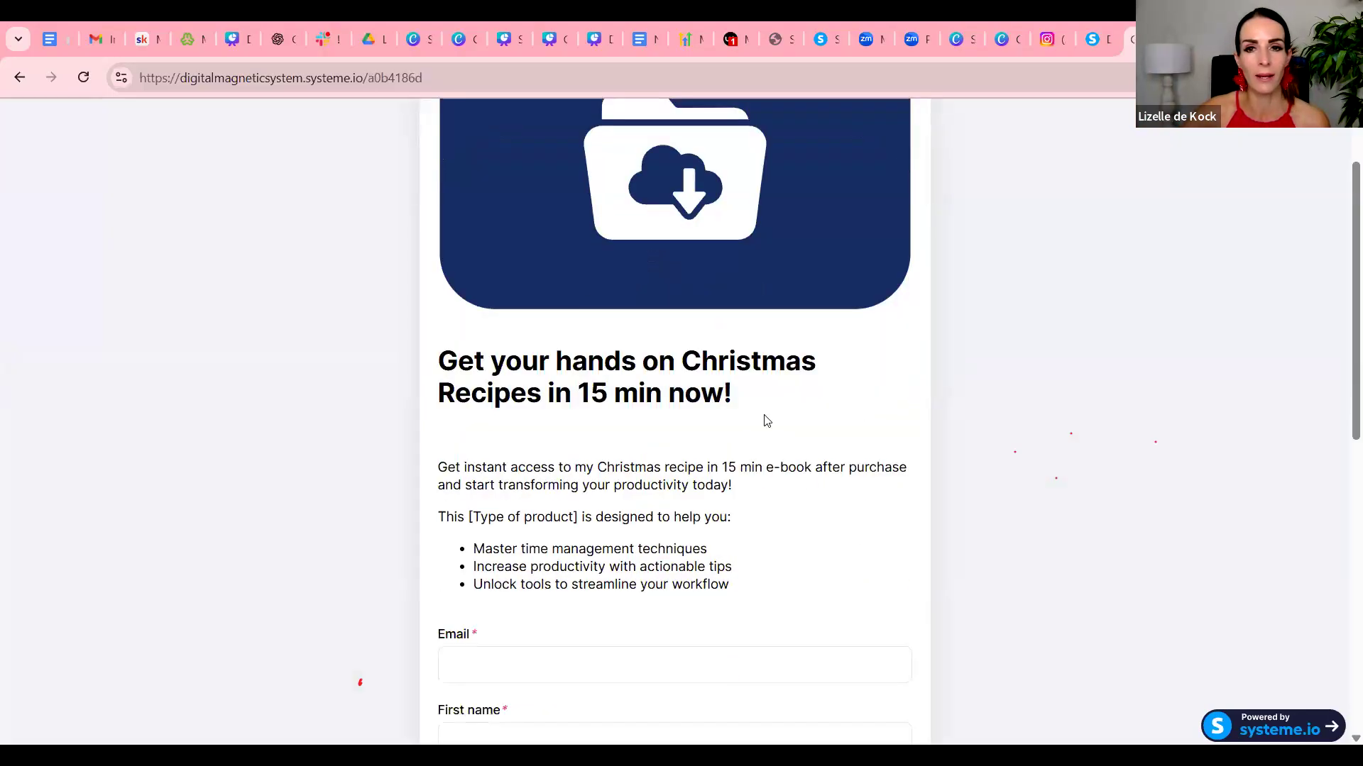
scroll(678, 477, up, 5)
scroll(671, 480, up, 3)
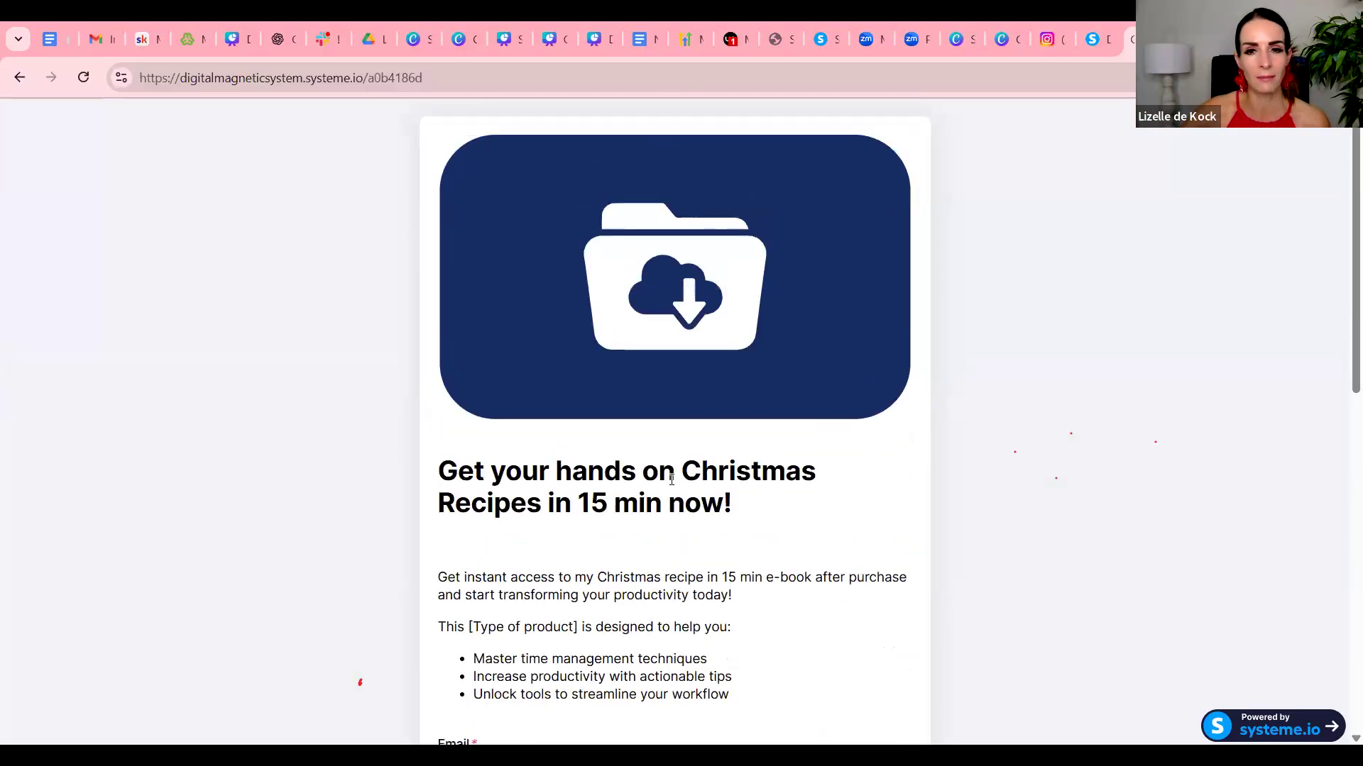
scroll(671, 480, down, 2)
scroll(543, 264, up, 2)
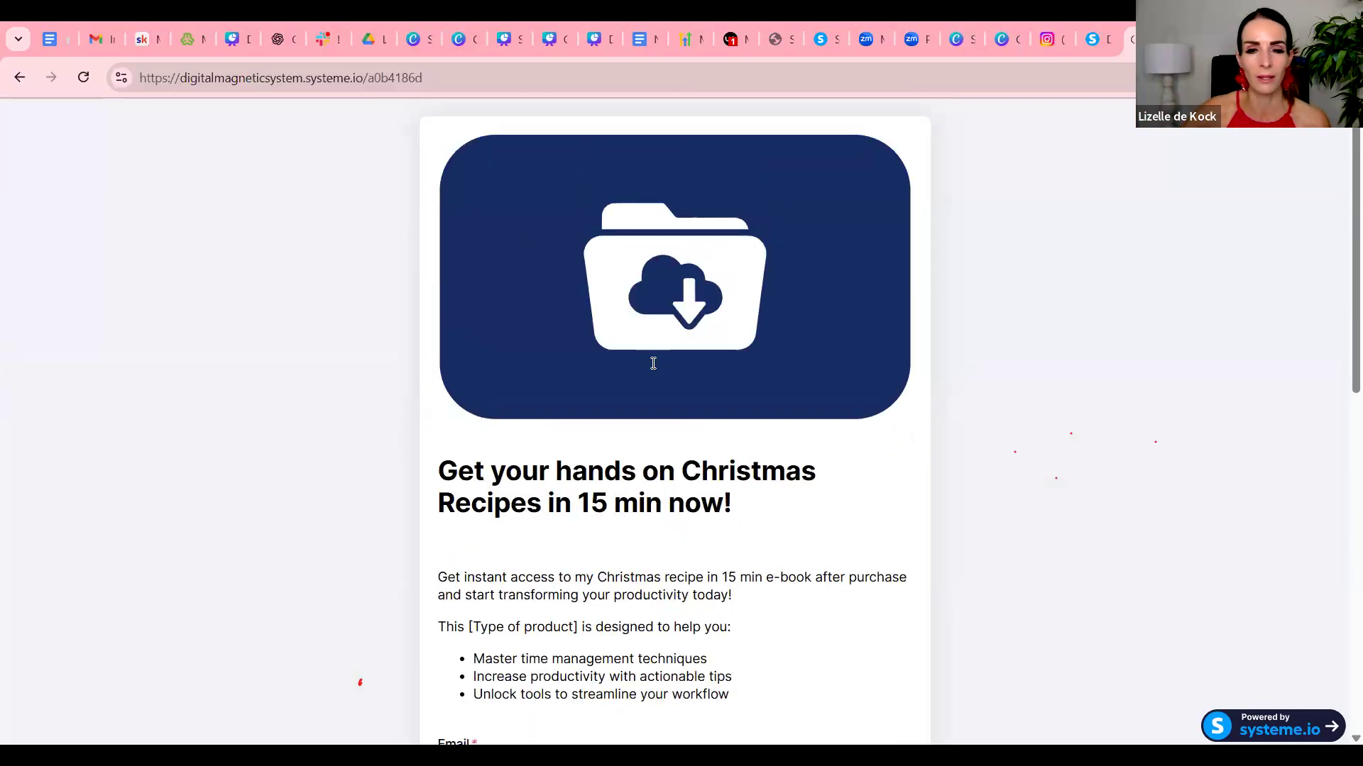
scroll(653, 364, down, 10)
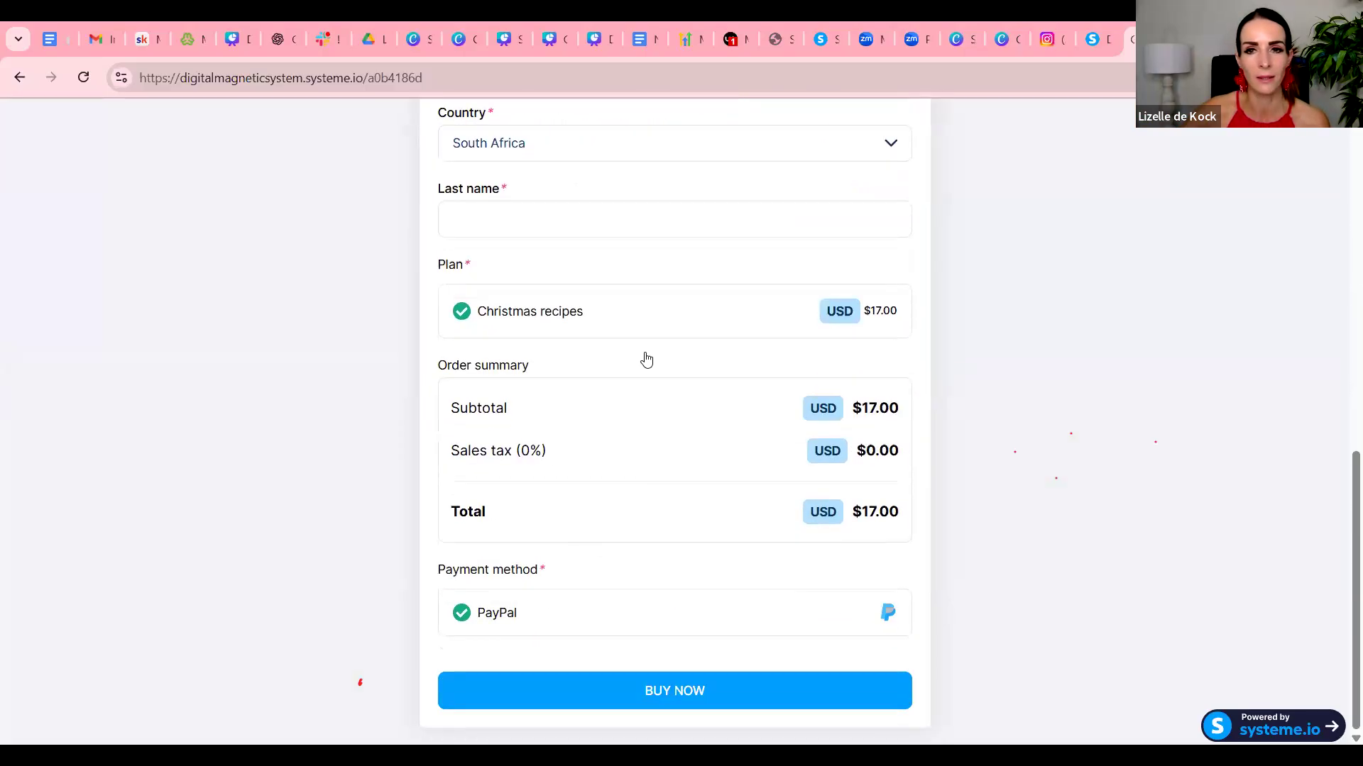